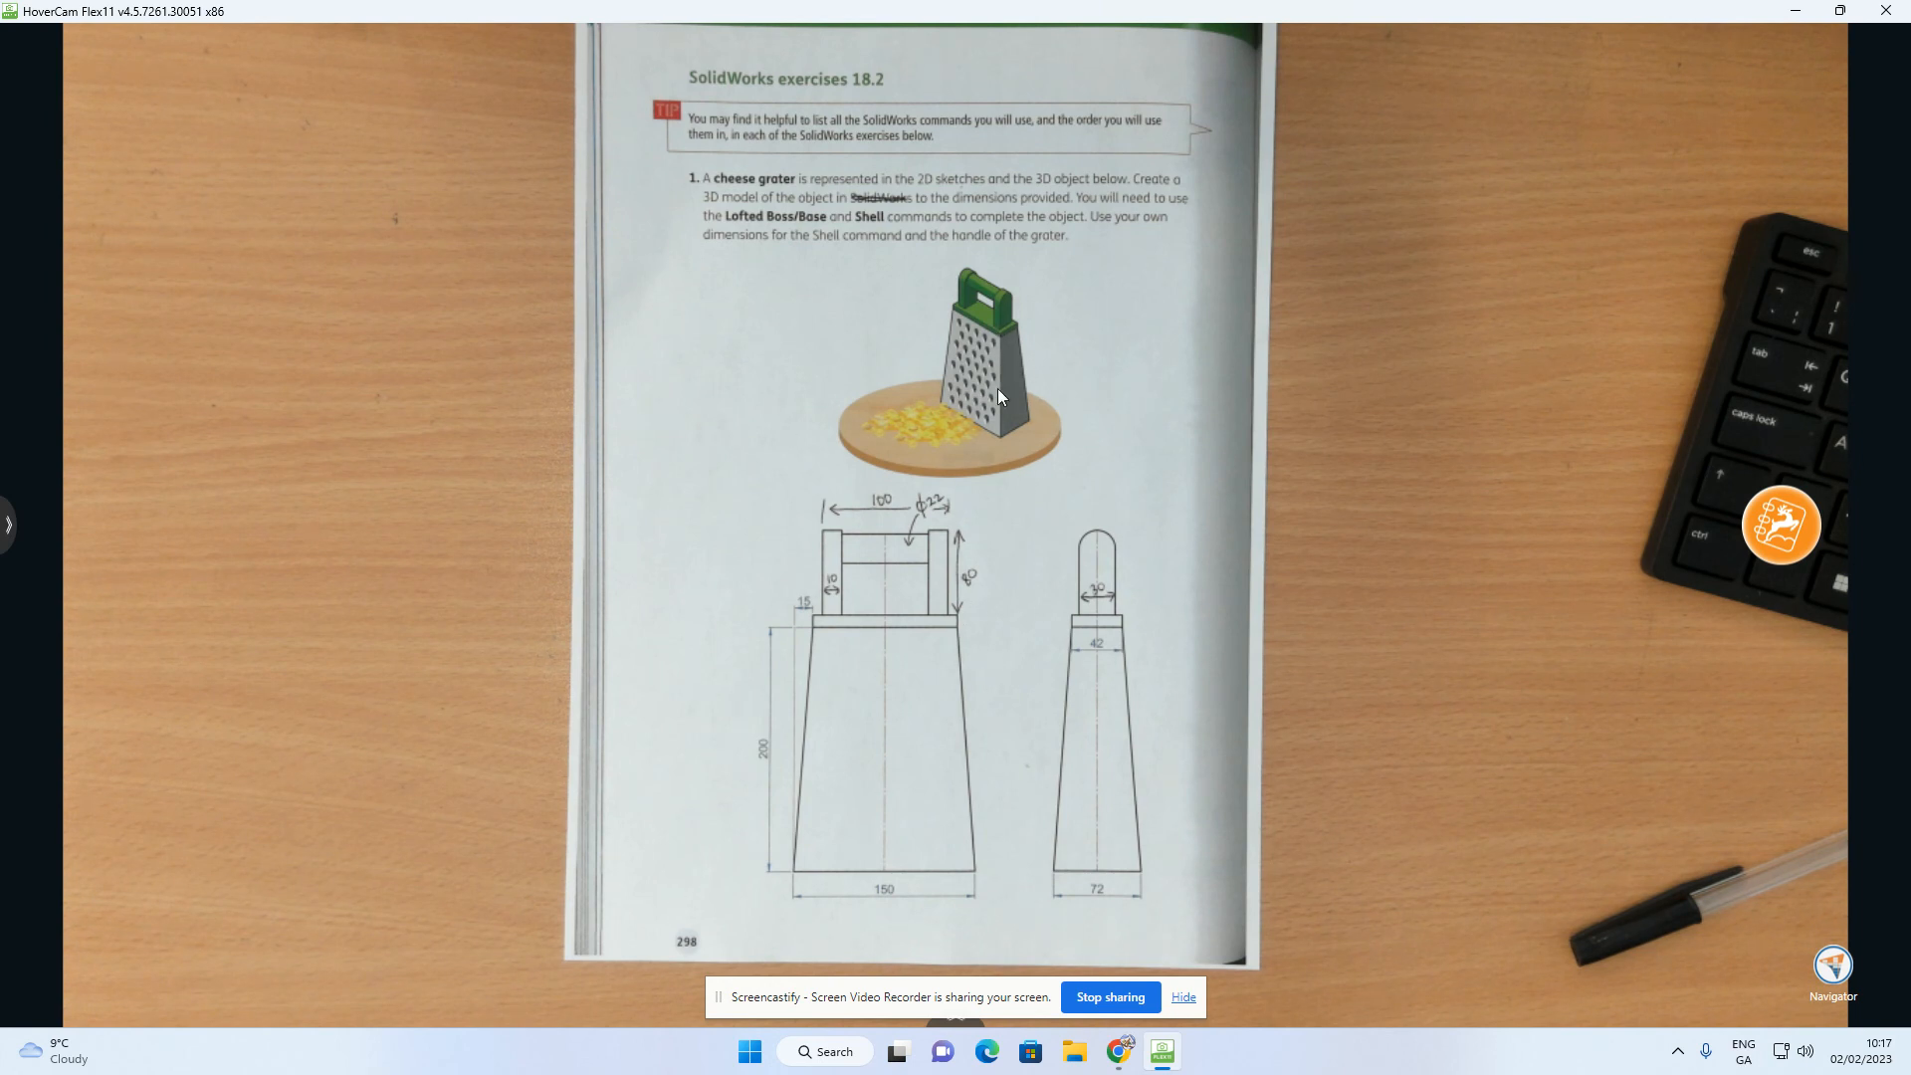
Step: Switch to Onshape in Chrome and open the existing Cheese Grater document
{"action": "mouse_move", "coordinate": [1131, 1057]}
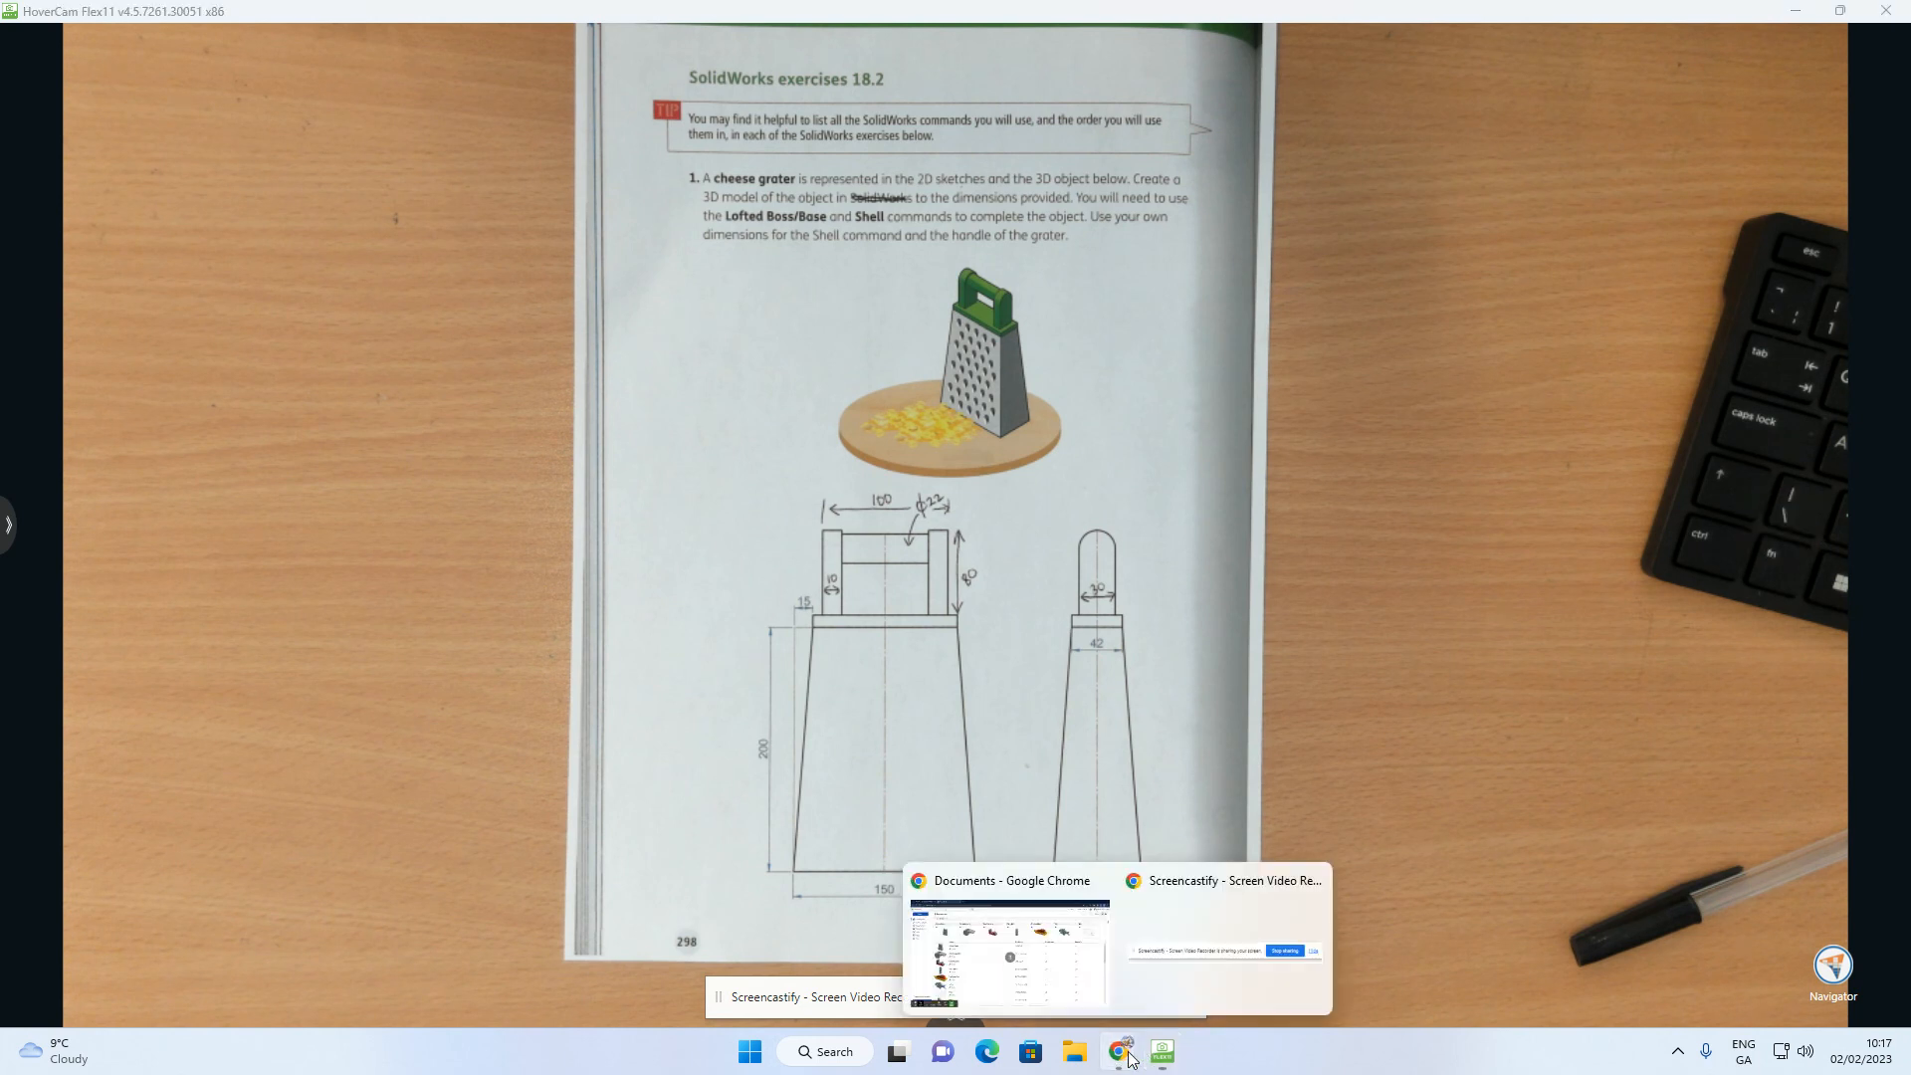
{"action": "left_click", "coordinate": [1075, 987]}
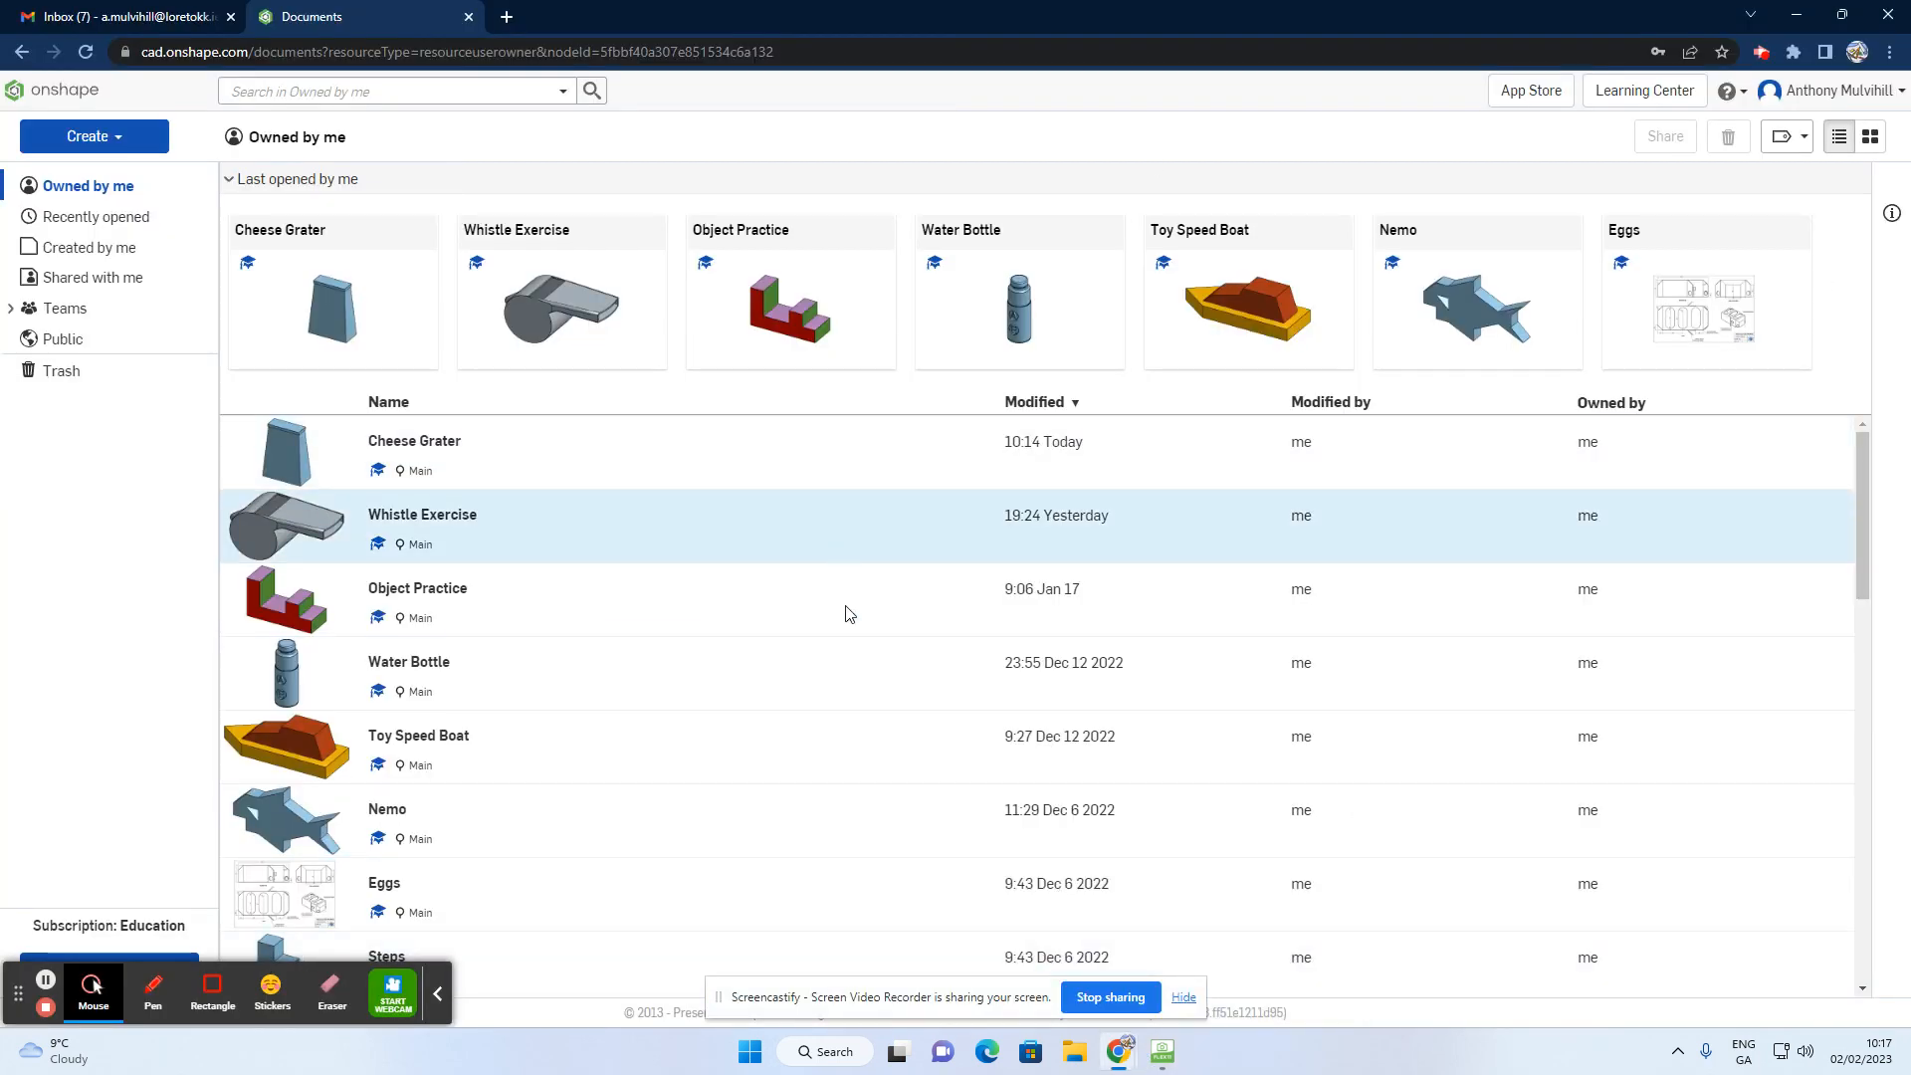
{"action": "left_click", "coordinate": [1183, 996]}
{"action": "left_click", "coordinate": [413, 446]}
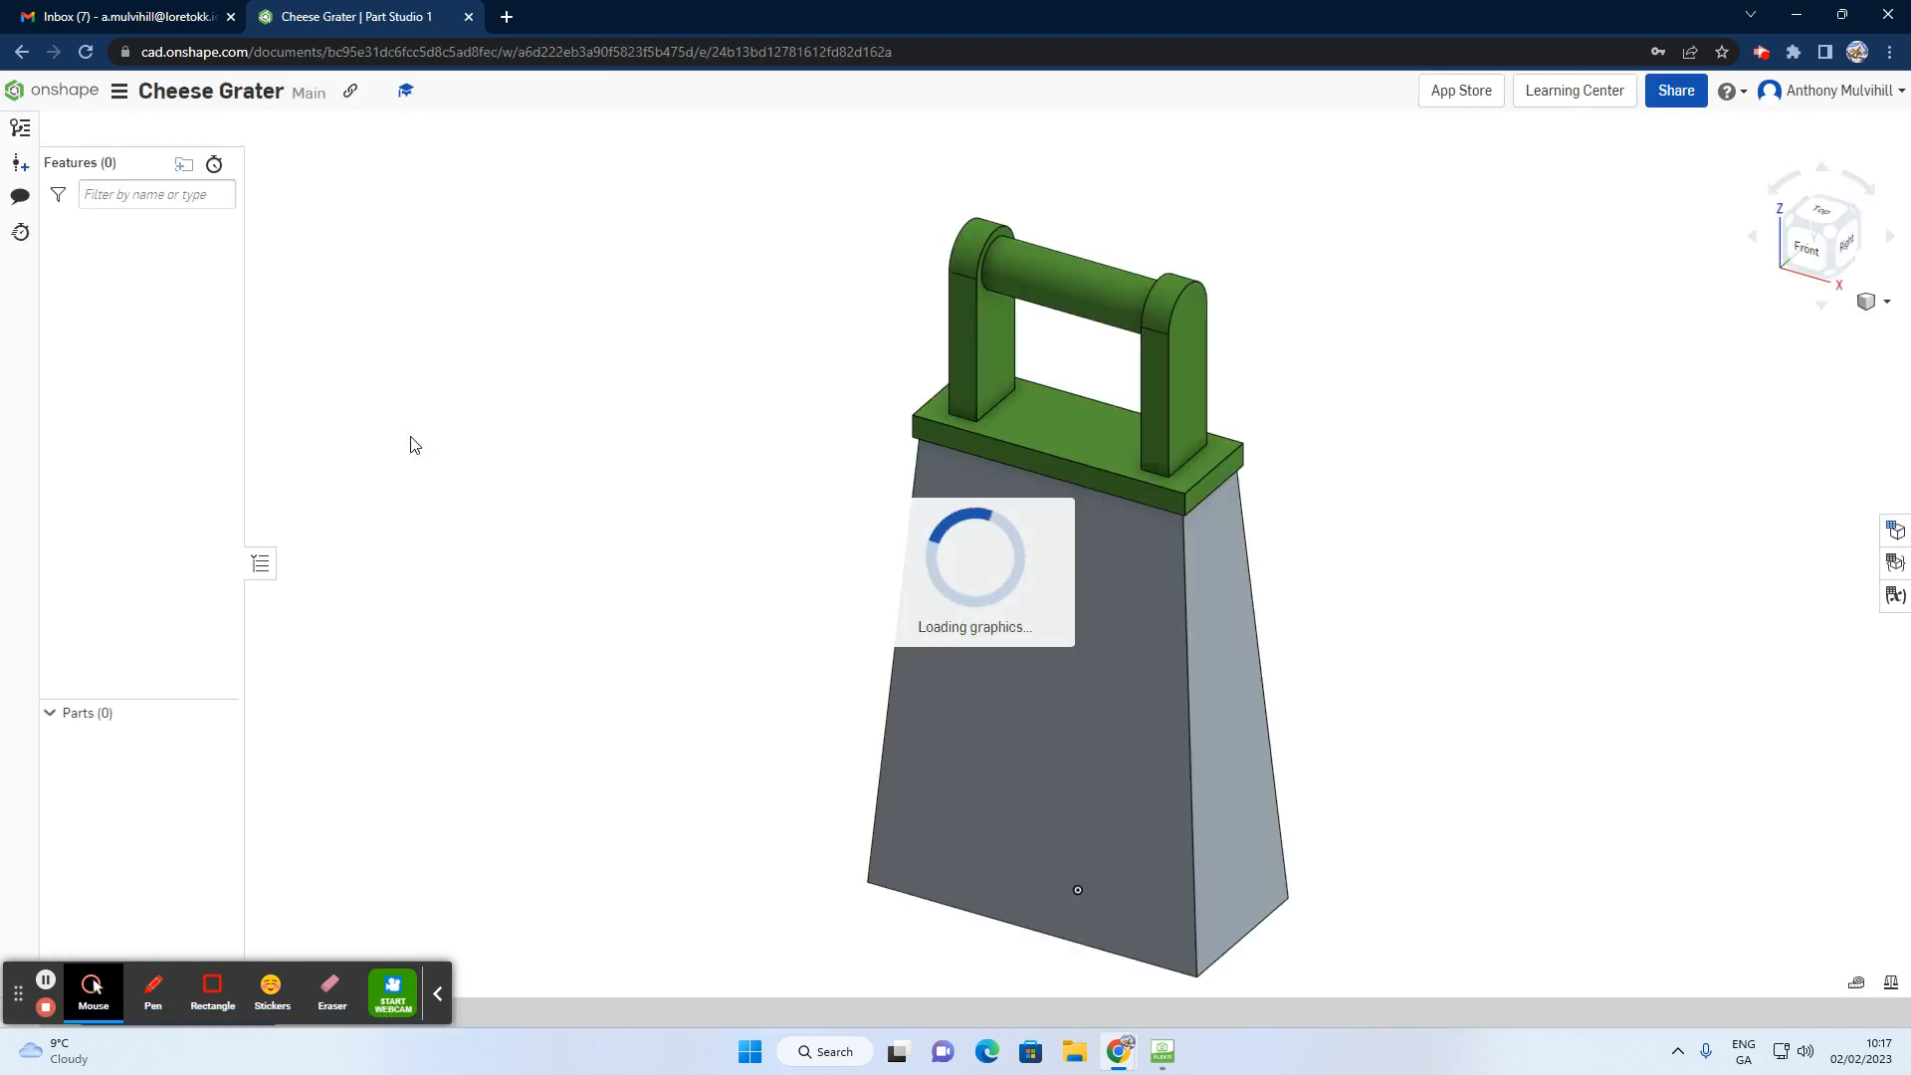
Step: Examine the finished grater model, rolling its feature history back to just before Loft 1 and forward to the end again
{"action": "right_click_drag", "start_coordinate": [1043, 714], "coordinate": [774, 511]}
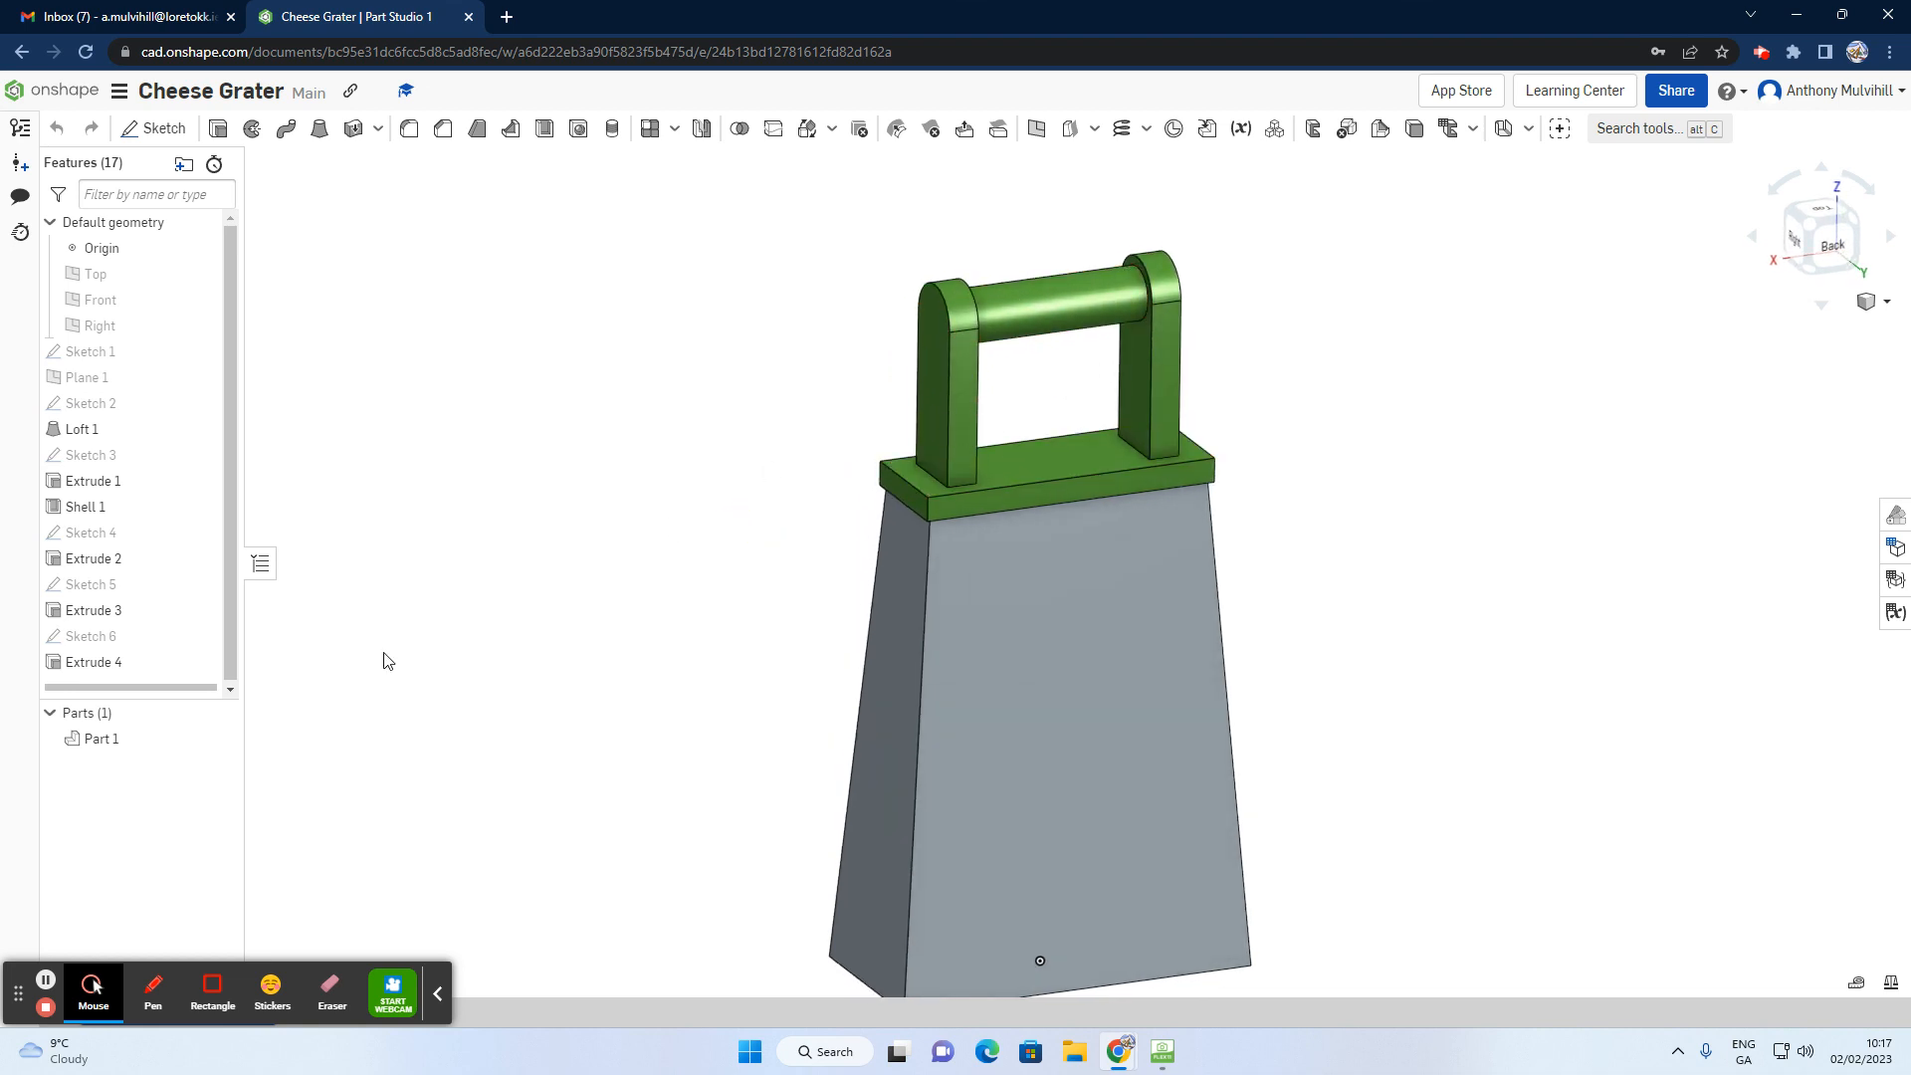
{"action": "left_click_drag", "start_coordinate": [147, 686], "coordinate": [129, 412]}
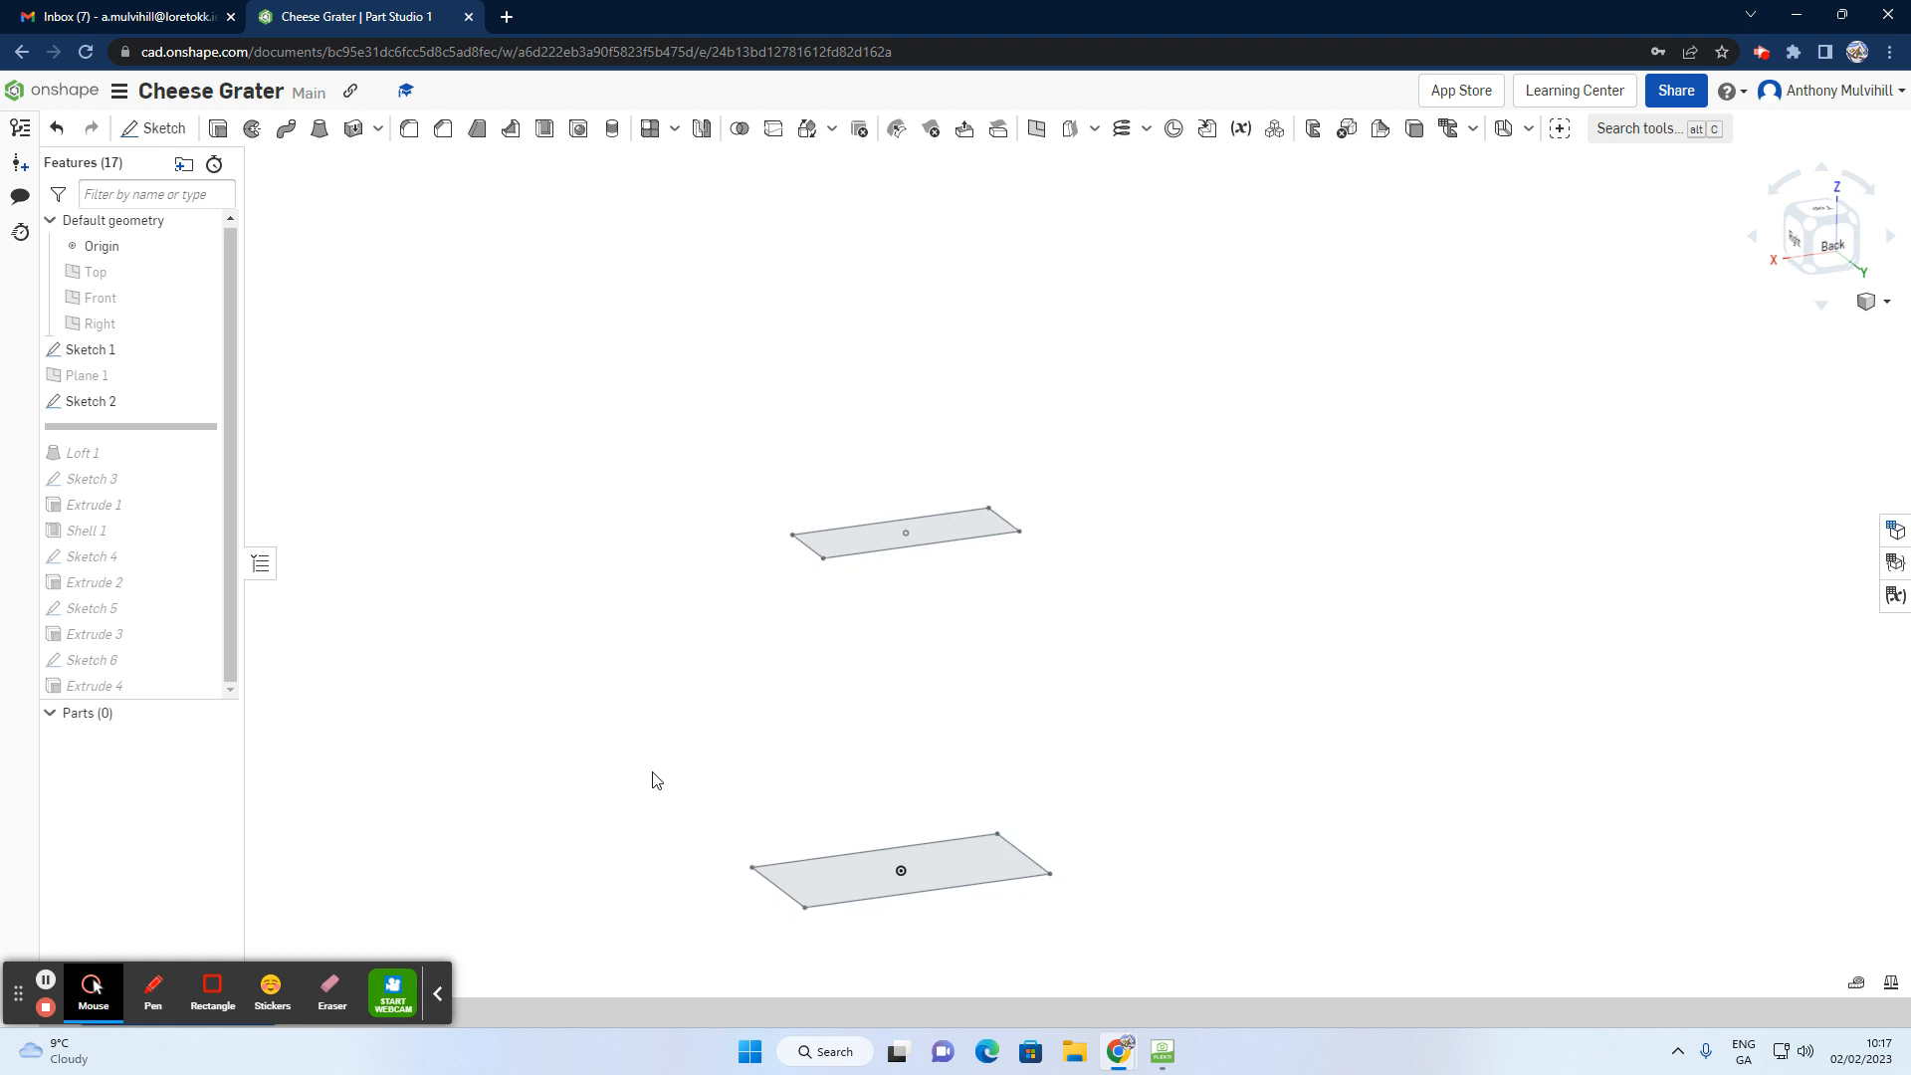
{"action": "scroll", "coordinate": [644, 834], "scroll_direction": "up", "scroll_amount": 2}
{"action": "scroll", "coordinate": [716, 920], "scroll_direction": "up", "scroll_amount": 1}
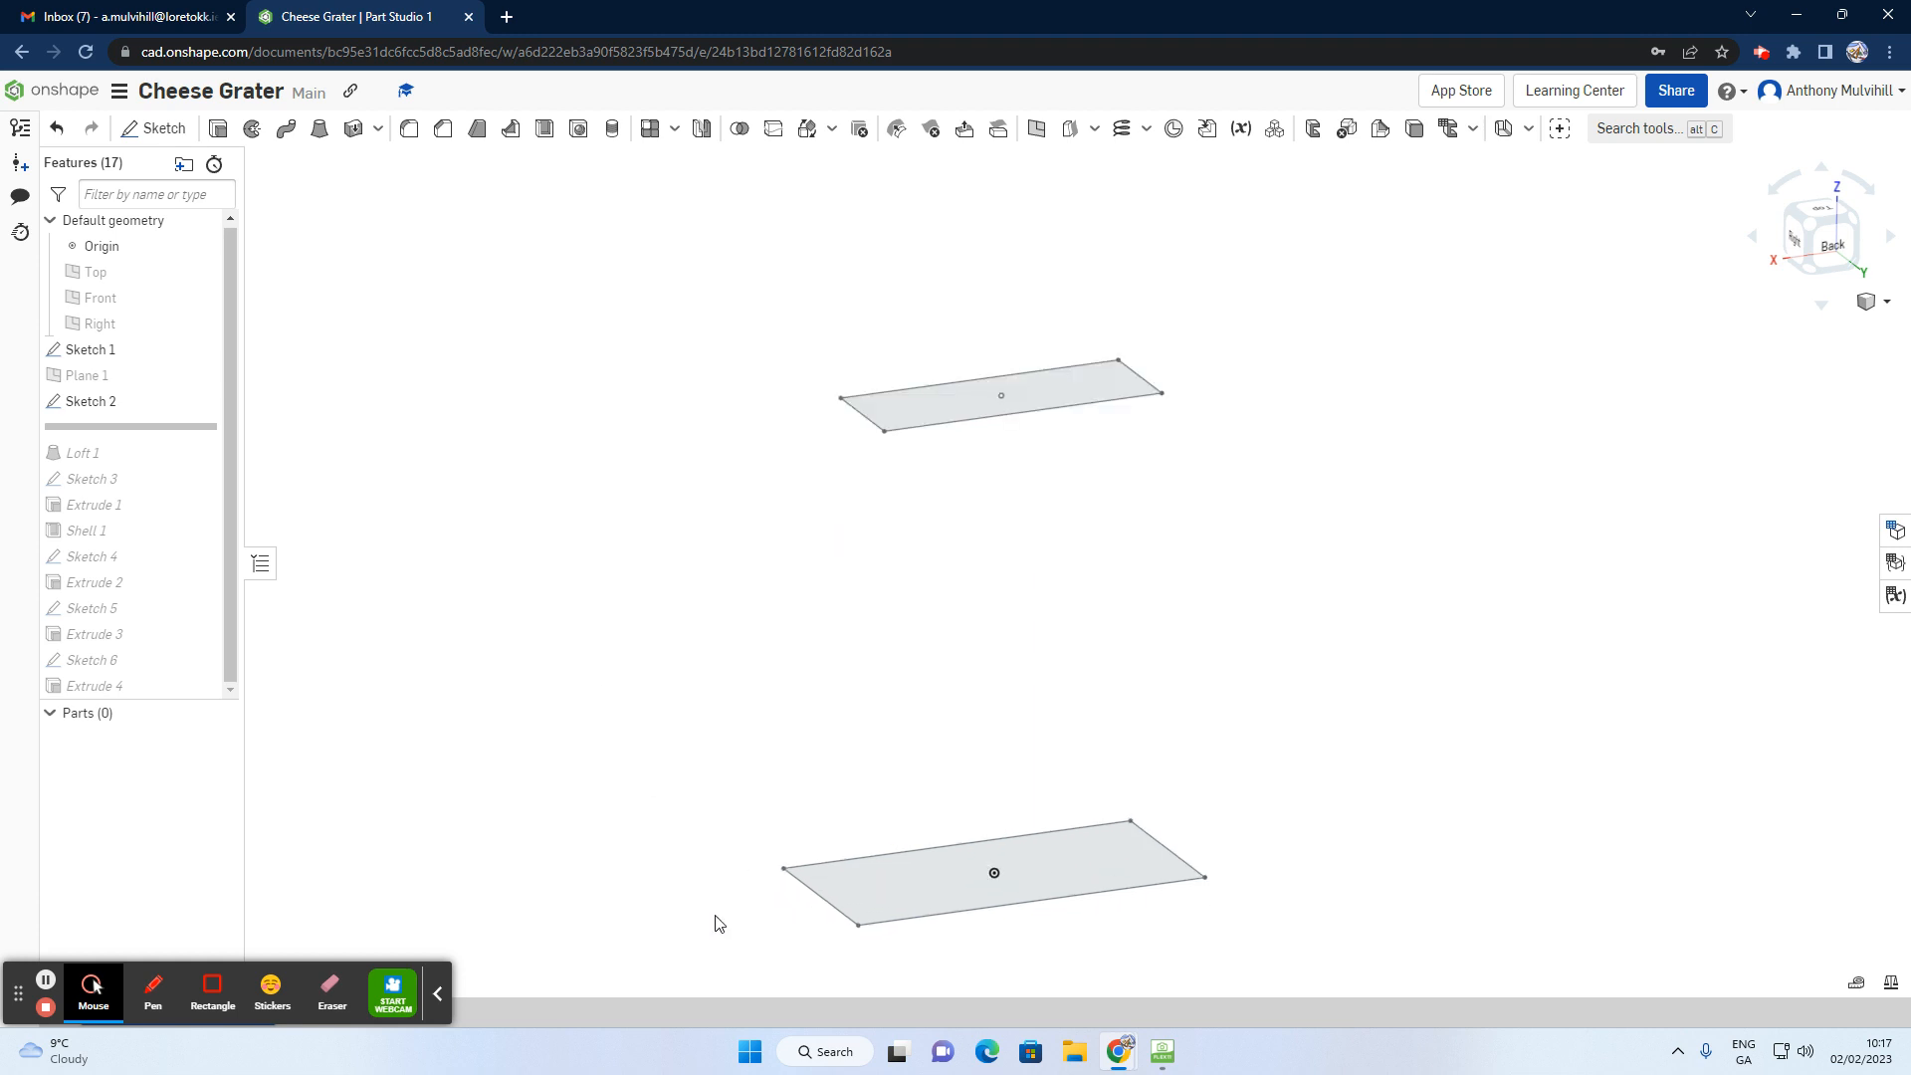
{"action": "mouse_move", "coordinate": [118, 442]}
{"action": "left_mouse_down"}
{"action": "mouse_move", "coordinate": [132, 528]}
{"action": "mouse_move", "coordinate": [149, 513]}
{"action": "mouse_move", "coordinate": [149, 698]}
{"action": "left_mouse_up"}
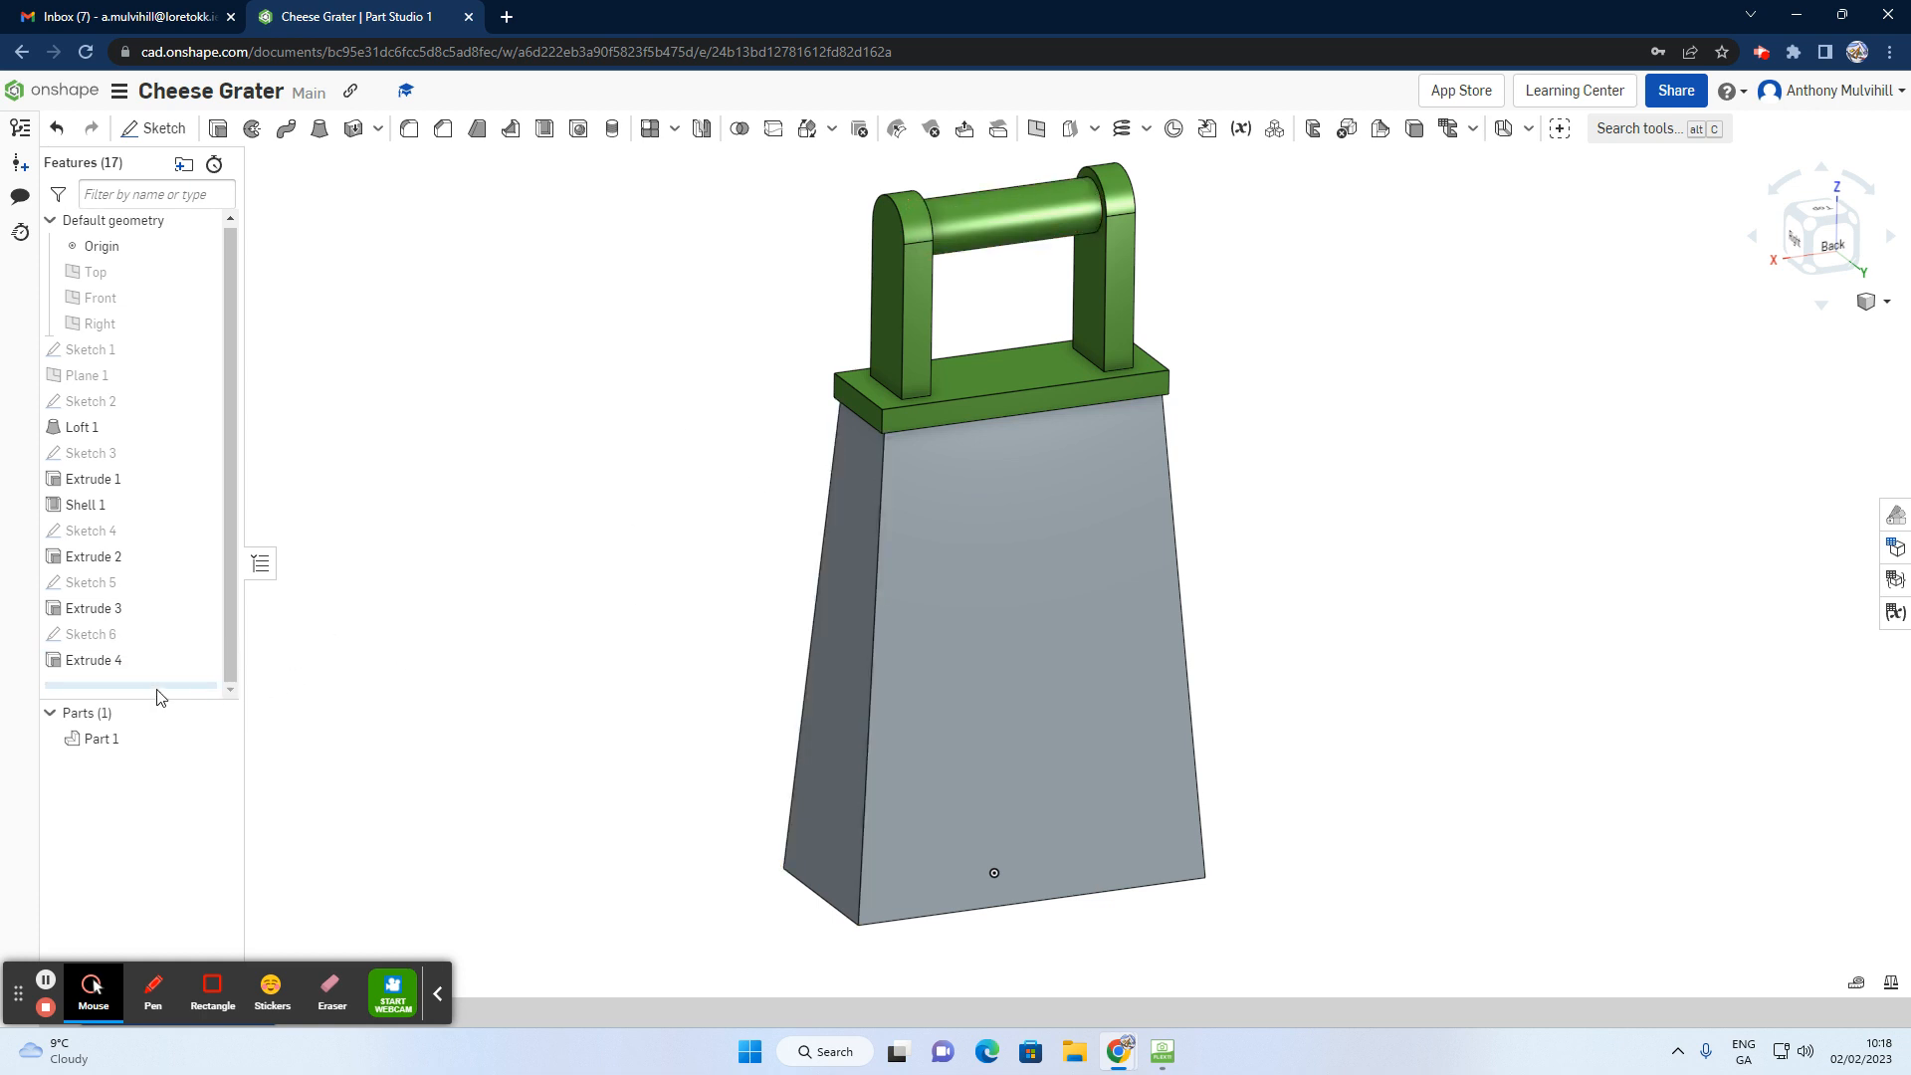
Step: Return to the documents list and create a new document named Cheese Grater Exercise
{"action": "left_click", "coordinate": [63, 99]}
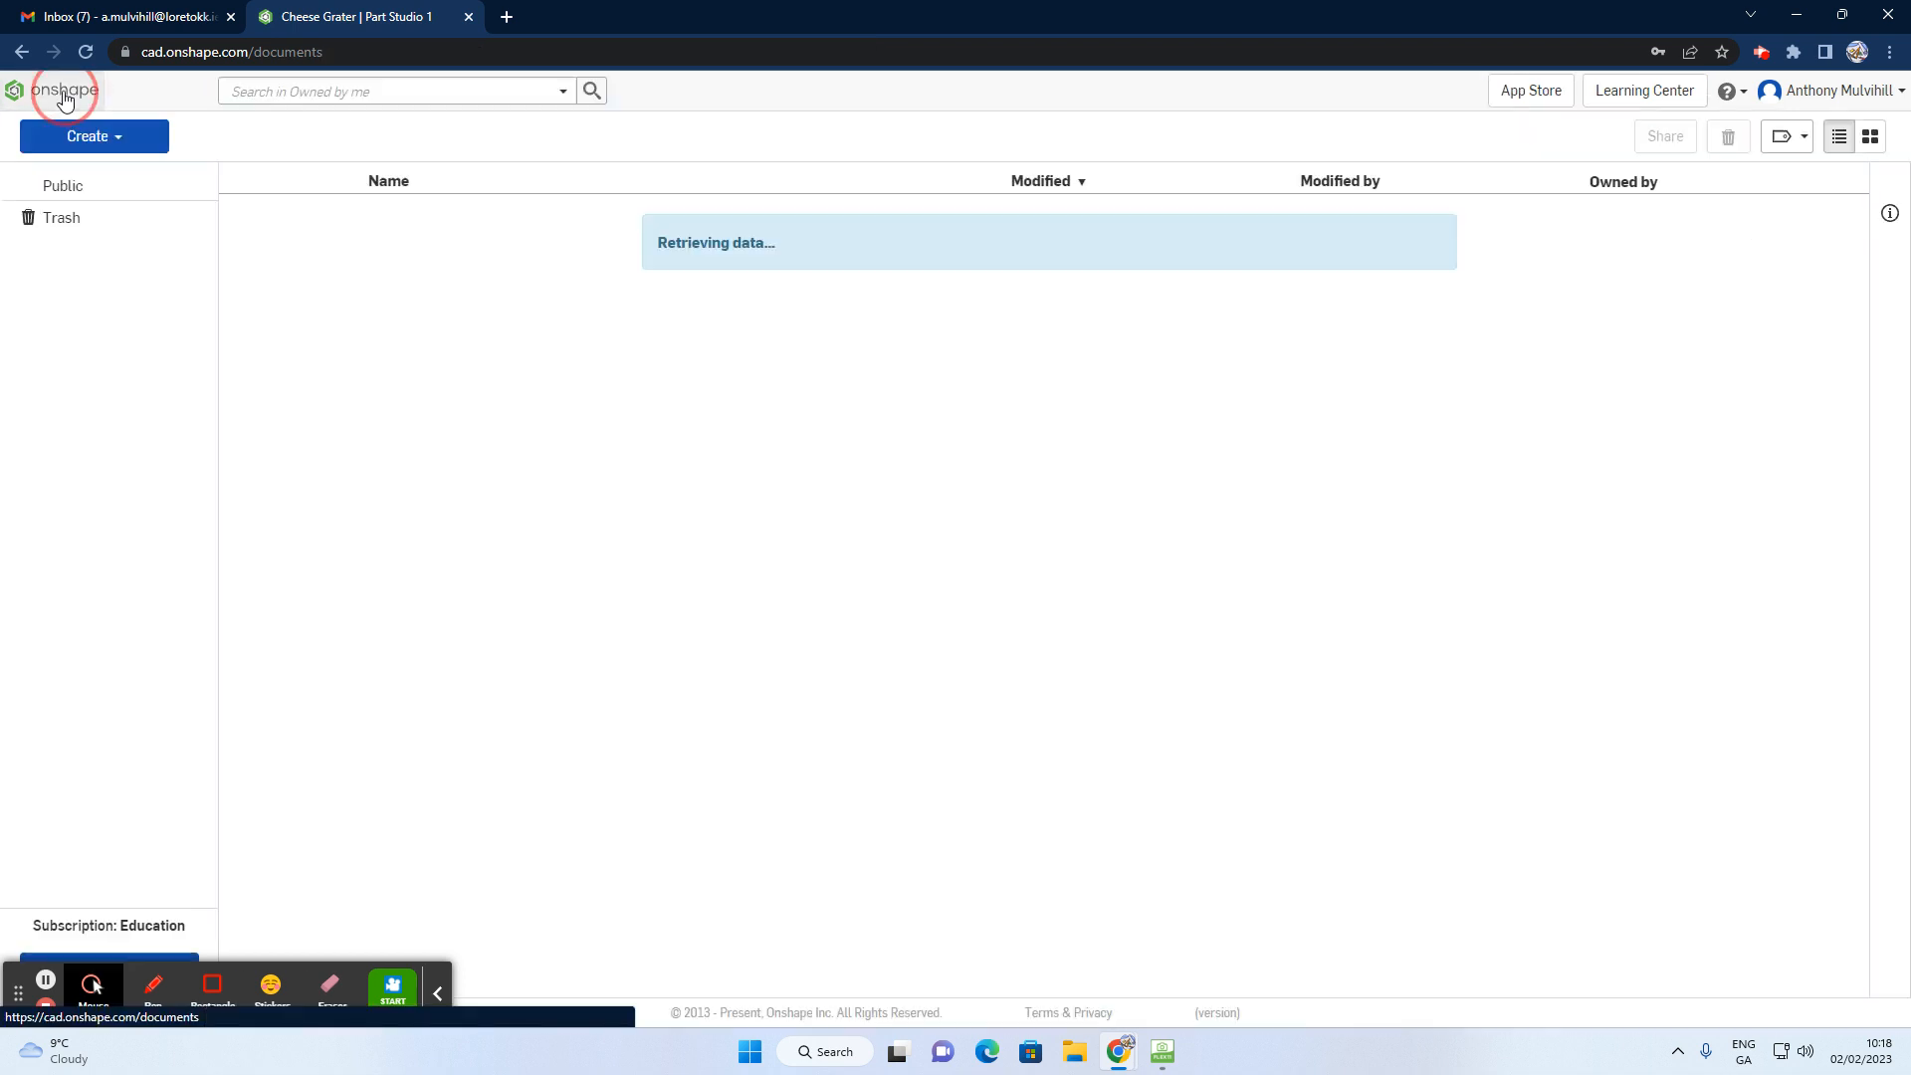
{"action": "left_click", "coordinate": [103, 136]}
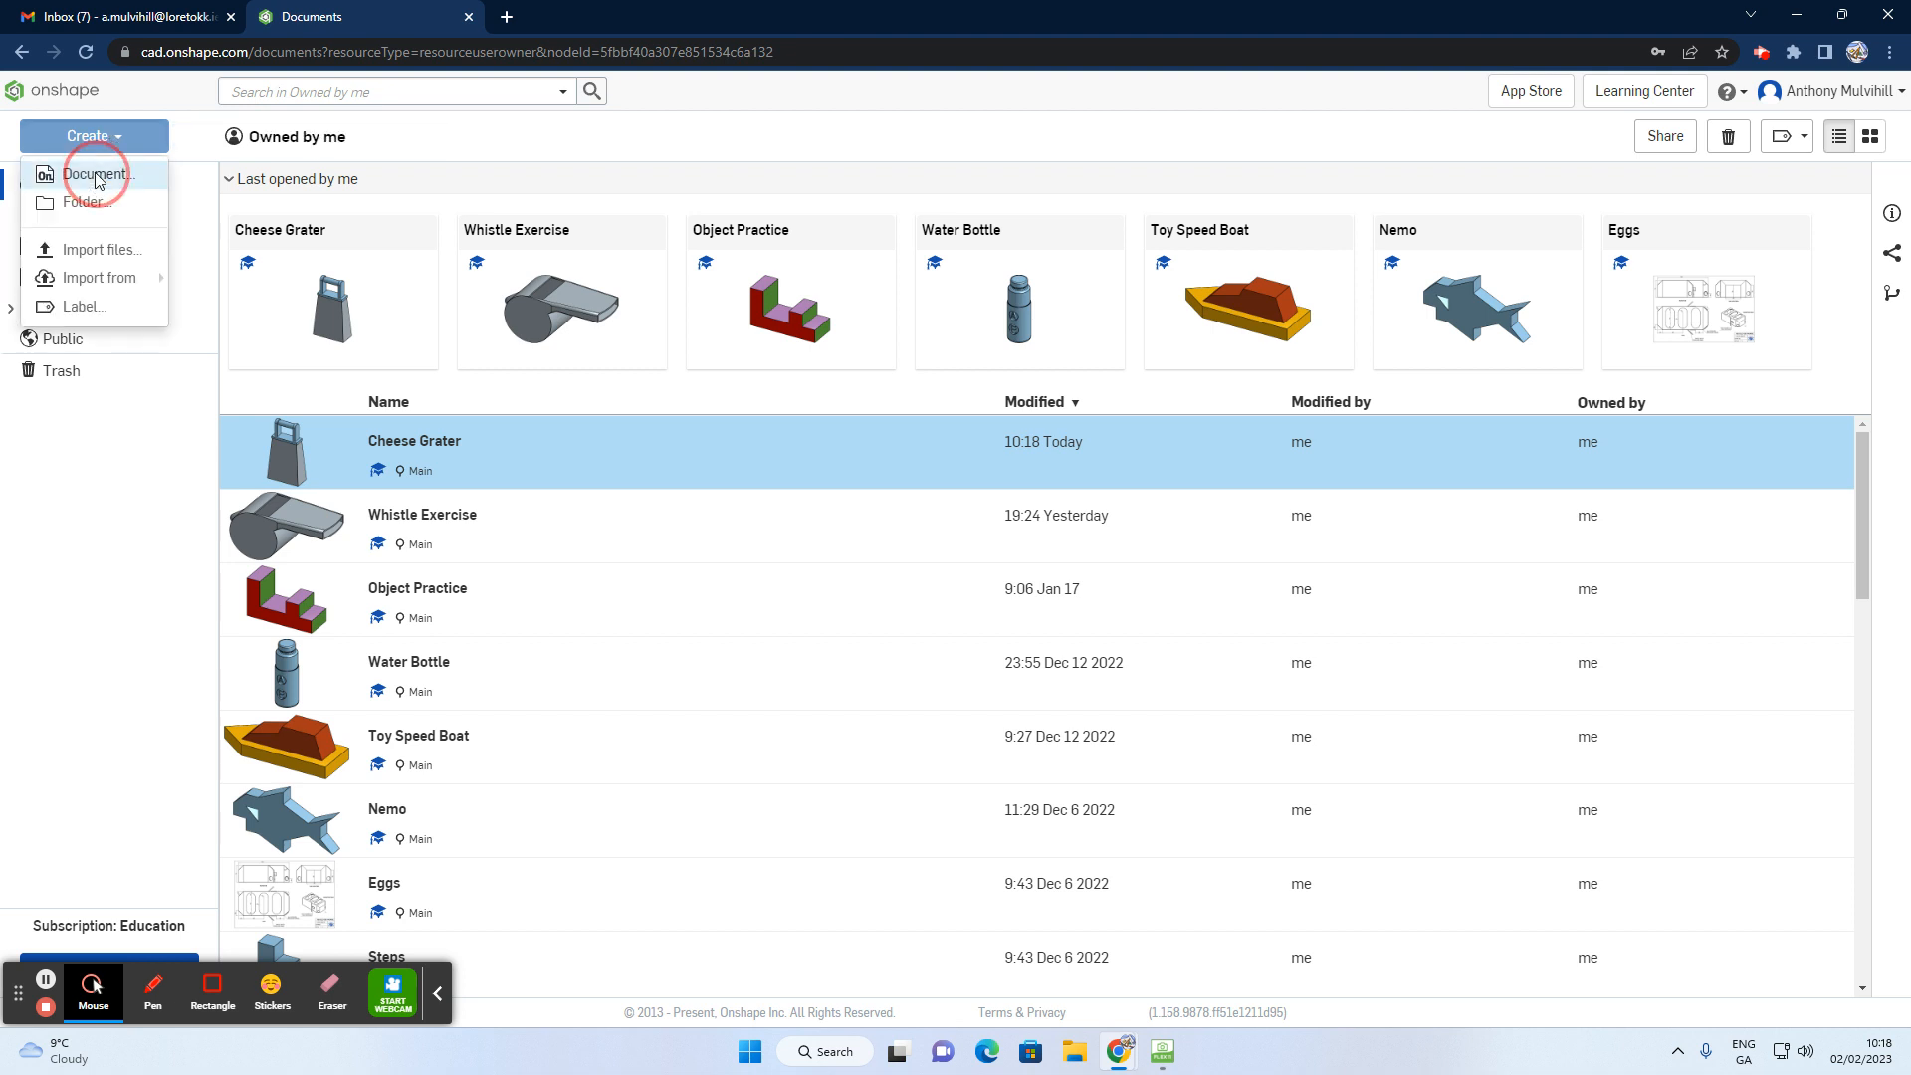
{"action": "left_click", "coordinate": [94, 177]}
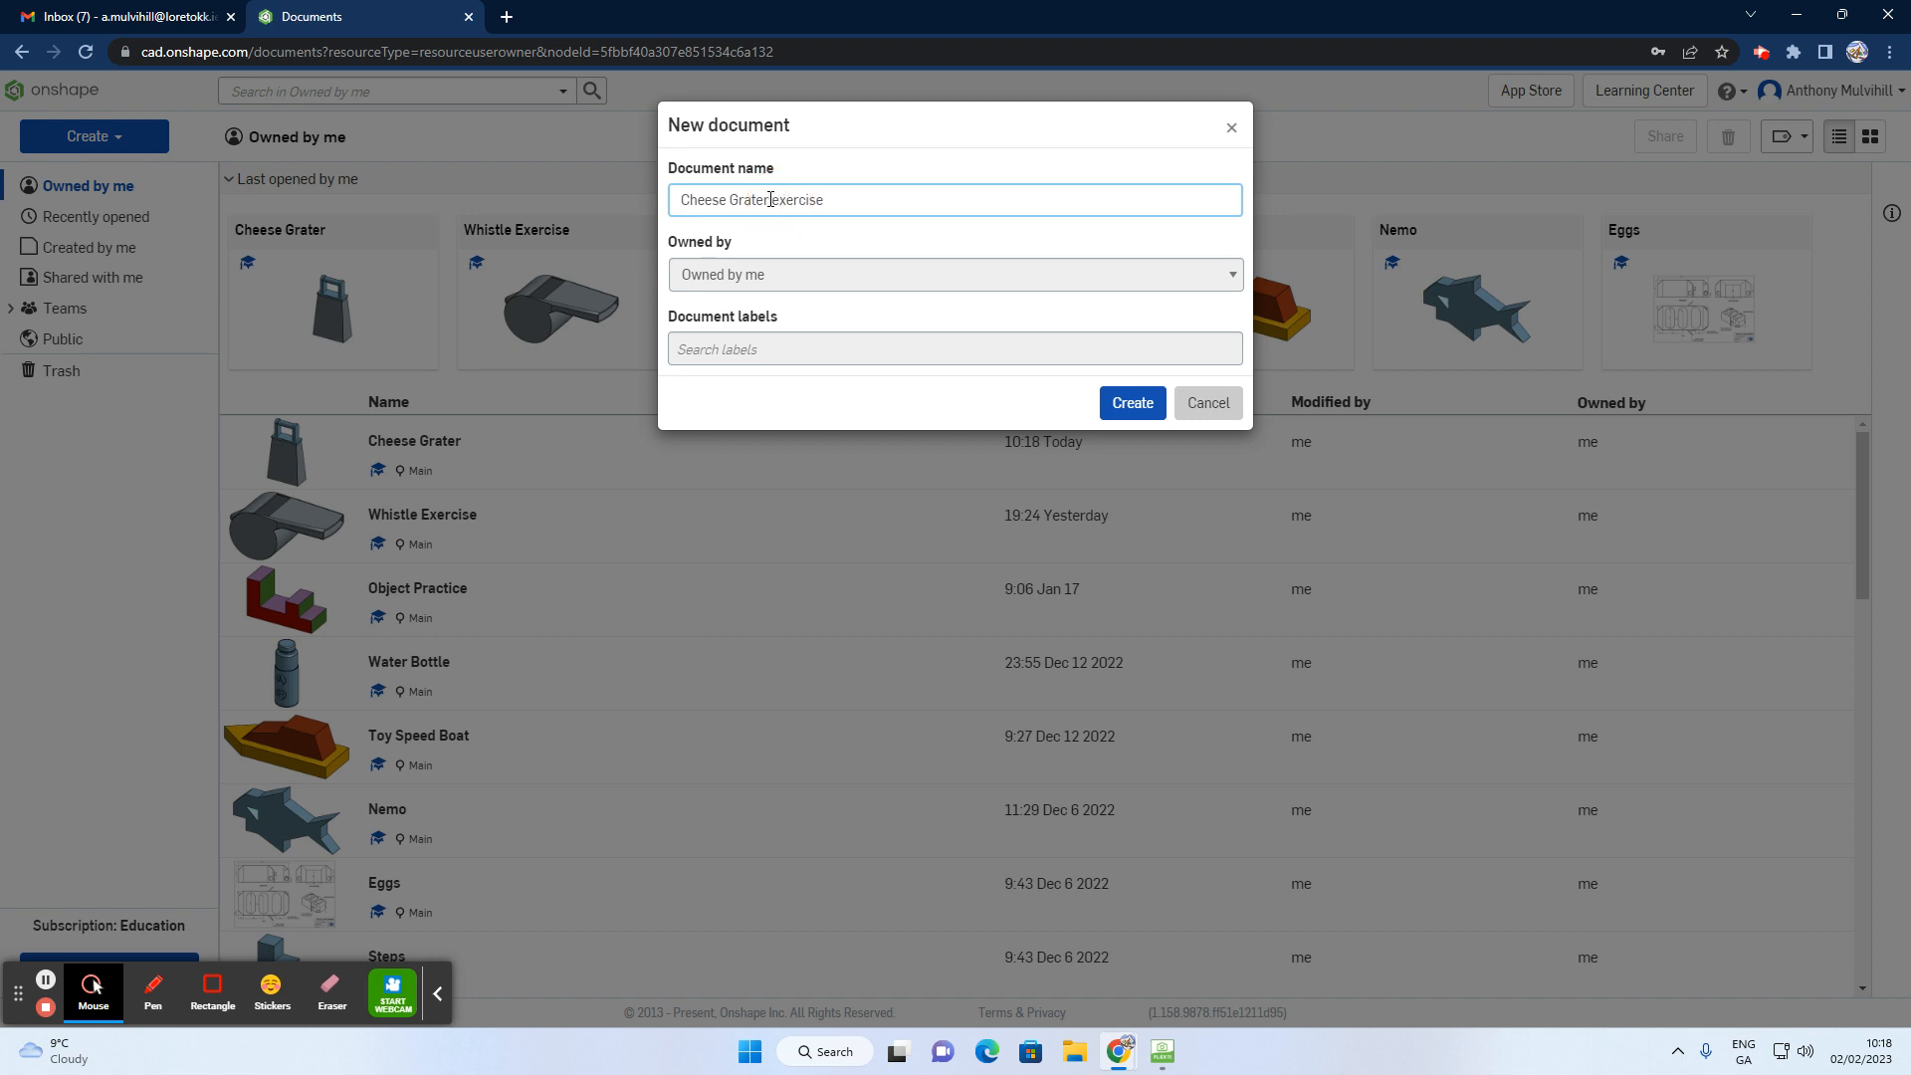
{"action": "left_click", "coordinate": [1126, 402]}
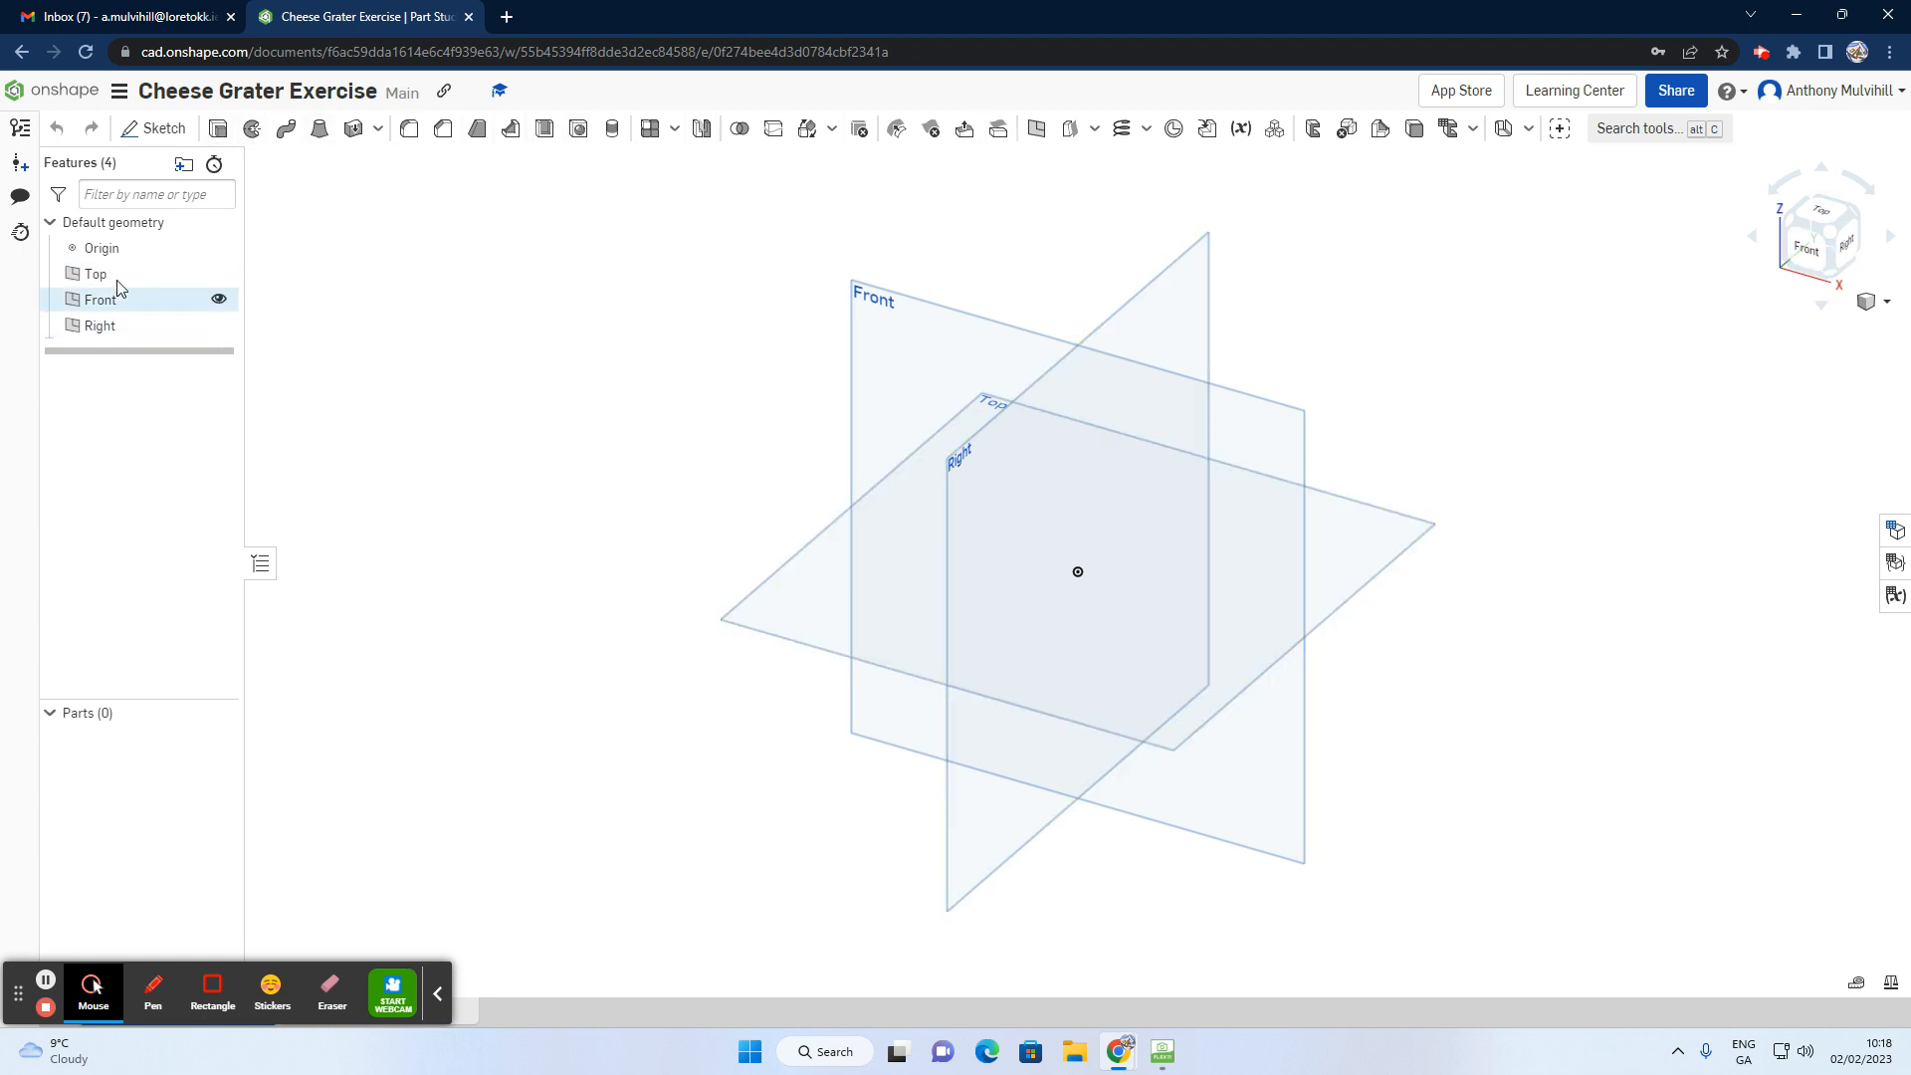
Step: Hide the Front and Right planes and start a sketch on the Top plane
{"action": "left_click", "coordinate": [218, 299]}
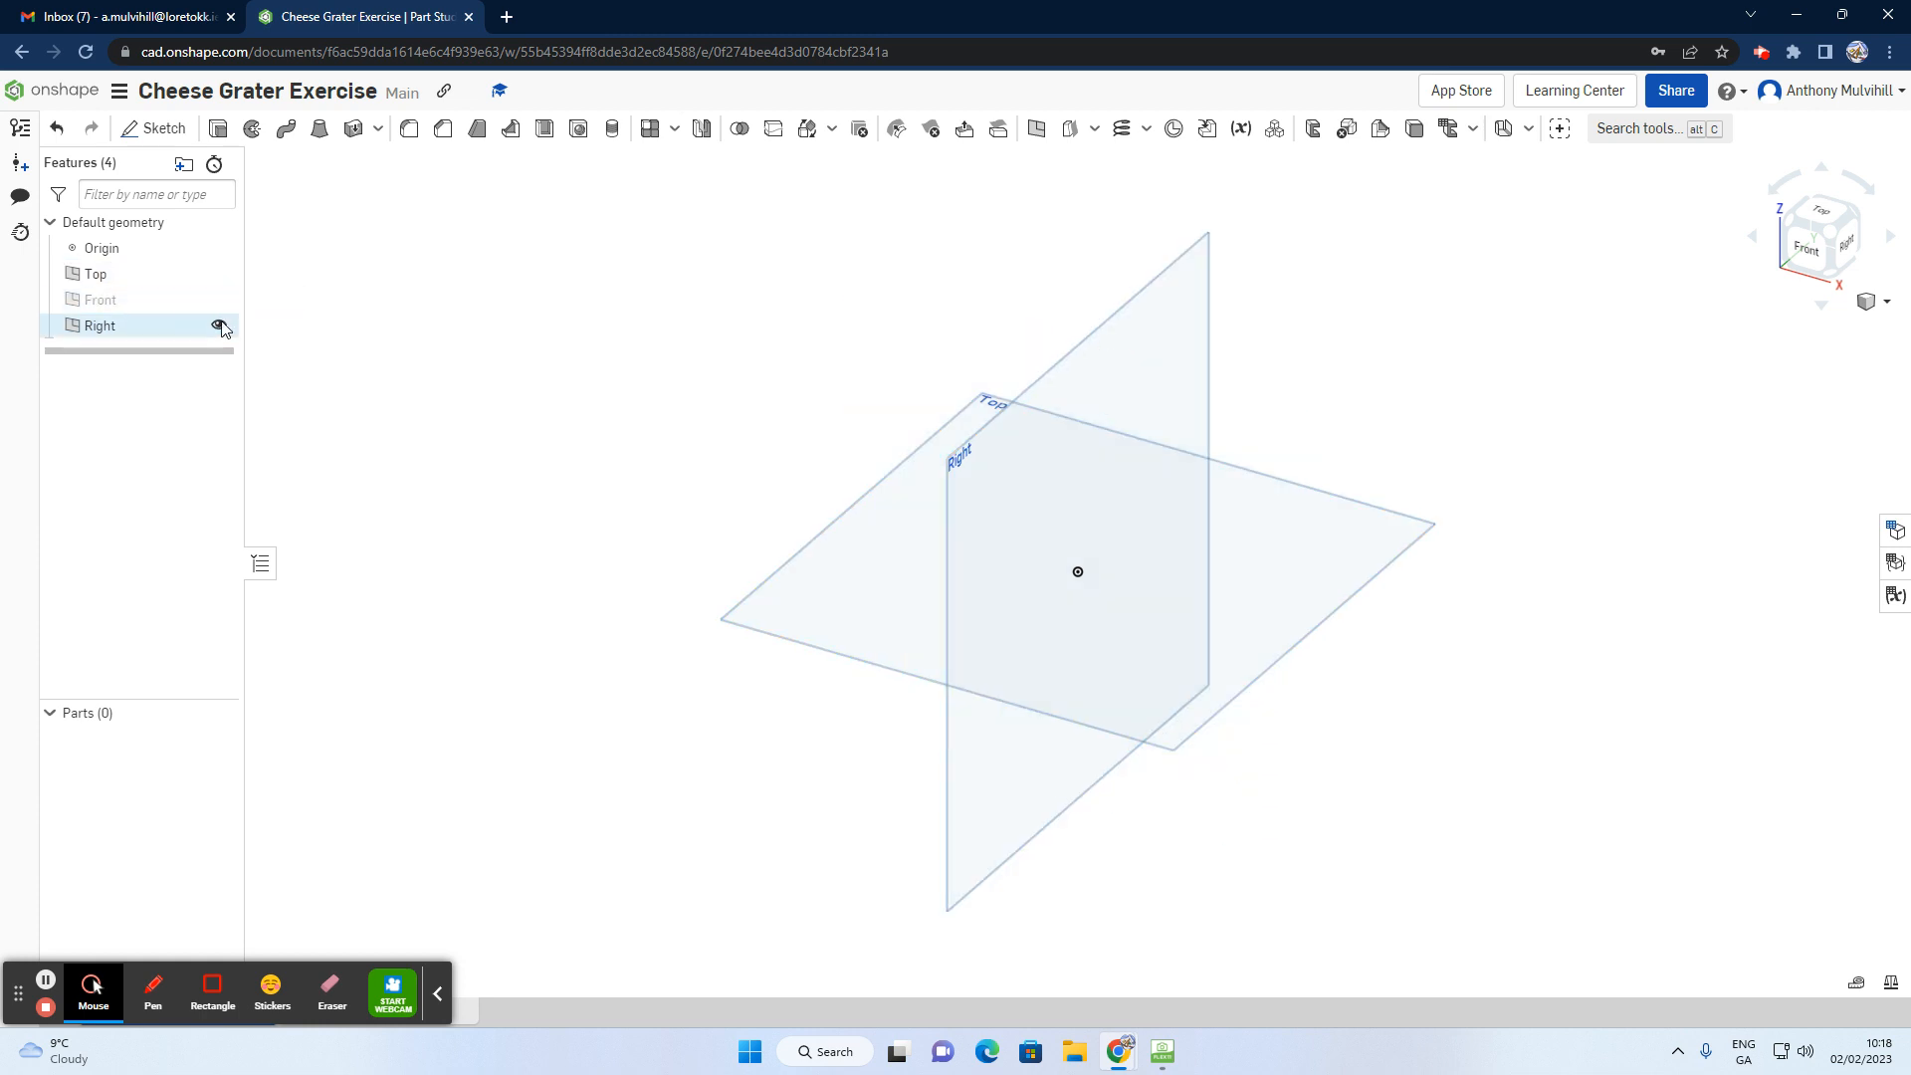
{"action": "left_click", "coordinate": [218, 325]}
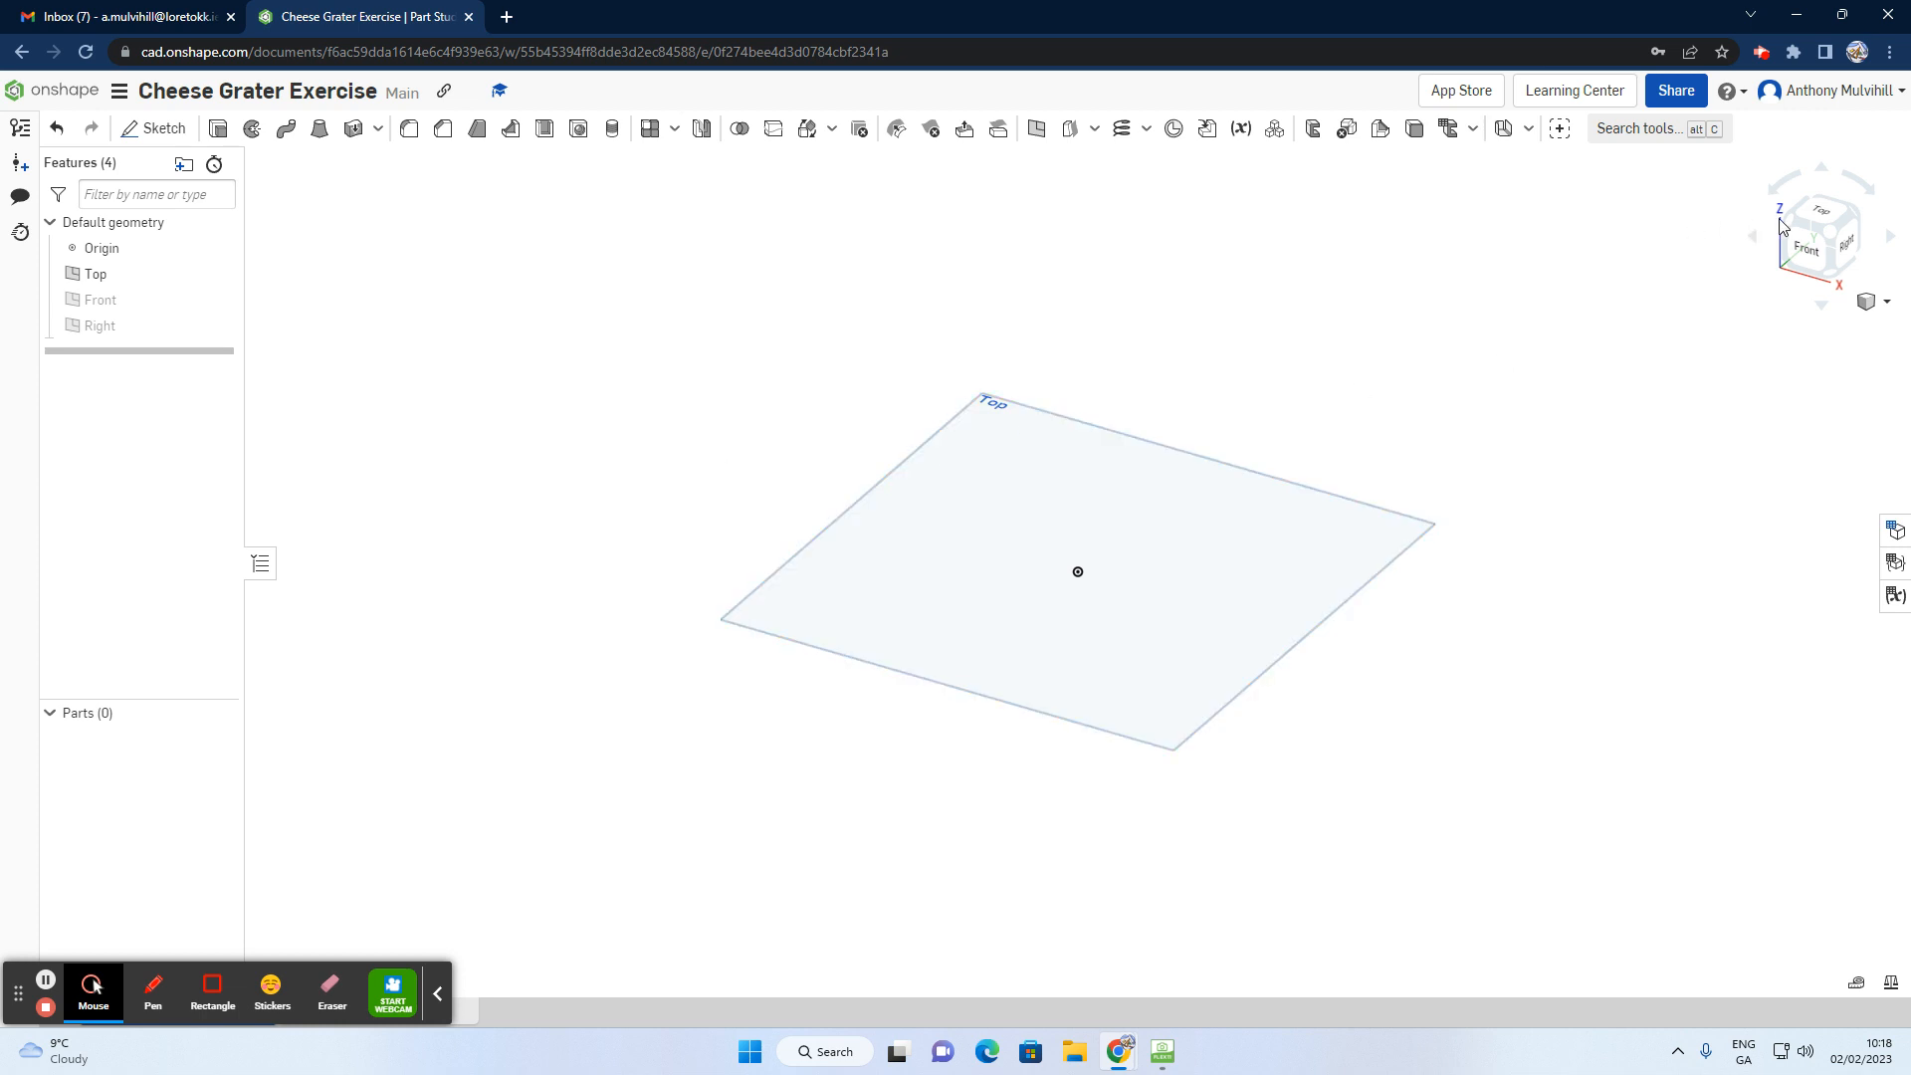
{"action": "left_click", "coordinate": [164, 131]}
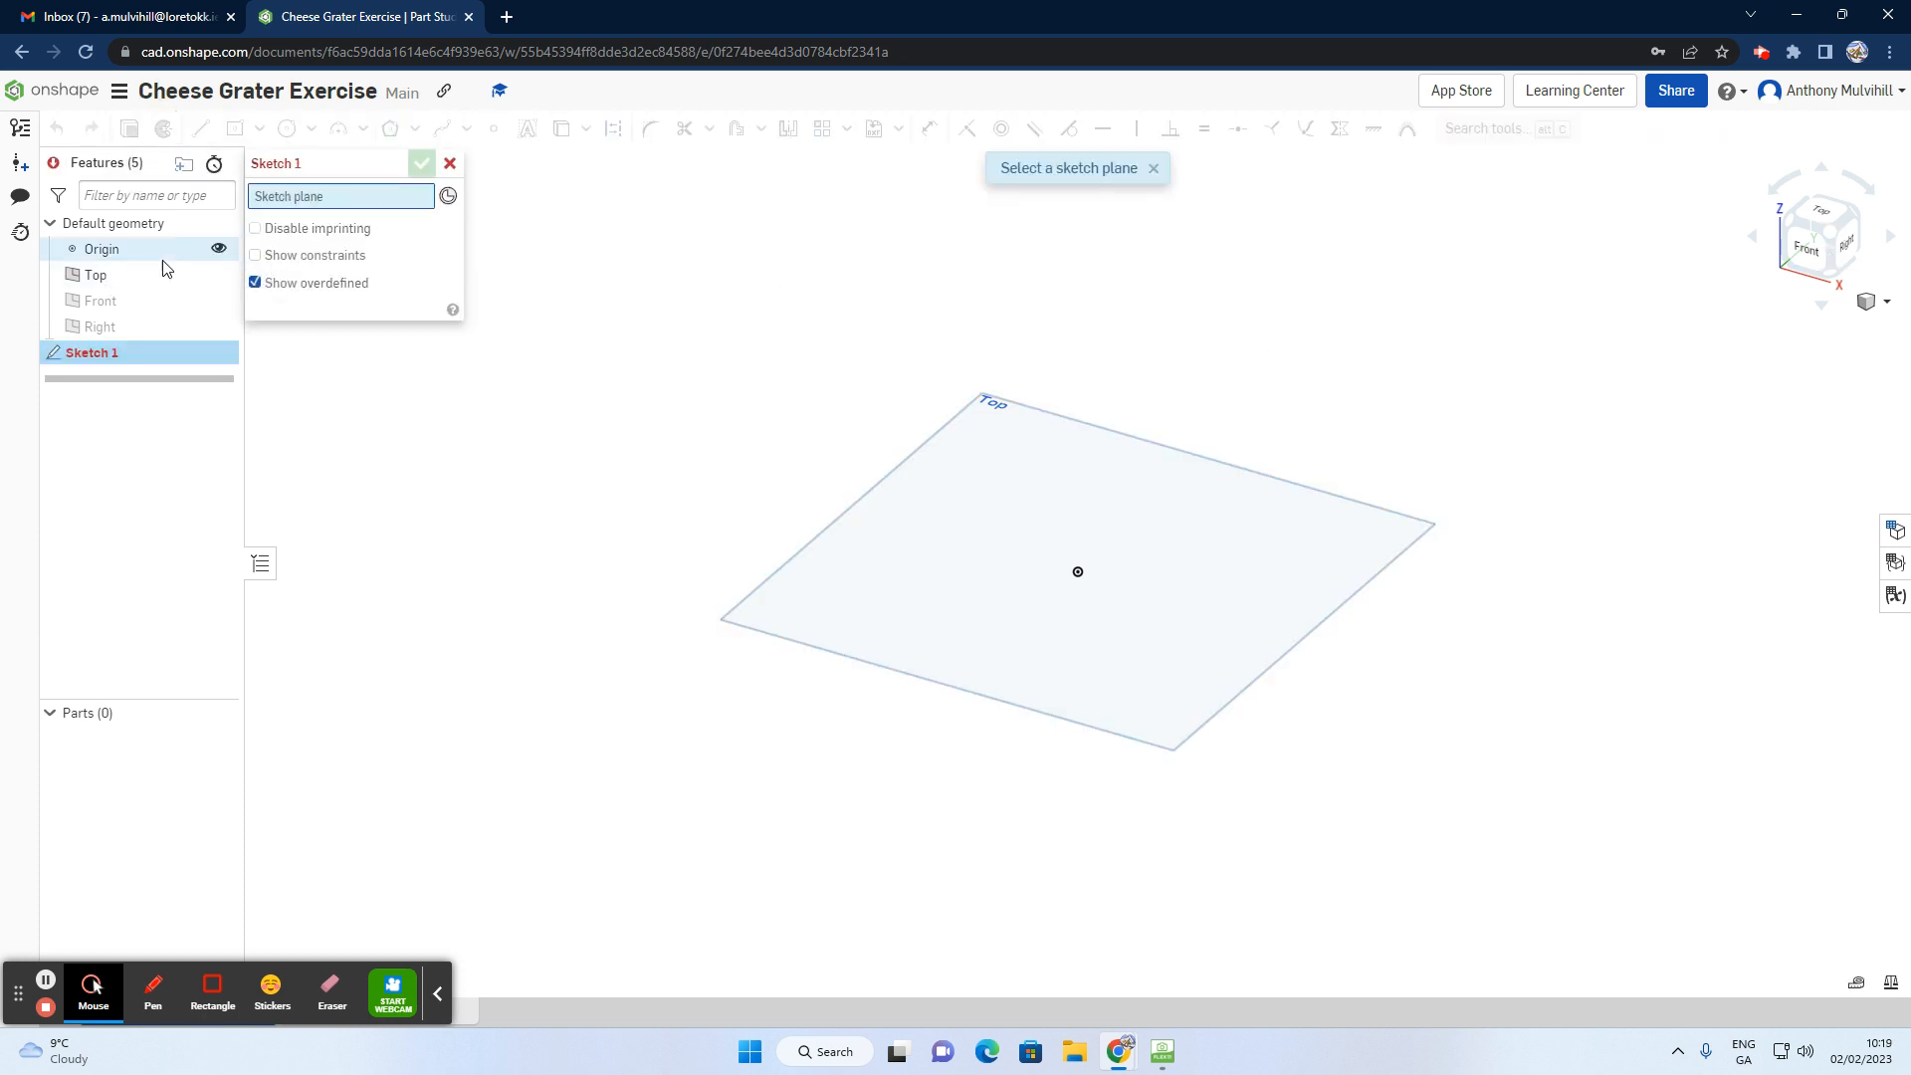
{"action": "left_click", "coordinate": [117, 276]}
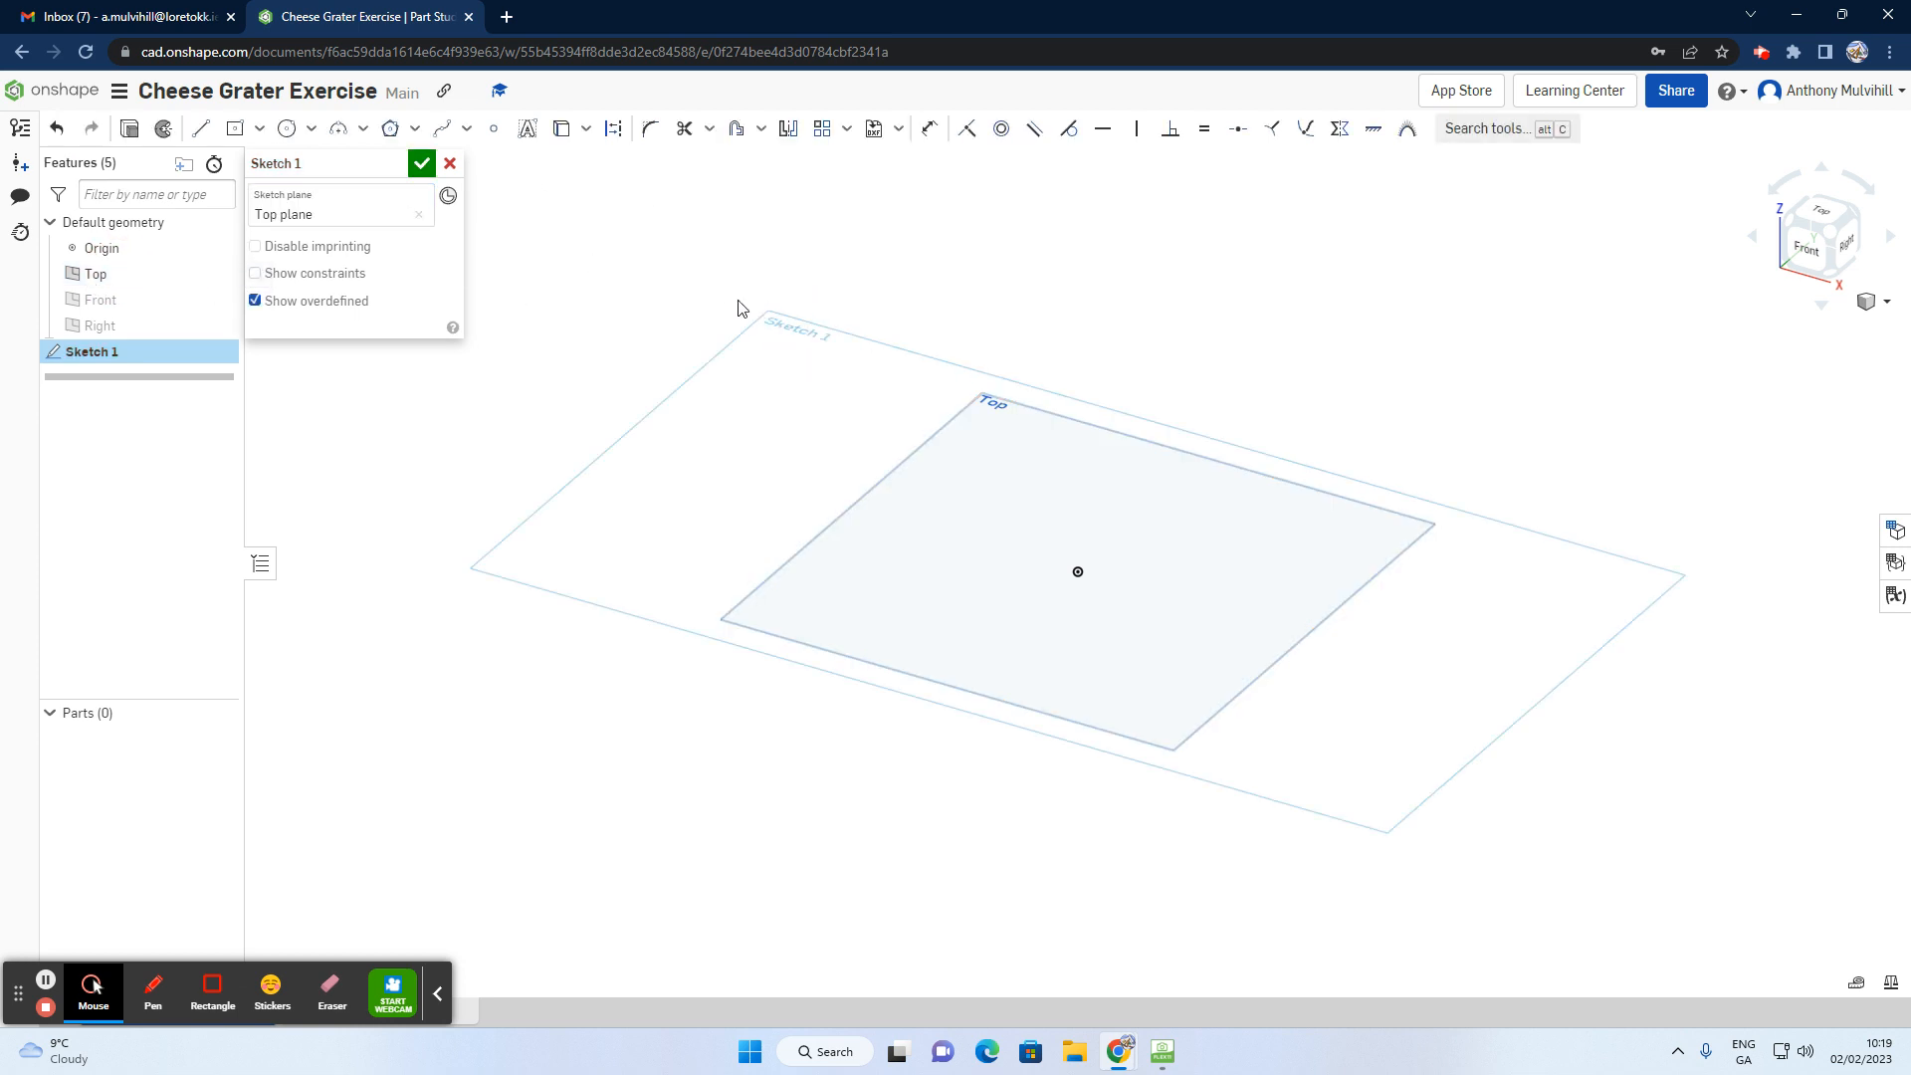
{"action": "left_click", "coordinate": [1813, 225]}
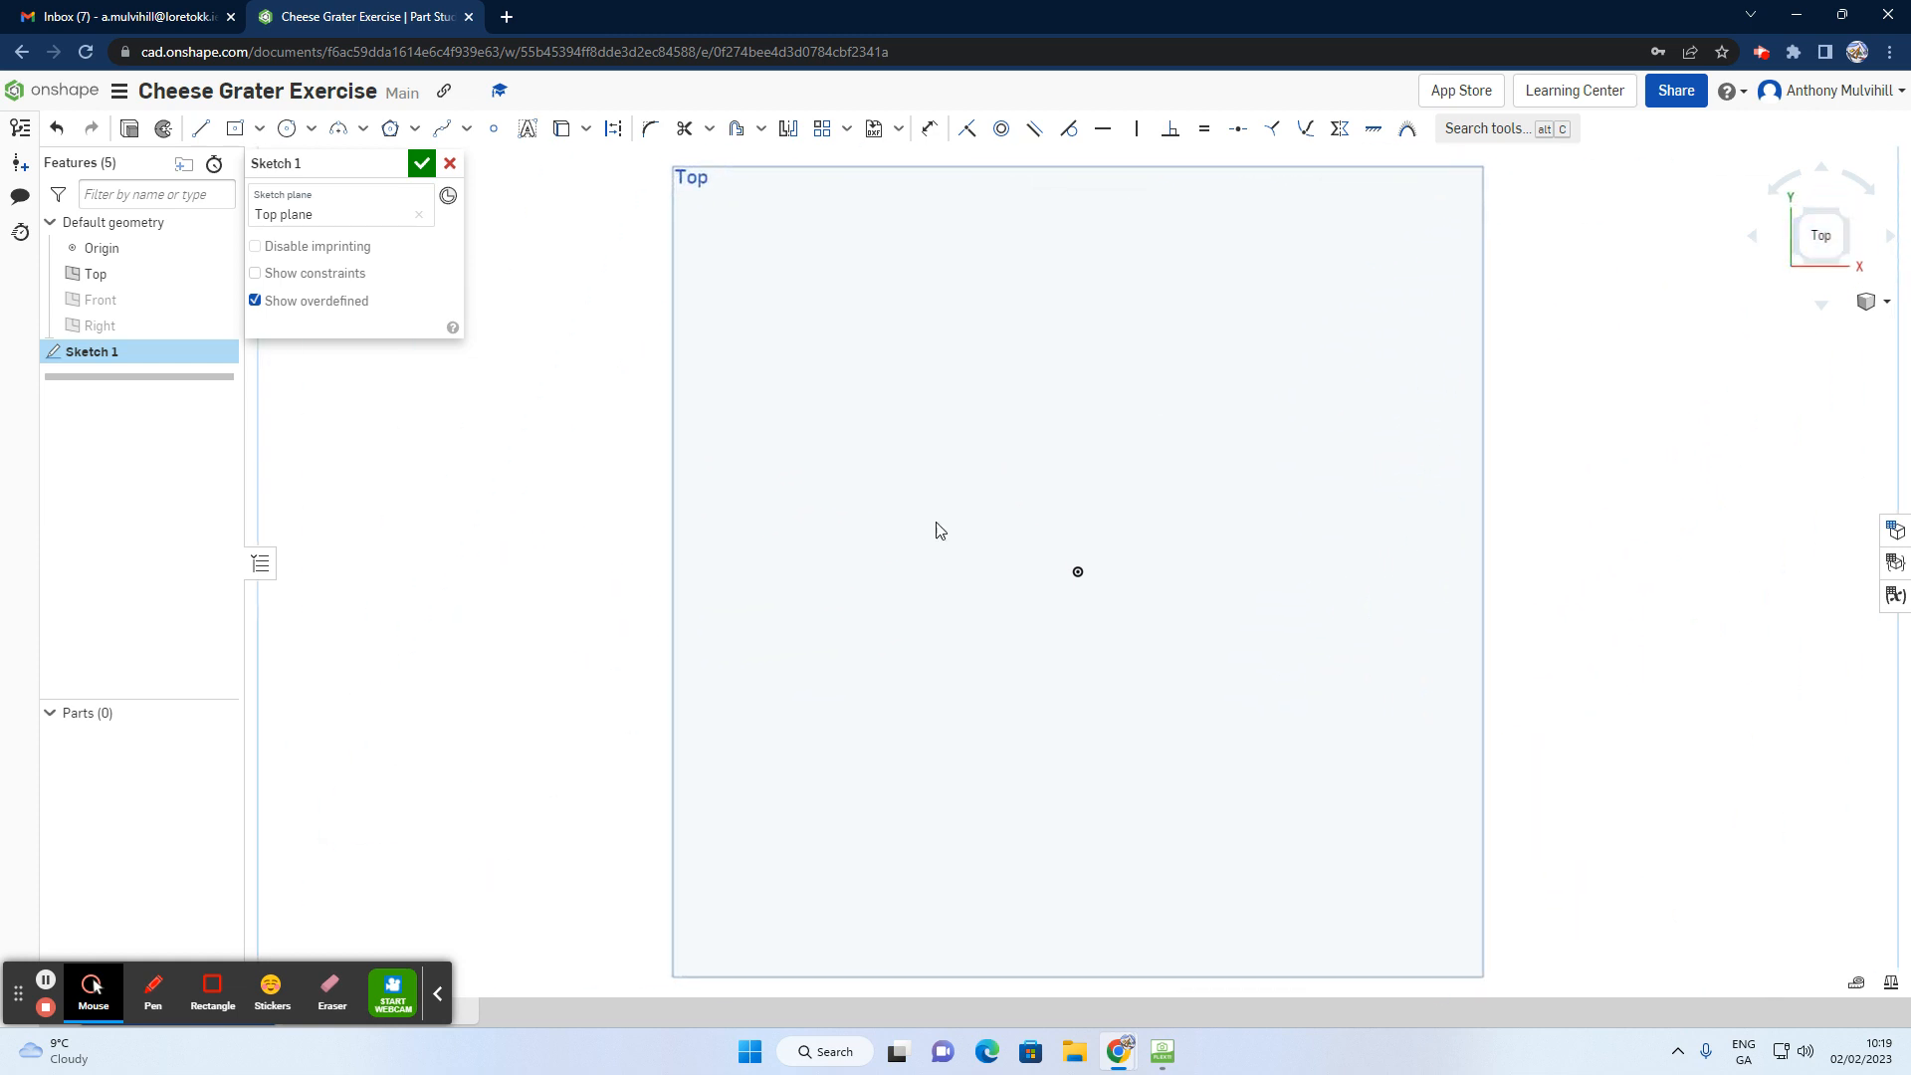
Step: Check the grater's base dimensions on the exercise sheet in HoverCam, and return to the Onshape sketch
{"action": "left_click", "coordinate": [1162, 1052]}
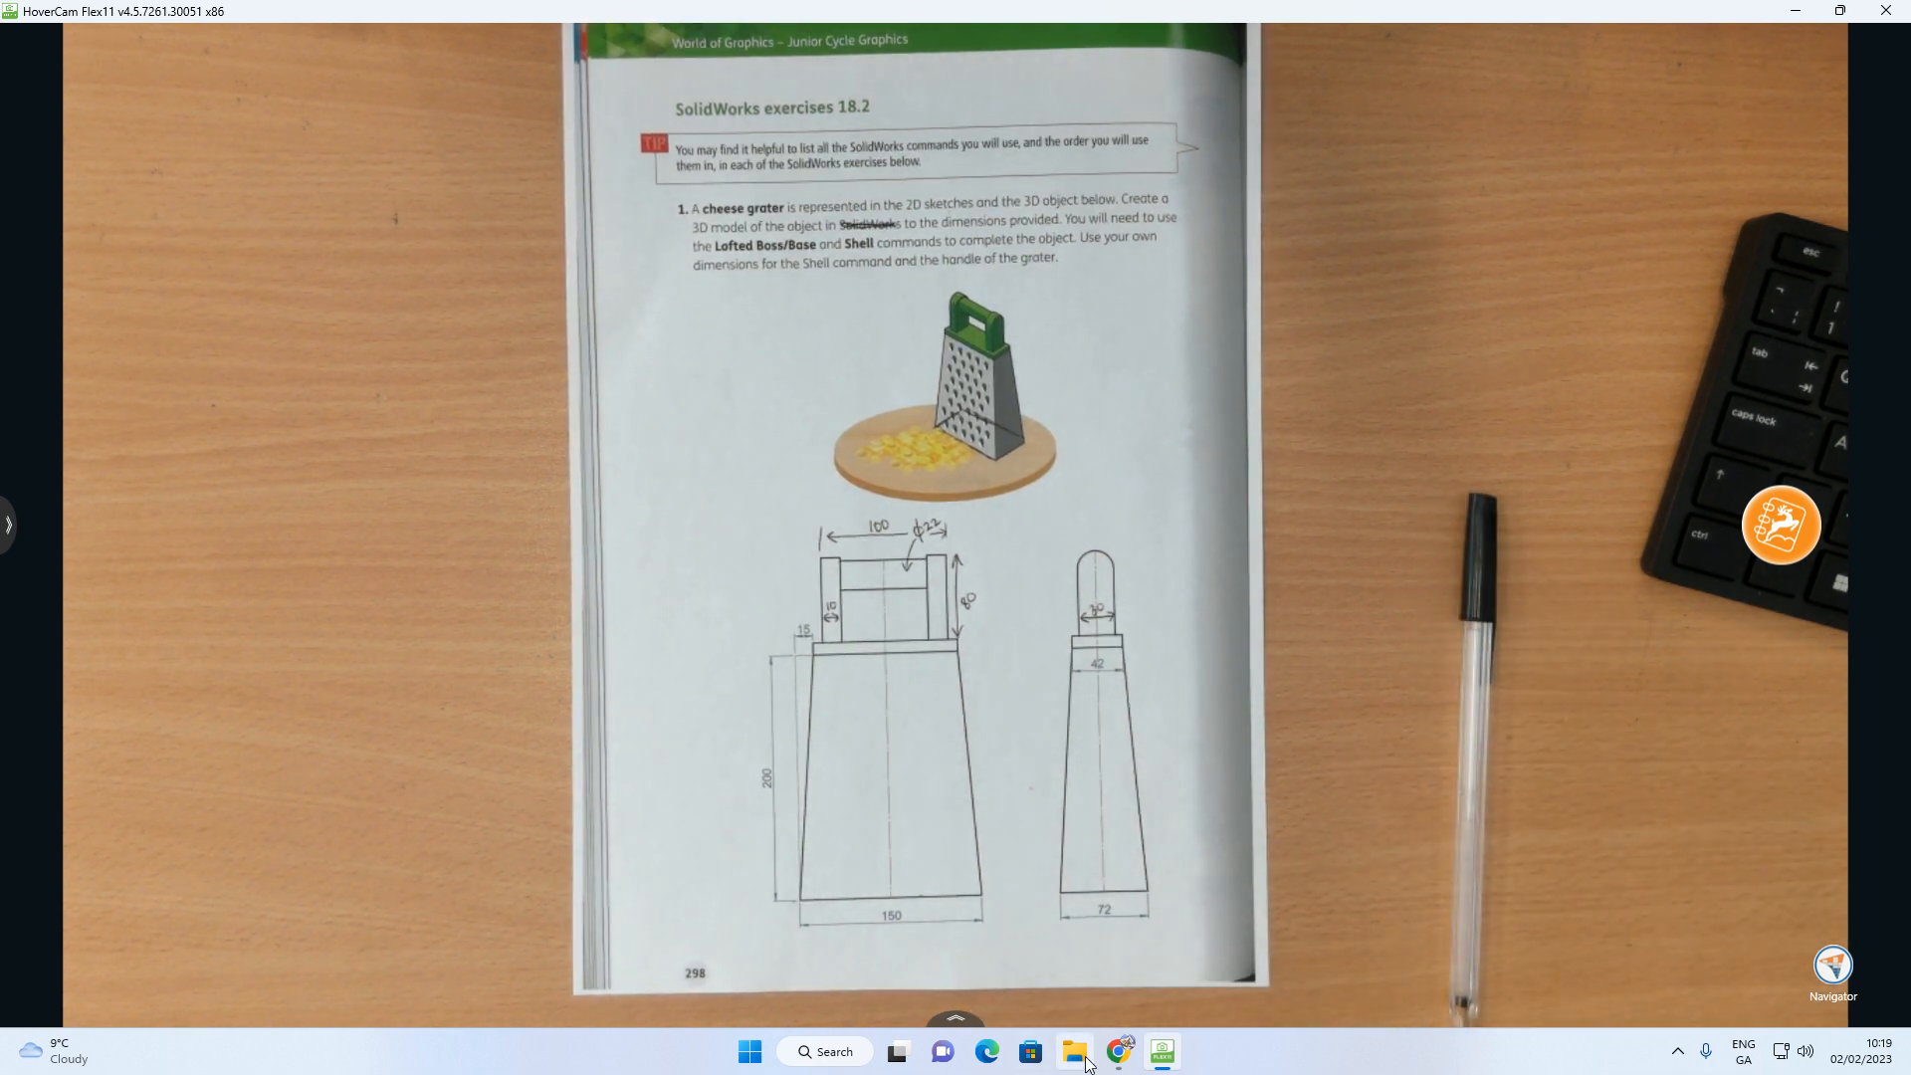
{"action": "mouse_move", "coordinate": [1121, 1053]}
{"action": "left_click", "coordinate": [1059, 975]}
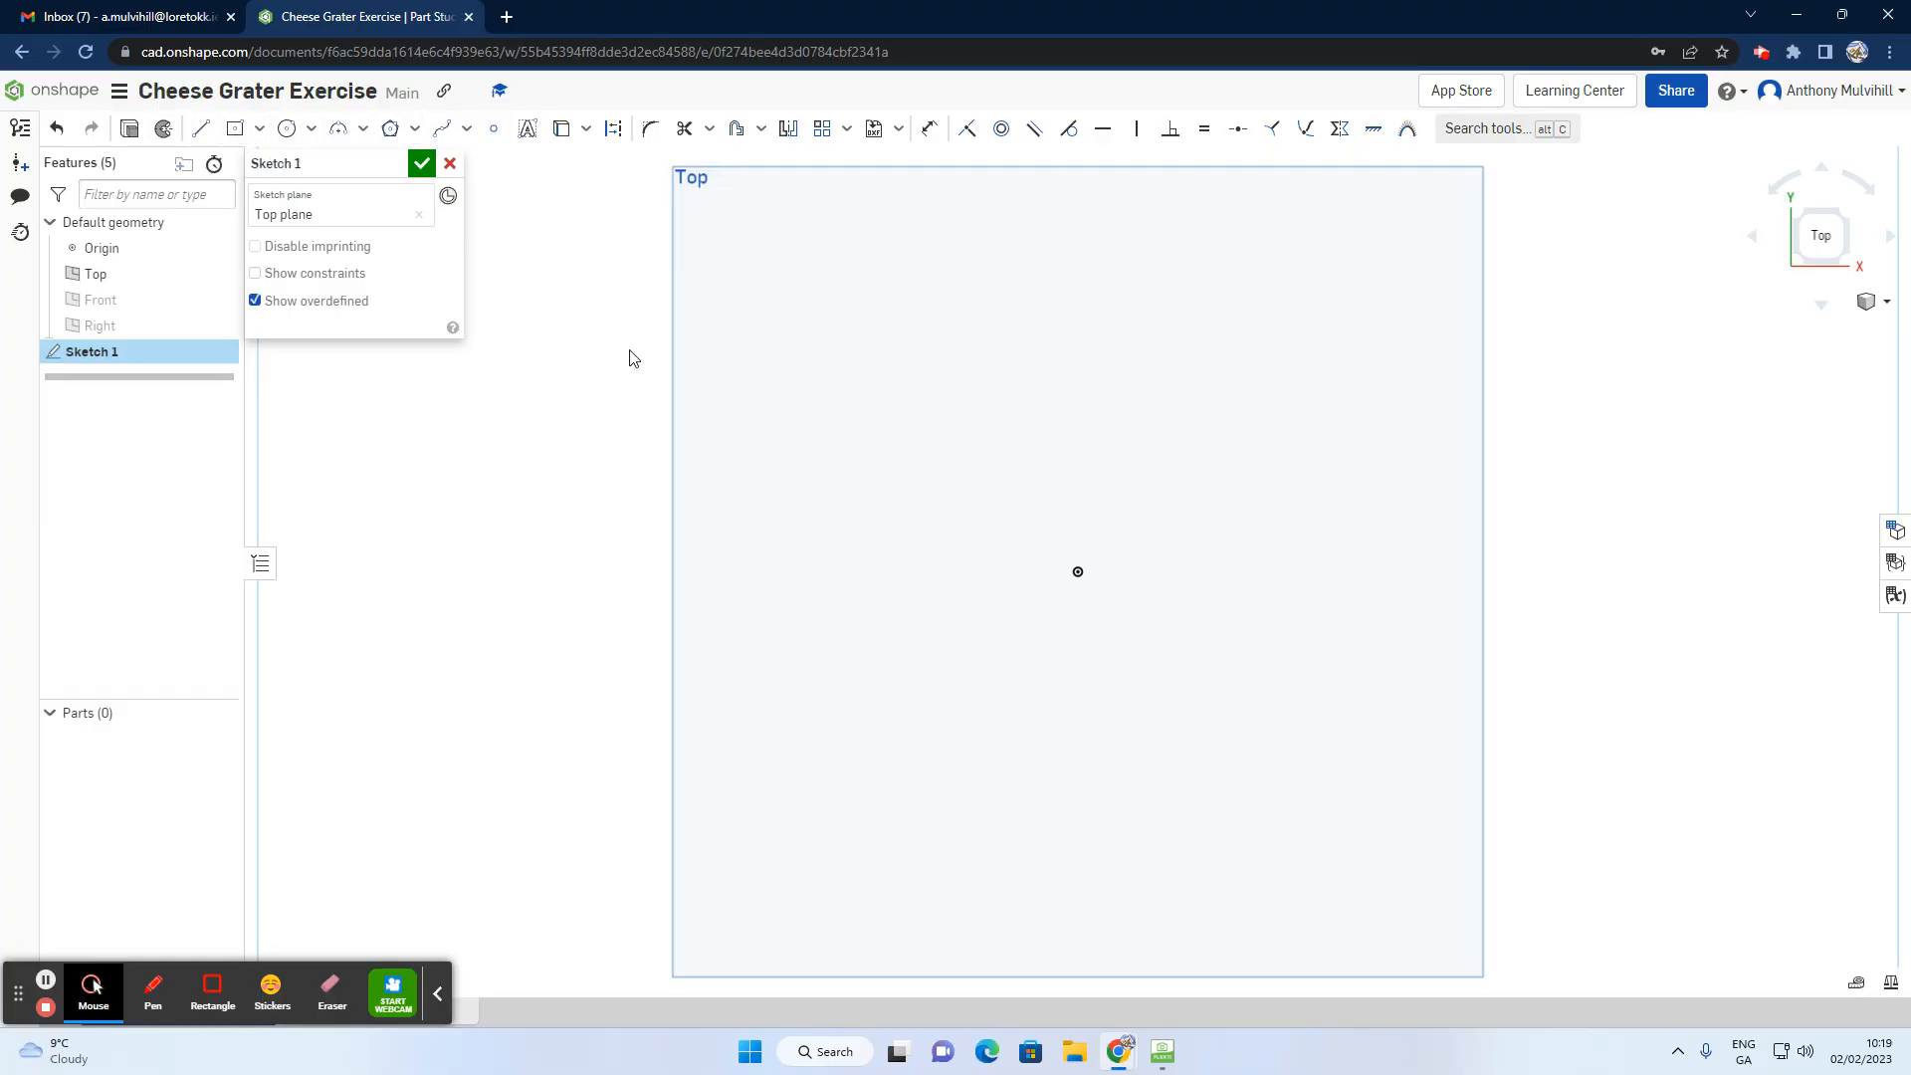
Step: Sketch a center point rectangle about 115.5 by 54.9 mm, centred on the origin
{"action": "left_click", "coordinate": [260, 130]}
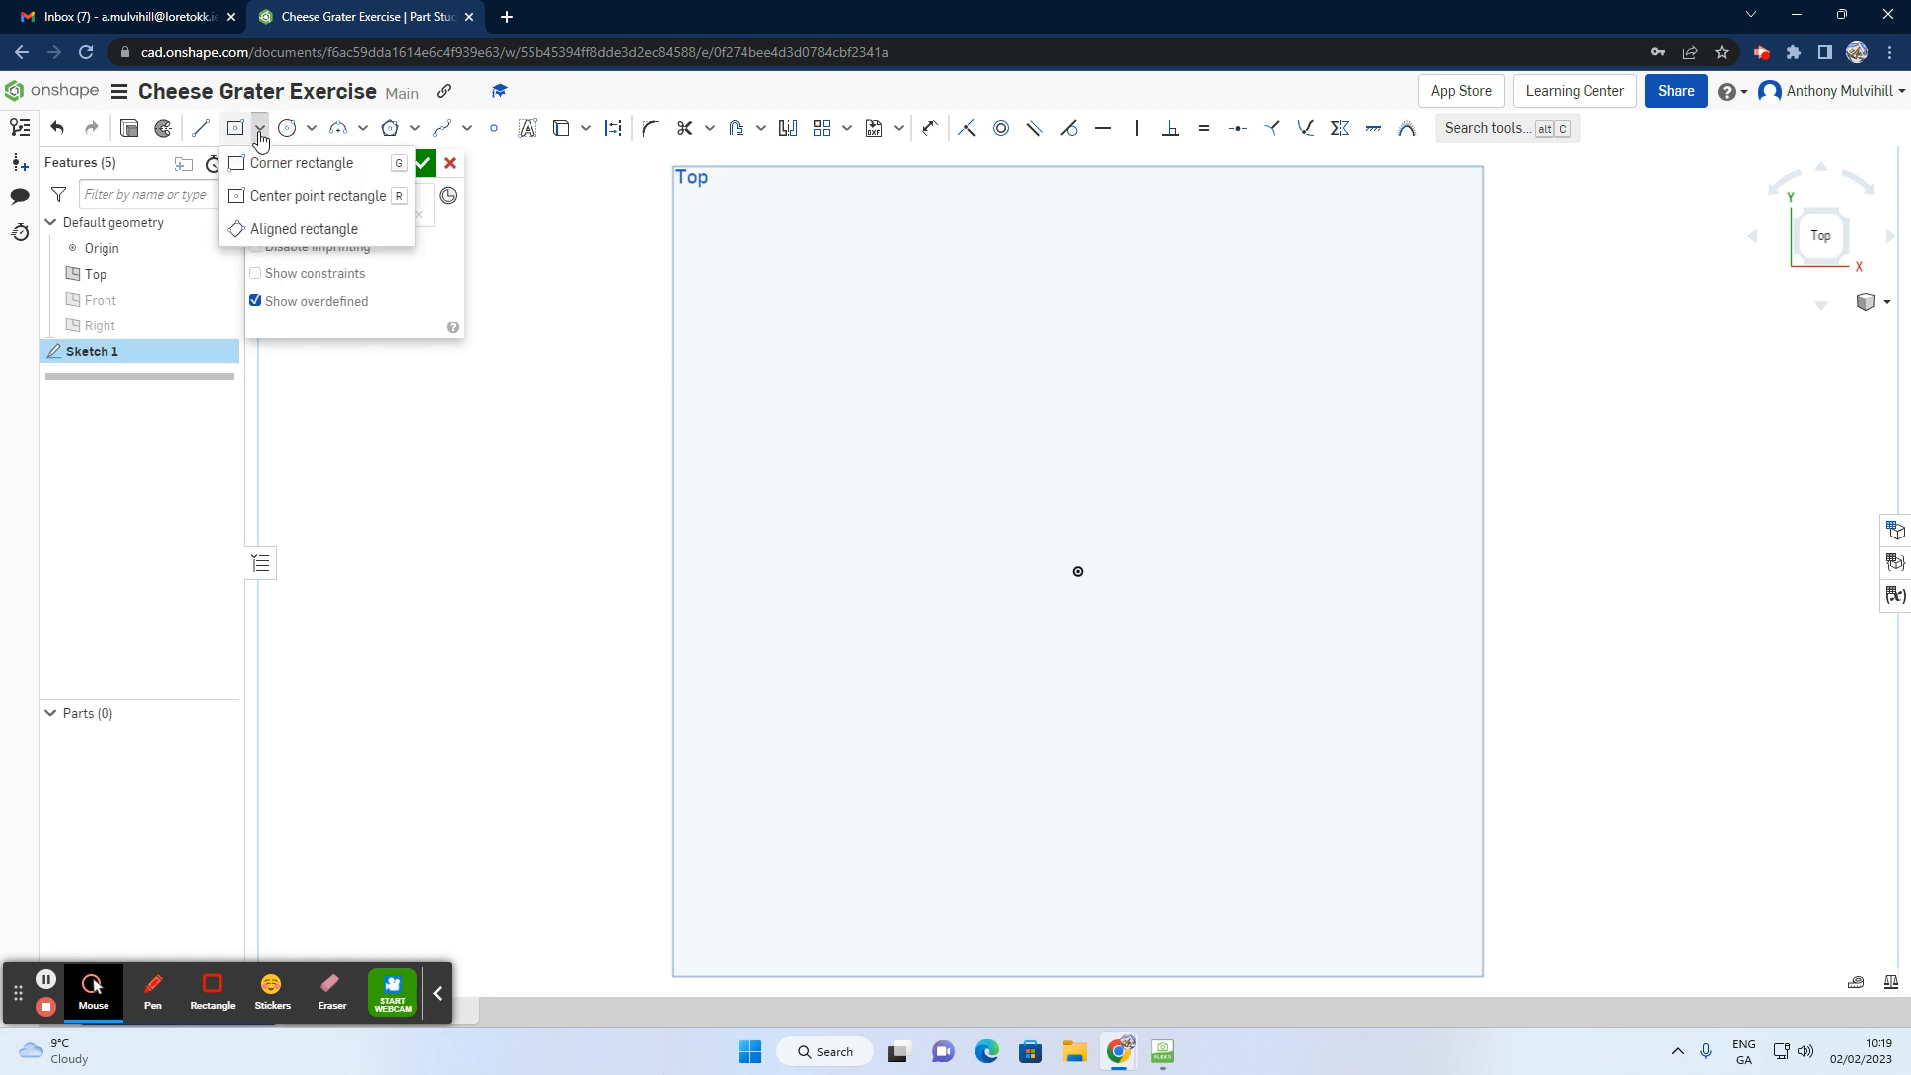
{"action": "left_click", "coordinate": [265, 195]}
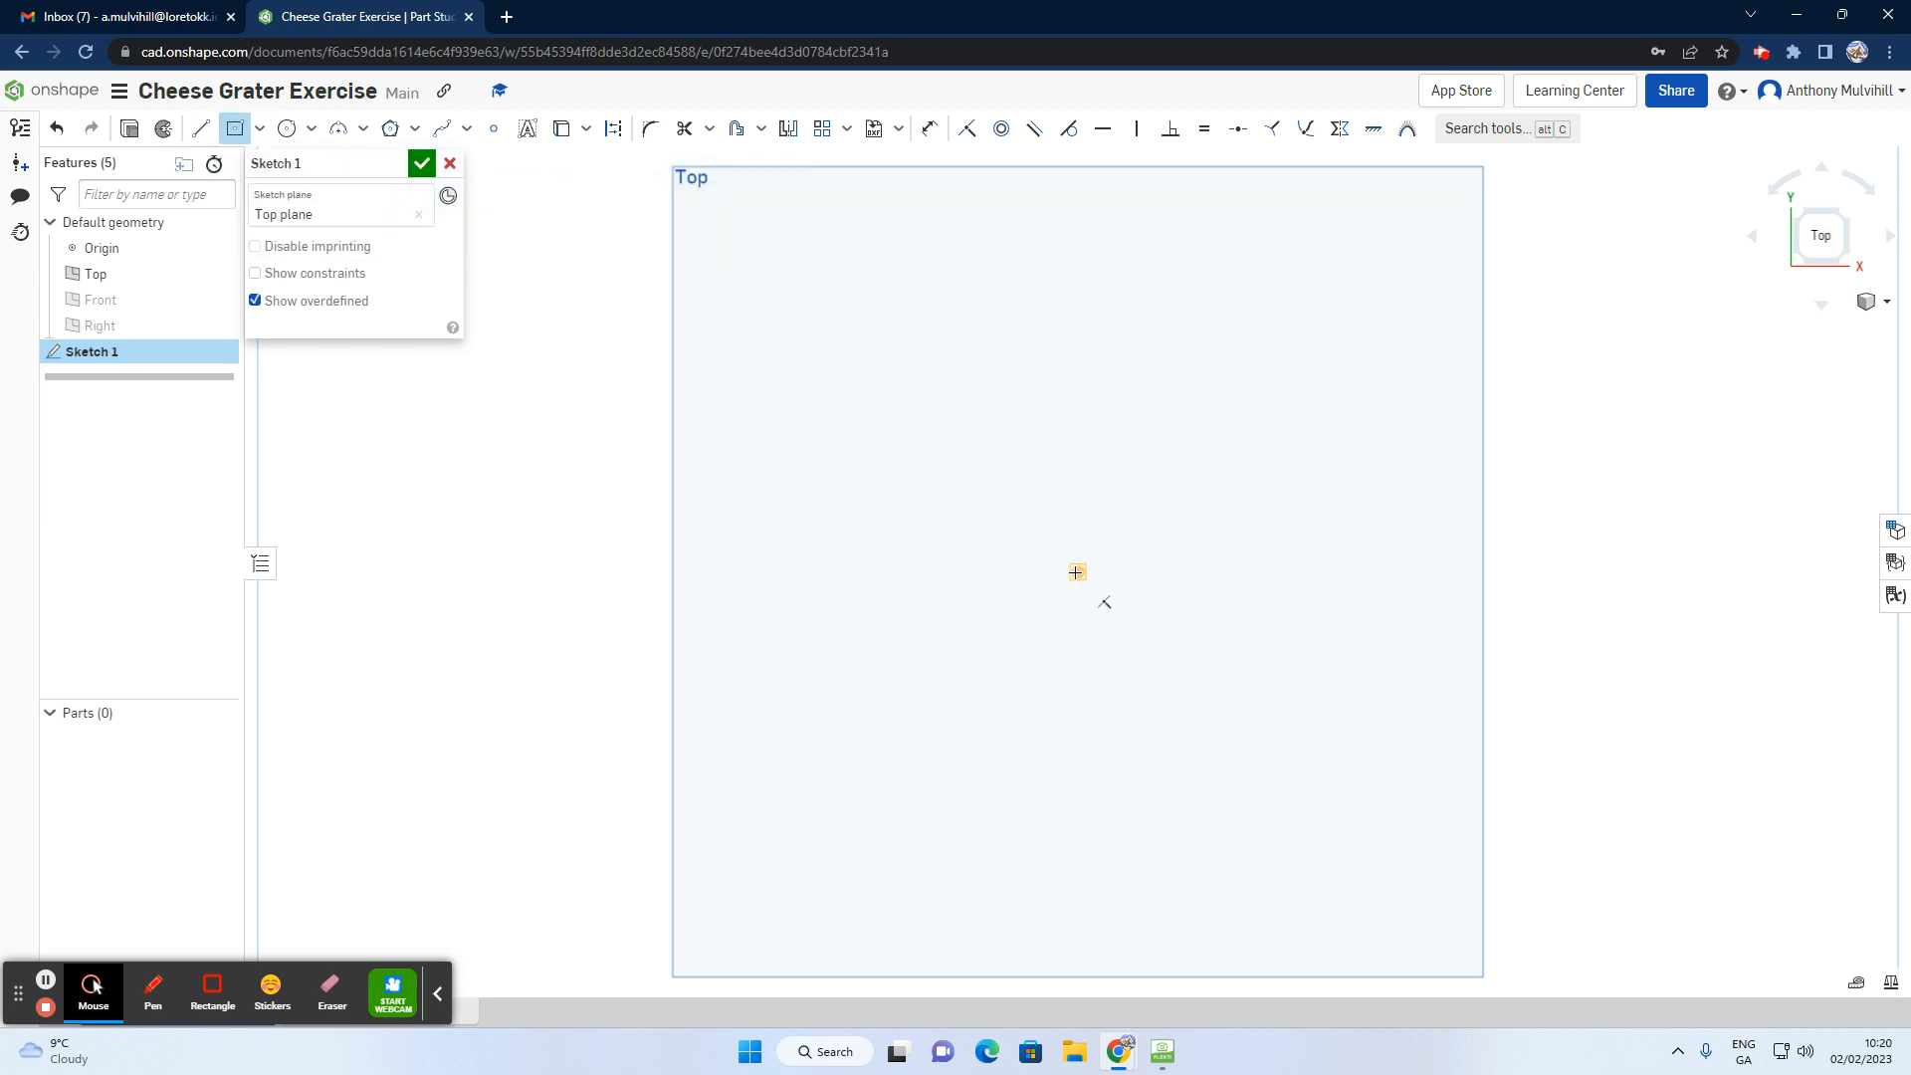
{"action": "left_click", "coordinate": [1076, 573]}
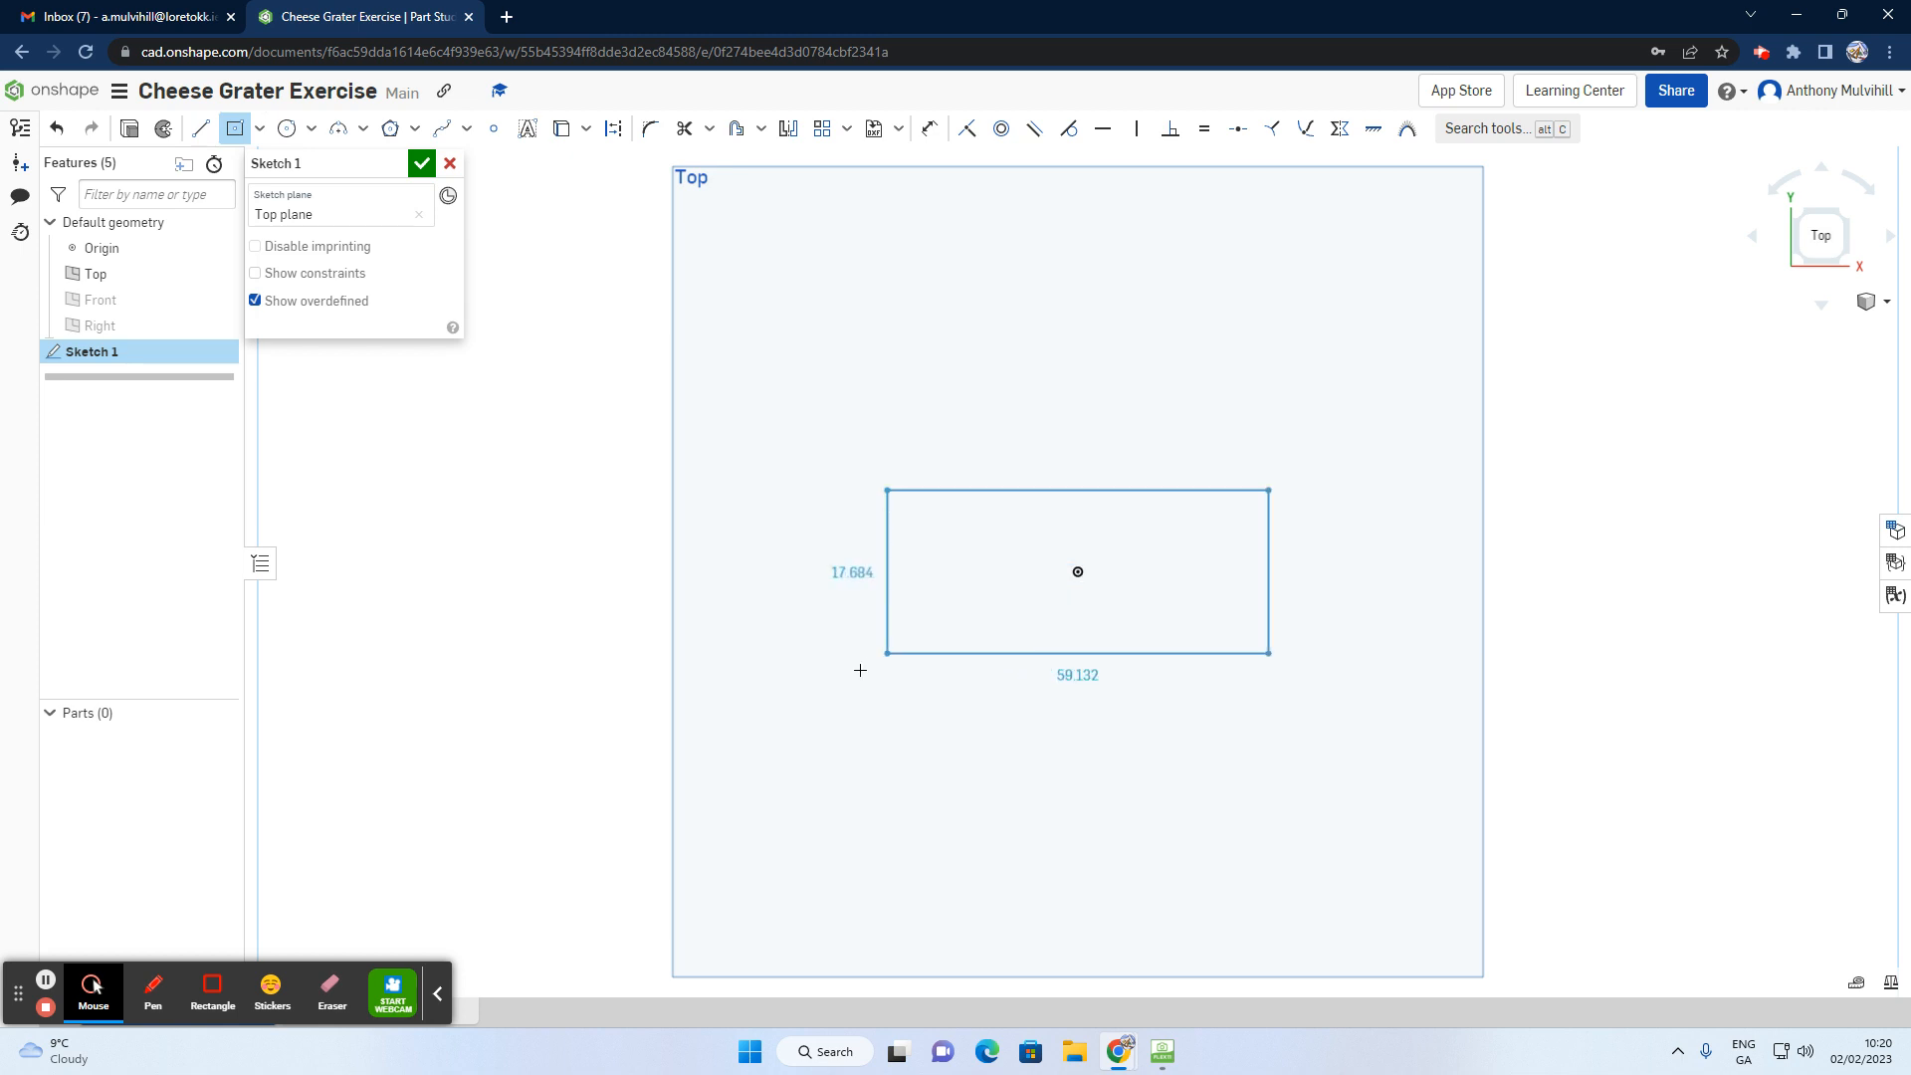
{"action": "left_click", "coordinate": [773, 716]}
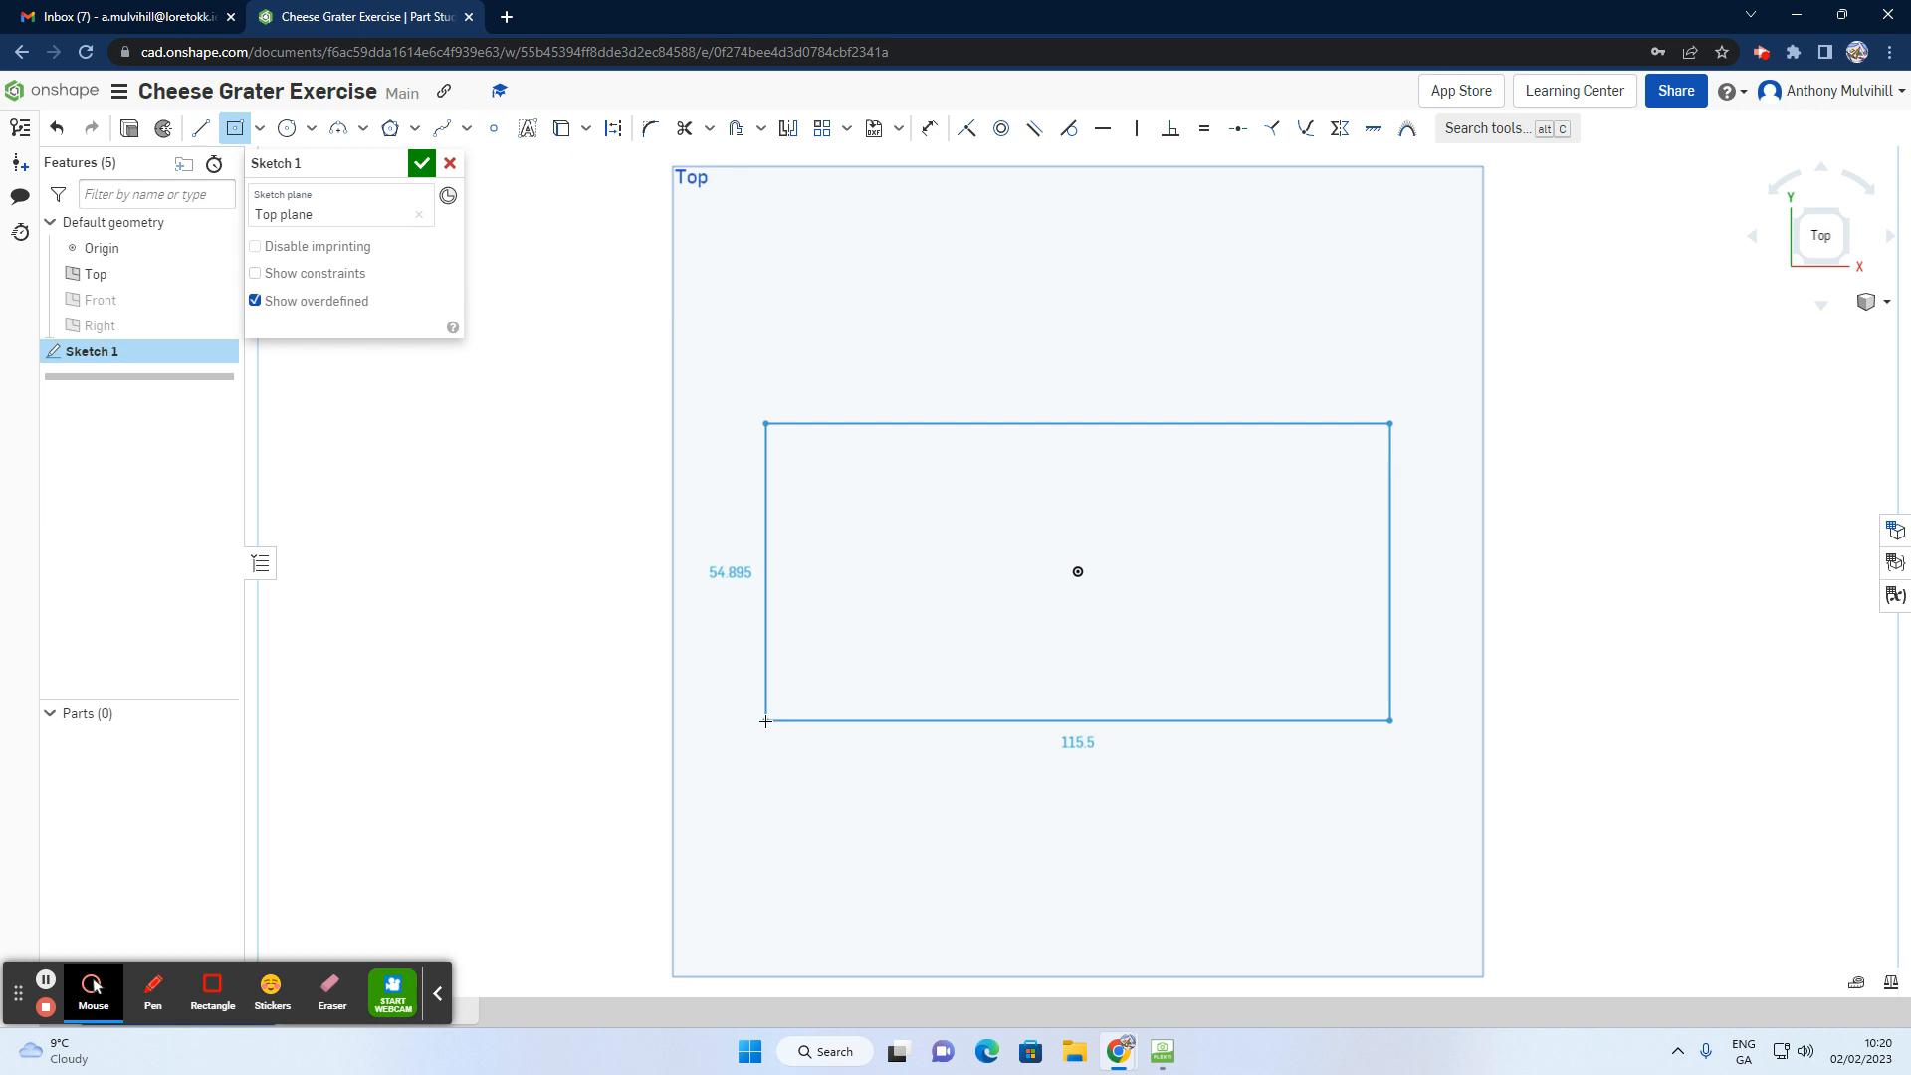
{"action": "left_click", "coordinate": [765, 720]}
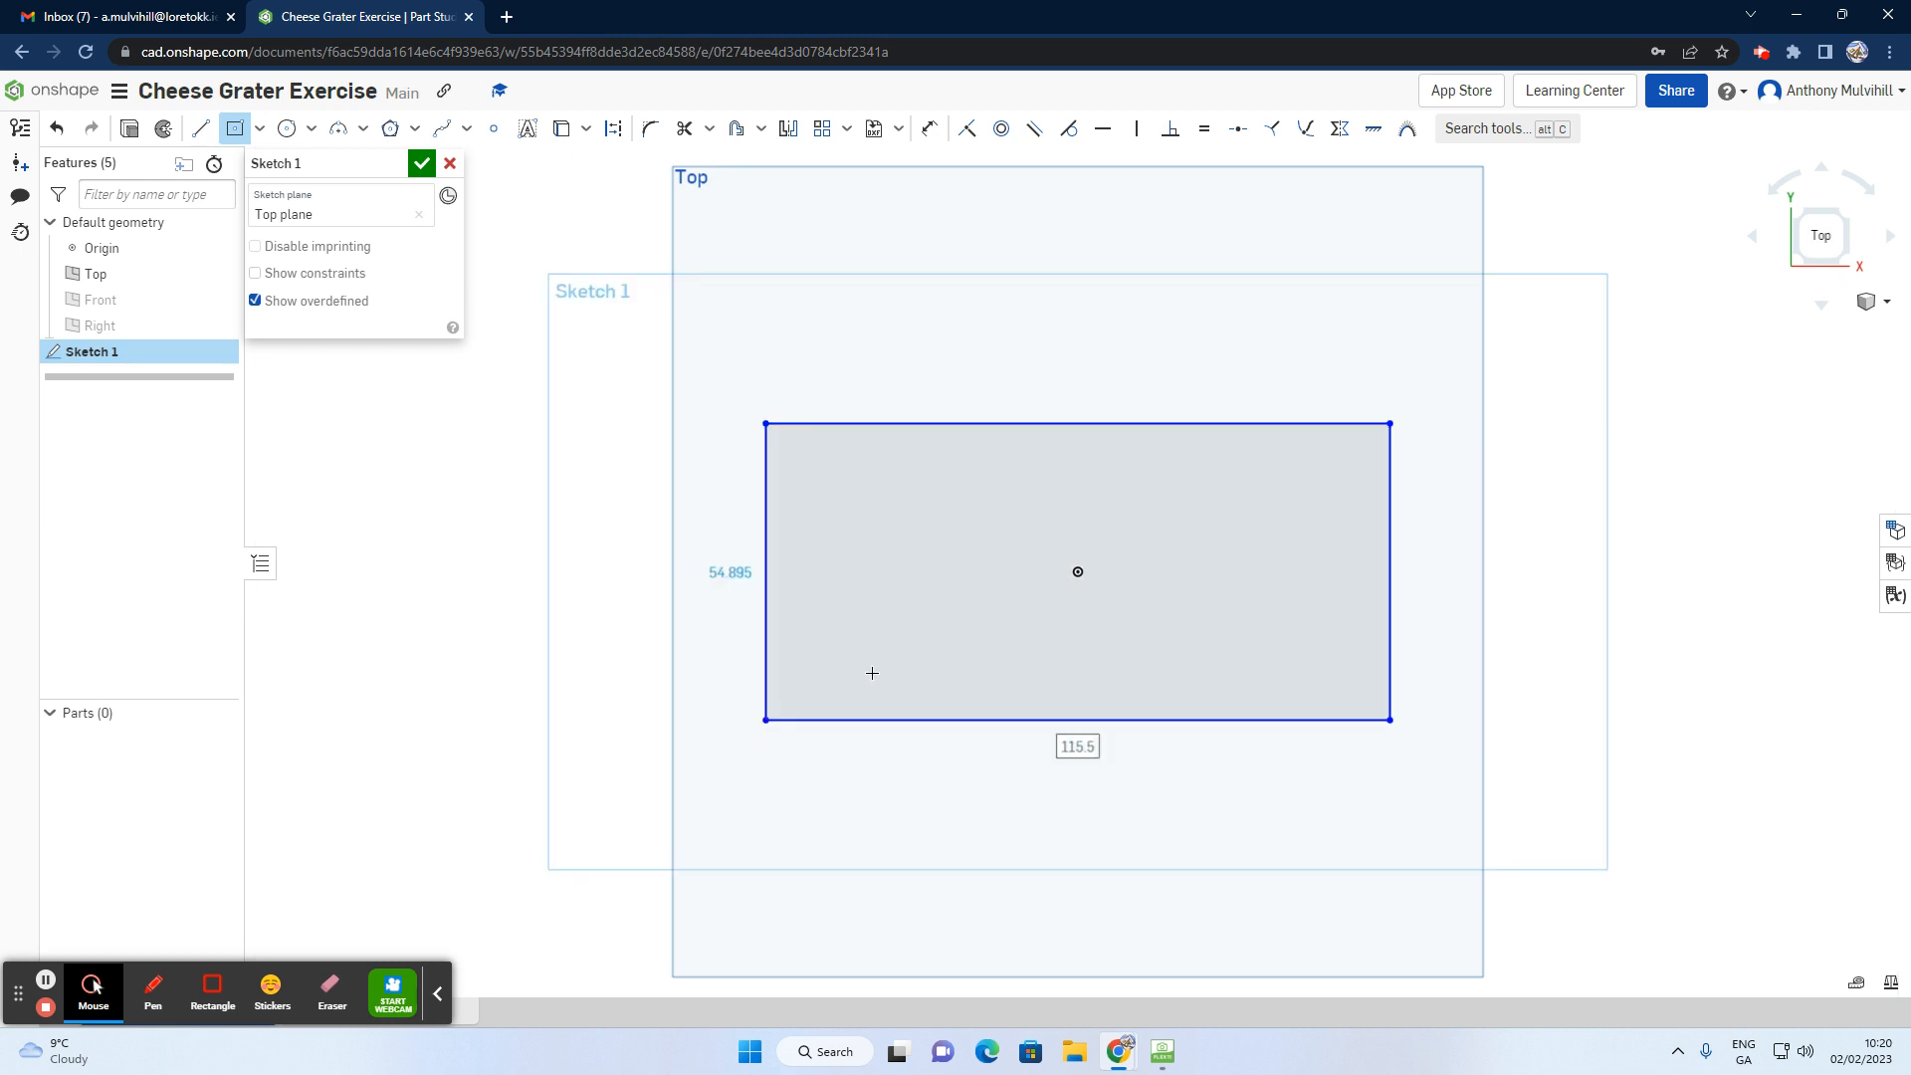
Step: Dimension the rectangle 150 mm long and 72 mm wide, and finish the sketch
{"action": "left_click", "coordinate": [933, 138]}
{"action": "left_click", "coordinate": [1059, 721]}
{"action": "left_click", "coordinate": [1070, 791]}
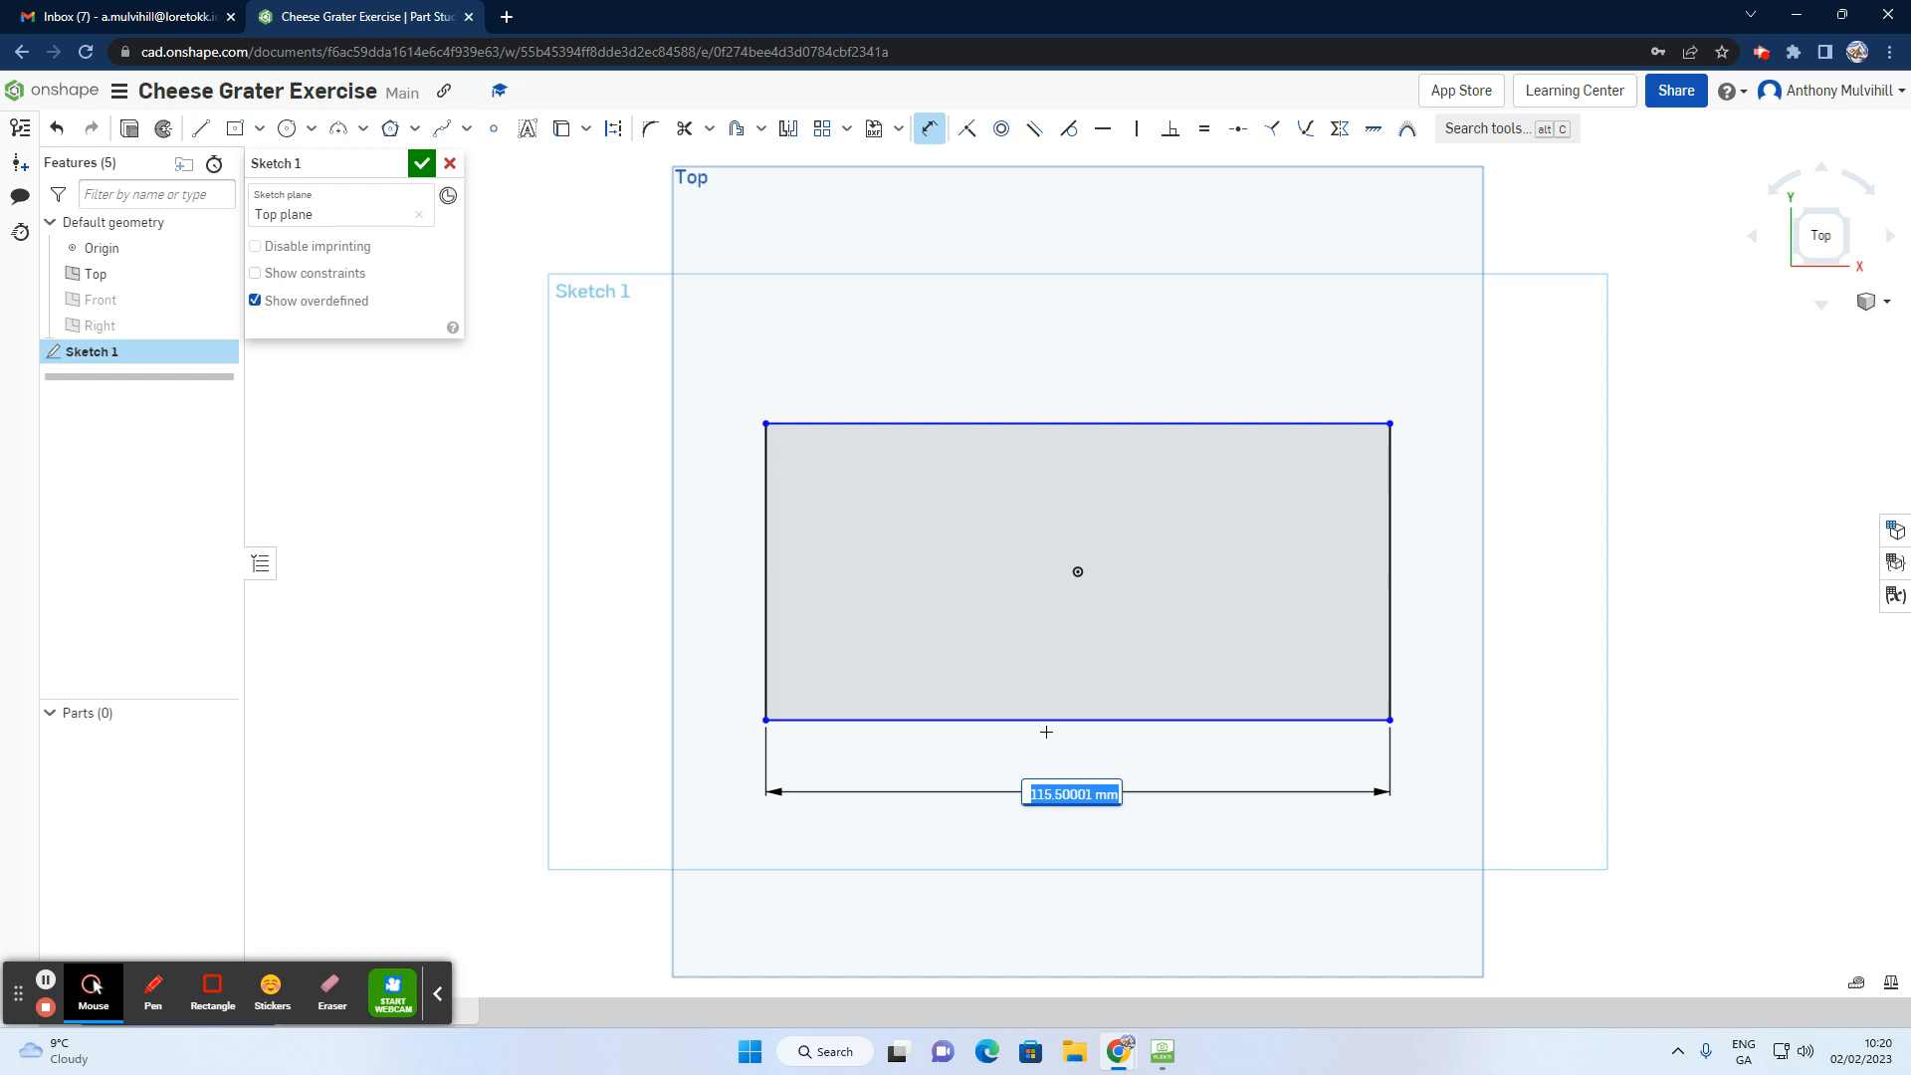
{"action": "type", "text": "150"}
{"action": "key", "text": "Return"}
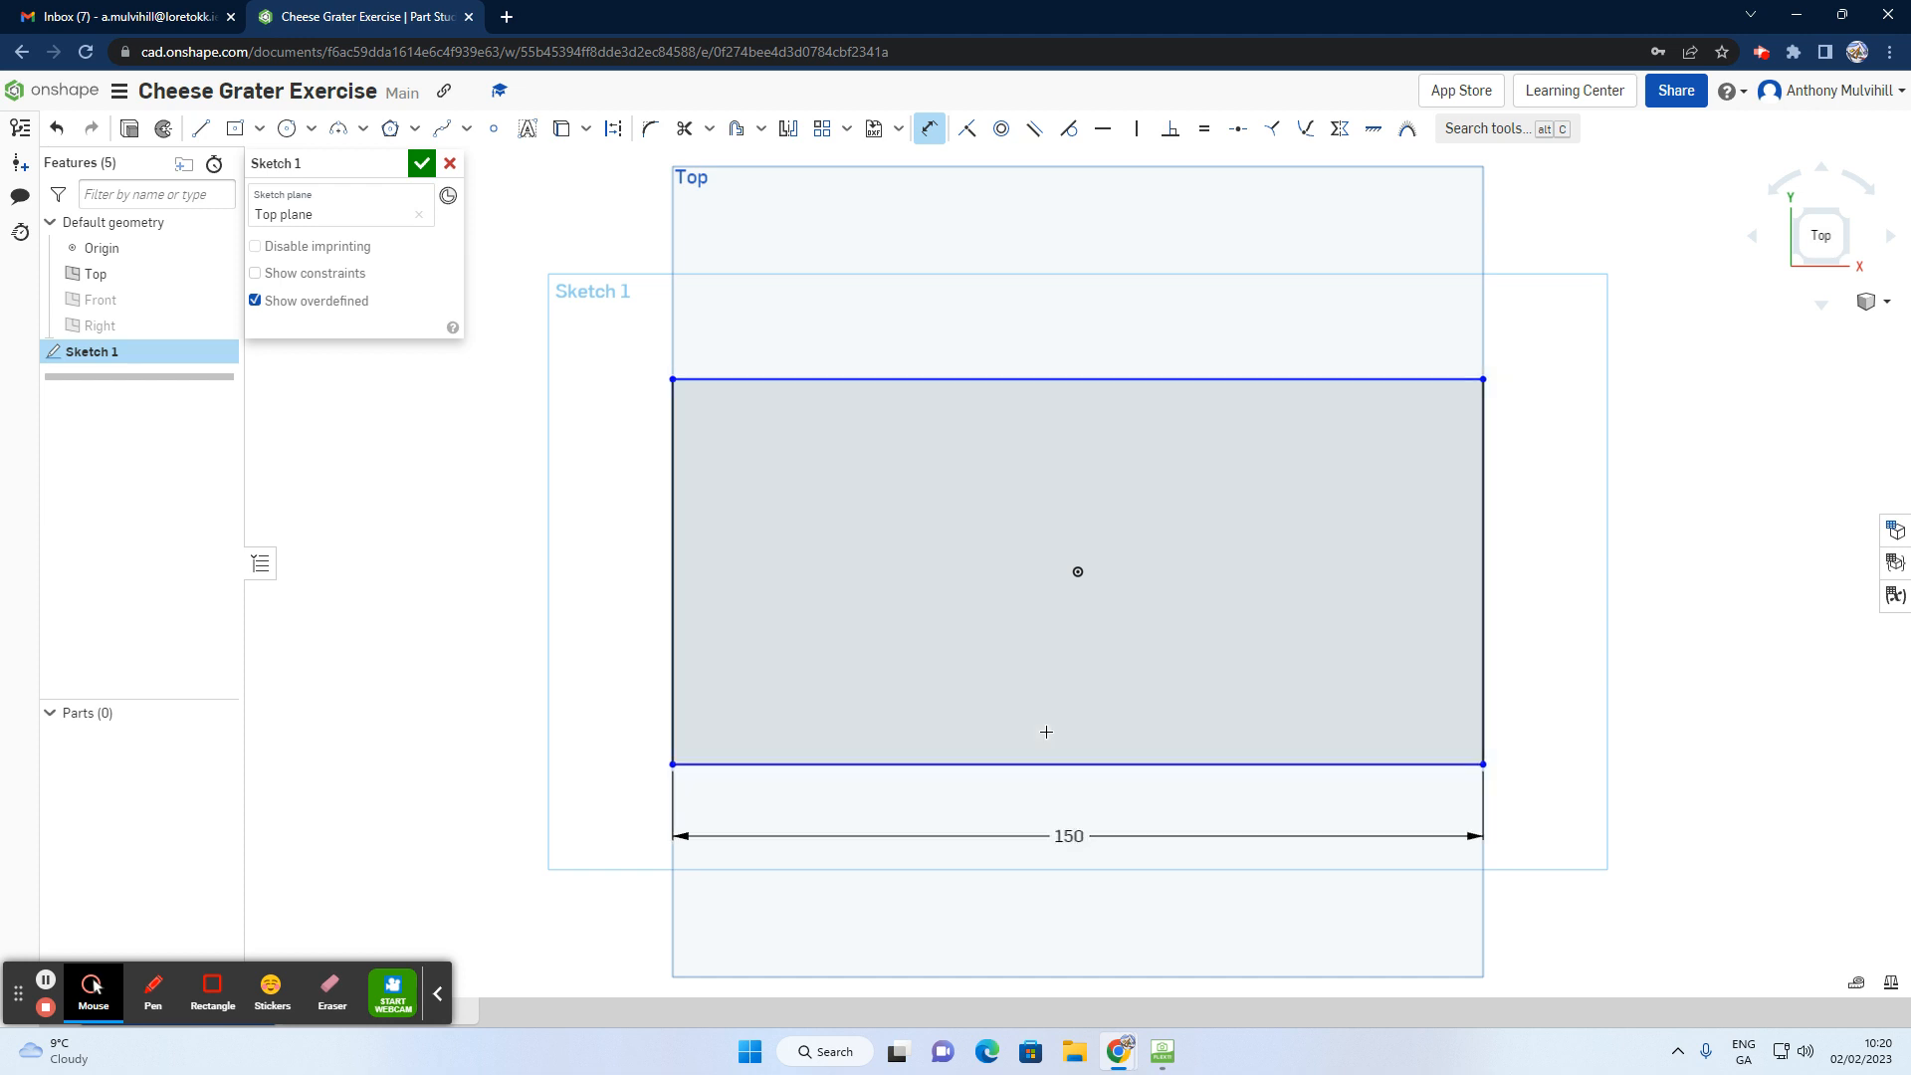
{"action": "left_click", "coordinate": [673, 569]}
{"action": "left_click", "coordinate": [523, 574]}
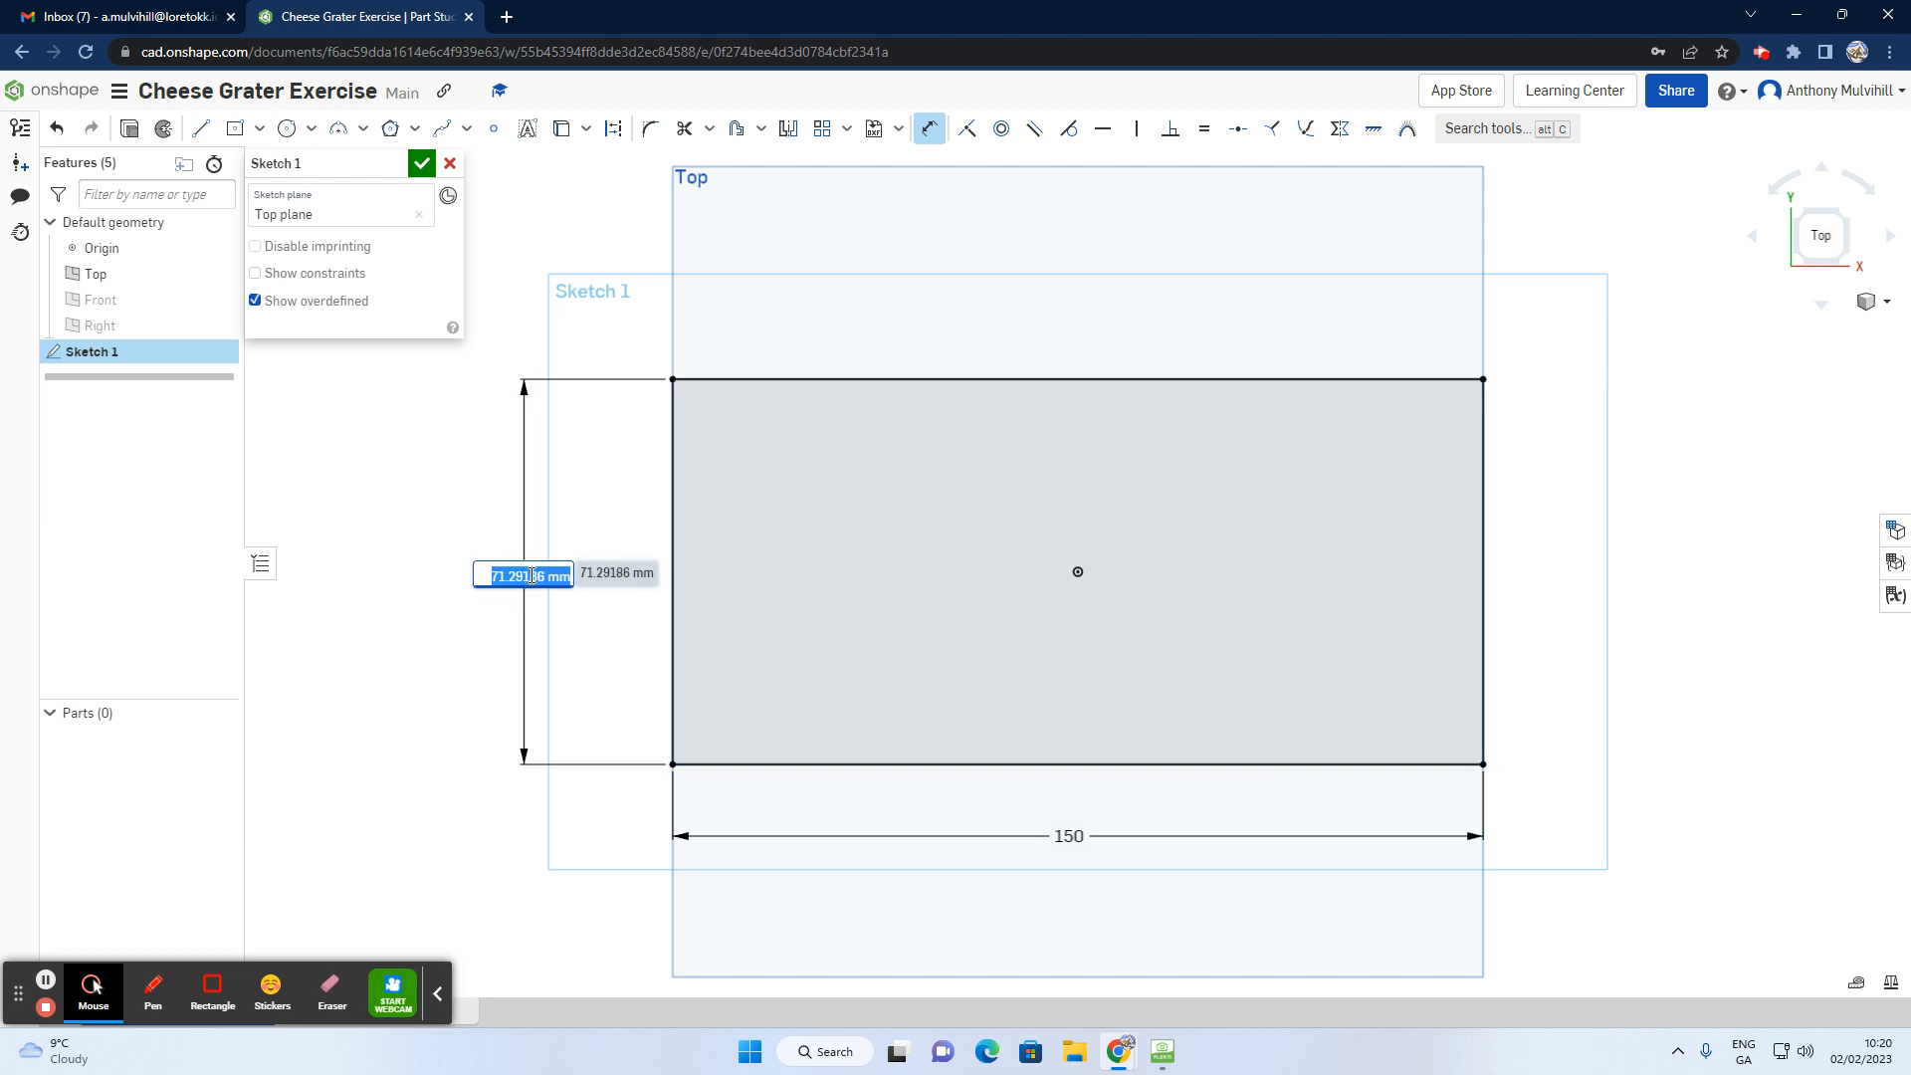
{"action": "type", "text": "7"}
{"action": "key", "text": "Return"}
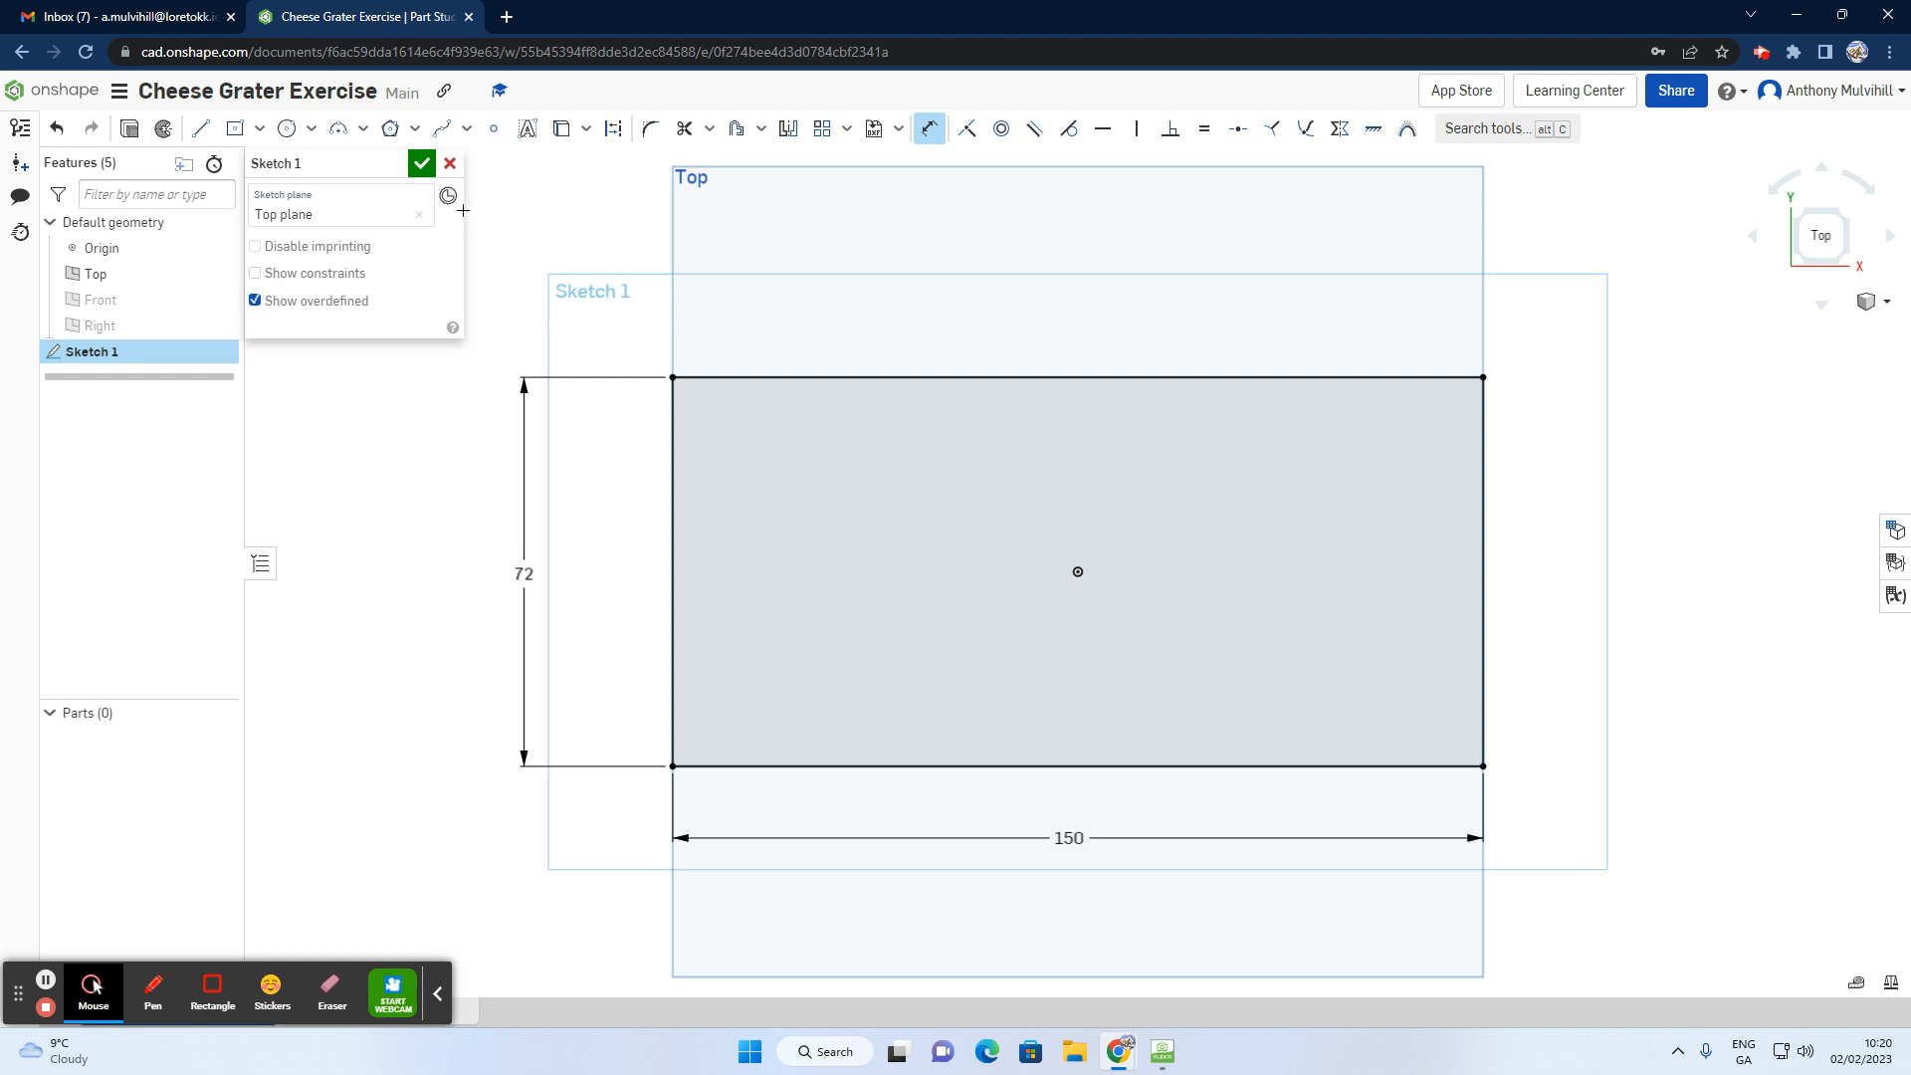
{"action": "left_click", "coordinate": [420, 165]}
Step: Hide the Top plane so only the base rectangle sketch is displayed
{"action": "mouse_move", "coordinate": [865, 702]}
{"action": "right_mouse_down"}
{"action": "mouse_move", "coordinate": [901, 619]}
{"action": "mouse_move", "coordinate": [848, 628]}
{"action": "mouse_move", "coordinate": [839, 661]}
{"action": "right_mouse_up"}
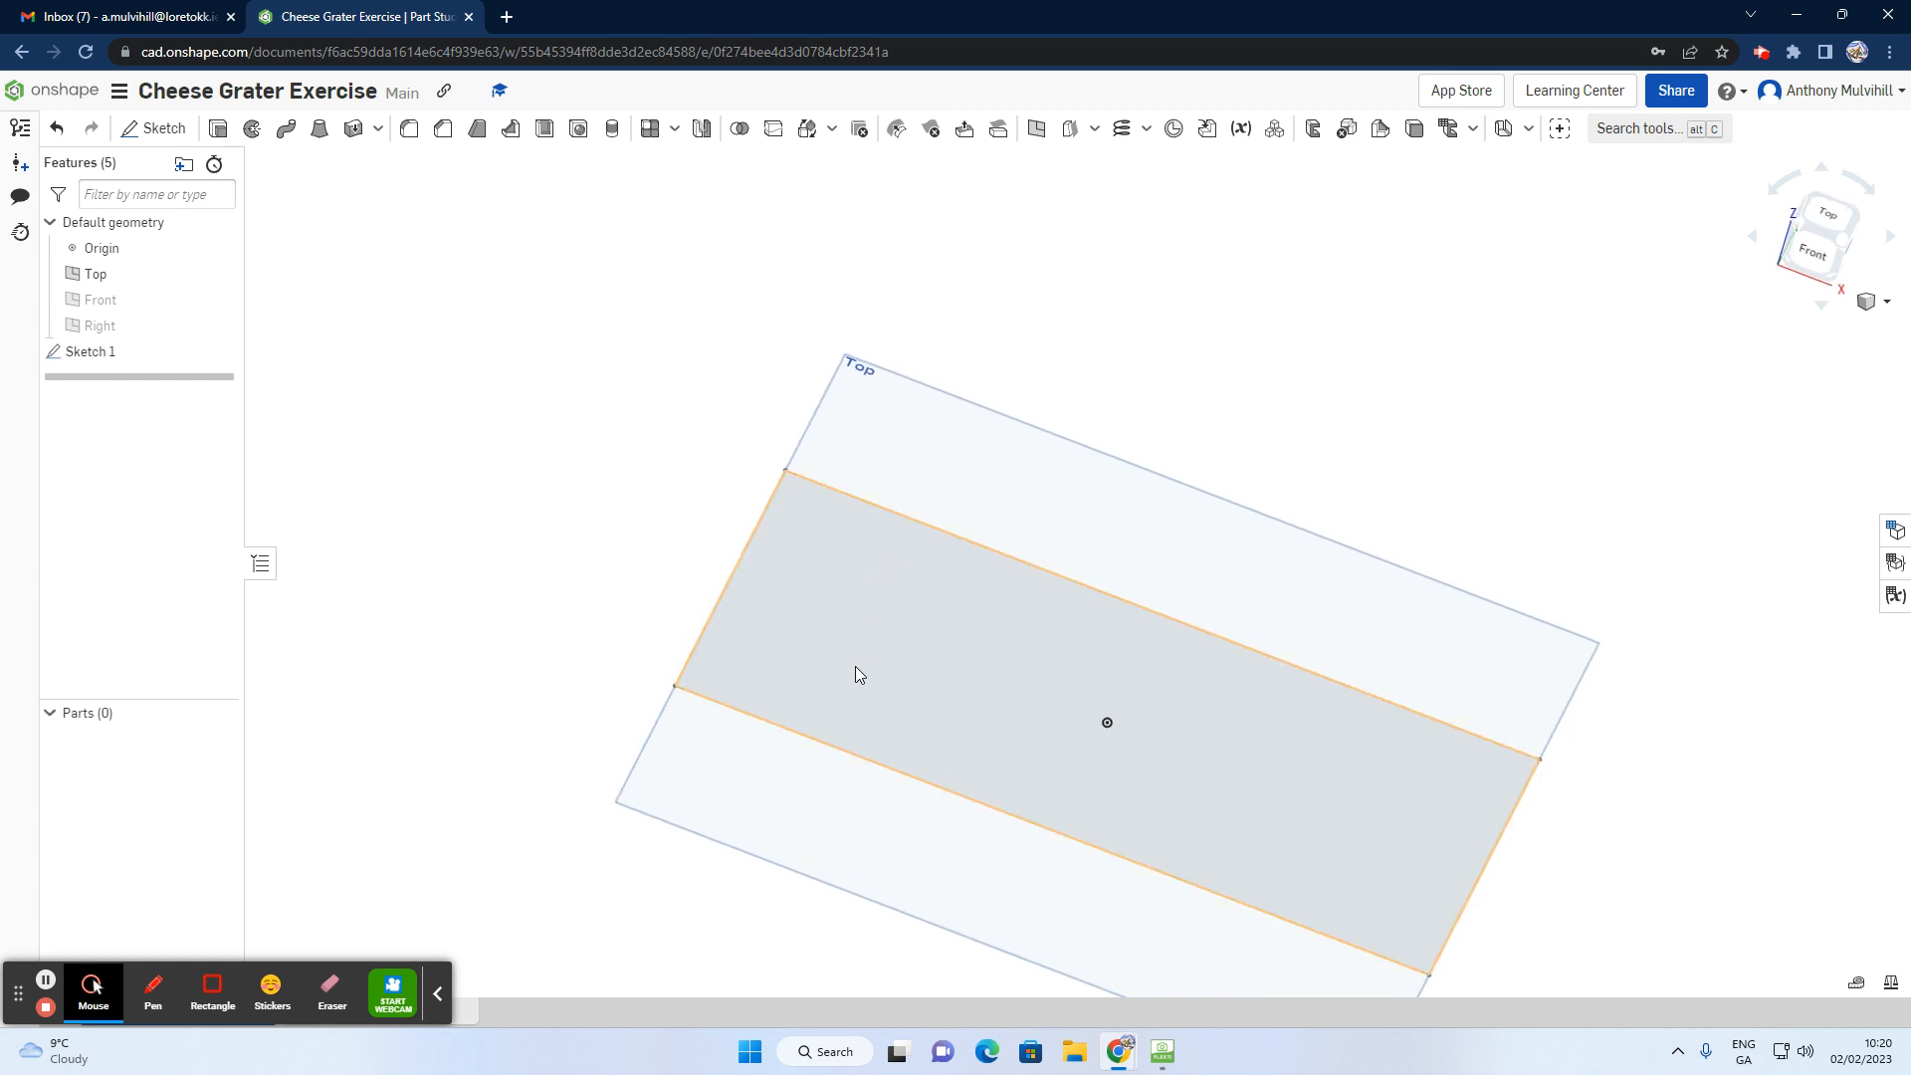
{"action": "scroll", "coordinate": [855, 665], "scroll_direction": "down", "scroll_amount": 1}
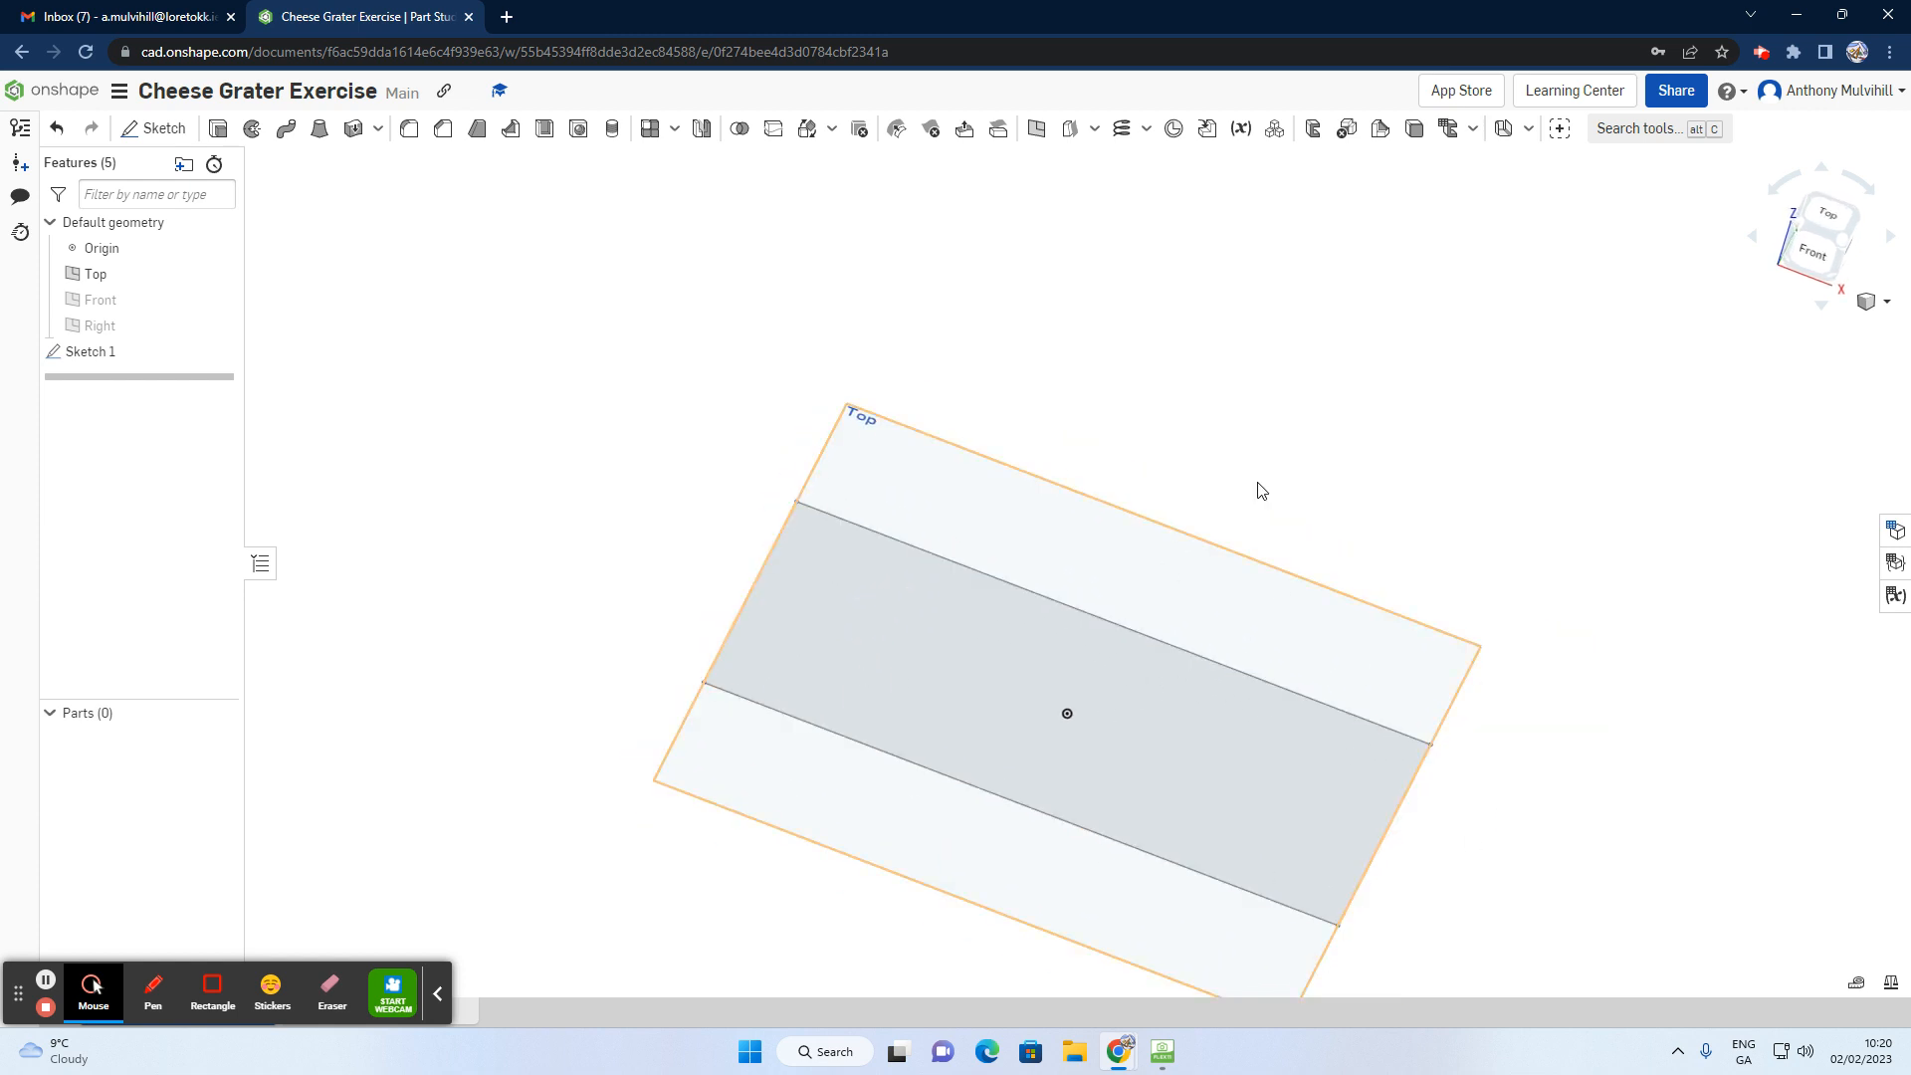
{"action": "mouse_move", "coordinate": [219, 274]}
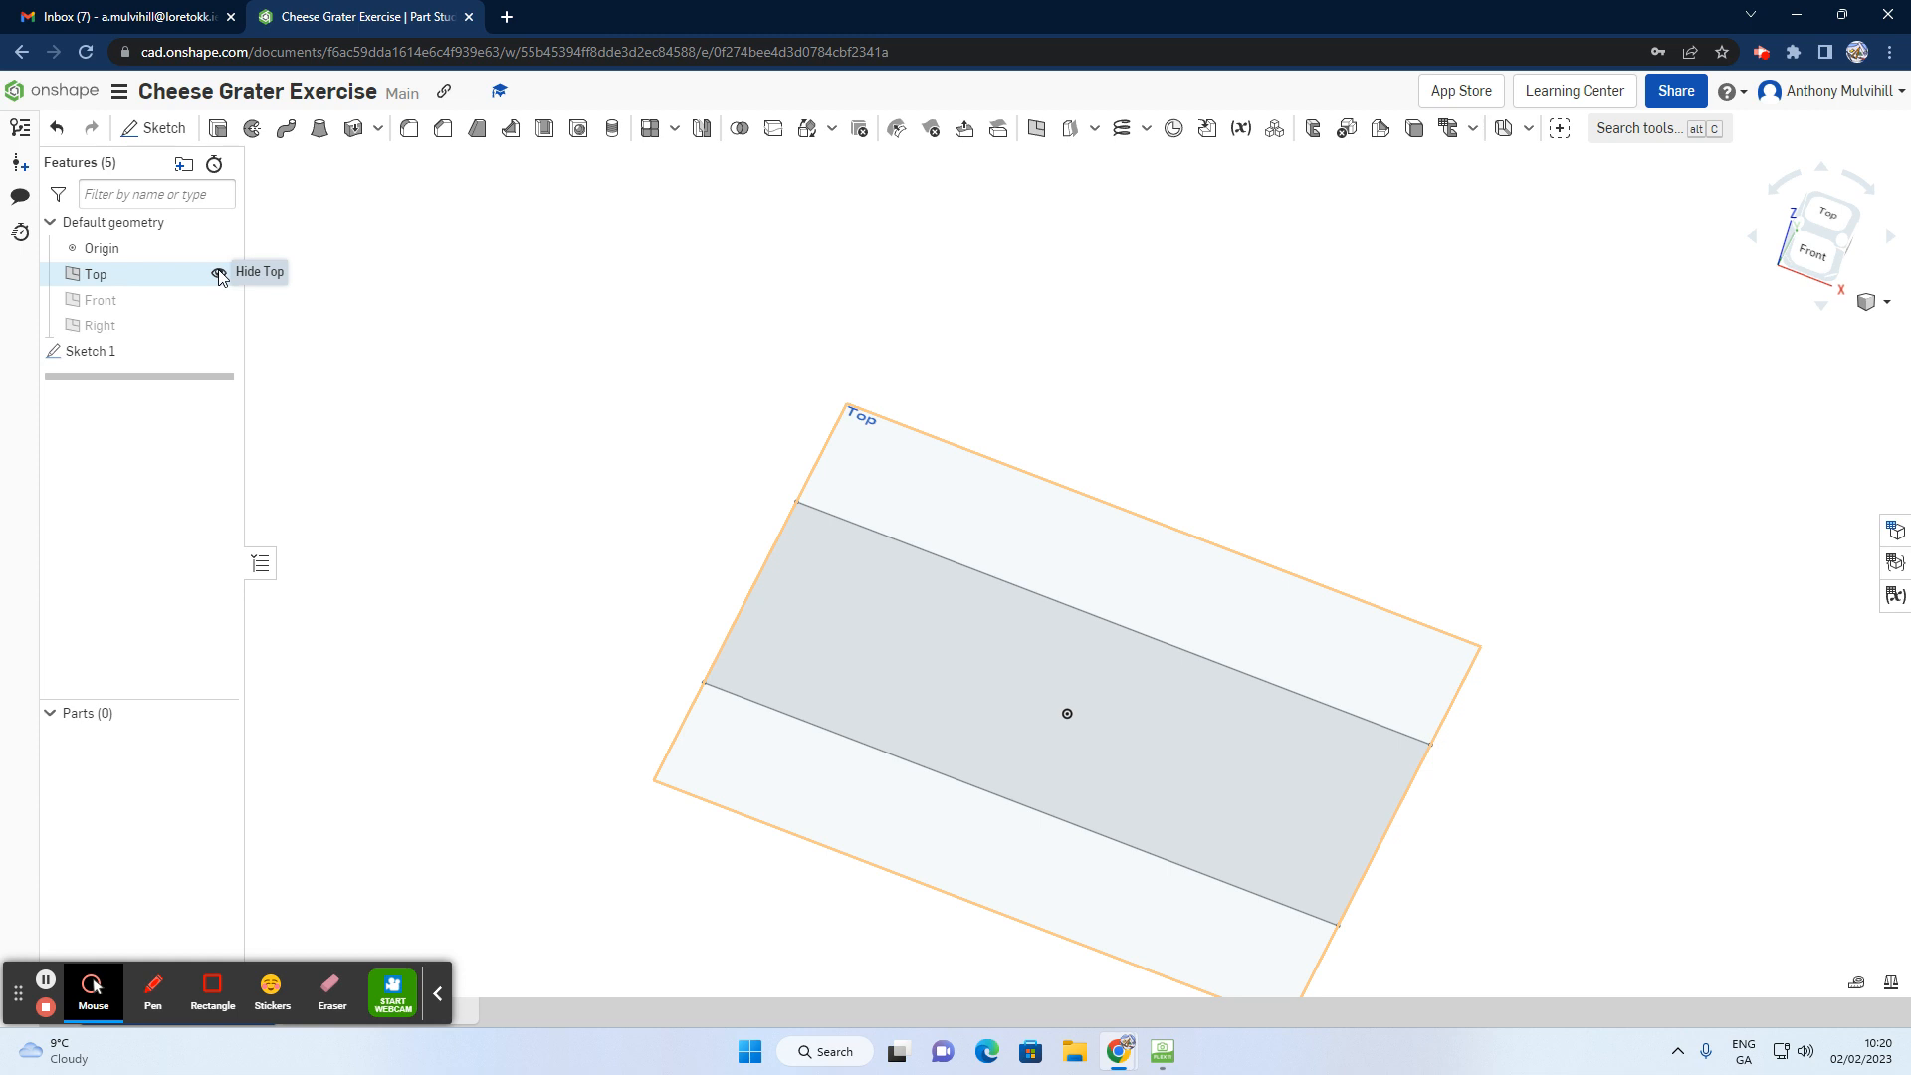
{"action": "left_click", "coordinate": [219, 275]}
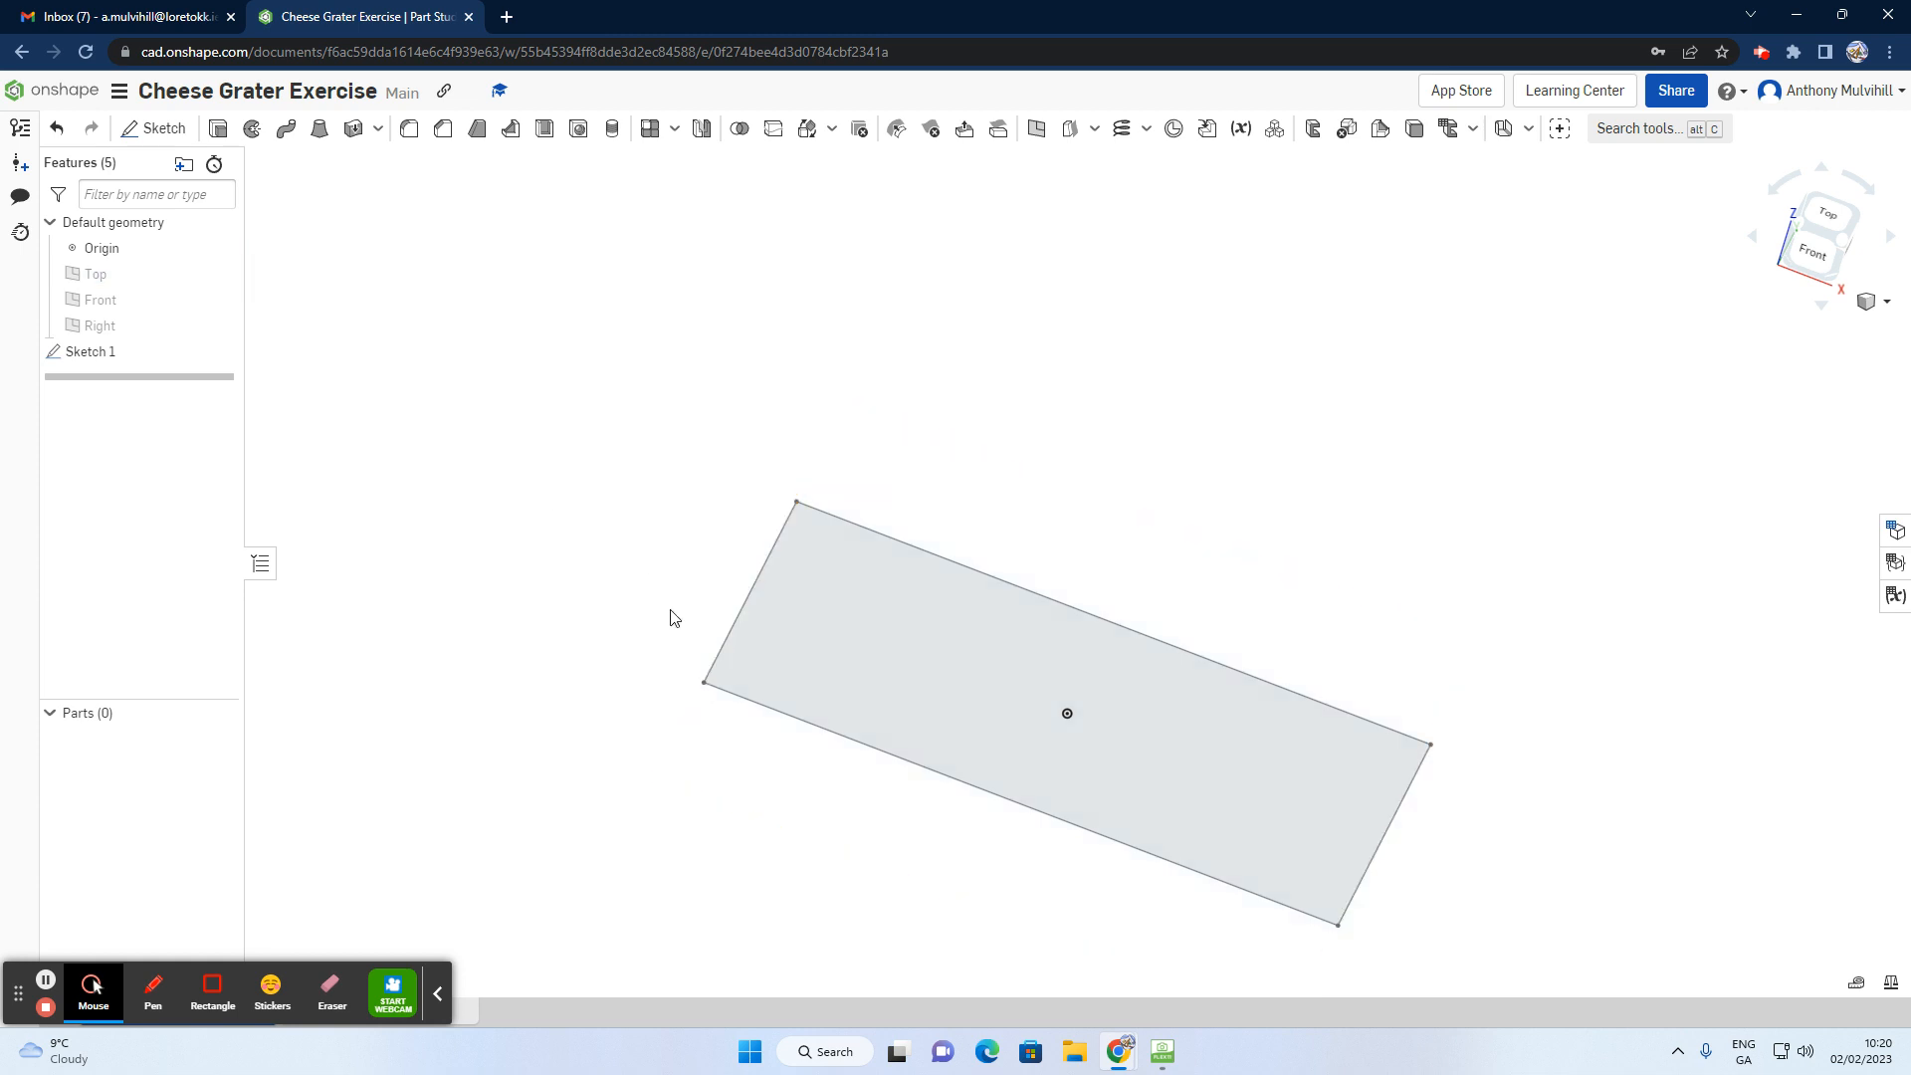
{"action": "scroll", "coordinate": [669, 621], "scroll_direction": "down", "scroll_amount": 2}
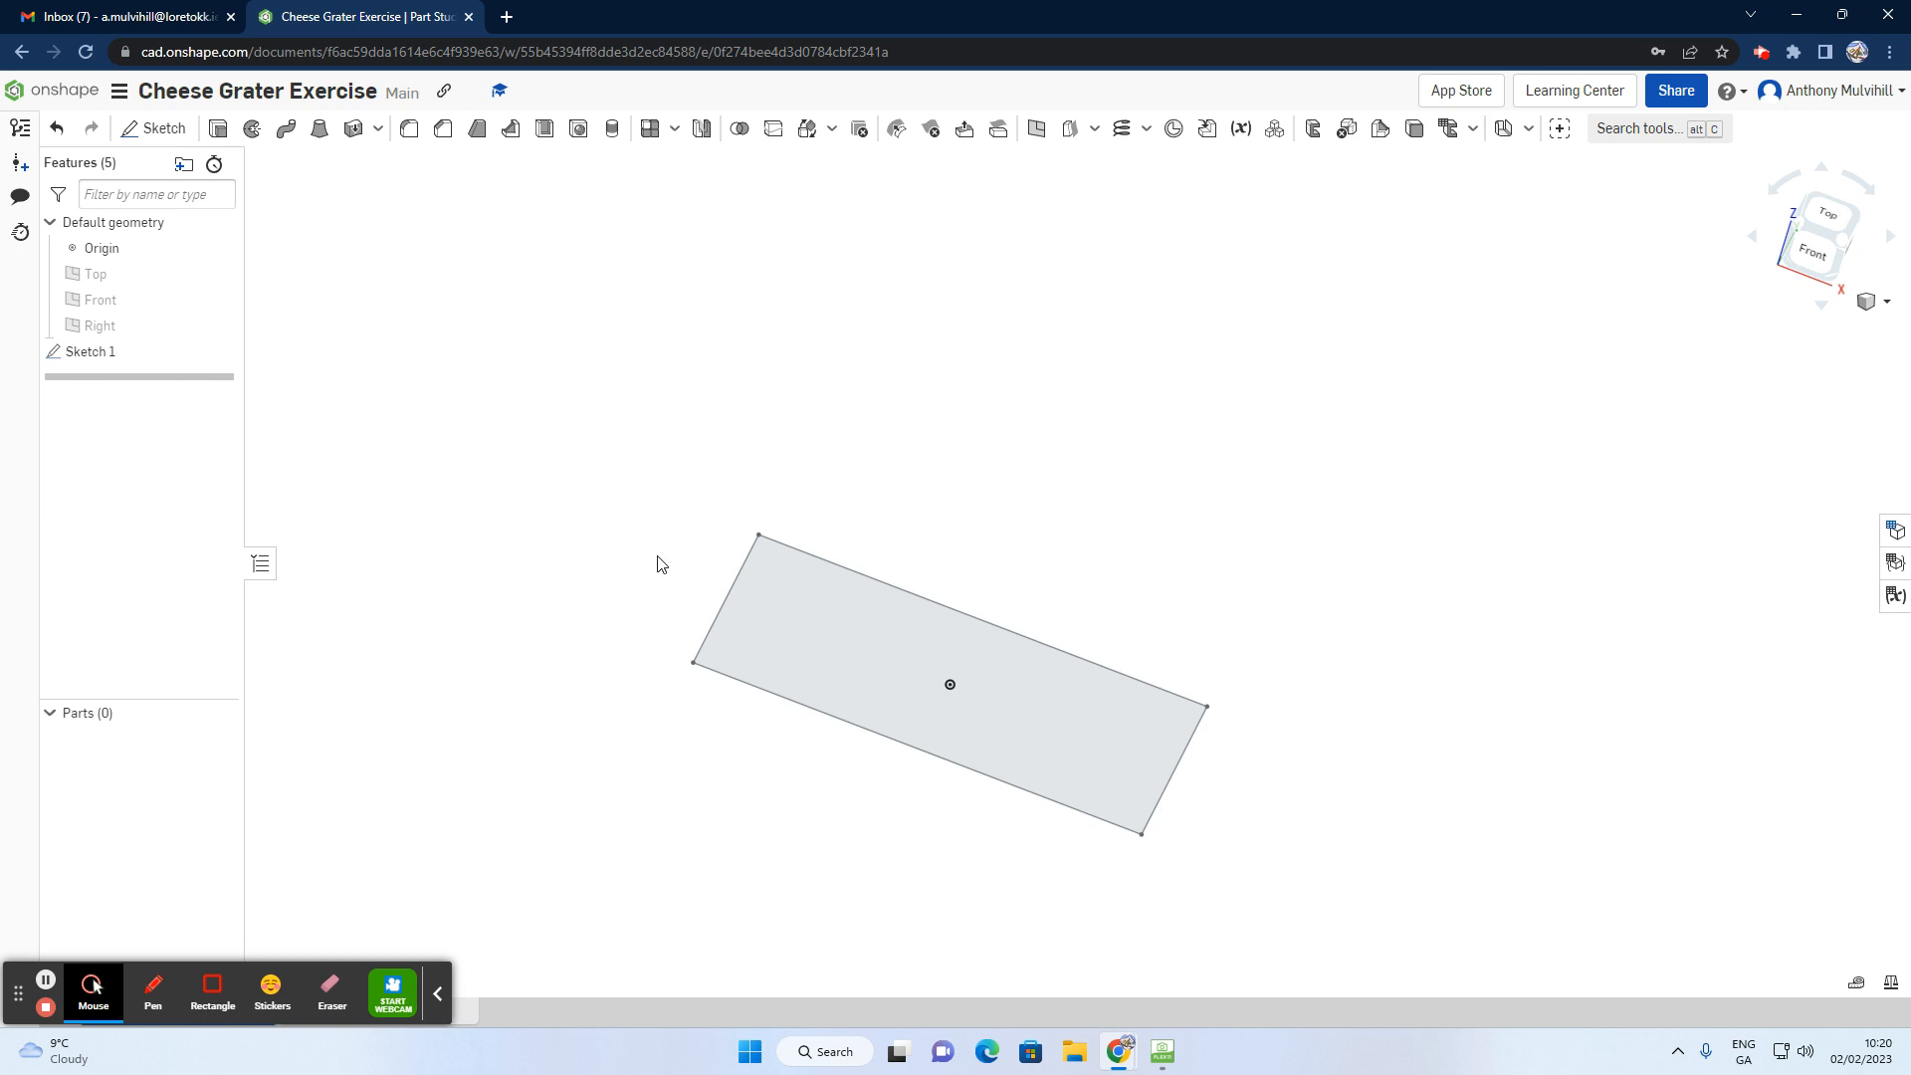
Step: Examine the two offset planes sketched beside the grater on the exercise sheet in HoverCam, and return to the Onshape part studio
{"action": "left_click", "coordinate": [1162, 1051]}
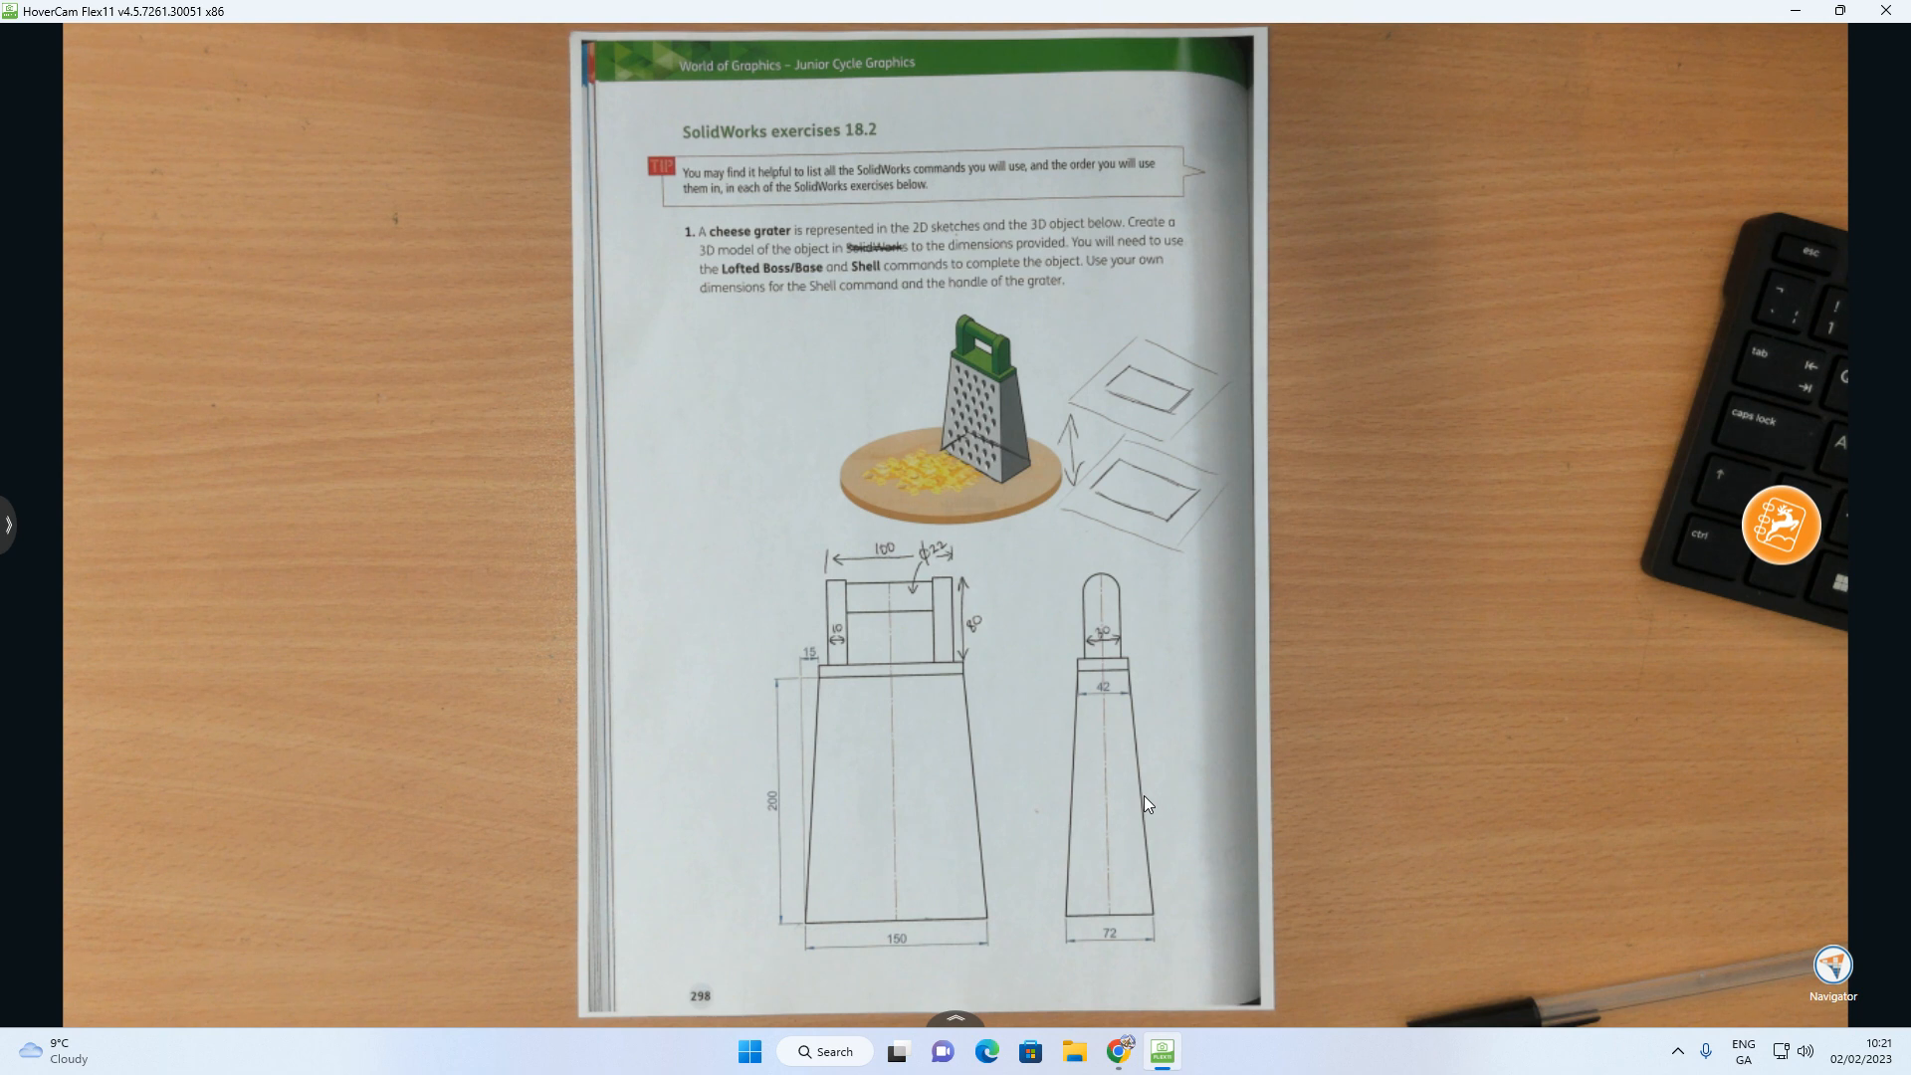
{"action": "mouse_move", "coordinate": [1119, 1051]}
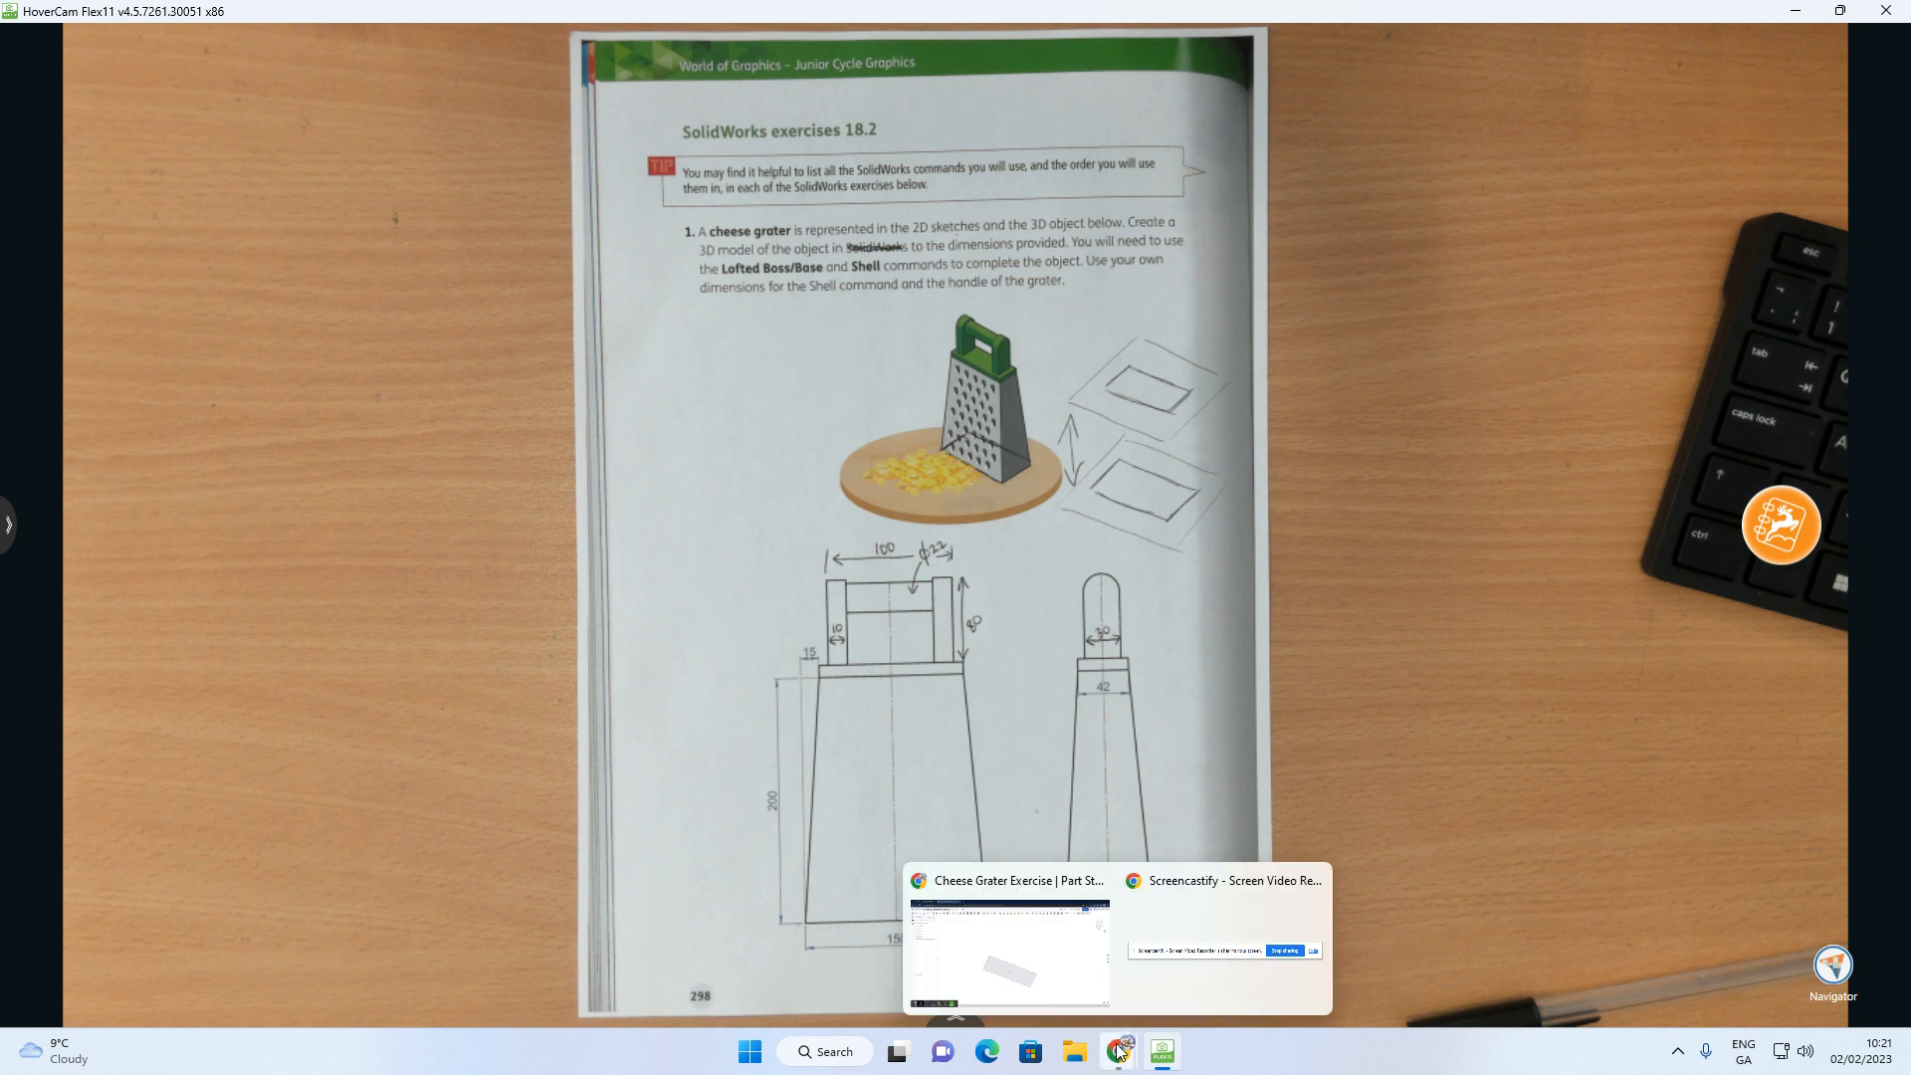
{"action": "left_click", "coordinate": [1083, 983]}
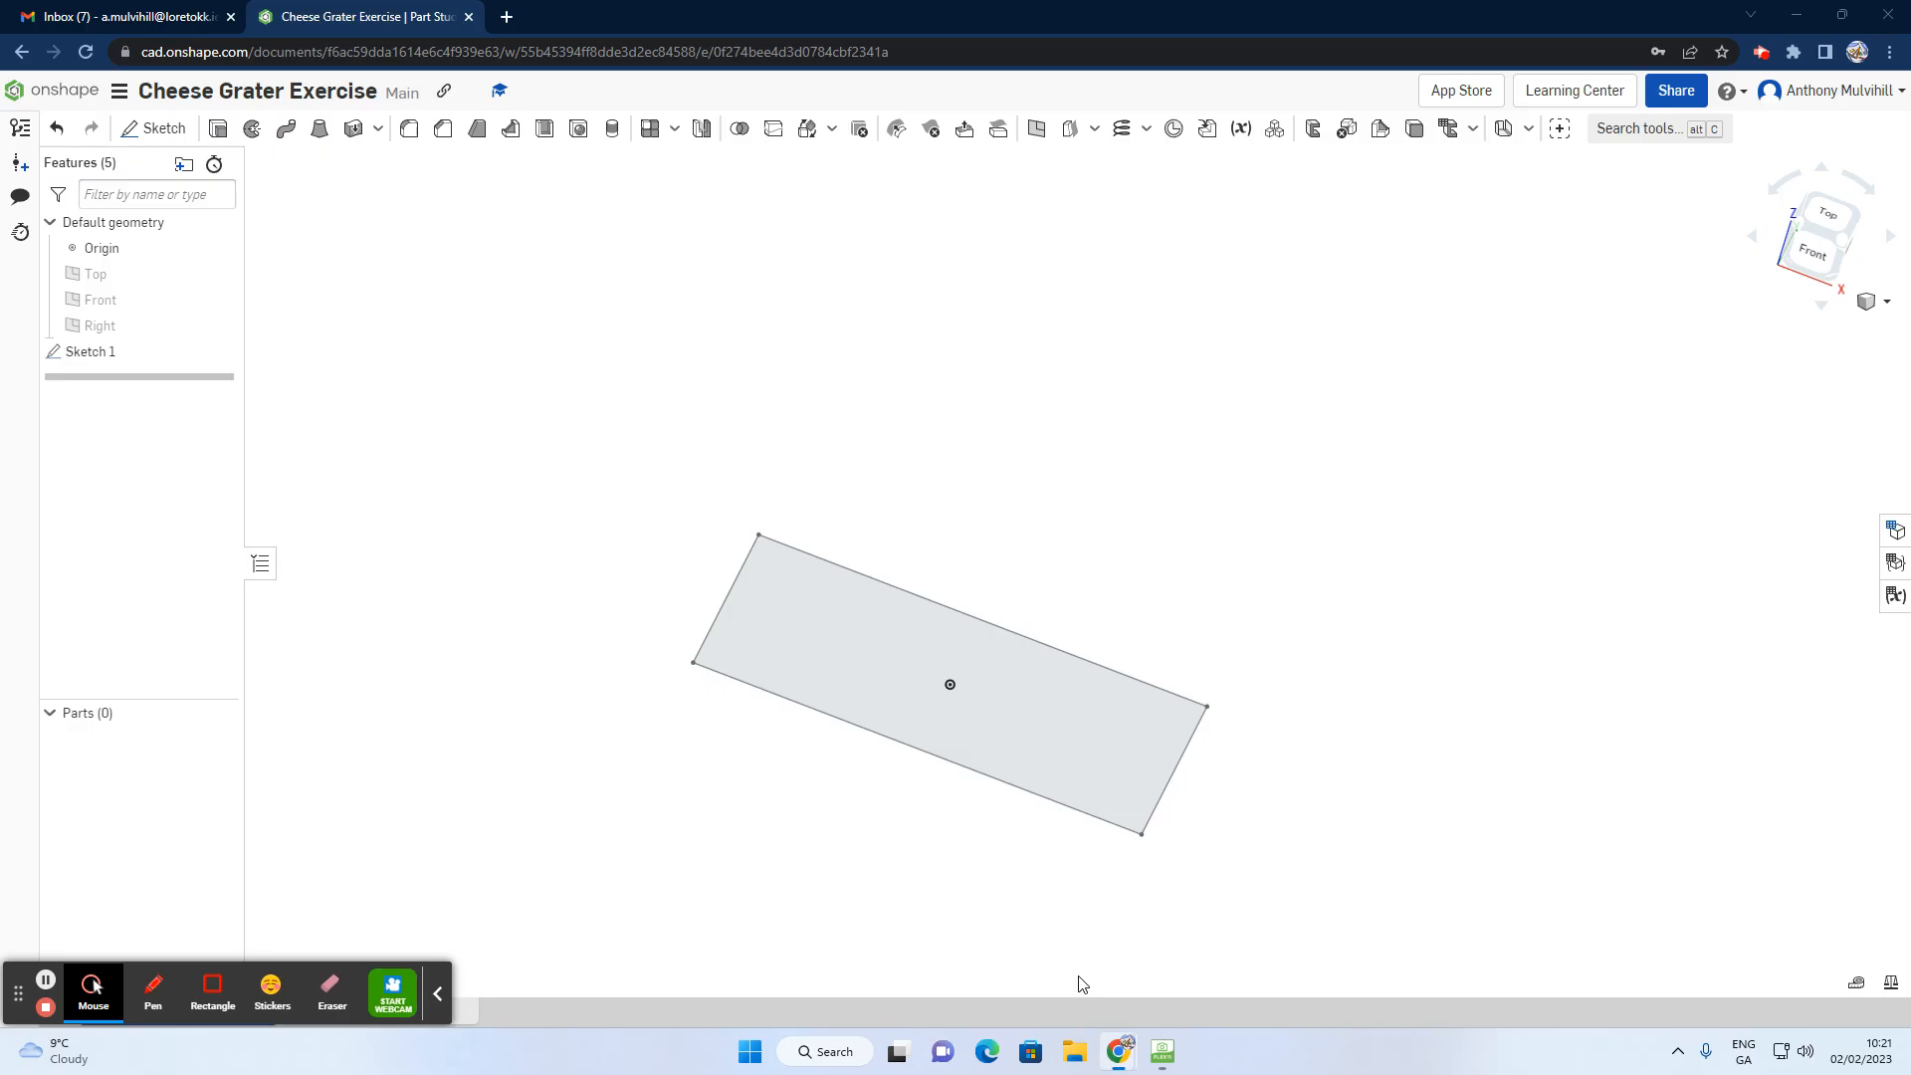
Step: Display the Top plane again around the base rectangle sketch
{"action": "left_click", "coordinate": [219, 275]}
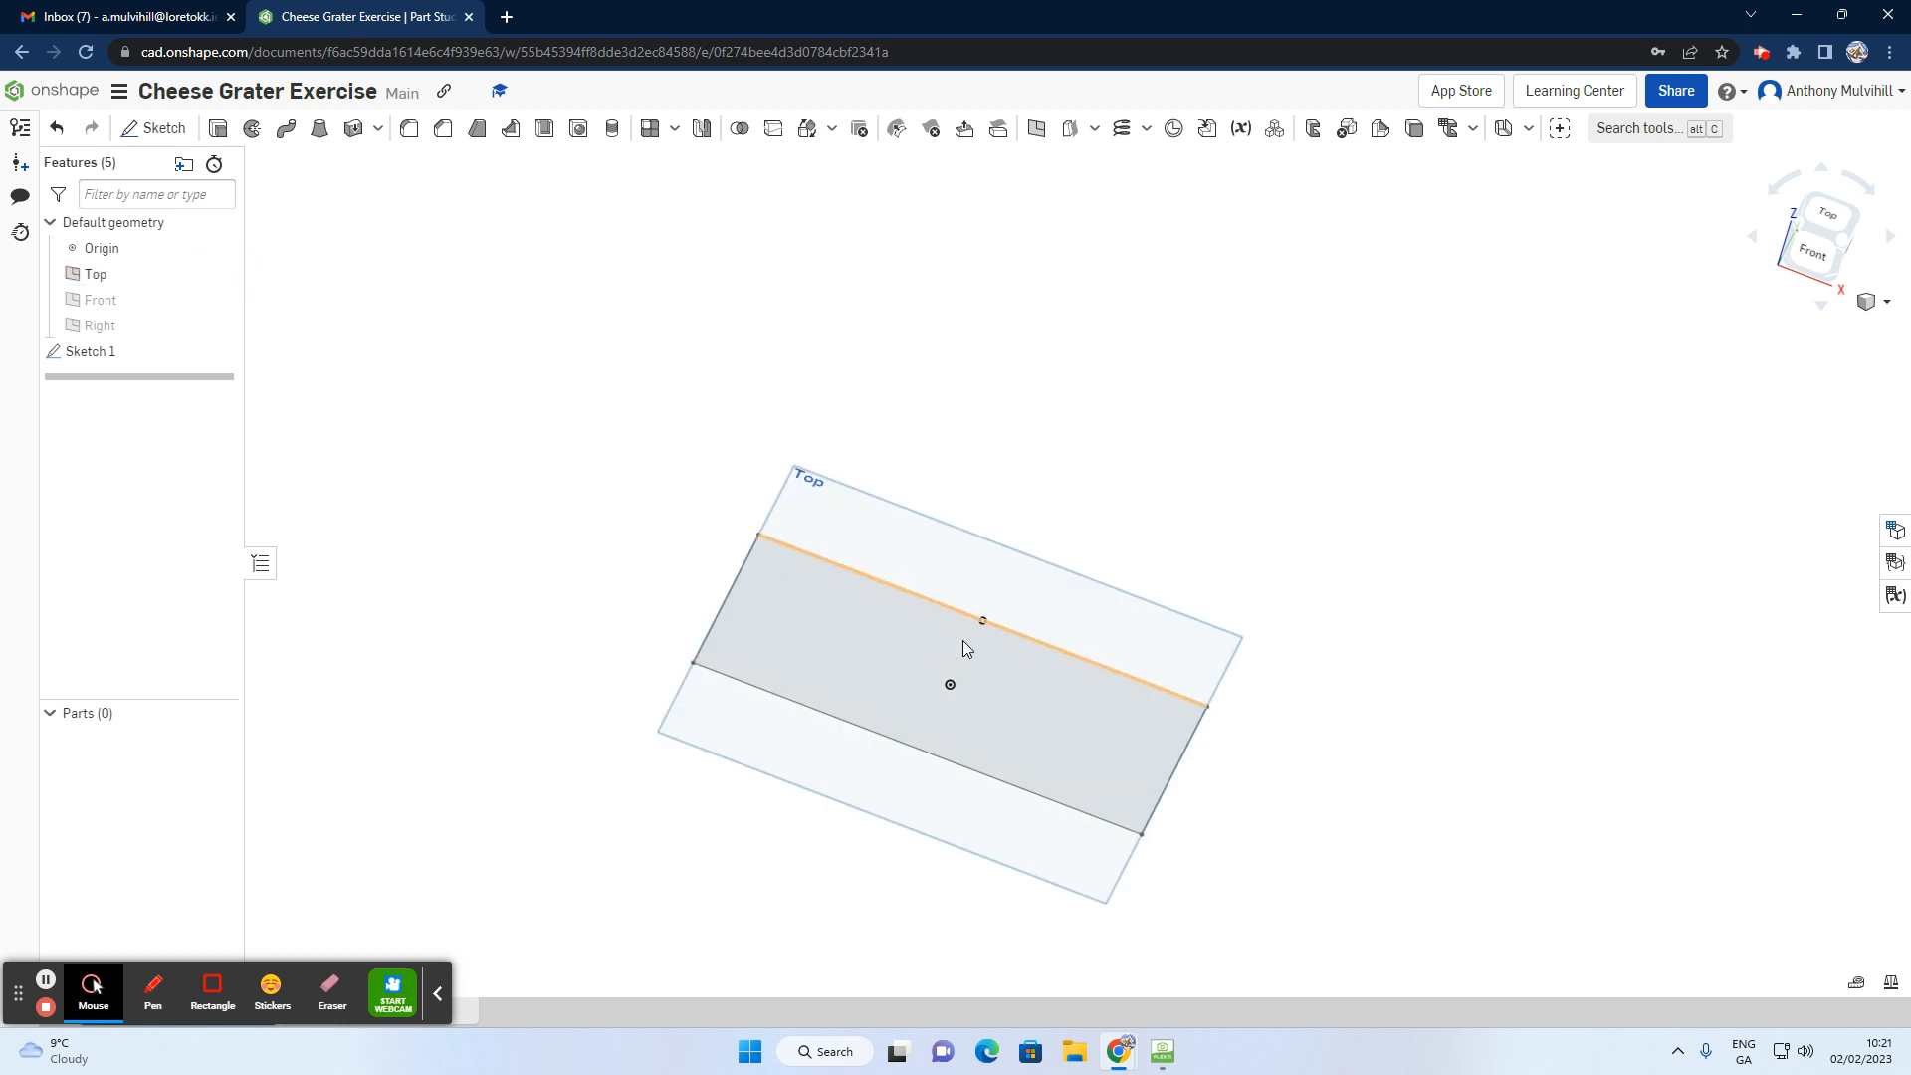
{"action": "scroll", "coordinate": [1034, 623], "scroll_direction": "down", "scroll_amount": 1}
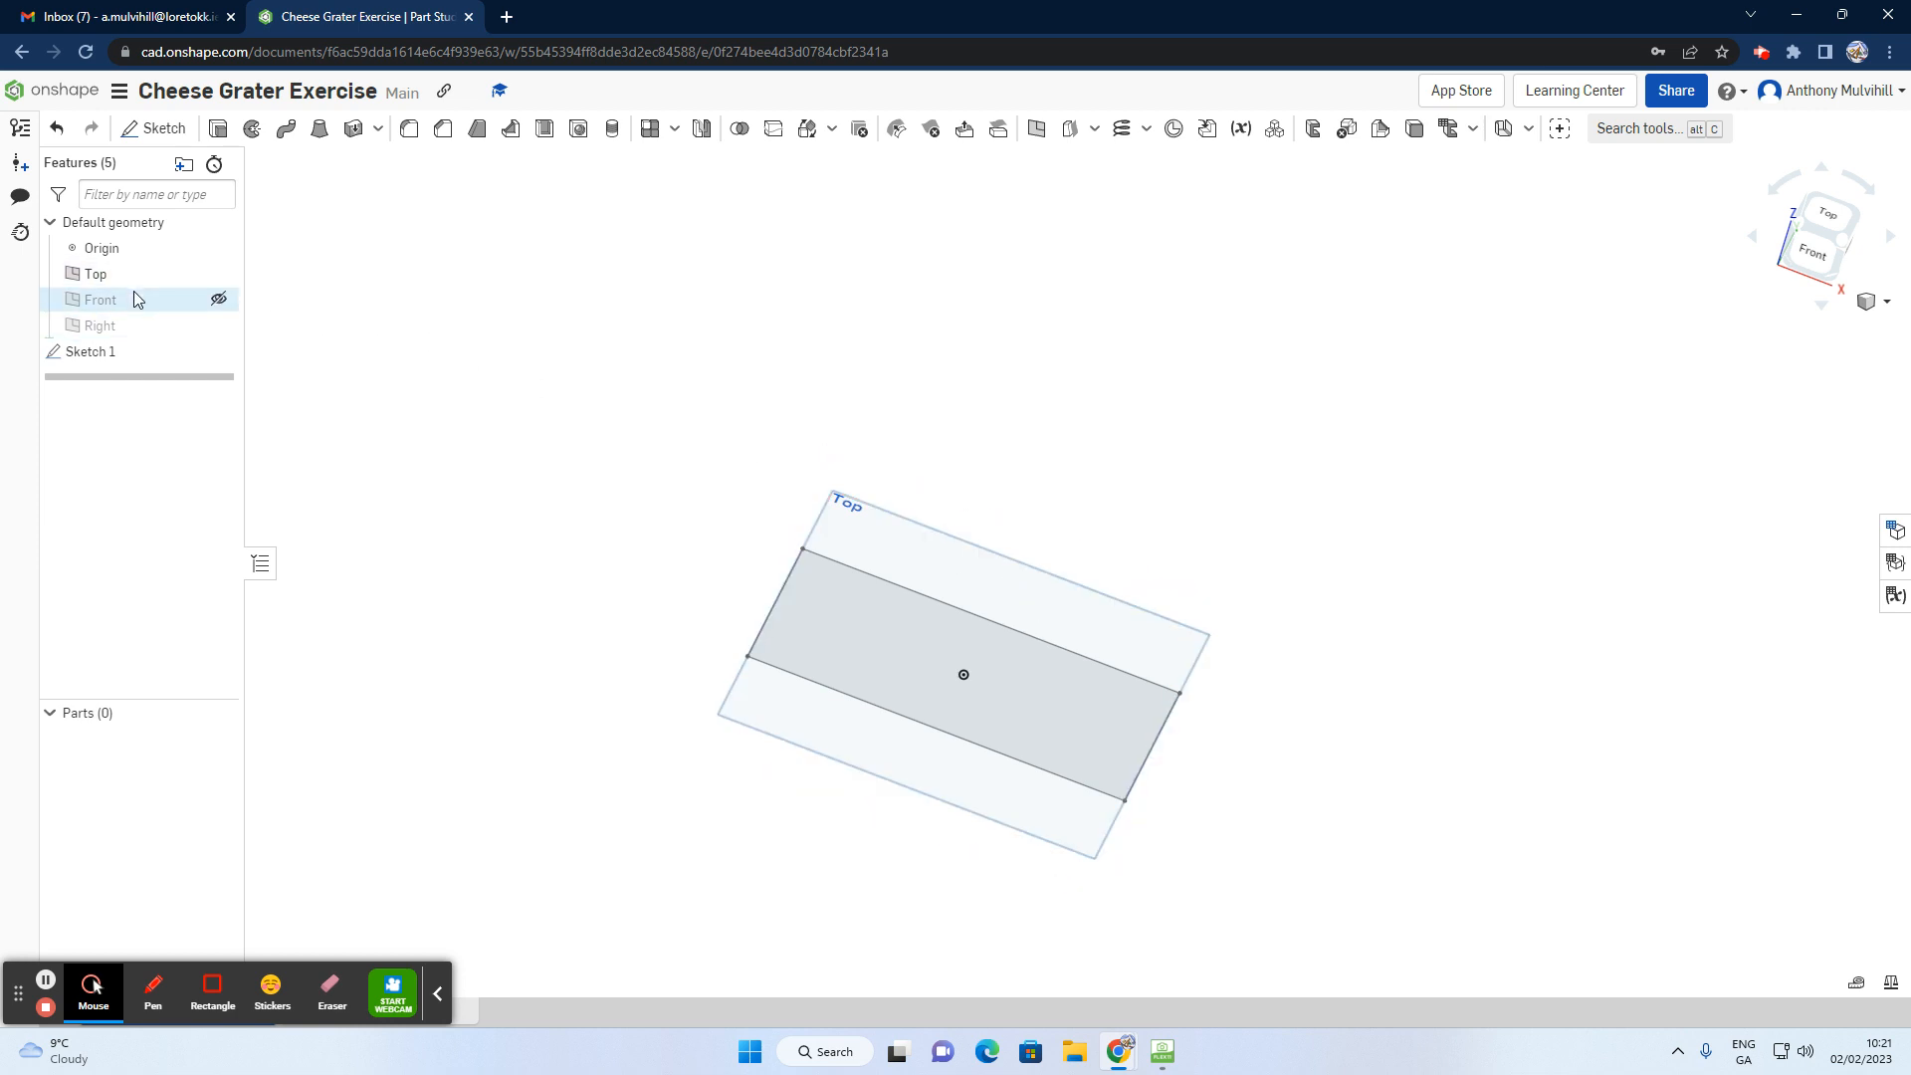
Step: Display the Front and Right planes together with the Top plane, and hide those two again
{"action": "left_click", "coordinate": [219, 299]}
{"action": "left_click", "coordinate": [218, 325]}
{"action": "mouse_move", "coordinate": [298, 330]}
{"action": "right_mouse_down"}
{"action": "mouse_move", "coordinate": [265, 332]}
{"action": "mouse_move", "coordinate": [290, 375]}
{"action": "mouse_move", "coordinate": [287, 356]}
{"action": "right_mouse_up"}
{"action": "left_click", "coordinate": [219, 299]}
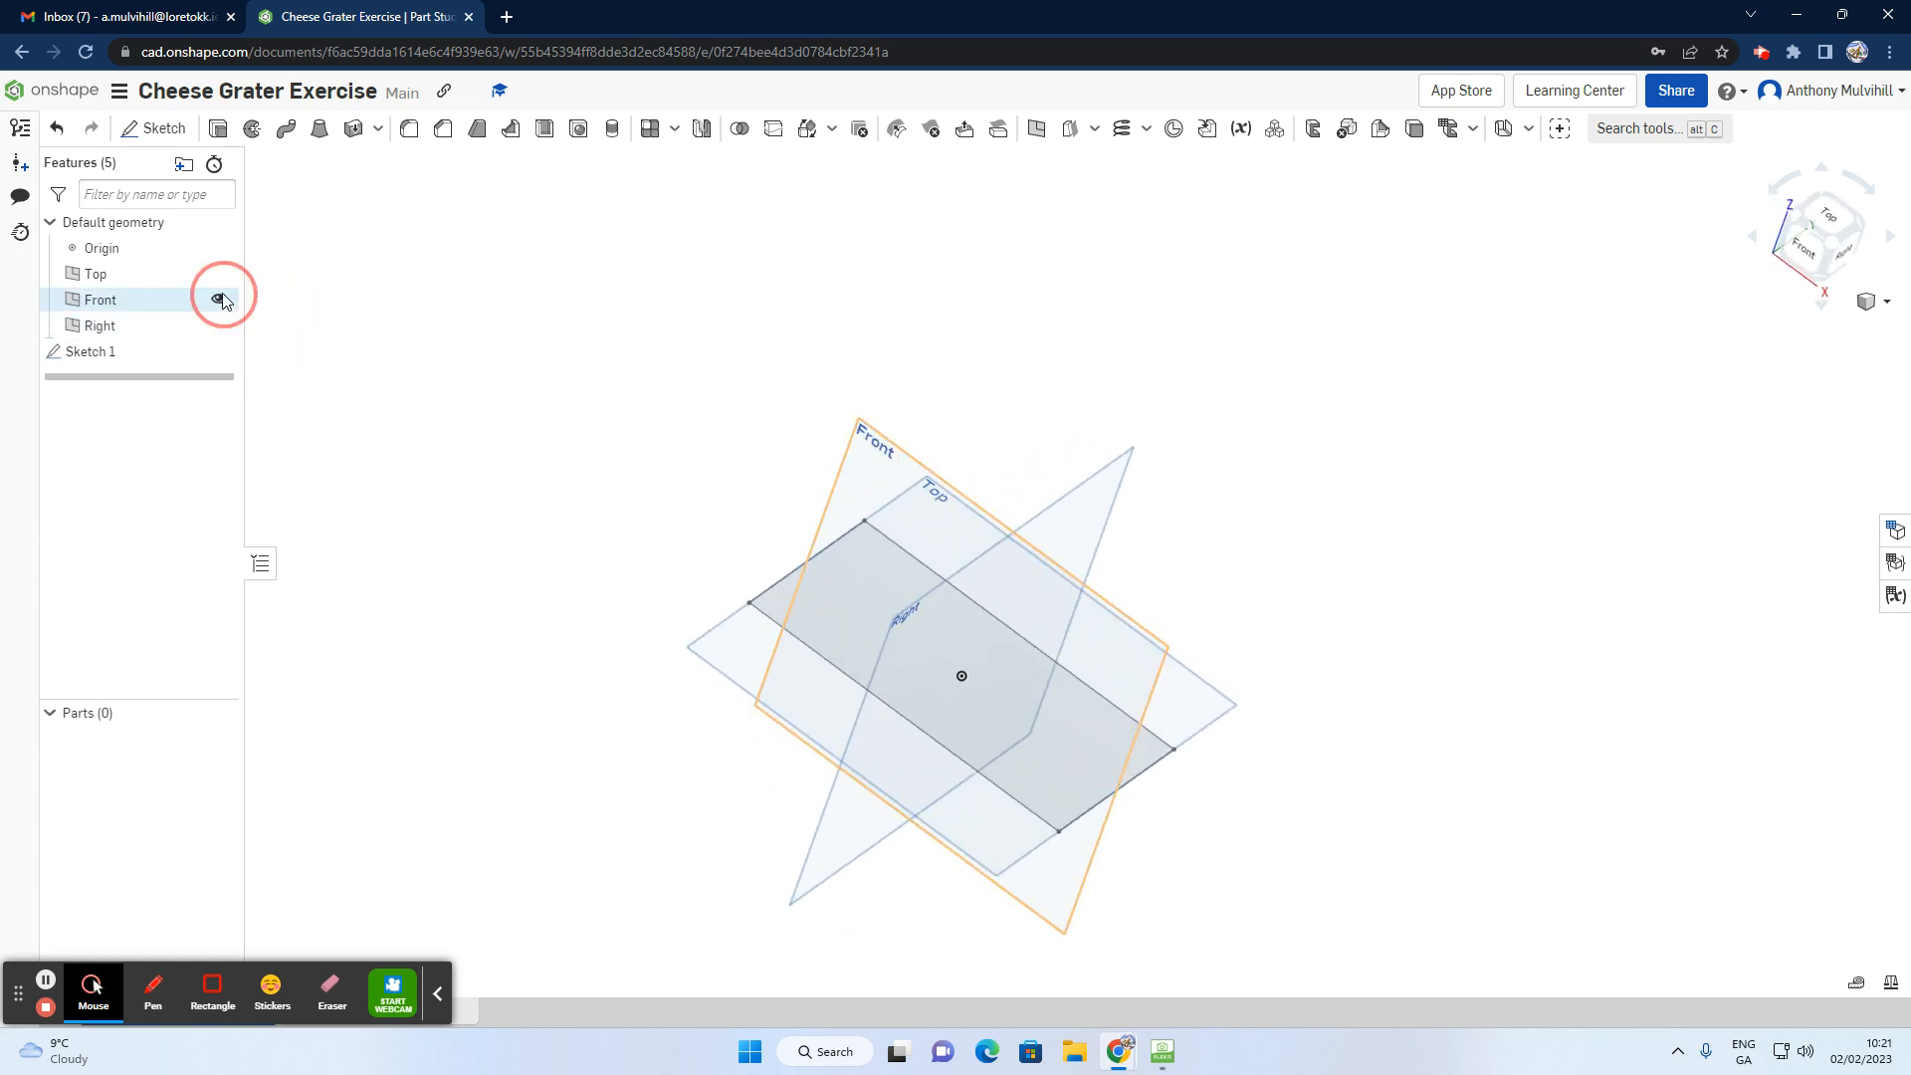
{"action": "left_click", "coordinate": [218, 325]}
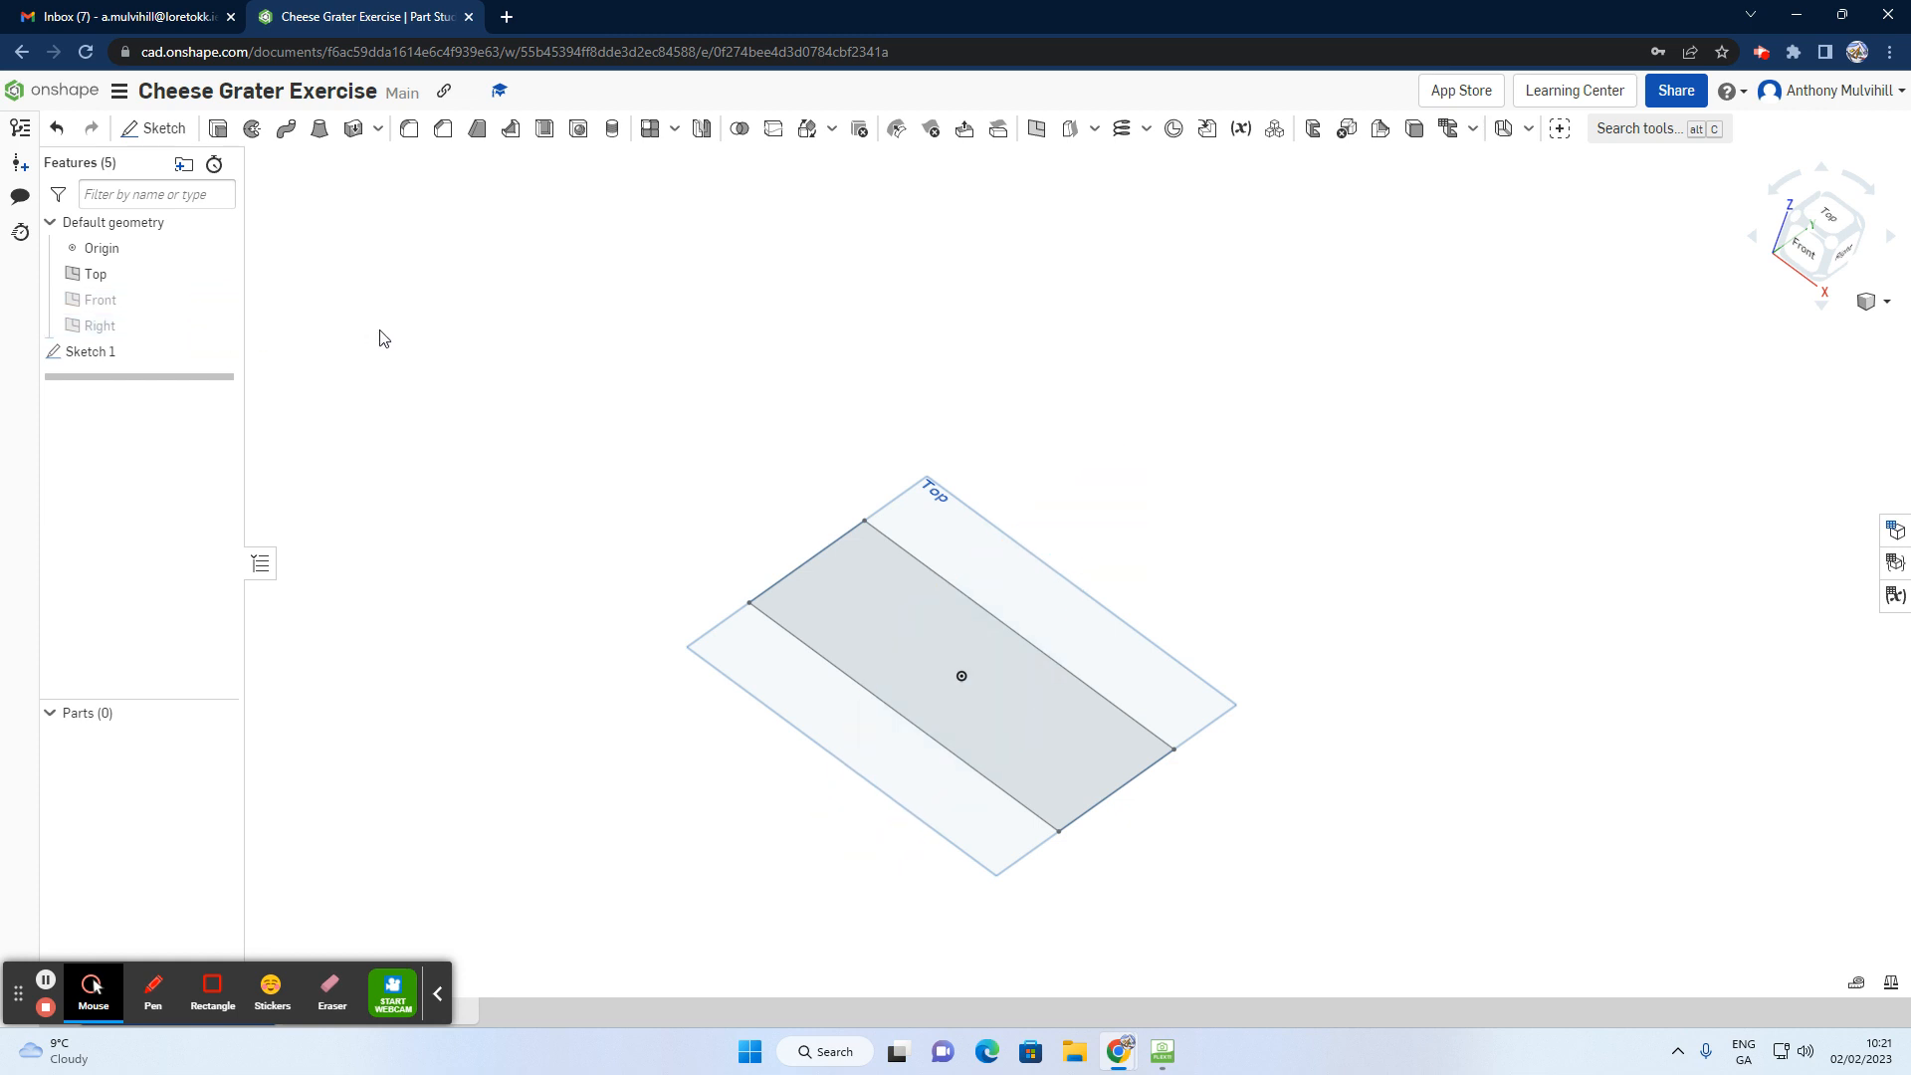
Step: Start a plane offset from the Top plane and pull it upward to an offset of about 98 mm
{"action": "left_click", "coordinate": [1037, 130]}
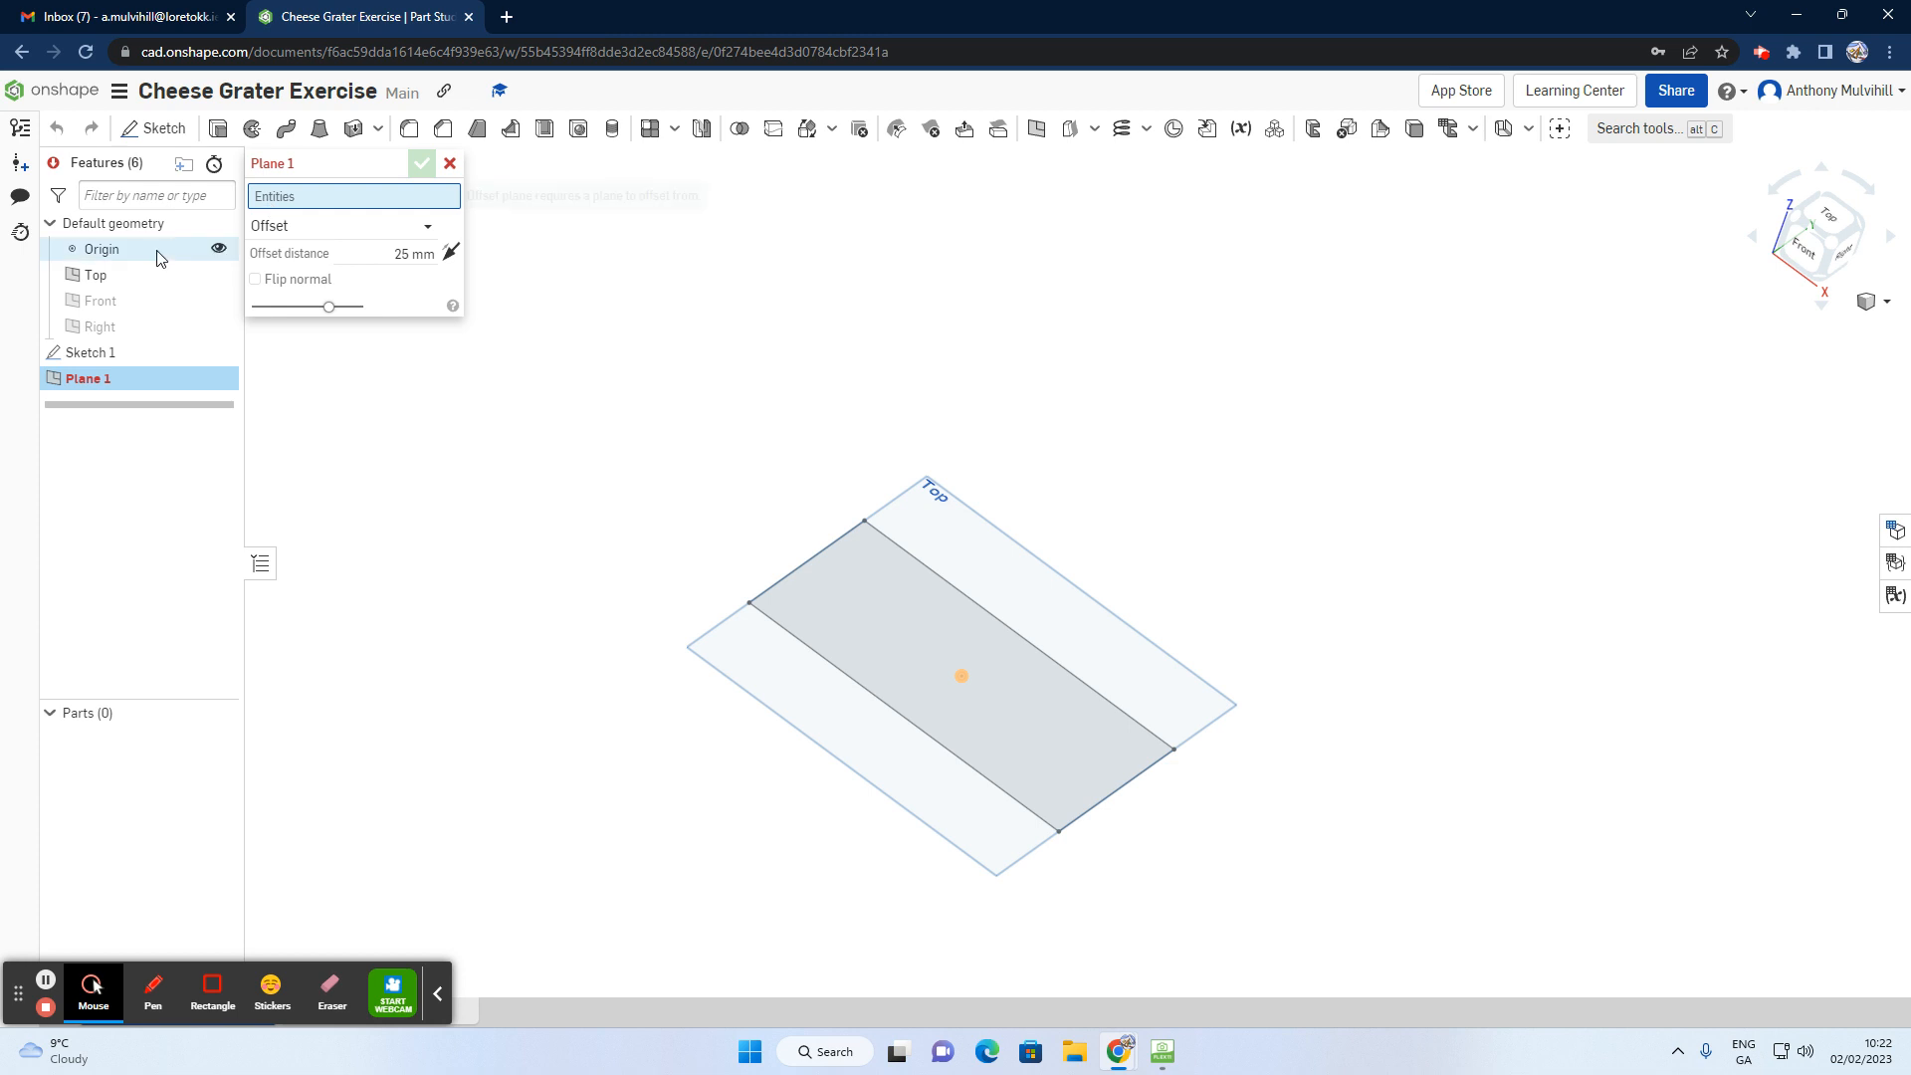
{"action": "left_click", "coordinate": [110, 276]}
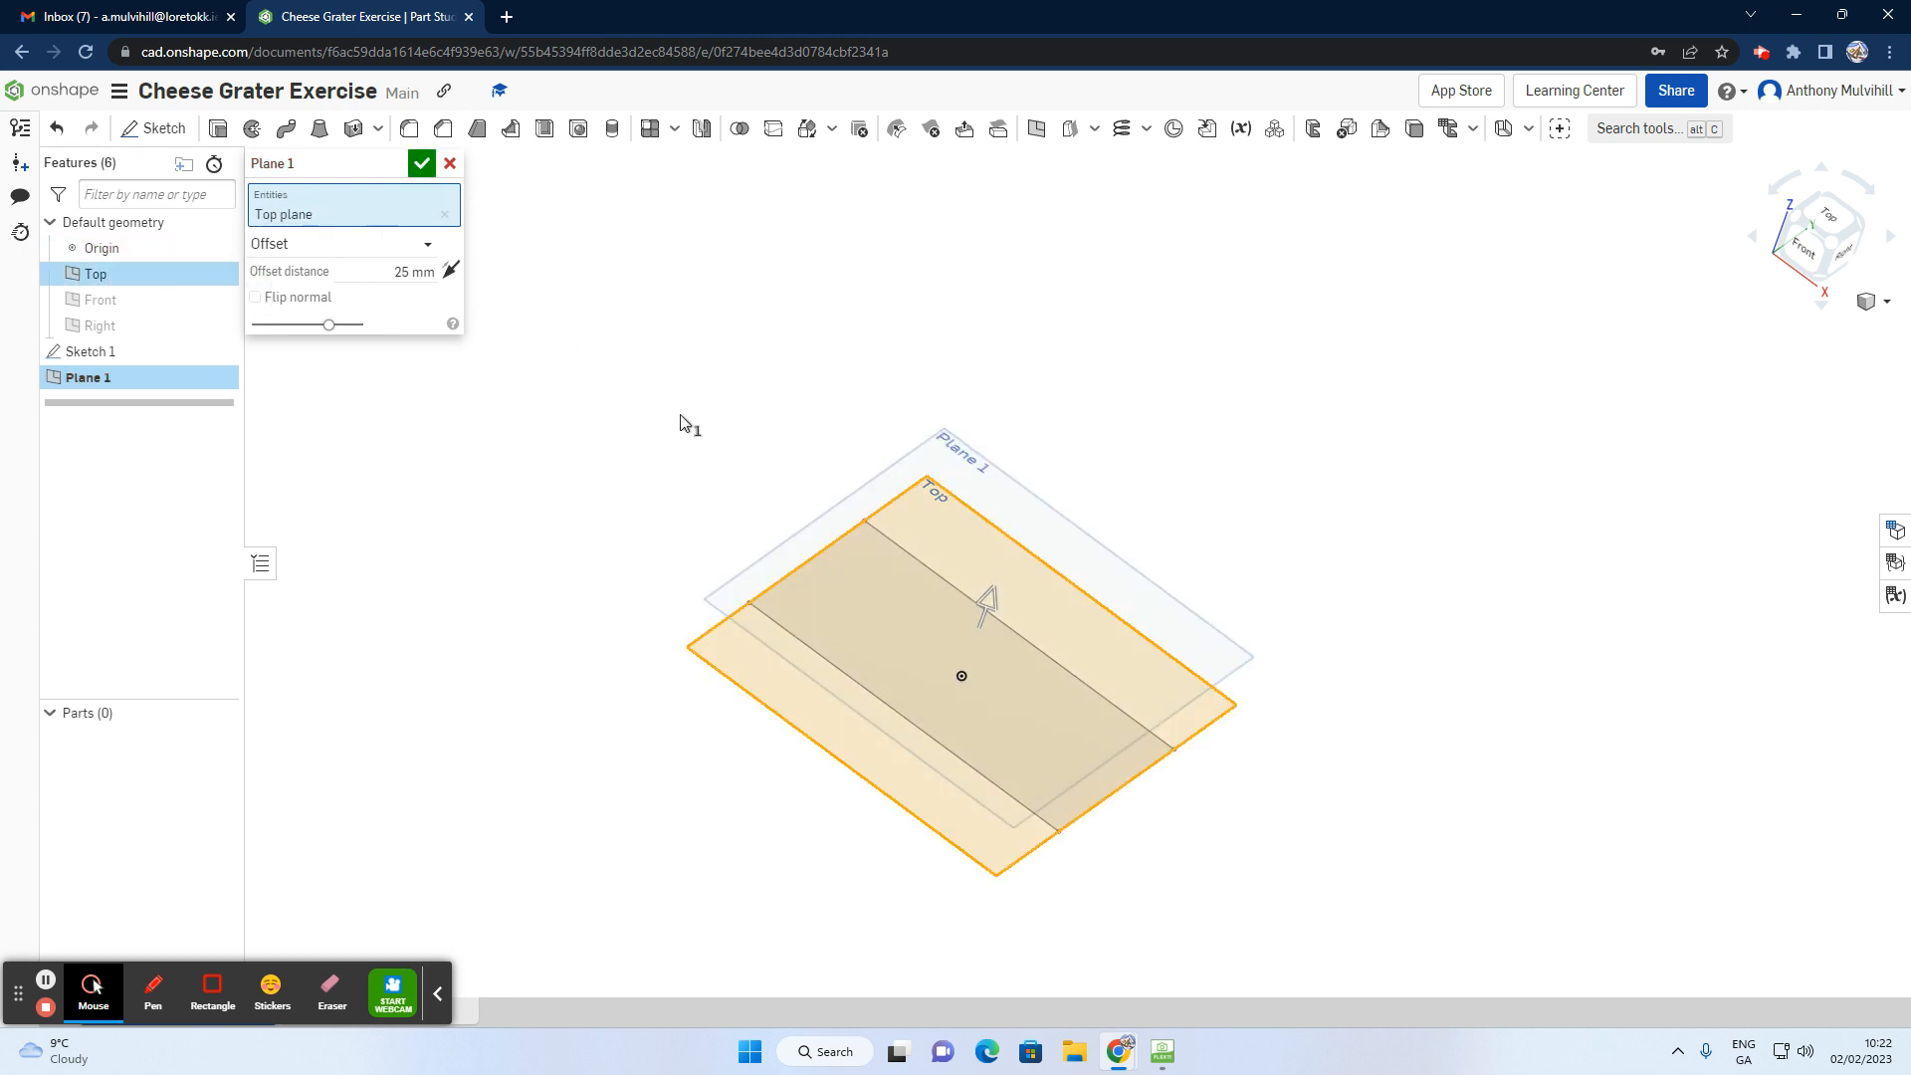
{"action": "right_click_drag", "start_coordinate": [740, 597], "coordinate": [759, 559]}
{"action": "mouse_move", "coordinate": [866, 662]}
{"action": "right_mouse_down"}
{"action": "mouse_move", "coordinate": [883, 637]}
{"action": "mouse_move", "coordinate": [937, 668]}
{"action": "mouse_move", "coordinate": [914, 709]}
{"action": "mouse_move", "coordinate": [939, 654]}
{"action": "right_mouse_up"}
{"action": "left_click_drag", "start_coordinate": [974, 587], "coordinate": [1046, 403]}
{"action": "right_click_drag", "start_coordinate": [945, 466], "coordinate": [877, 570]}
Step: Check the body height on the exercise sheet in HoverCam, set the plane's offset distance to 200 mm in Onshape, and accept the plane
{"action": "mouse_move", "coordinate": [1162, 1050]}
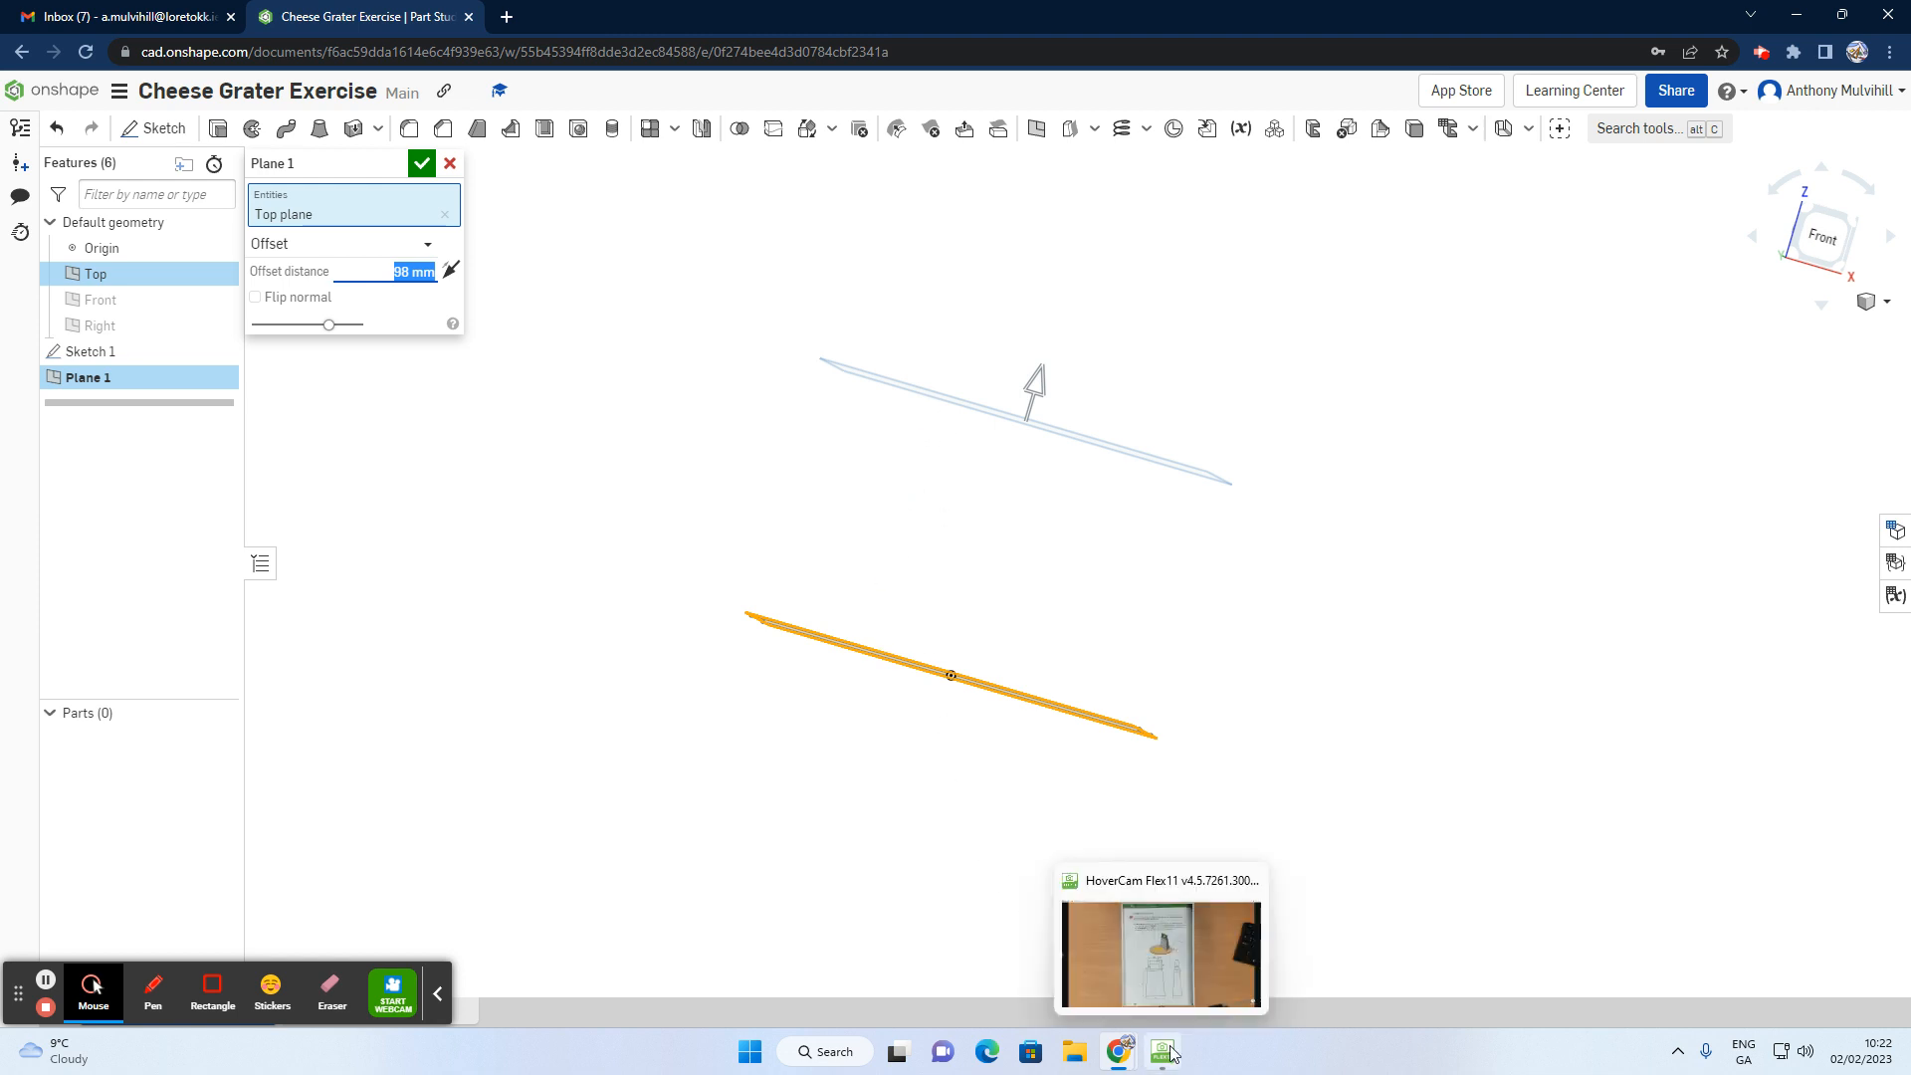
{"action": "left_click", "coordinate": [1149, 990]}
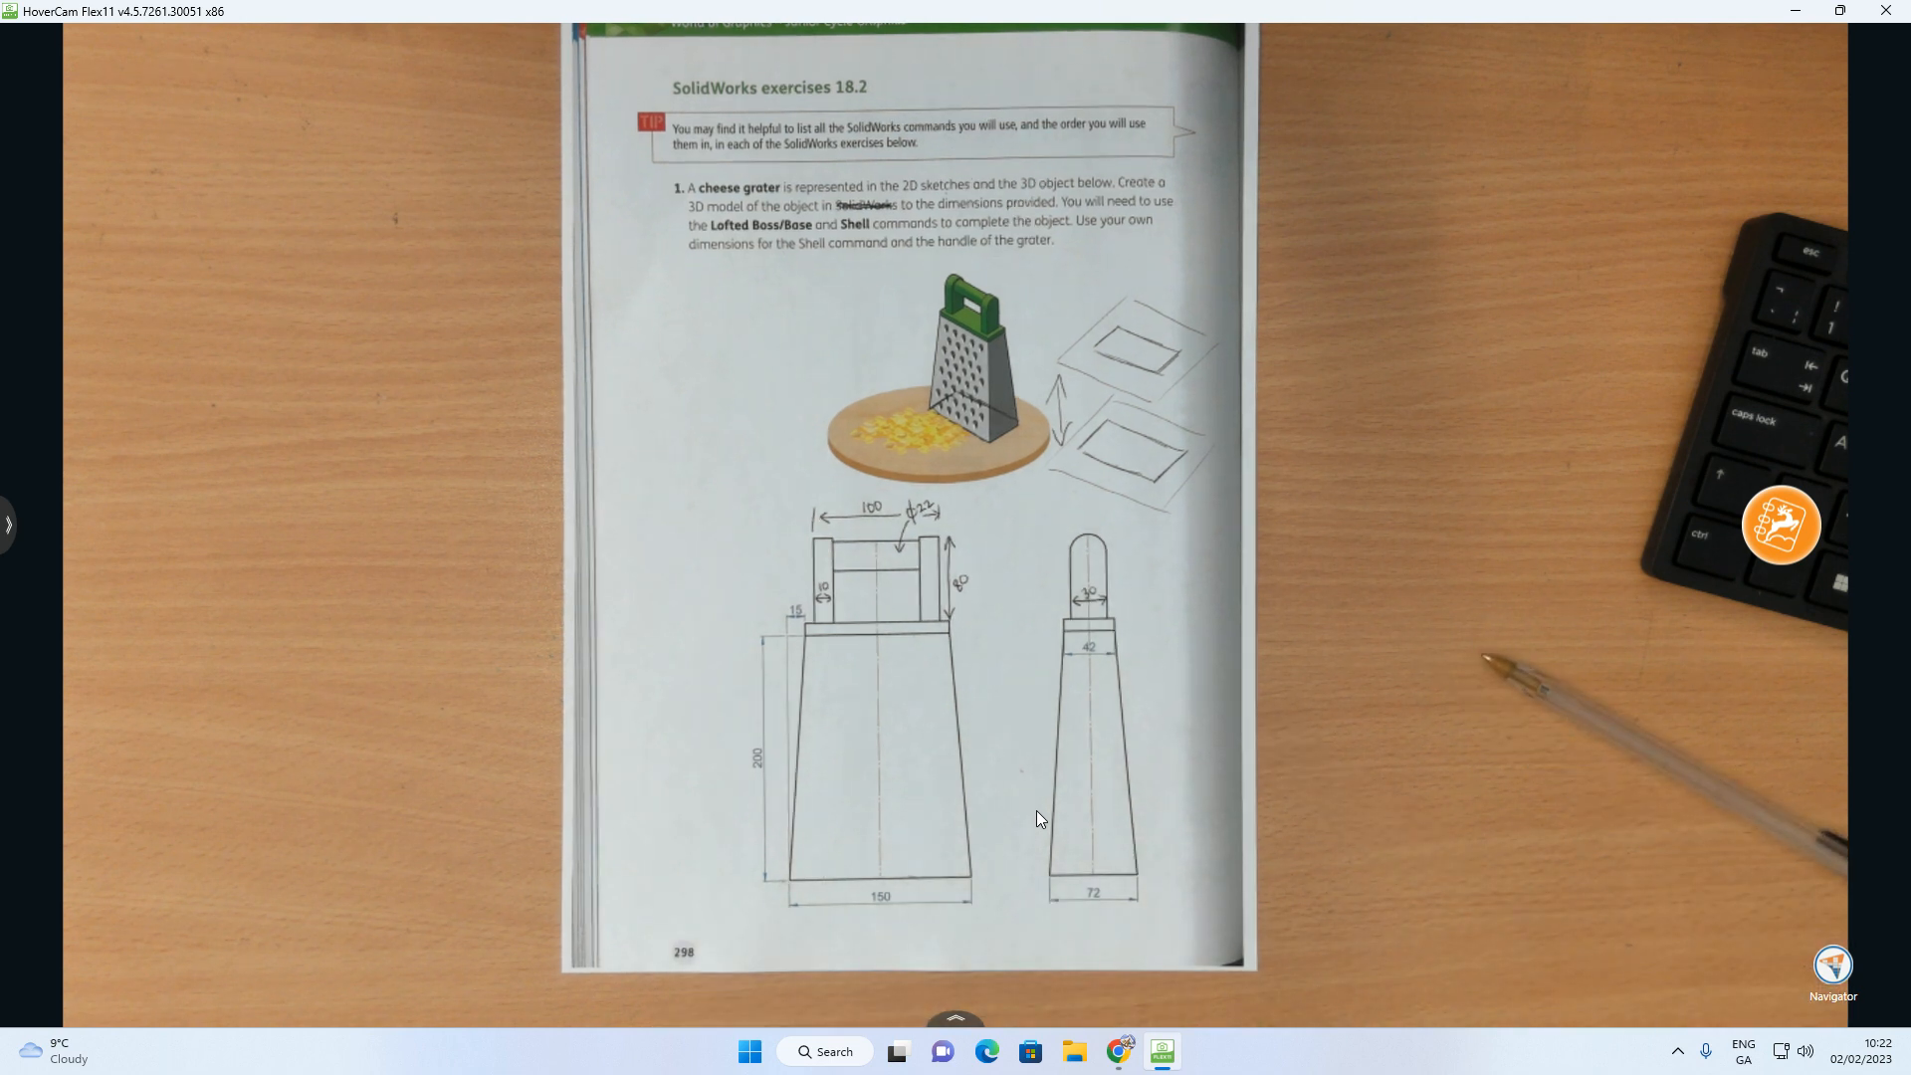
{"action": "mouse_move", "coordinate": [1132, 1057]}
{"action": "left_click", "coordinate": [1010, 945]}
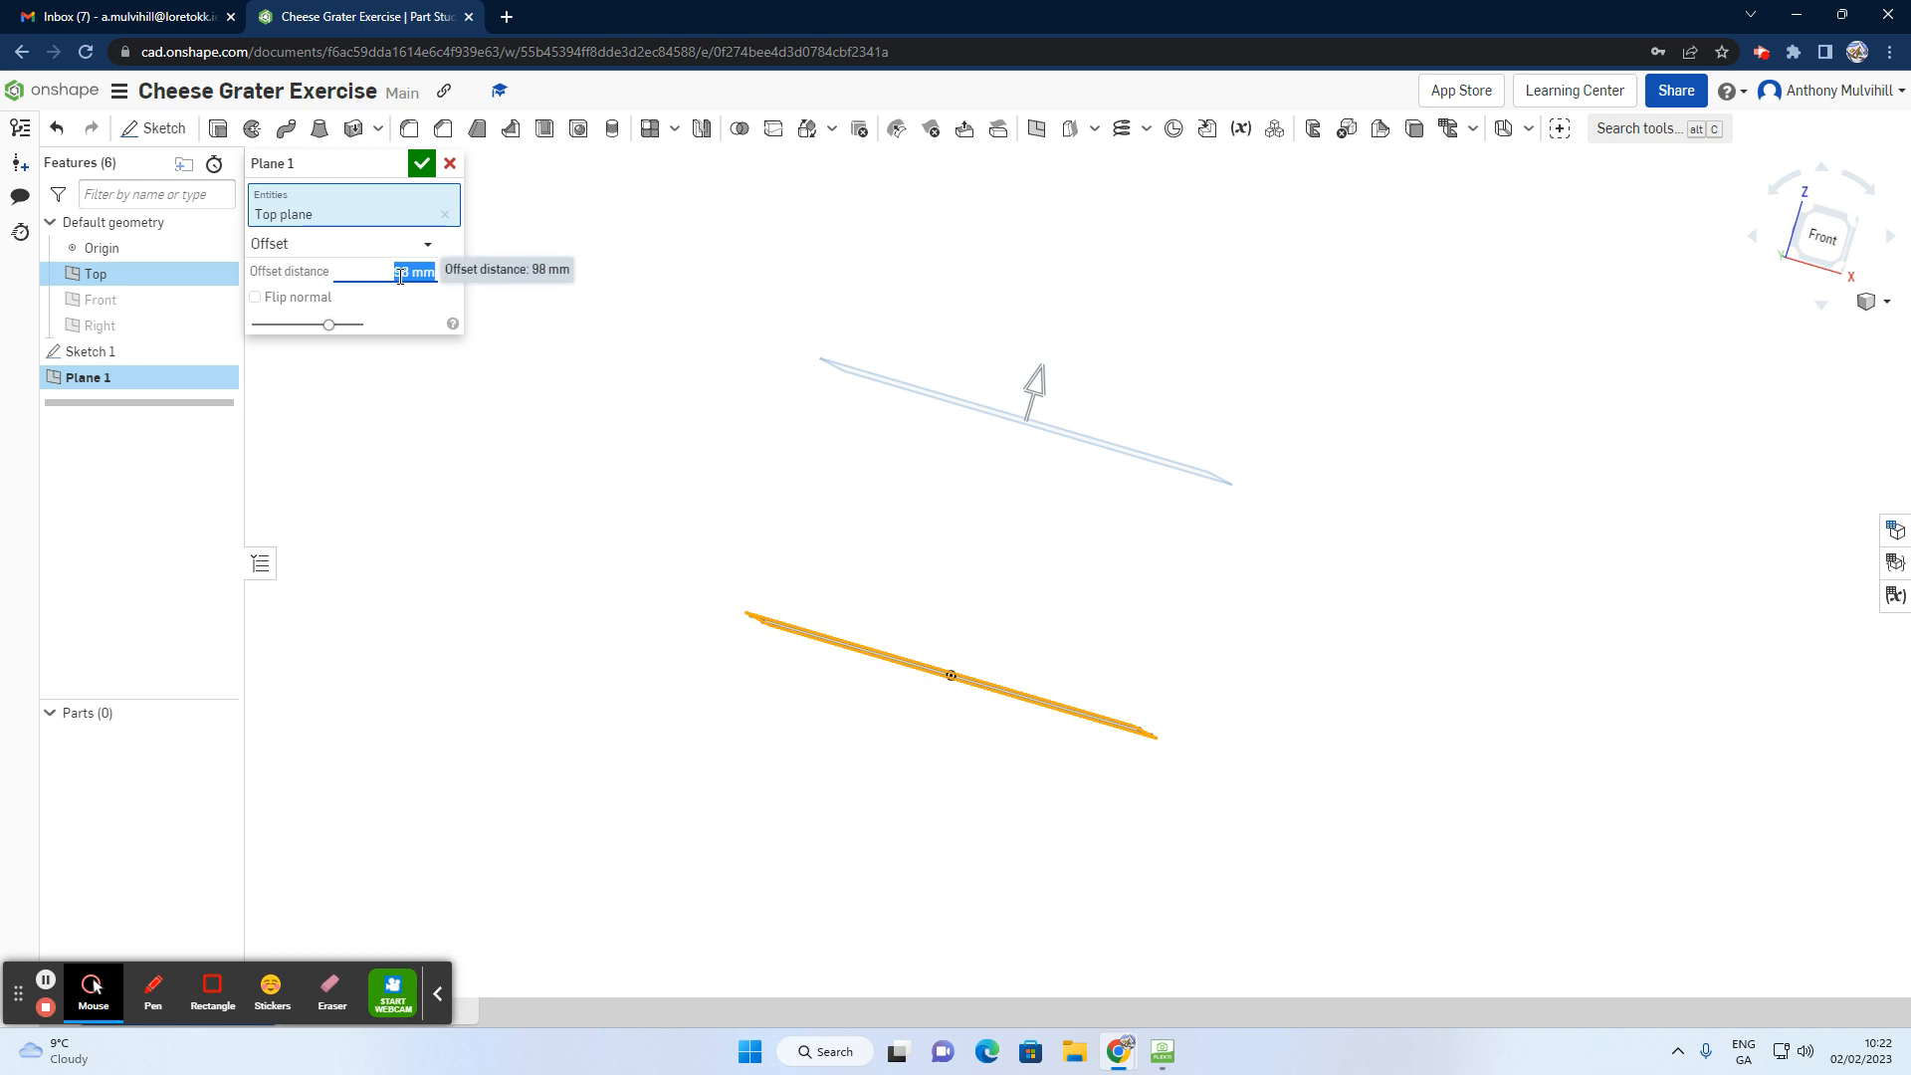
{"action": "left_click", "coordinate": [401, 276]}
{"action": "type", "text": "200"}
{"action": "key", "text": "Return"}
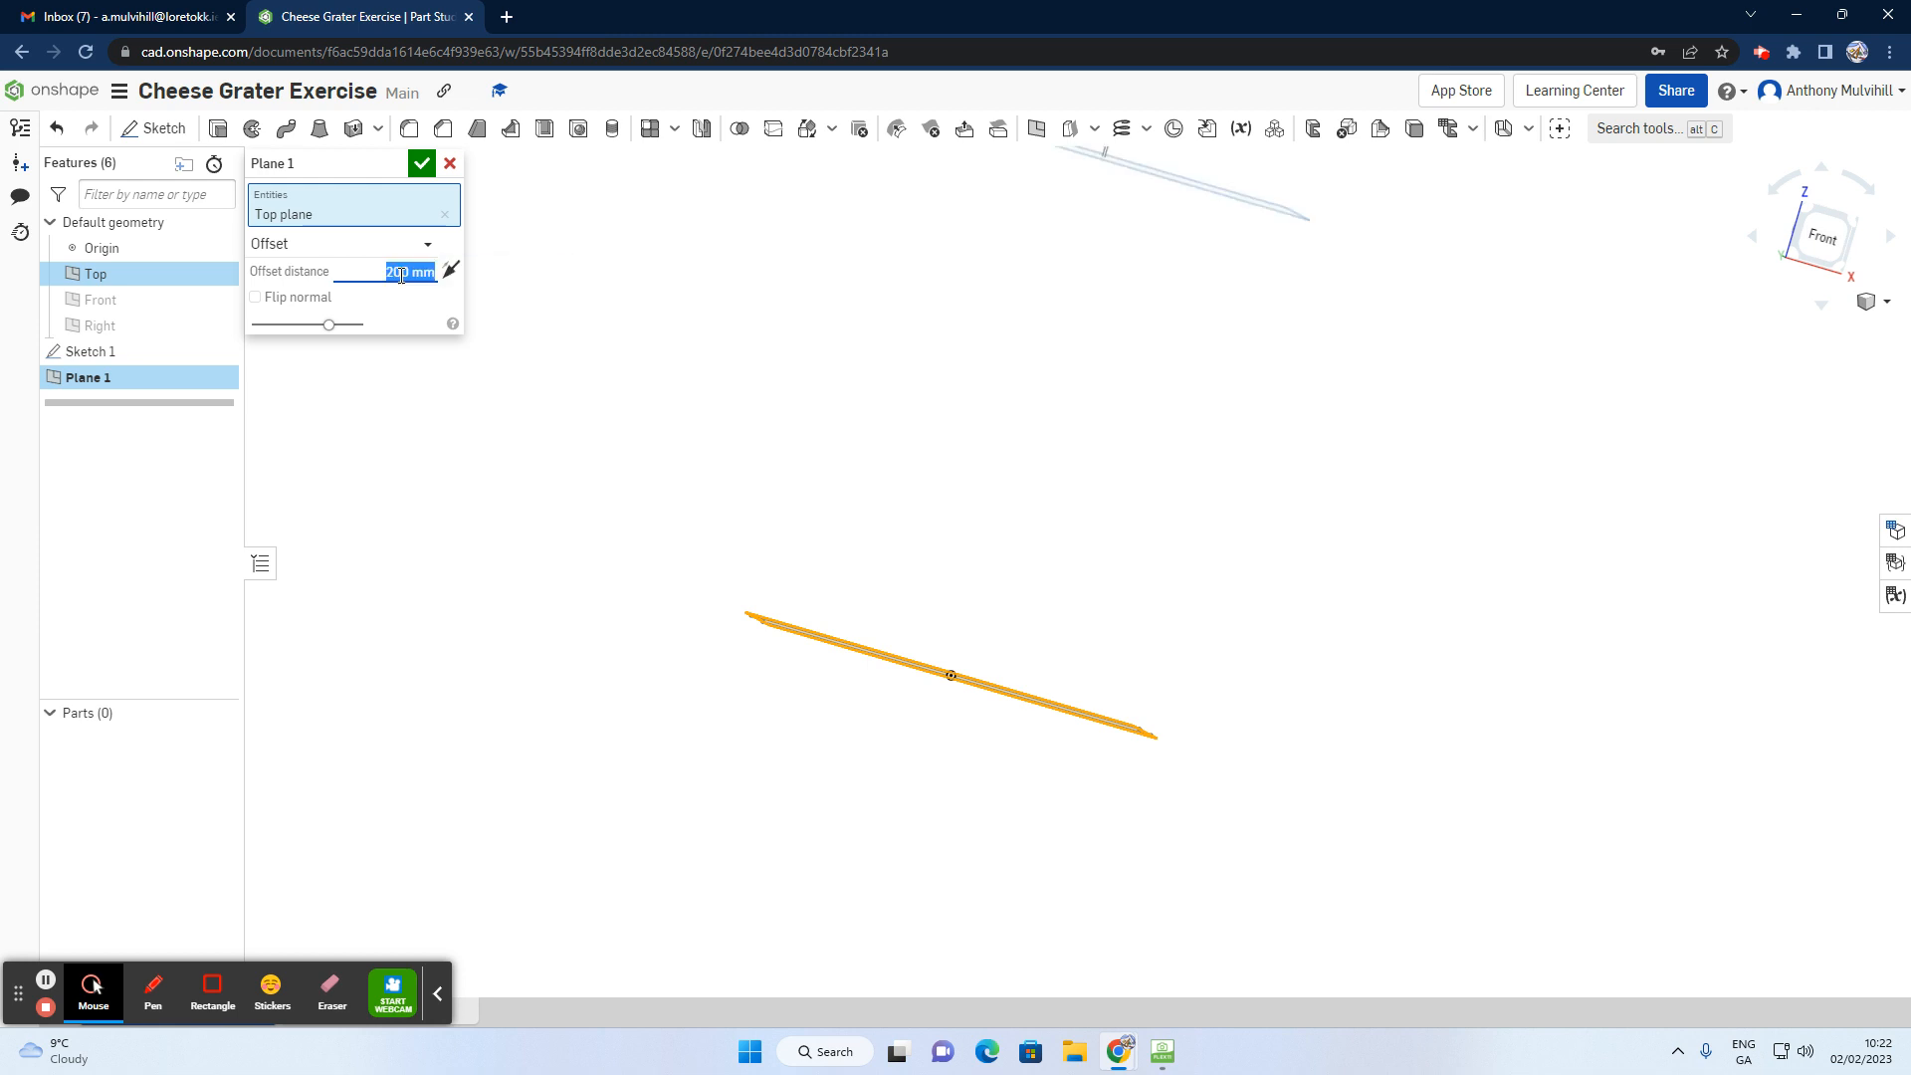
{"action": "left_click", "coordinate": [420, 165]}
{"action": "left_click", "coordinate": [1861, 221]}
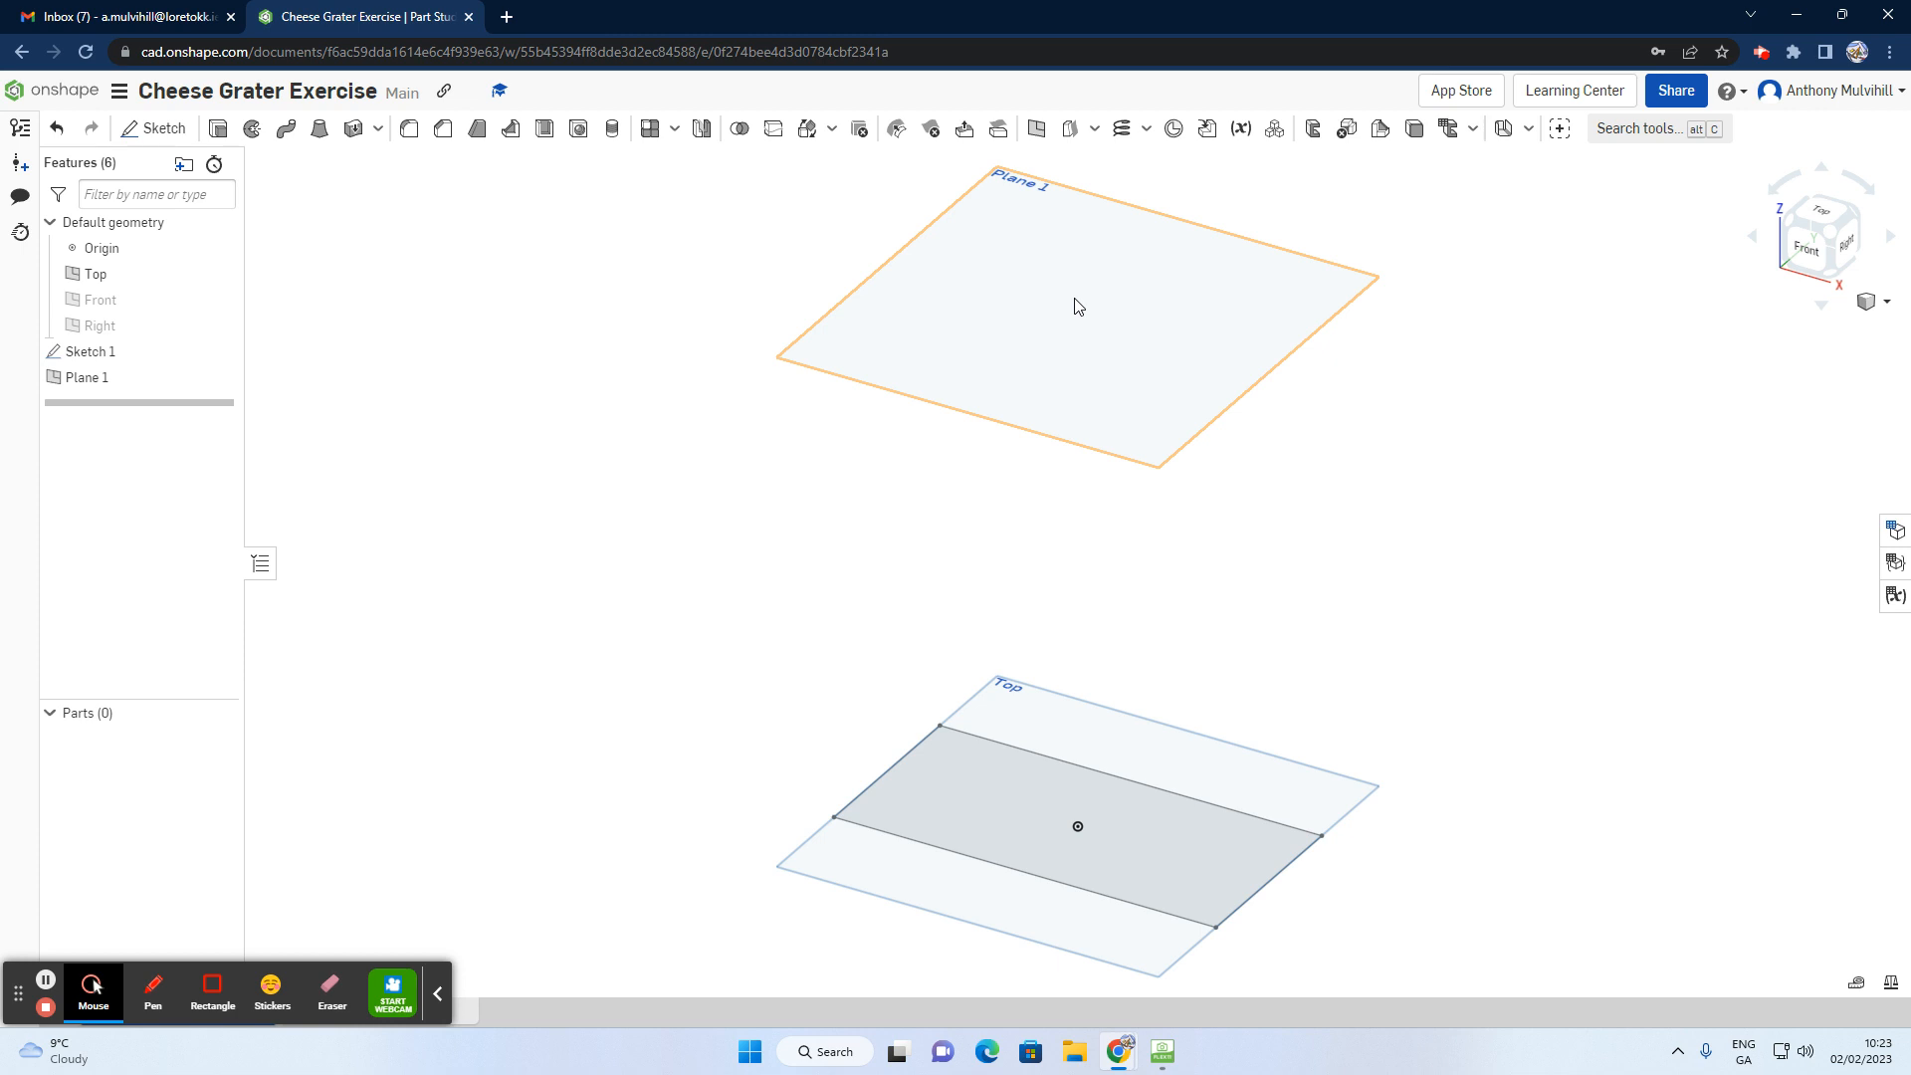
Step: Examine the dimensions of the grater body's top edge on the exercise sheet in HoverCam, and return to the Onshape part studio
{"action": "left_click", "coordinate": [1162, 1051]}
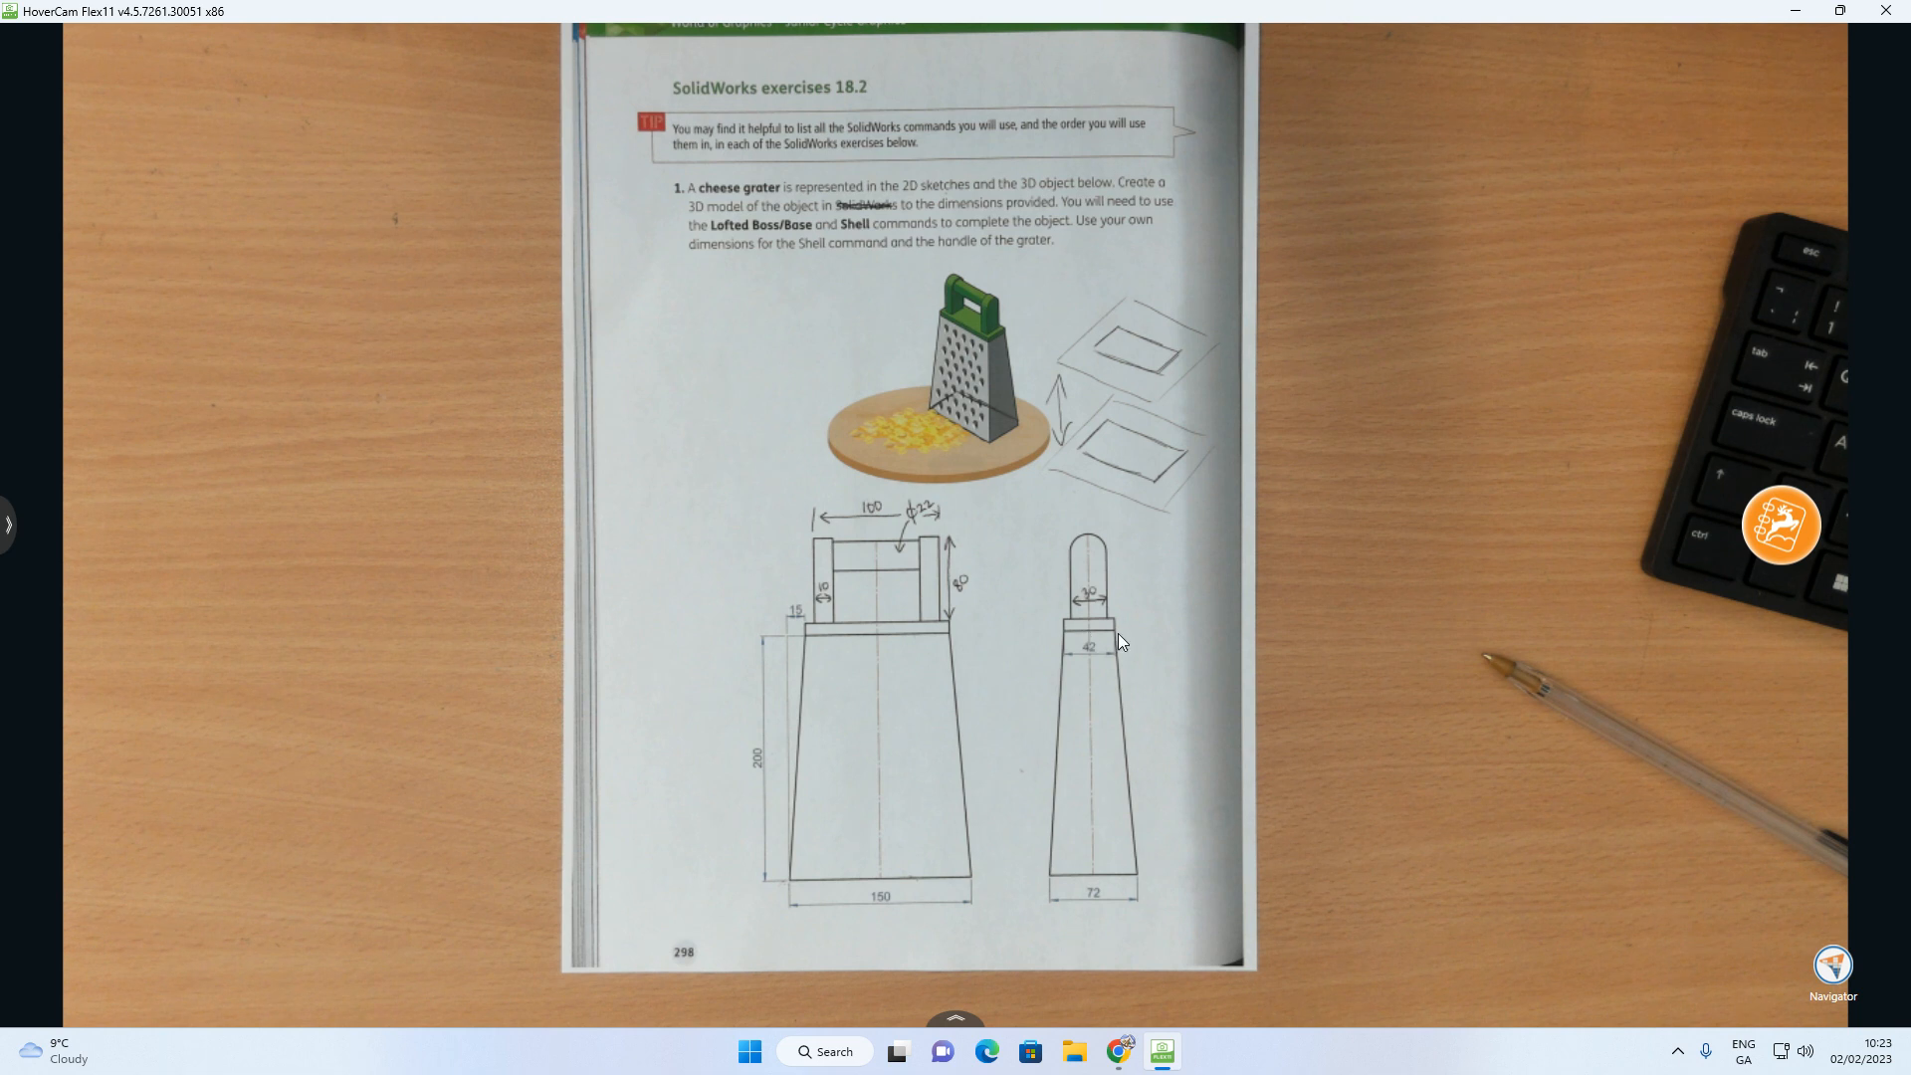
{"action": "mouse_move", "coordinate": [1119, 1051]}
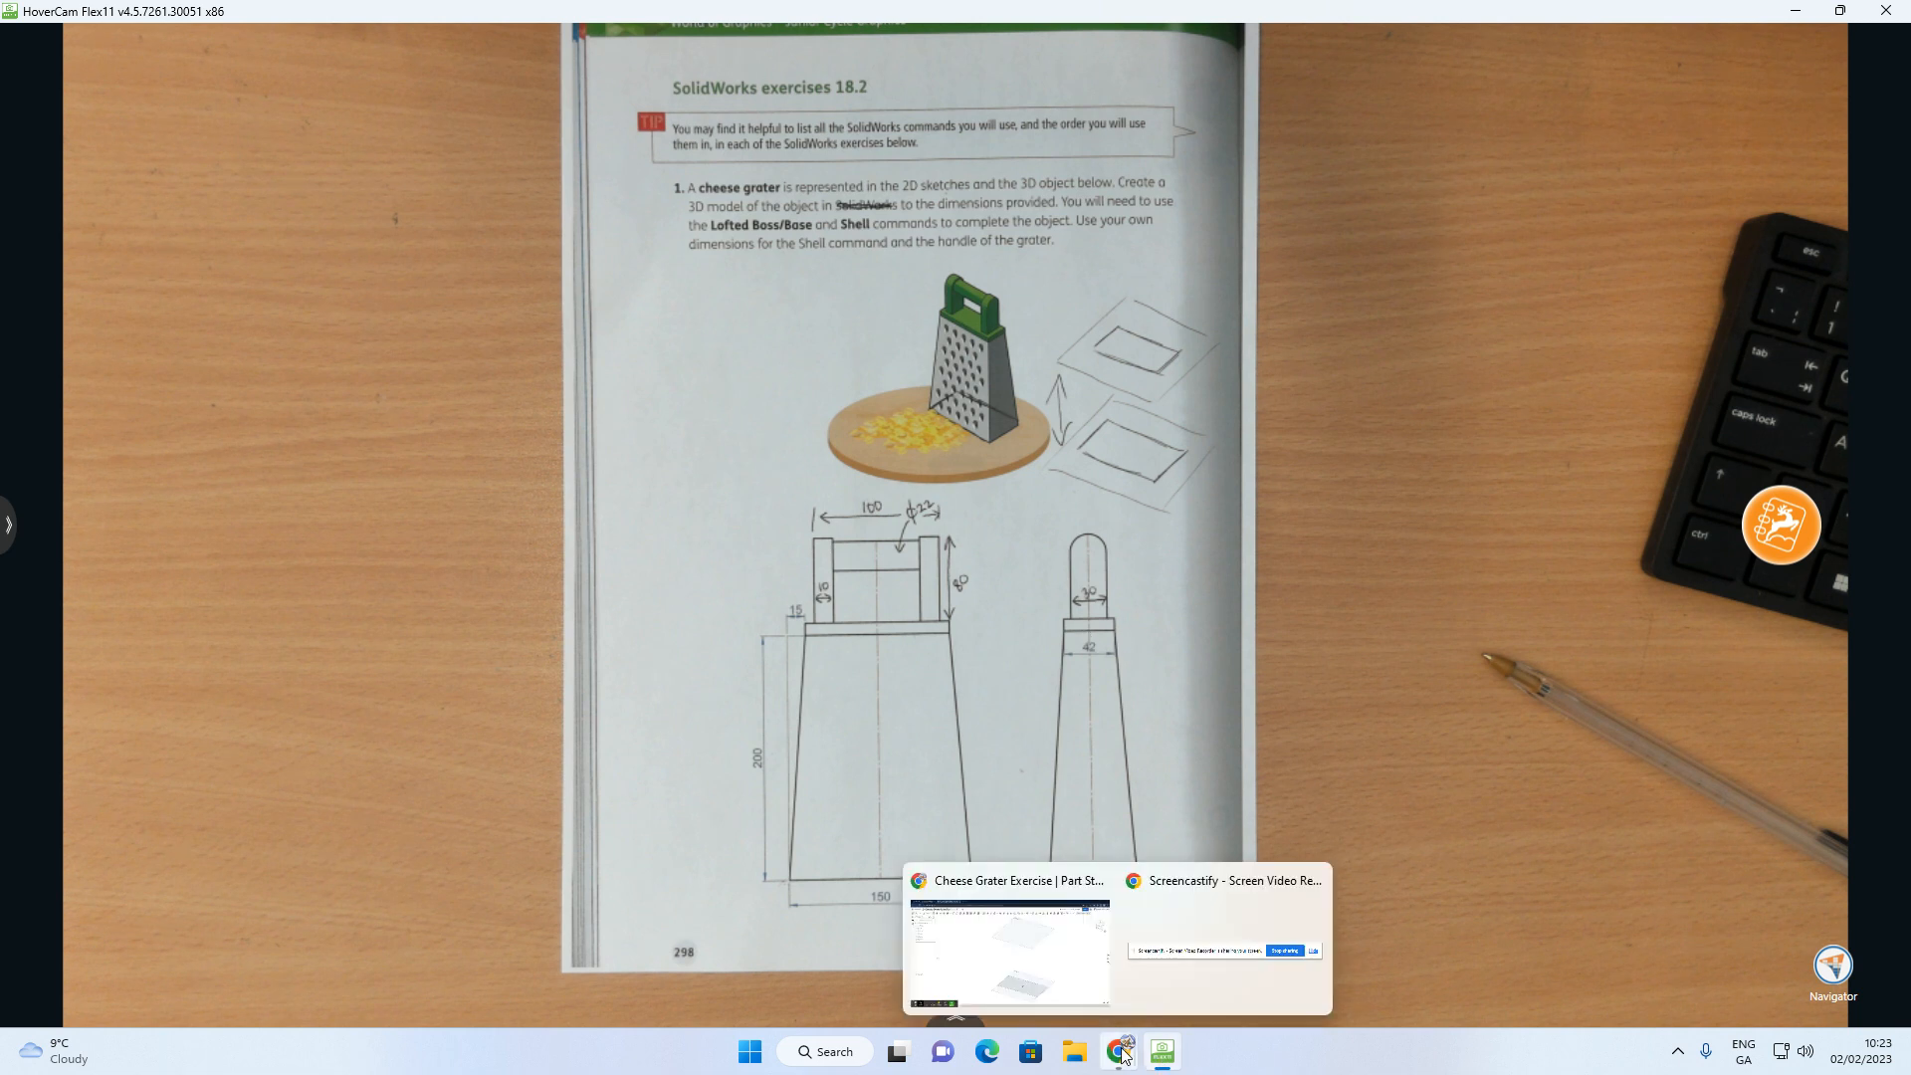
{"action": "left_click", "coordinate": [1079, 989]}
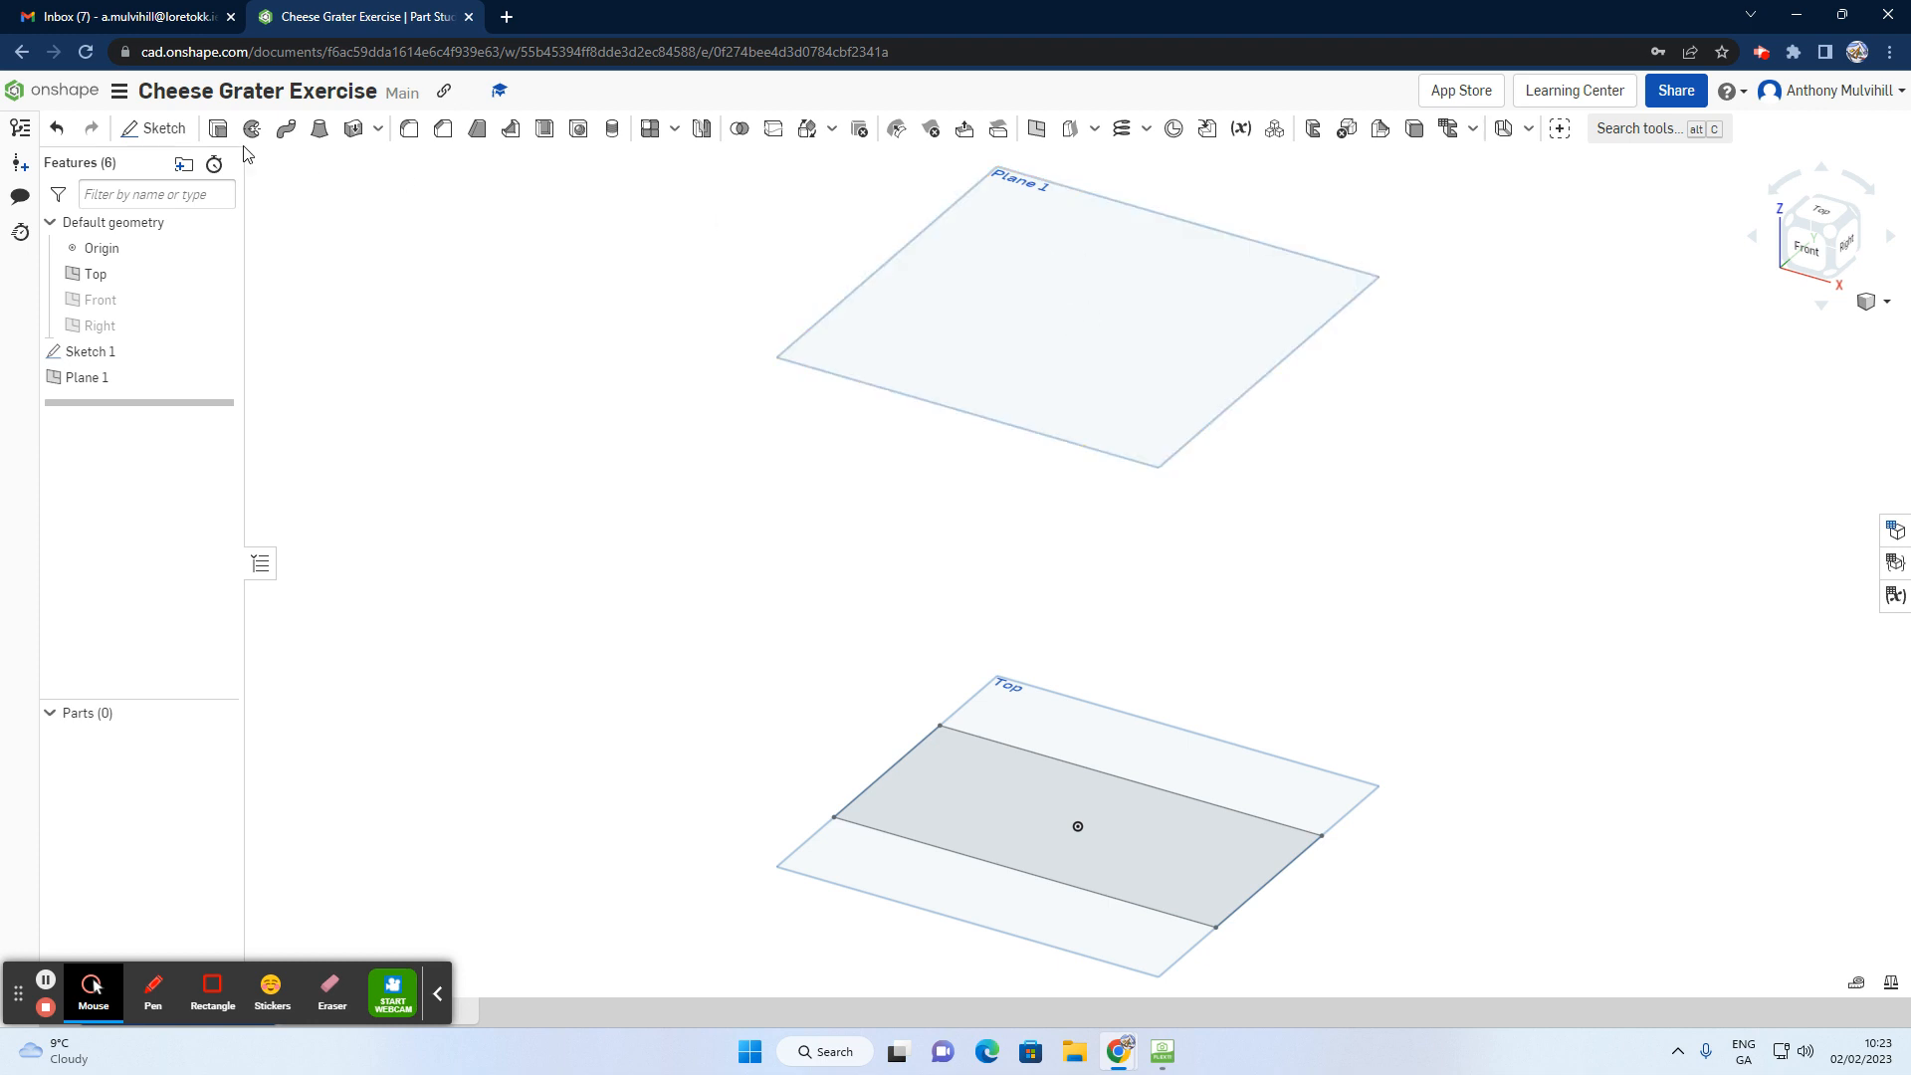
Step: On the offset plane, sketch a center point rectangle about 123.6 by 48.3 mm, centred on the origin
{"action": "left_click", "coordinate": [154, 127]}
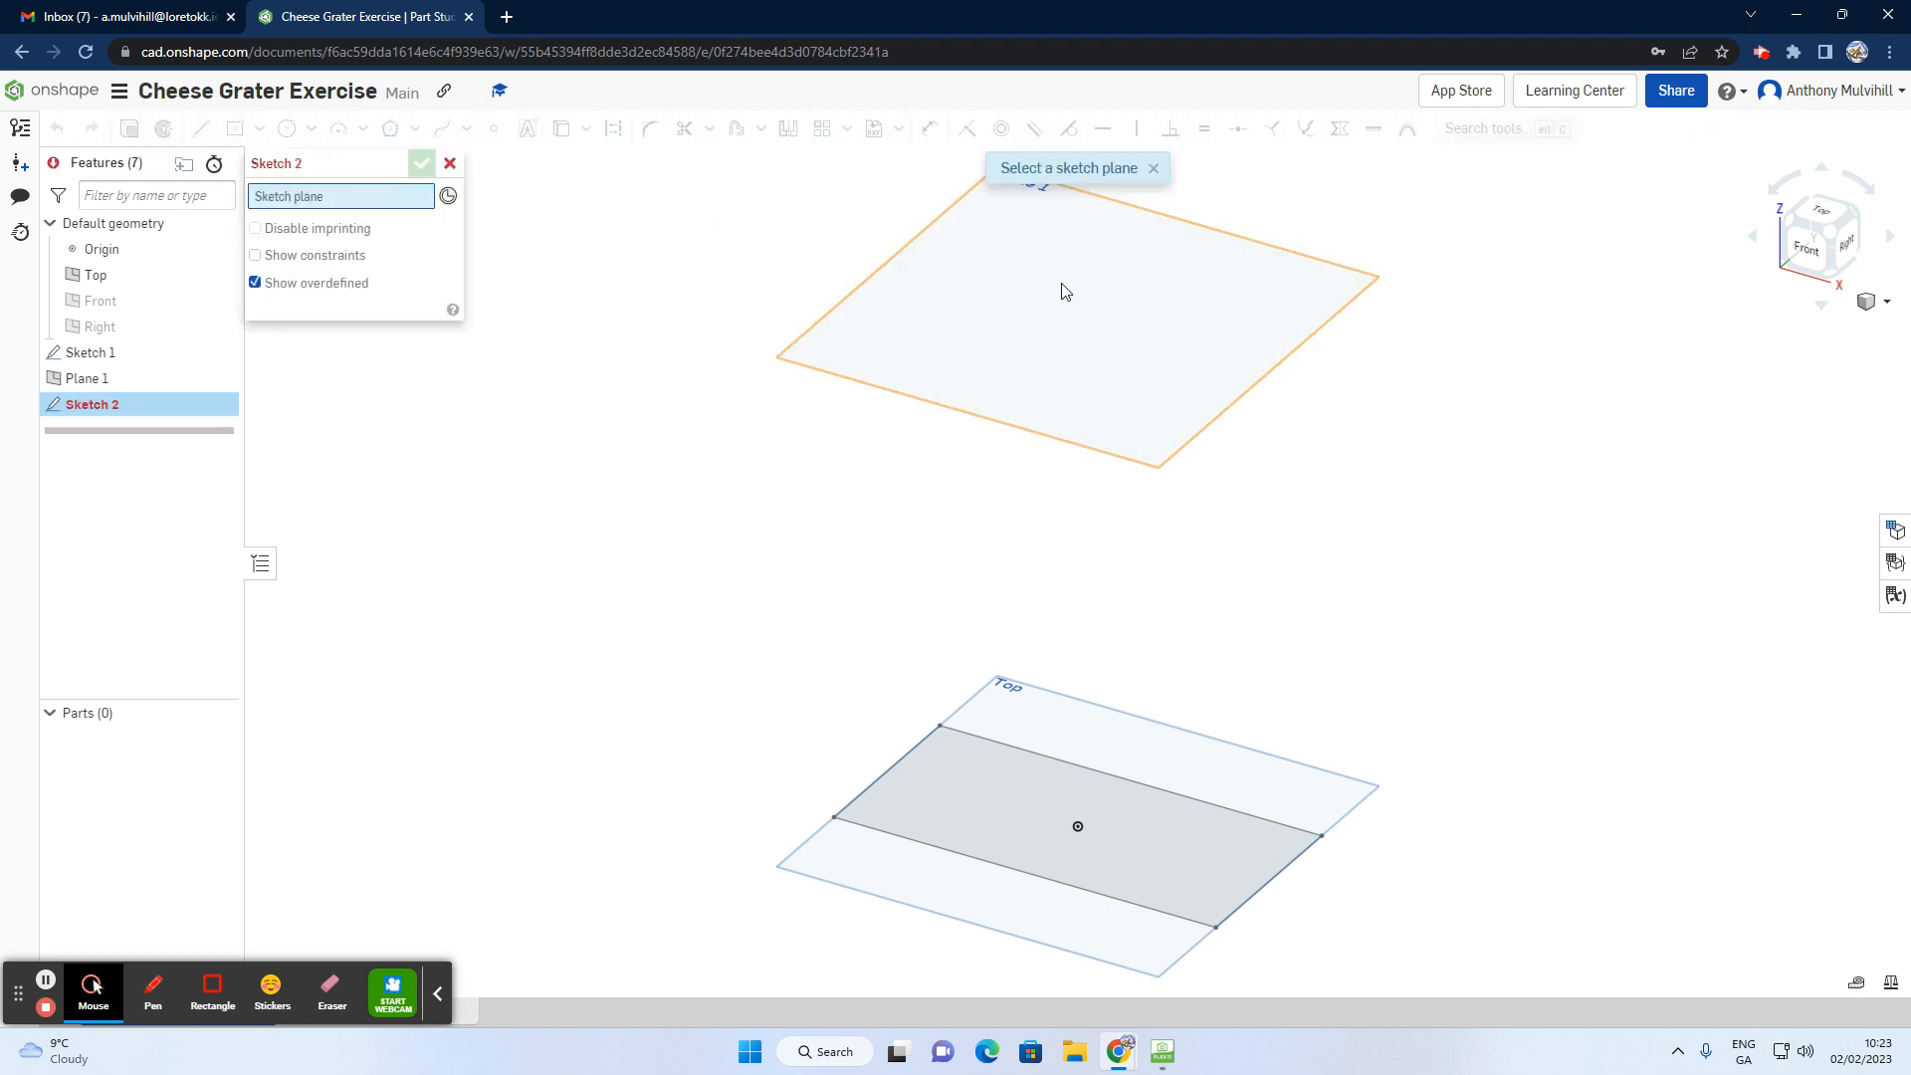
{"action": "left_click", "coordinate": [1031, 275]}
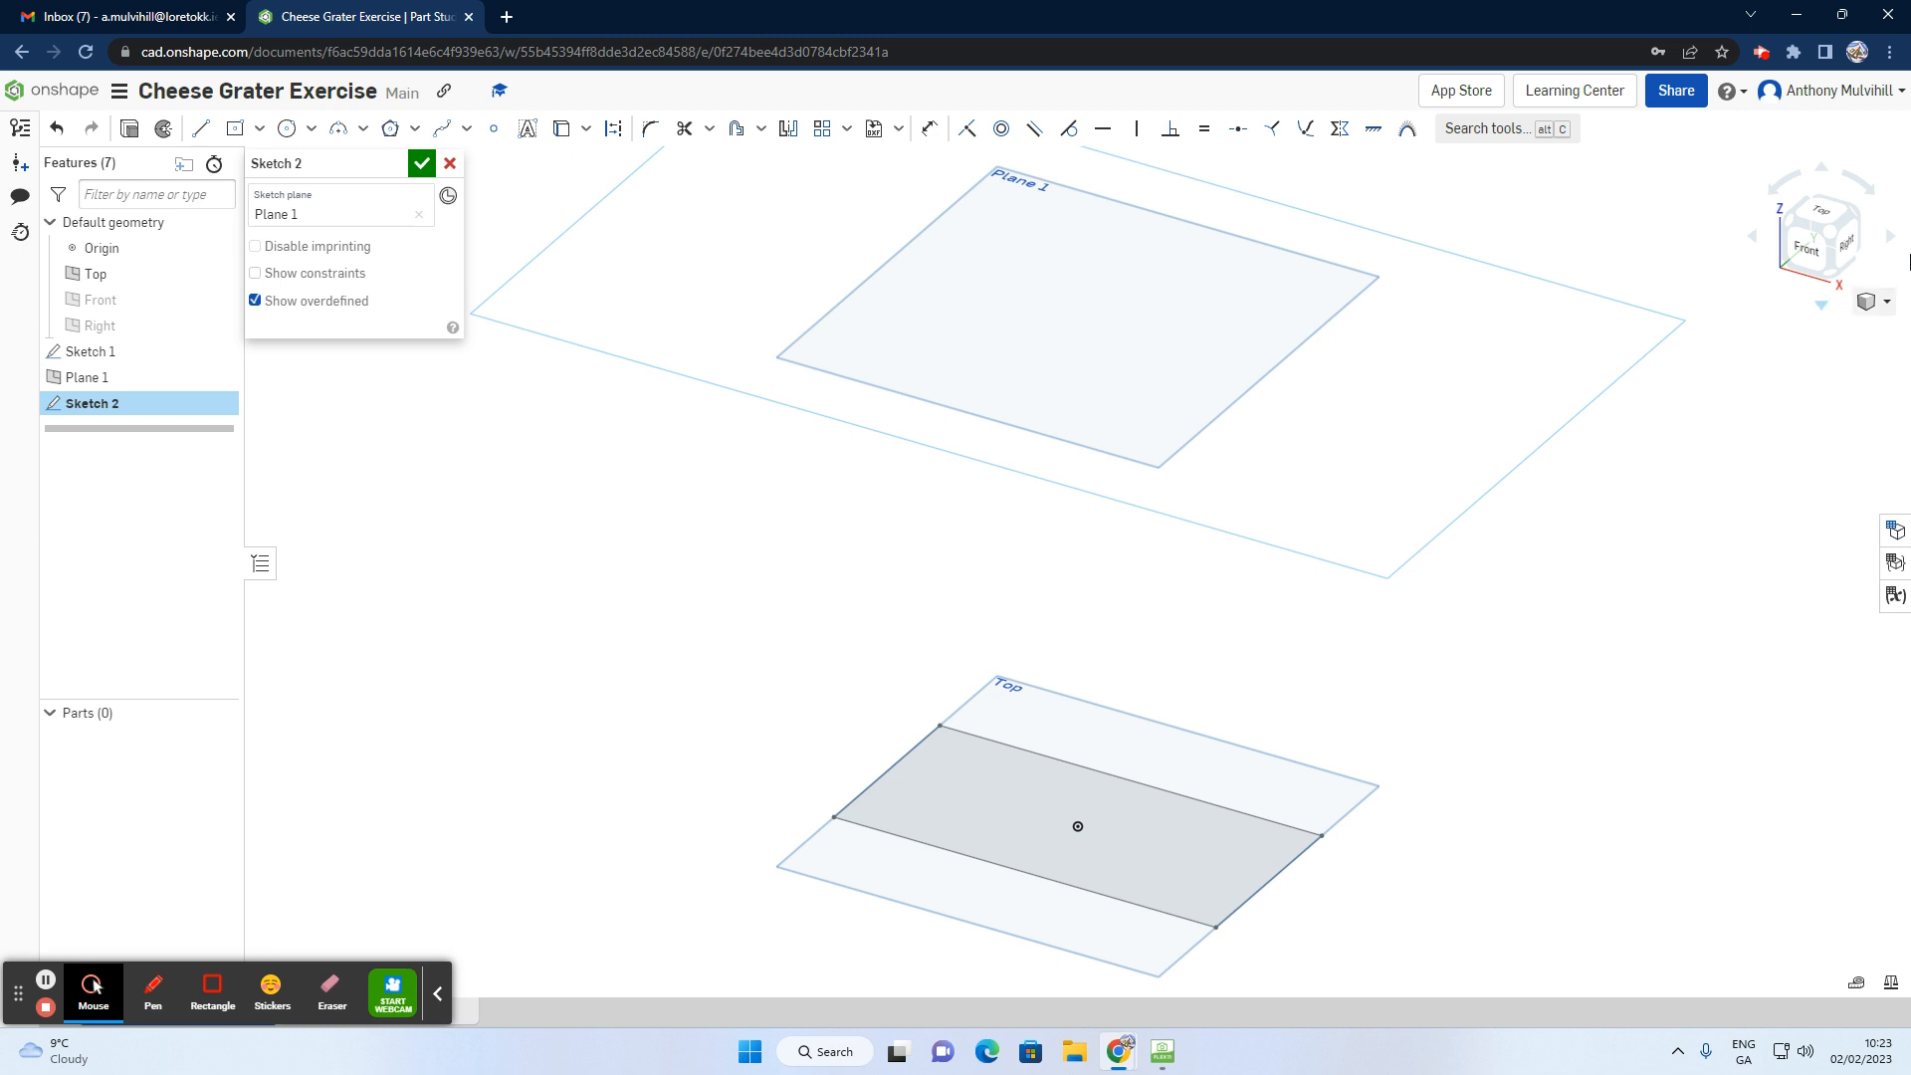
{"action": "left_click", "coordinate": [1823, 214]}
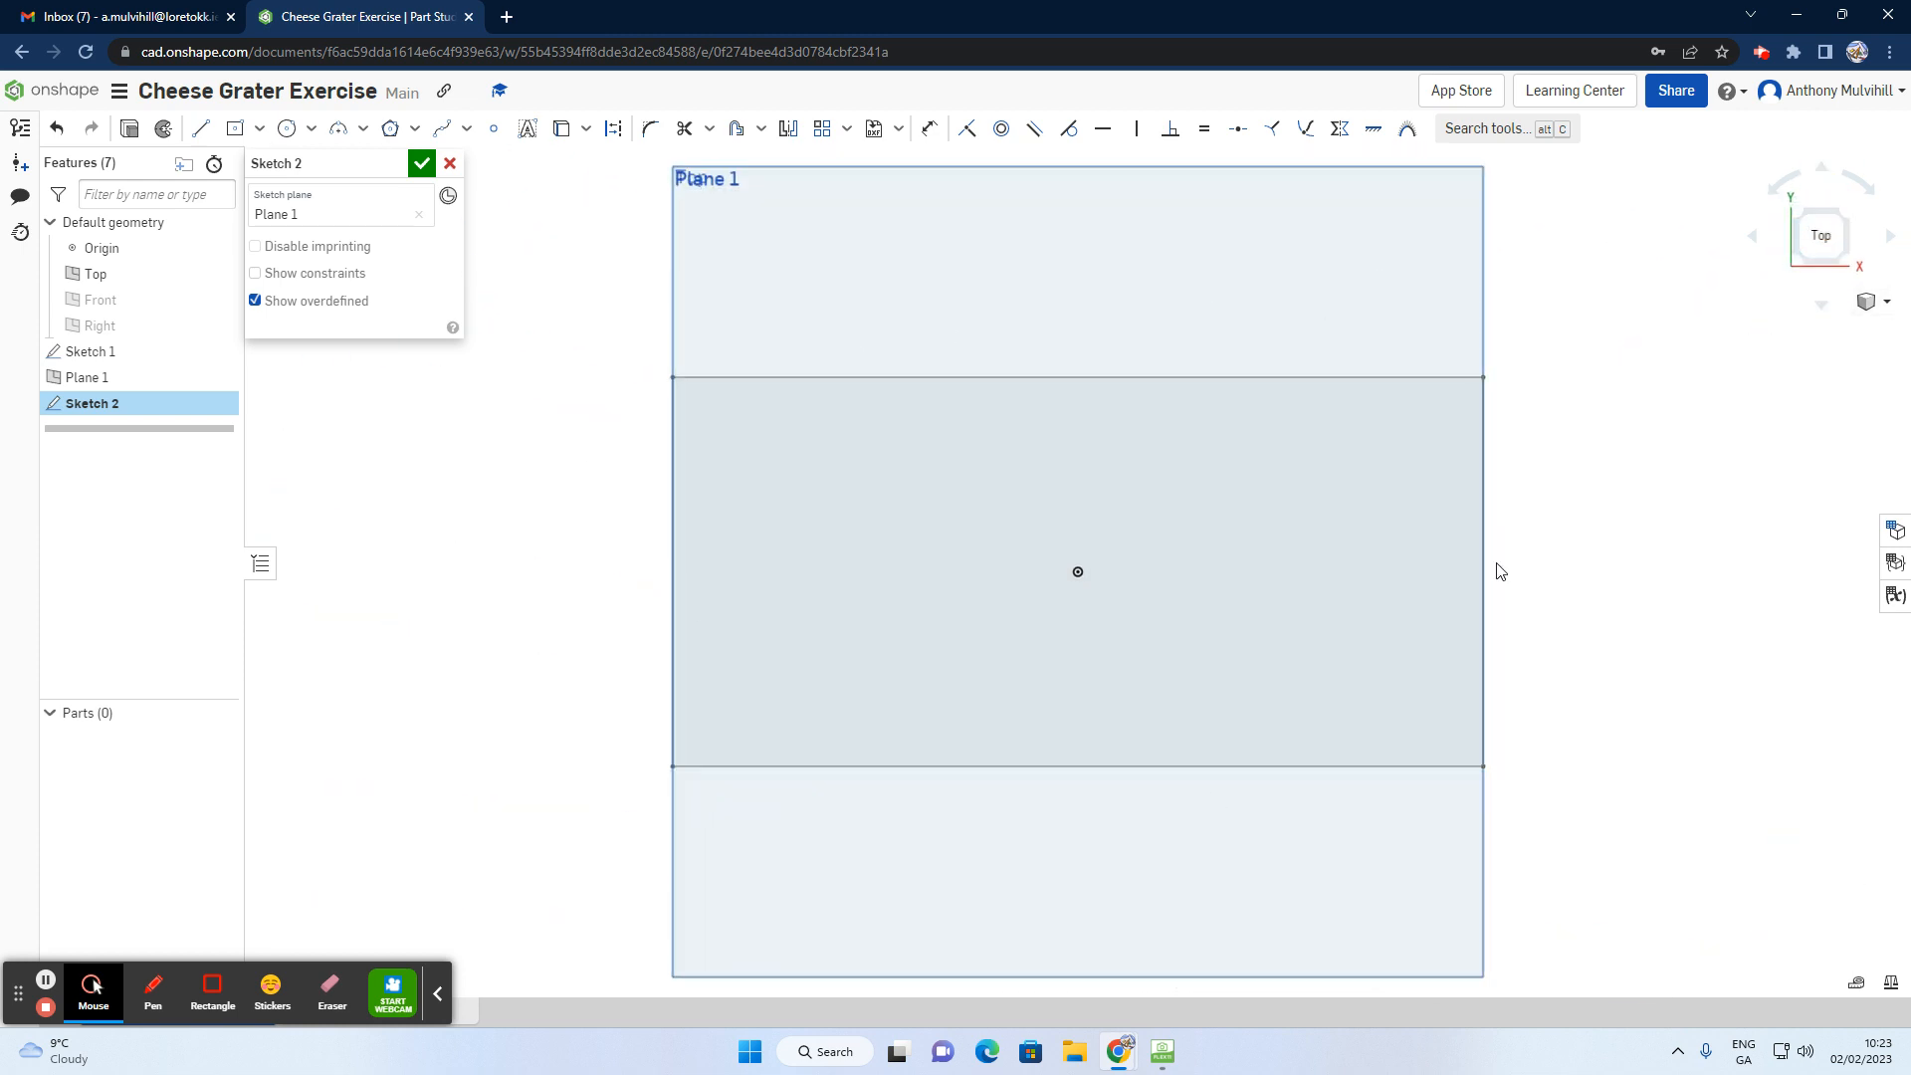
{"action": "left_click", "coordinate": [235, 132]}
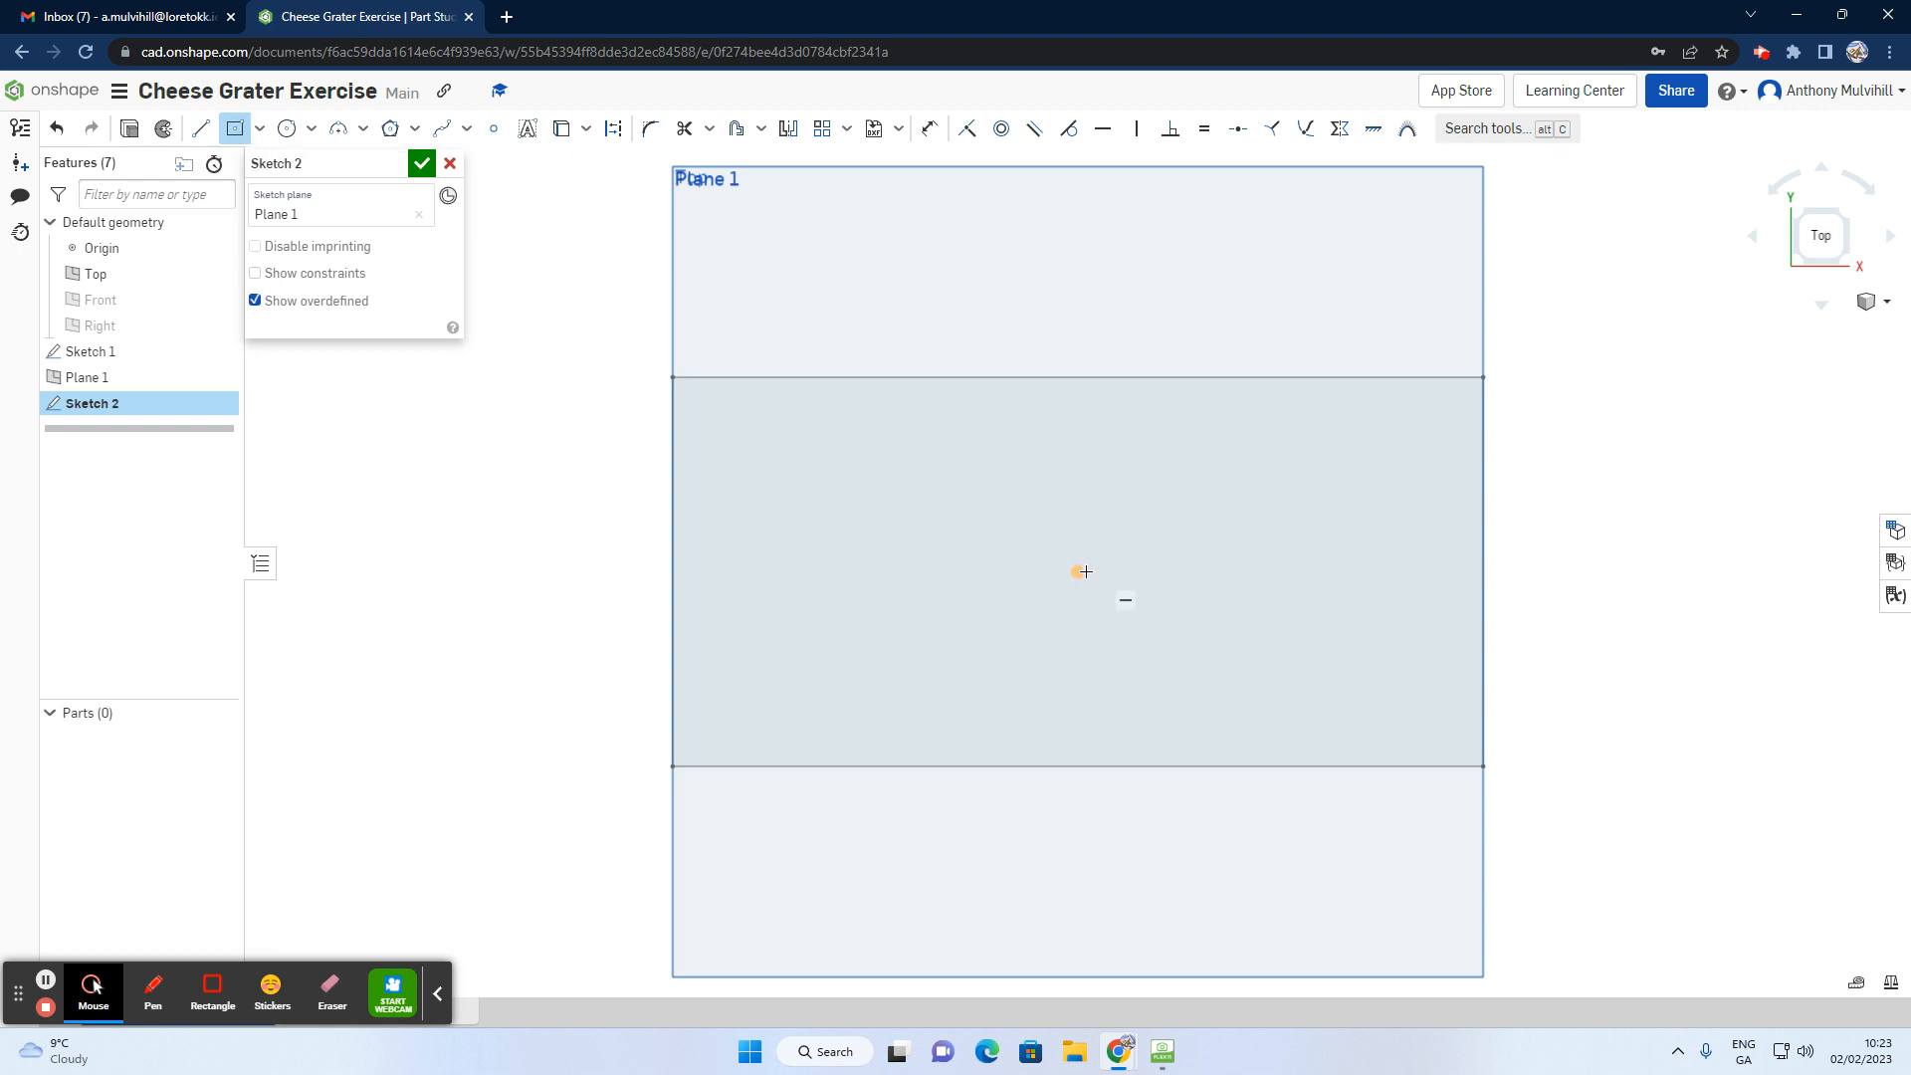
{"action": "left_click", "coordinate": [1074, 572]}
{"action": "left_click", "coordinate": [743, 701]}
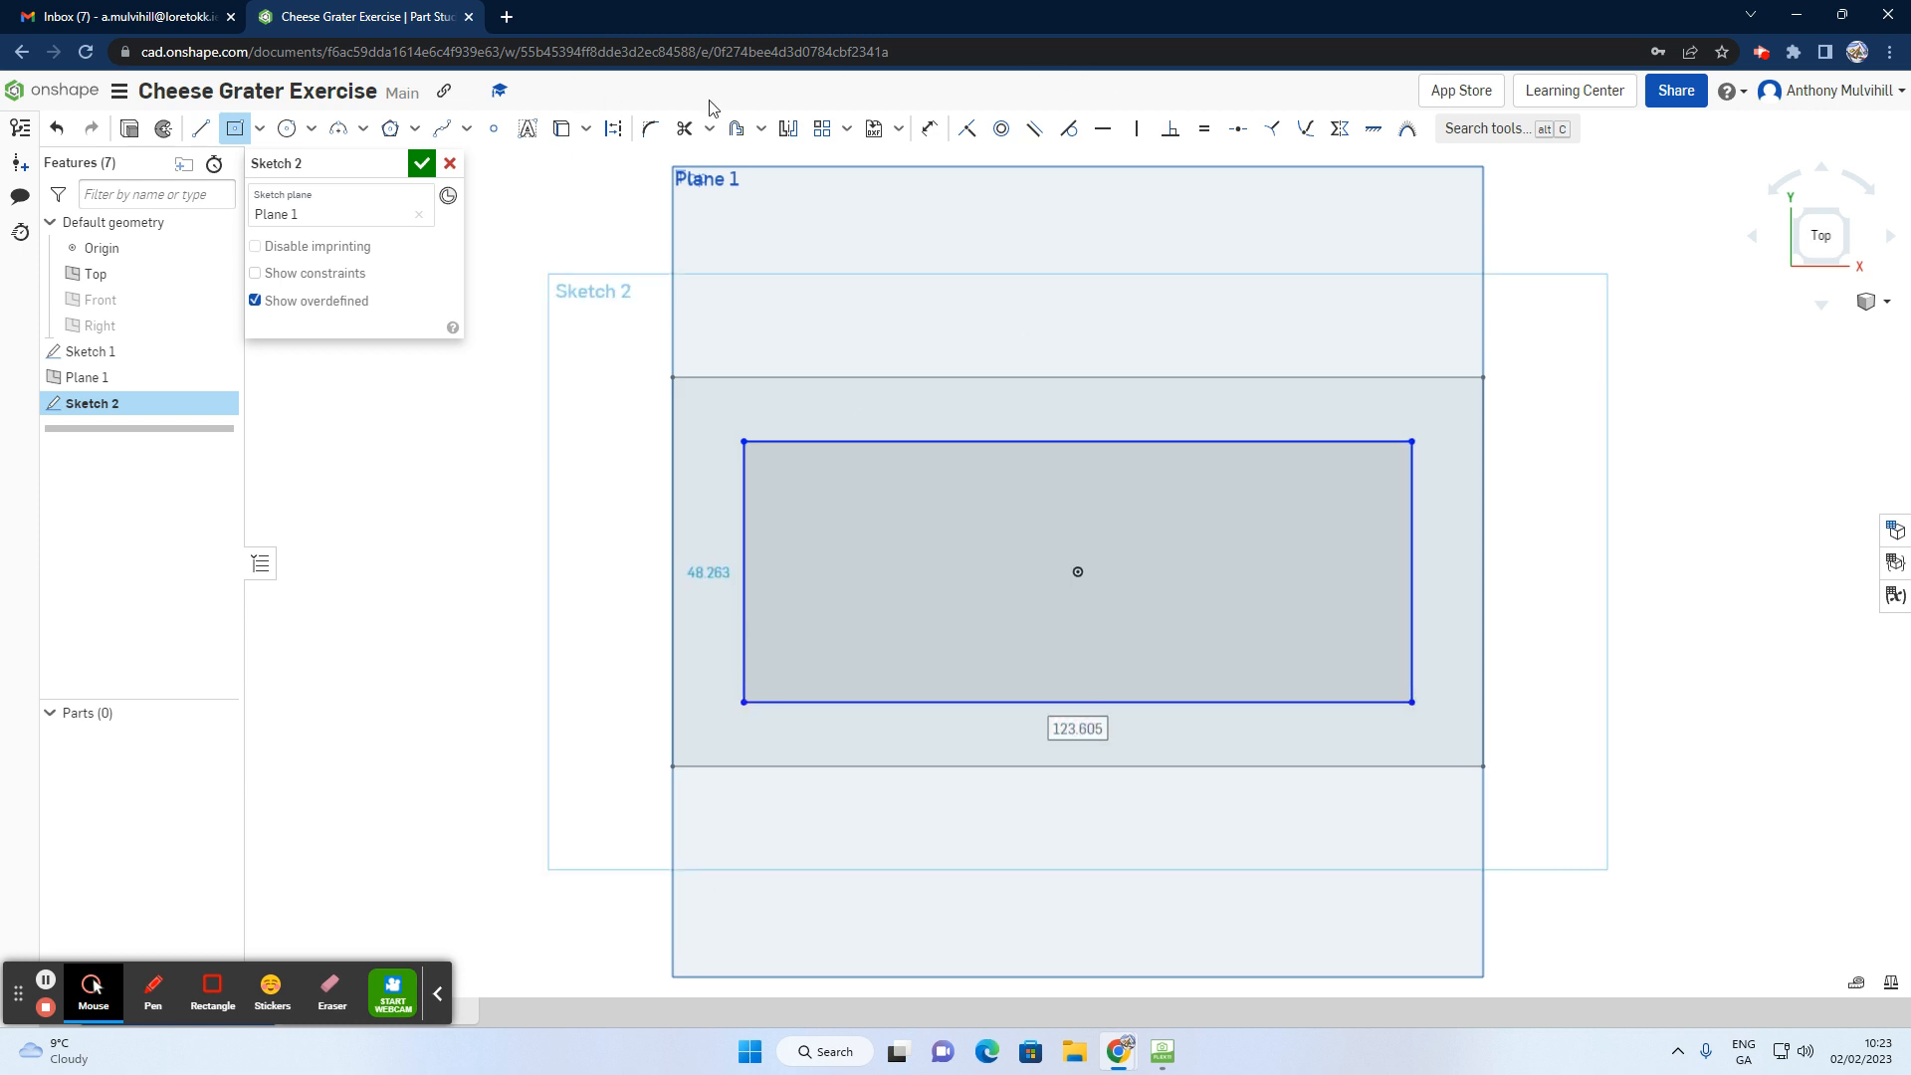
Step: Dimension the gap between the left sides of the new rectangle and the base rectangle as 15 mm
{"action": "left_click", "coordinate": [927, 133]}
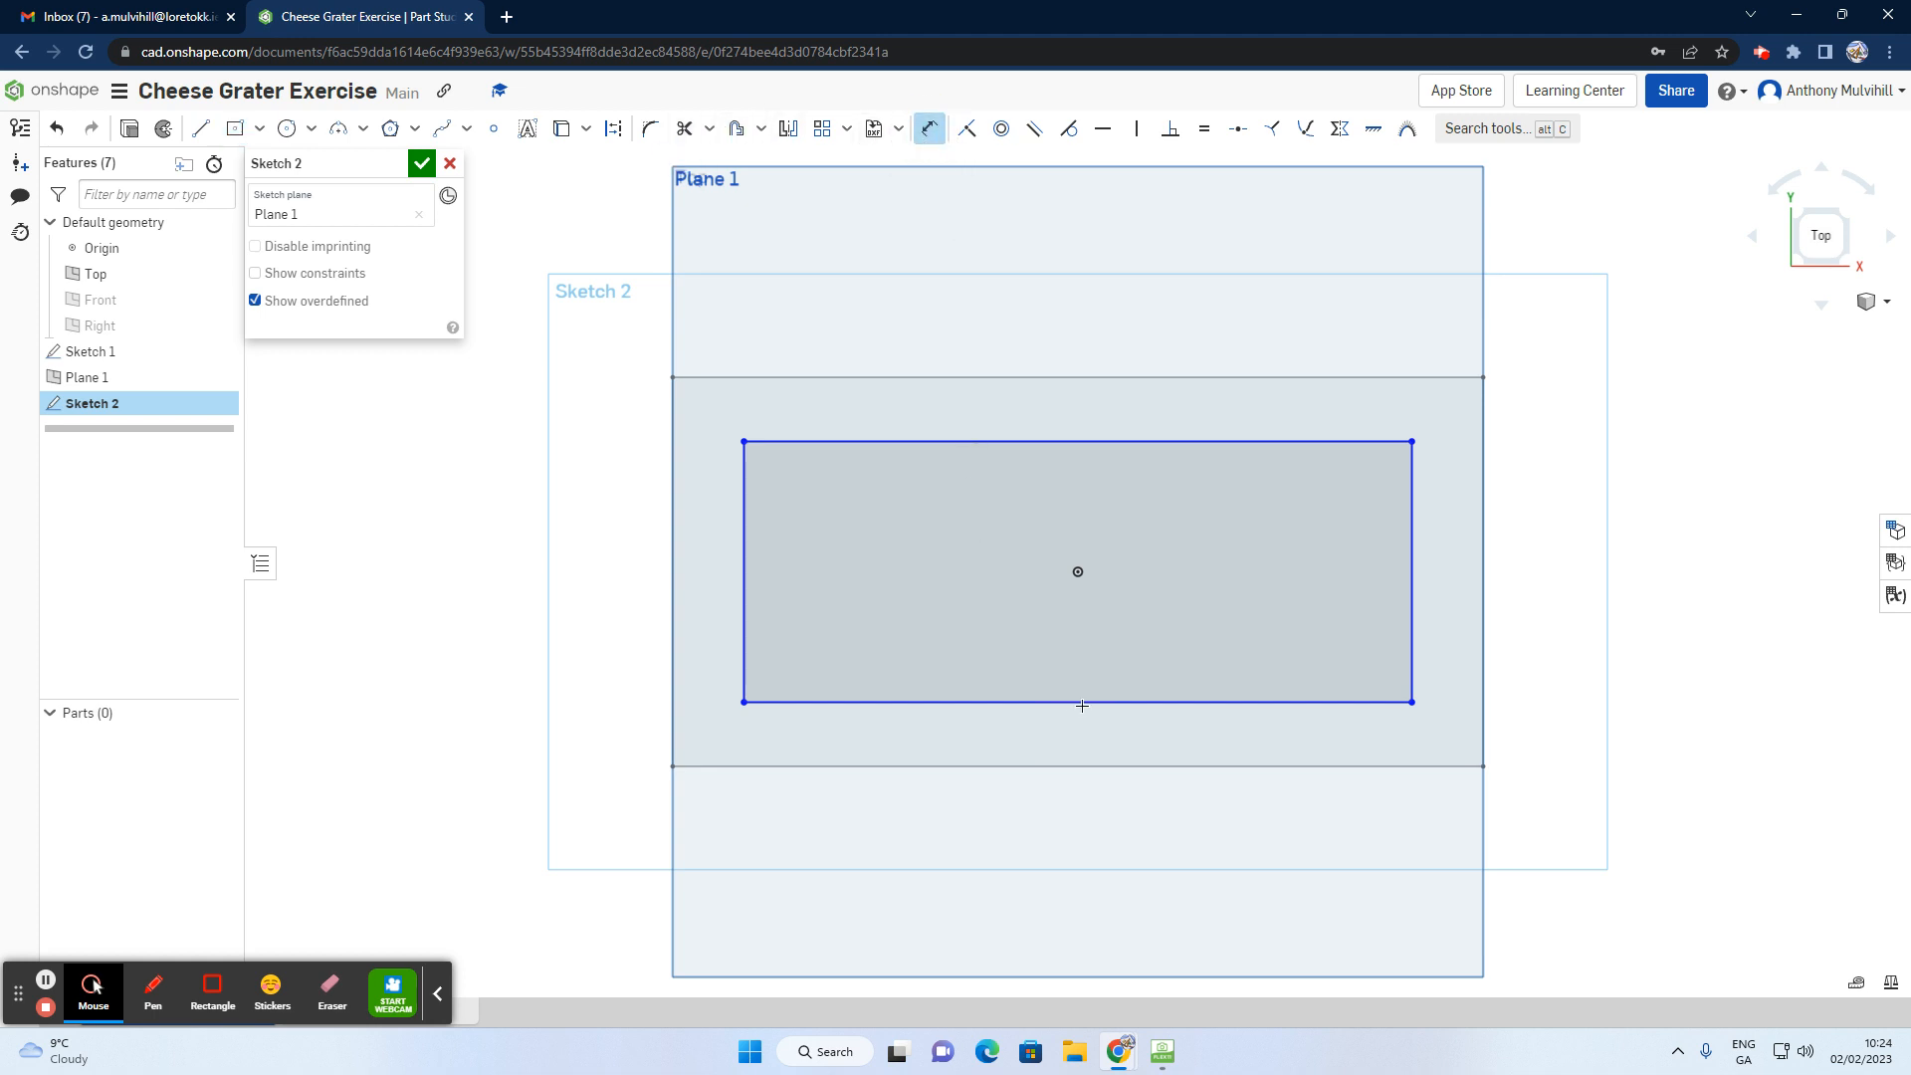
{"action": "left_click", "coordinate": [745, 586]}
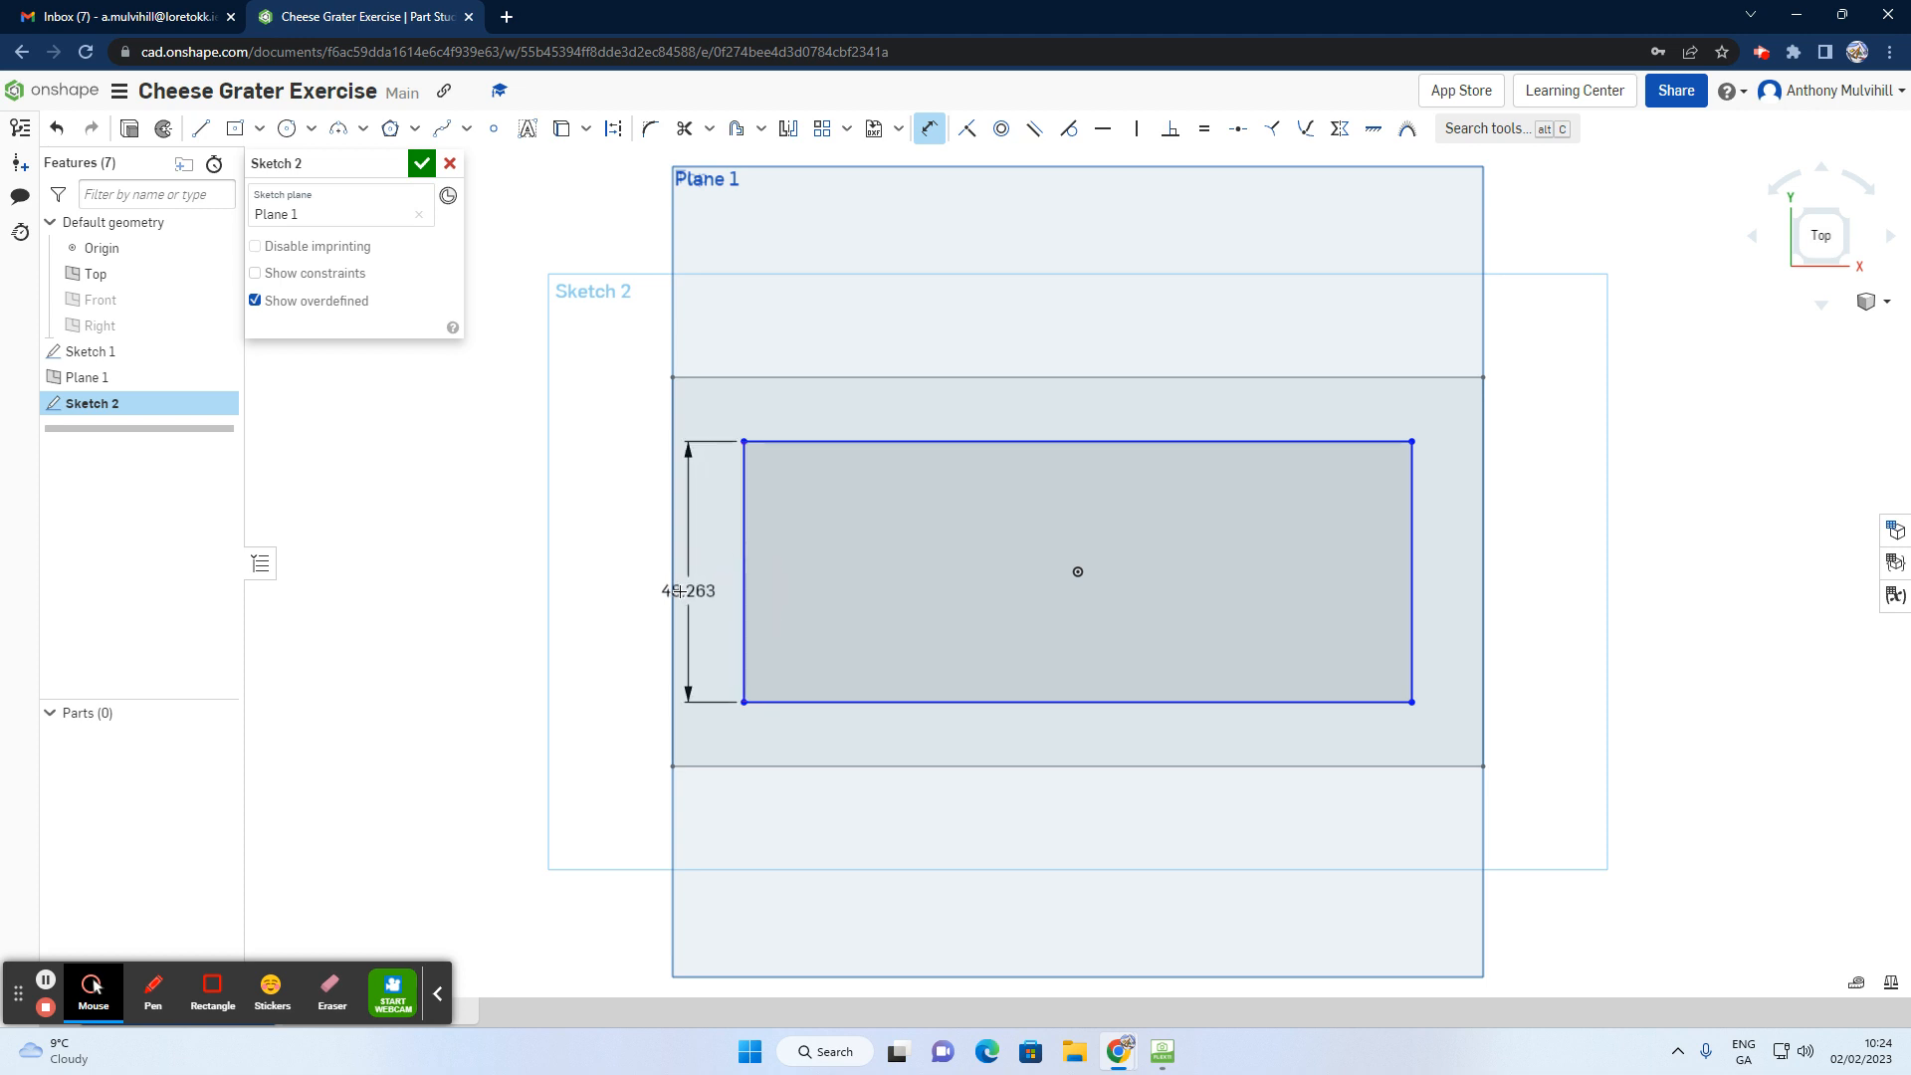
{"action": "left_click", "coordinate": [671, 589]}
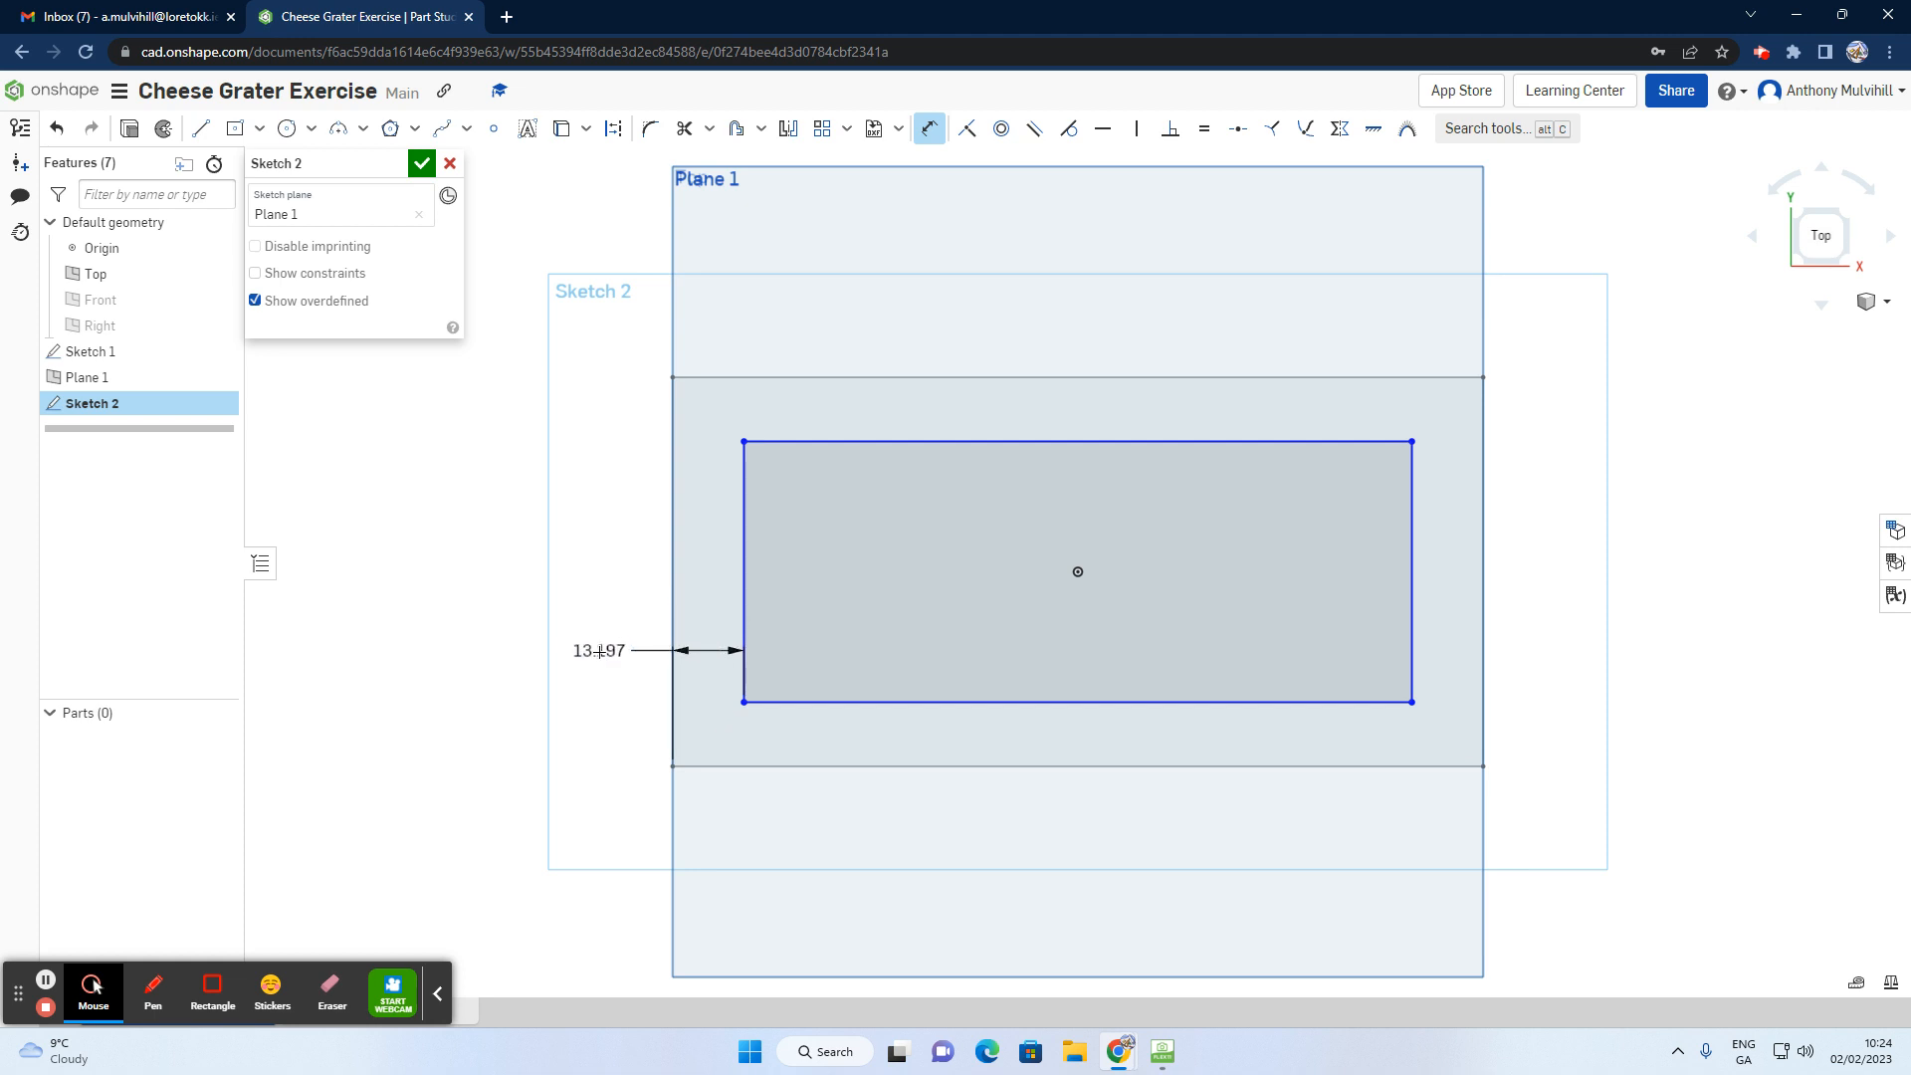
{"action": "left_click", "coordinate": [600, 653]}
{"action": "key", "text": "BackSpace"}
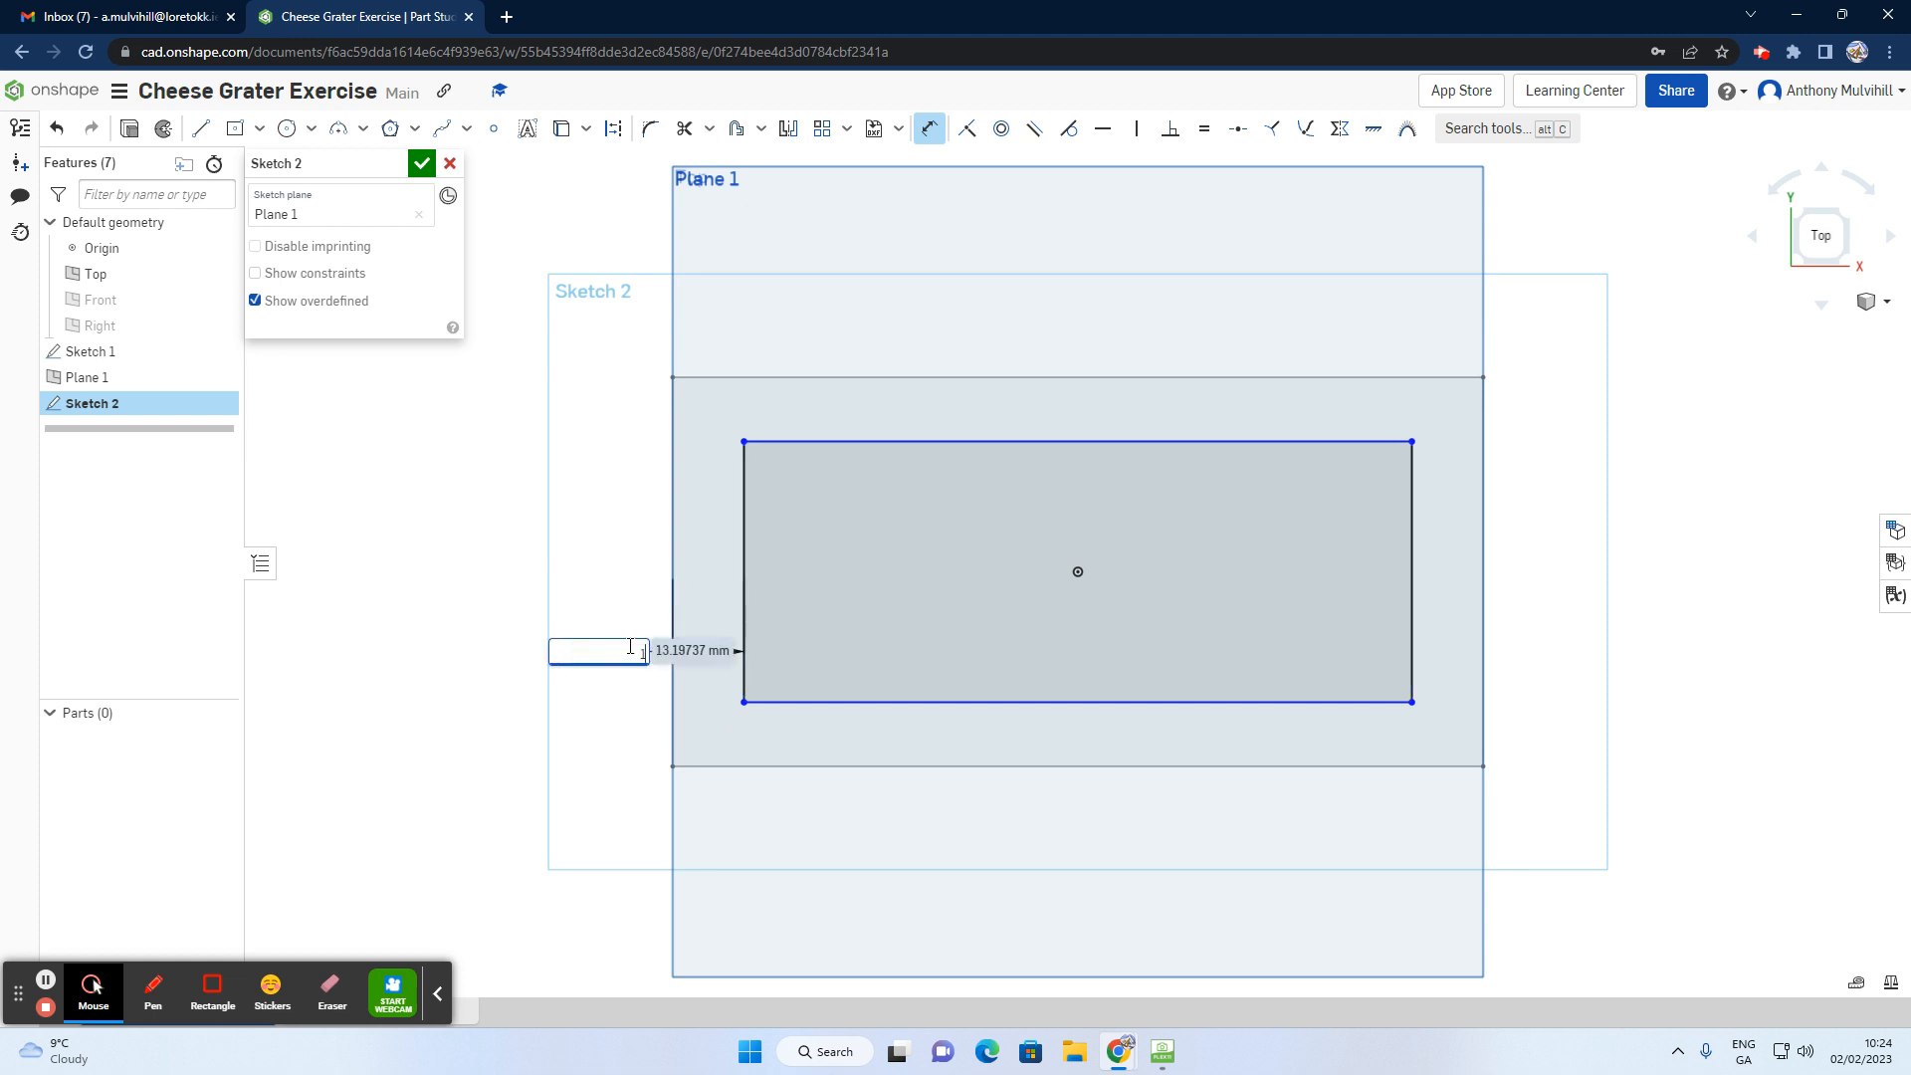
{"action": "type", "text": "15"}
{"action": "key", "text": "Return"}
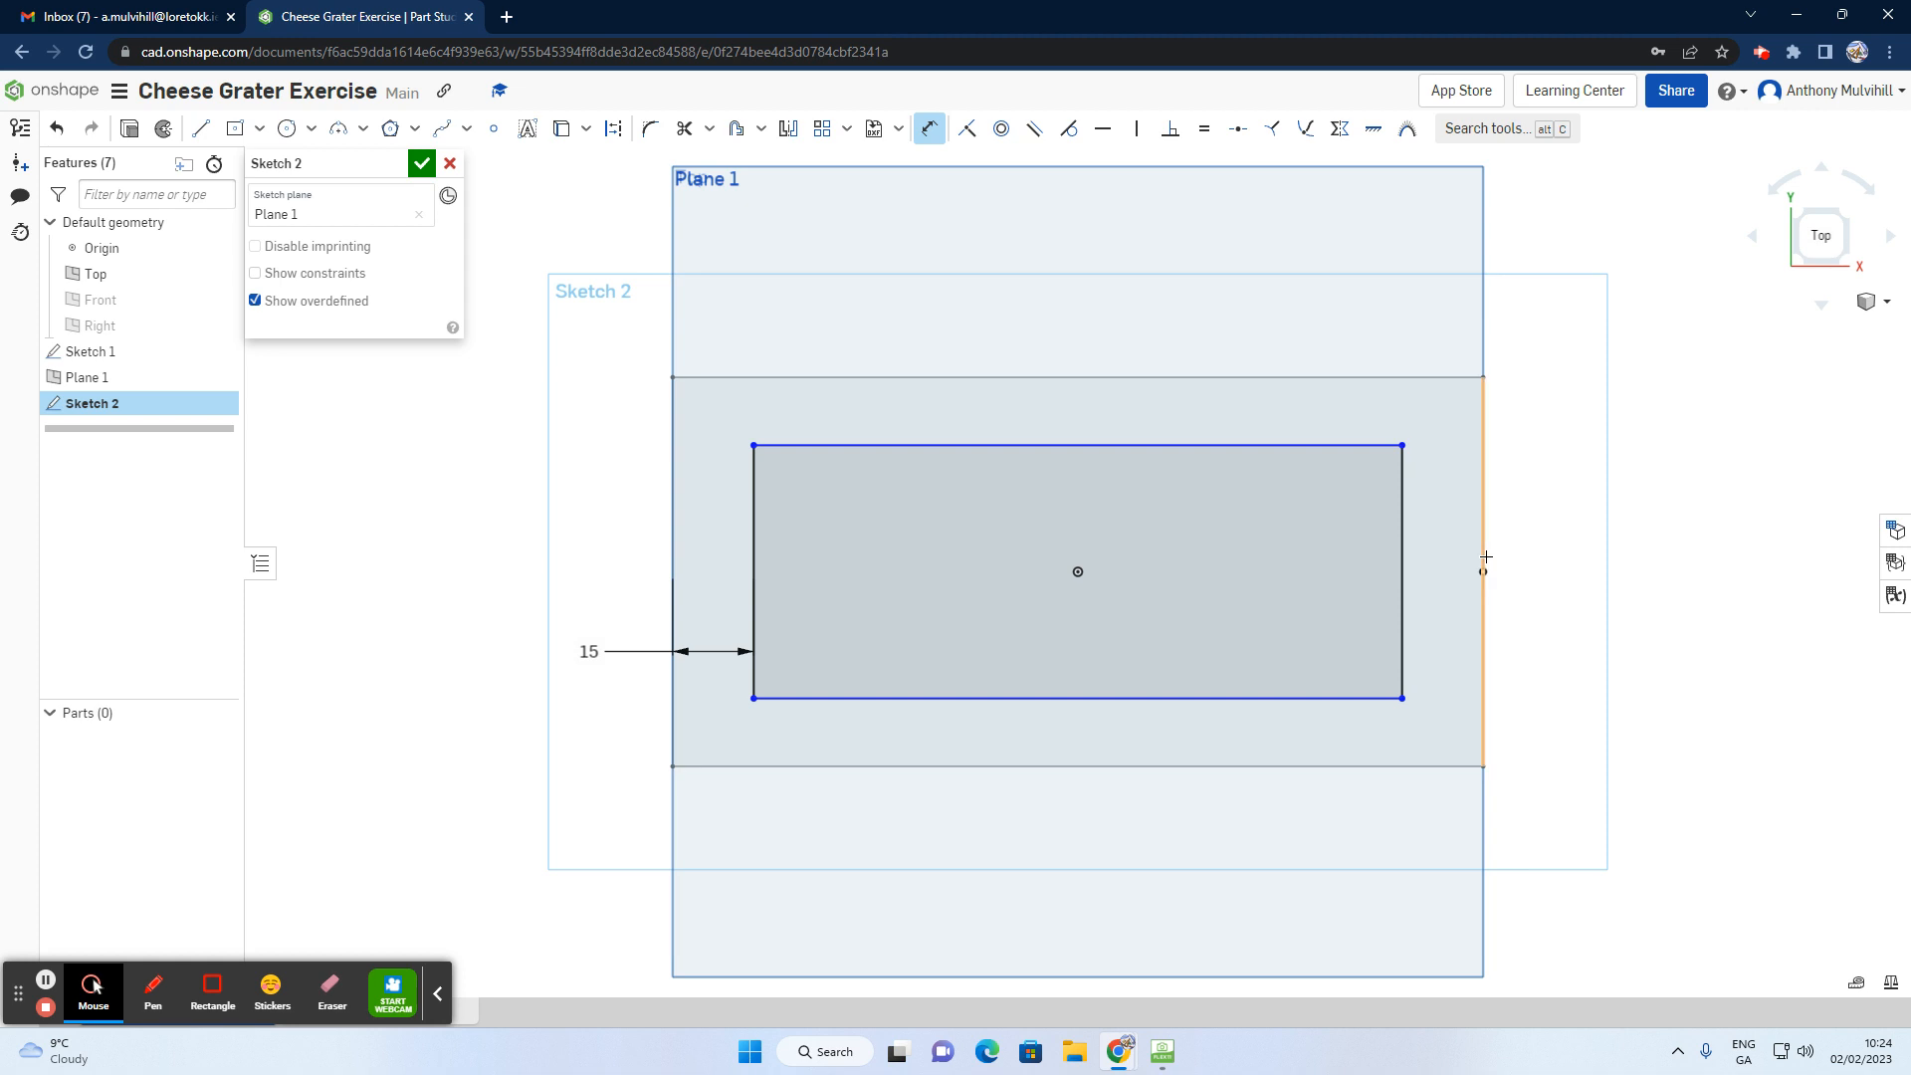
Step: Dimension the upper rectangle's short side as 42 mm, and finish the sketch
{"action": "left_click", "coordinate": [1401, 581]}
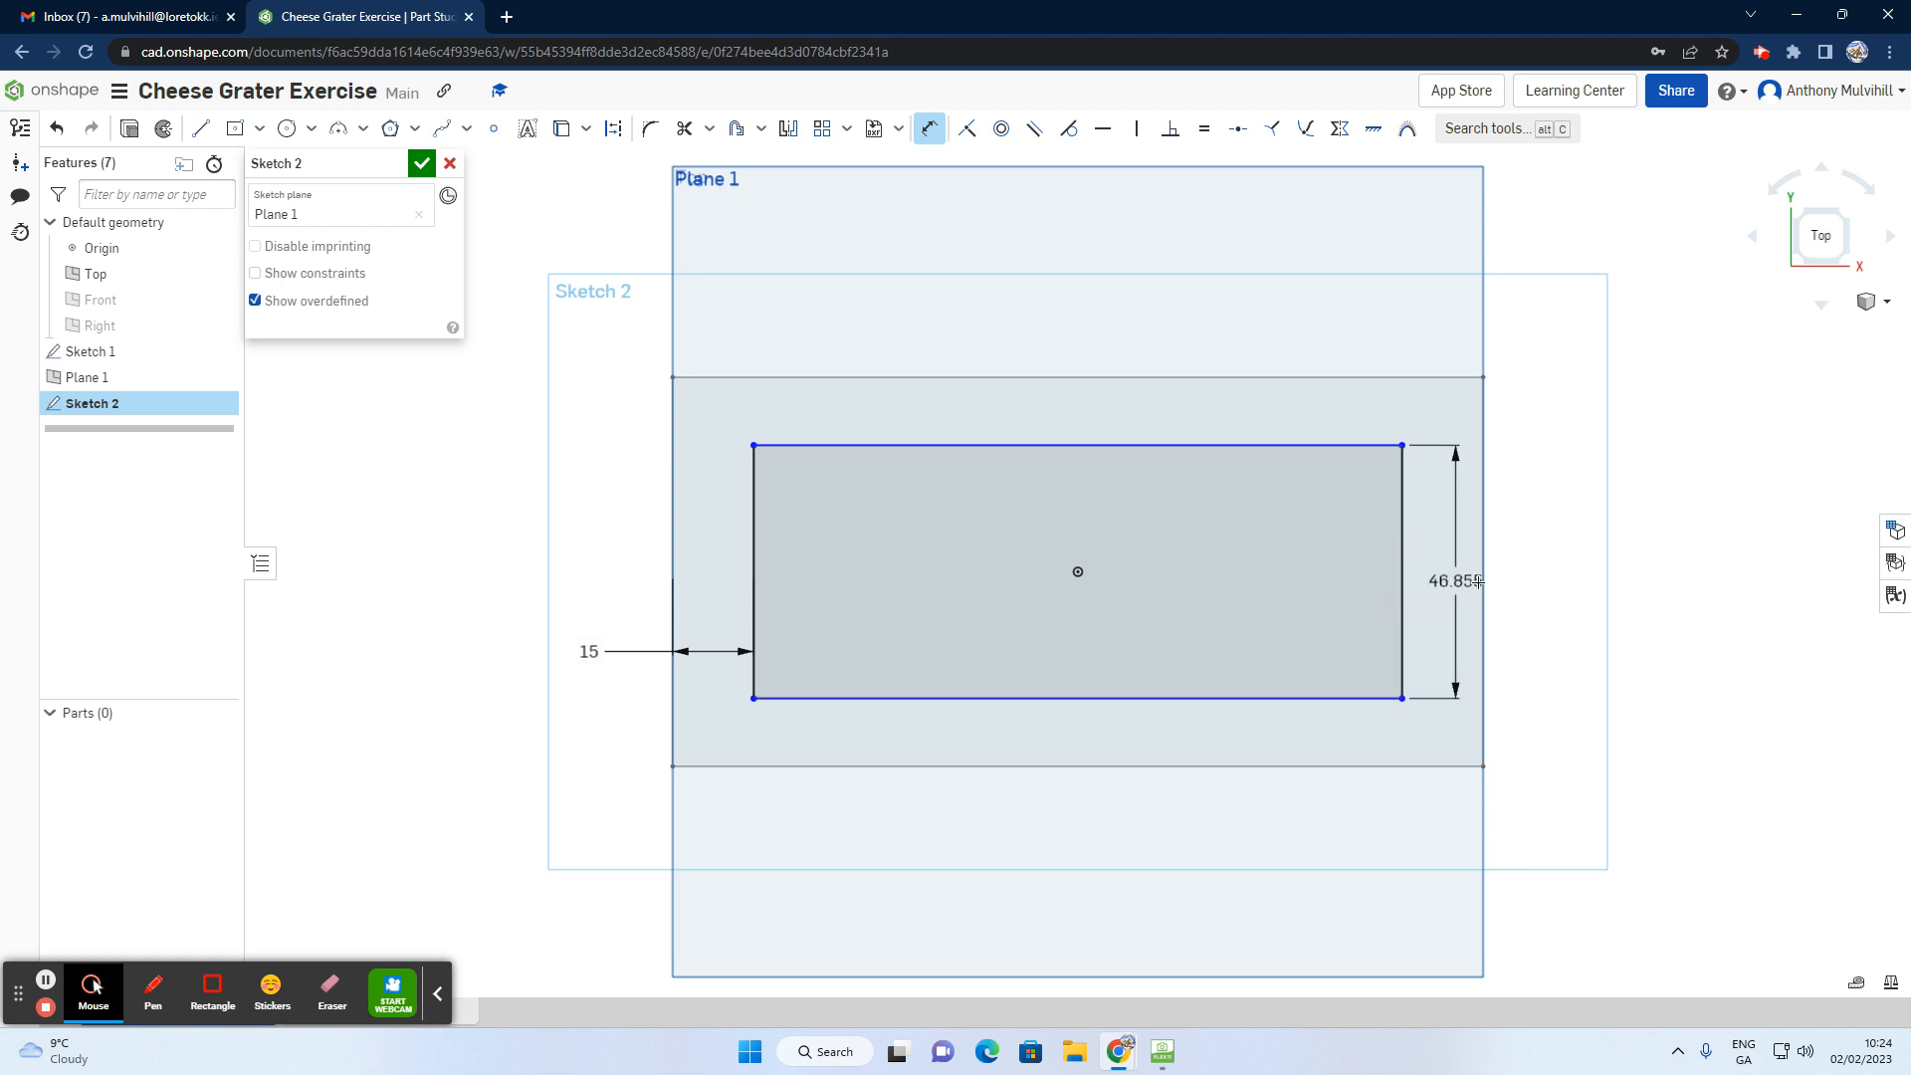
{"action": "left_click", "coordinate": [1547, 585]}
{"action": "type", "text": "4"}
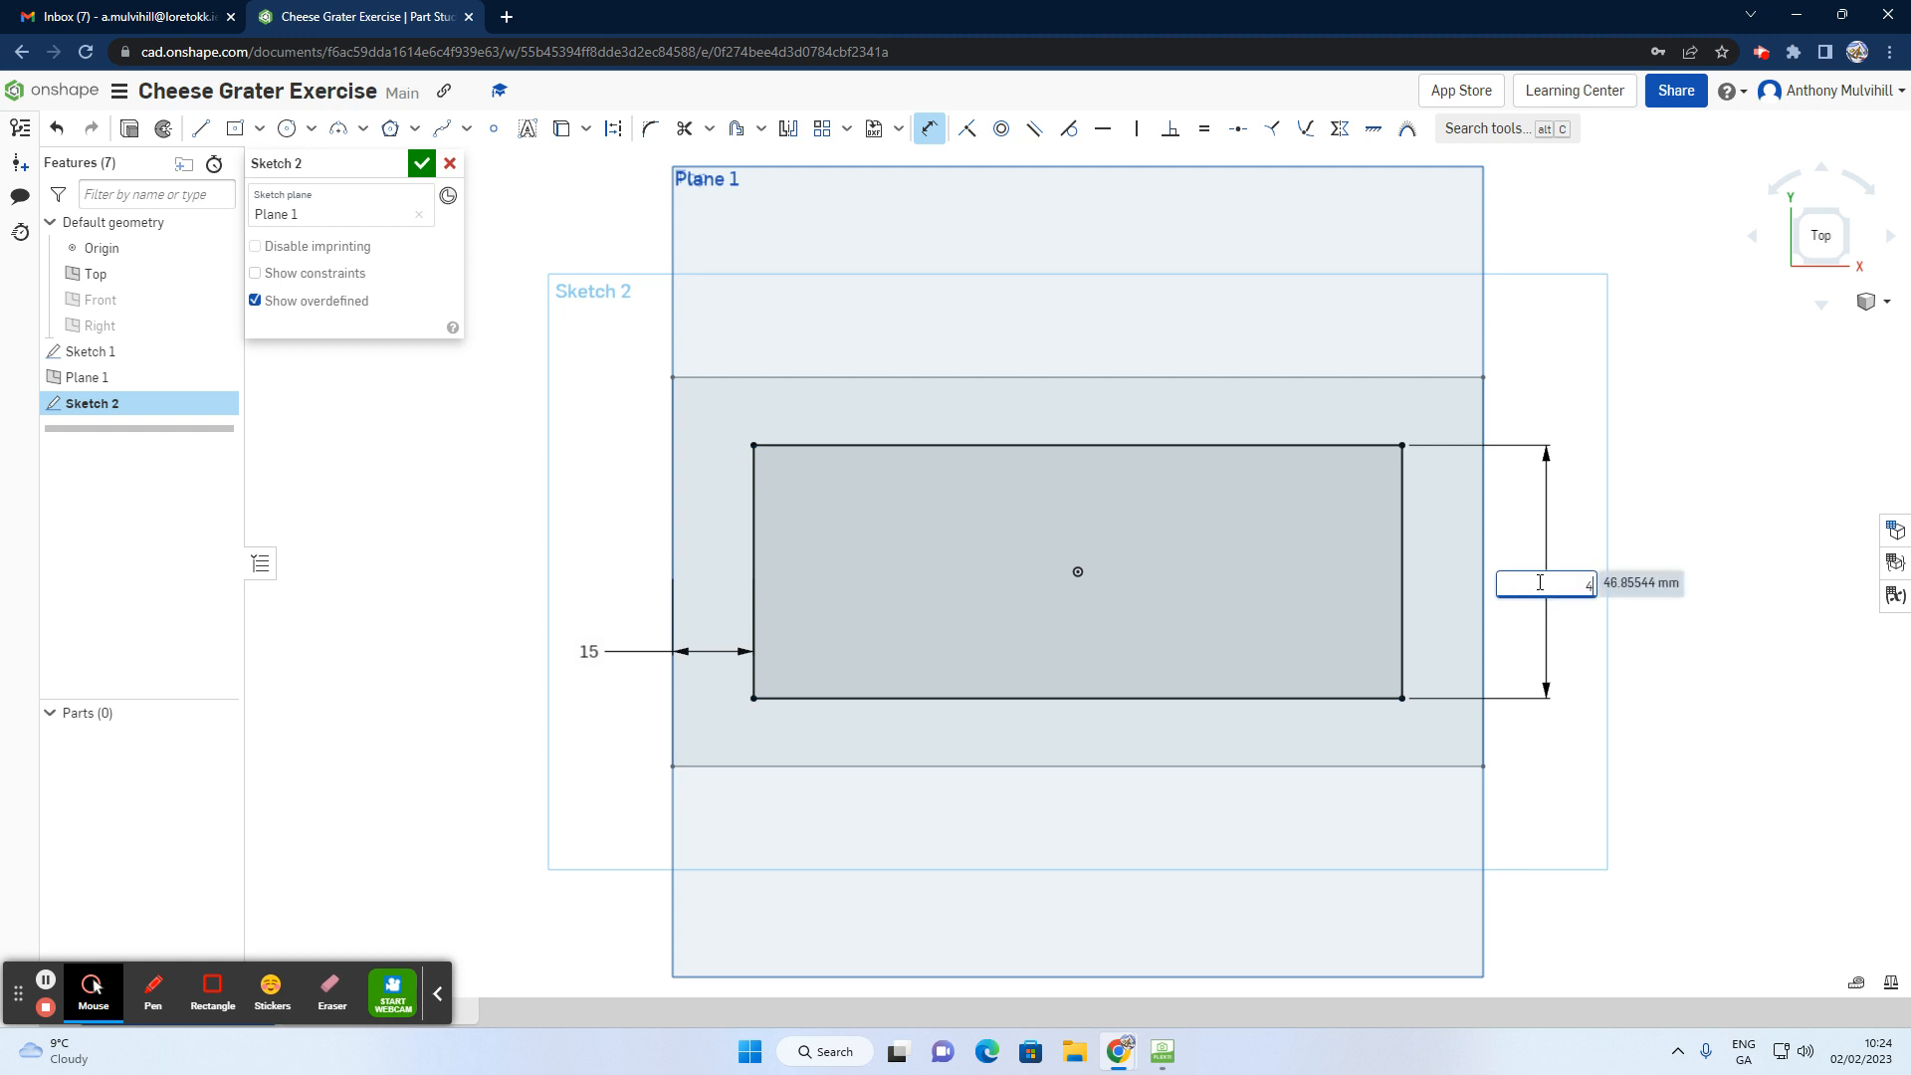
{"action": "type", "text": "2"}
{"action": "key", "text": "Return"}
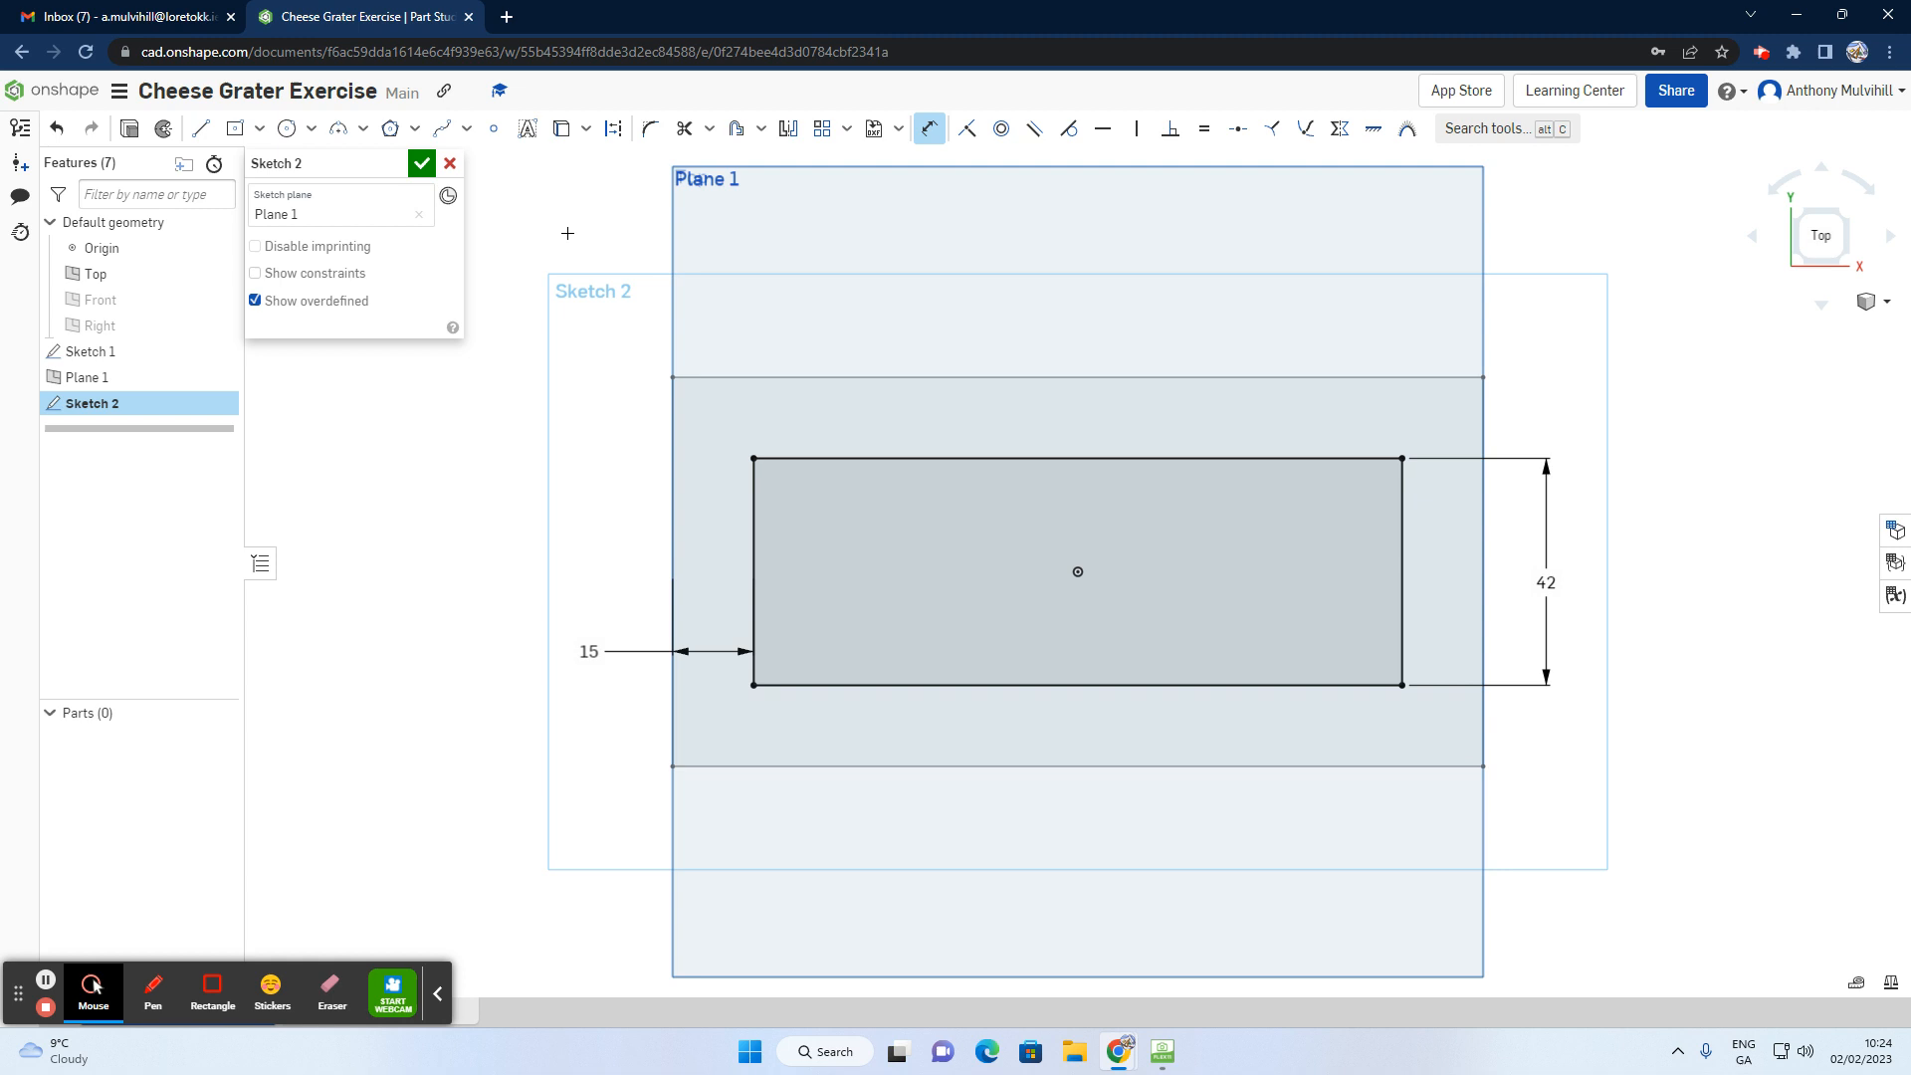
{"action": "left_click", "coordinate": [422, 164]}
{"action": "left_click", "coordinate": [1842, 264]}
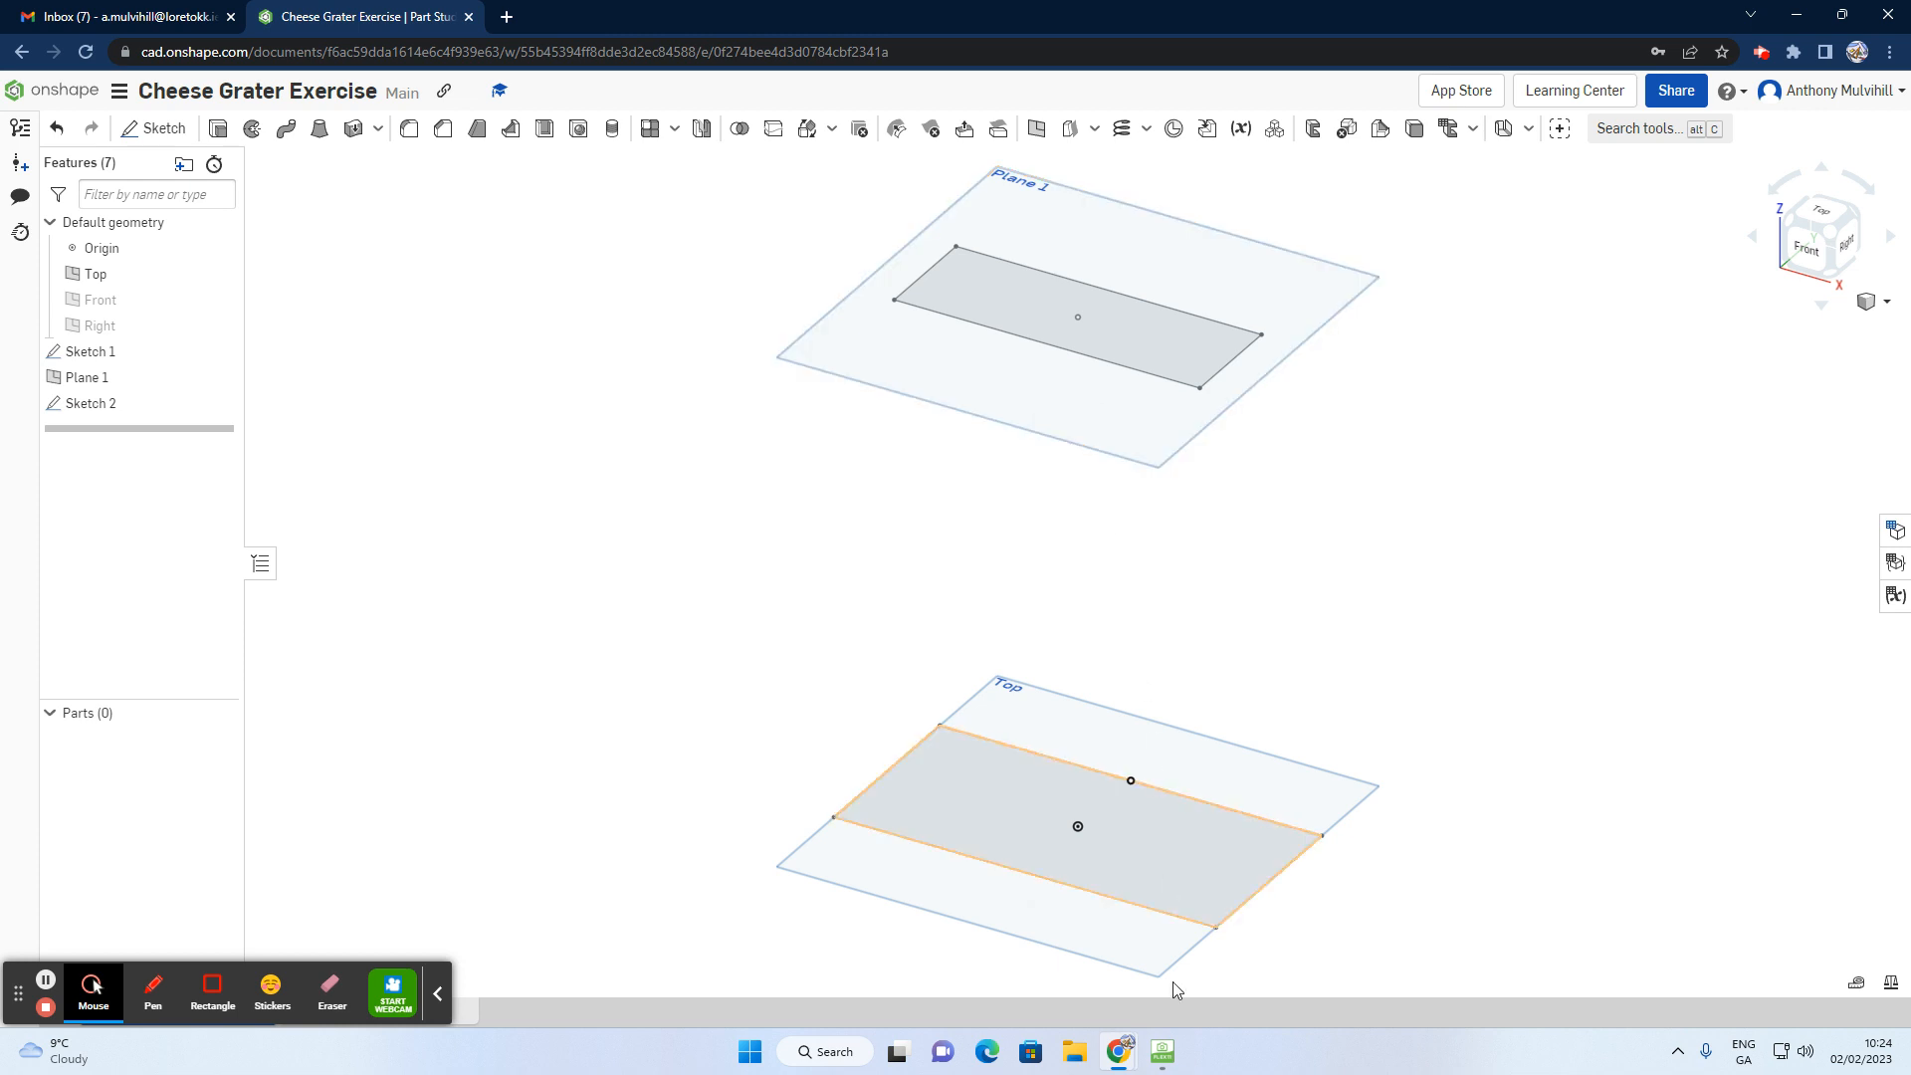
Step: Examine the two loft profiles marked on the exercise sheet in HoverCam, and return to the Onshape part studio
{"action": "left_click", "coordinate": [1166, 1051]}
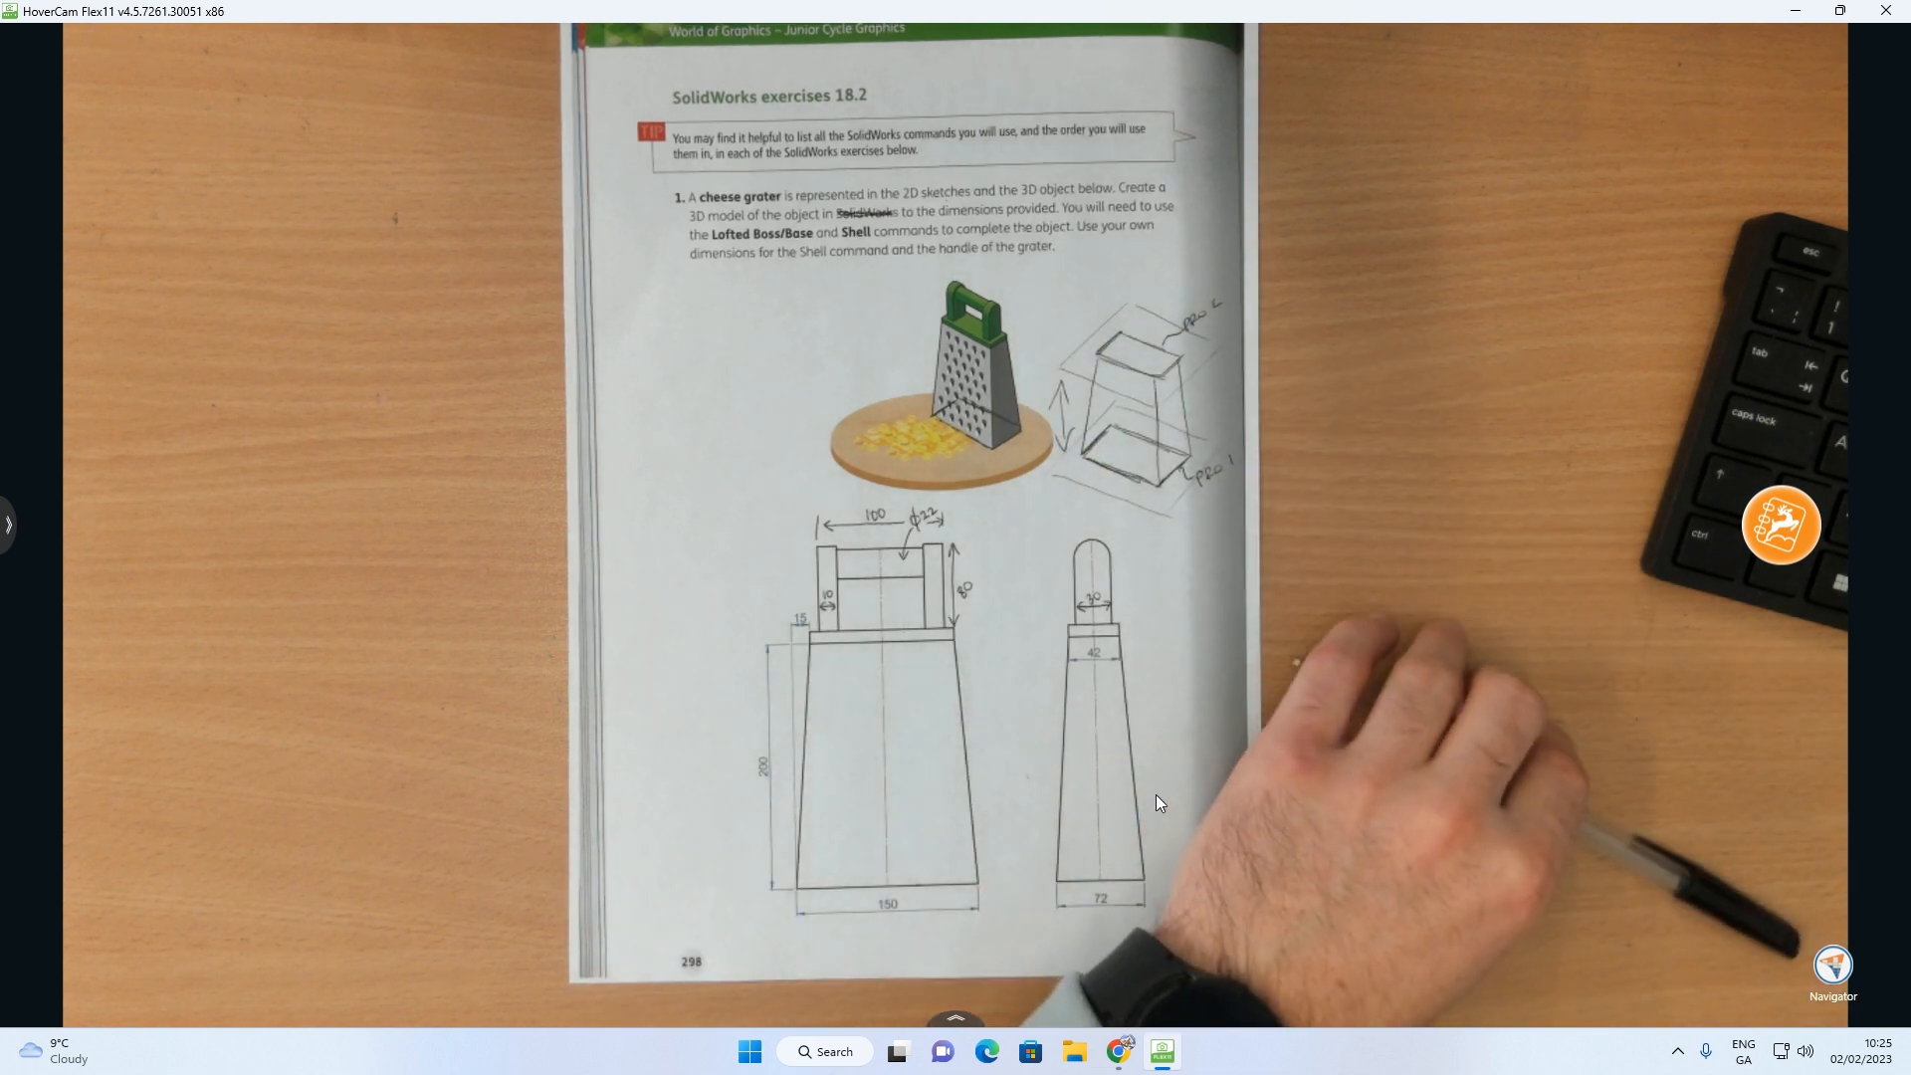
{"action": "mouse_move", "coordinate": [1118, 1050]}
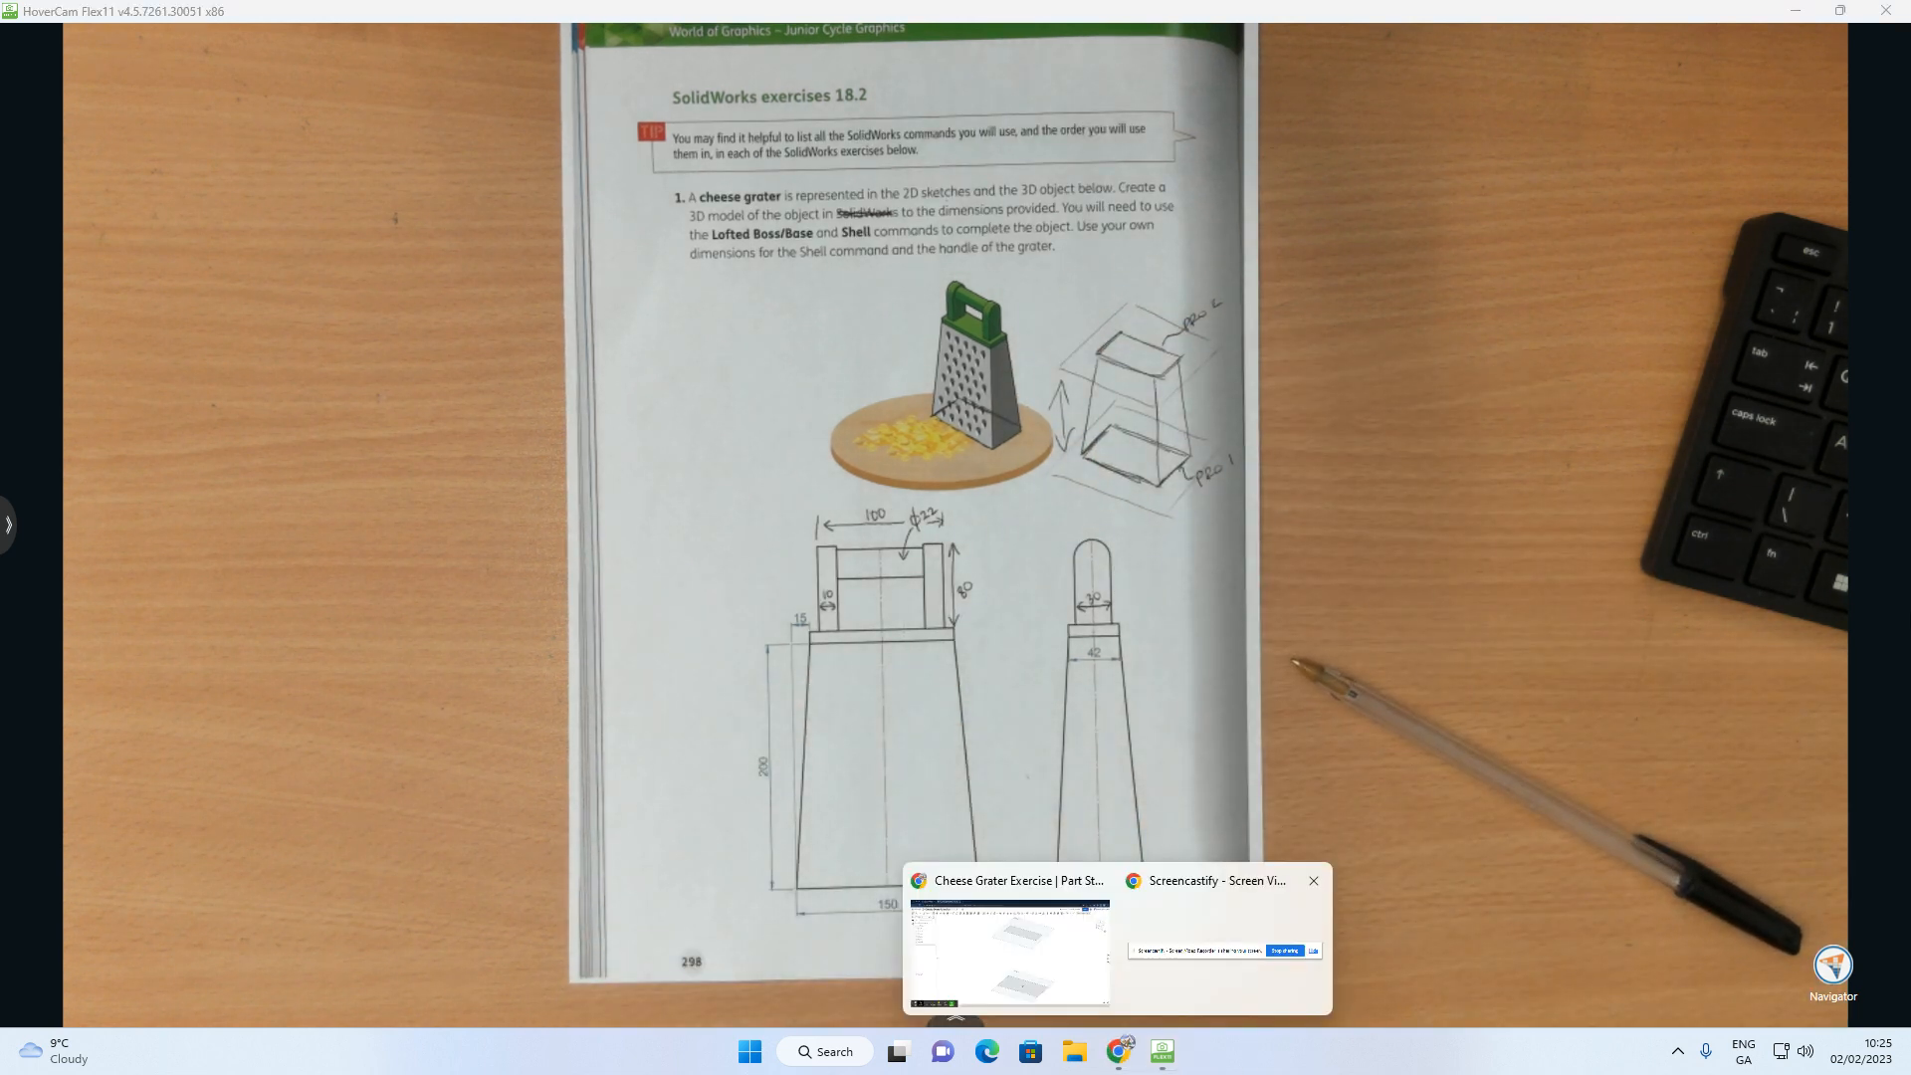
{"action": "left_click", "coordinate": [1062, 932]}
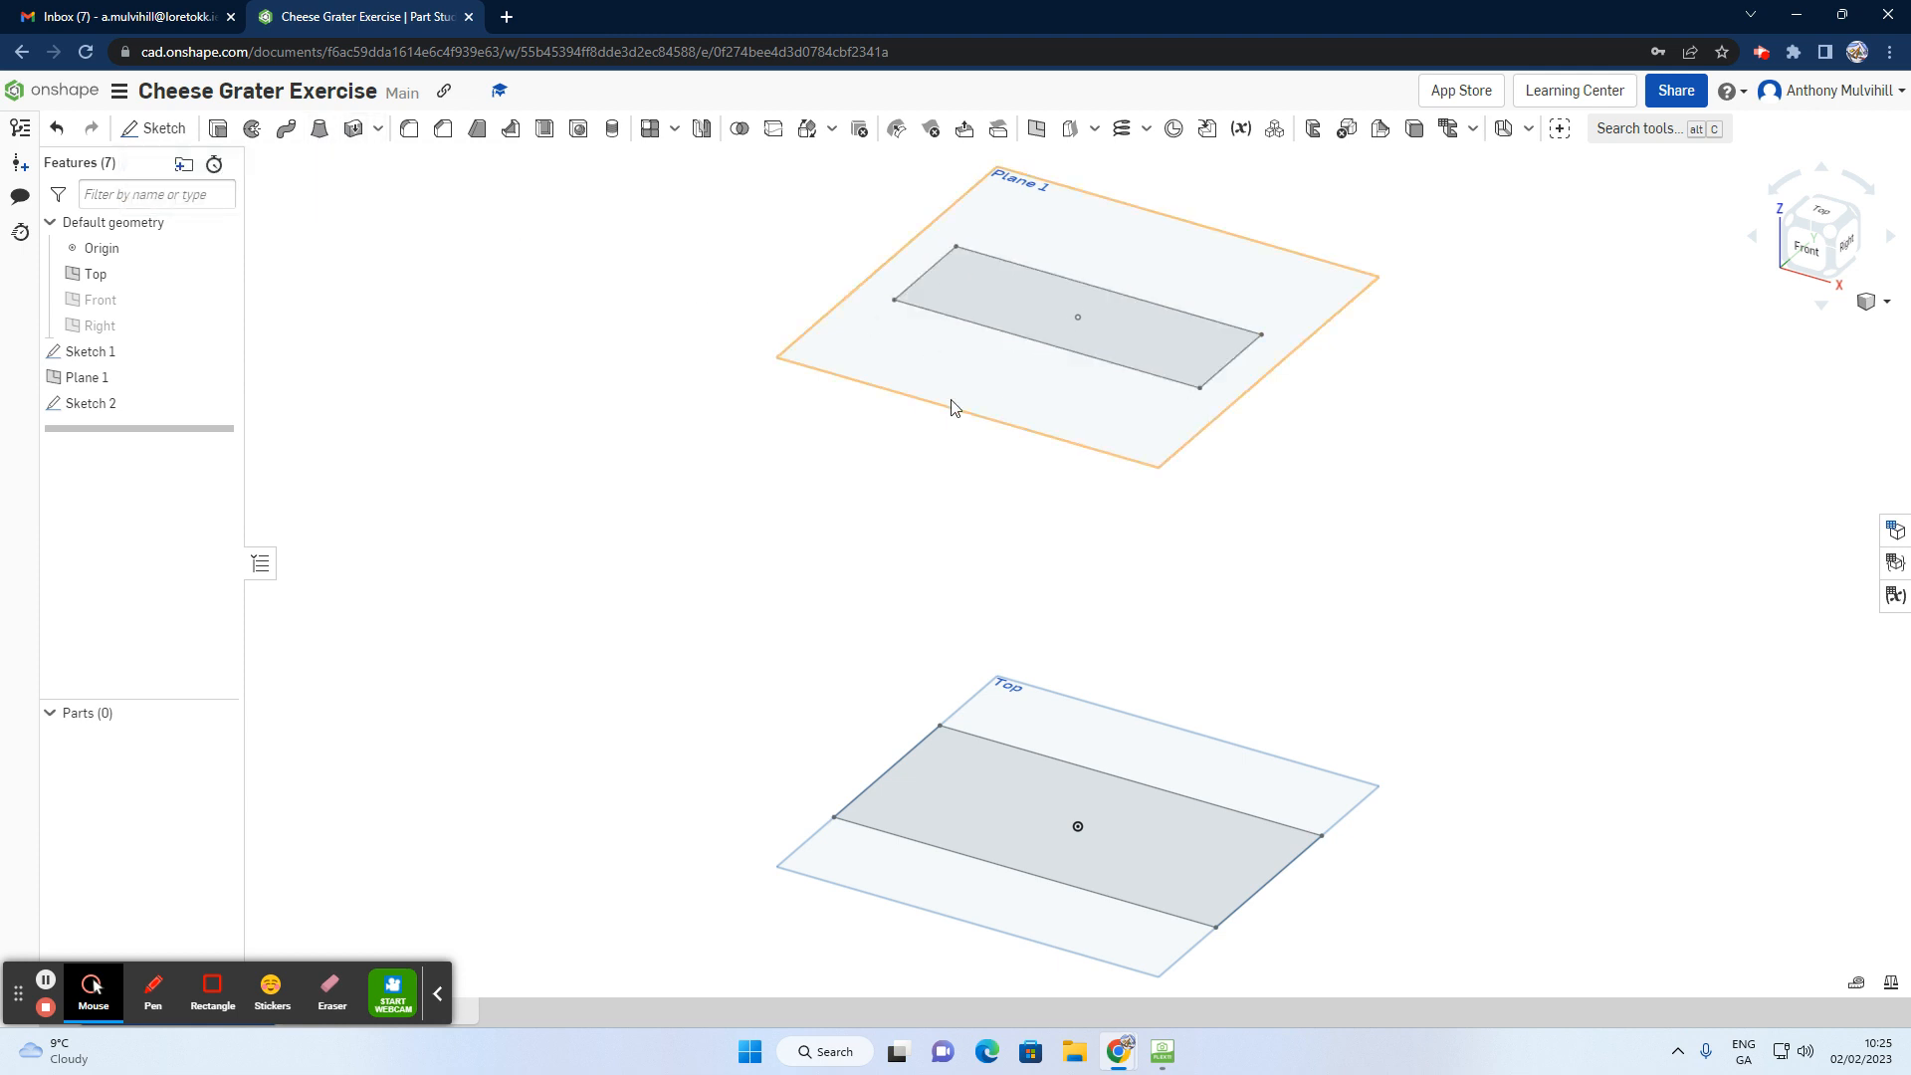
Step: Loft a new solid from the base rectangle to the smaller upper rectangle, with no end conditions
{"action": "left_click", "coordinate": [318, 133]}
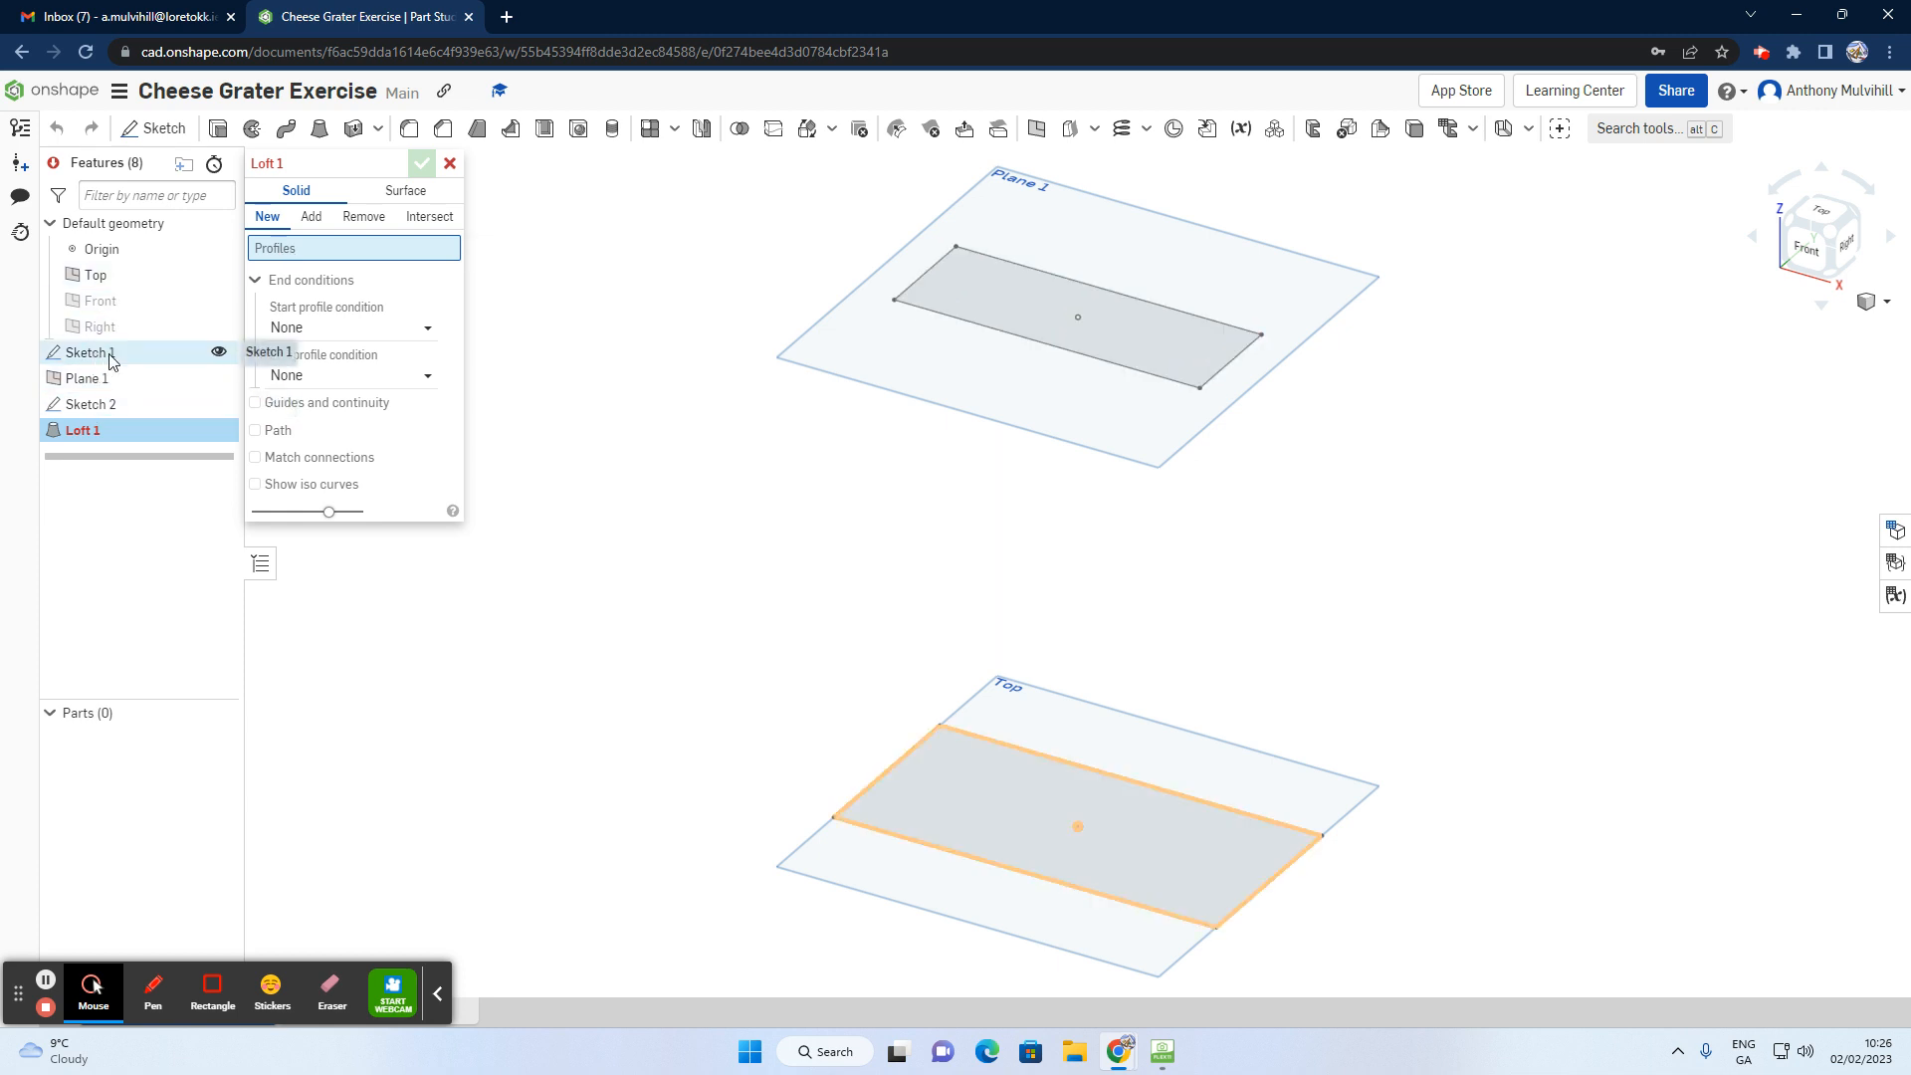
{"action": "left_click", "coordinate": [988, 797]}
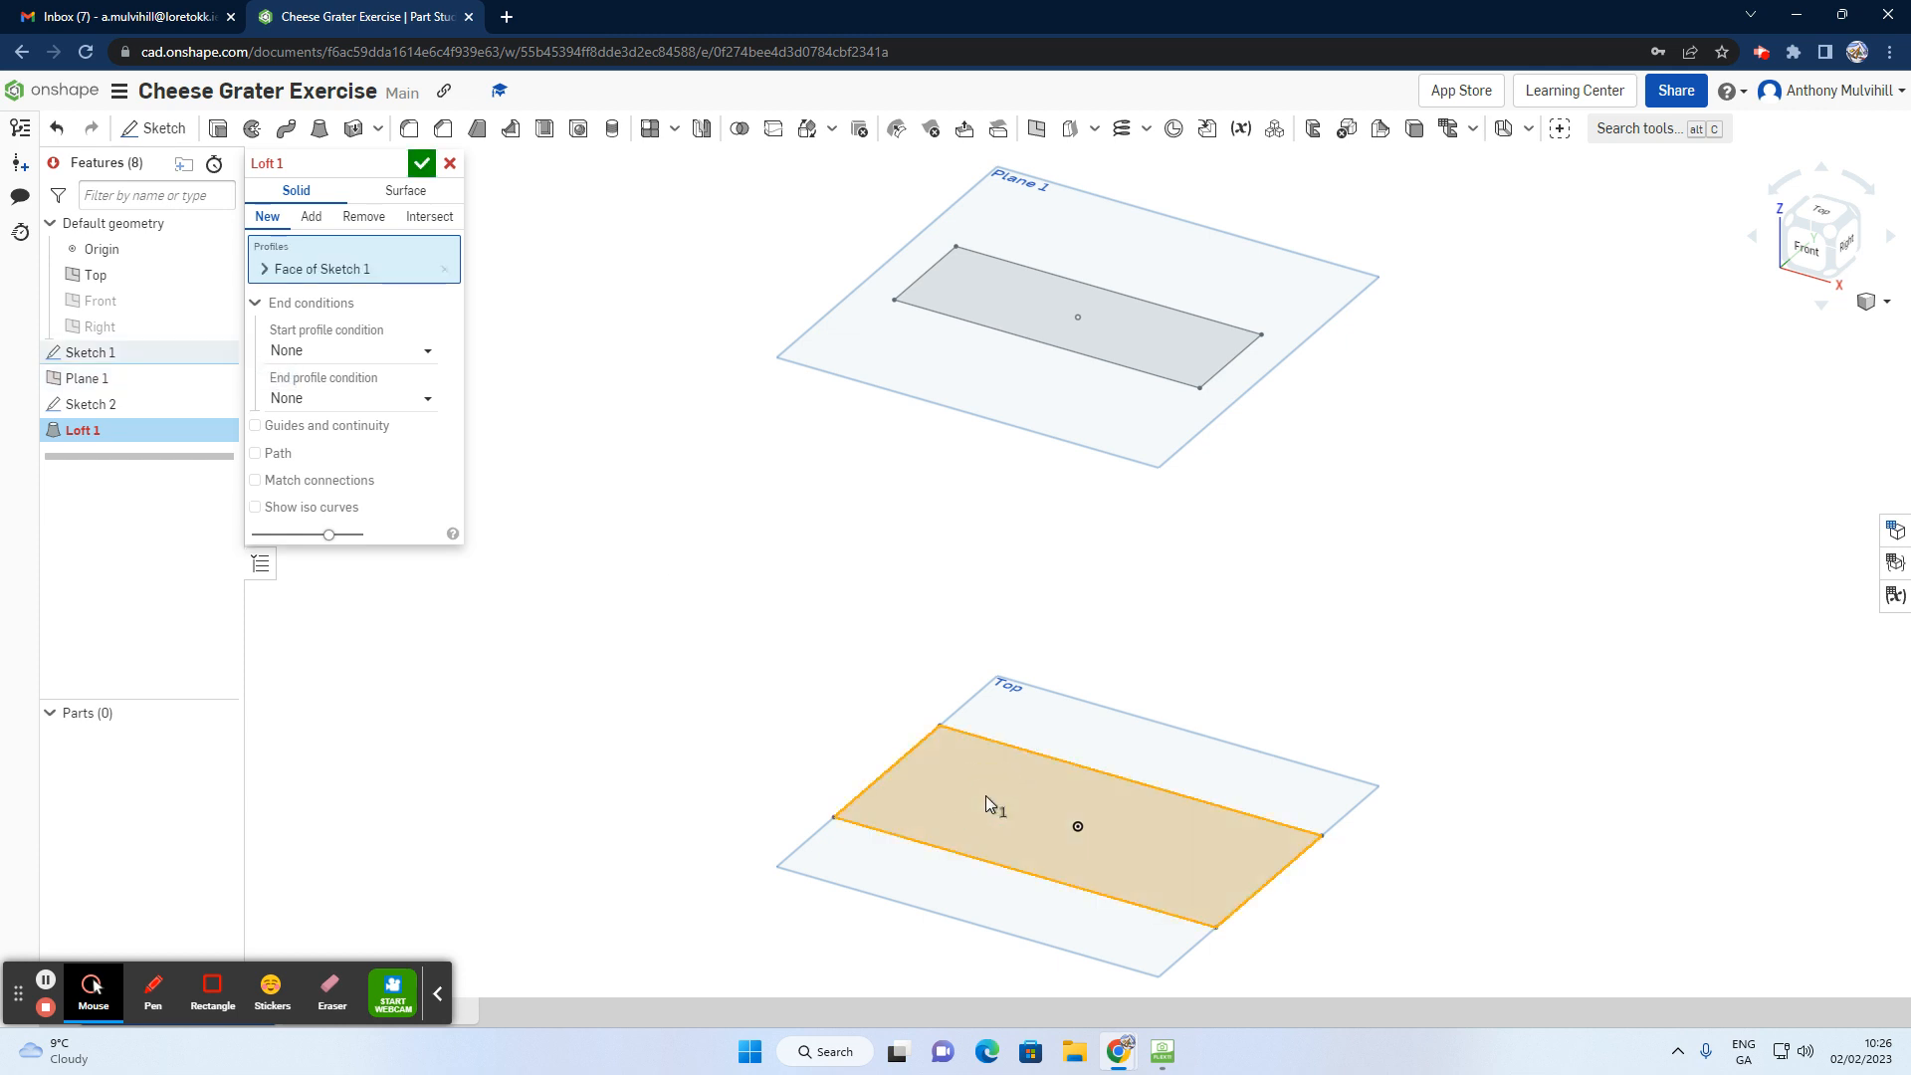
{"action": "left_click", "coordinate": [1017, 301]}
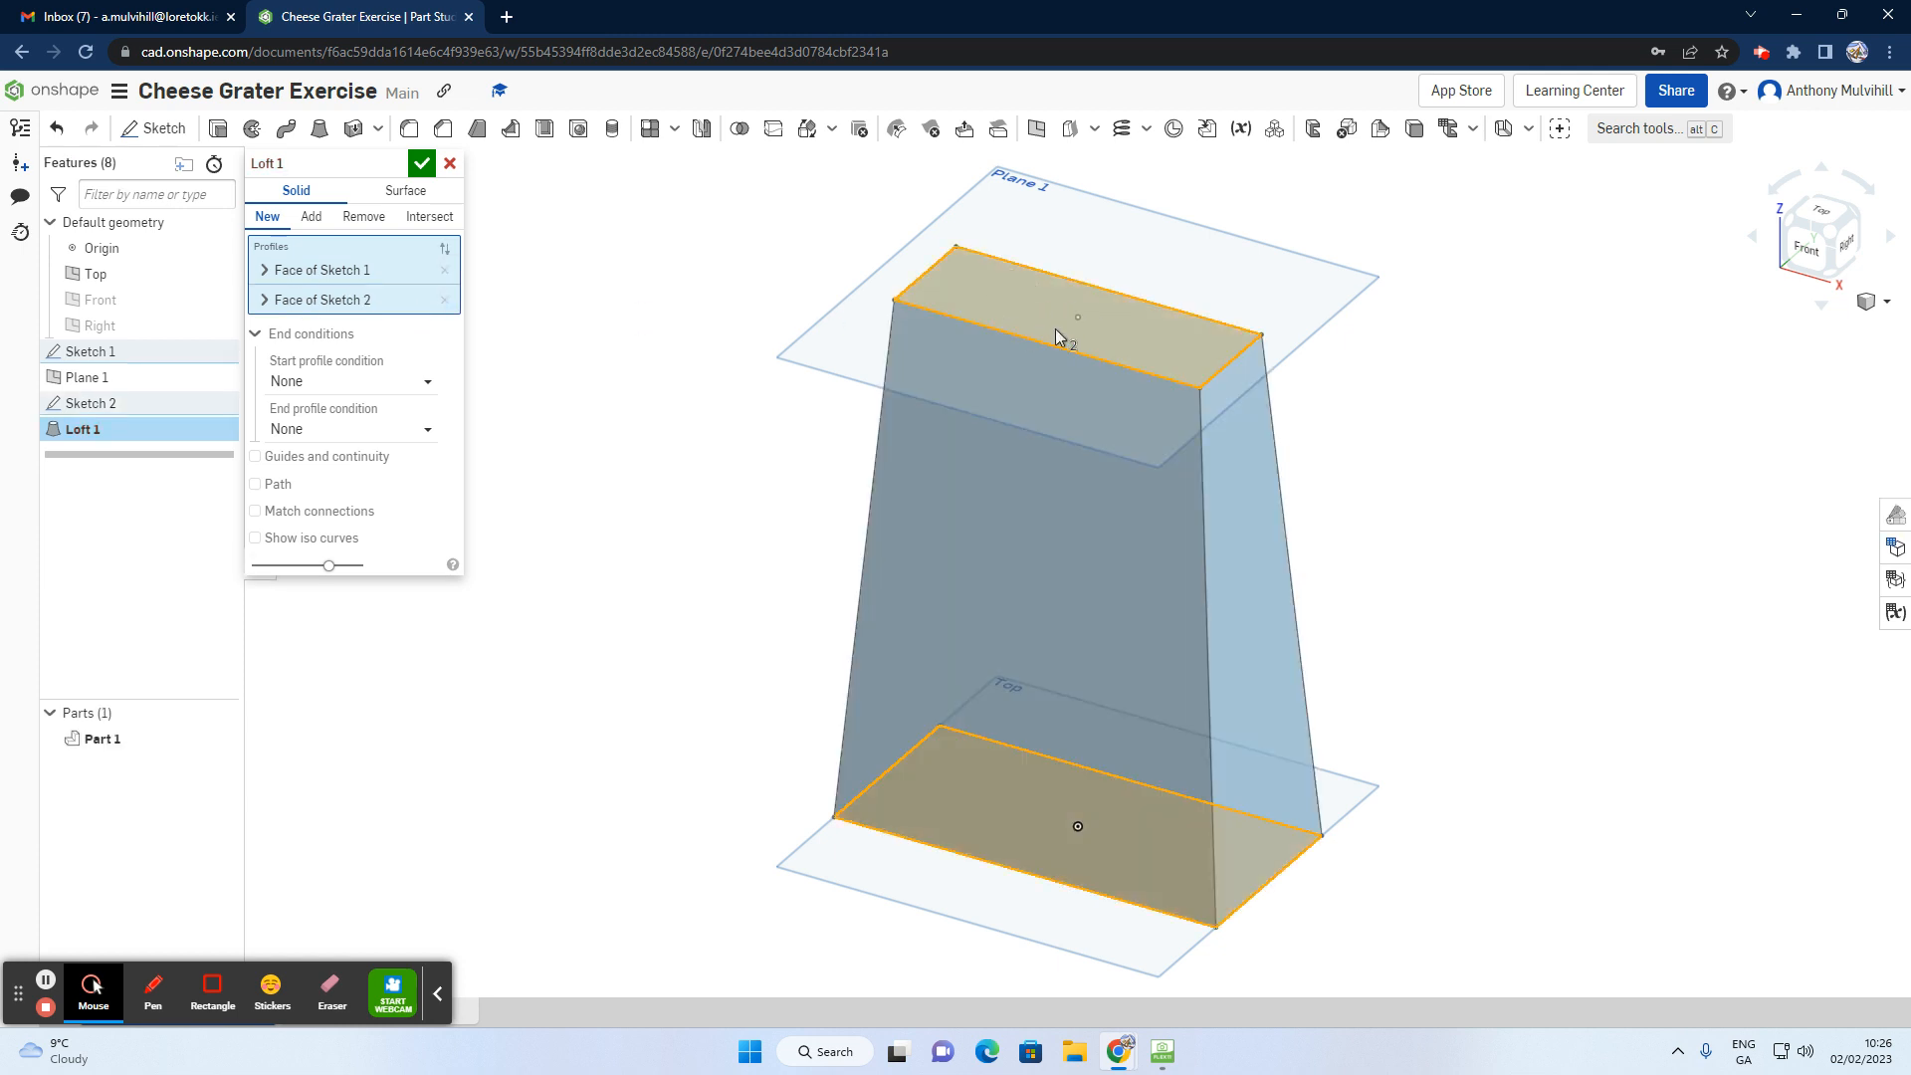
{"action": "right_click_drag", "start_coordinate": [1140, 468], "coordinate": [1165, 589]}
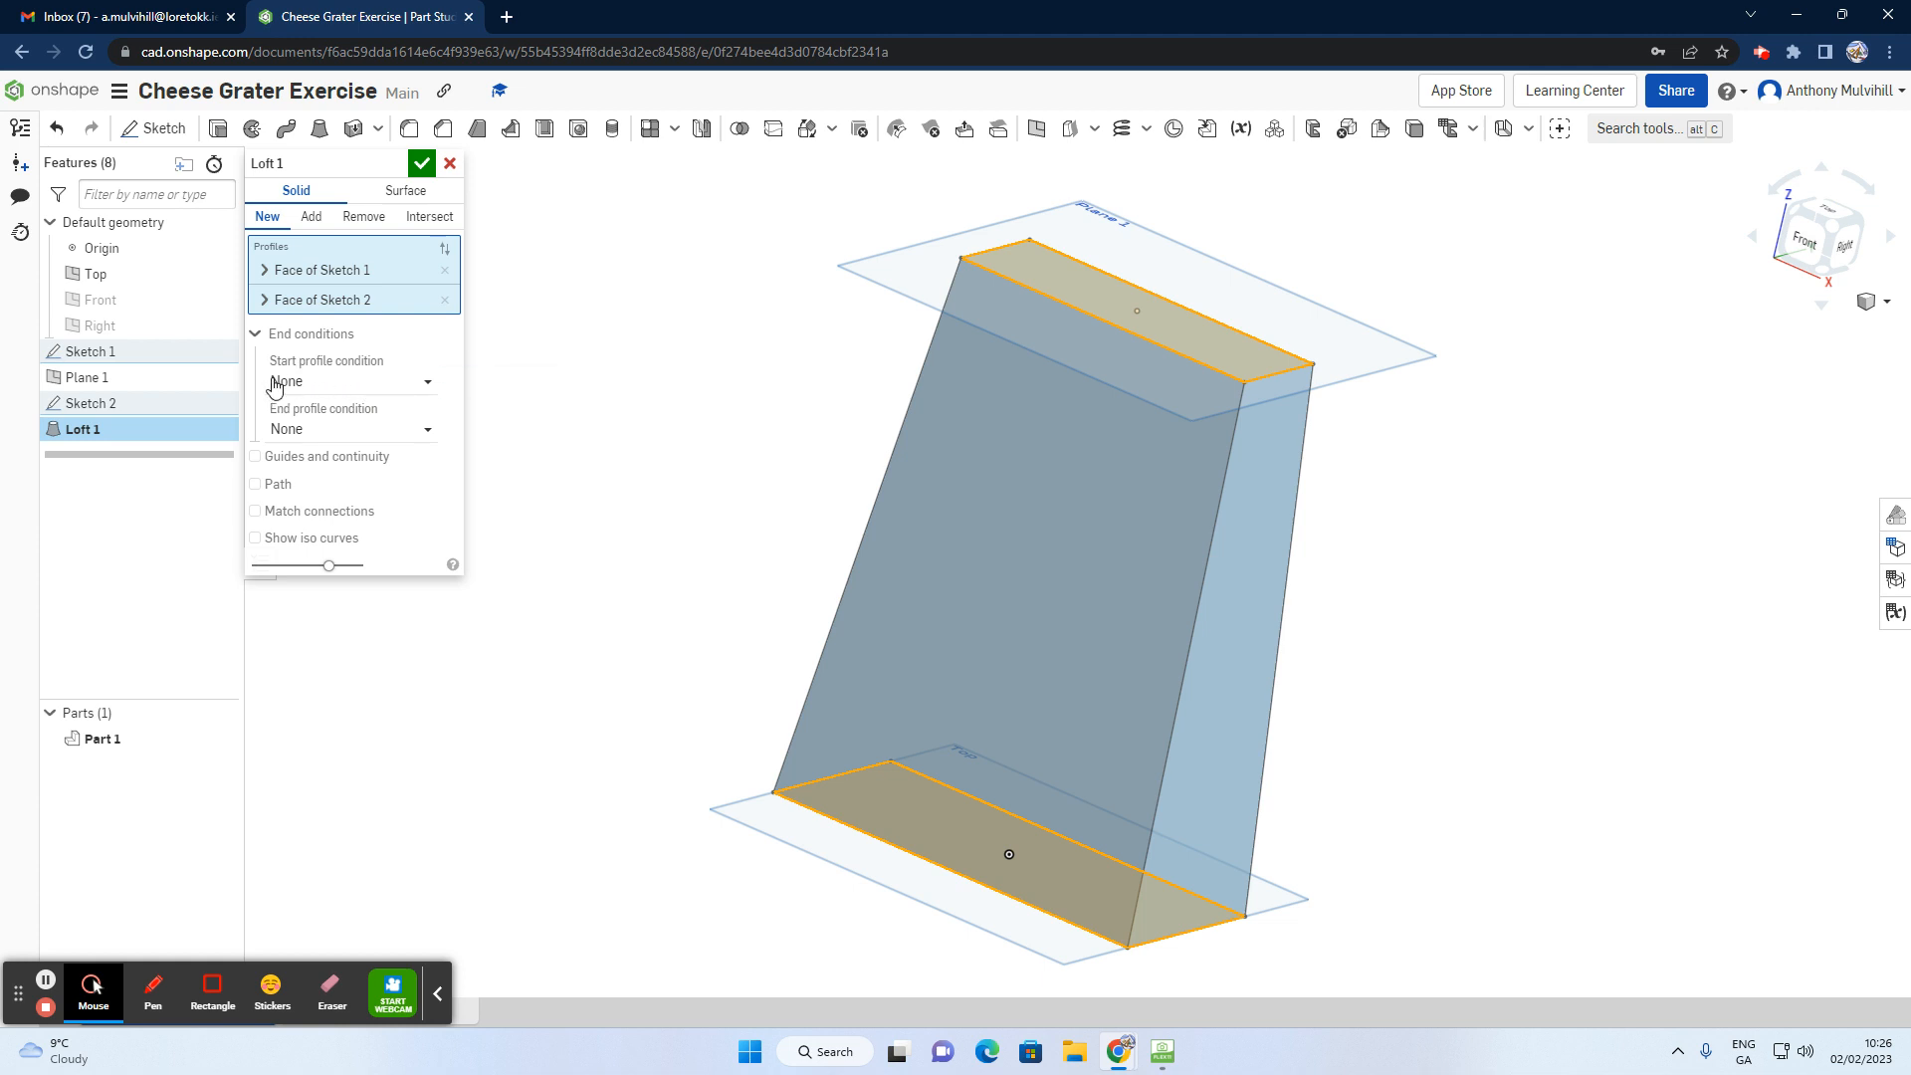
{"action": "left_click", "coordinate": [422, 165]}
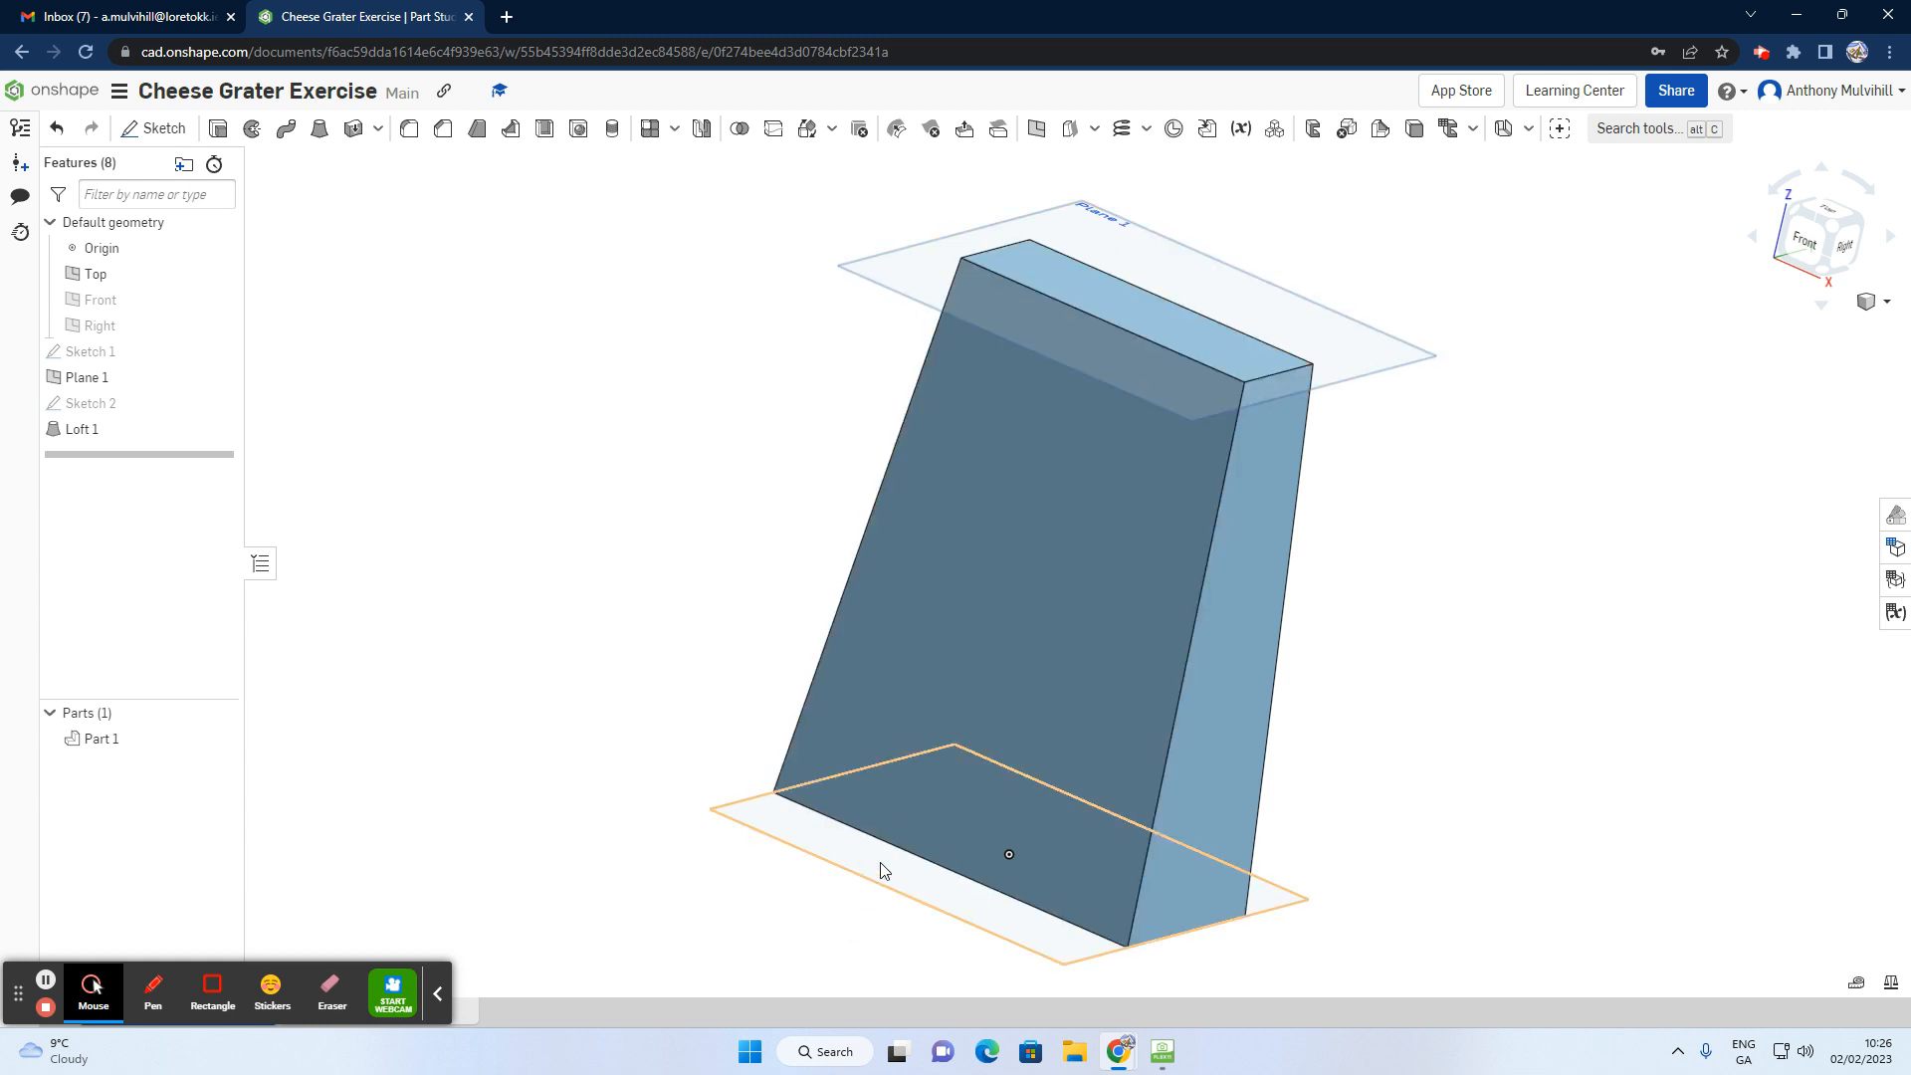
Step: Hide the offset plane and rename the loft feature as Grater Base
{"action": "left_click", "coordinate": [218, 377]}
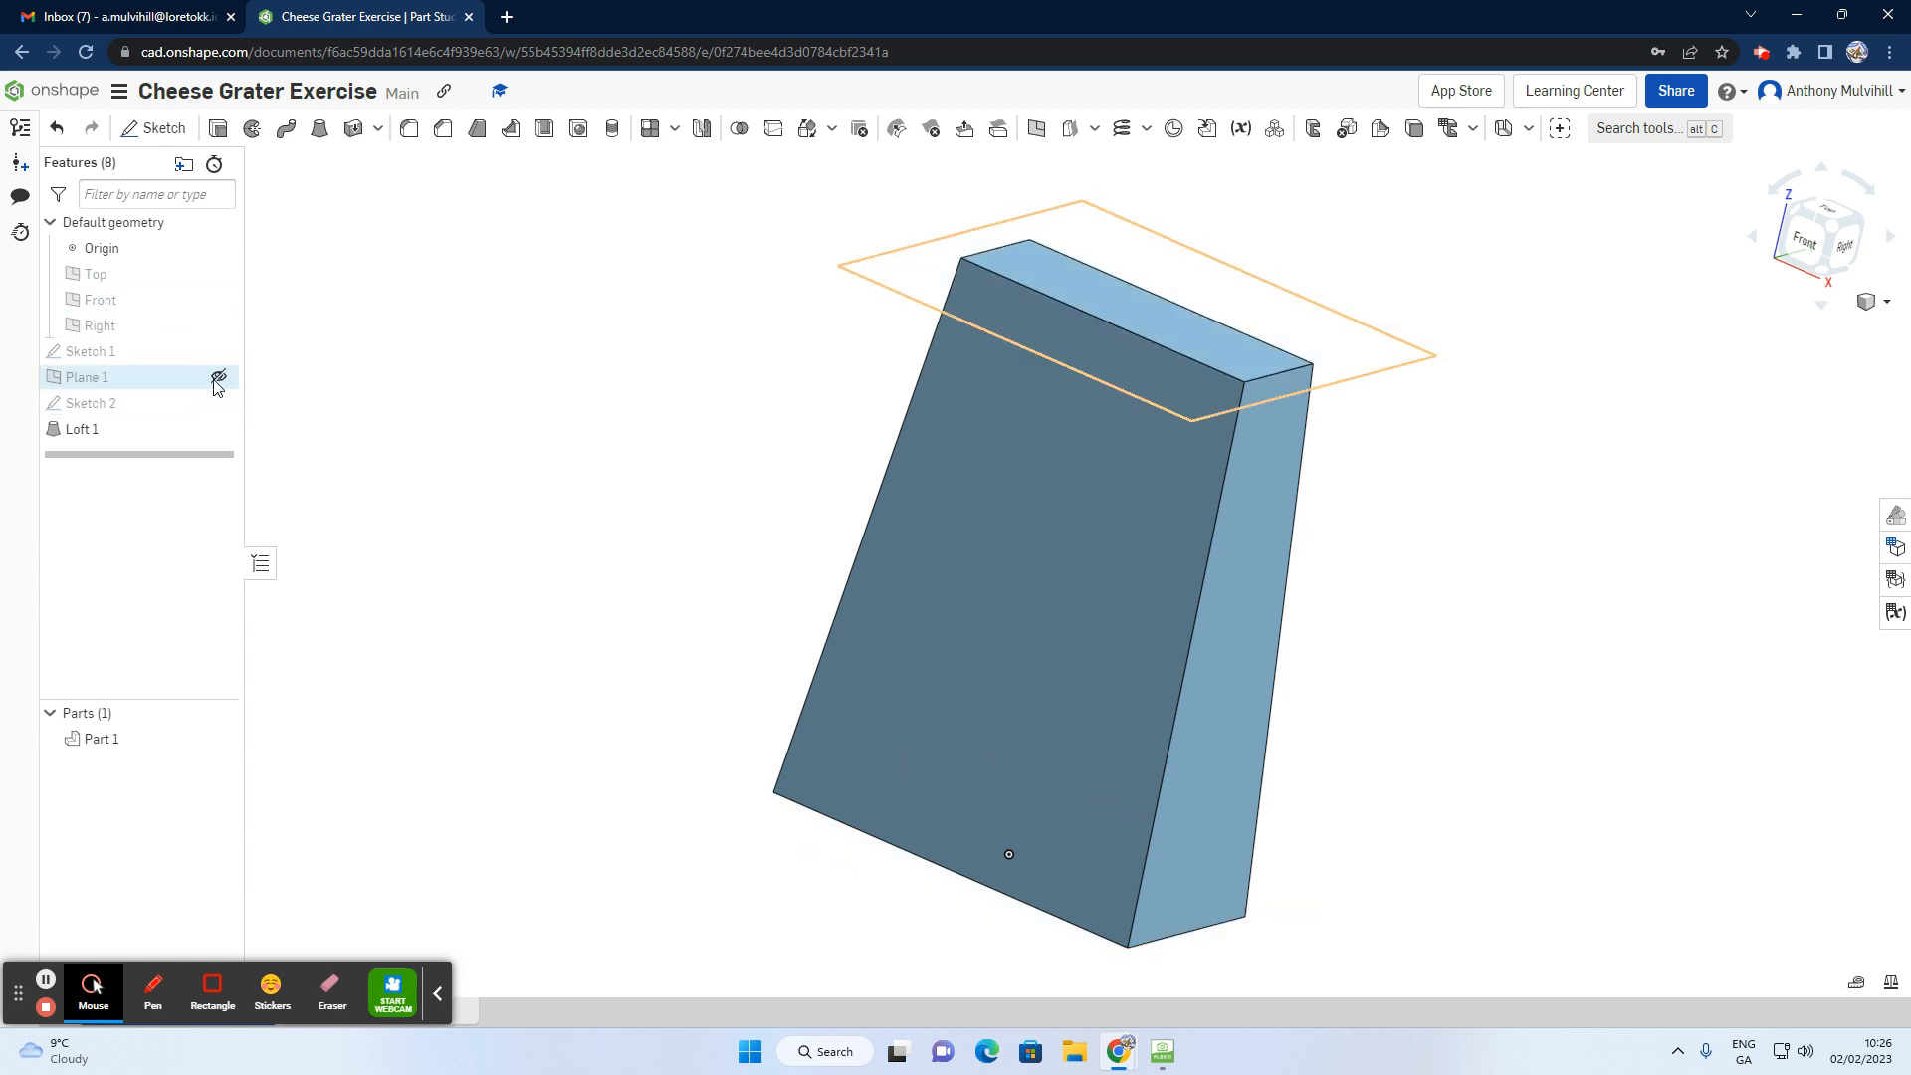
{"action": "left_click", "coordinate": [90, 435]}
{"action": "right_click", "coordinate": [90, 435]}
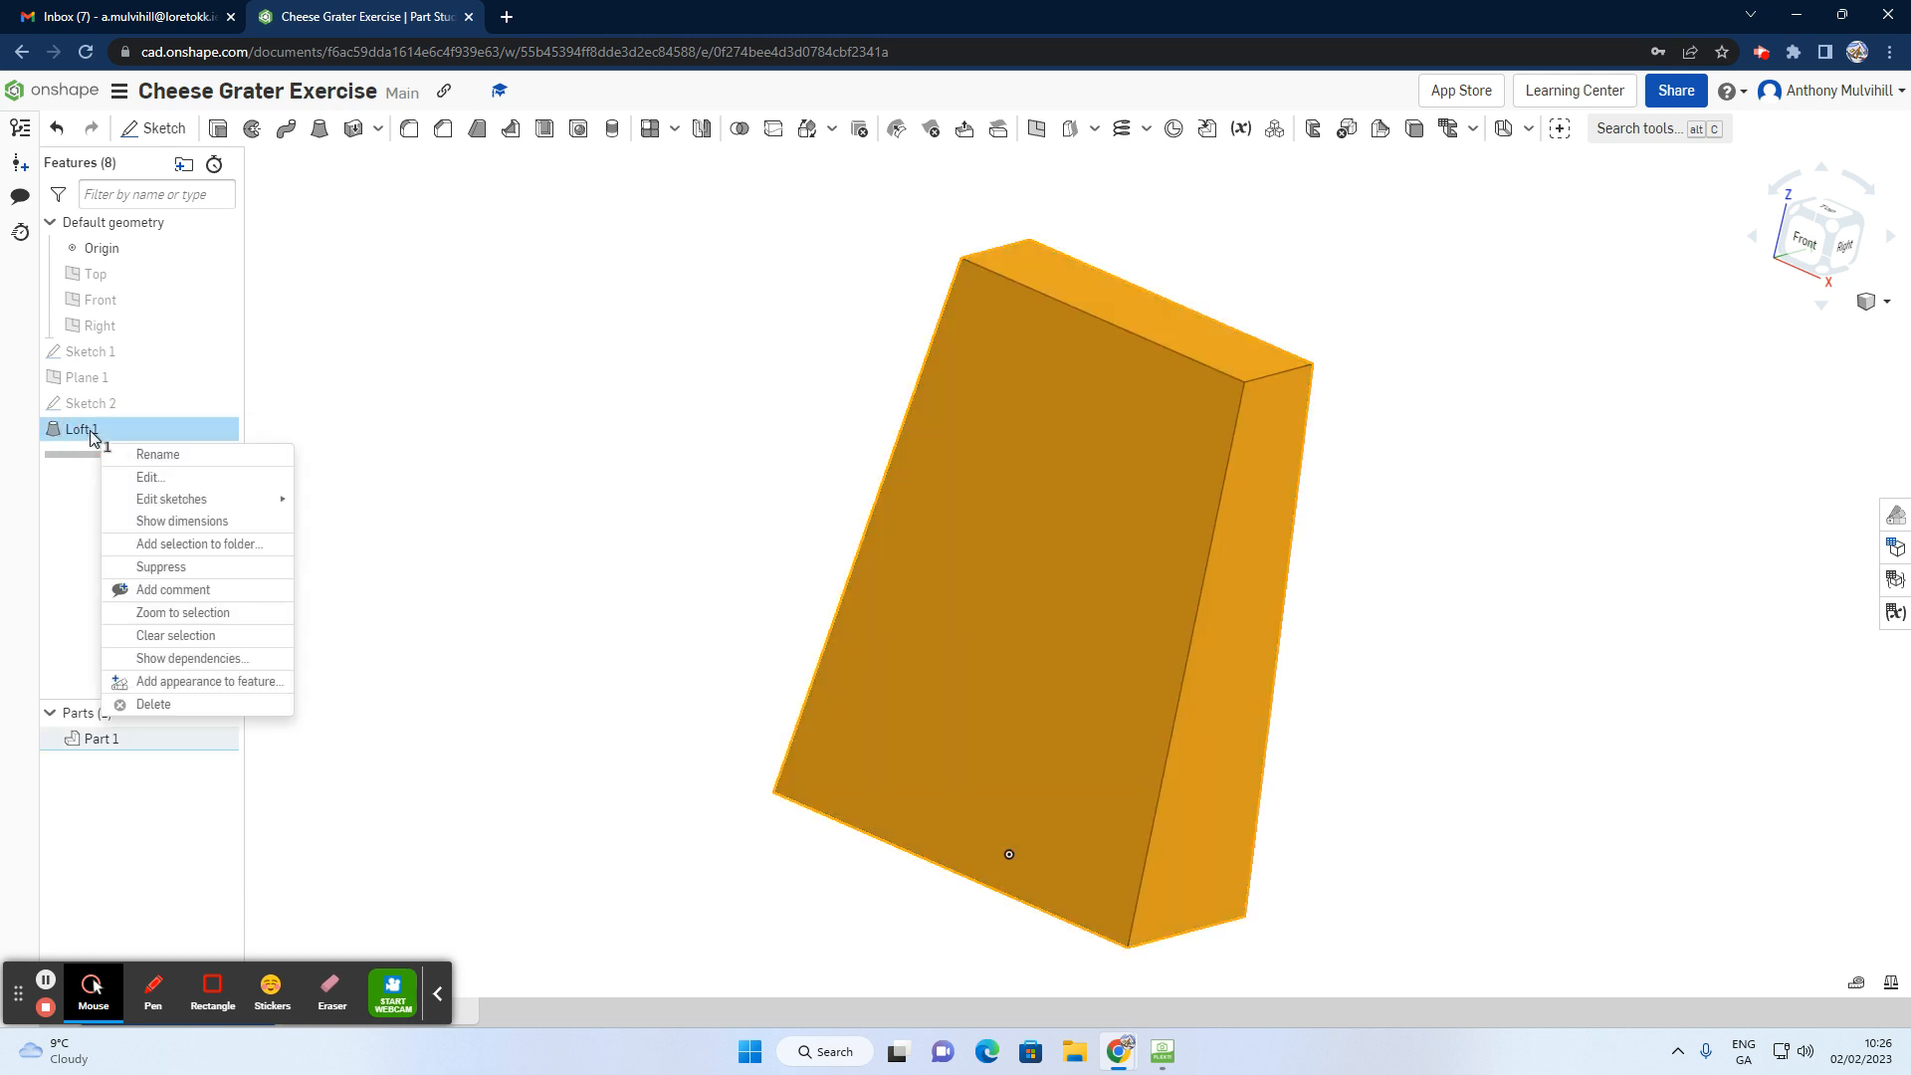
{"action": "left_click", "coordinate": [159, 458]}
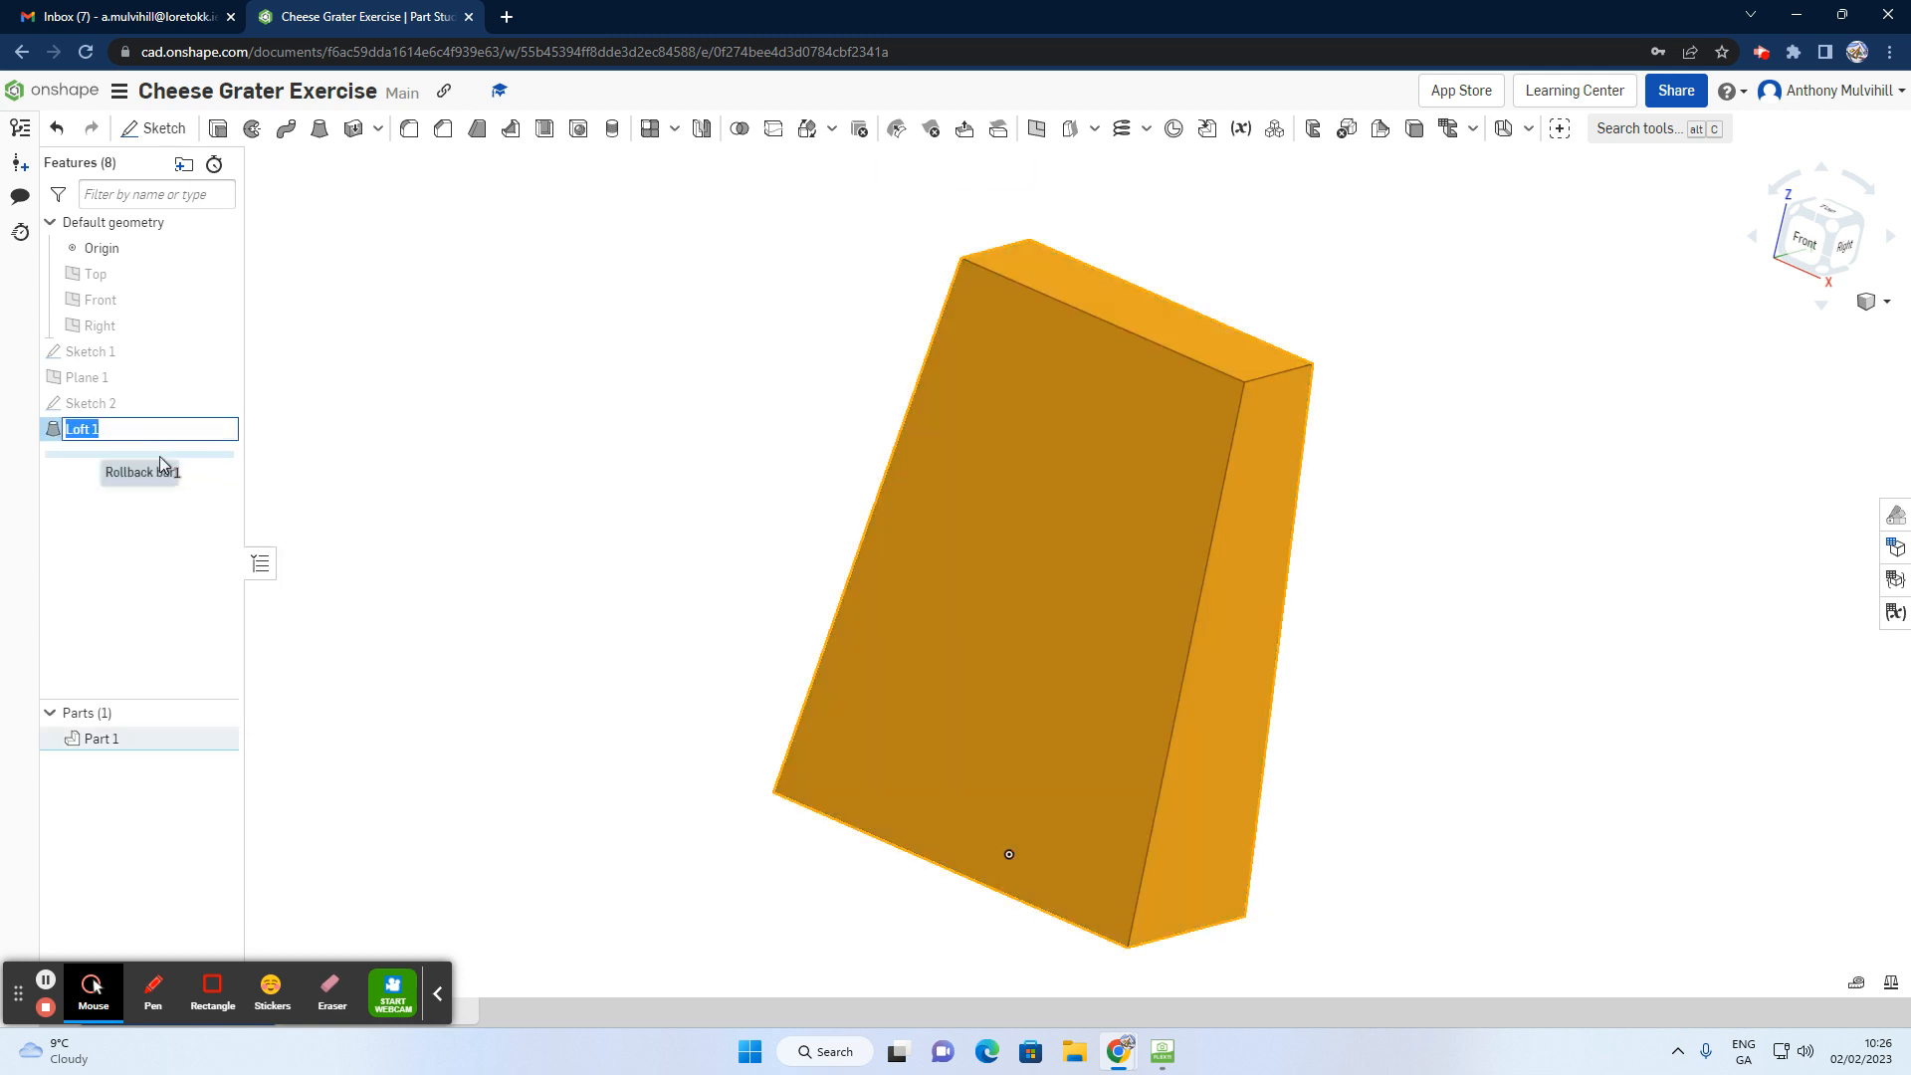
{"action": "key", "text": "BackSpace"}
{"action": "type", "text": "Grate"}
{"action": "left_click", "coordinate": [384, 438]}
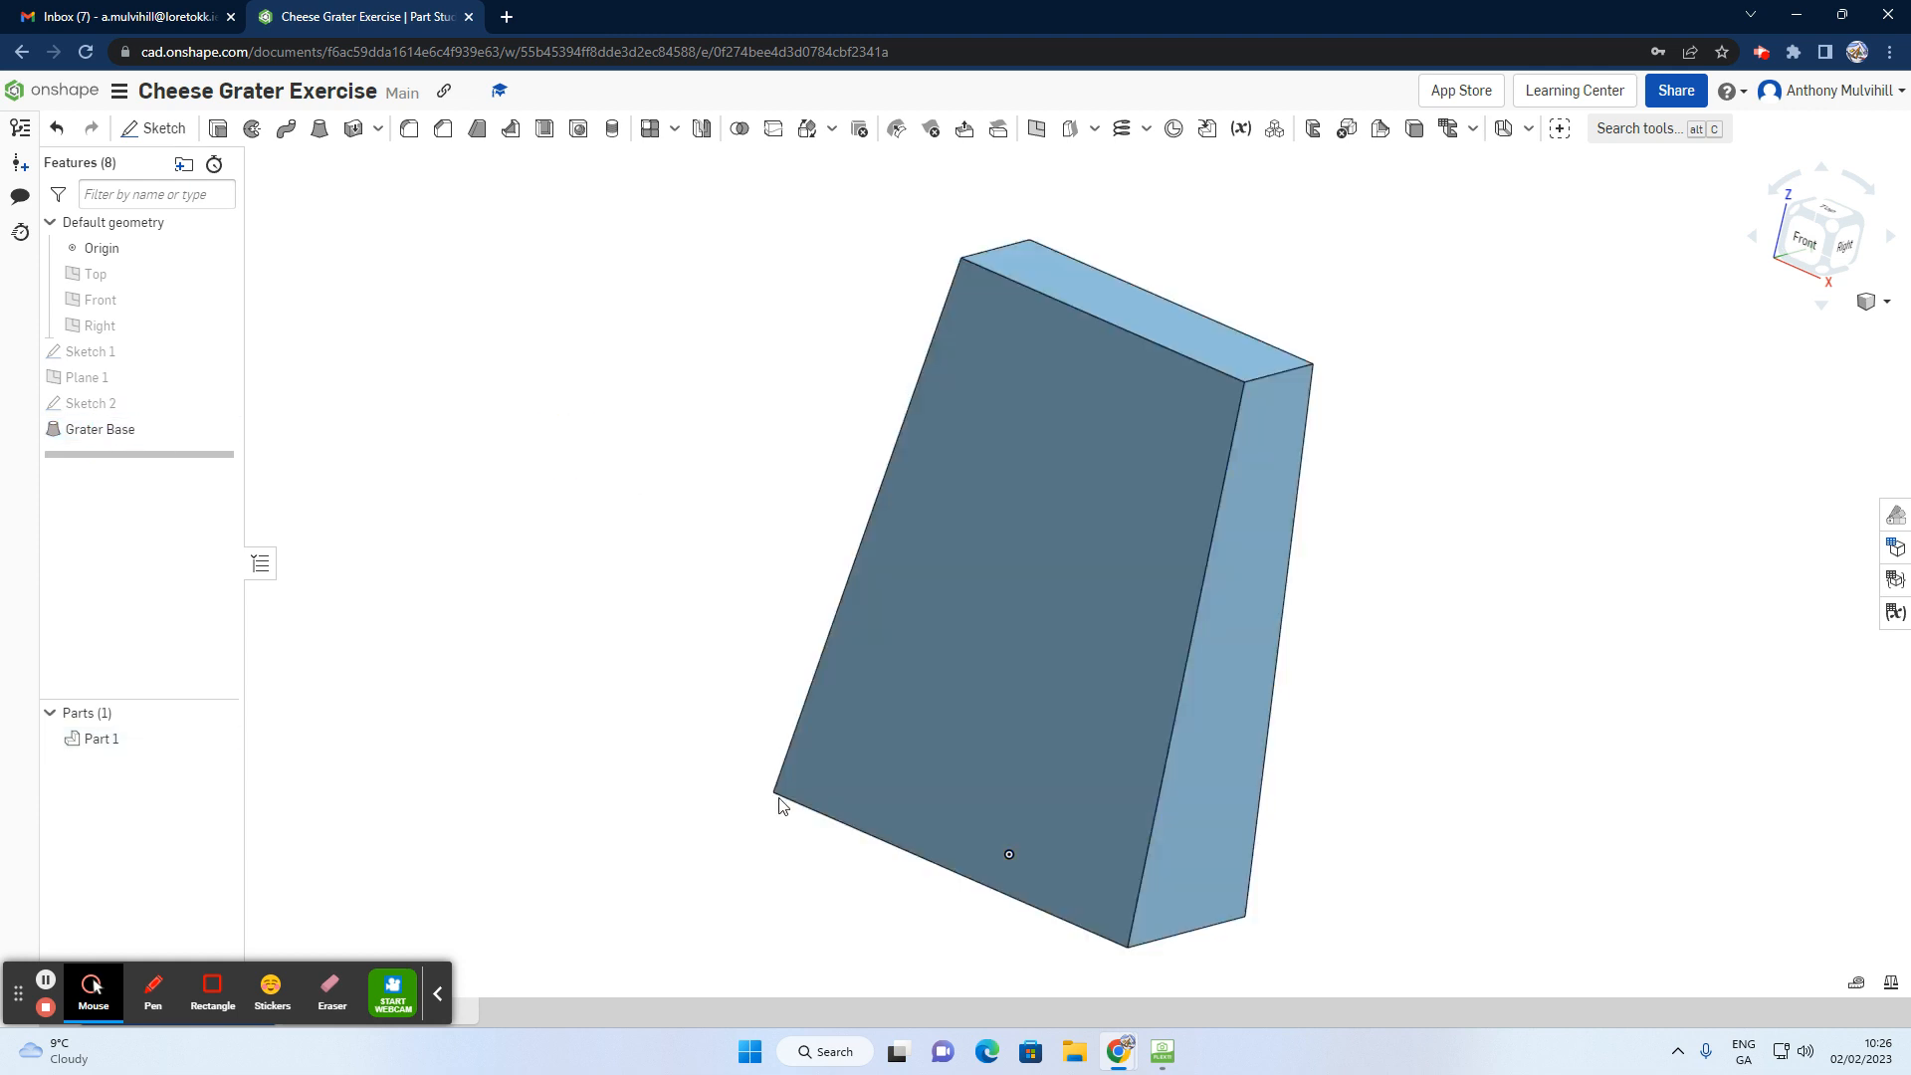
Step: Check the cap and handle dimensions on the exercise sheet in HoverCam, and return to the Onshape part studio
{"action": "left_click", "coordinate": [1154, 1056]}
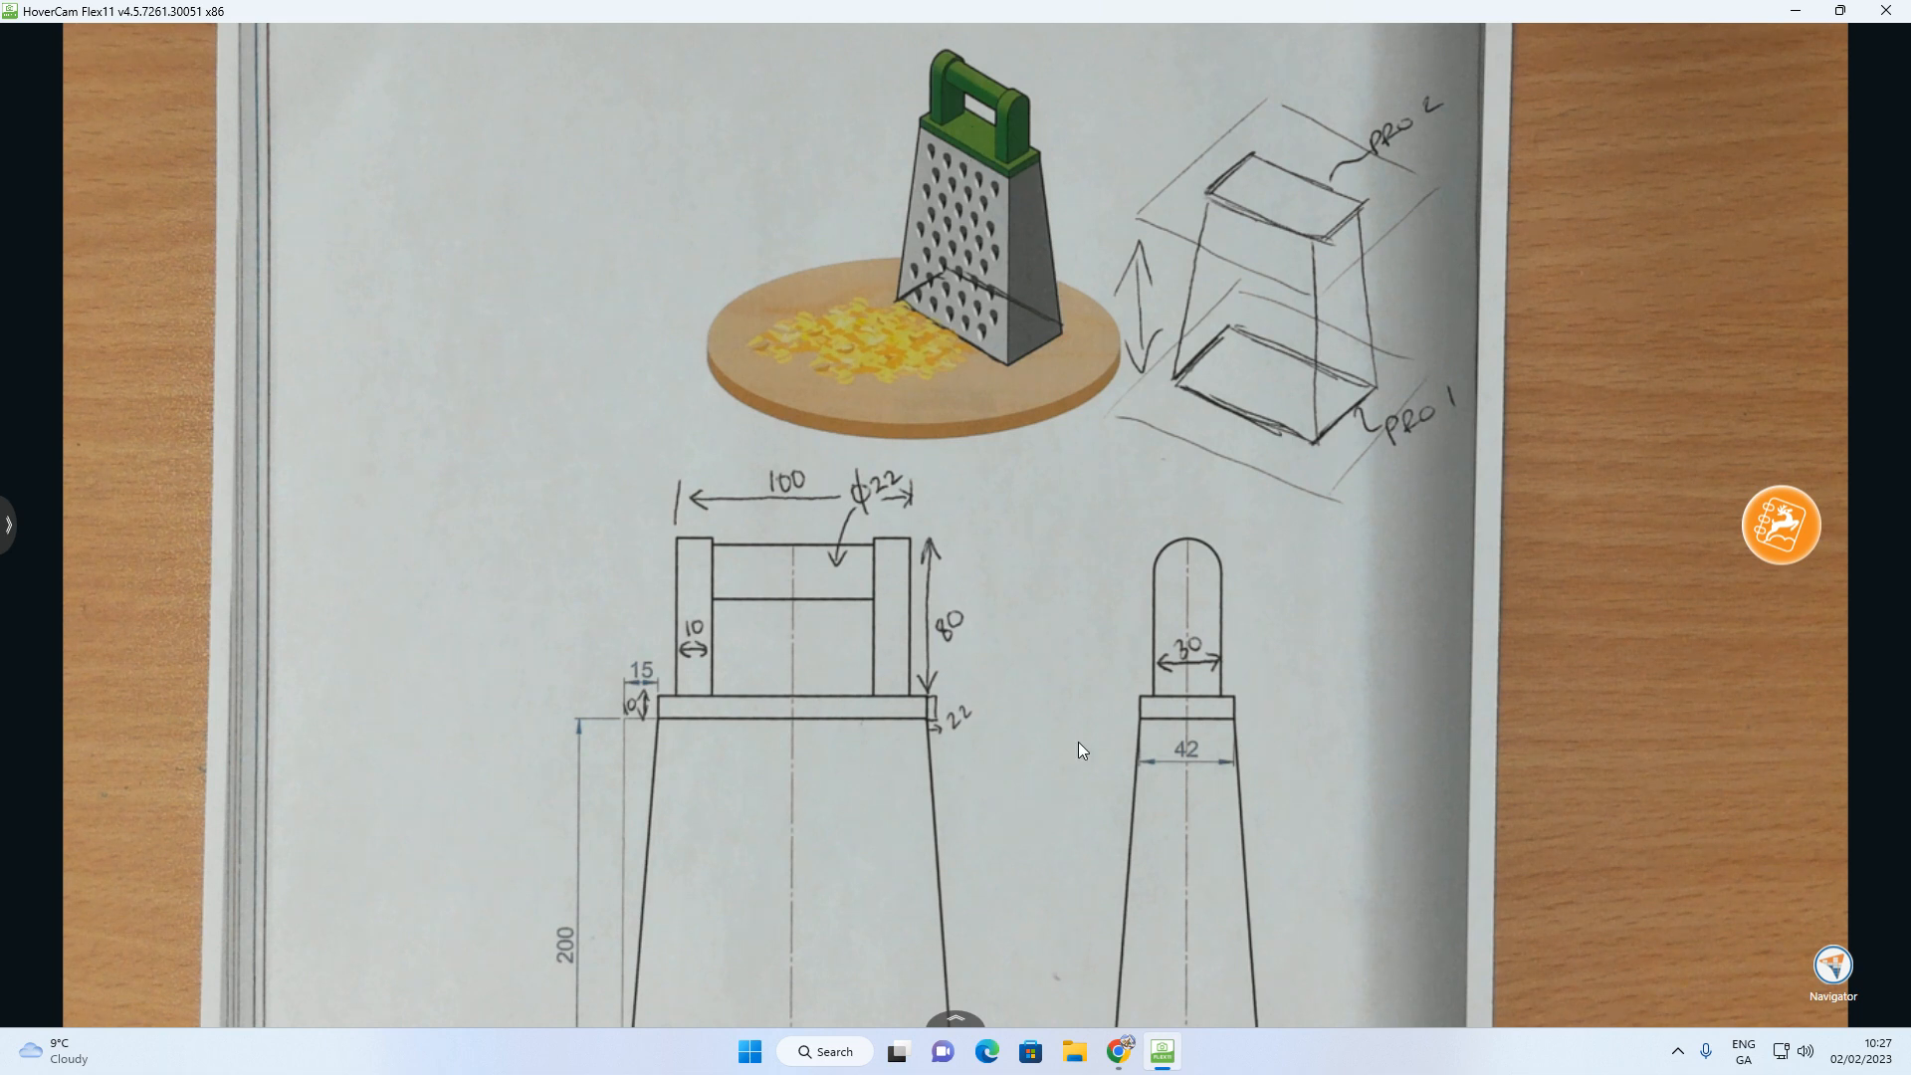
{"action": "mouse_move", "coordinate": [1119, 1051]}
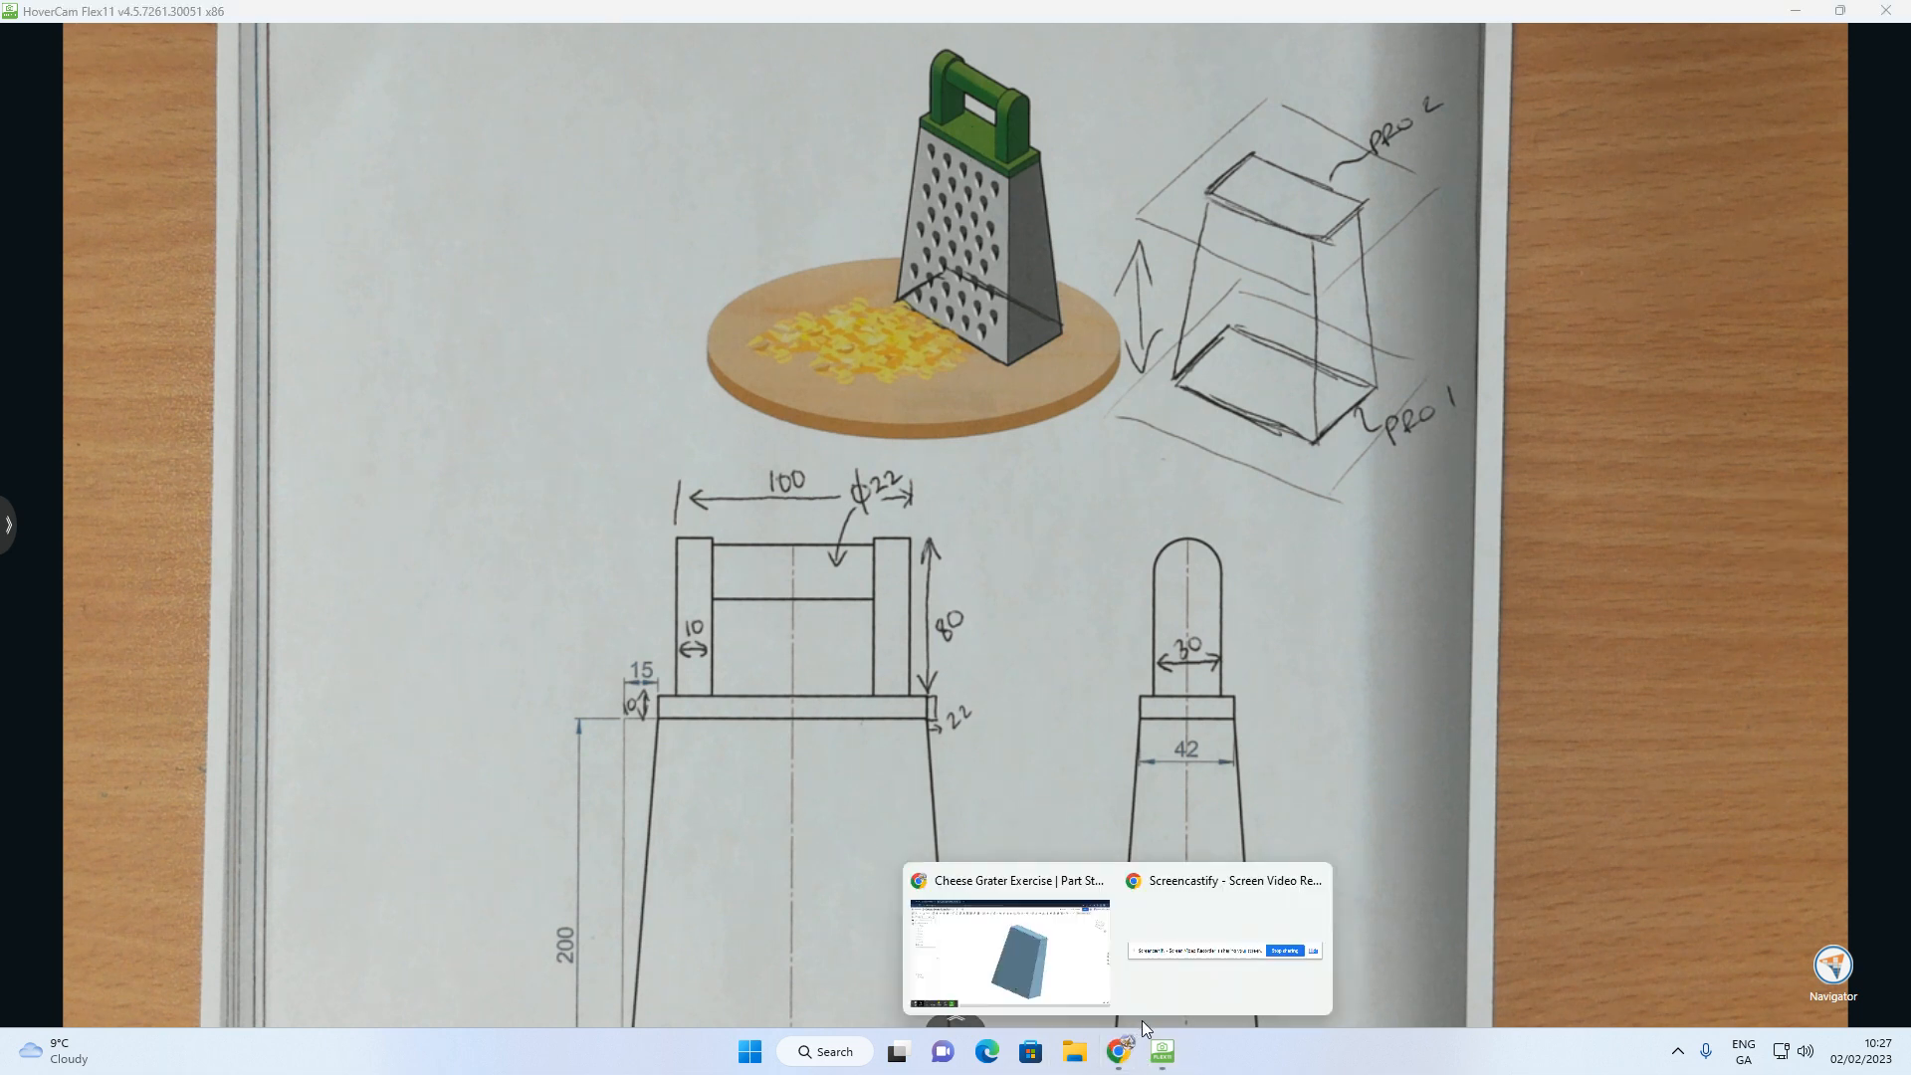
{"action": "left_click", "coordinate": [1073, 958]}
Step: Start a sketch on the top face of the grater body and view it from the Top
{"action": "right_click_drag", "start_coordinate": [1151, 354], "coordinate": [1123, 371]}
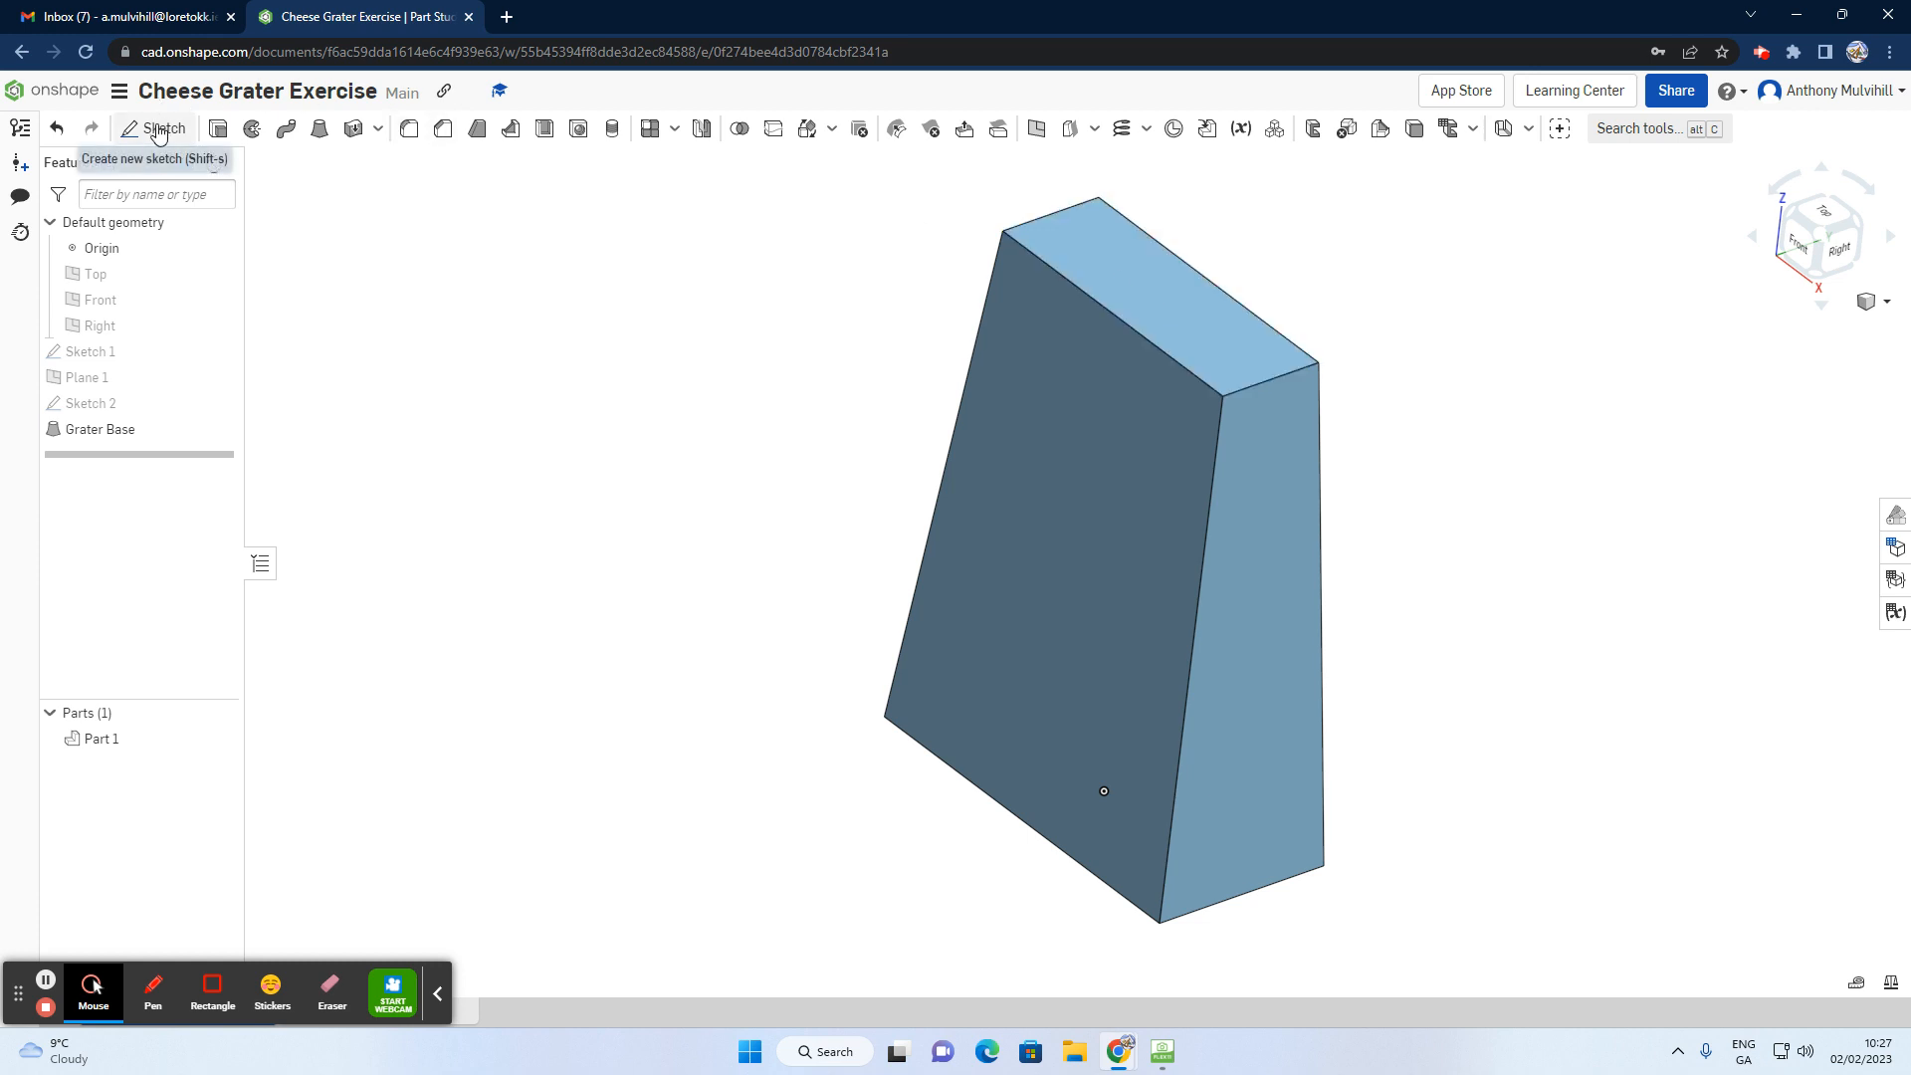
{"action": "left_click", "coordinate": [157, 131]}
{"action": "left_click", "coordinate": [1145, 287]}
{"action": "scroll", "coordinate": [1334, 333], "scroll_direction": "down", "scroll_amount": 3}
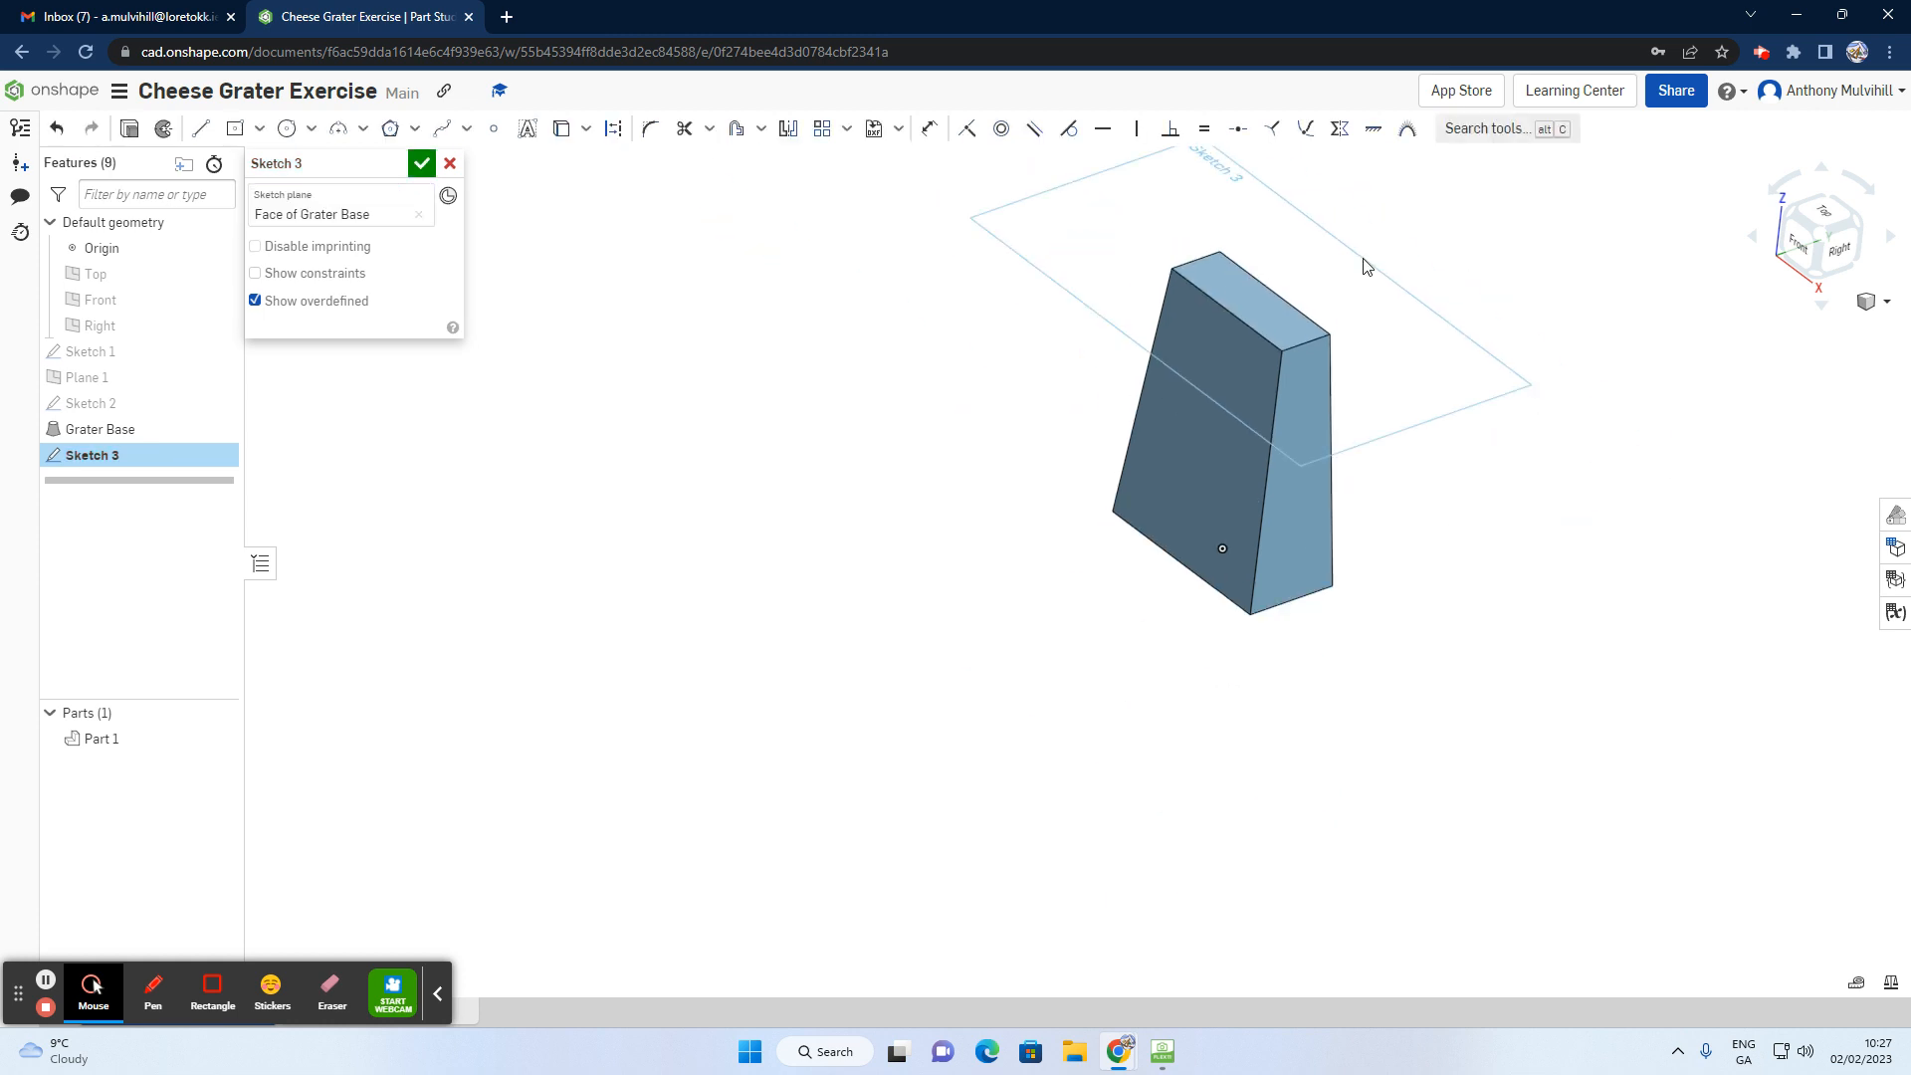
{"action": "scroll", "coordinate": [1363, 259], "scroll_direction": "down", "scroll_amount": 2}
{"action": "scroll", "coordinate": [1327, 167], "scroll_direction": "up", "scroll_amount": 2}
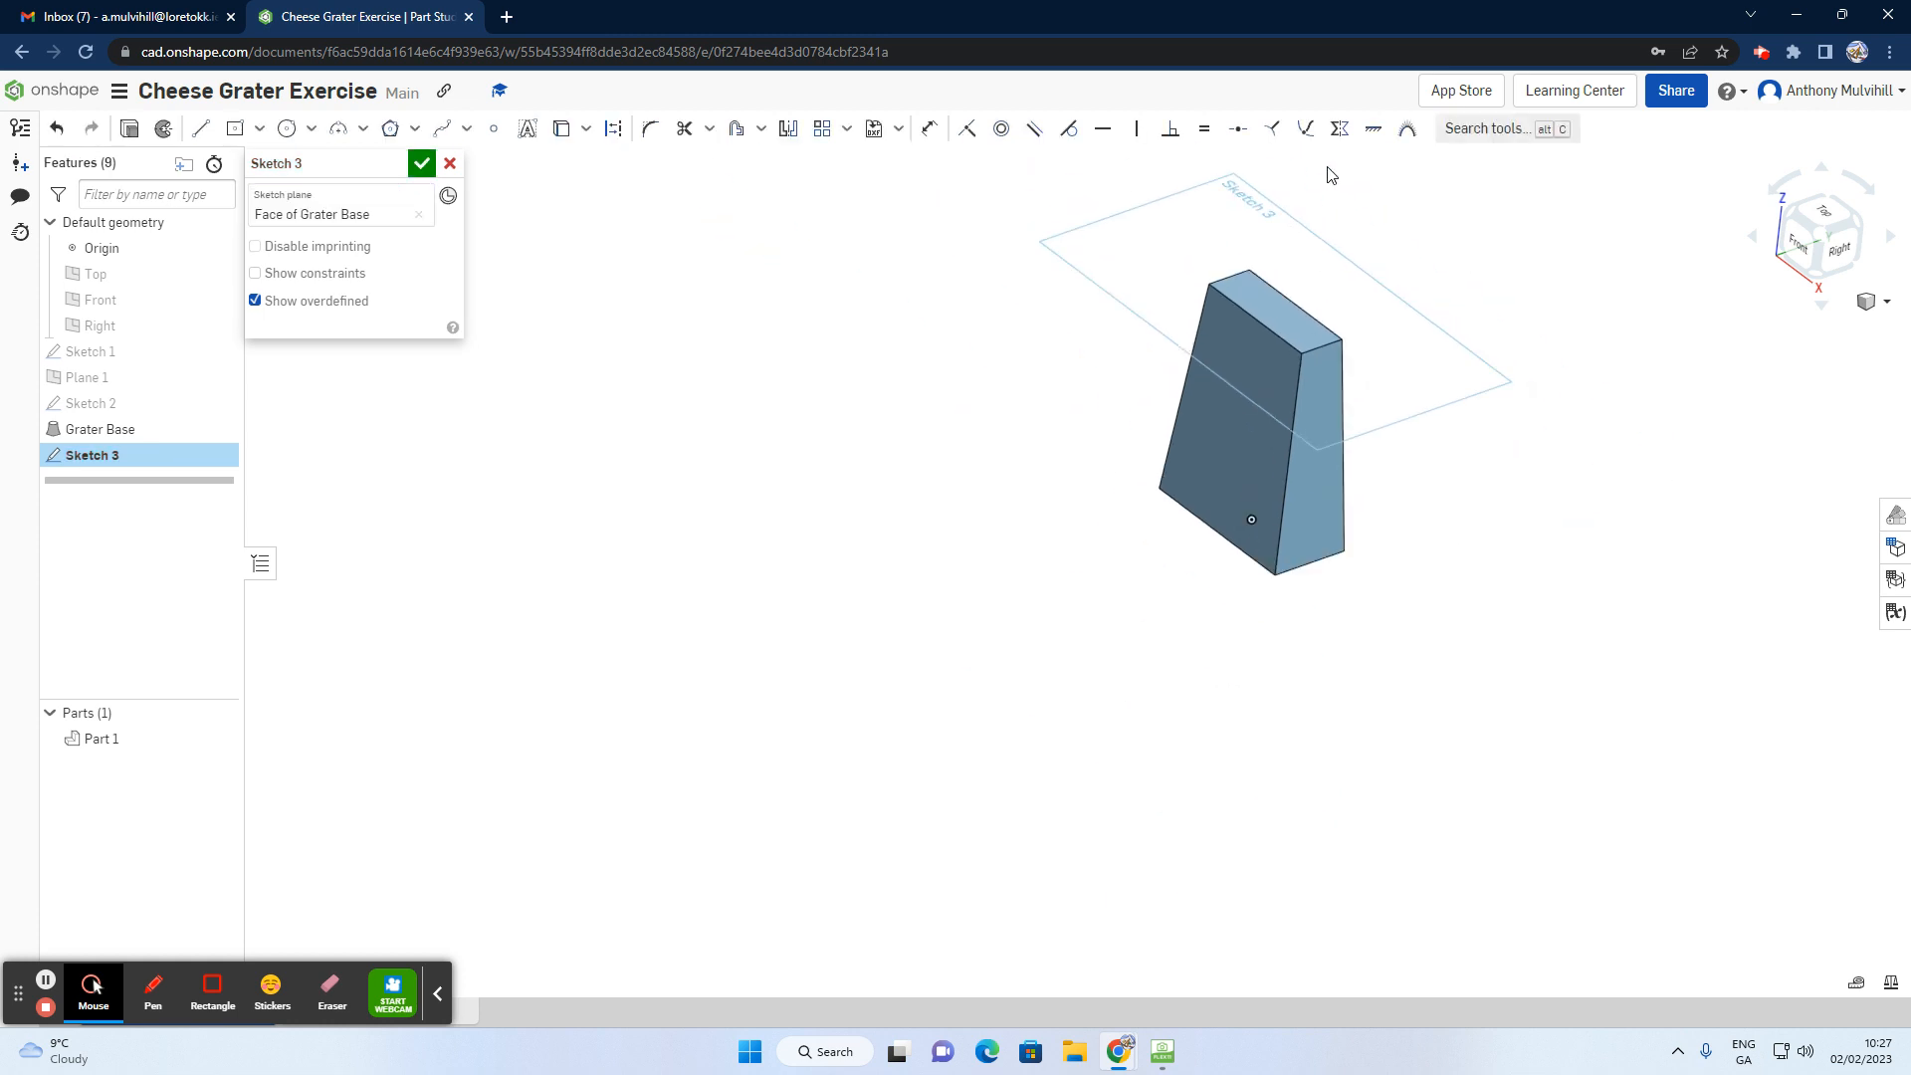
{"action": "left_click", "coordinate": [1827, 218]}
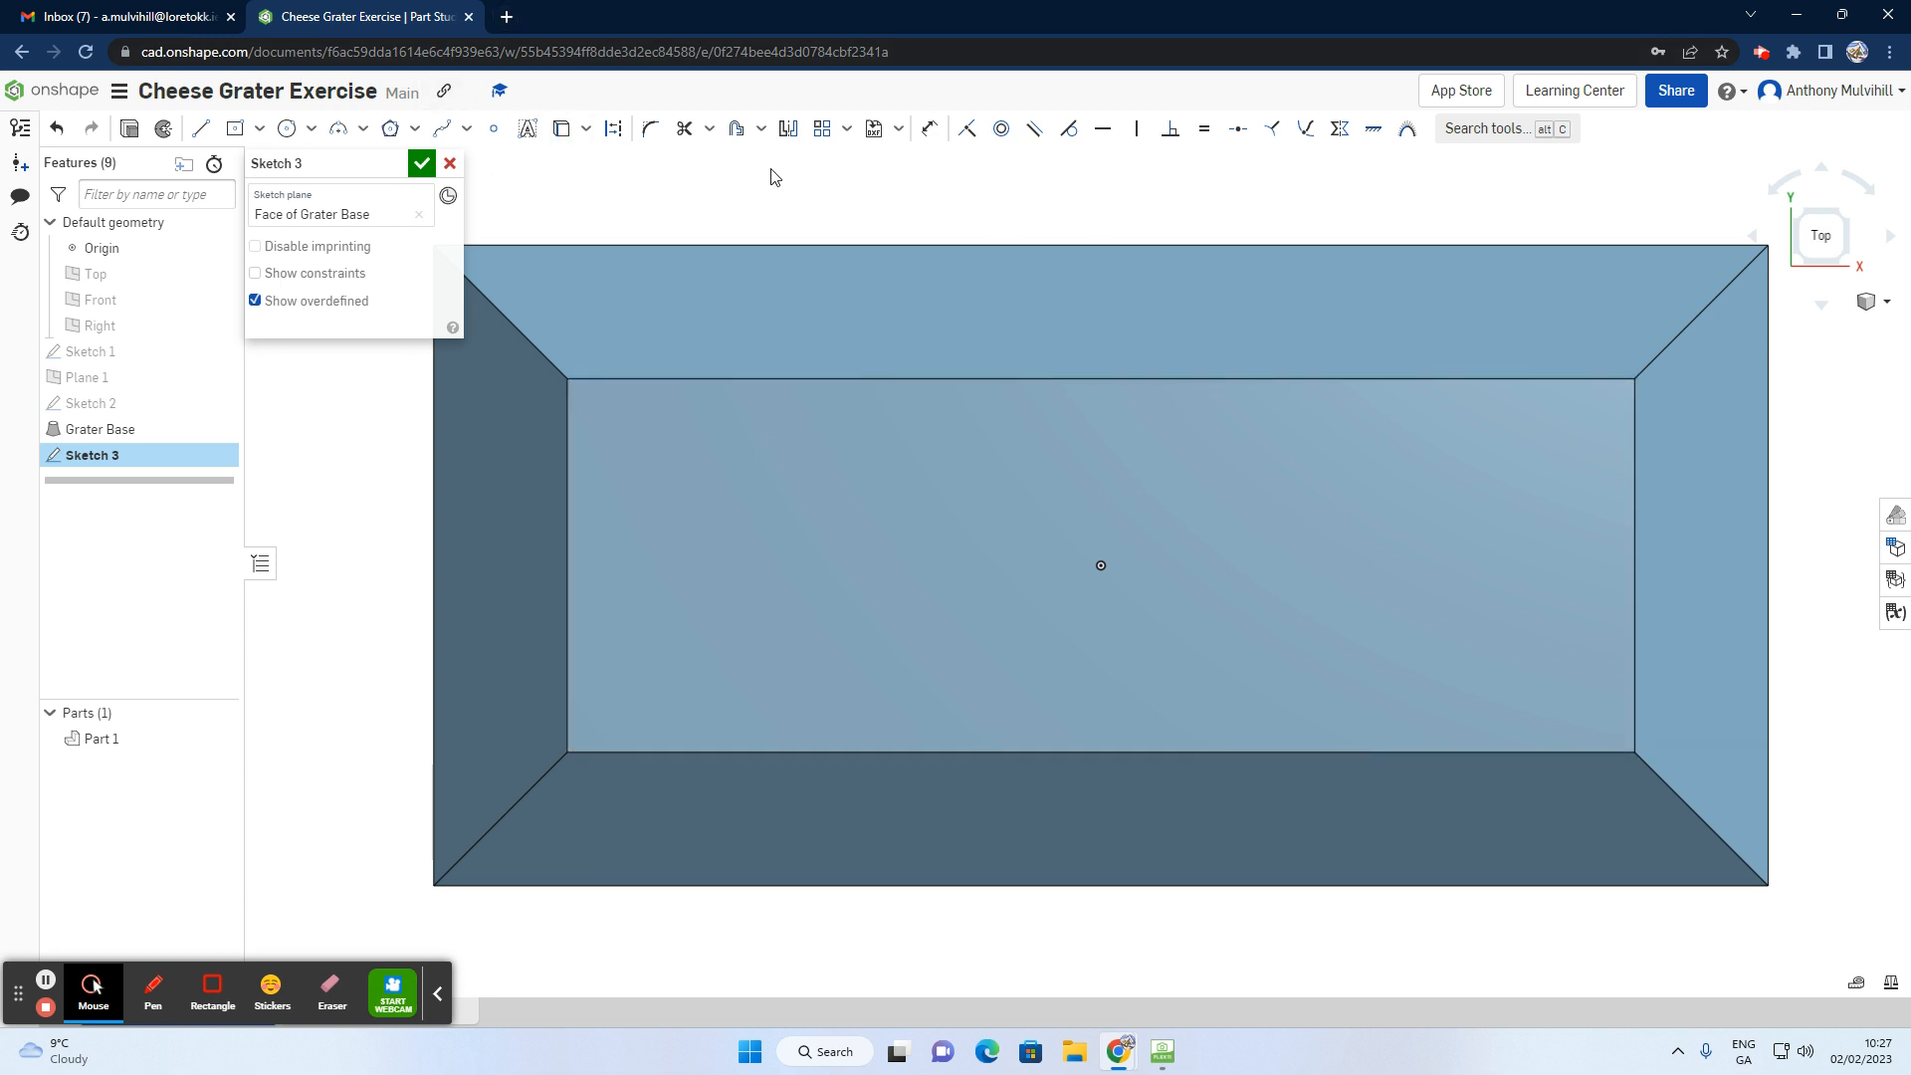
Step: Offset all four edges of the grater's top face outward by 5 mm
{"action": "left_click", "coordinate": [760, 130]}
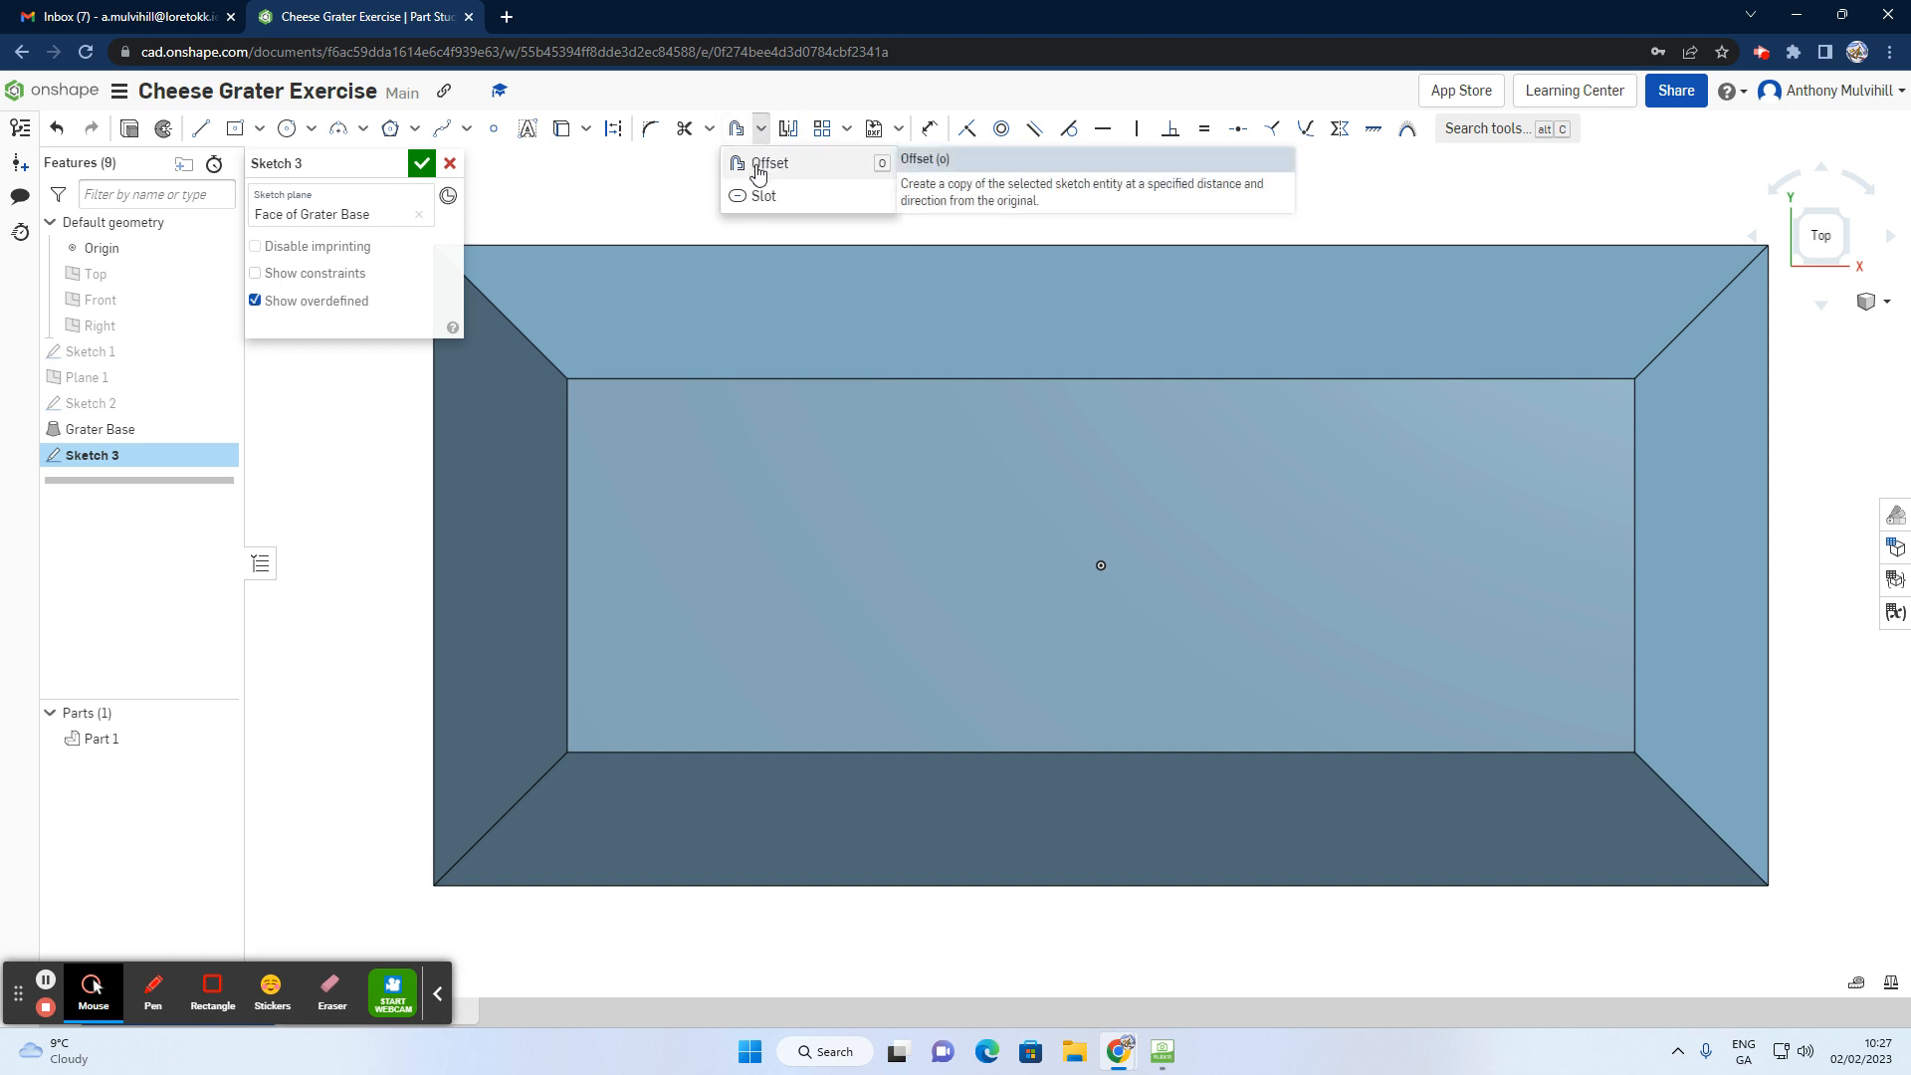
{"action": "left_click", "coordinate": [787, 173]}
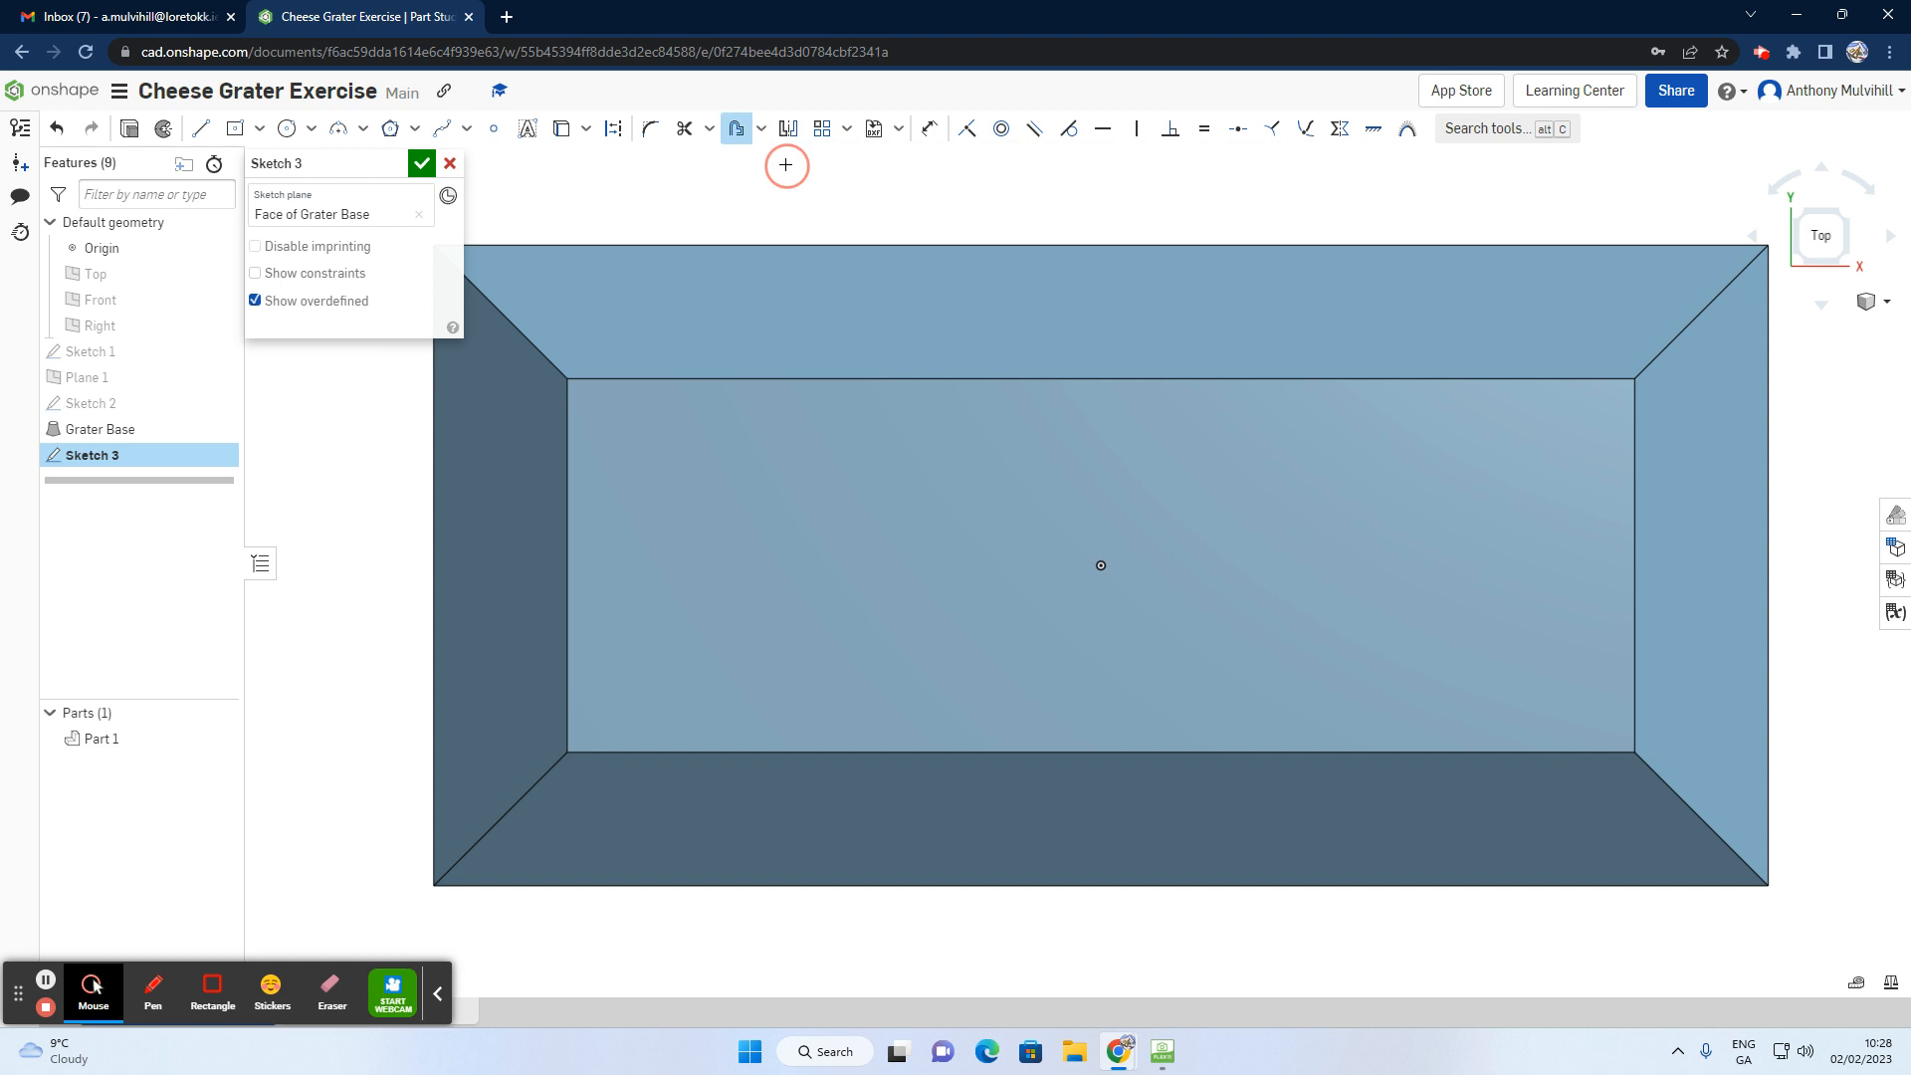
{"action": "left_click", "coordinate": [754, 380]}
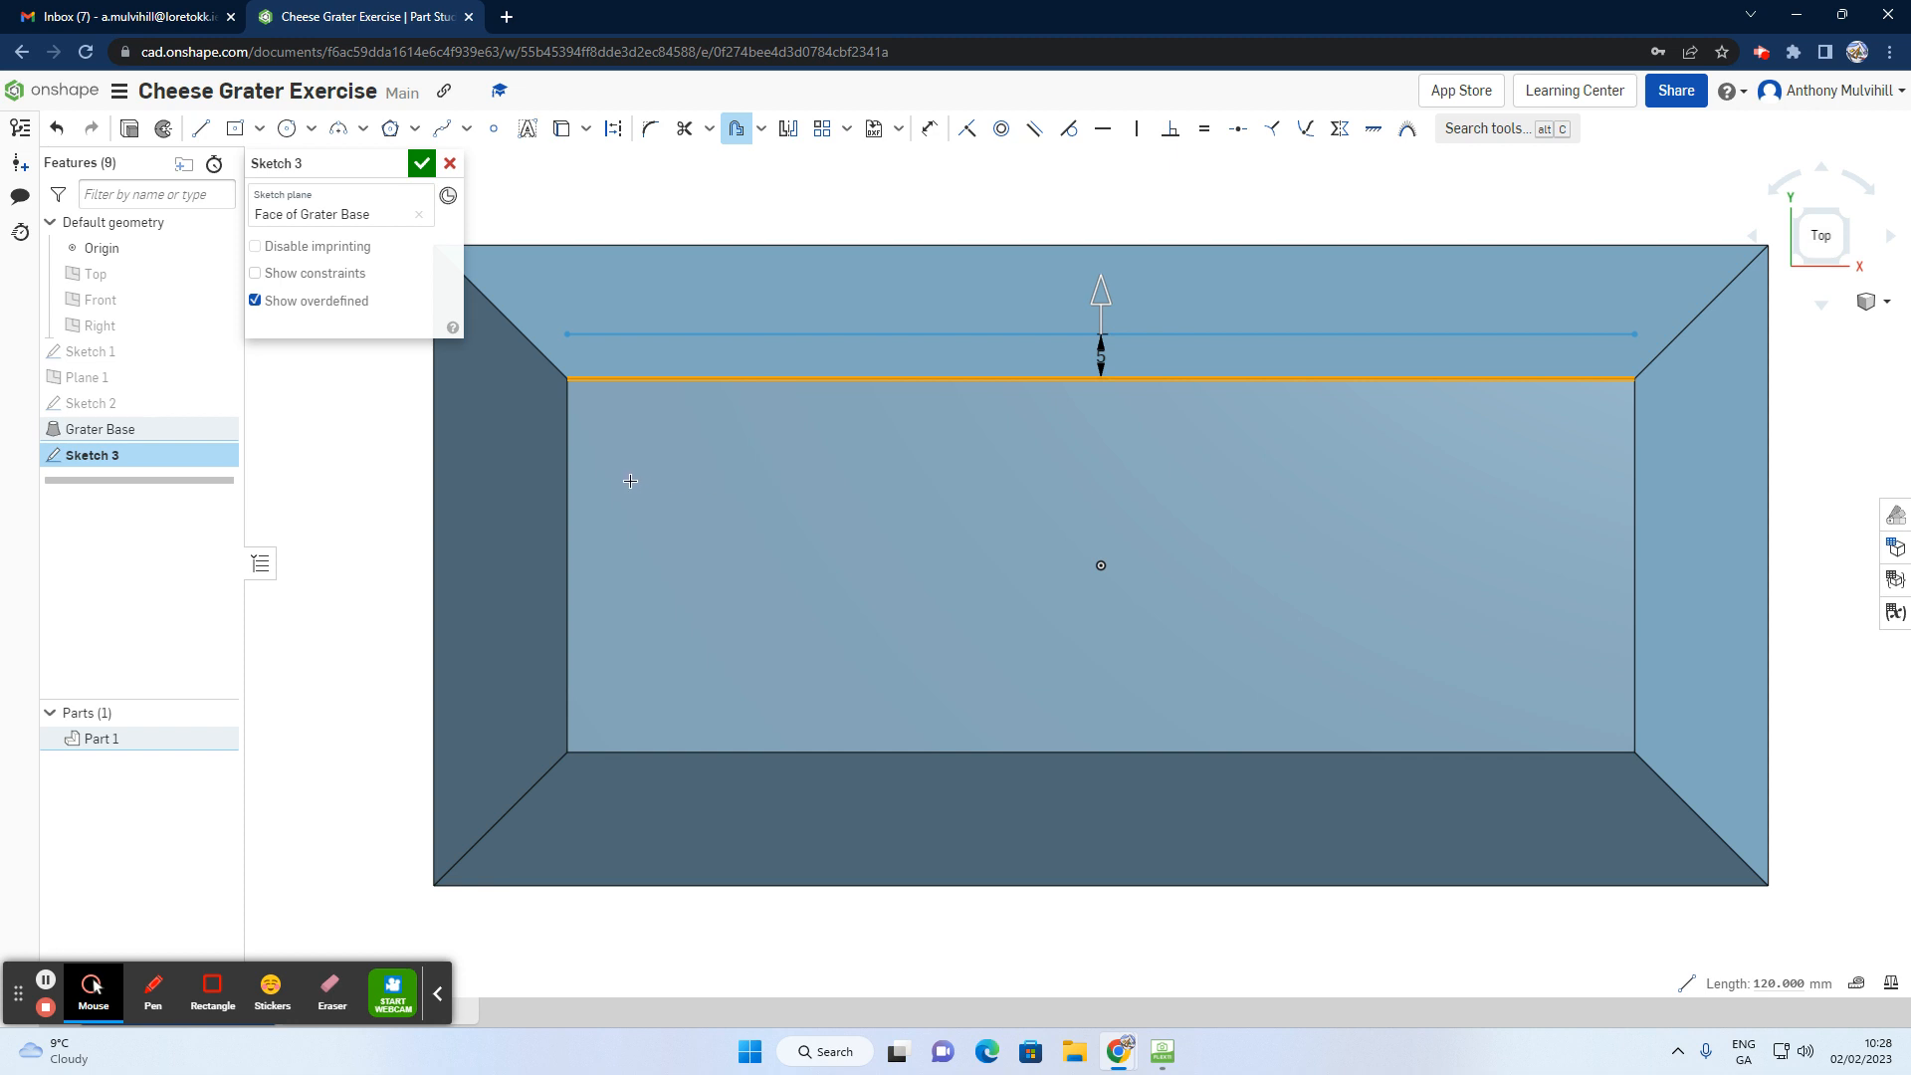
{"action": "left_click", "coordinate": [567, 511]}
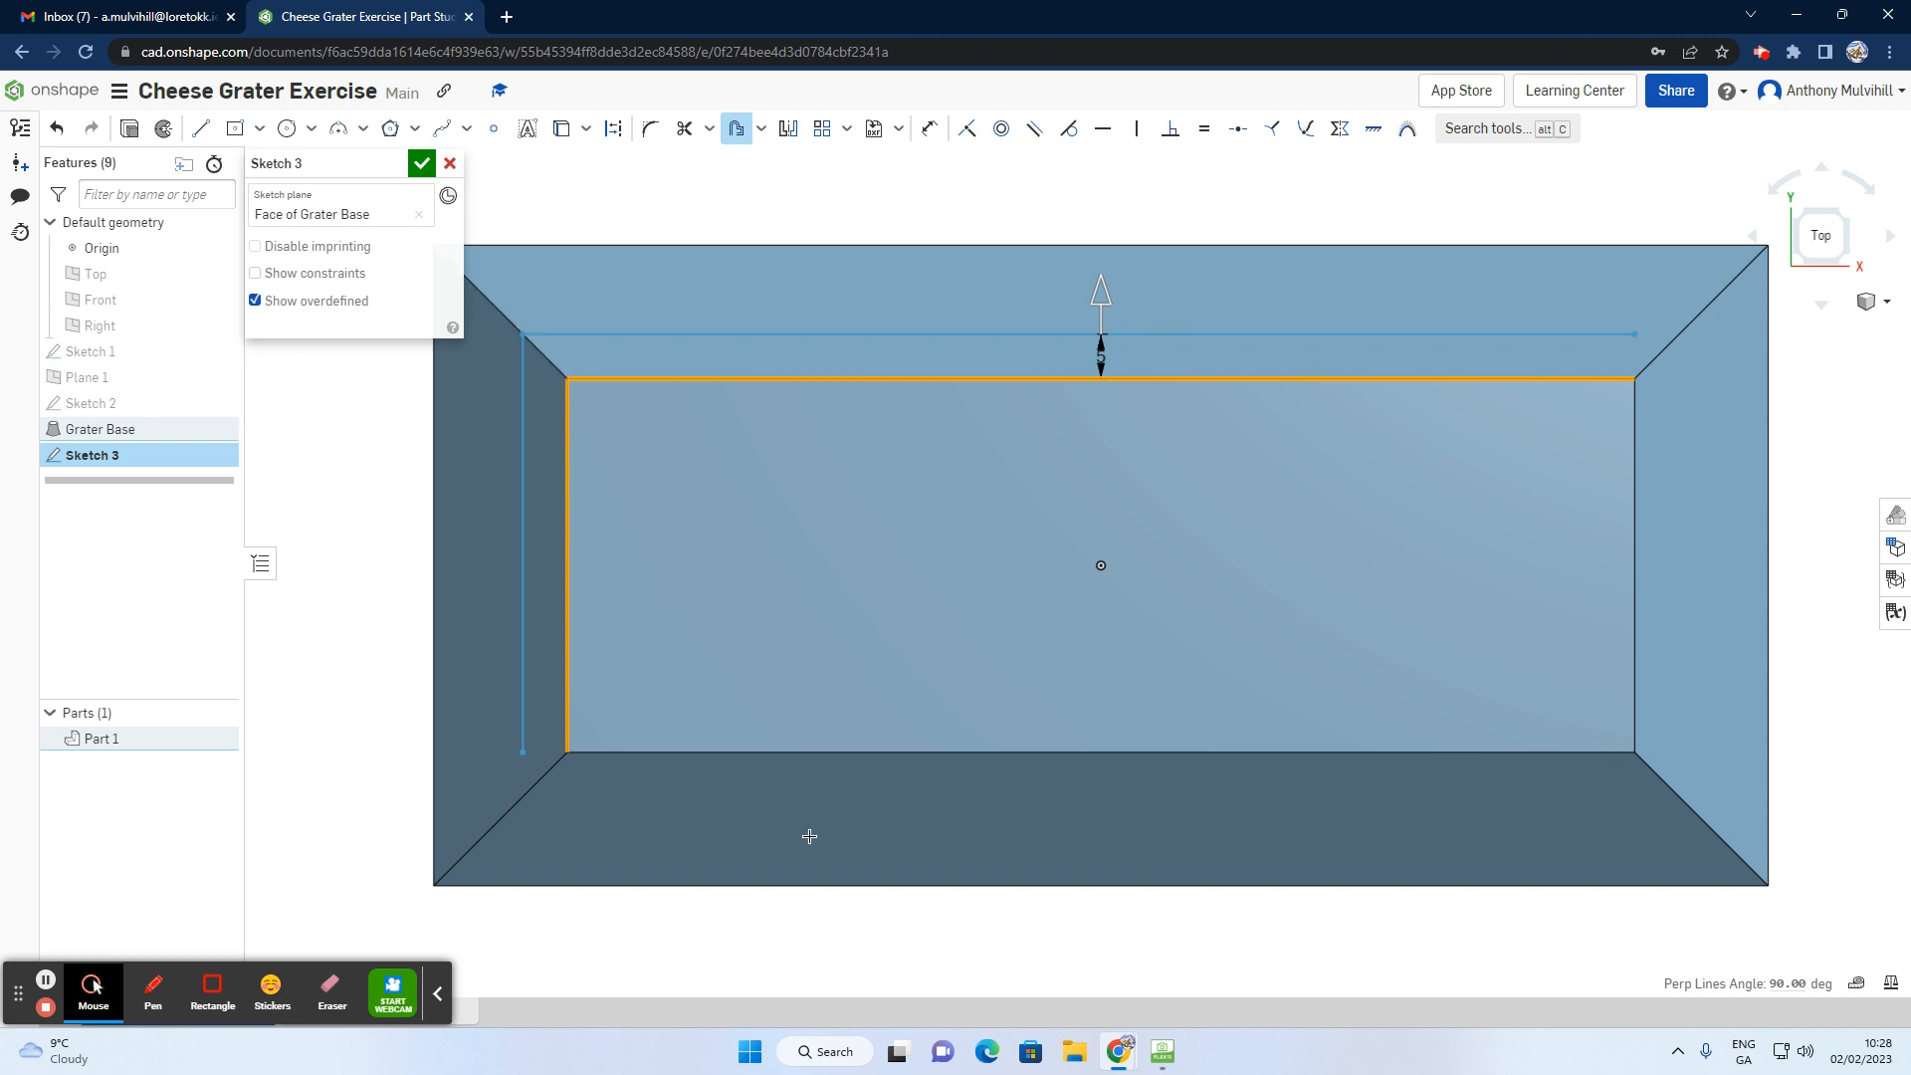
{"action": "left_click", "coordinate": [806, 755]}
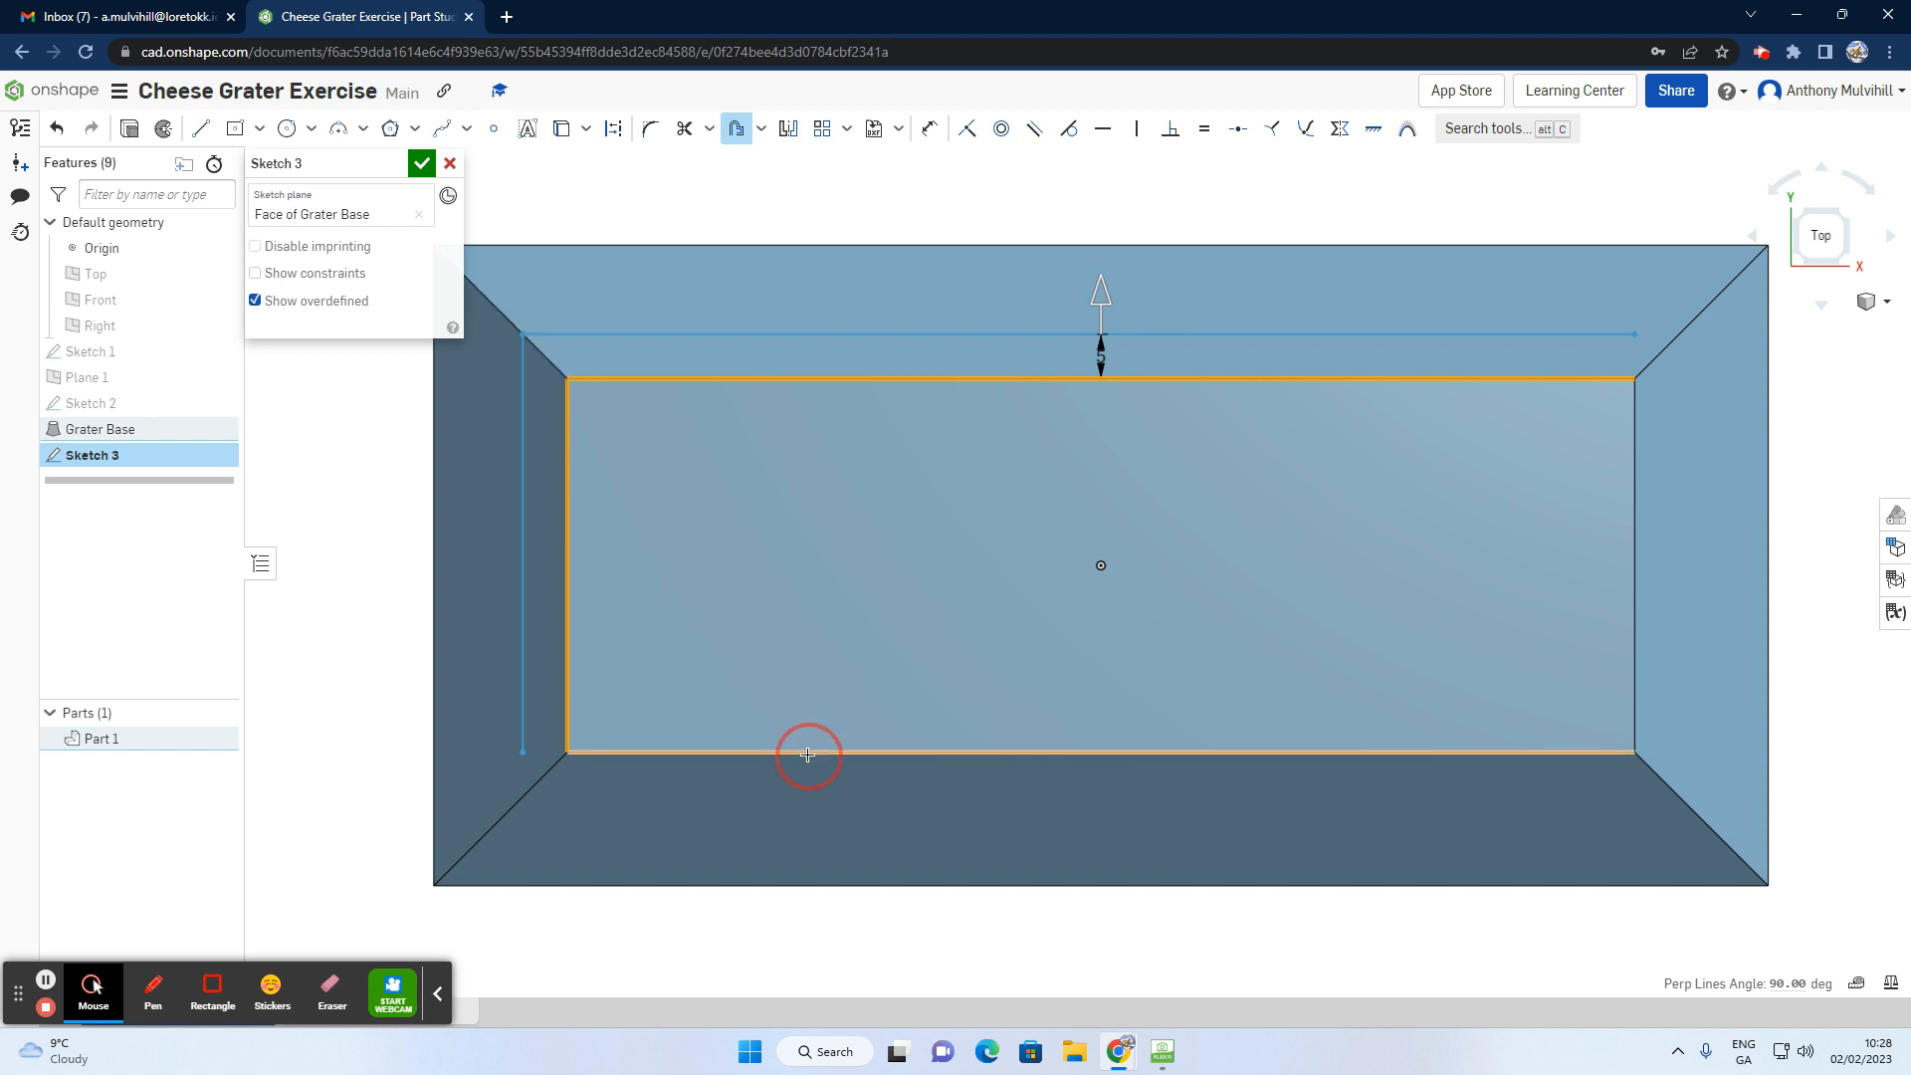
{"action": "left_click", "coordinate": [1636, 653]}
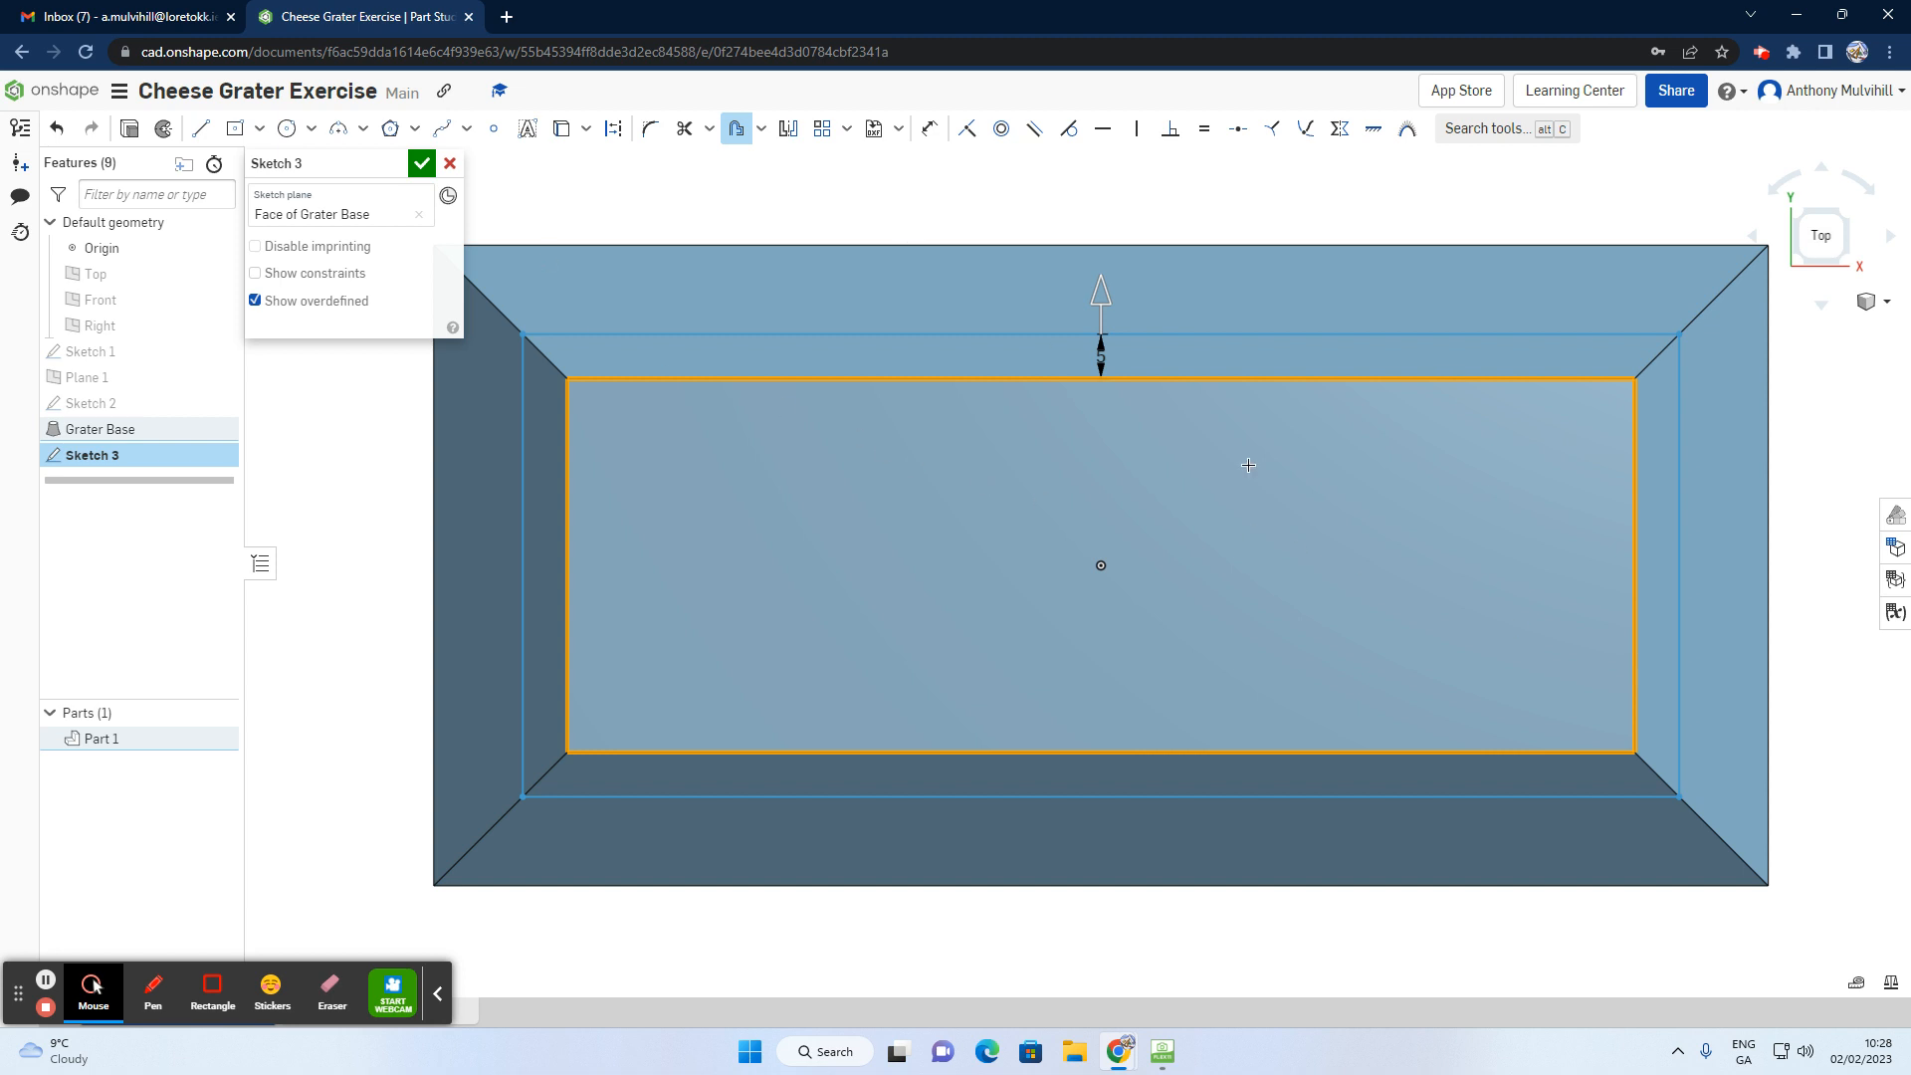
{"action": "right_click_drag", "start_coordinate": [1471, 432], "coordinate": [1339, 410]}
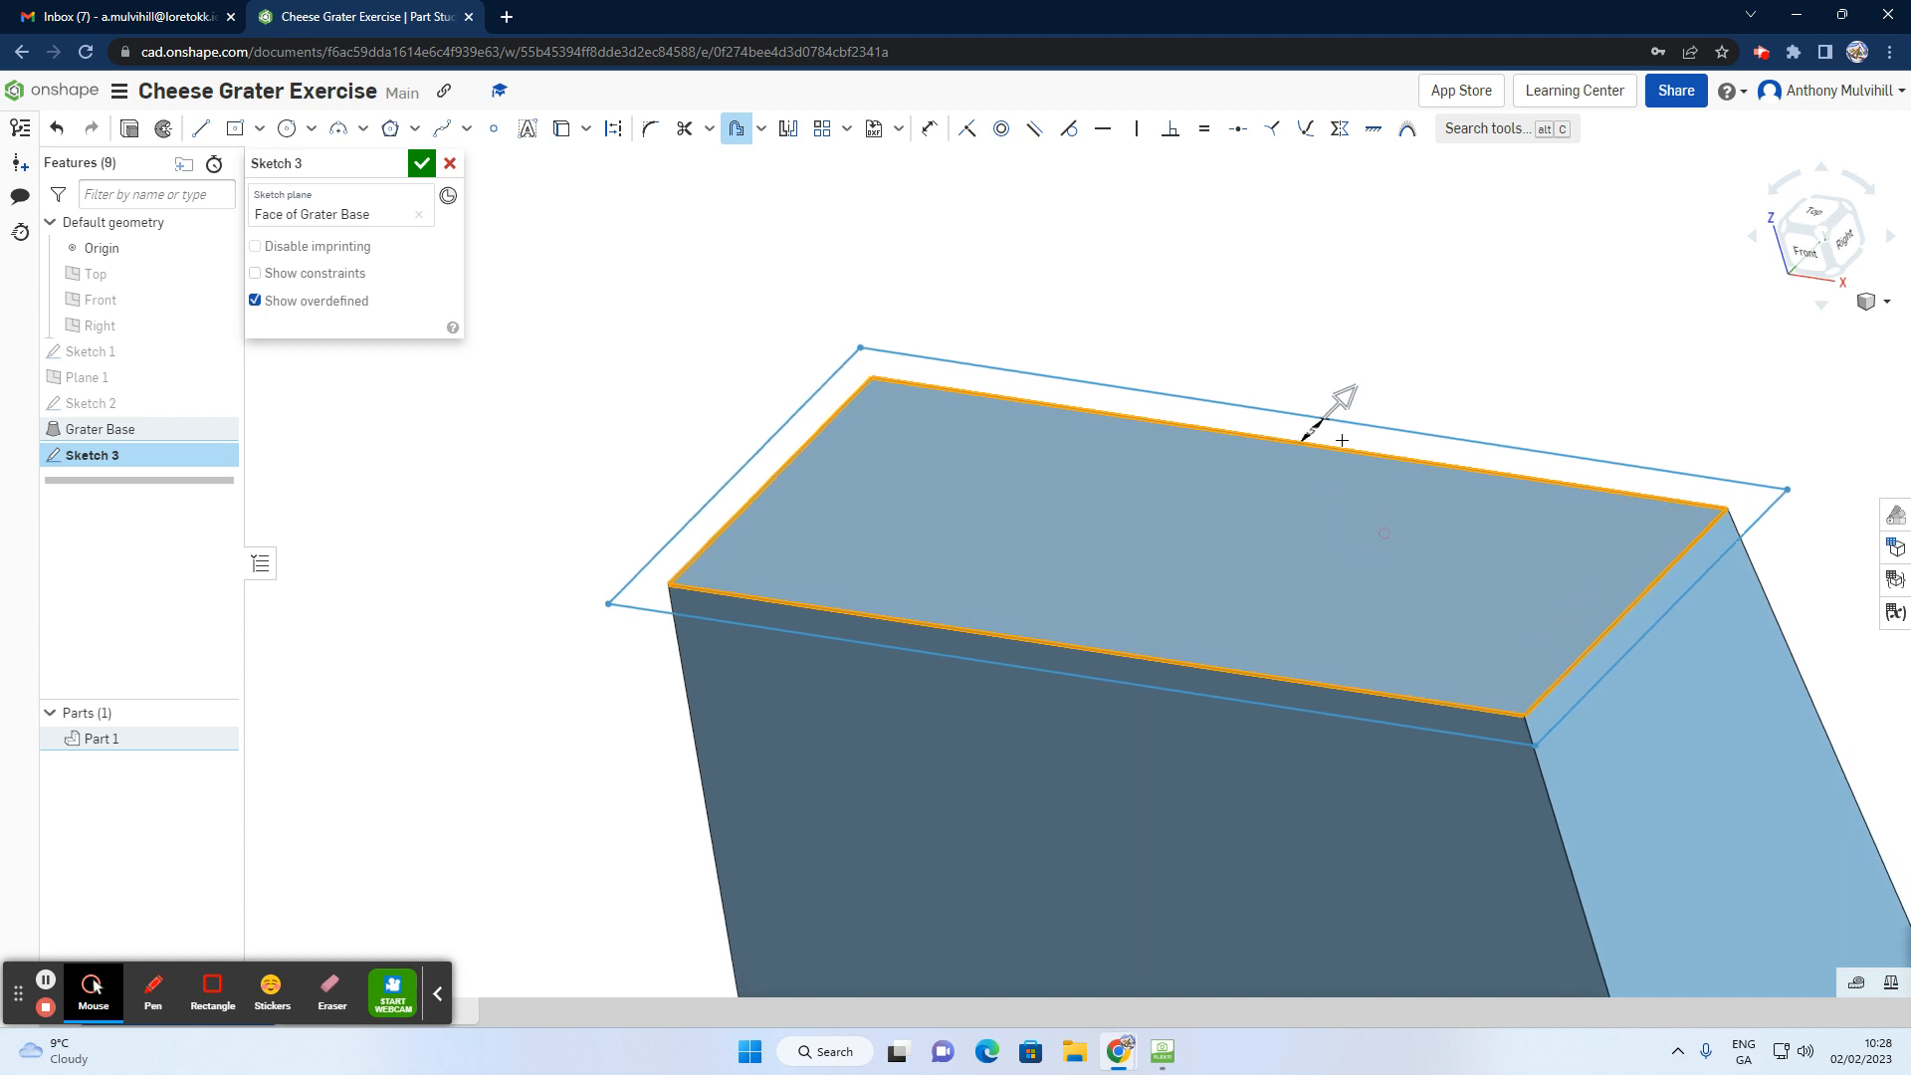
{"action": "scroll", "coordinate": [1323, 422], "scroll_direction": "up", "scroll_amount": 5}
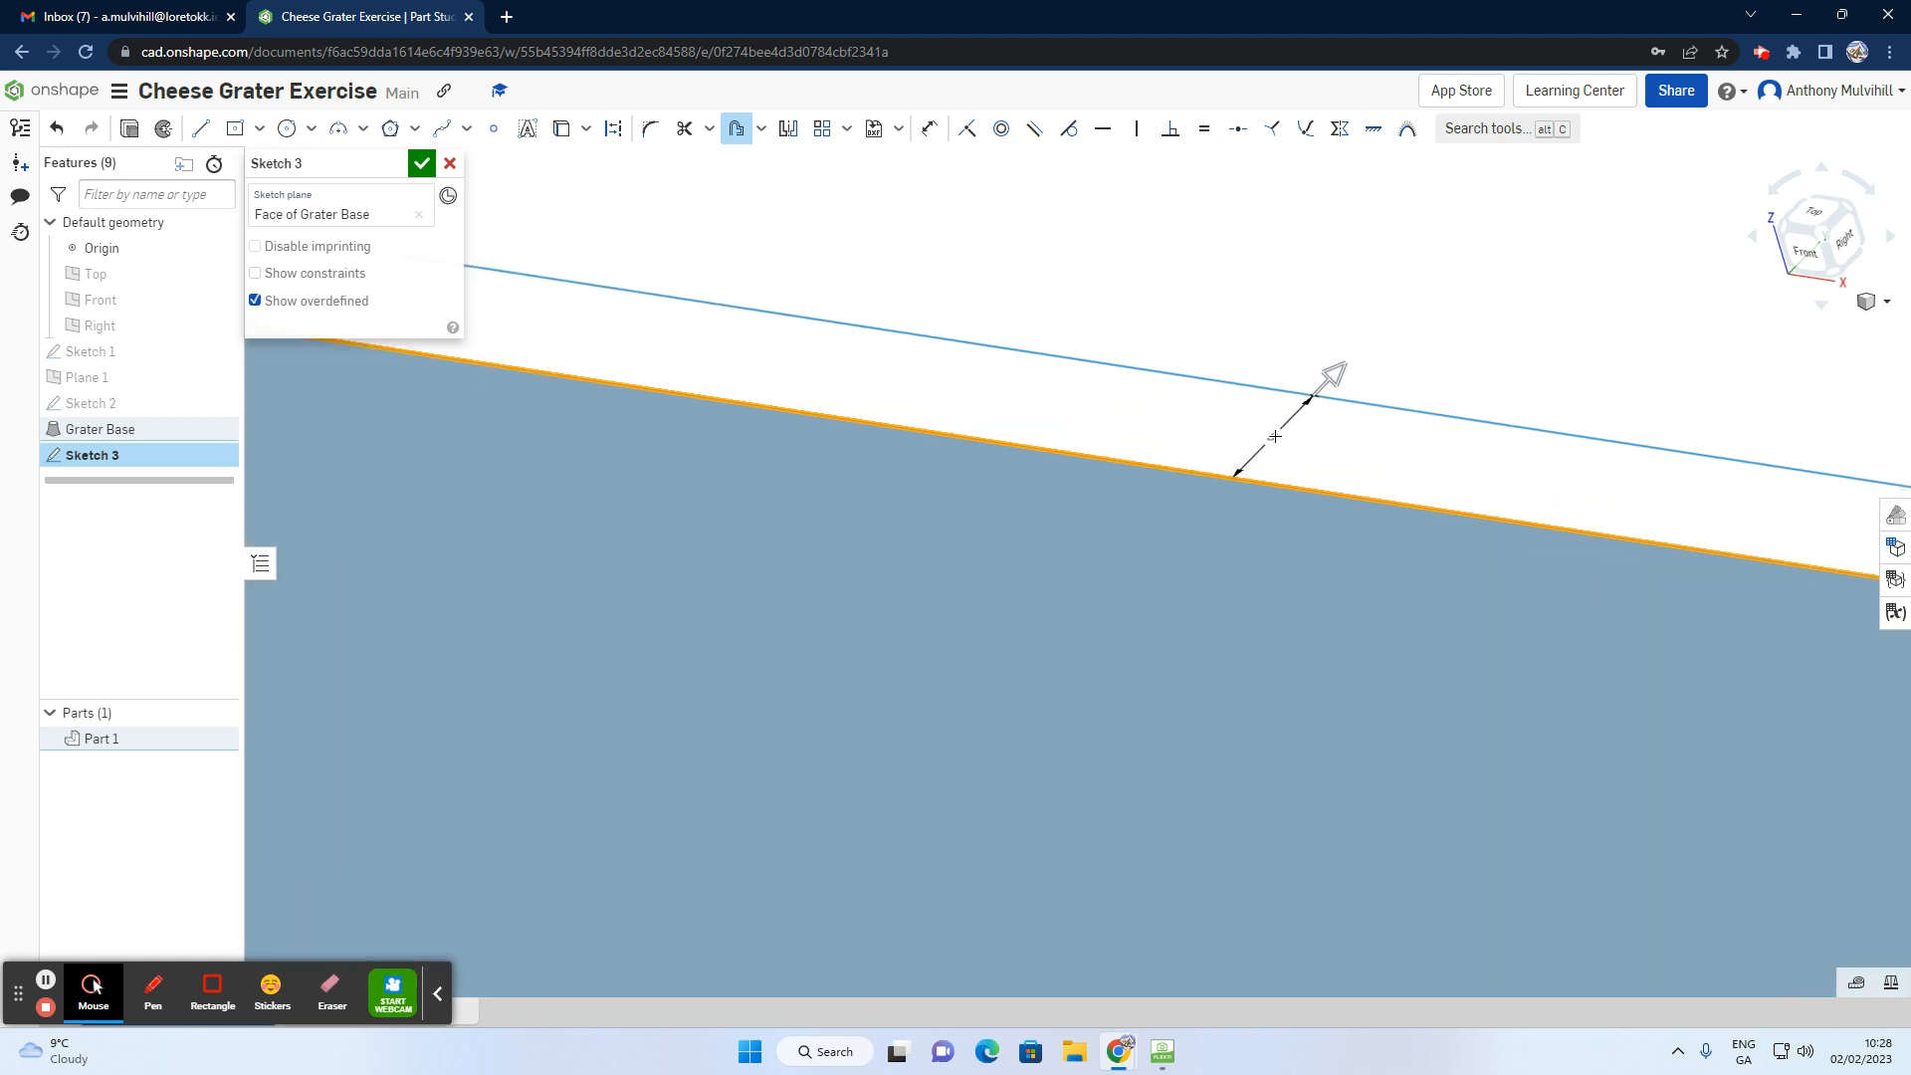
{"action": "left_click", "coordinate": [1272, 435]}
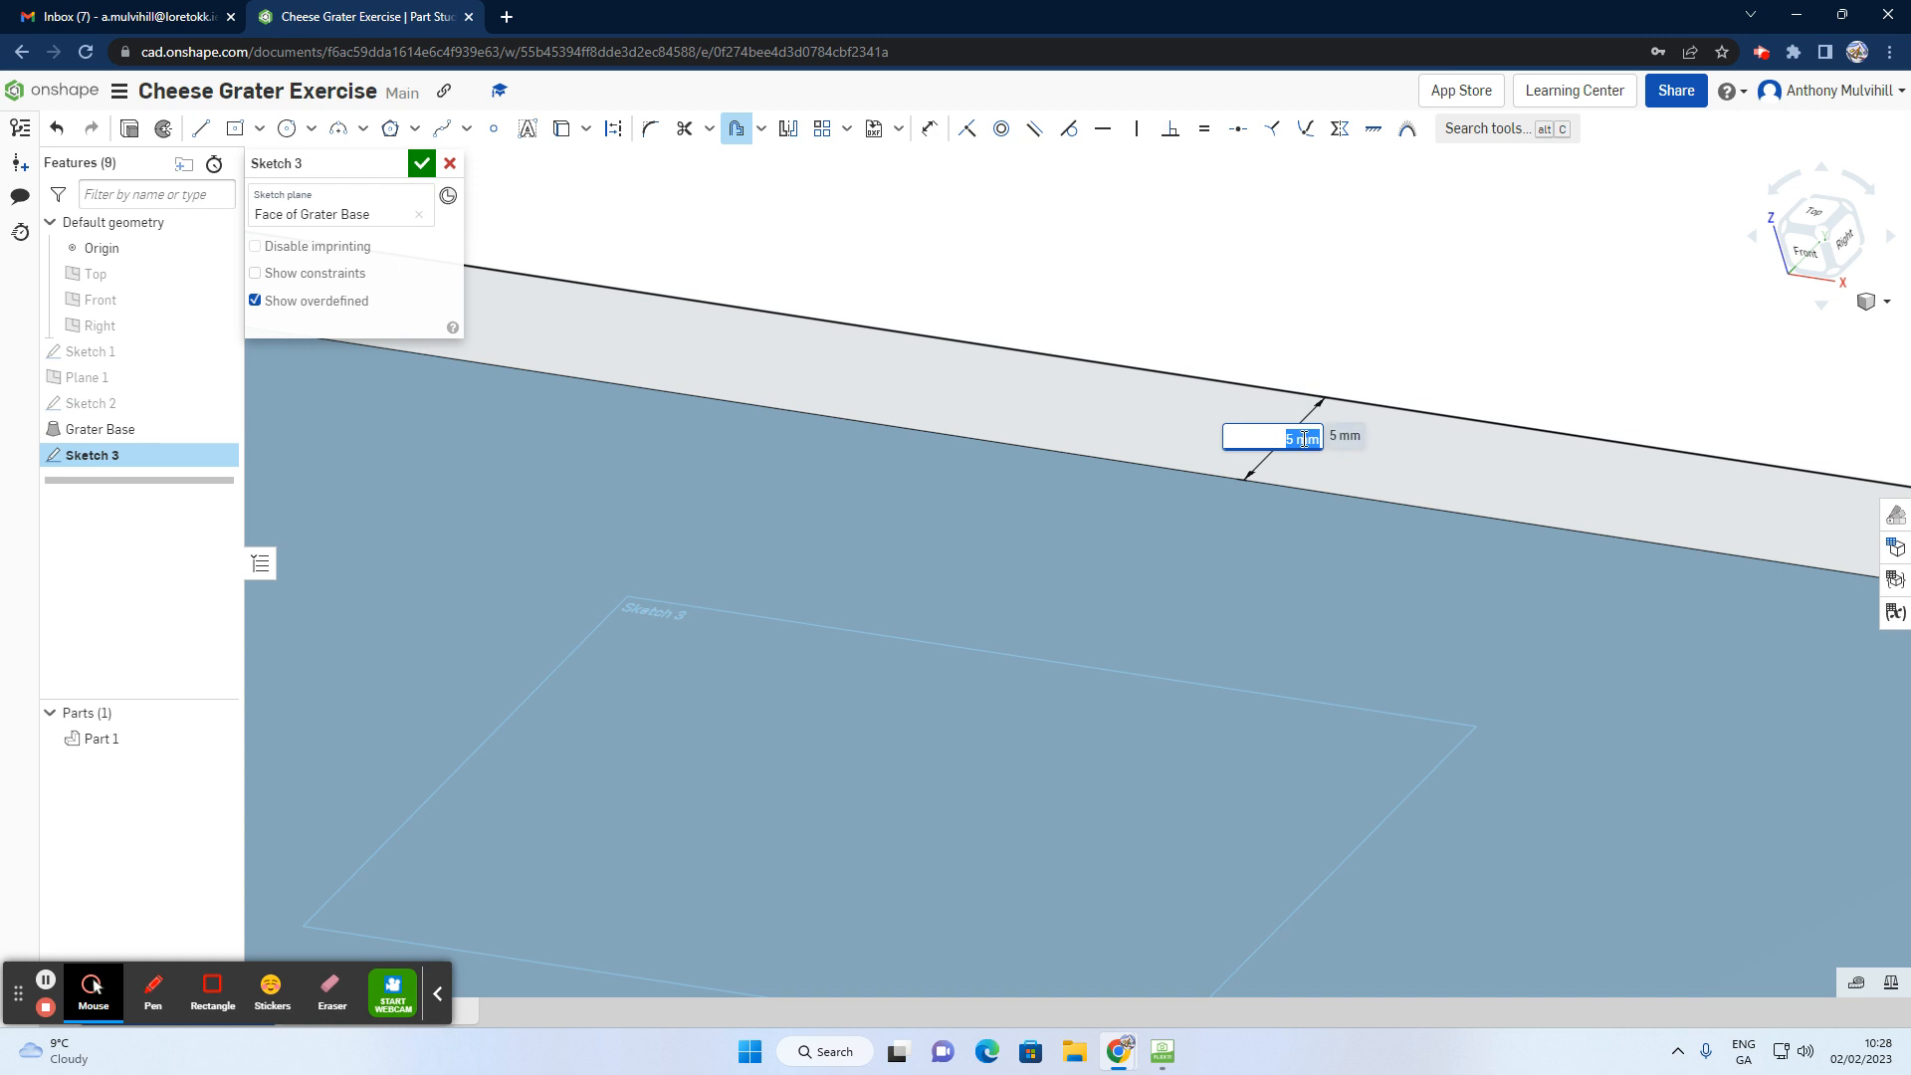
{"action": "key", "text": "Return"}
{"action": "scroll", "coordinate": [1288, 493], "scroll_direction": "down", "scroll_amount": 5}
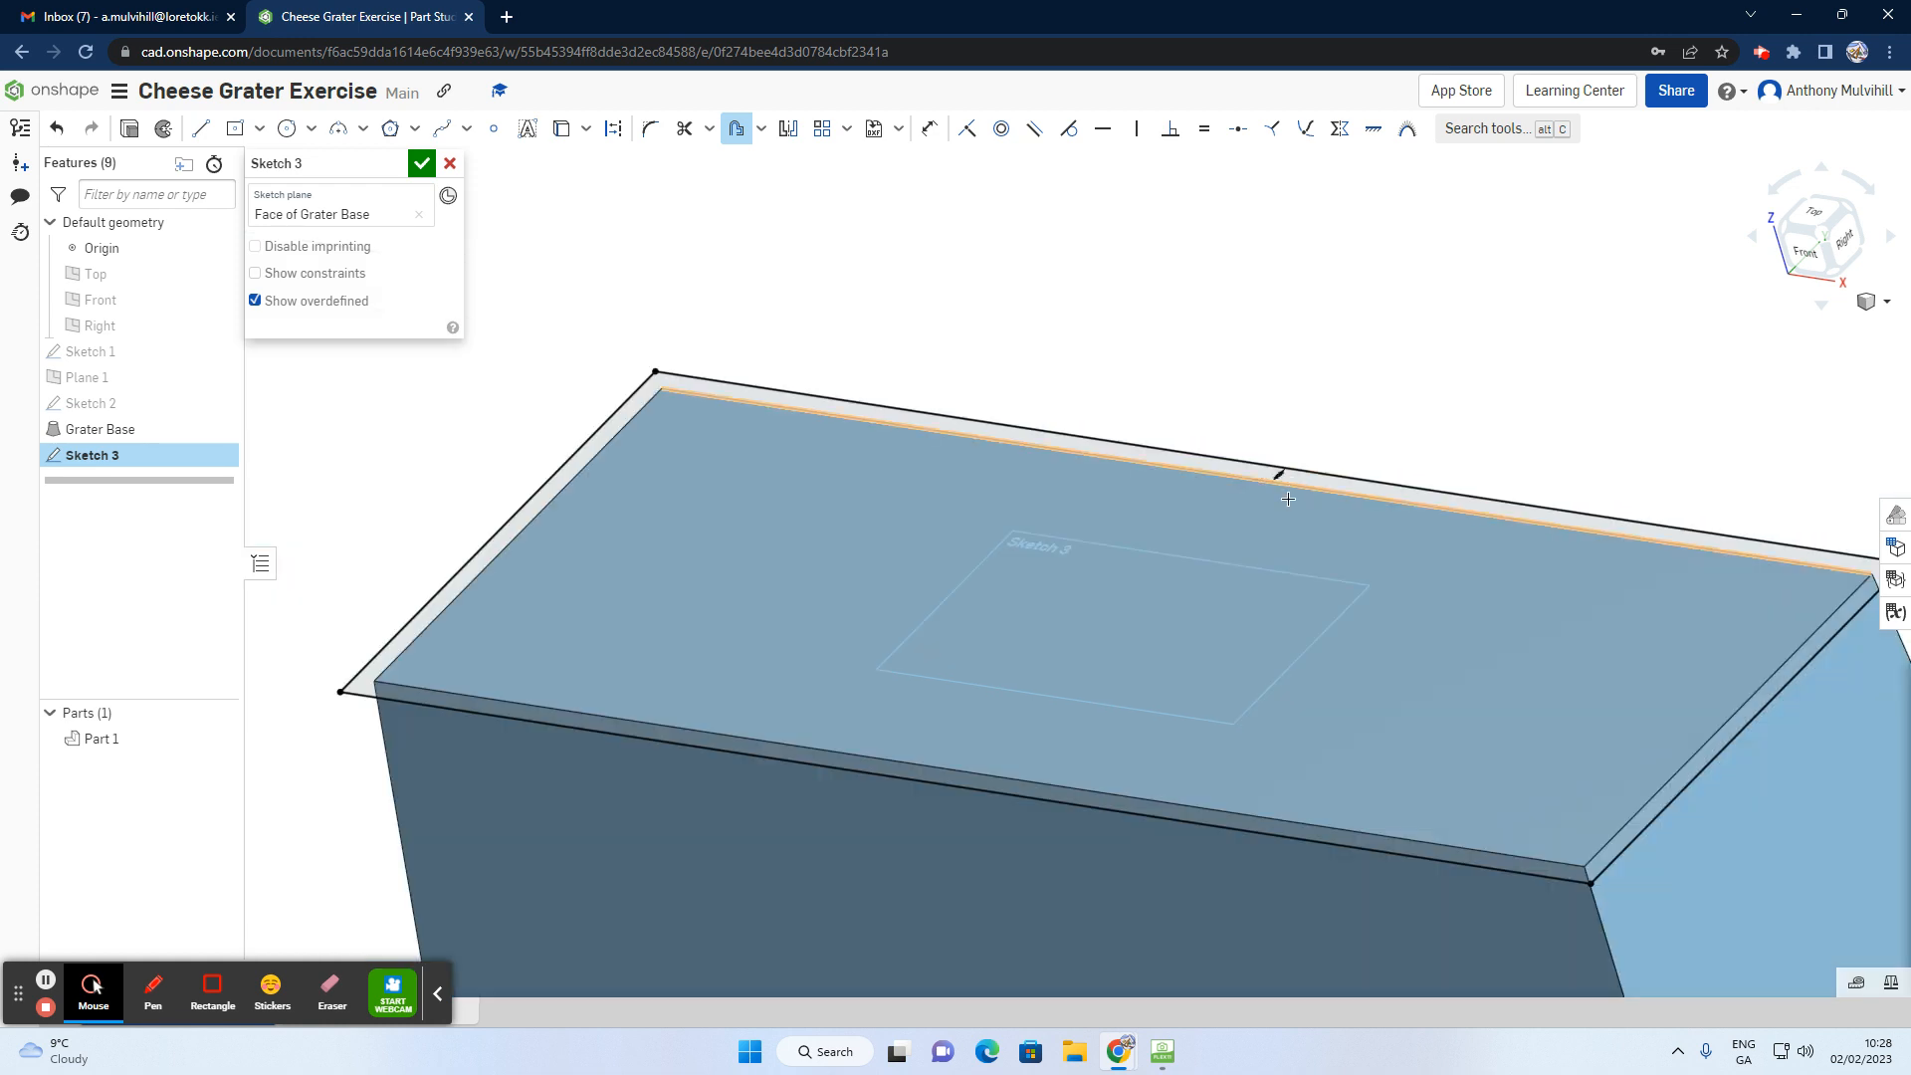
{"action": "right_click_drag", "start_coordinate": [1544, 693], "coordinate": [1659, 700]}
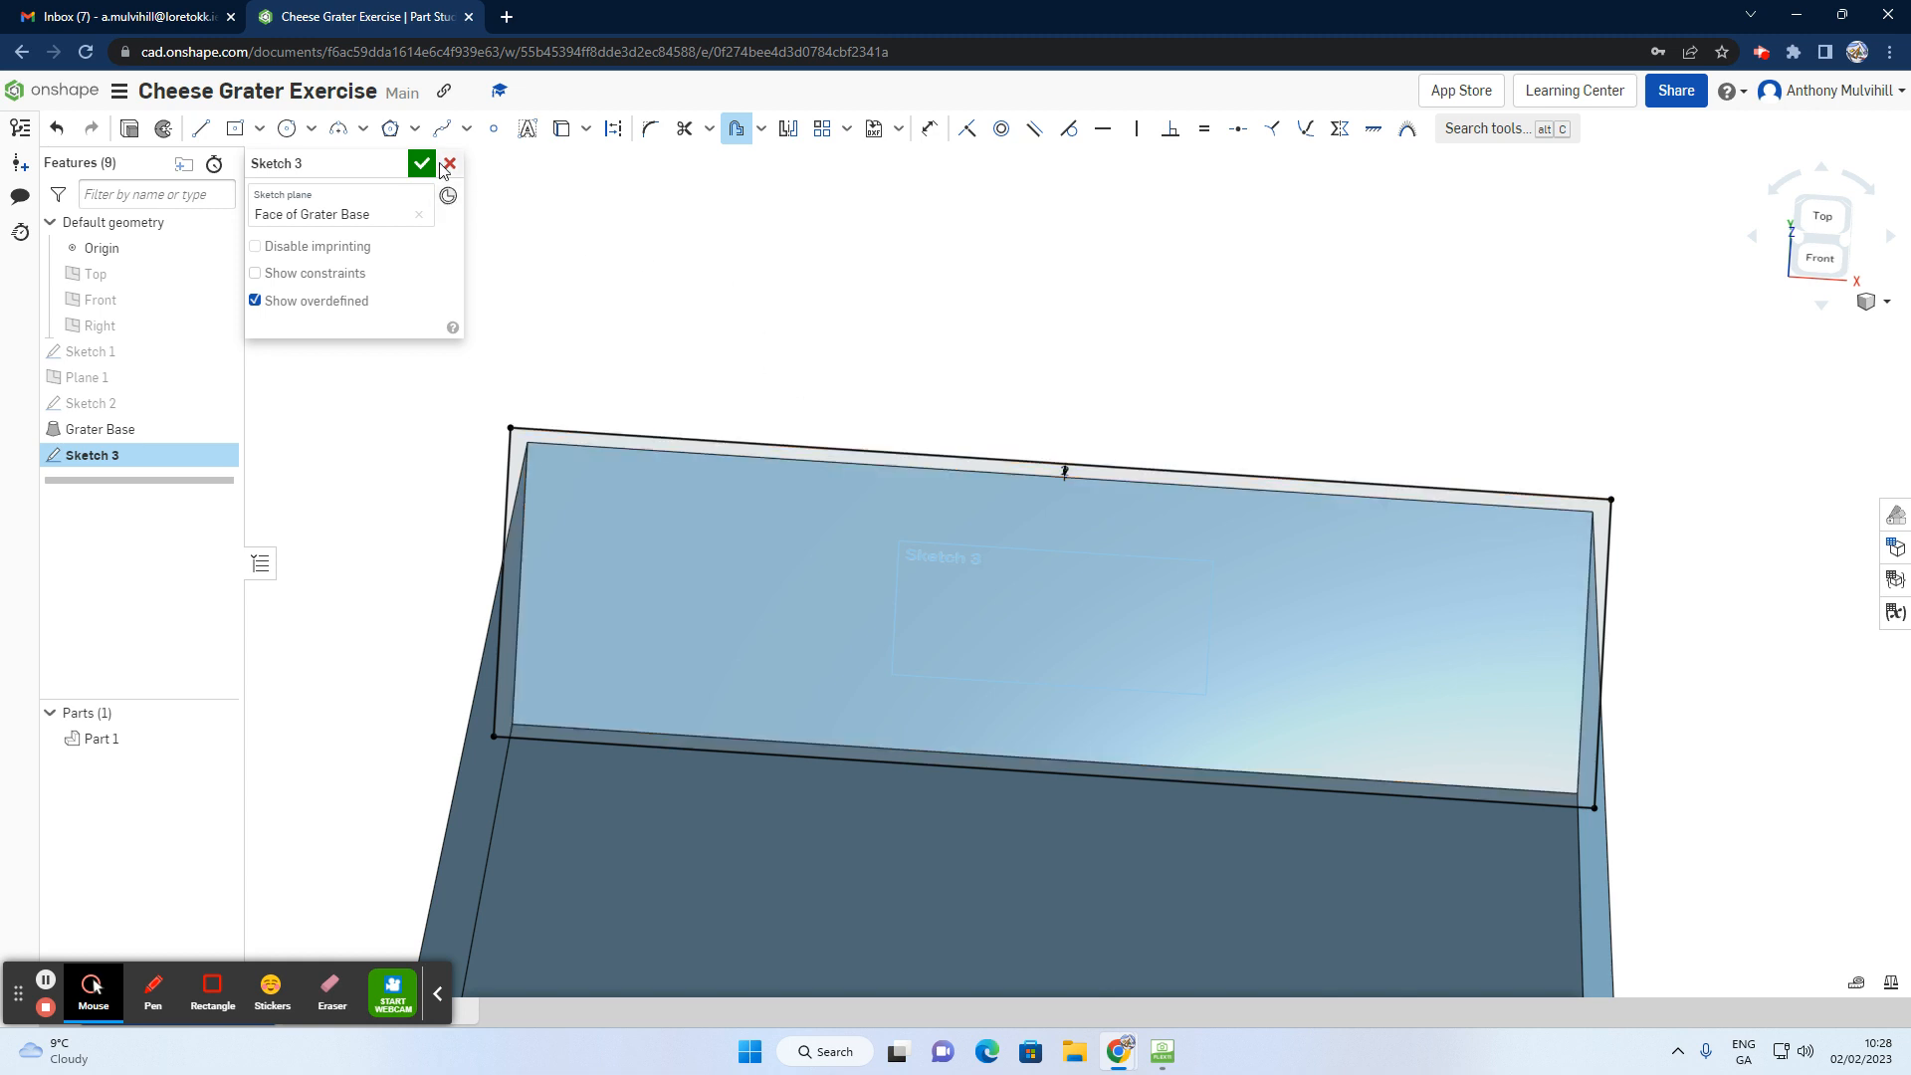
{"action": "right_click_drag", "start_coordinate": [620, 406], "coordinate": [583, 353]}
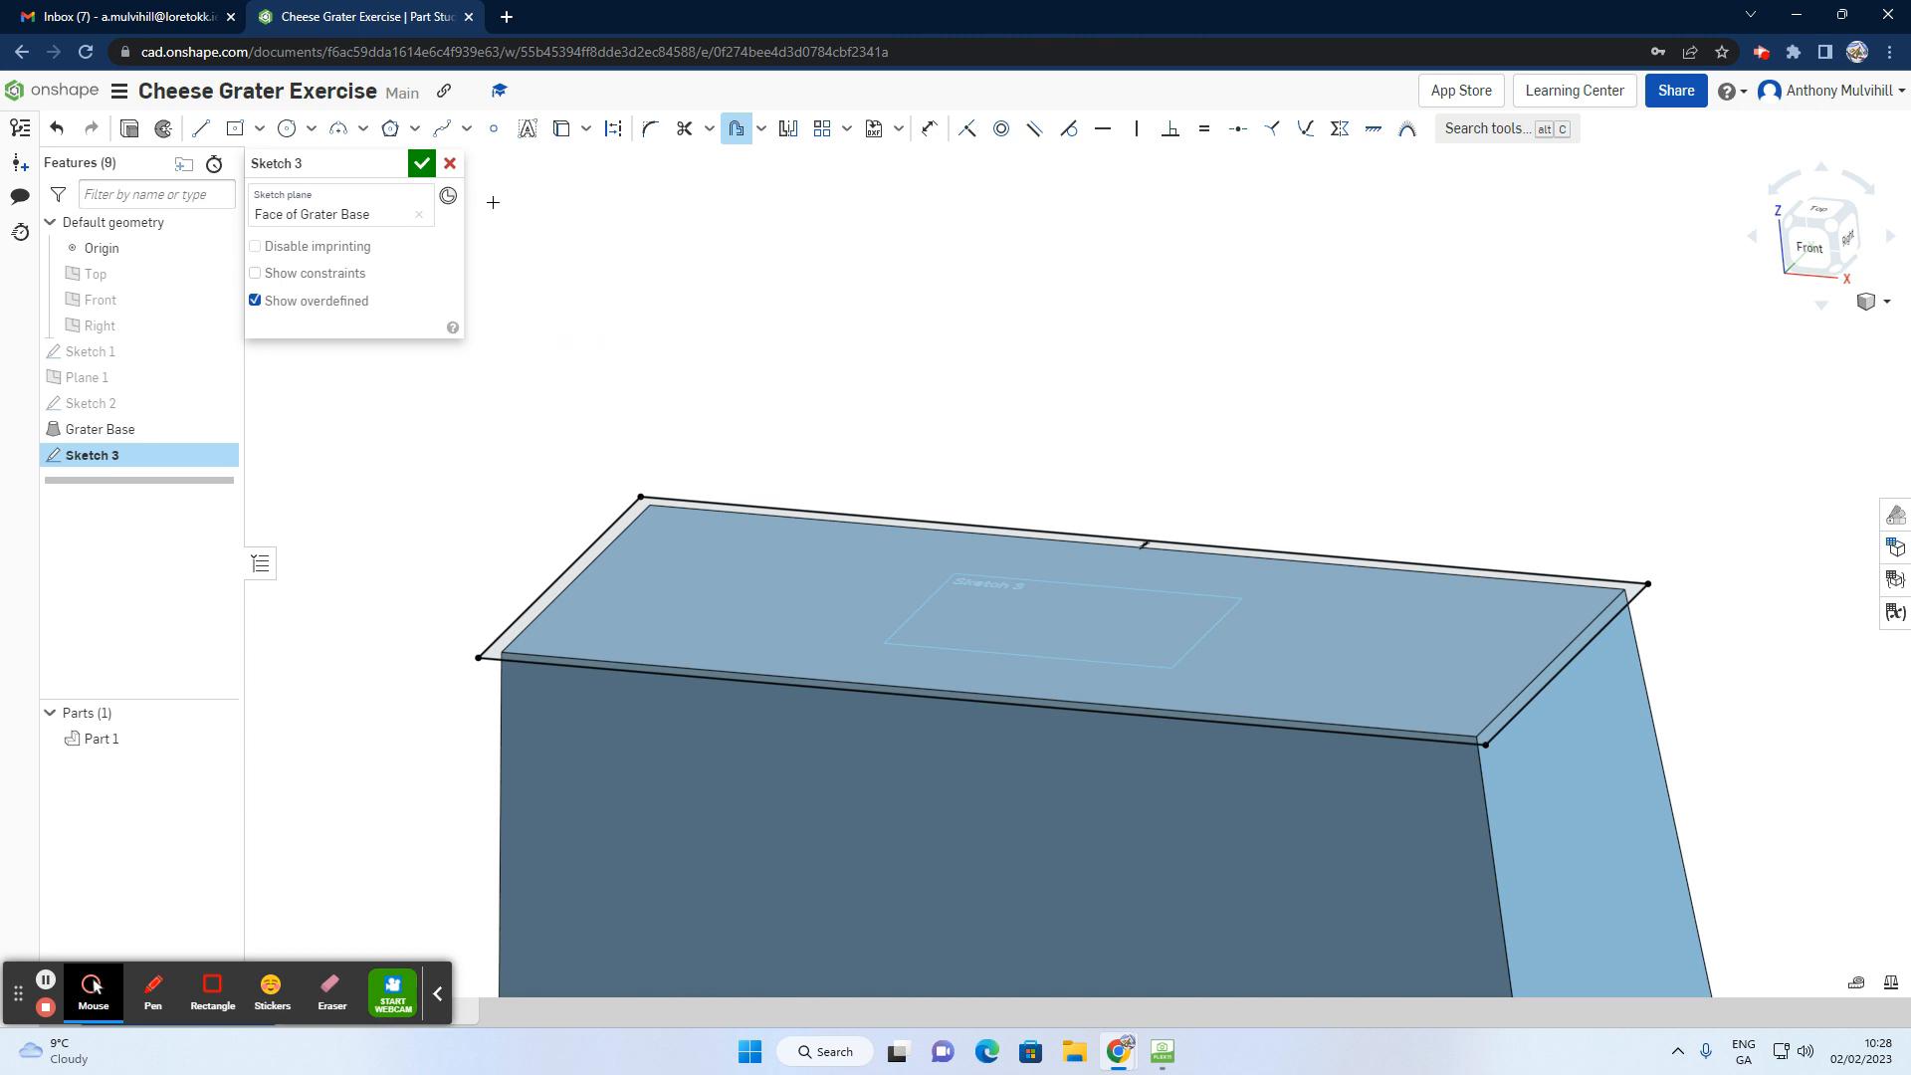
Step: Extrude the offset sketch's faces 10 mm upward as a blind extrusion added to the grater body
{"action": "left_click", "coordinate": [130, 130]}
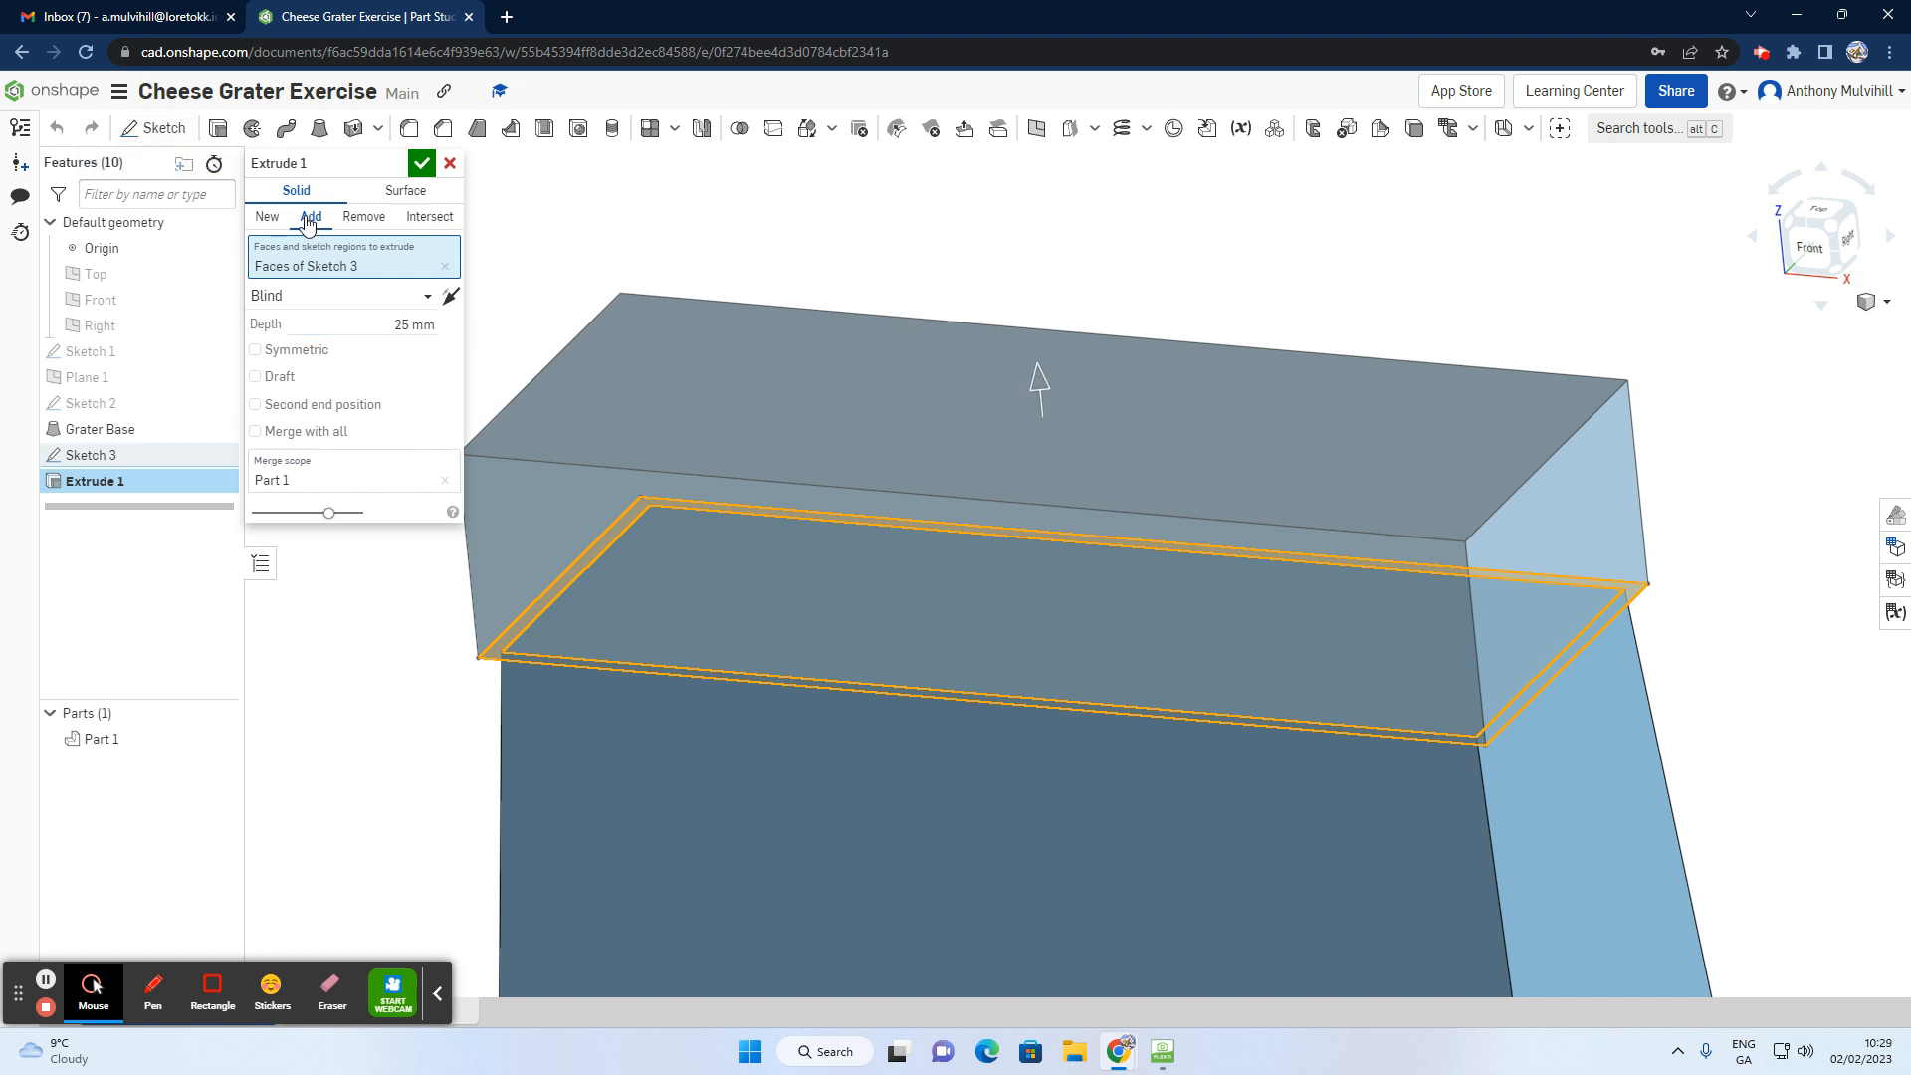
{"action": "left_click", "coordinate": [399, 322]}
{"action": "type", "text": "10"}
{"action": "key", "text": "Return"}
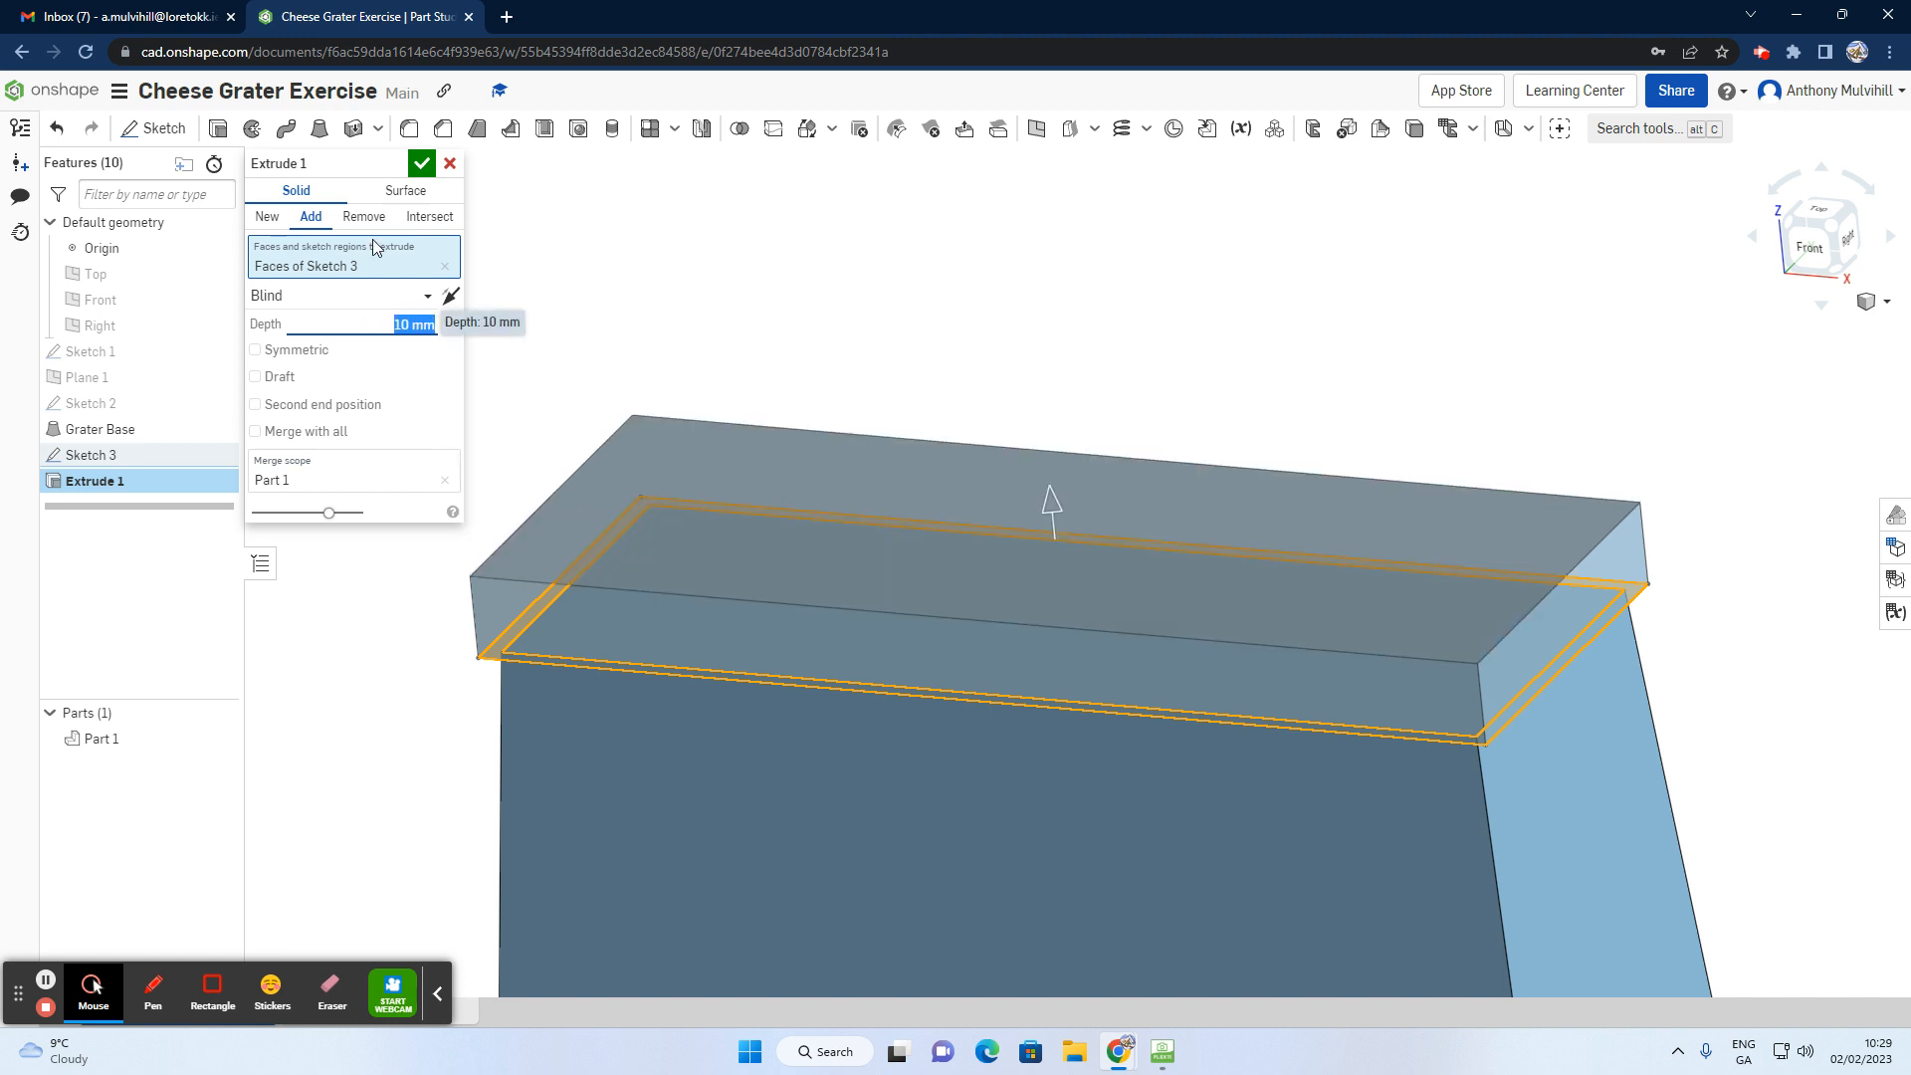
{"action": "left_click", "coordinate": [420, 166]}
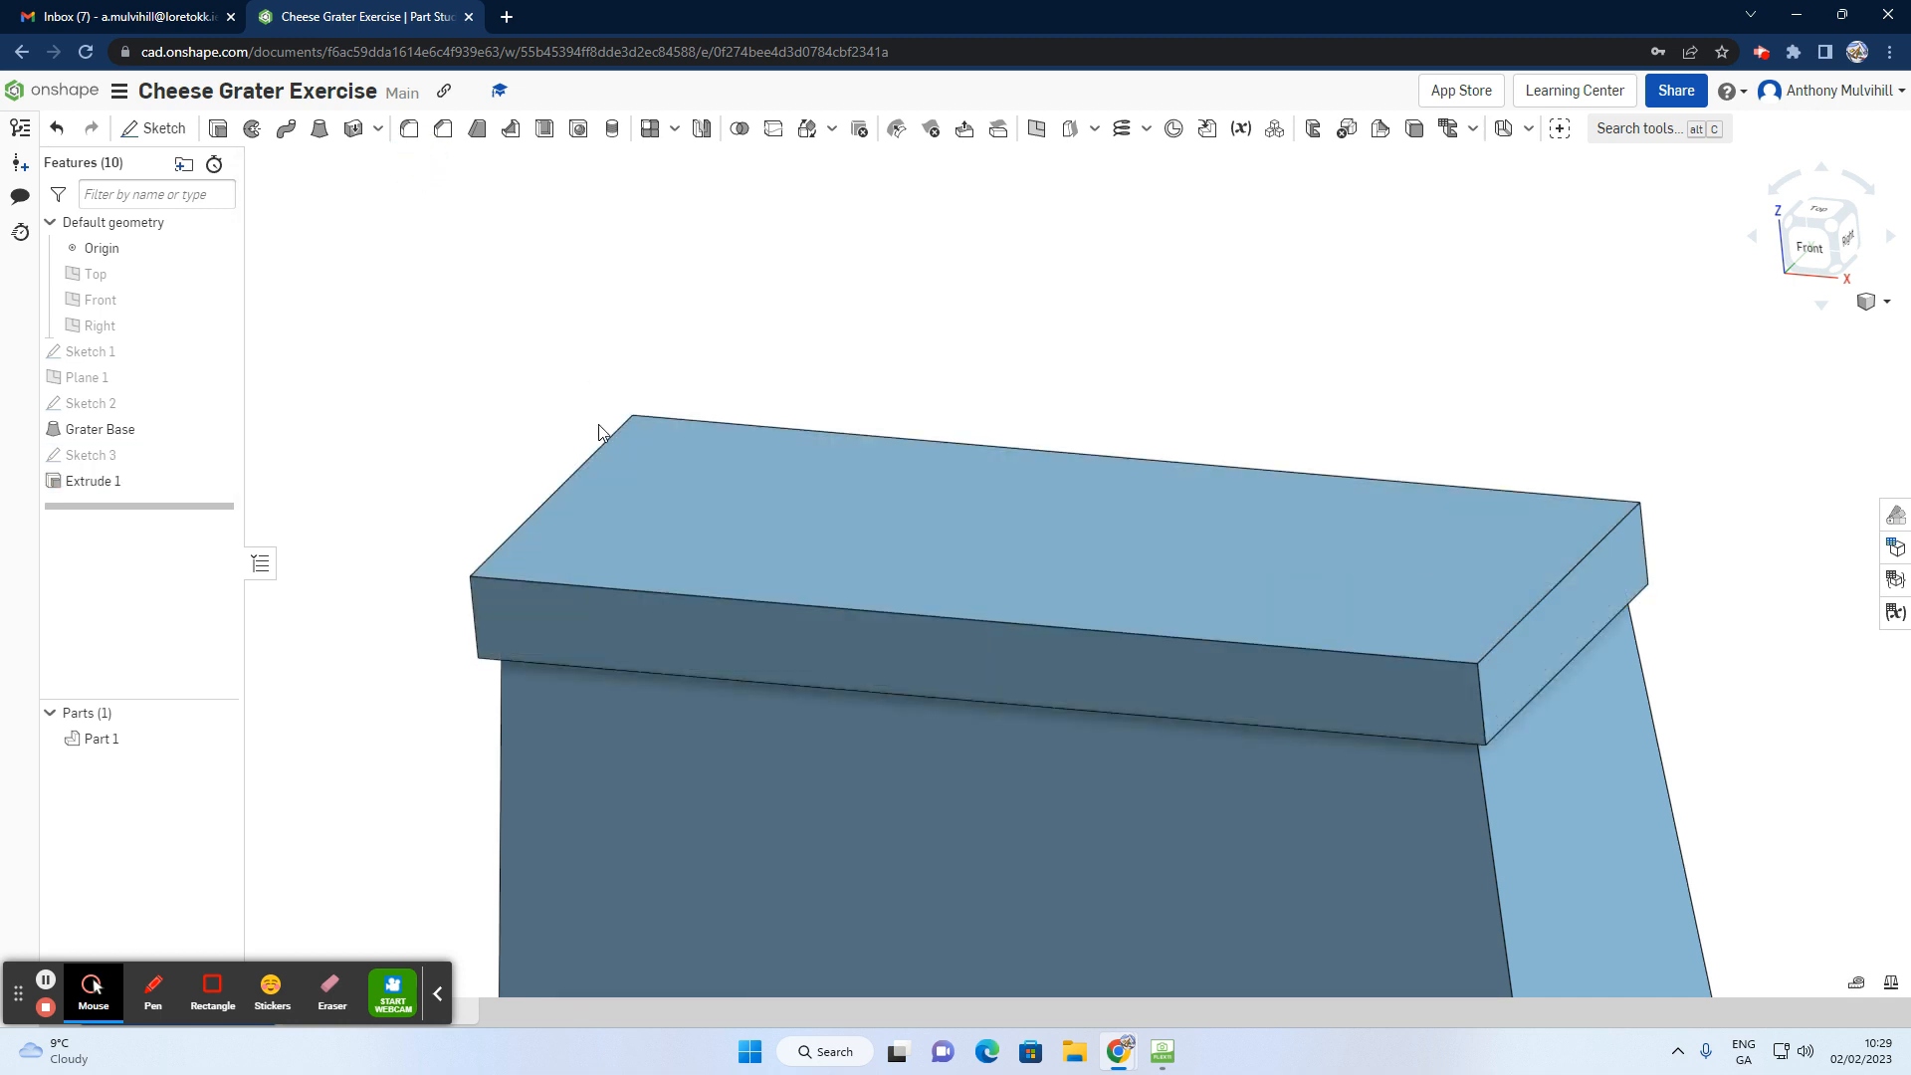
Step: Shell the grater body to a 1 mm wall thickness, removing its bottom face
{"action": "scroll", "coordinate": [455, 478], "scroll_direction": "down", "scroll_amount": 4}
{"action": "right_click_drag", "start_coordinate": [518, 563], "coordinate": [483, 446]}
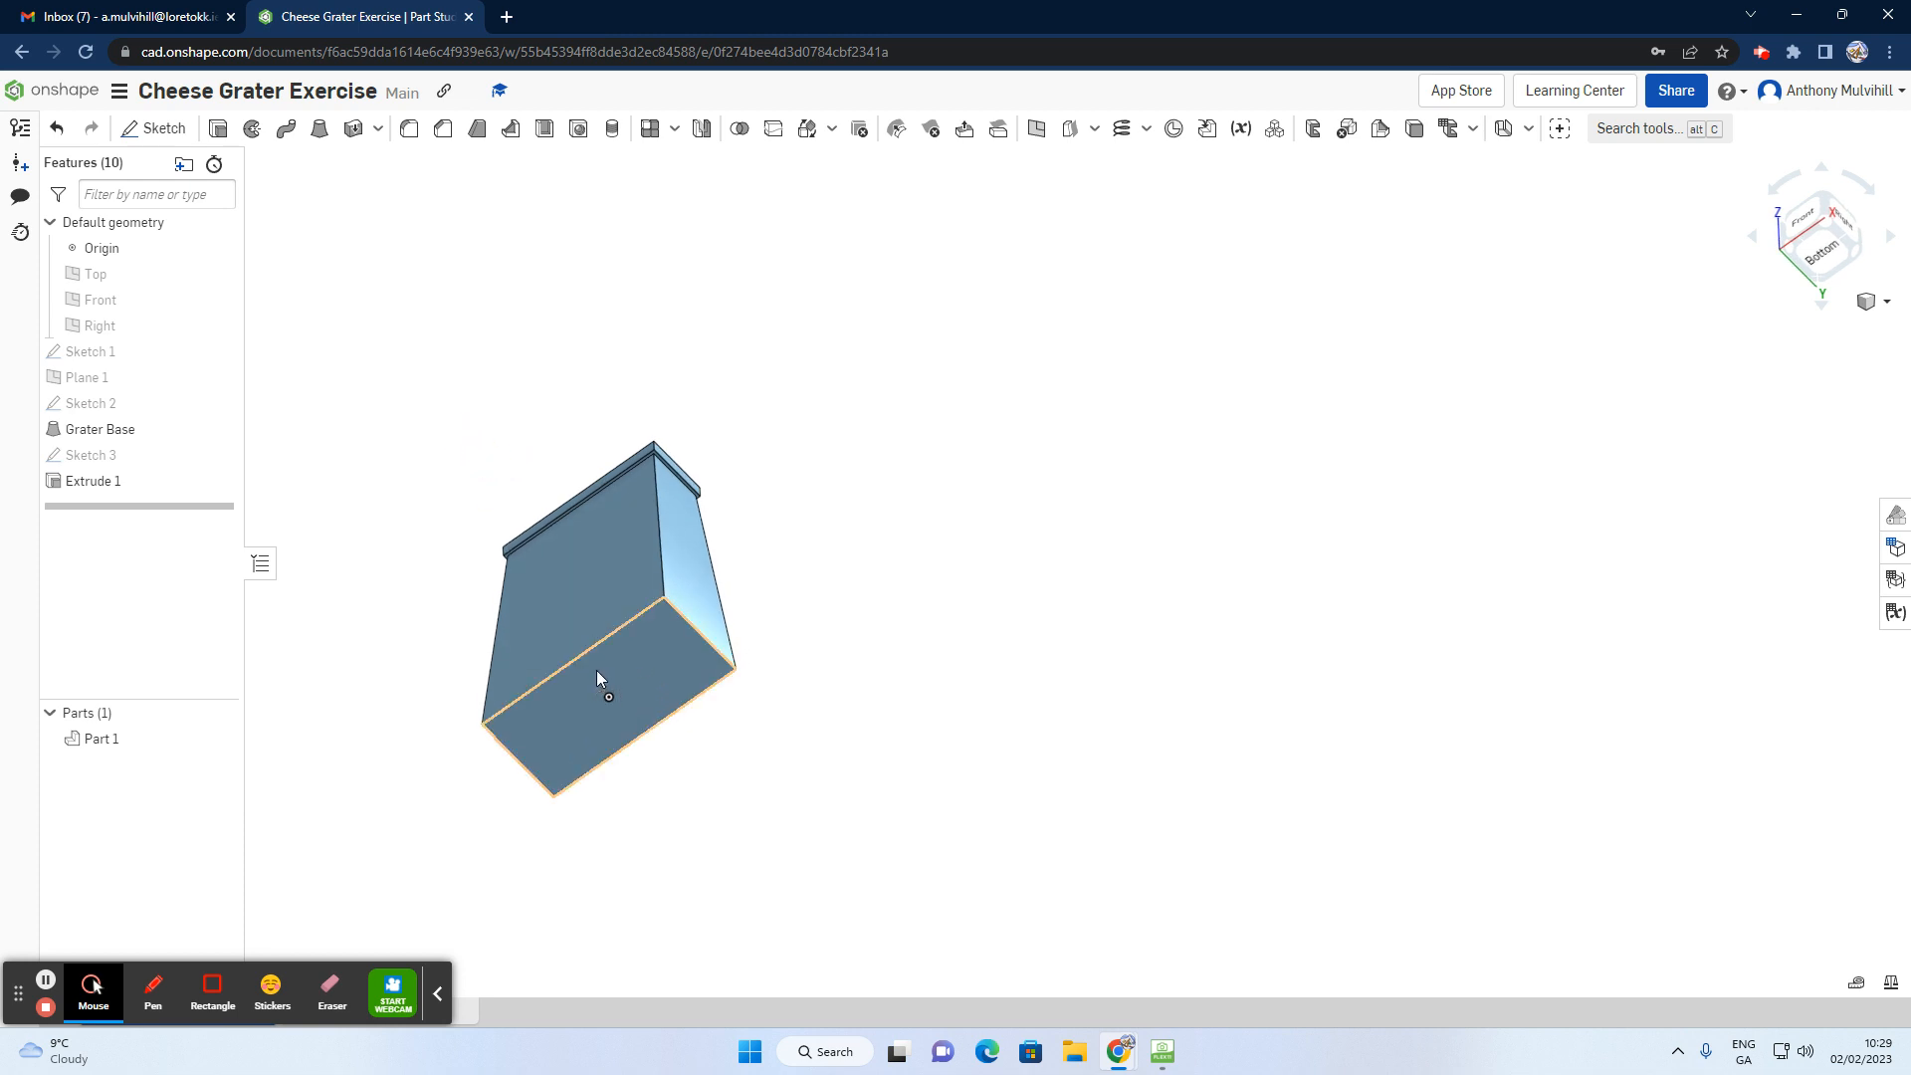
{"action": "scroll", "coordinate": [418, 602], "scroll_direction": "up", "scroll_amount": 3}
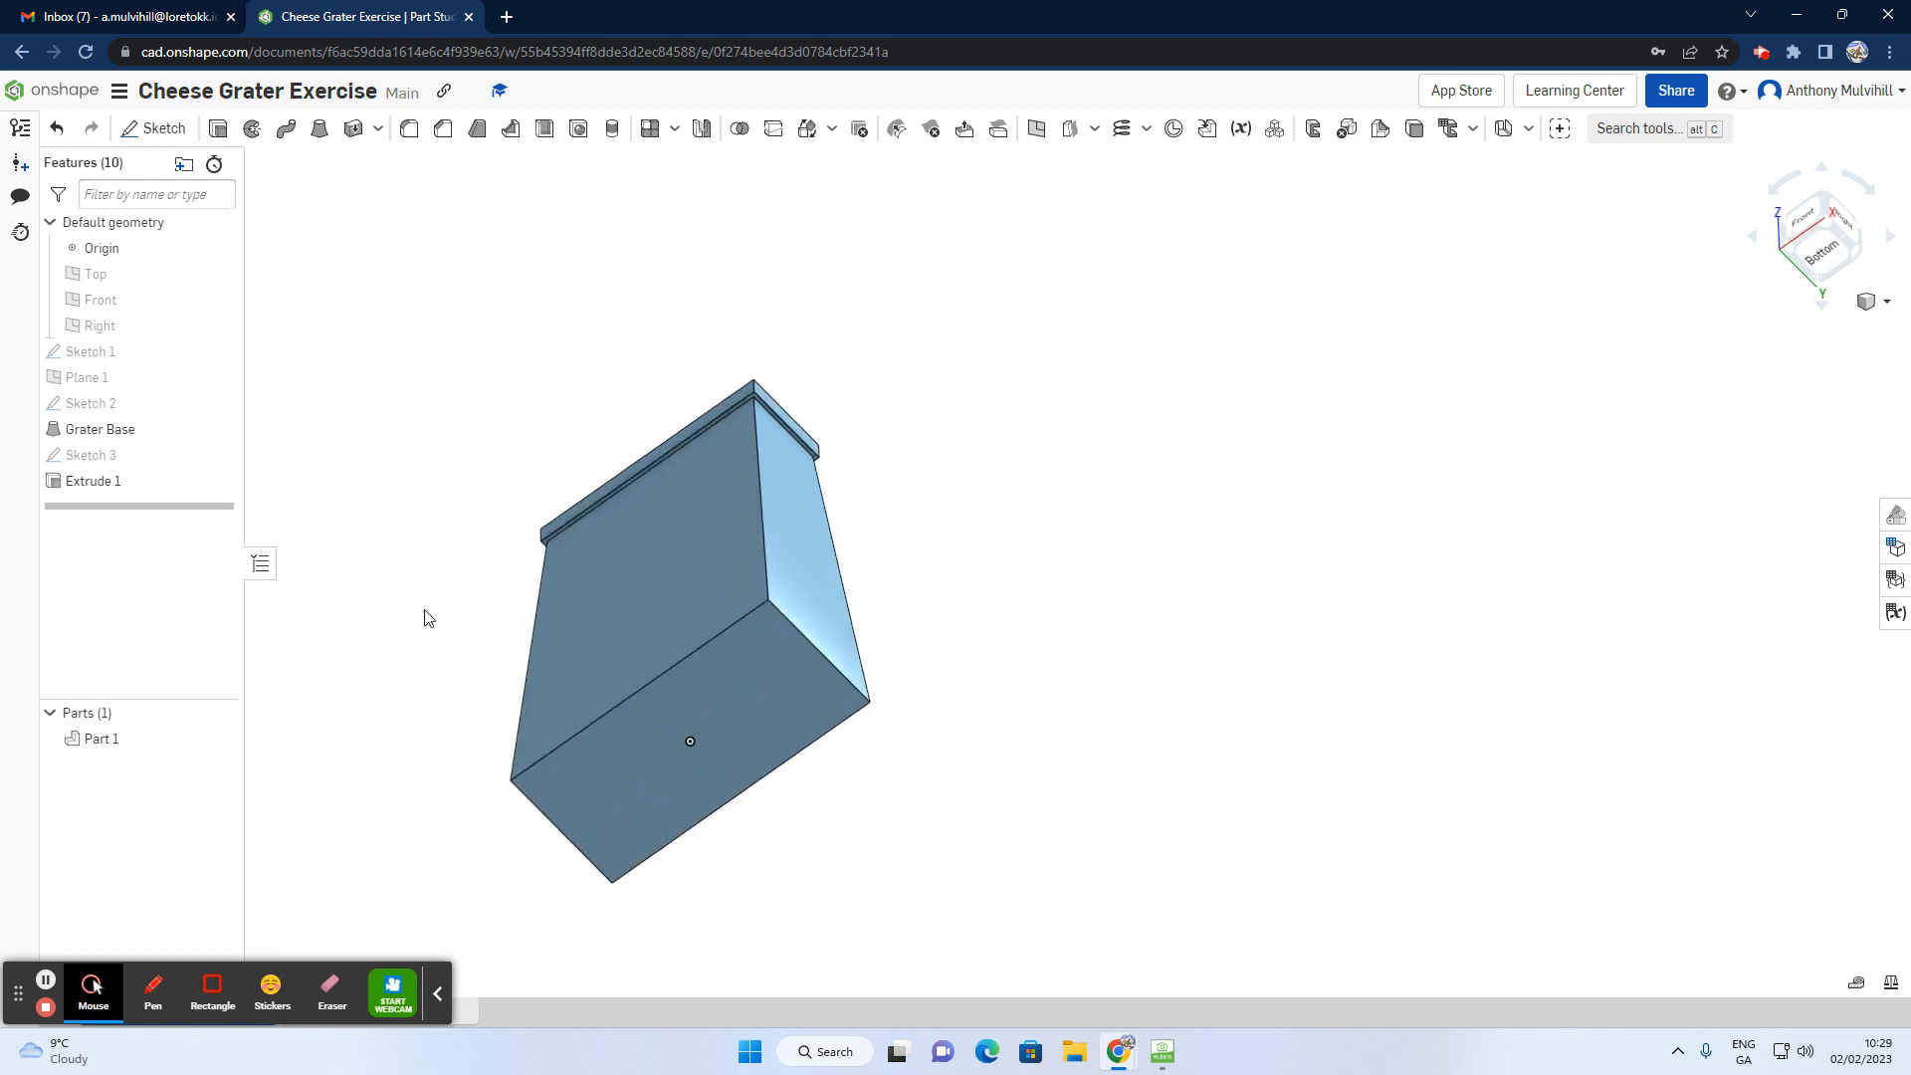
{"action": "scroll", "coordinate": [450, 848], "scroll_direction": "up", "scroll_amount": 2}
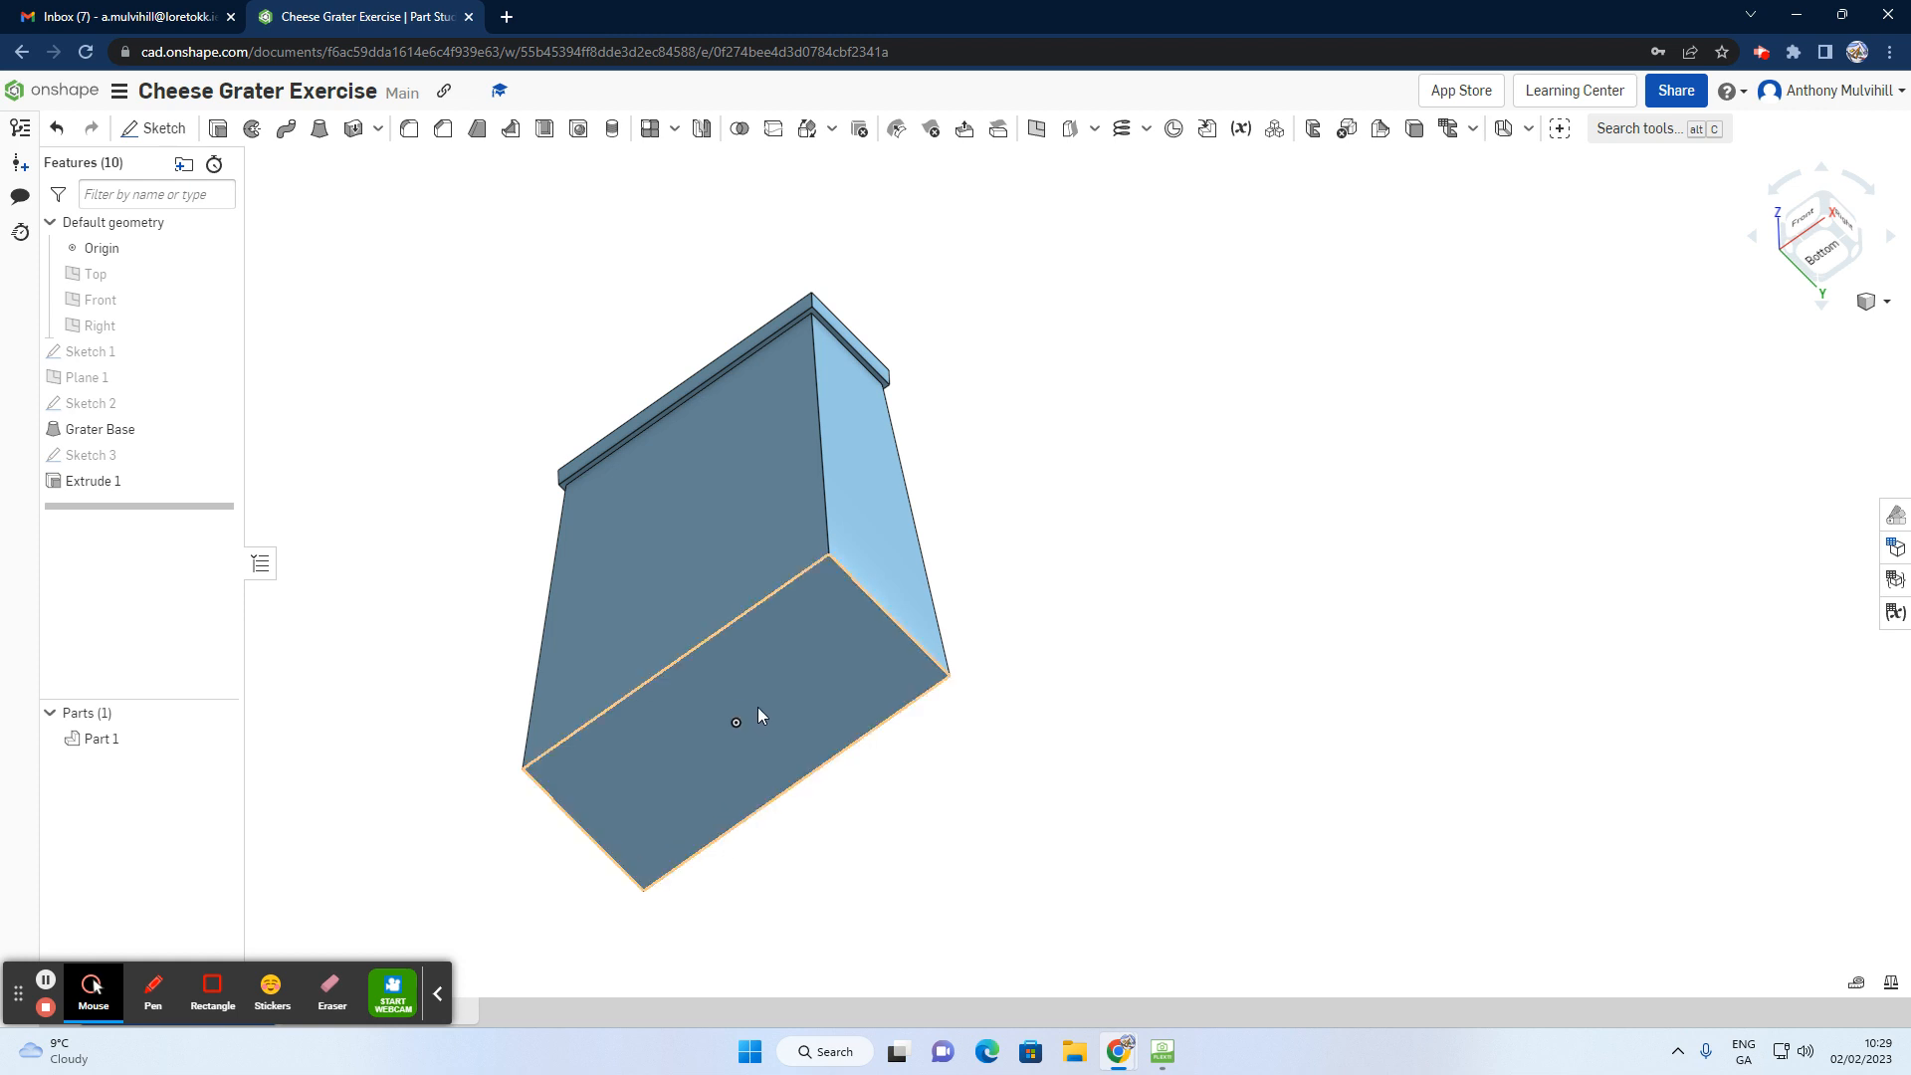
{"action": "left_click", "coordinate": [545, 139]}
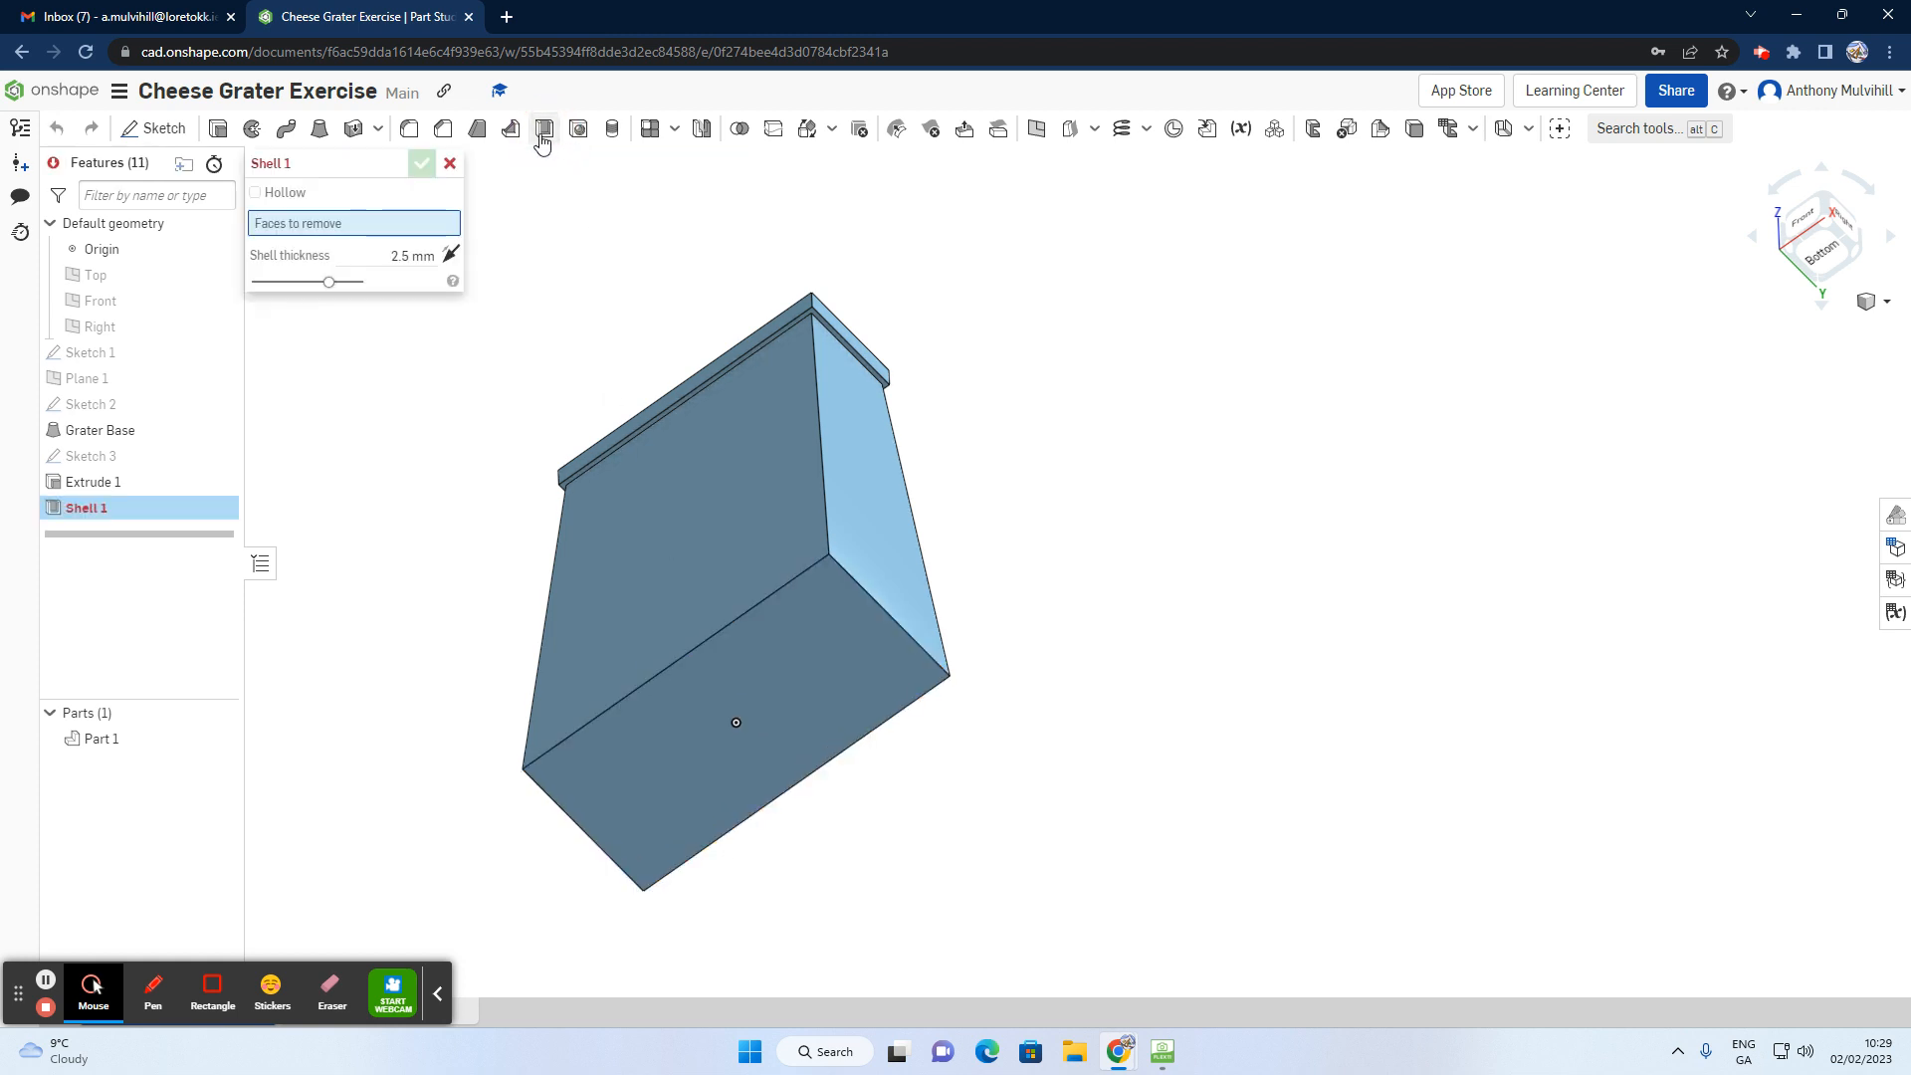
{"action": "left_click", "coordinate": [399, 257]}
{"action": "type", "text": "1"}
{"action": "key", "text": "Return"}
{"action": "left_click", "coordinate": [713, 725]}
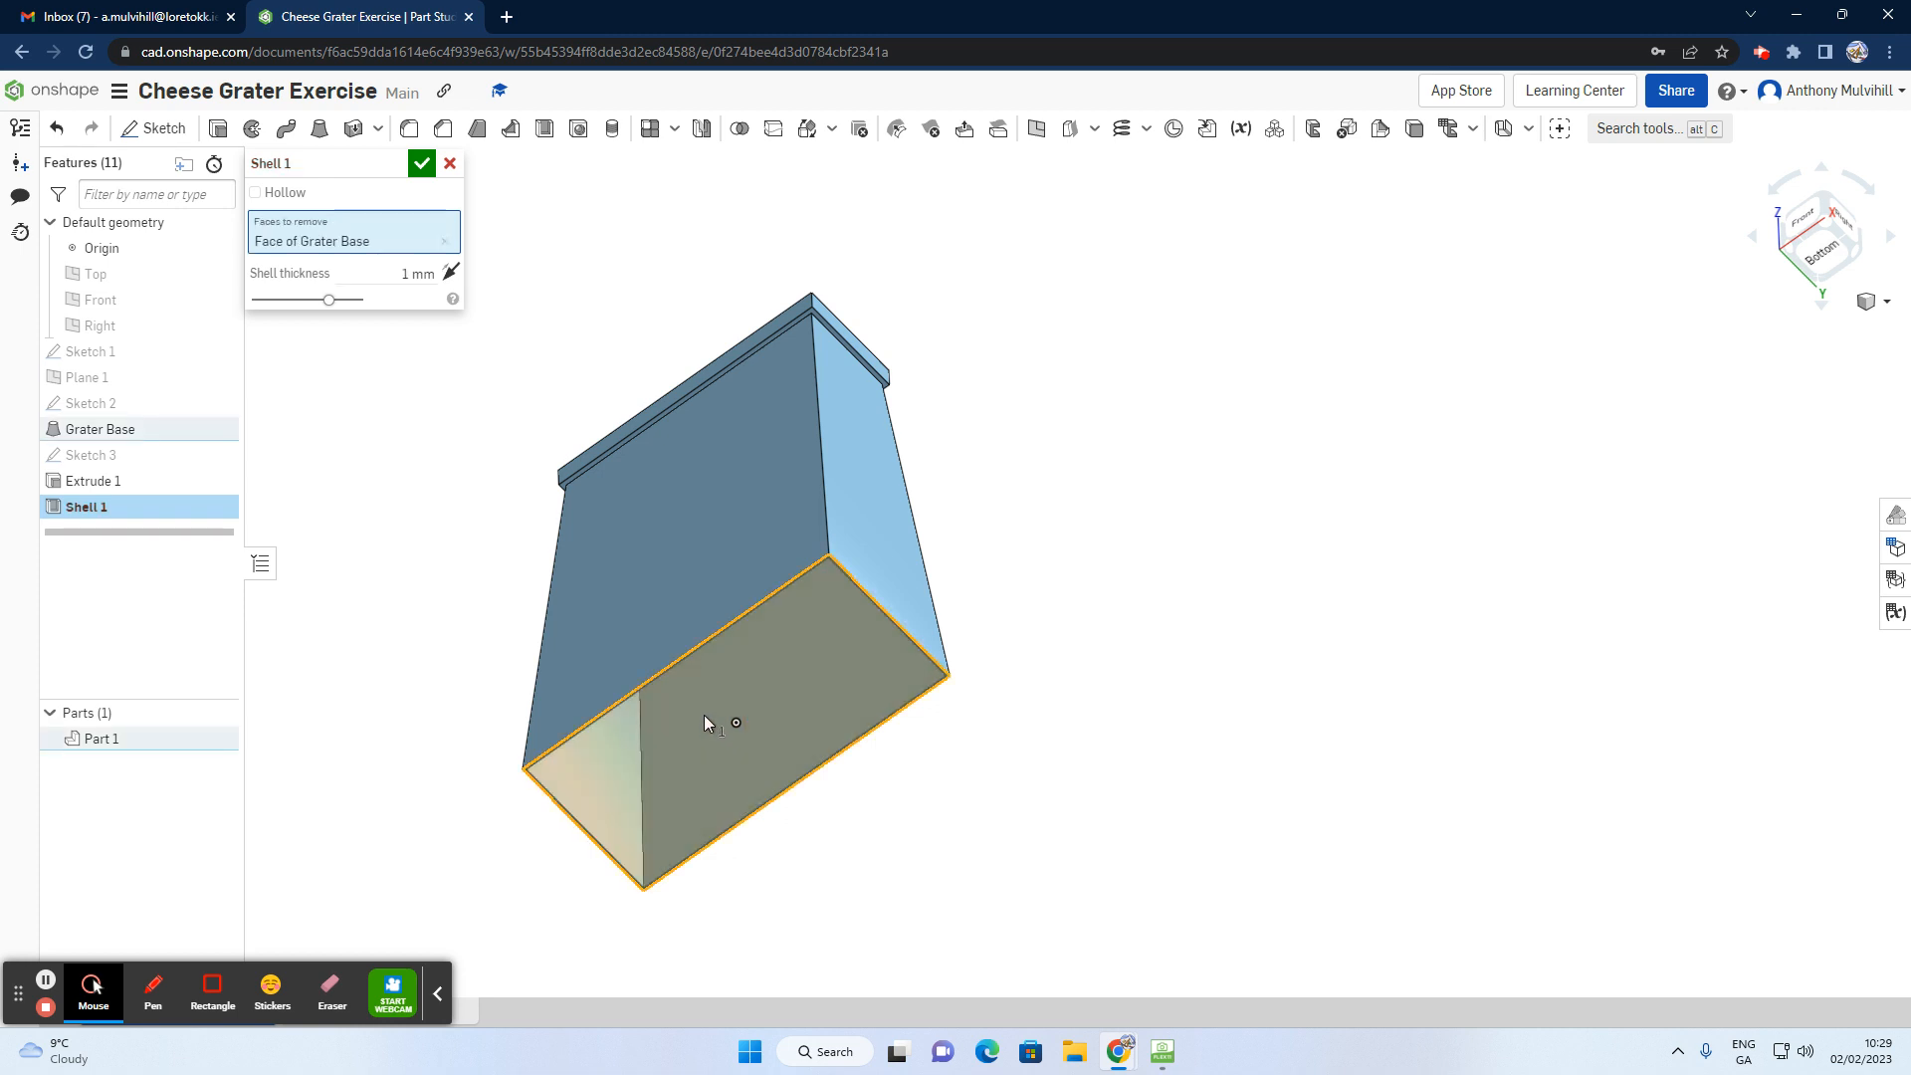
{"action": "key", "text": "n"}
{"action": "right_click_drag", "start_coordinate": [691, 659], "coordinate": [713, 684]}
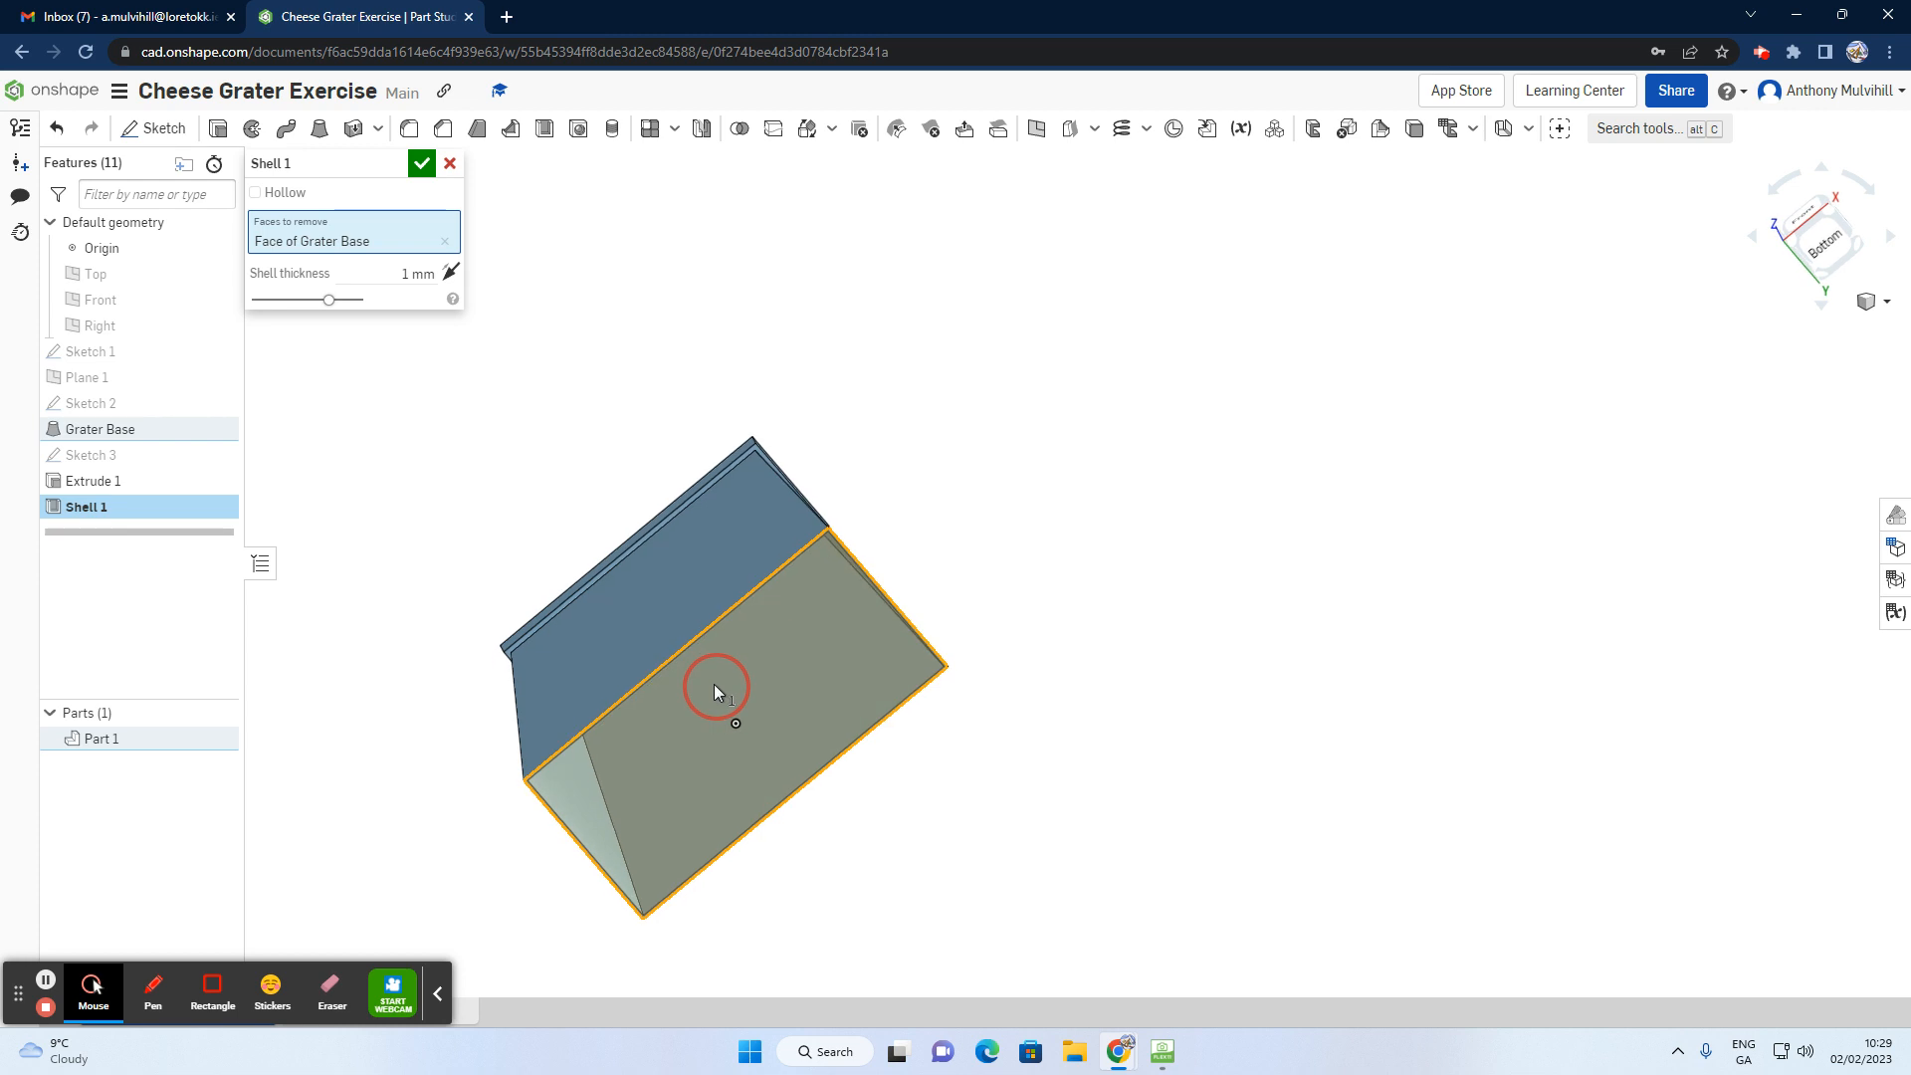
{"action": "left_click", "coordinate": [422, 164]}
Step: Rename the Extrude 1 feature as Grater Top
{"action": "mouse_move", "coordinate": [558, 555]}
{"action": "right_mouse_down"}
{"action": "mouse_move", "coordinate": [499, 521]}
{"action": "mouse_move", "coordinate": [601, 673]}
{"action": "mouse_move", "coordinate": [682, 697]}
{"action": "right_mouse_up"}
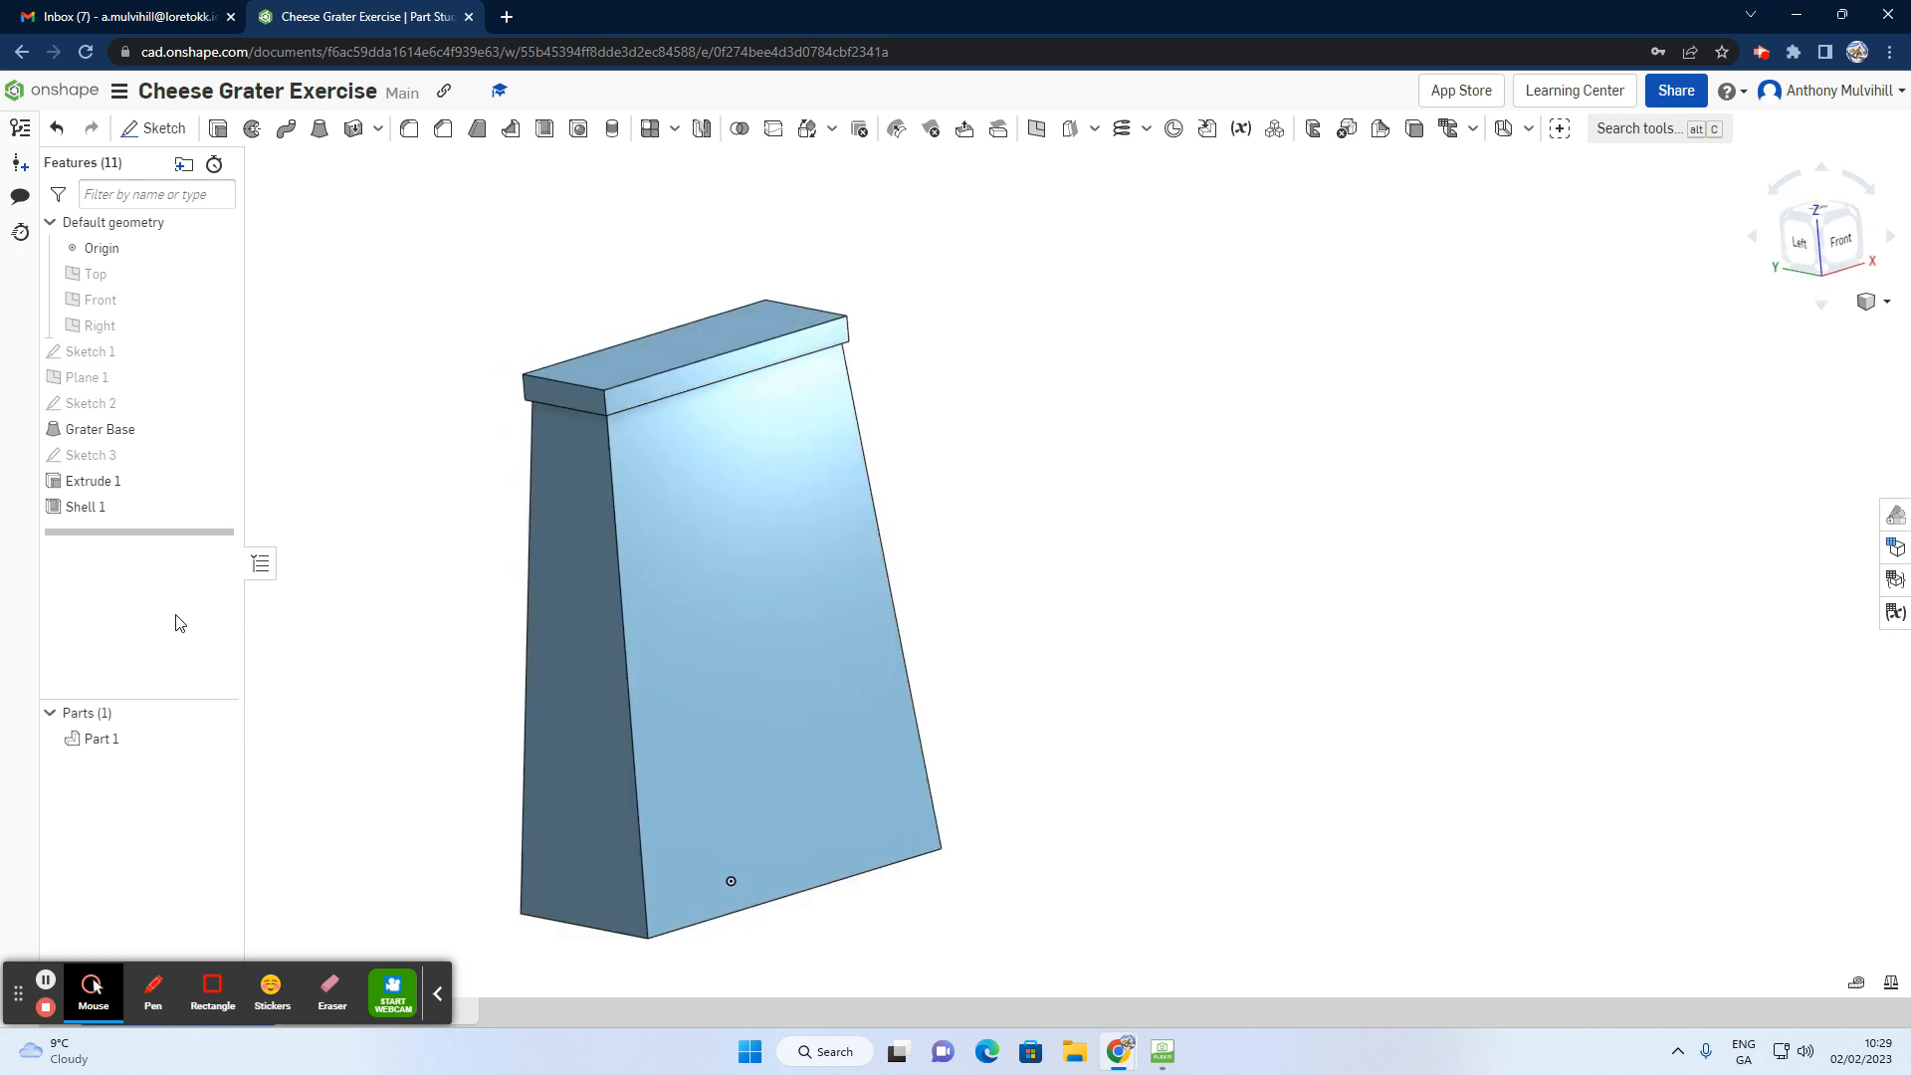
{"action": "right_click", "coordinate": [94, 484]}
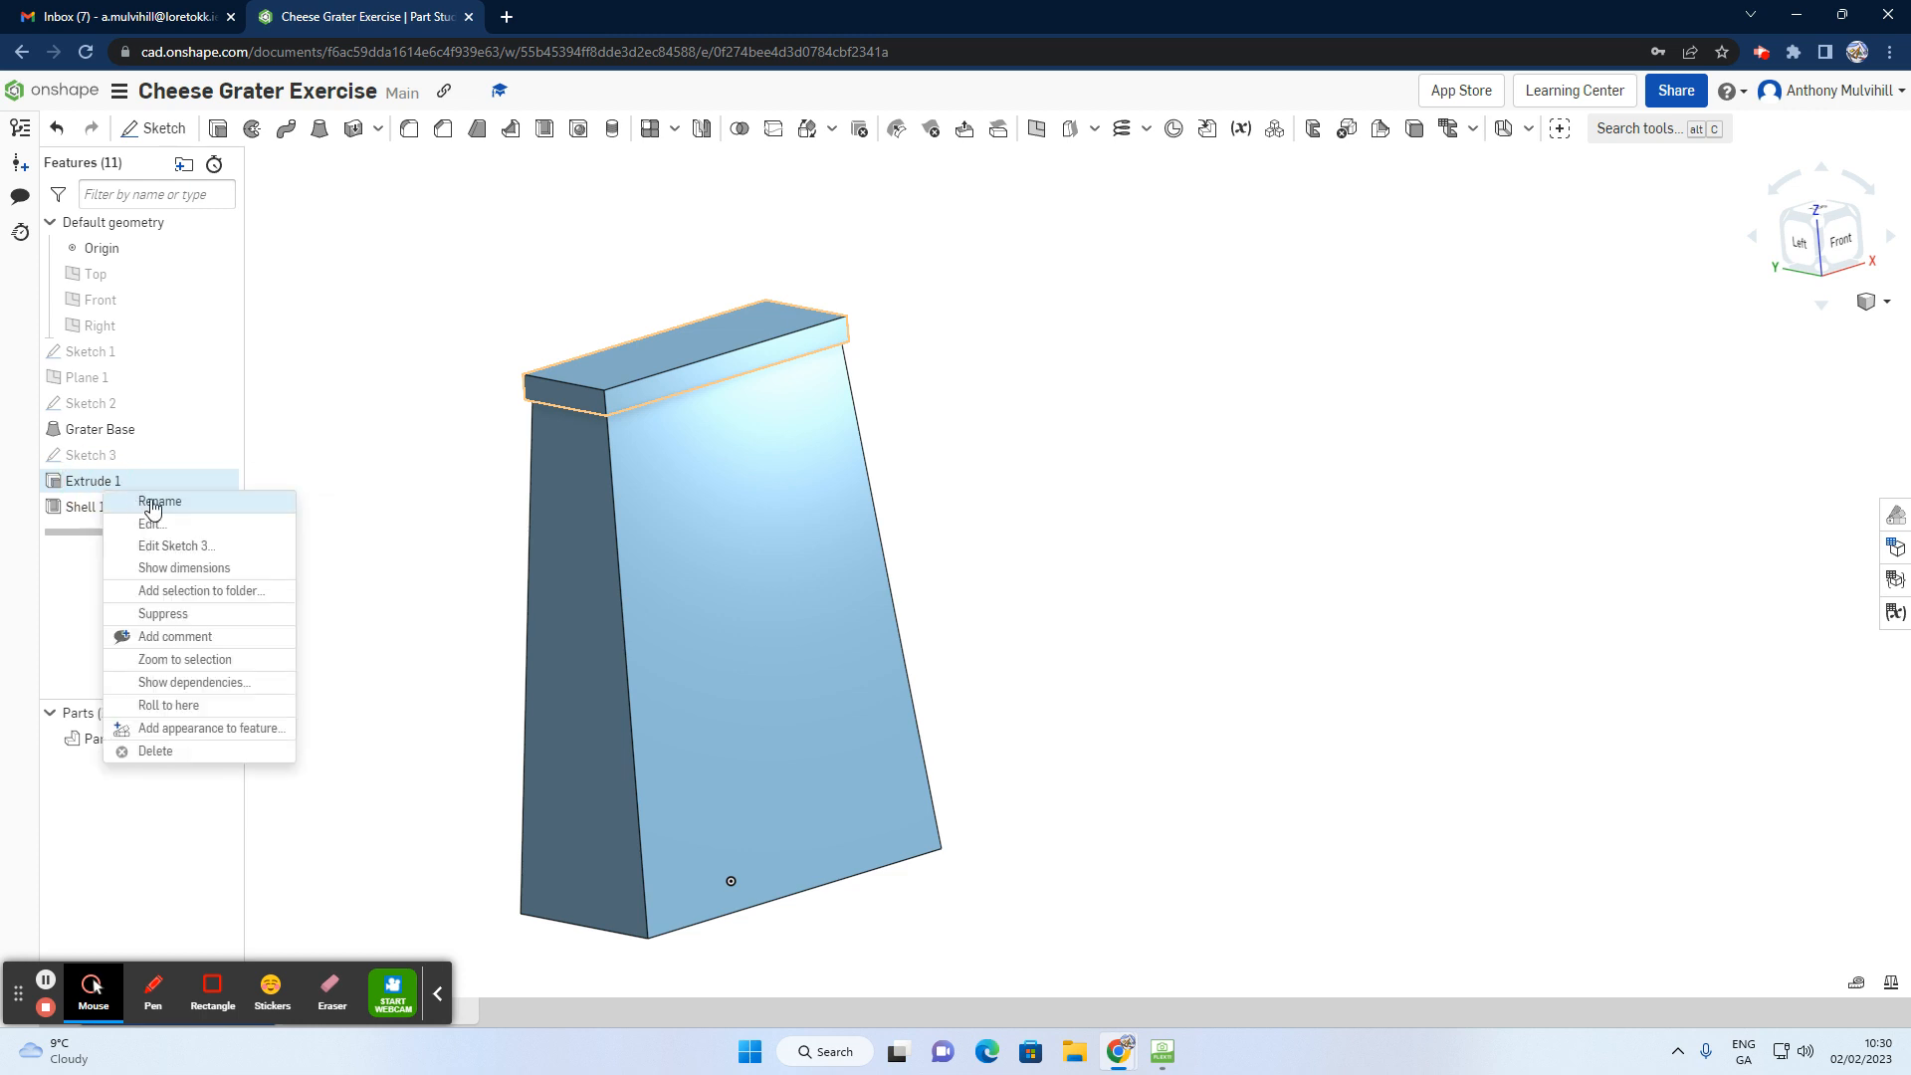
{"action": "left_click", "coordinate": [153, 504]}
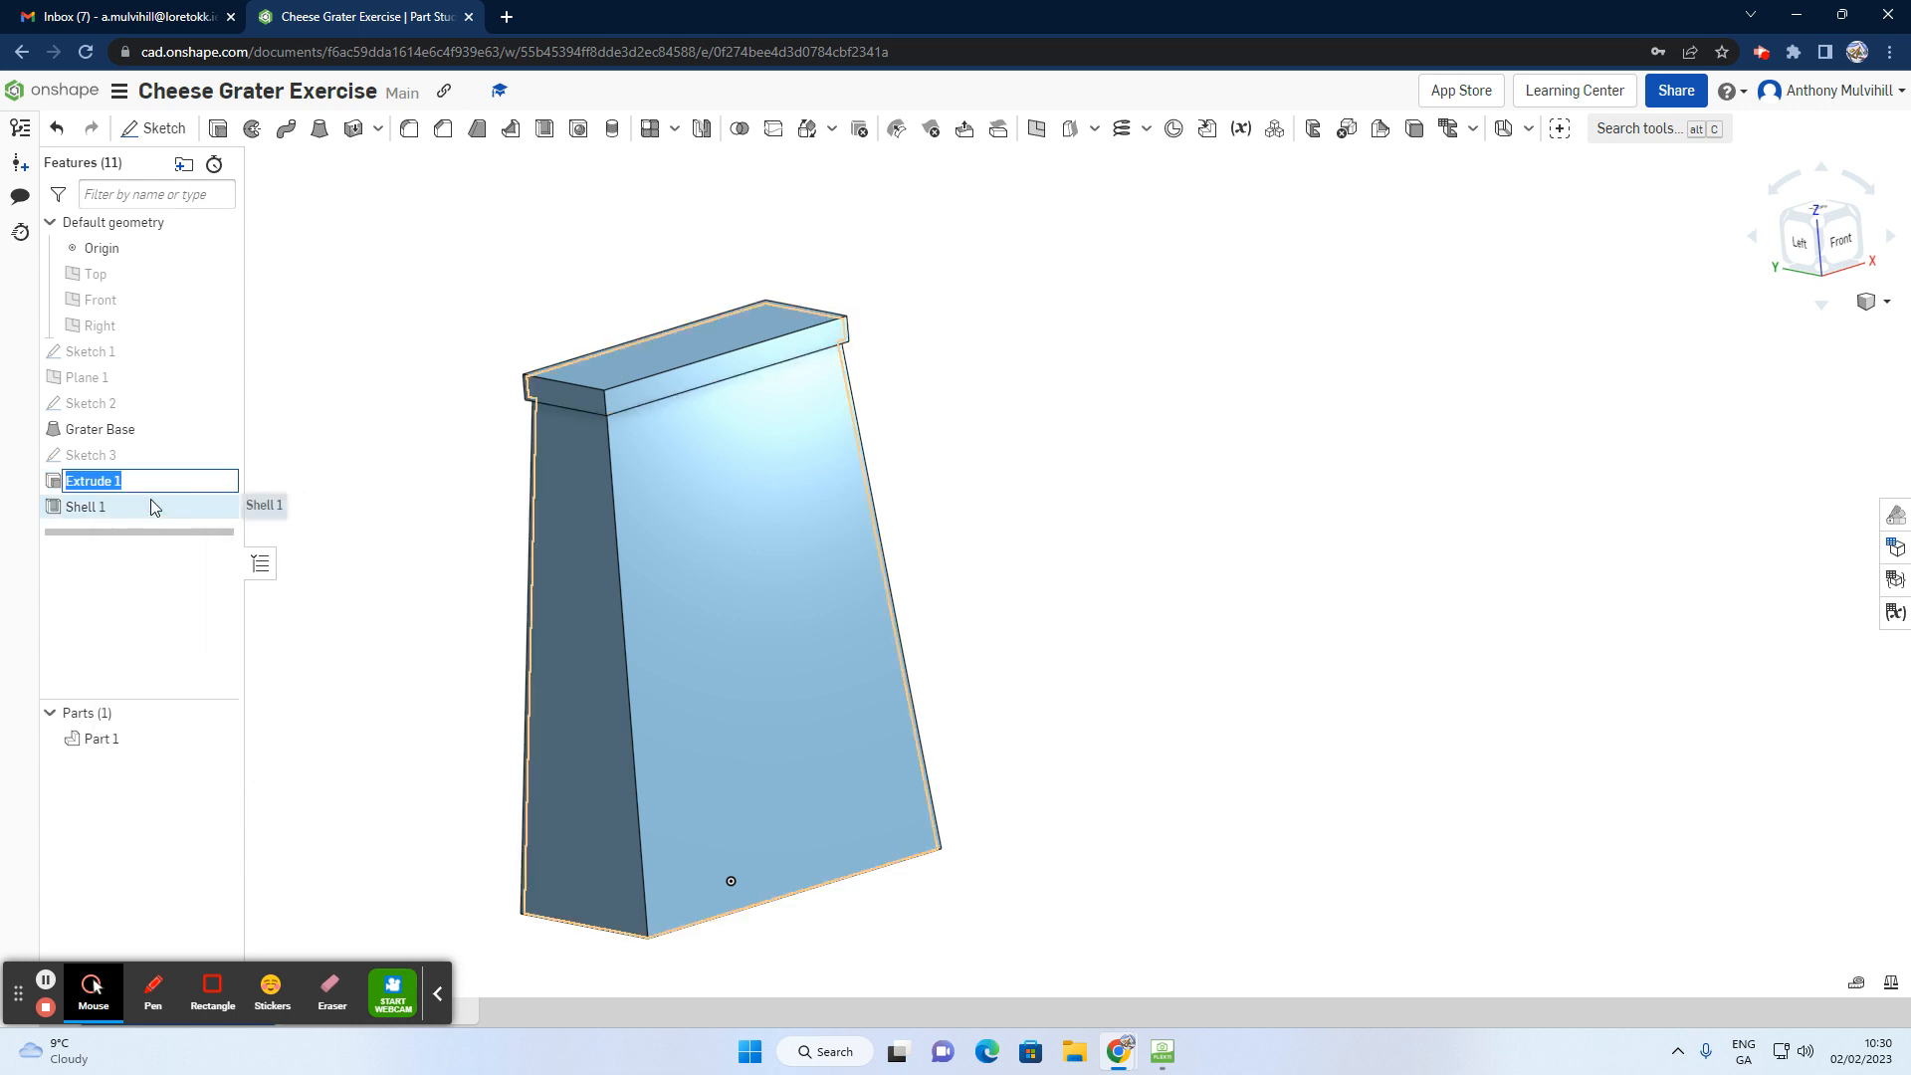
{"action": "type", "text": "Grater Top"}
{"action": "left_click", "coordinate": [323, 455]}
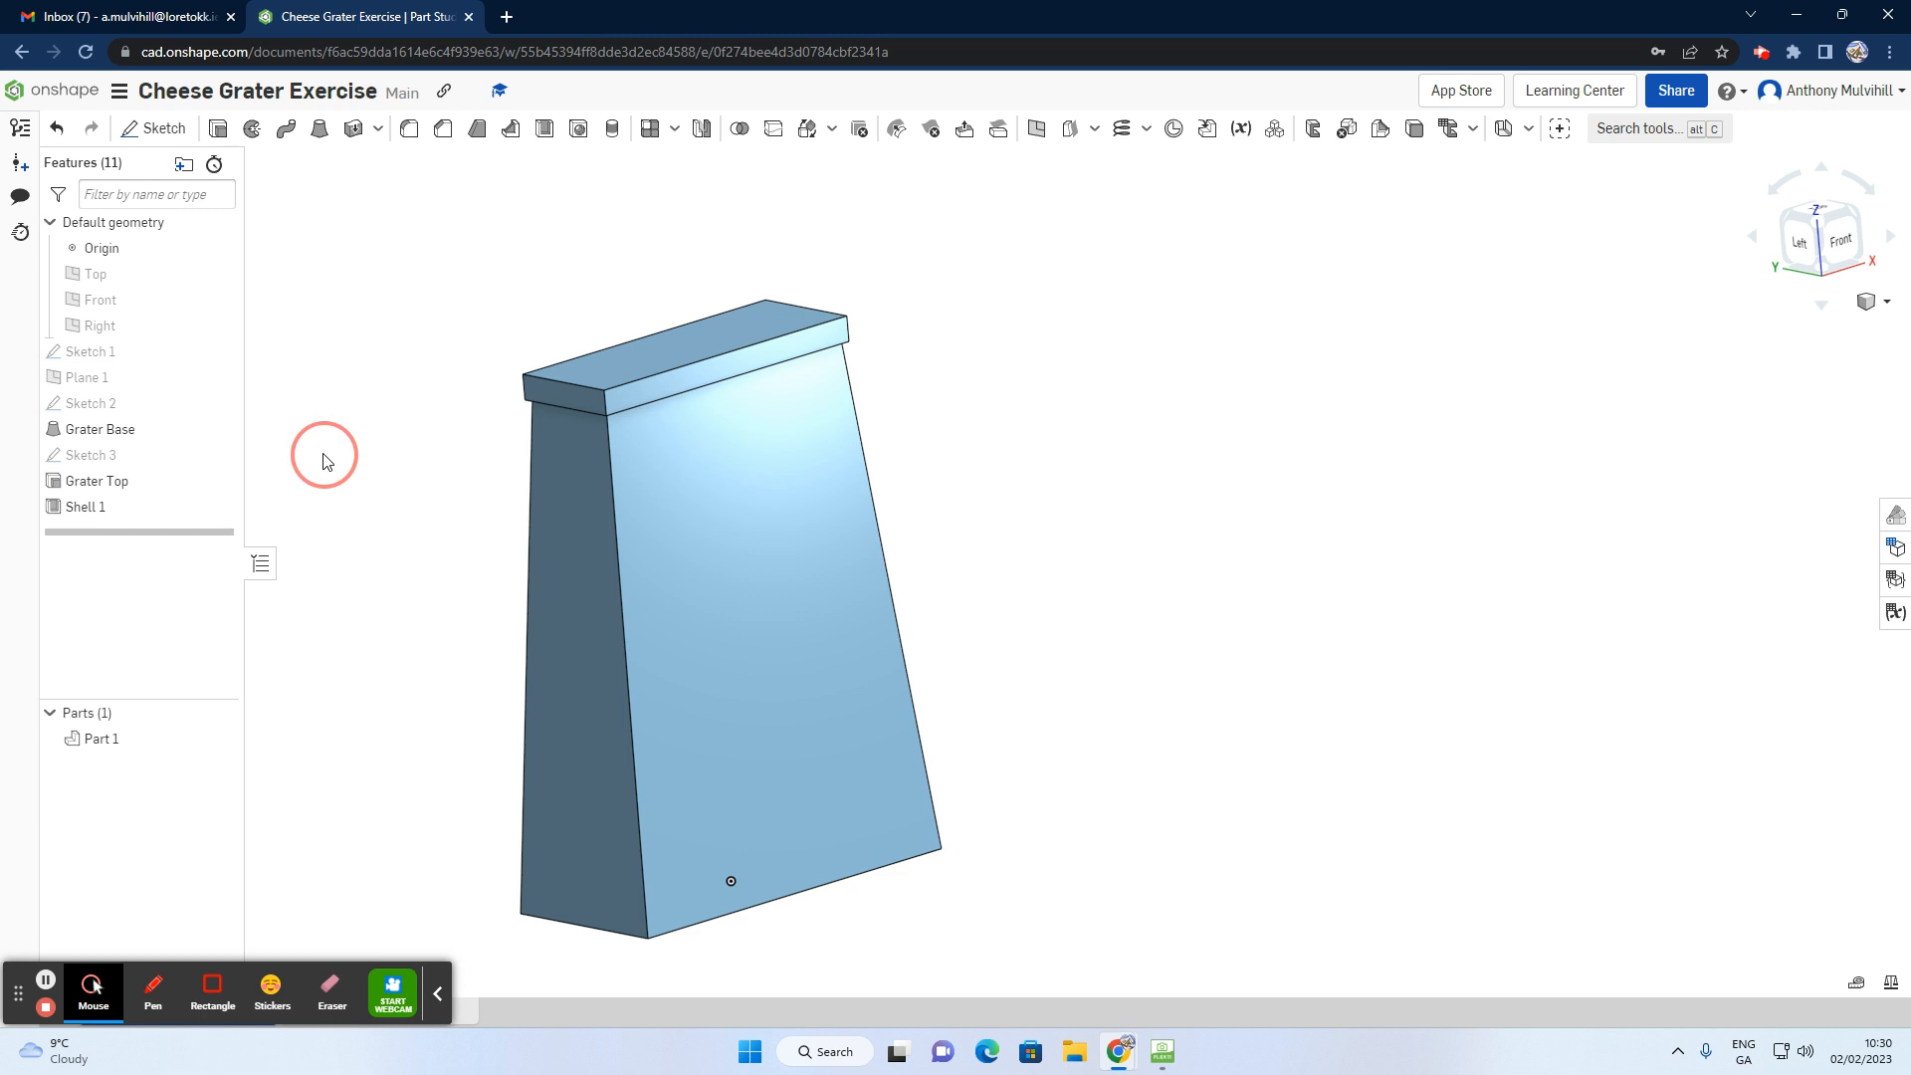
Step: Check the handle's width, height and thickness on the exercise sheet in HoverCam, and return to the Onshape part studio
{"action": "left_click", "coordinate": [662, 358]}
{"action": "left_click", "coordinate": [321, 445]}
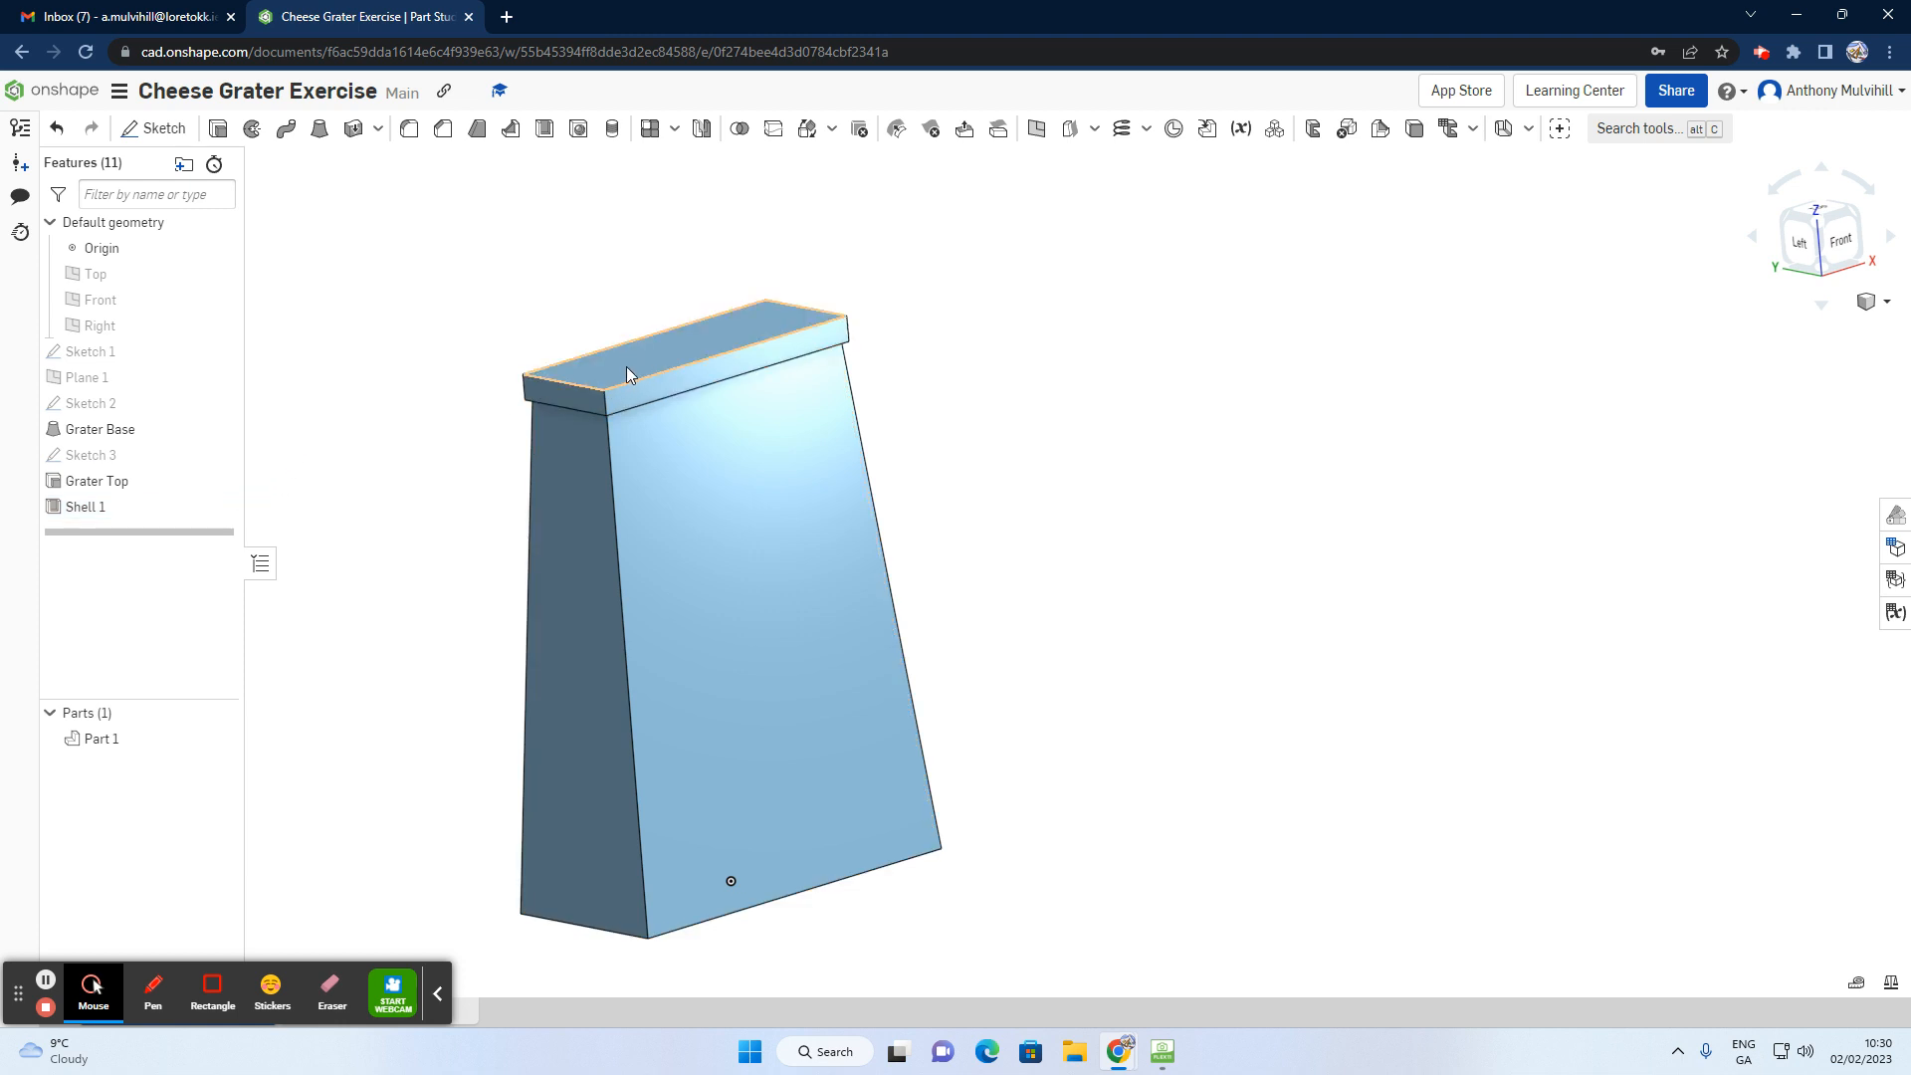
{"action": "mouse_move", "coordinate": [1160, 1050]}
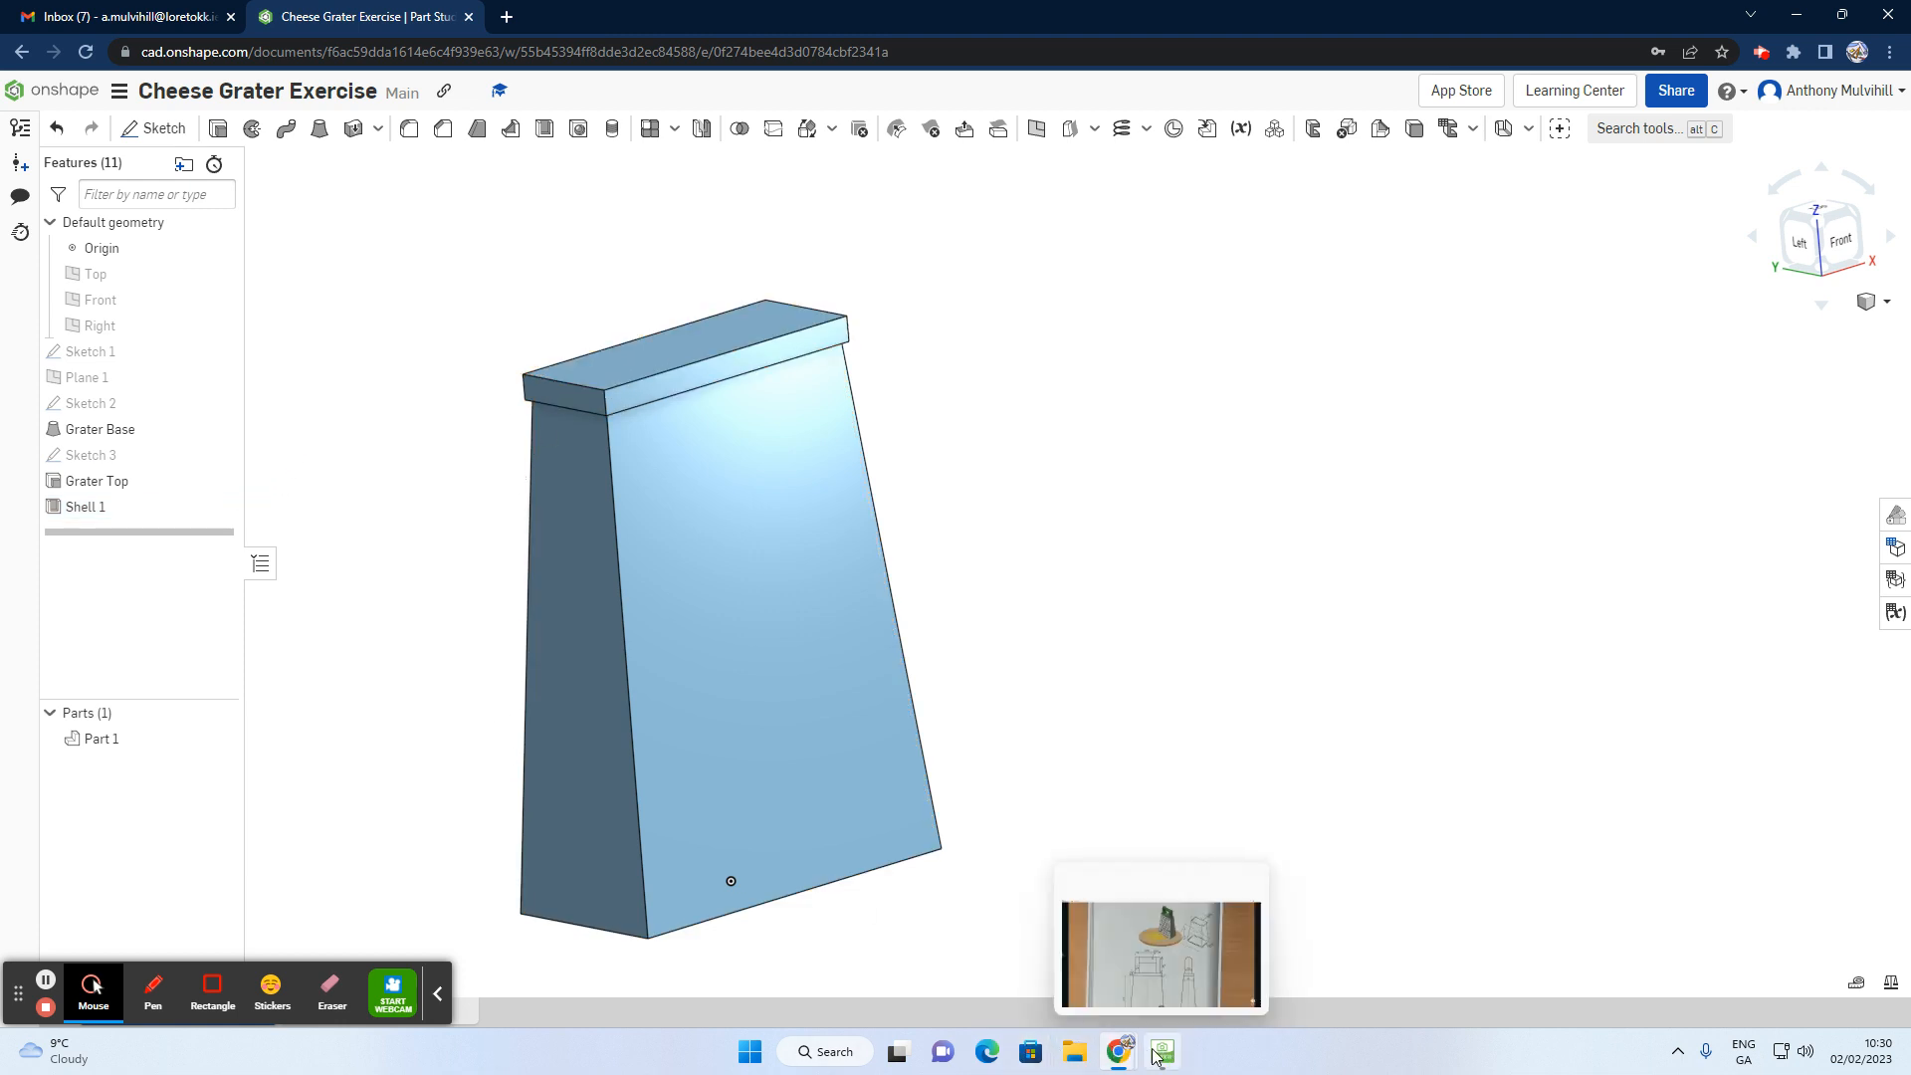
{"action": "left_click", "coordinate": [1155, 1005]}
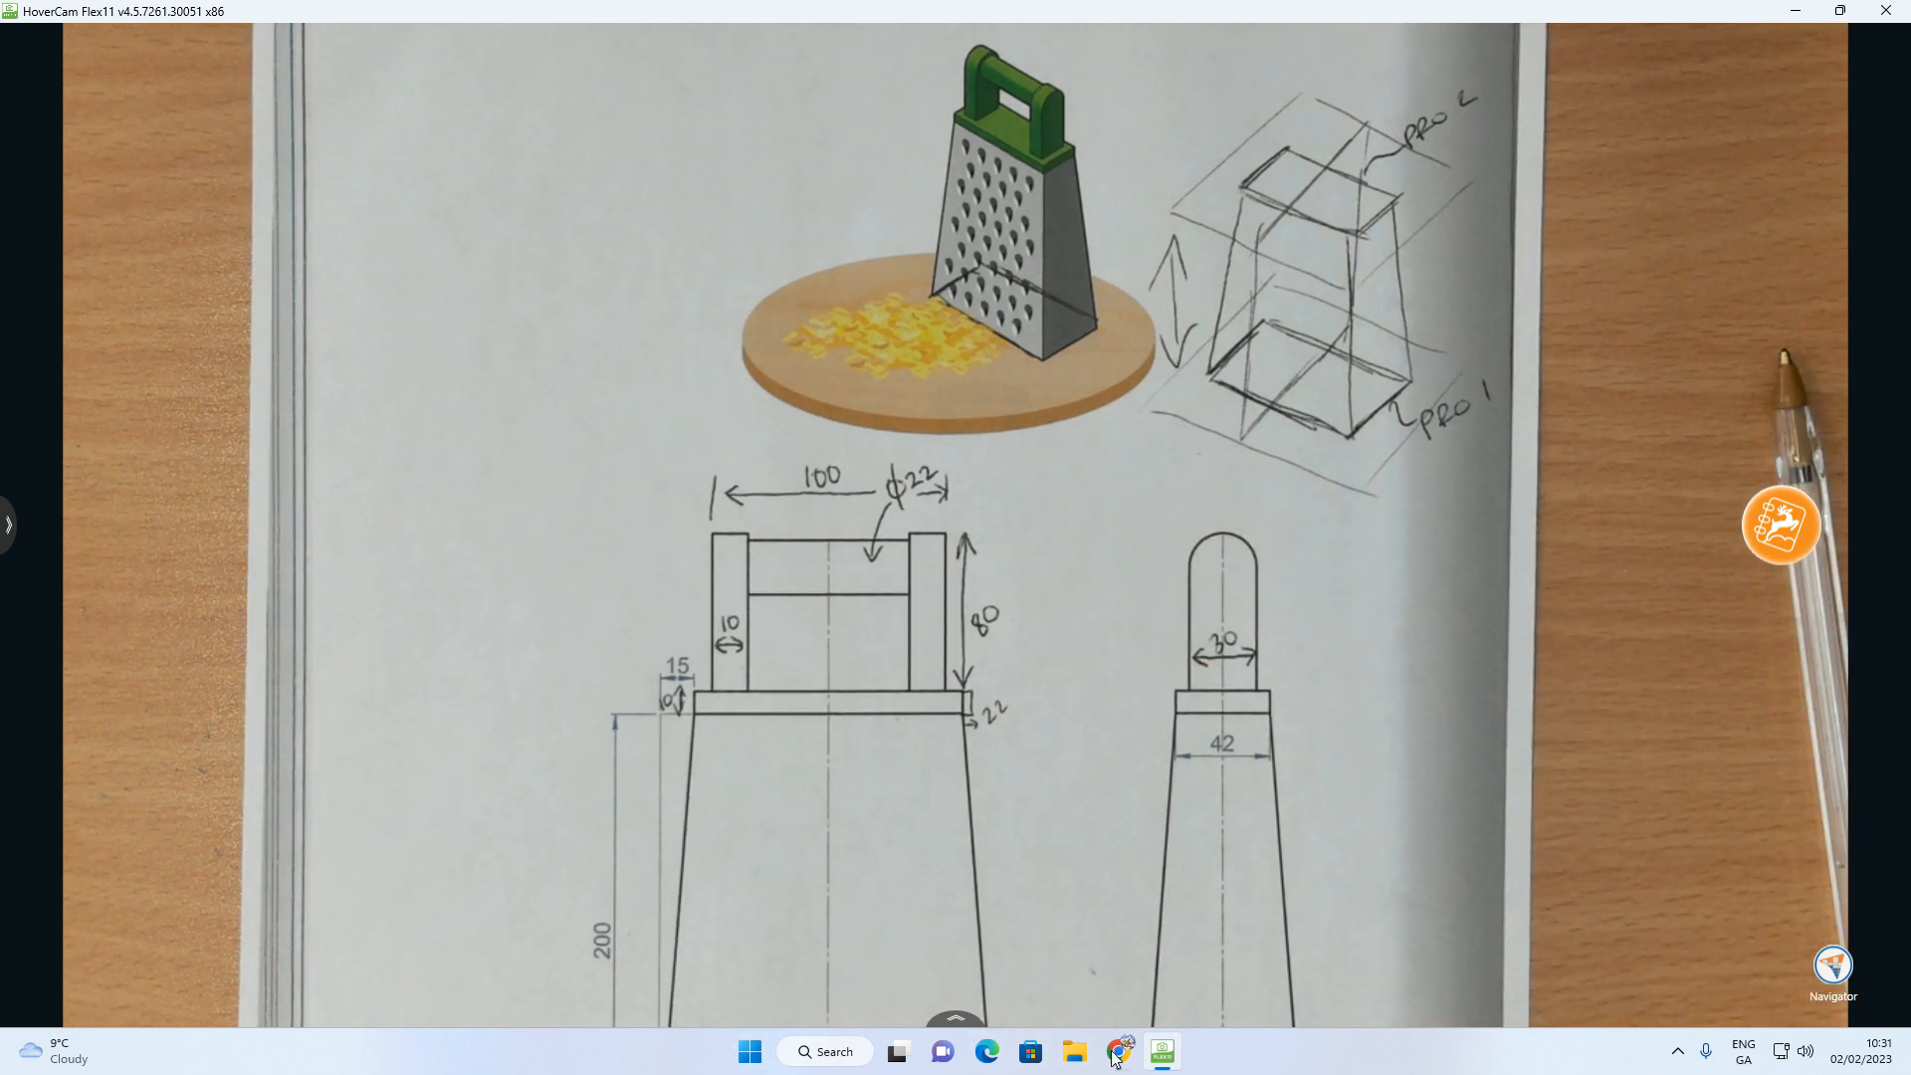
{"action": "mouse_move", "coordinate": [1116, 1057]}
{"action": "left_click", "coordinate": [1021, 910]}
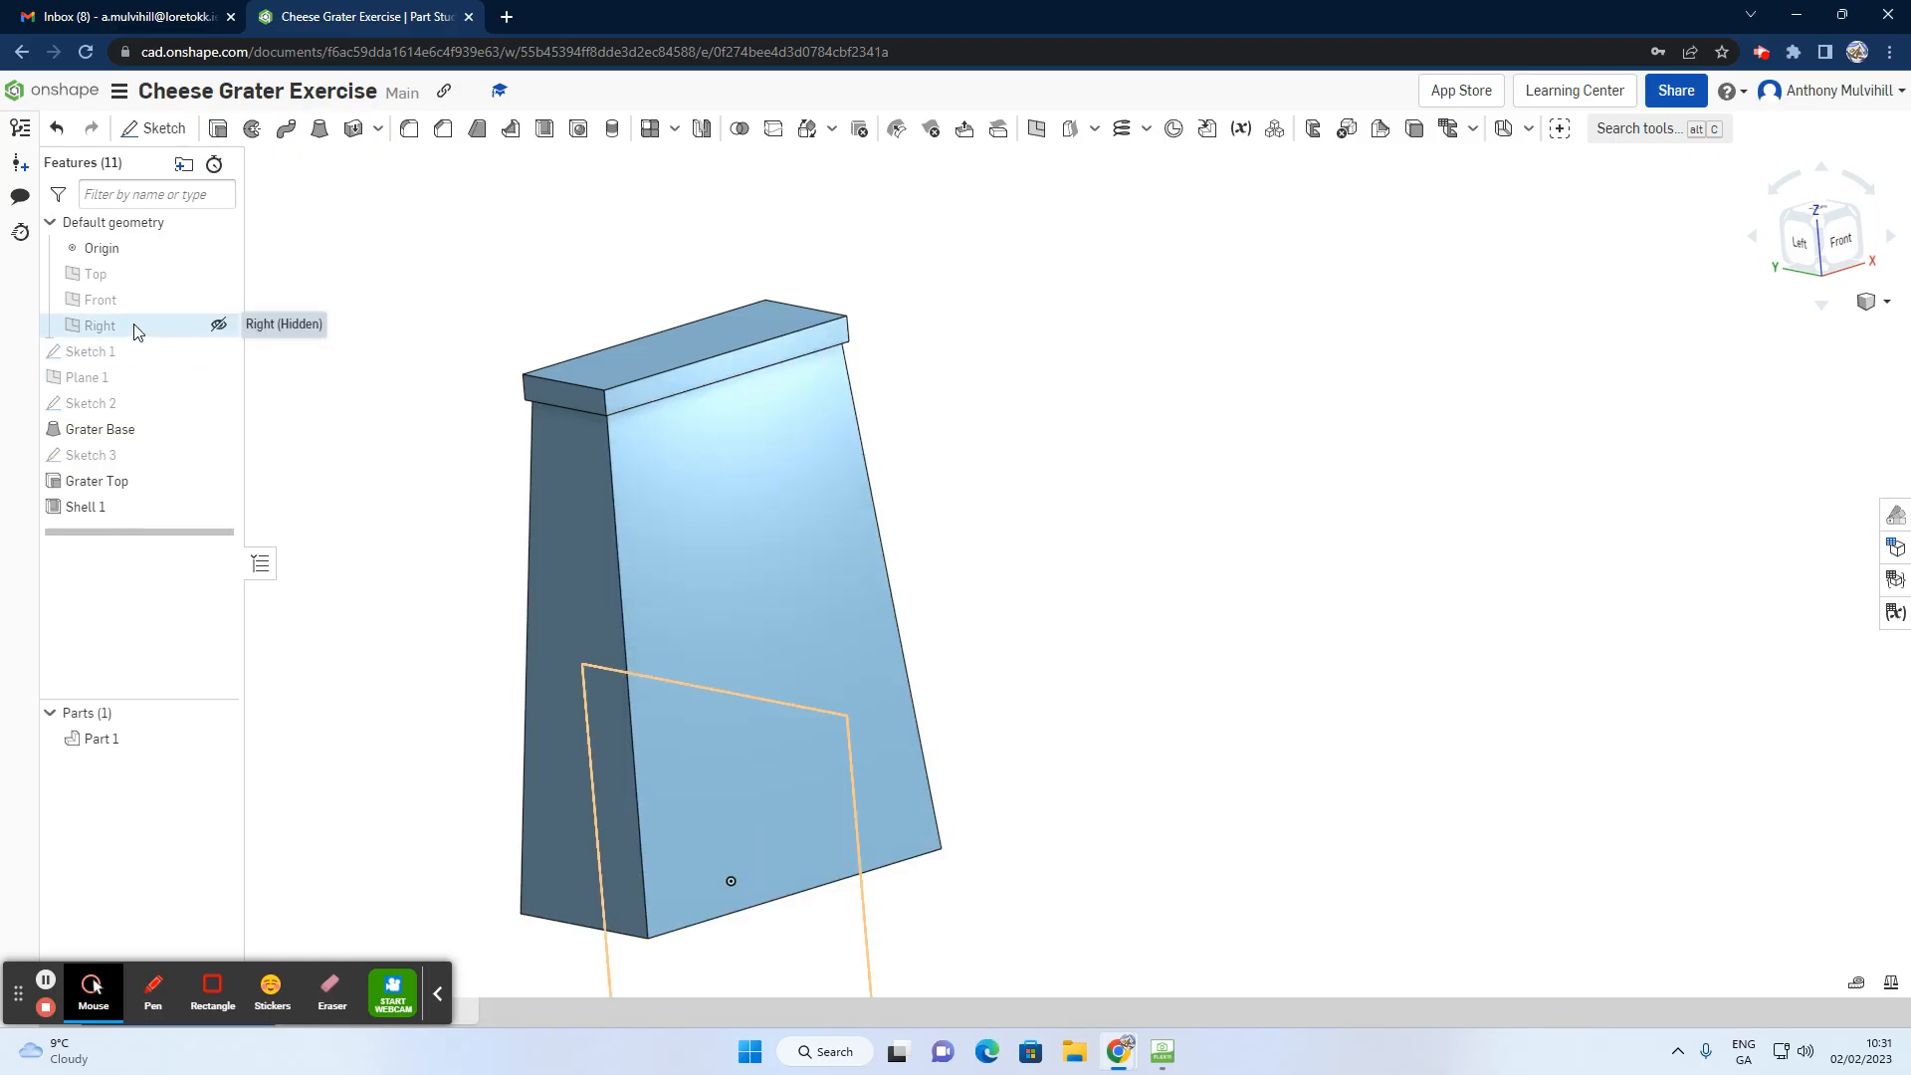
Step: Start a sketch on the Right plane and view the grater from the Right
{"action": "left_click", "coordinate": [155, 128]}
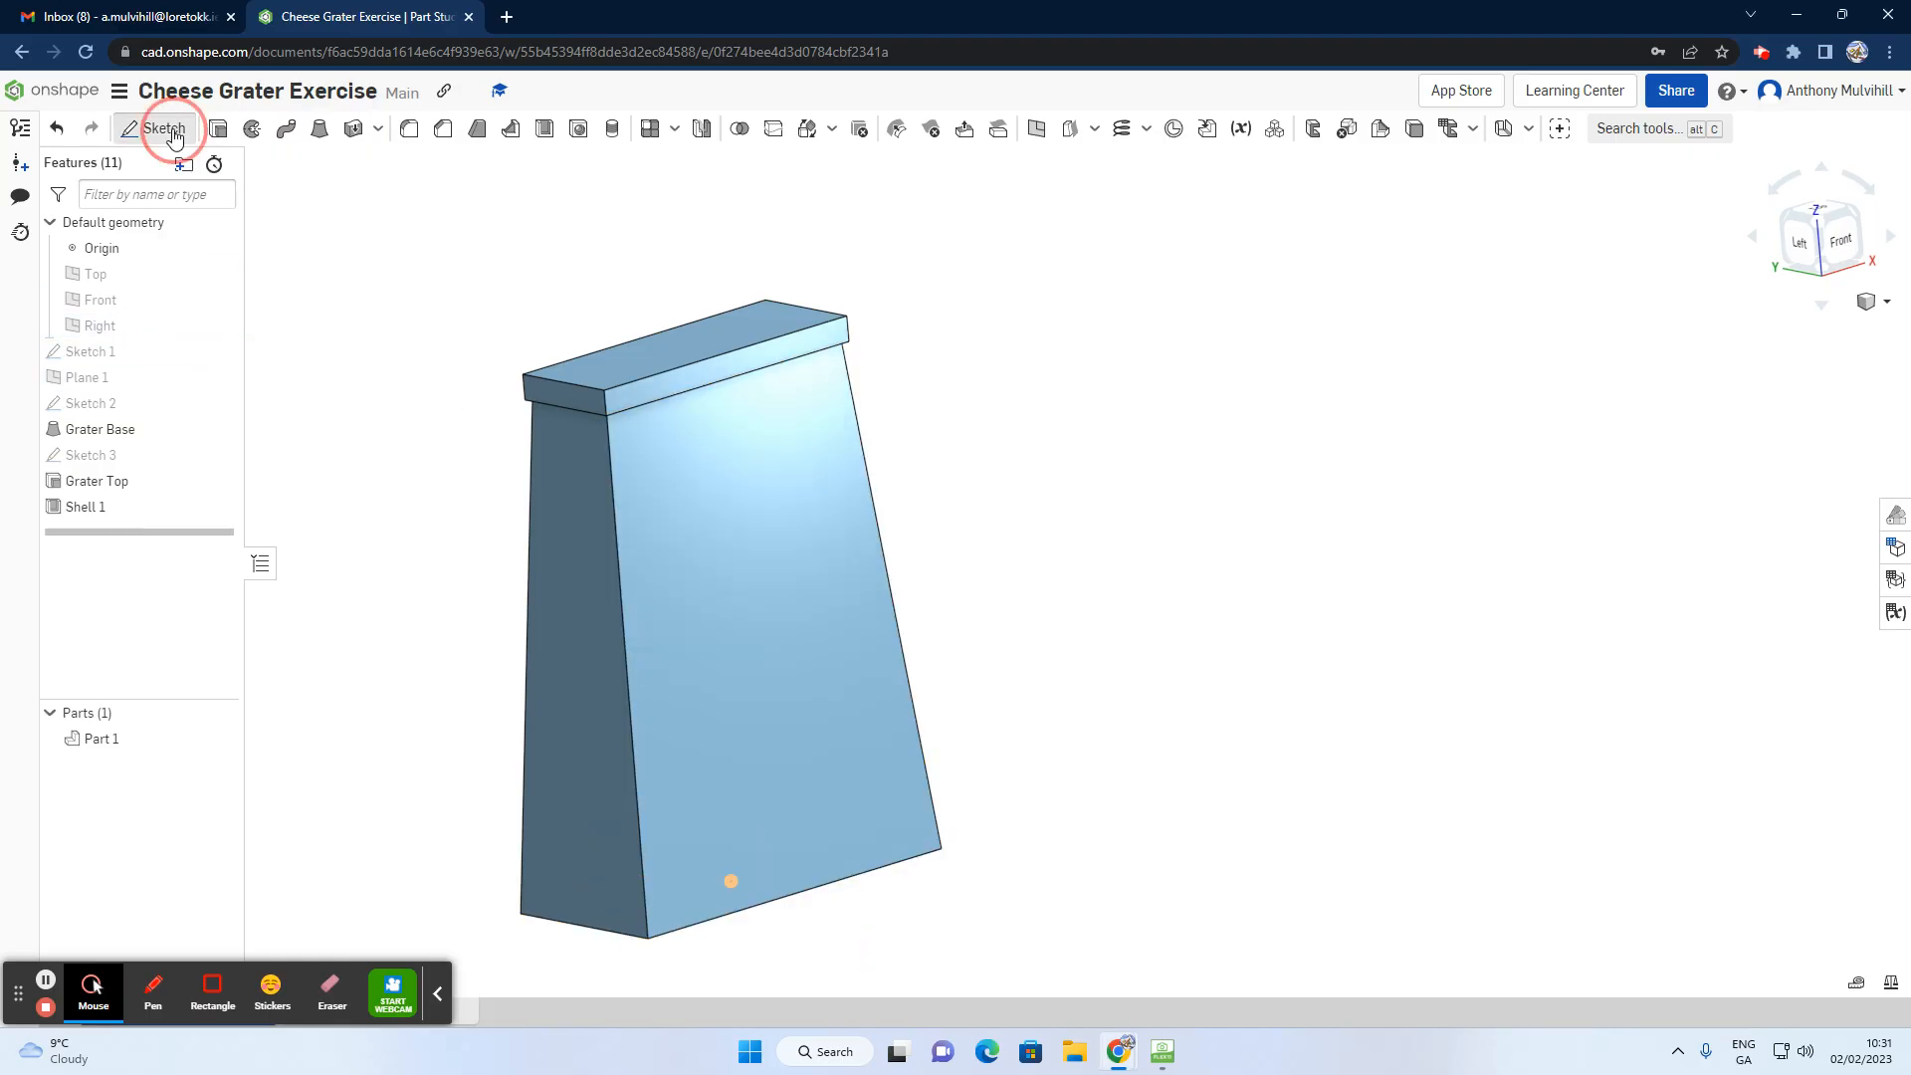
{"action": "left_click", "coordinate": [121, 334]}
{"action": "mouse_move", "coordinate": [575, 637]}
{"action": "right_mouse_down"}
{"action": "mouse_move", "coordinate": [501, 629]}
{"action": "mouse_move", "coordinate": [504, 611]}
{"action": "mouse_move", "coordinate": [628, 622]}
{"action": "mouse_move", "coordinate": [597, 606]}
{"action": "right_mouse_up"}
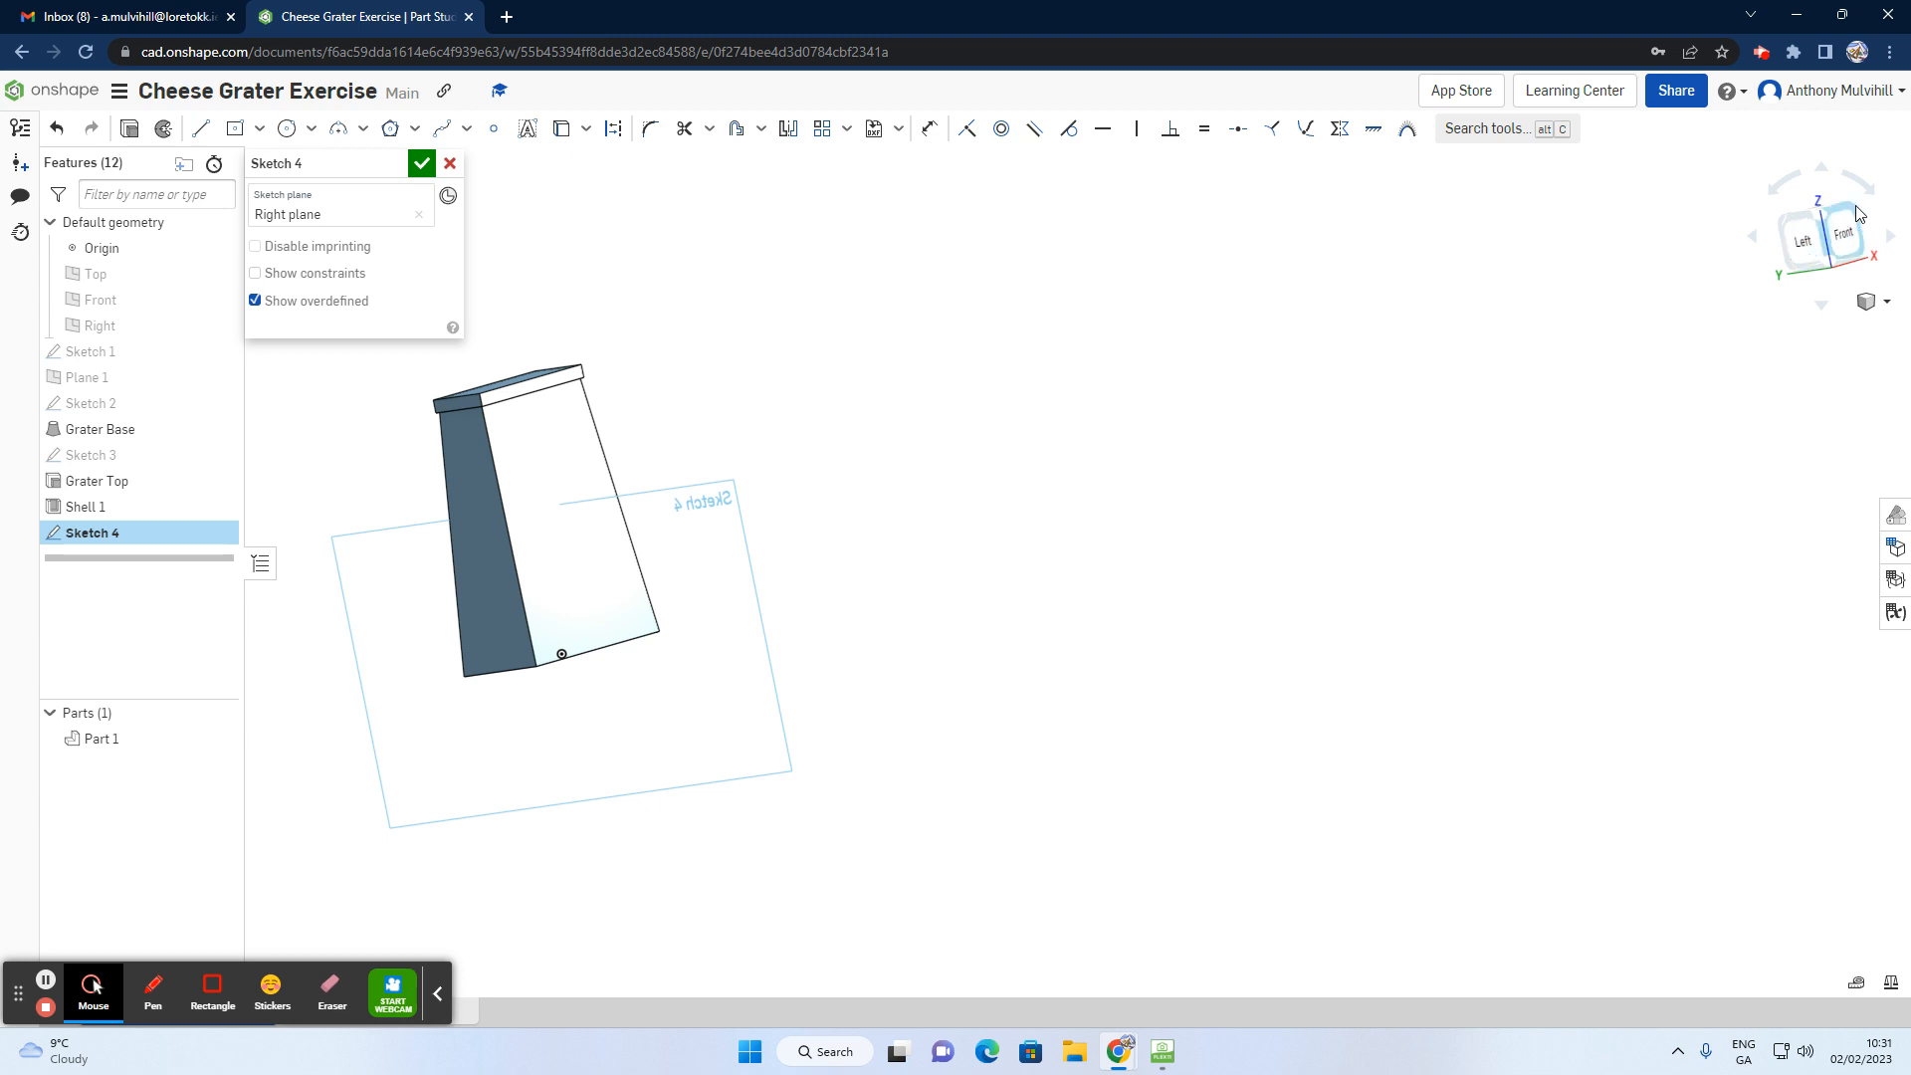
{"action": "right_click_drag", "start_coordinate": [1085, 524], "coordinate": [881, 556]}
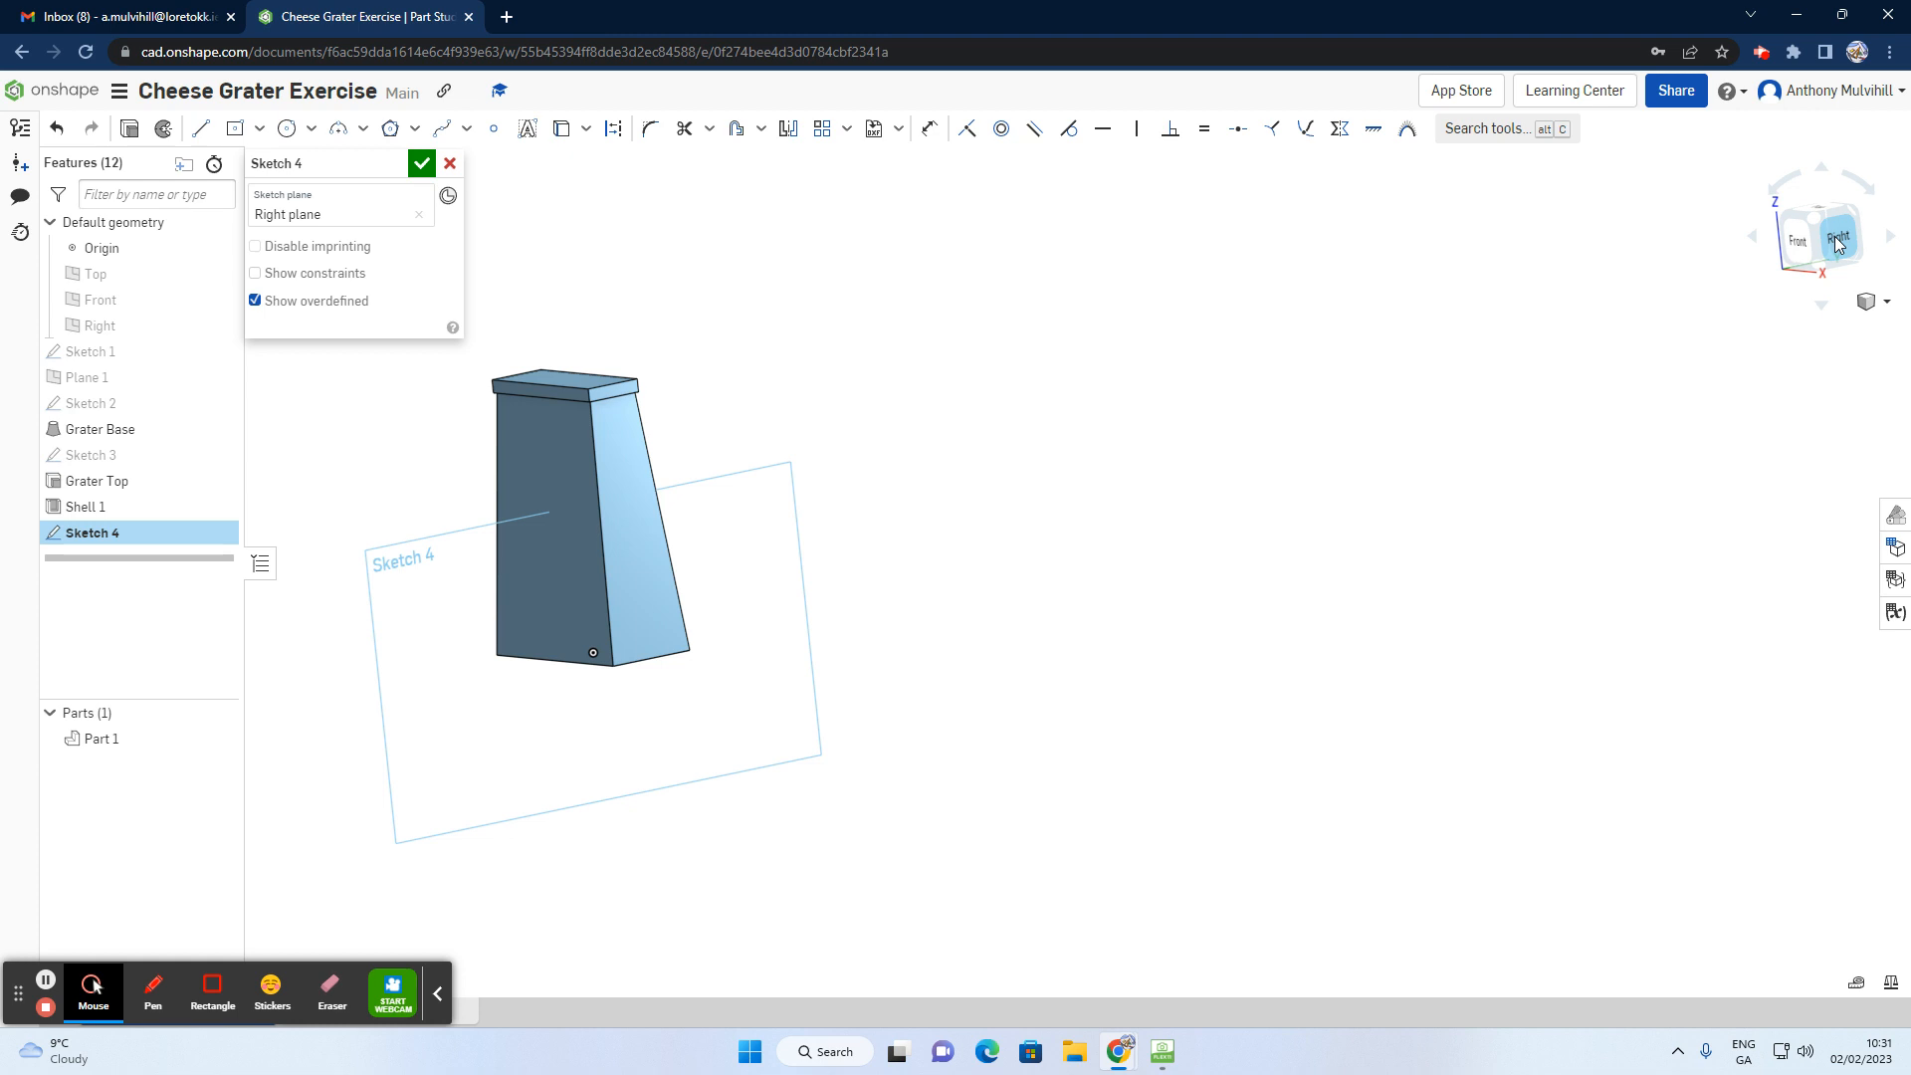
{"action": "left_click", "coordinate": [1836, 237]}
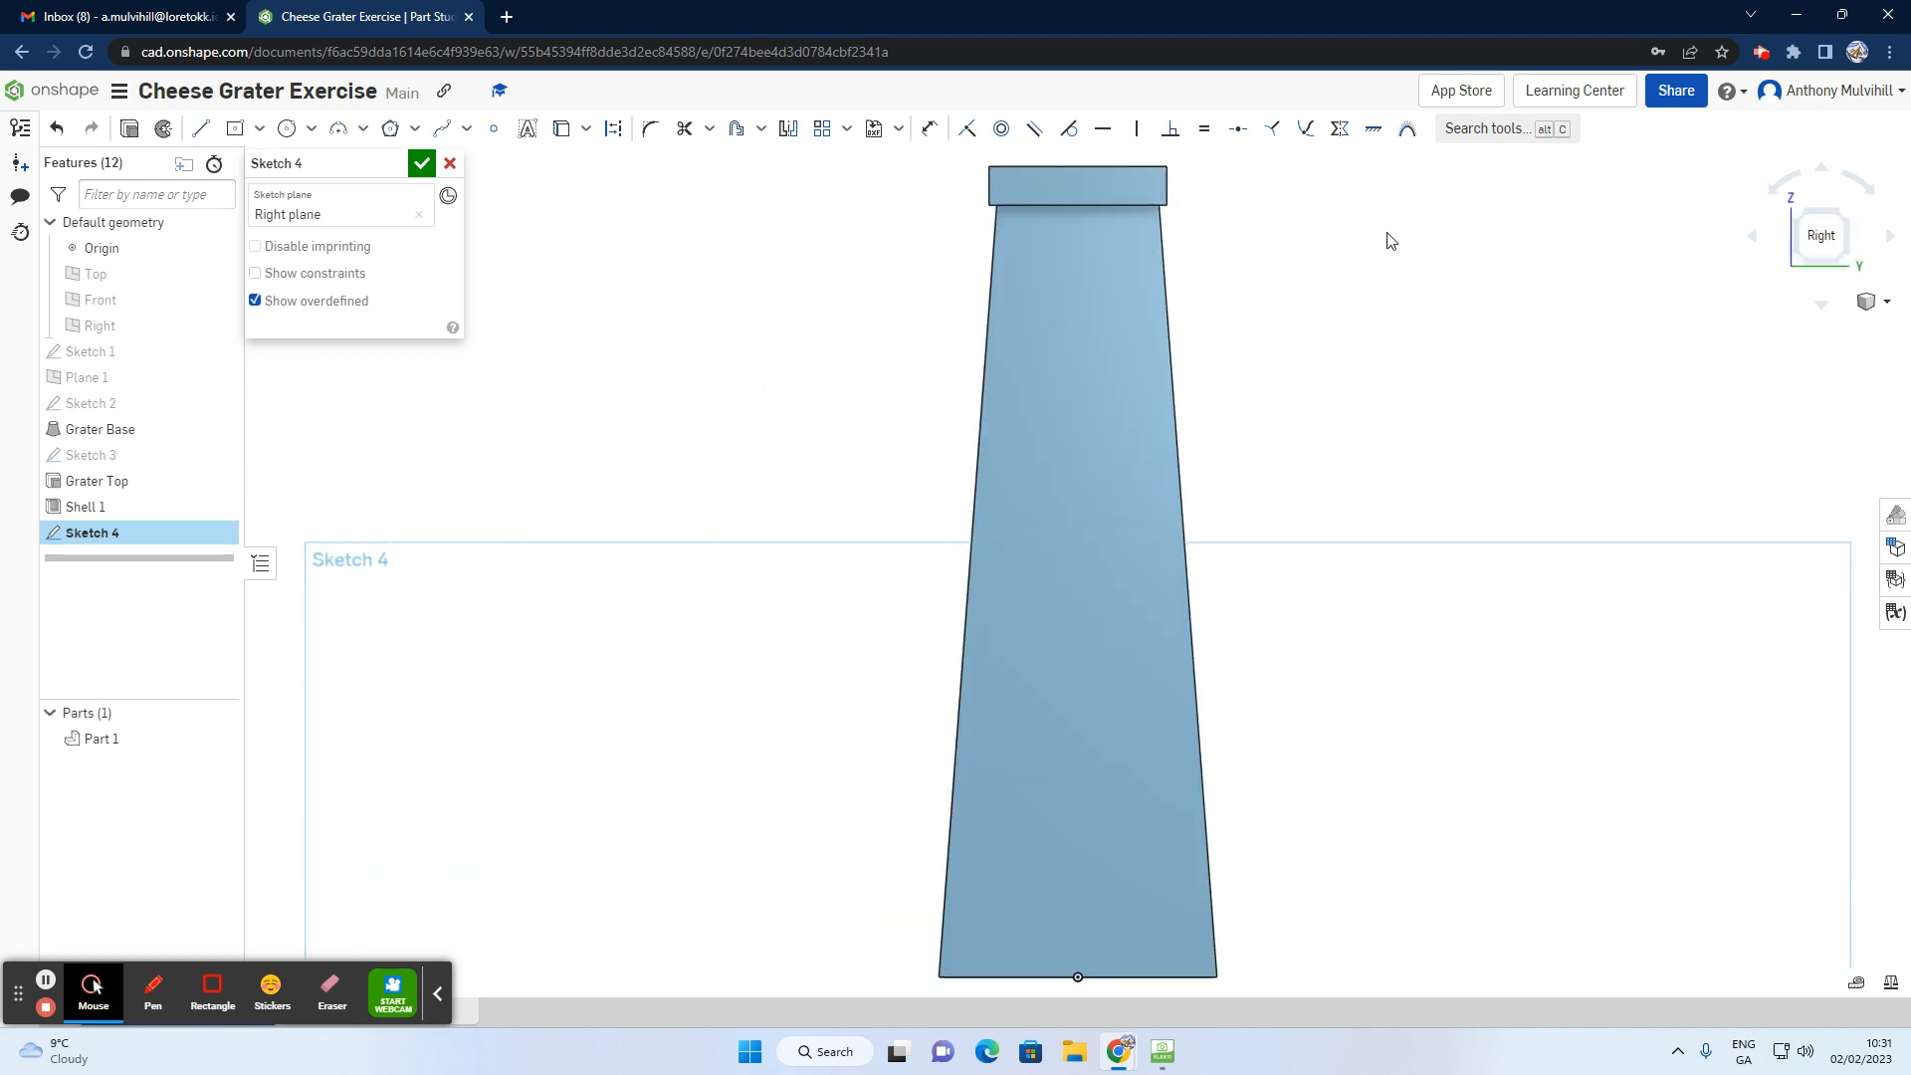
{"action": "scroll", "coordinate": [1379, 378], "scroll_direction": "down", "scroll_amount": 5}
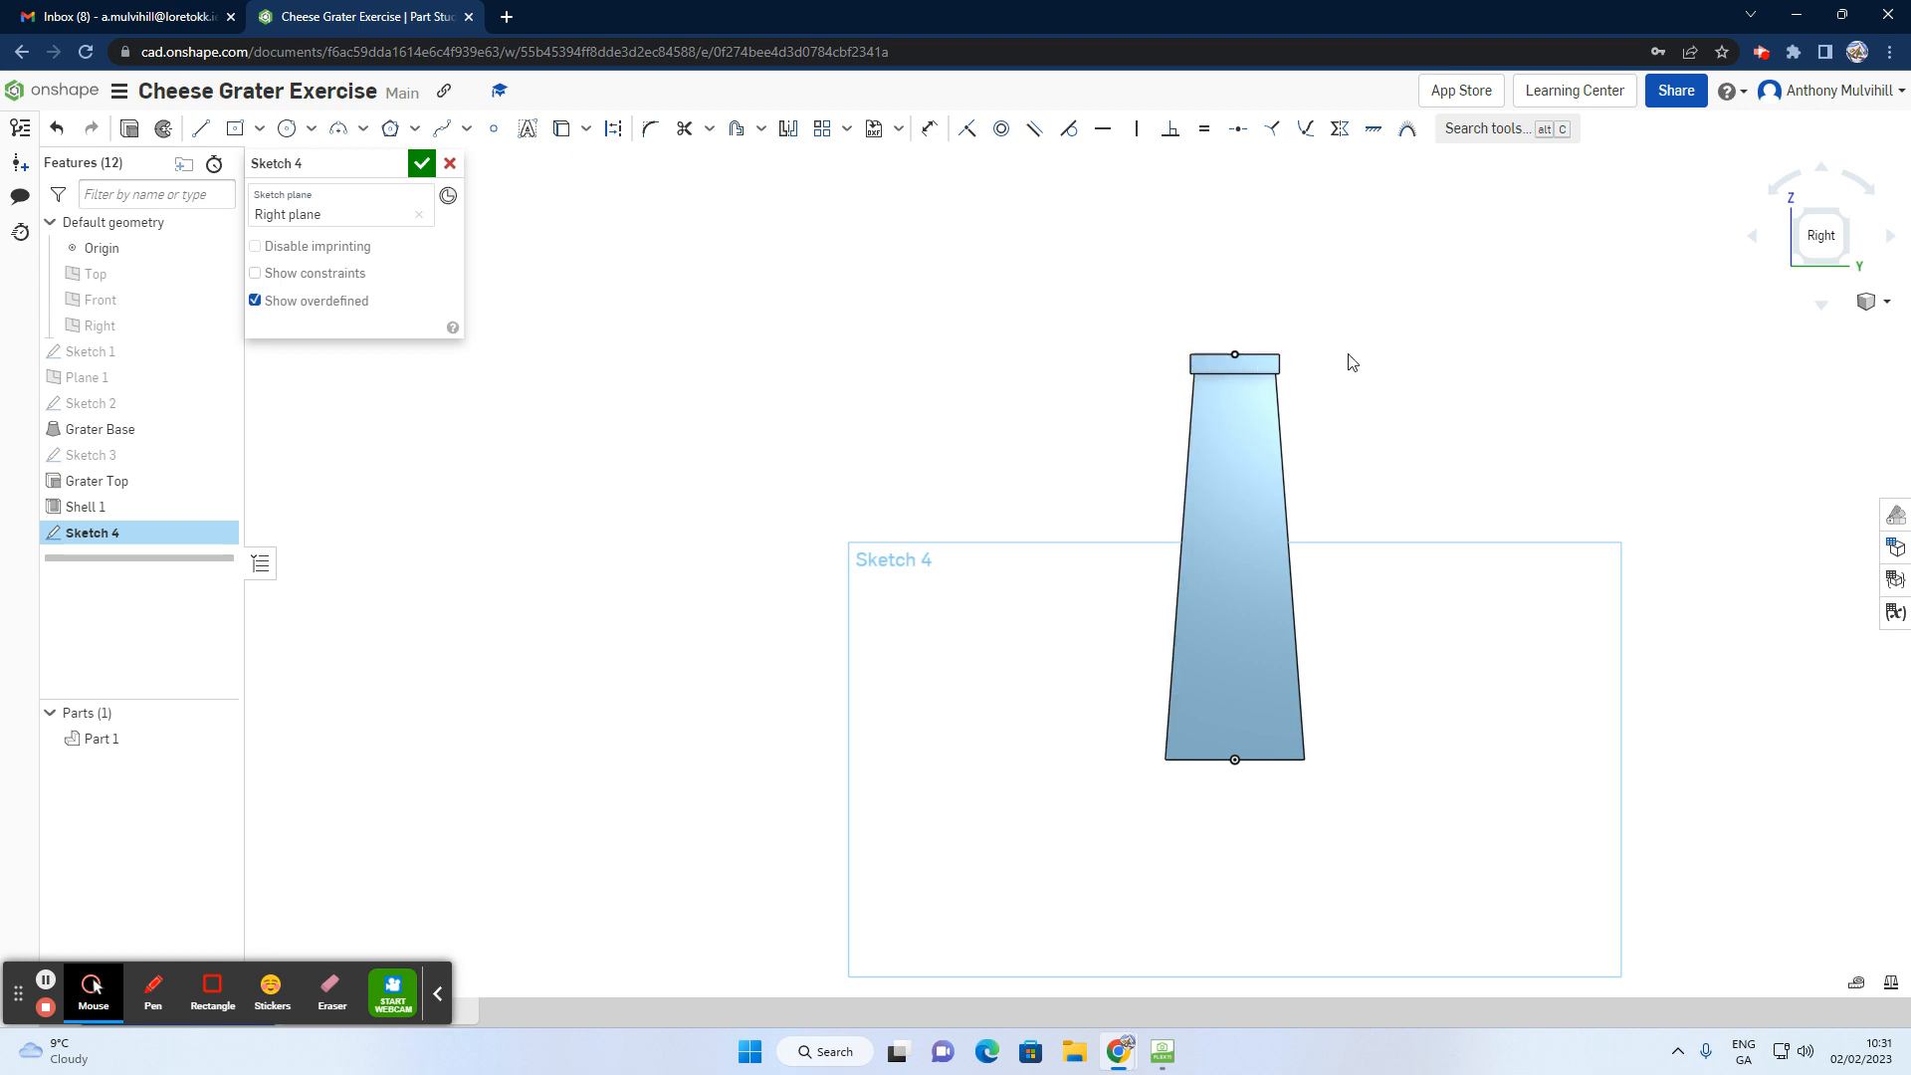
Step: Draw a vertical construction centreline about 273 mm long from the origin up past the grater's cap
{"action": "left_click", "coordinate": [201, 134]}
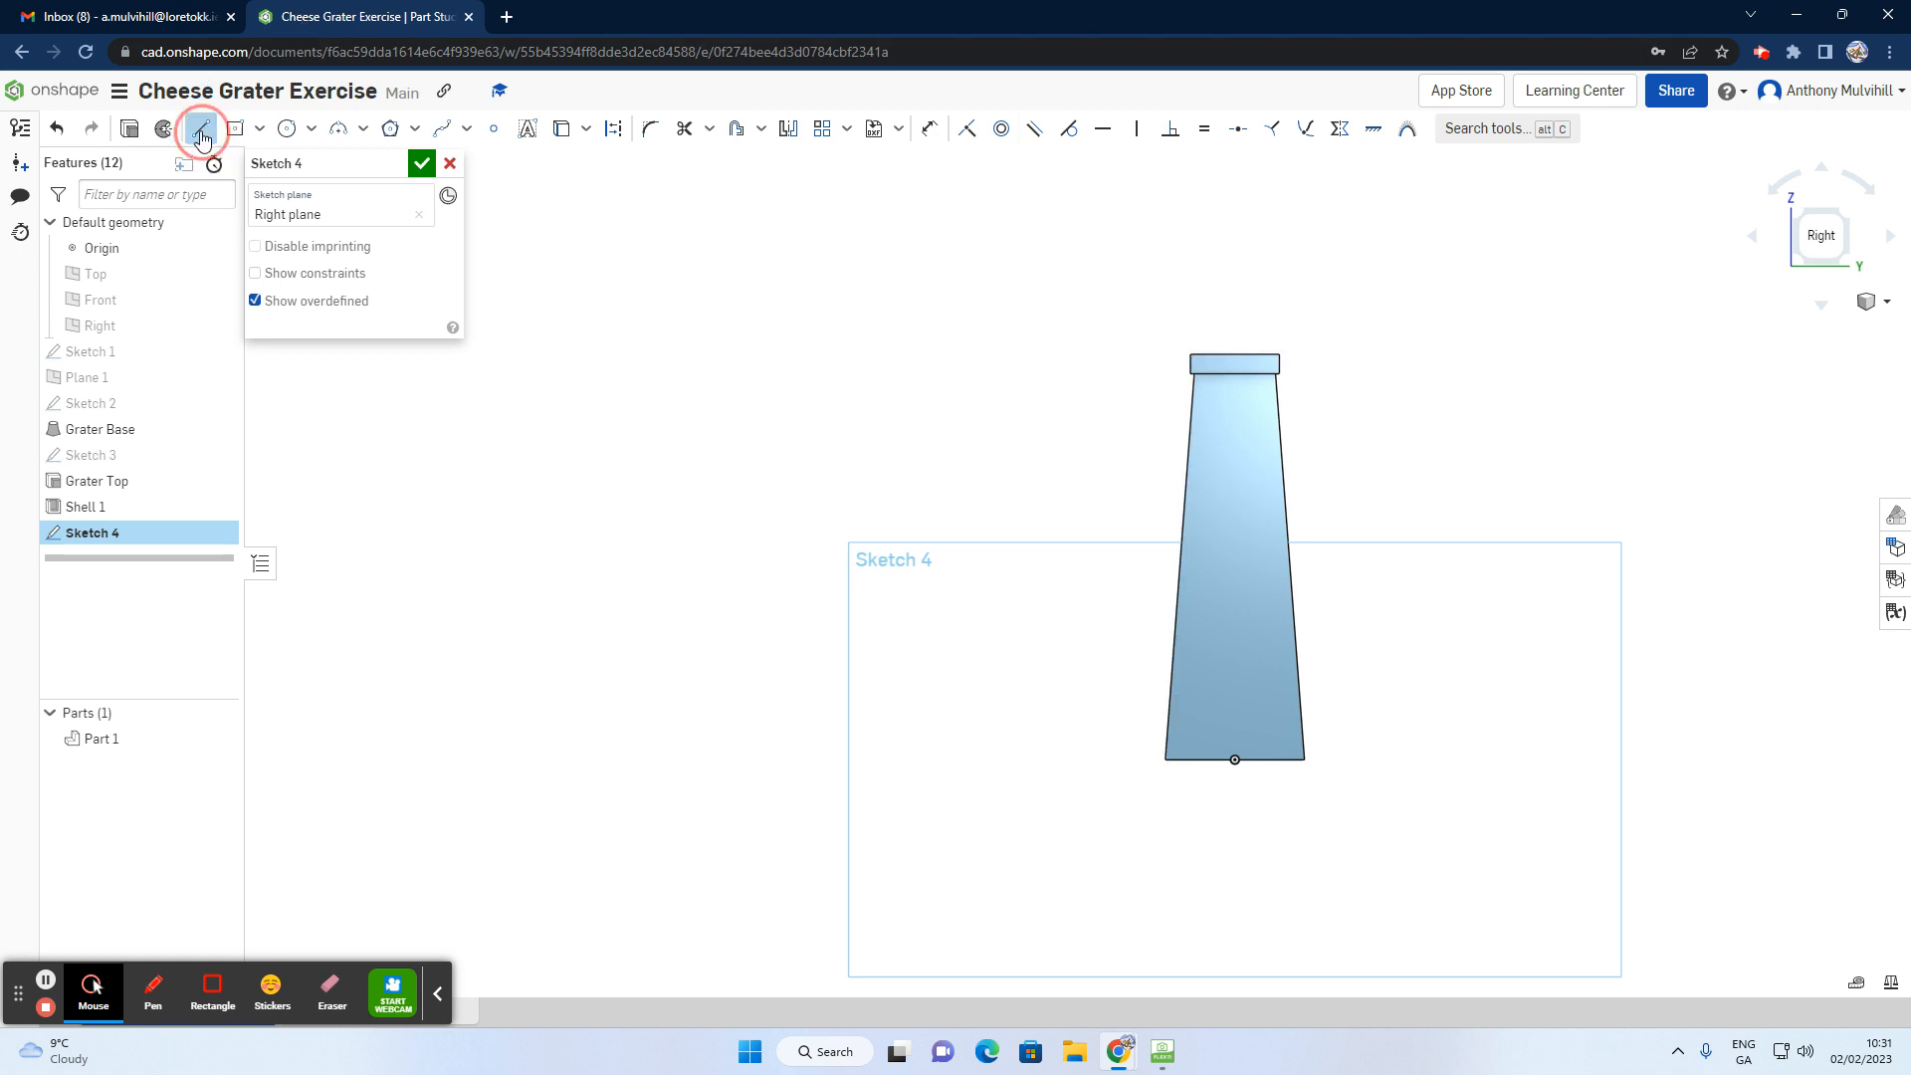
{"action": "left_click", "coordinate": [612, 133]}
{"action": "left_click", "coordinate": [1234, 759]}
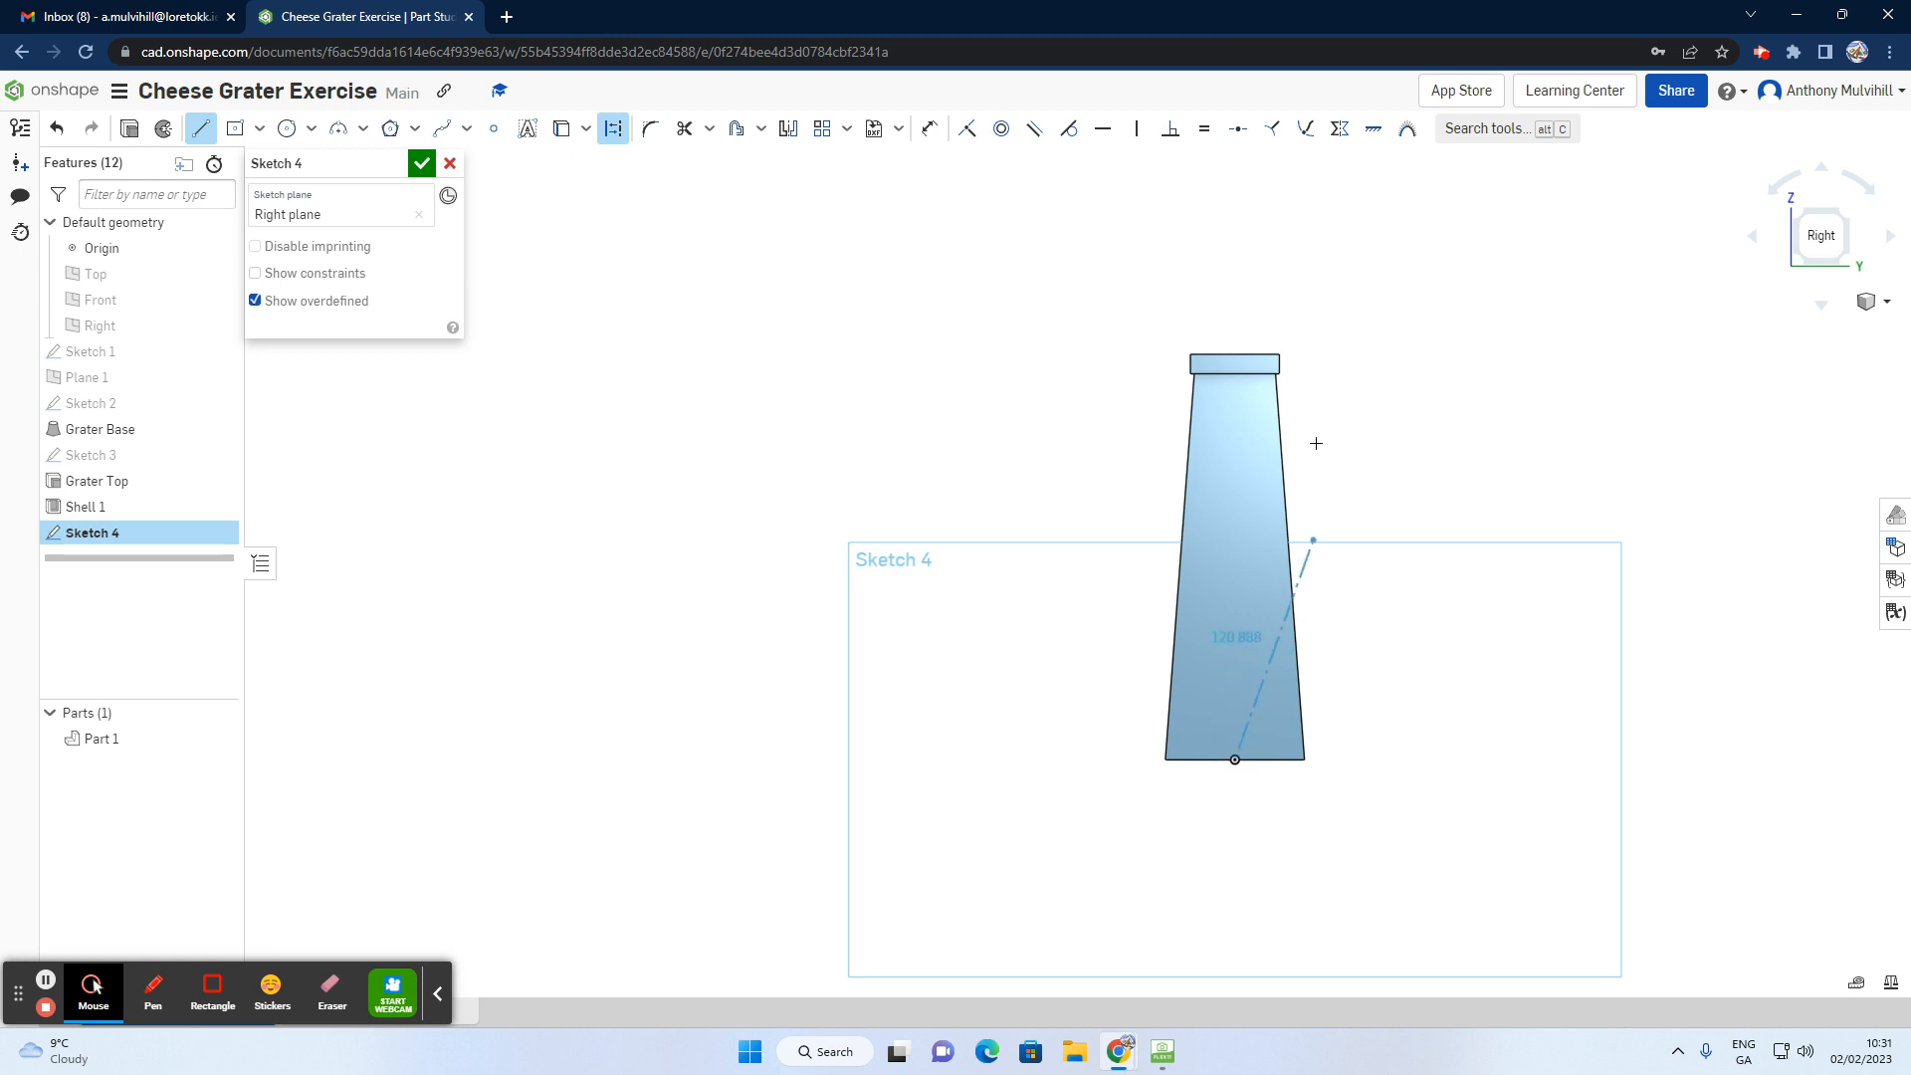
{"action": "left_click", "coordinate": [1235, 233]}
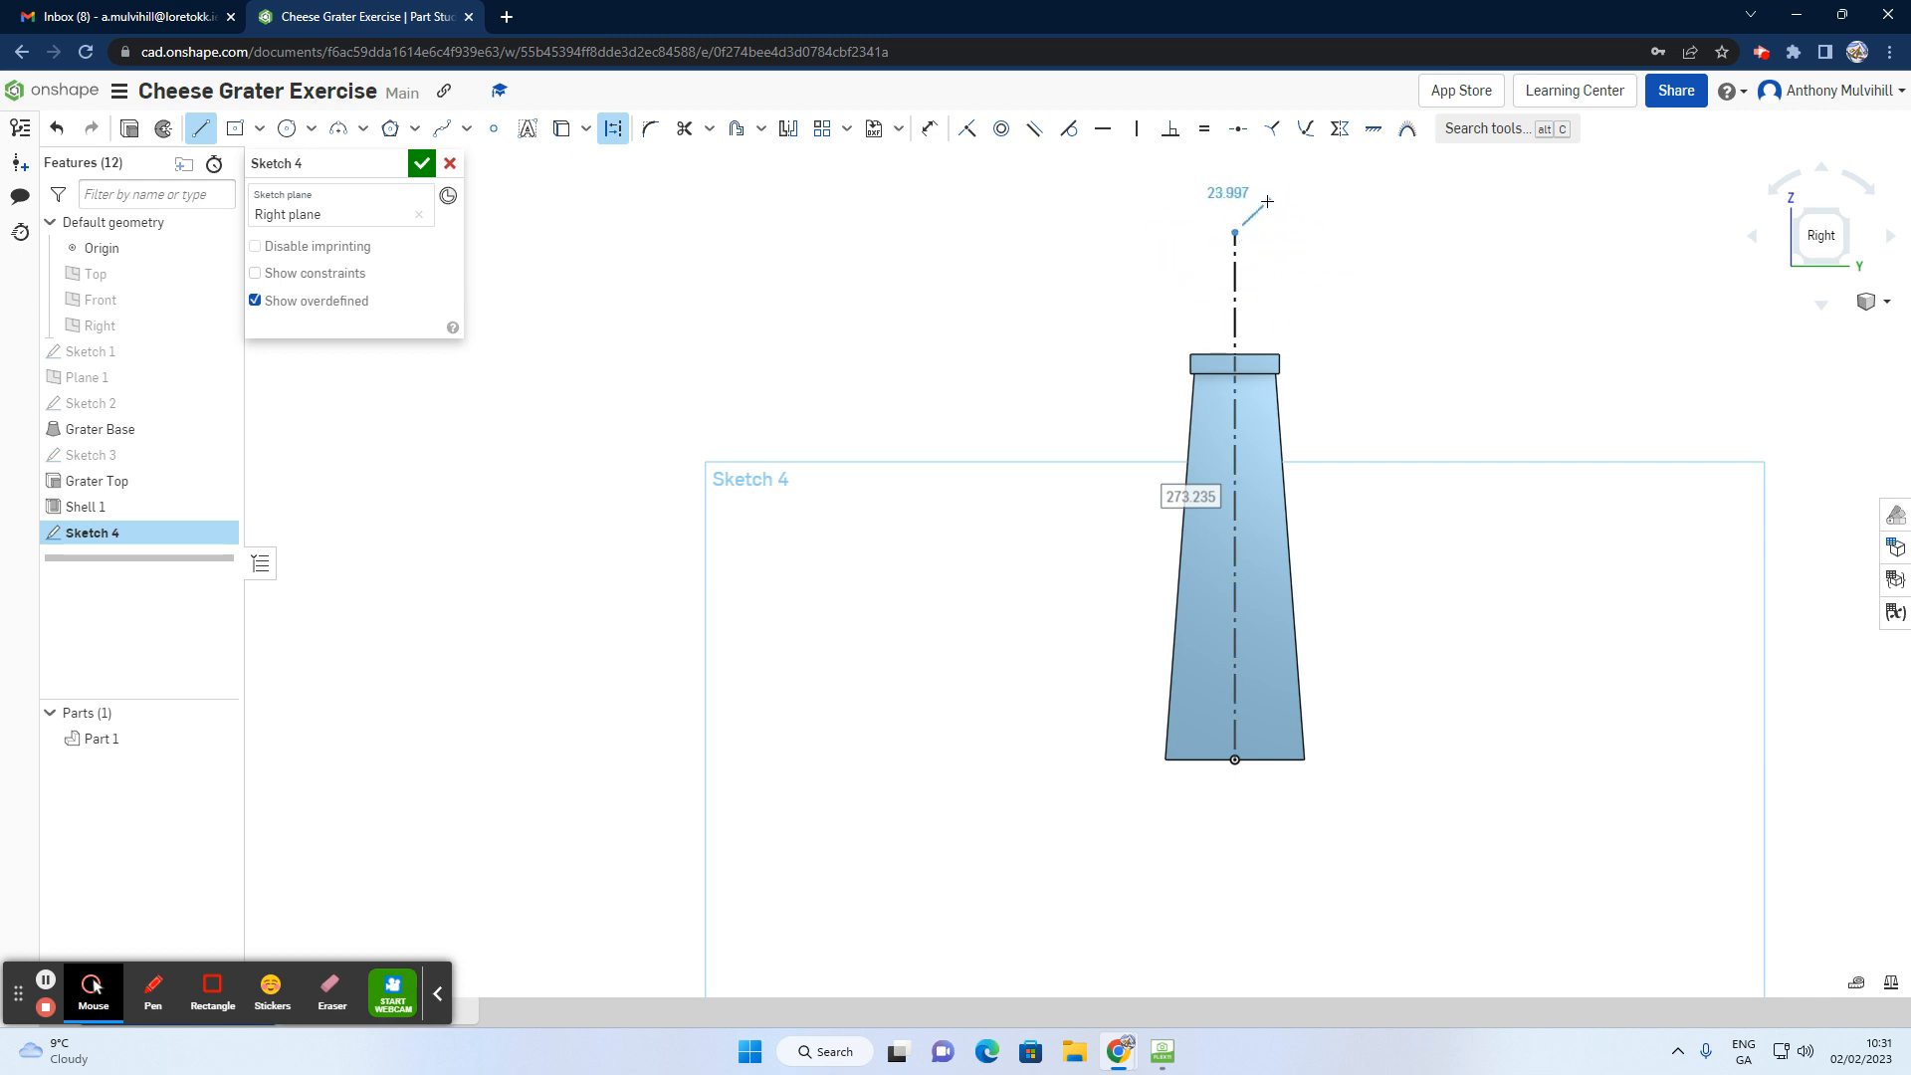
{"action": "right_click", "coordinate": [1166, 244]}
{"action": "left_click", "coordinate": [1198, 255]}
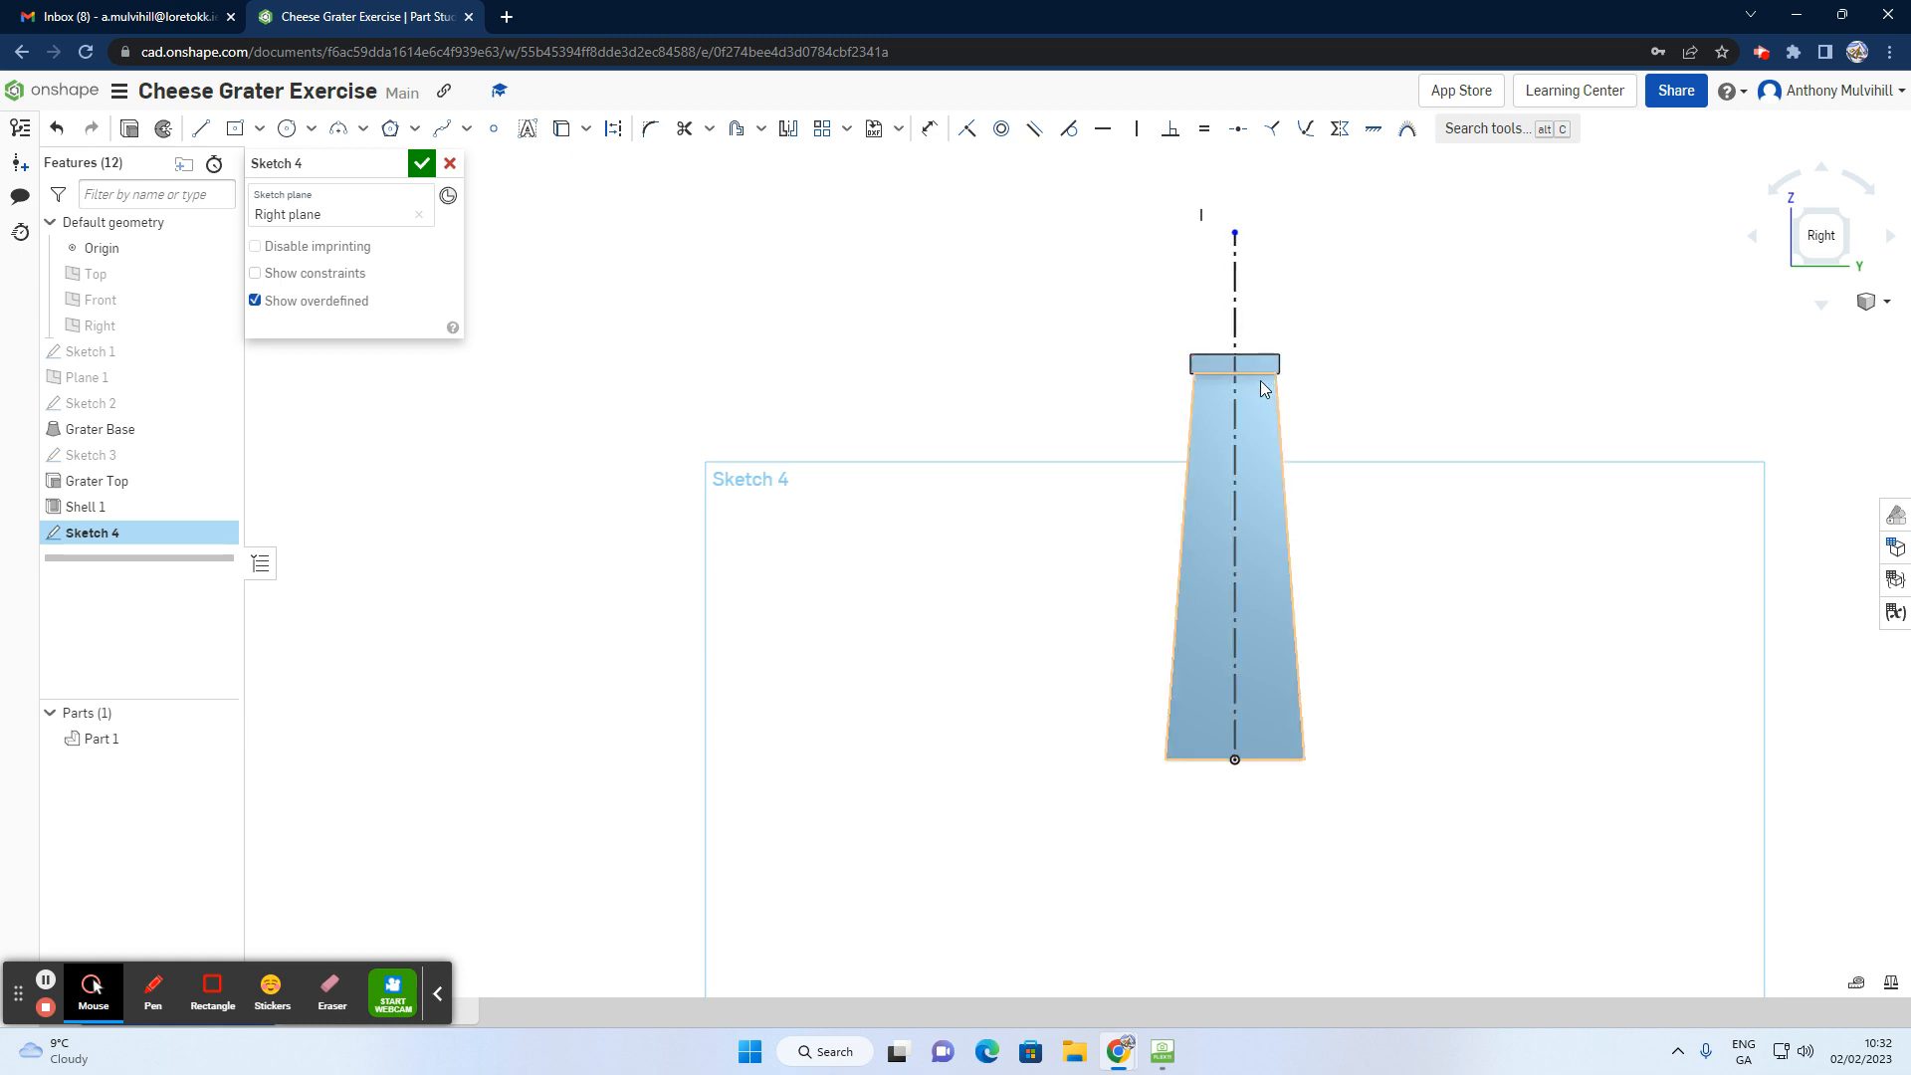
Step: Make the centreline's upper endpoint coincident with the top edge of the grater's cap
{"action": "scroll", "coordinate": [1260, 376], "scroll_direction": "up", "scroll_amount": 3}
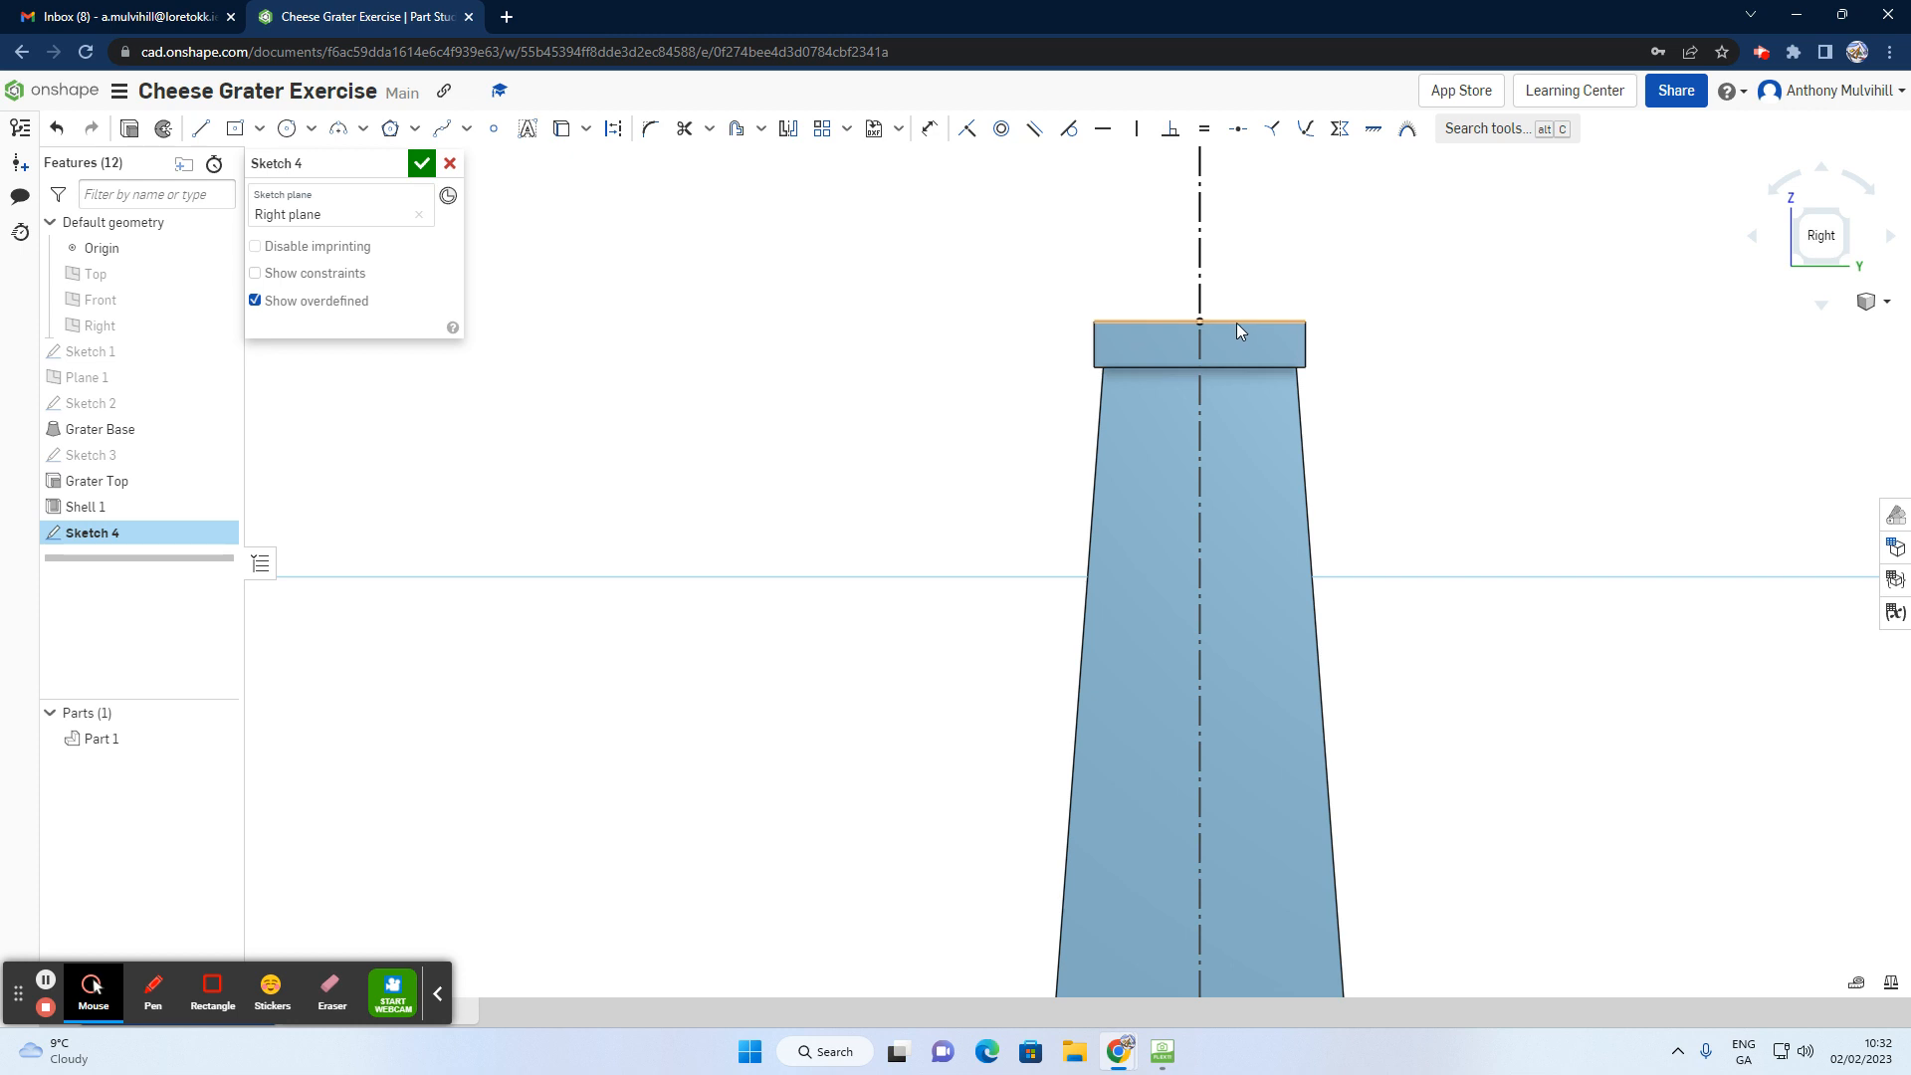
{"action": "scroll", "coordinate": [1244, 311], "scroll_direction": "down", "scroll_amount": 4}
{"action": "scroll", "coordinate": [1270, 182], "scroll_direction": "up", "scroll_amount": 2}
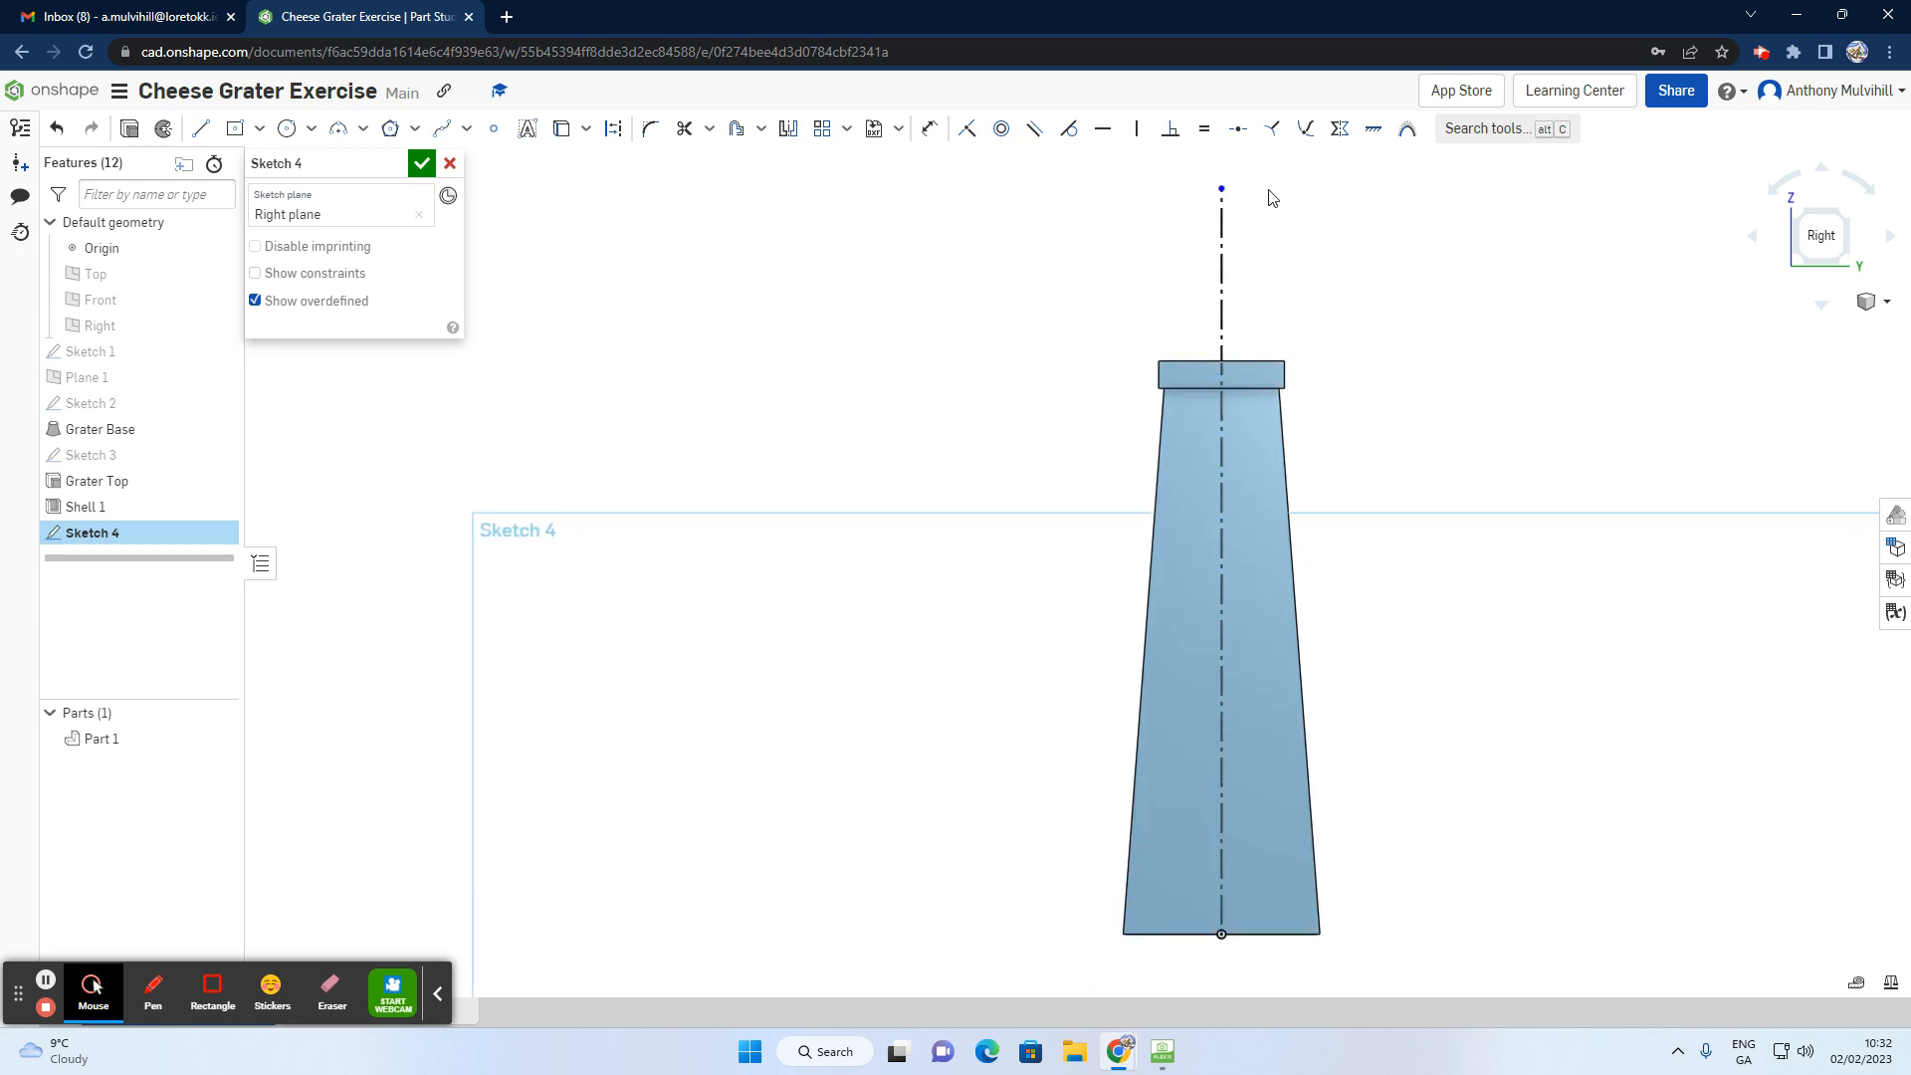
{"action": "left_click", "coordinate": [1223, 189]}
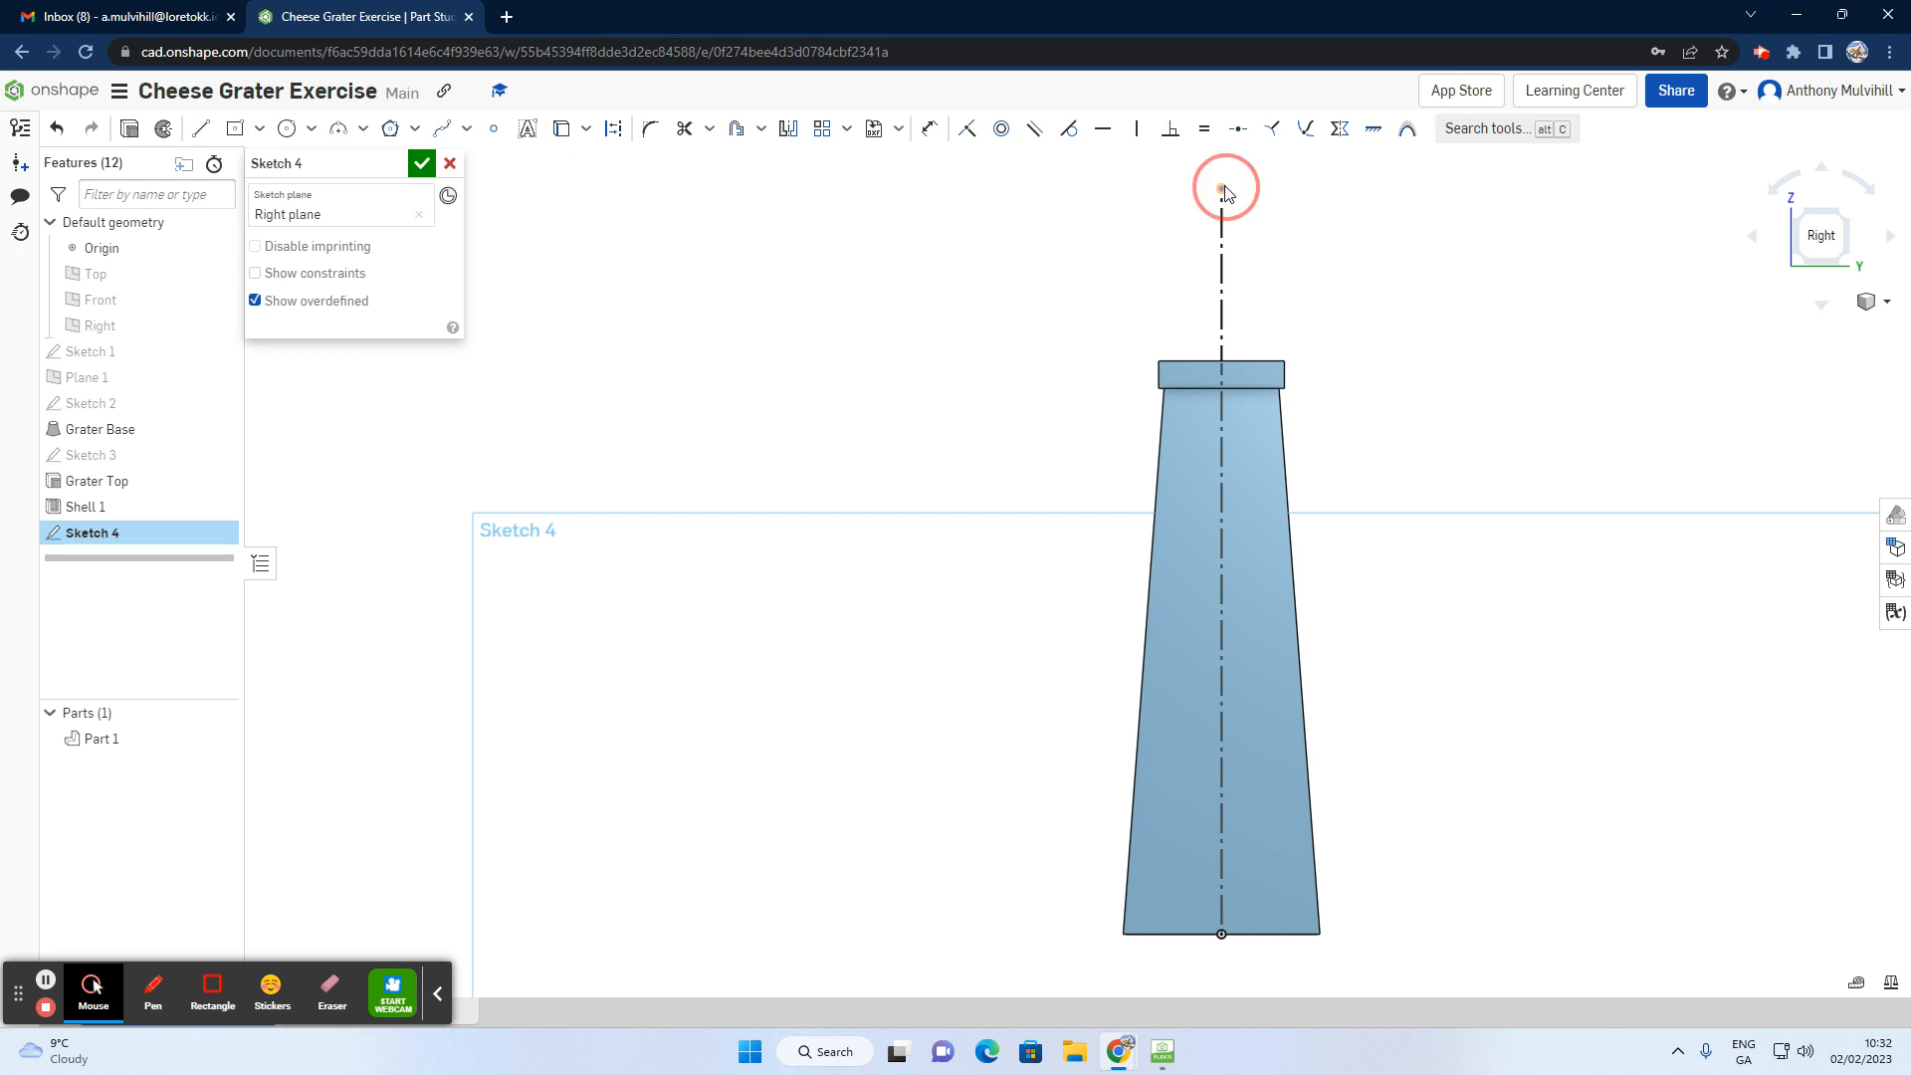
{"action": "left_click", "coordinate": [971, 136]}
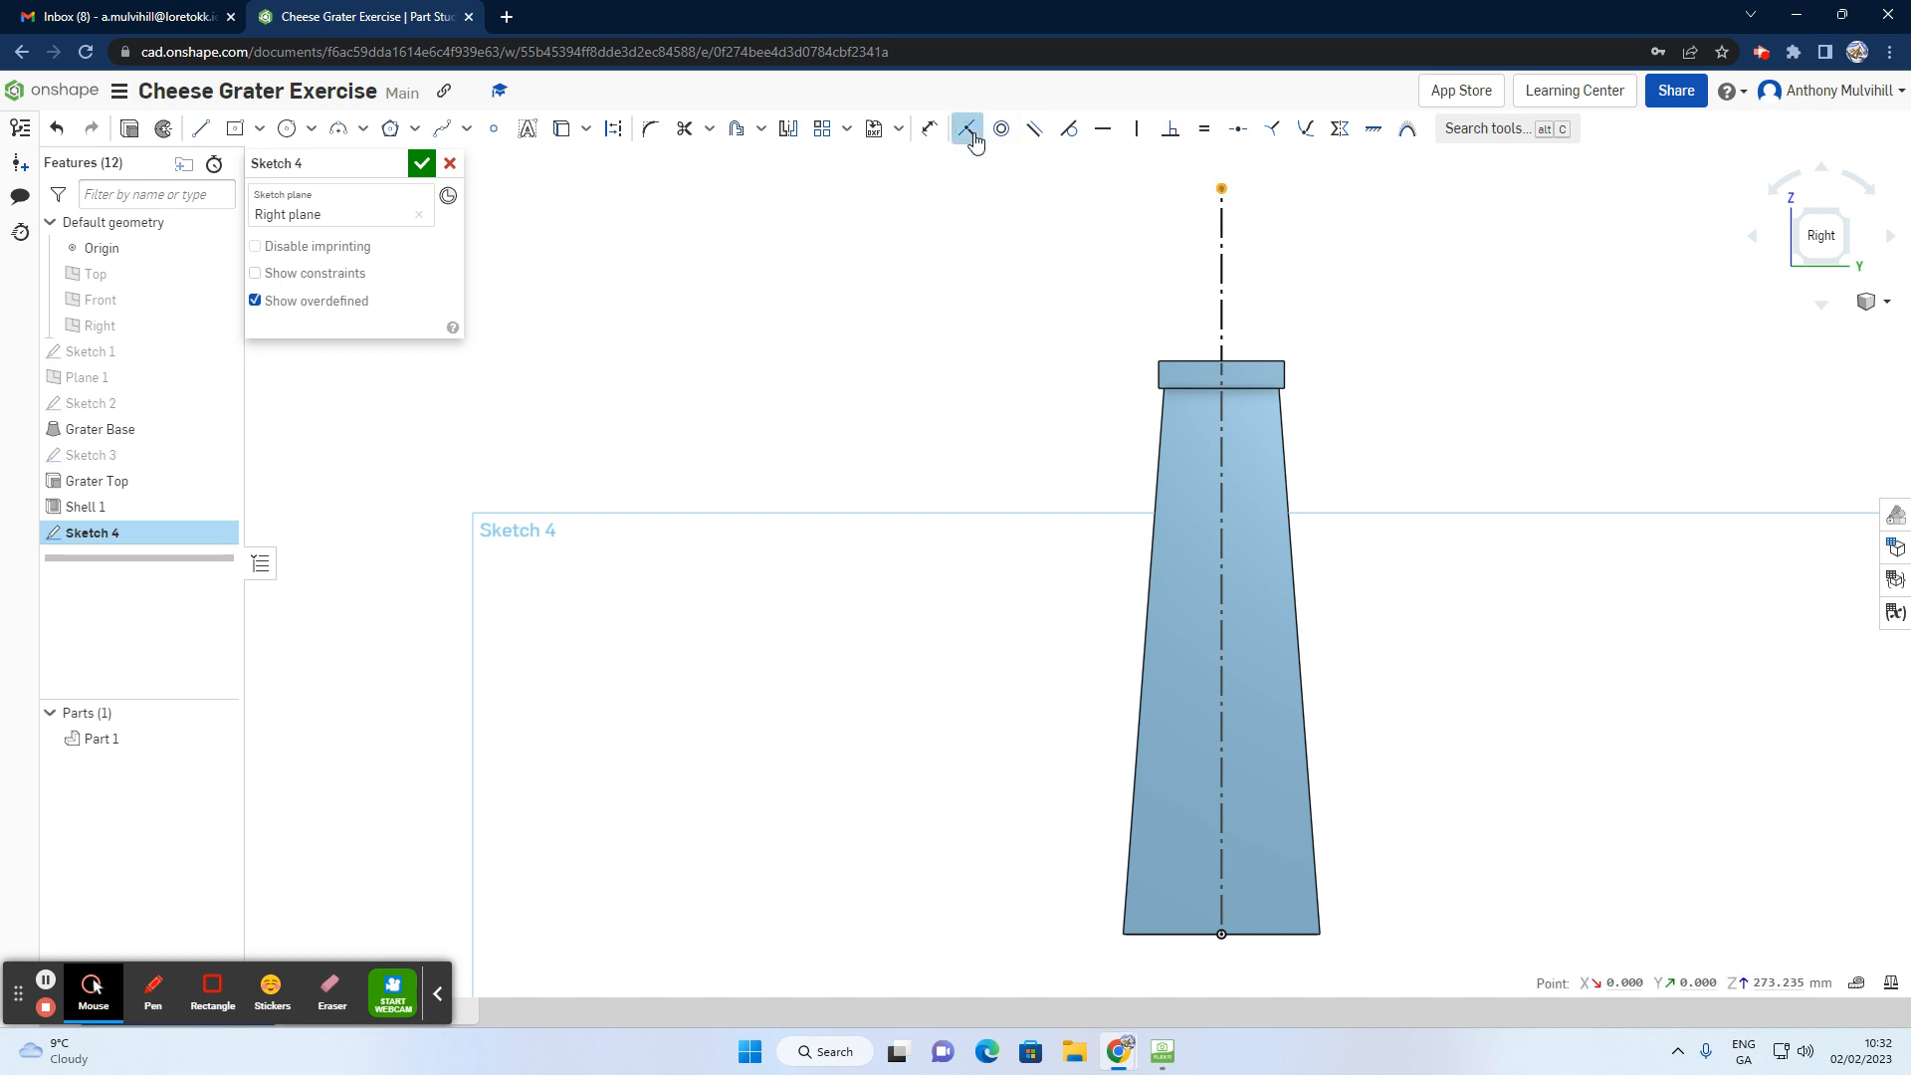
{"action": "left_click", "coordinate": [1190, 362]}
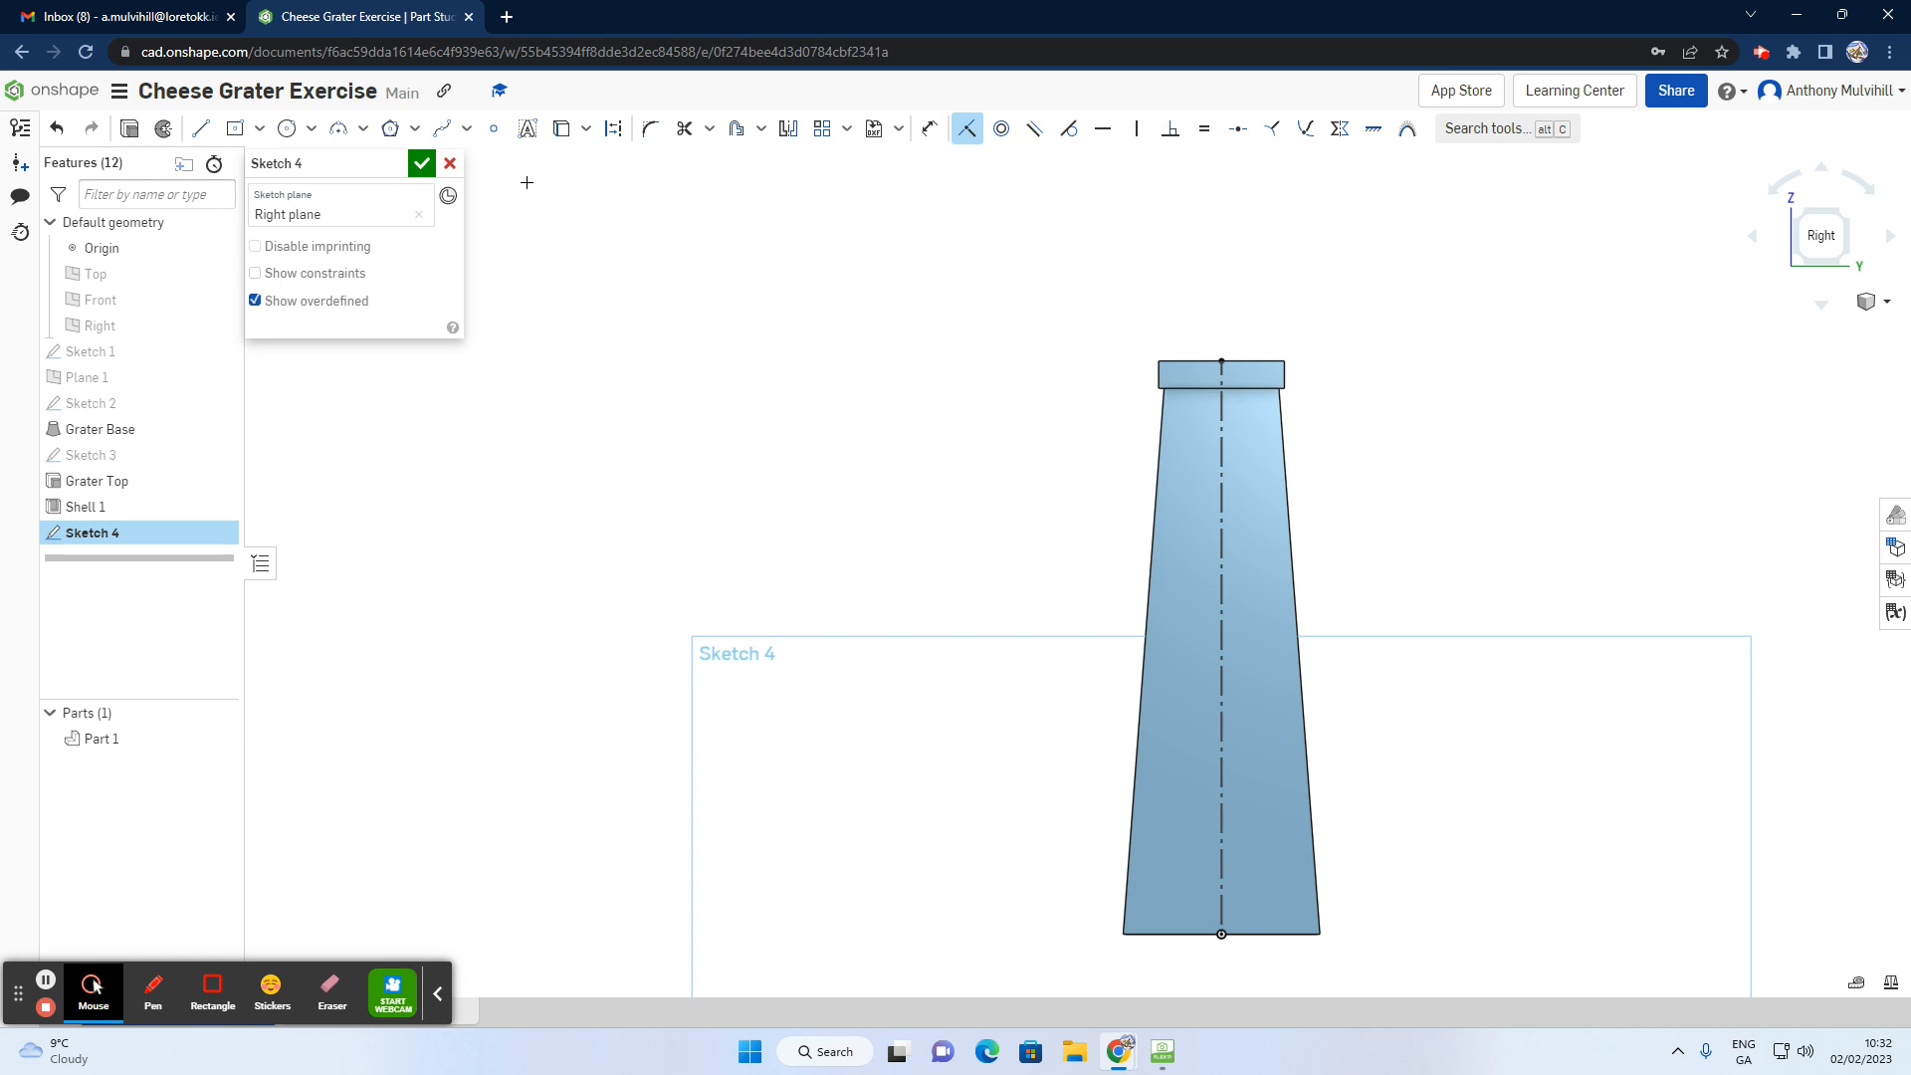
Step: Draw a vertical line about 68 mm long upward from the cap's top edge, about 16 mm left of the centreline
{"action": "left_click", "coordinate": [203, 134]}
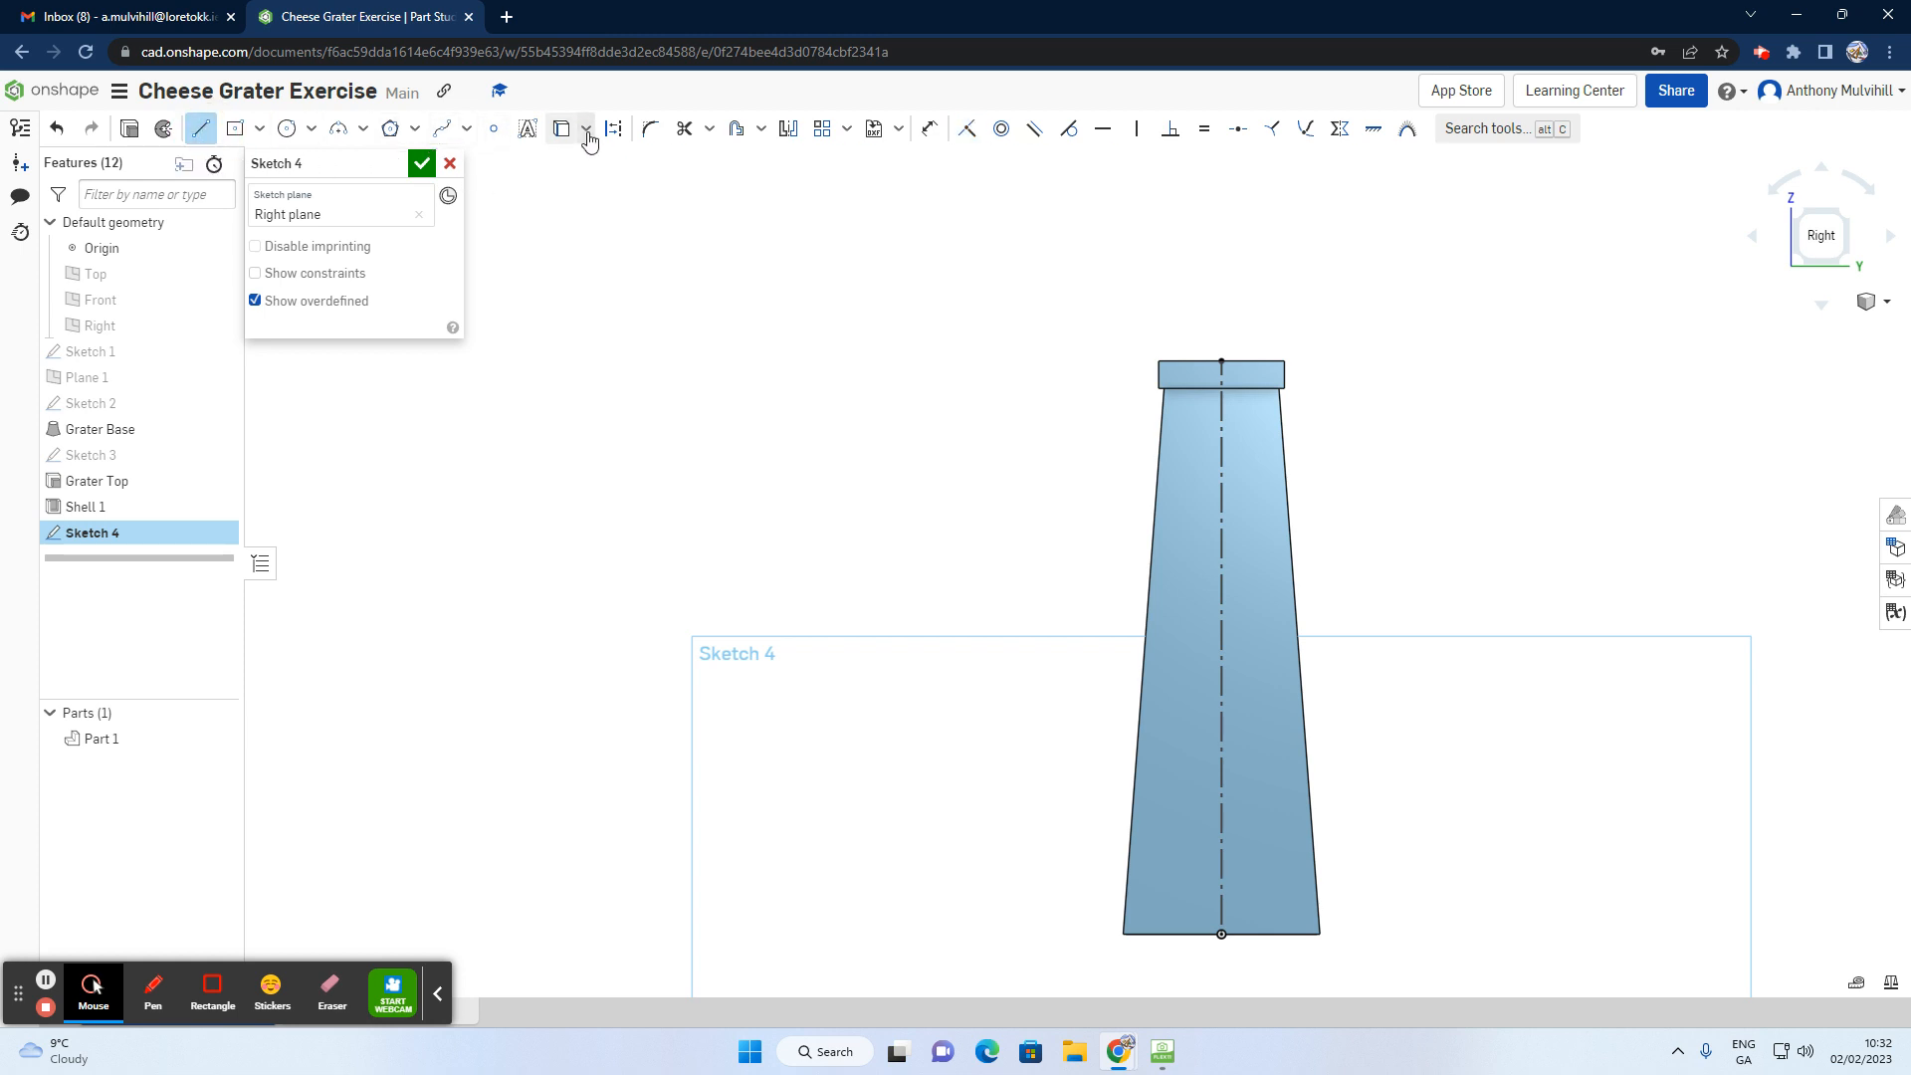
{"action": "left_click", "coordinate": [1221, 359]}
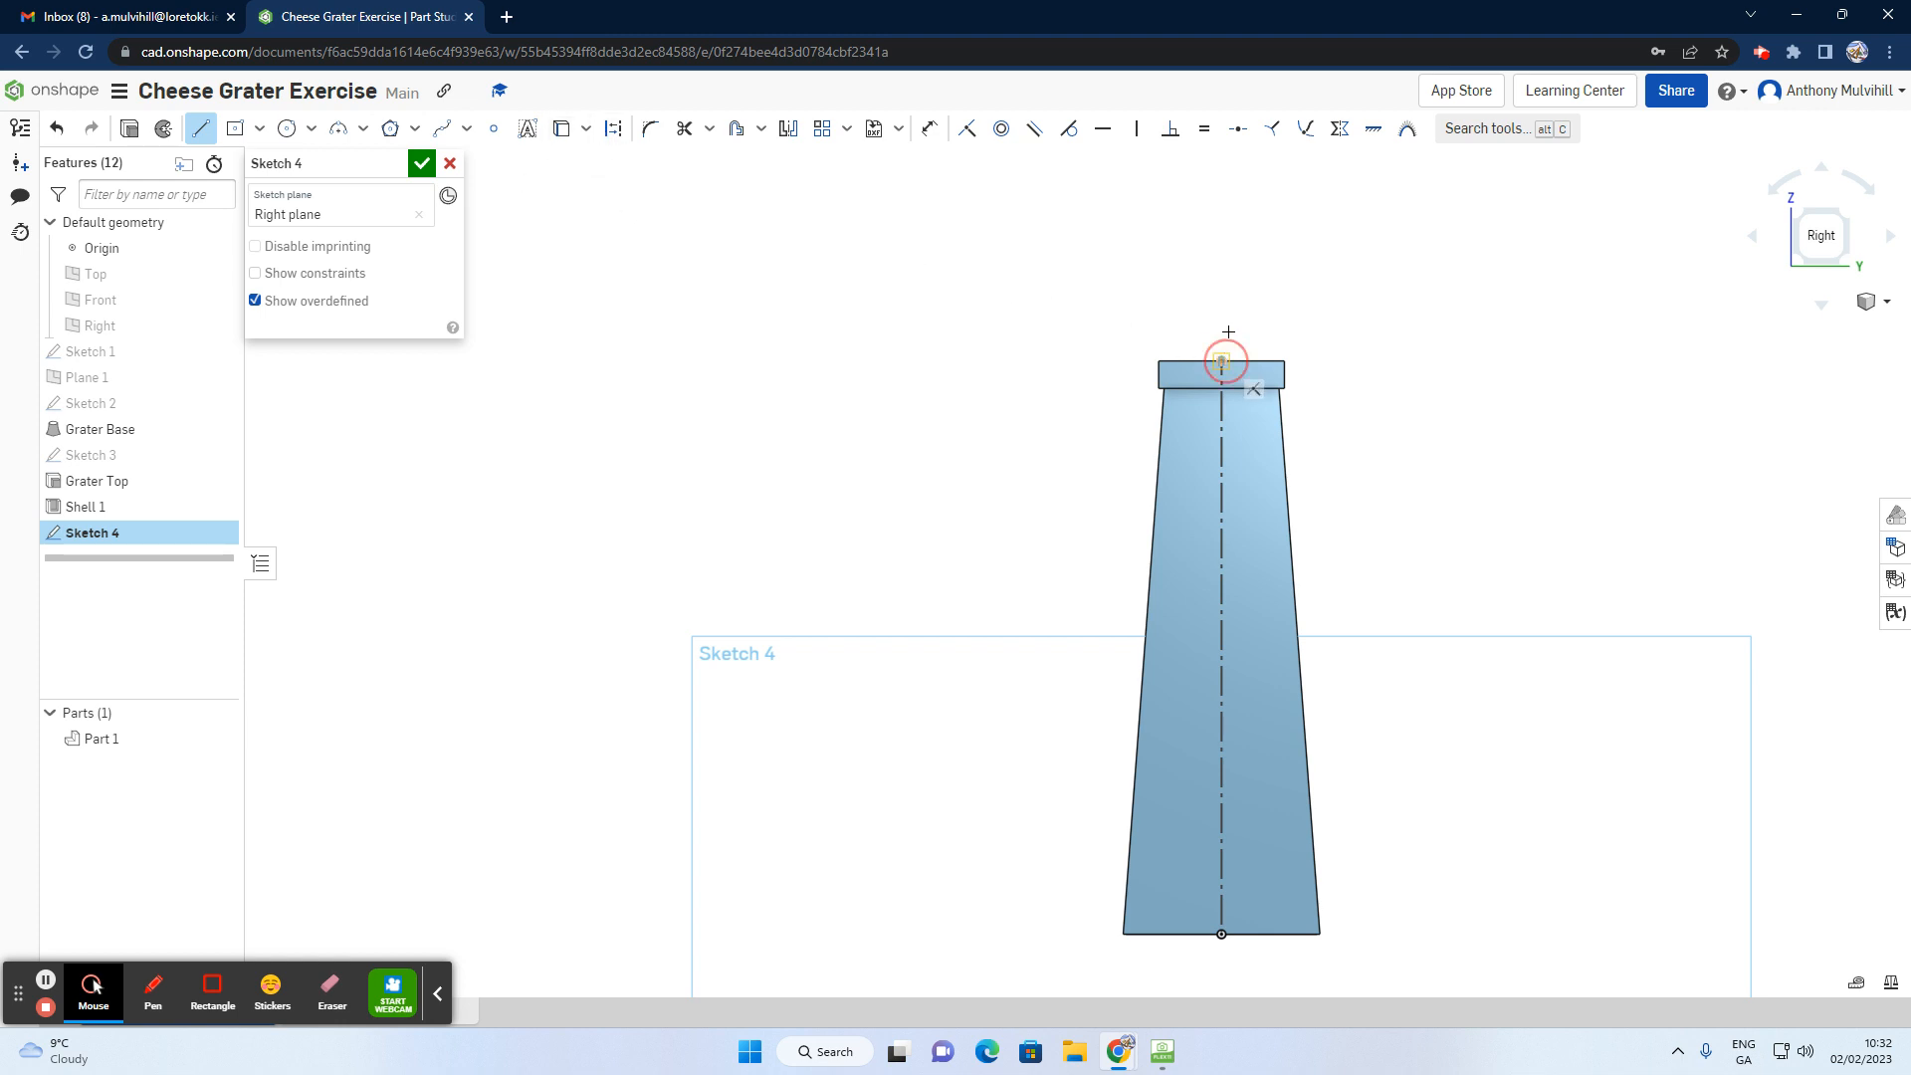
{"action": "left_click", "coordinate": [1177, 360]}
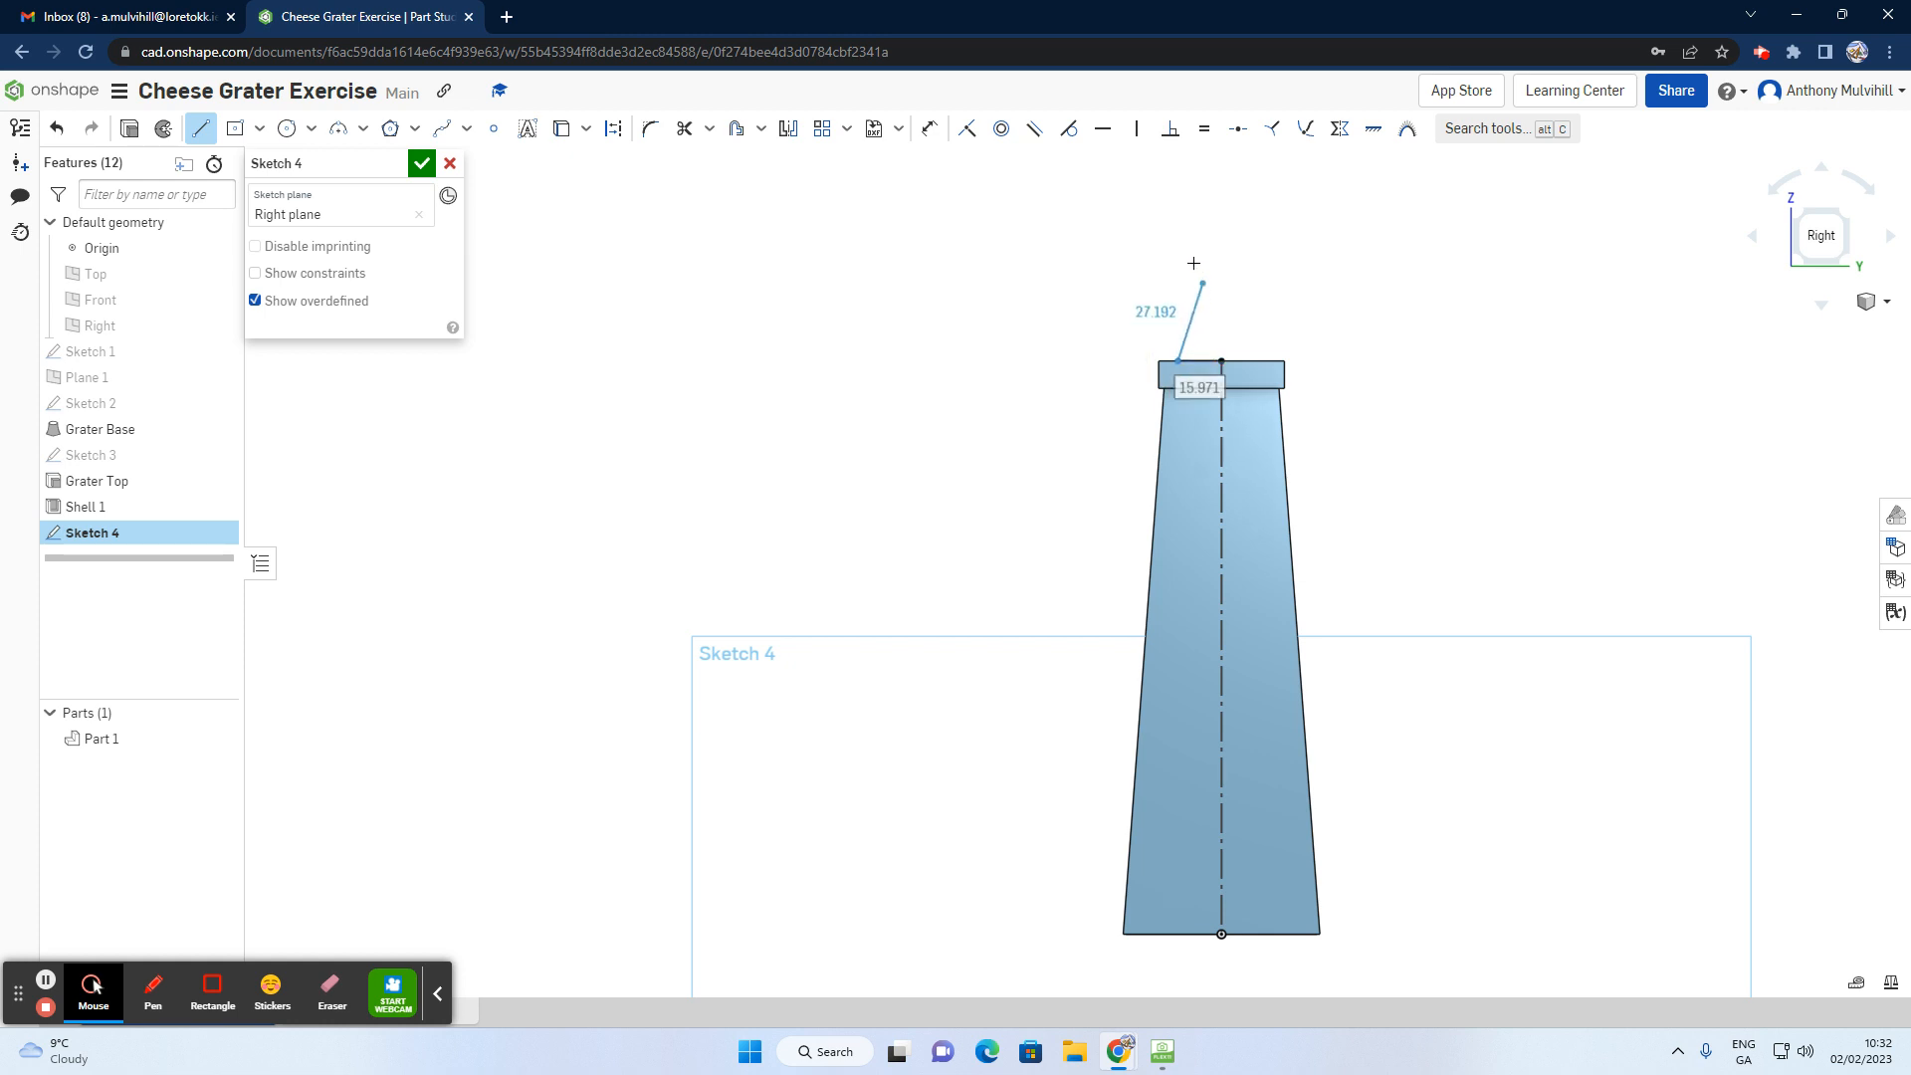
{"action": "left_click", "coordinate": [1176, 175]}
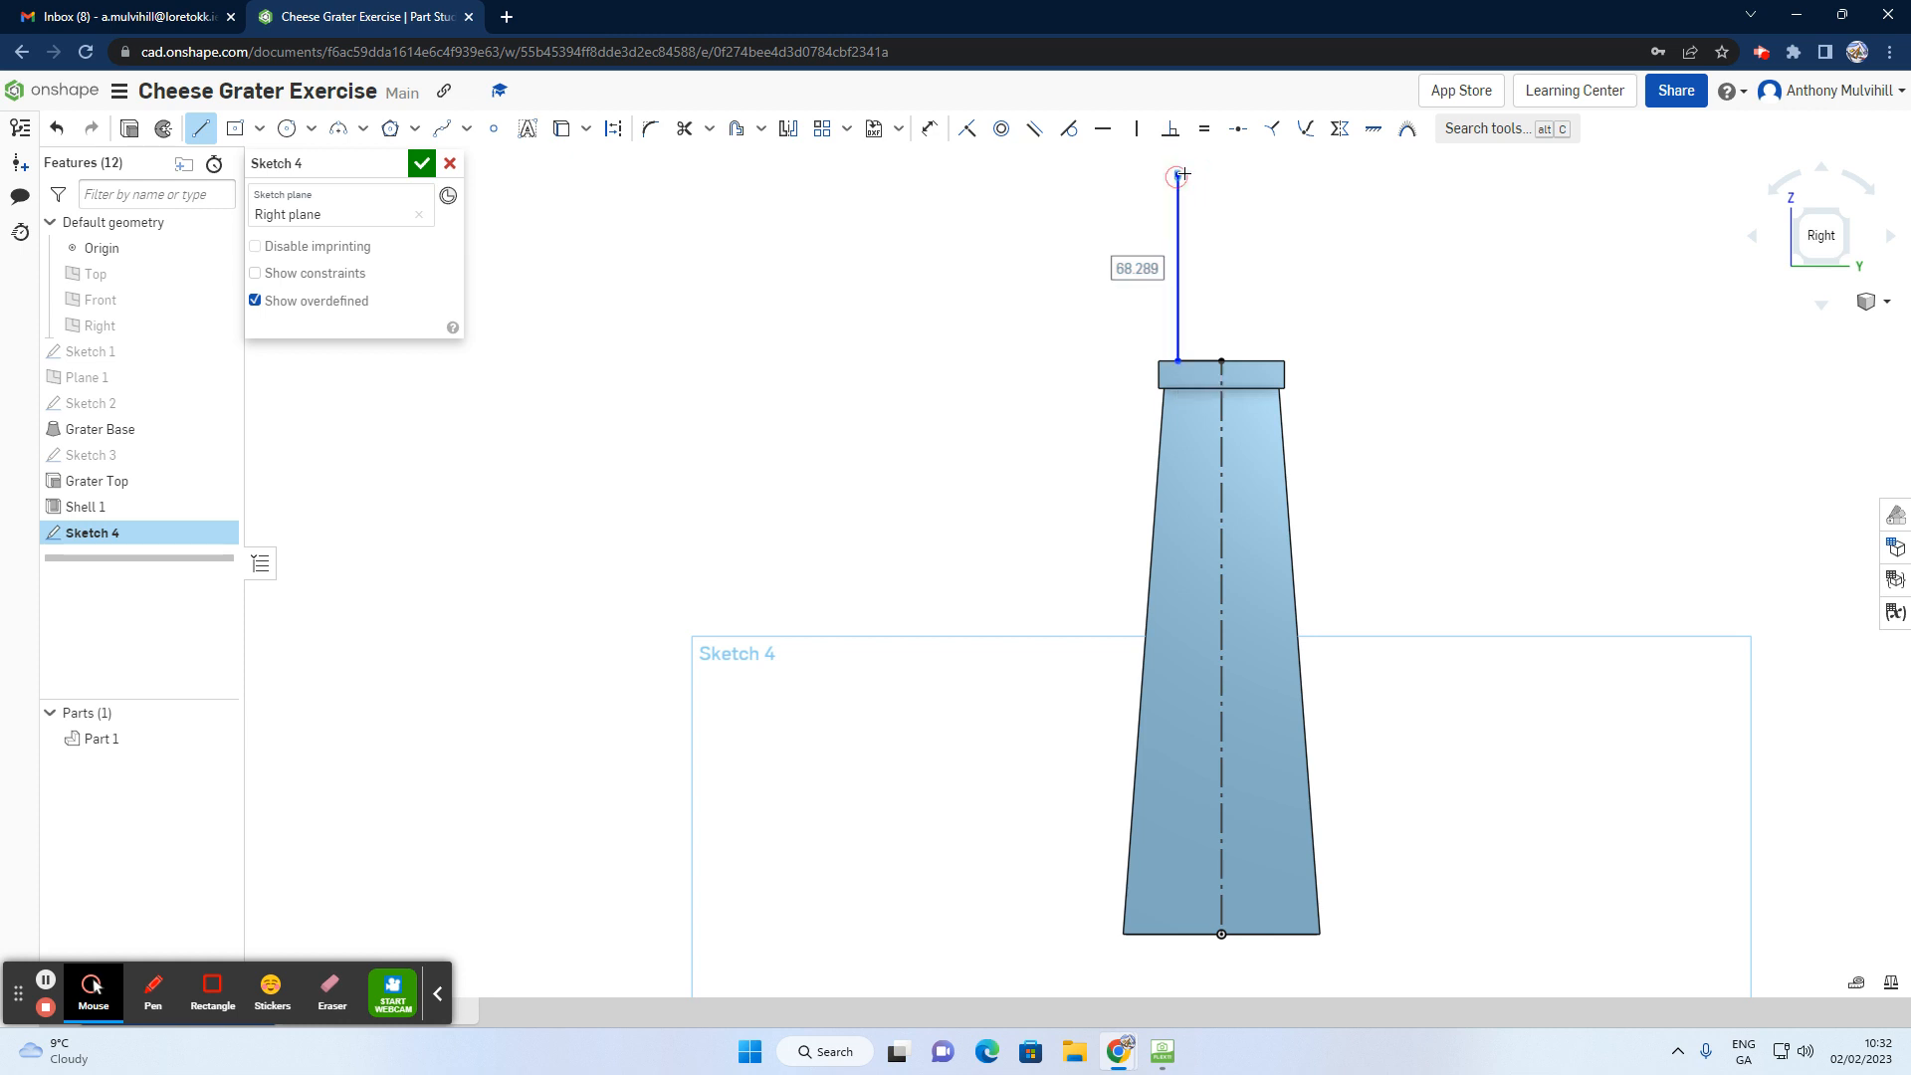
{"action": "right_click", "coordinate": [1239, 212]}
{"action": "left_click", "coordinate": [1278, 229]}
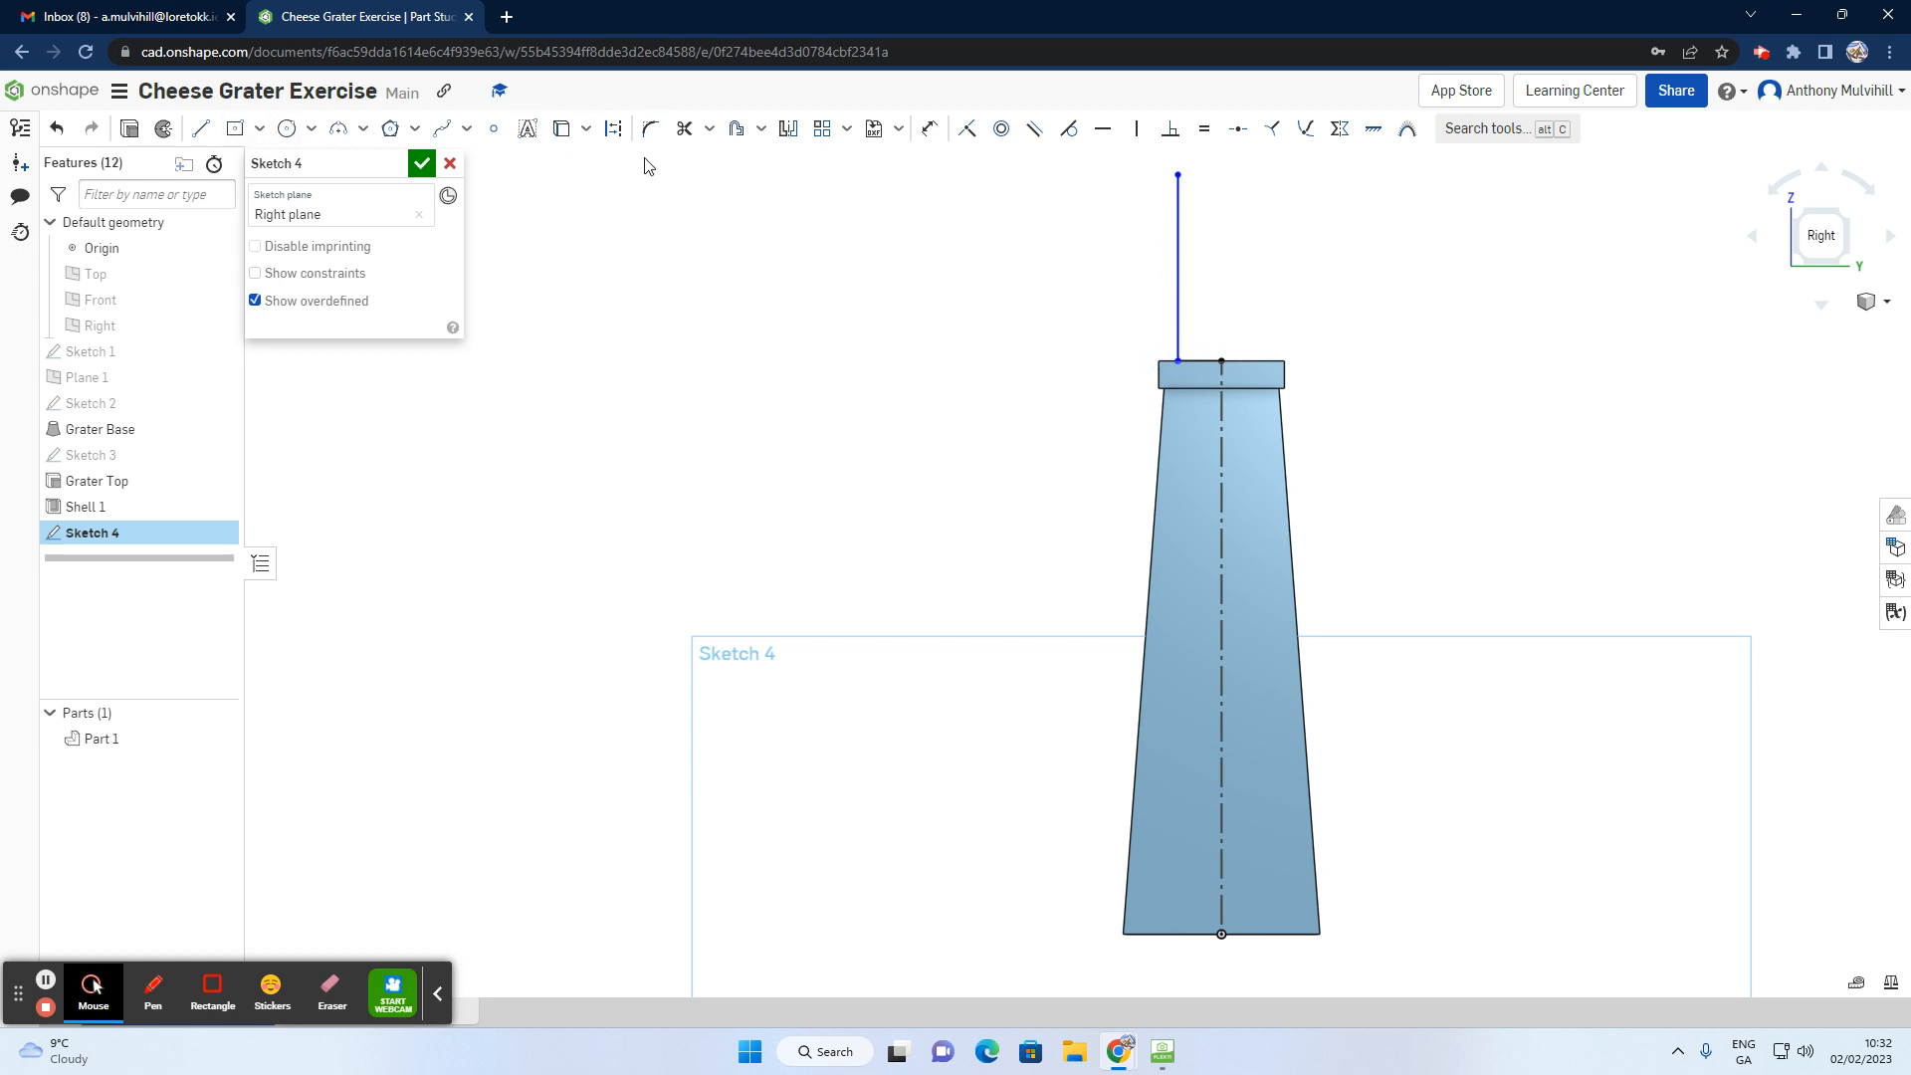
Step: Dimension the horizontal distance between the handle's vertical line and the centreline as 15 mm
{"action": "left_click", "coordinate": [928, 129]}
{"action": "left_click", "coordinate": [1215, 376]}
{"action": "left_click", "coordinate": [1161, 403]}
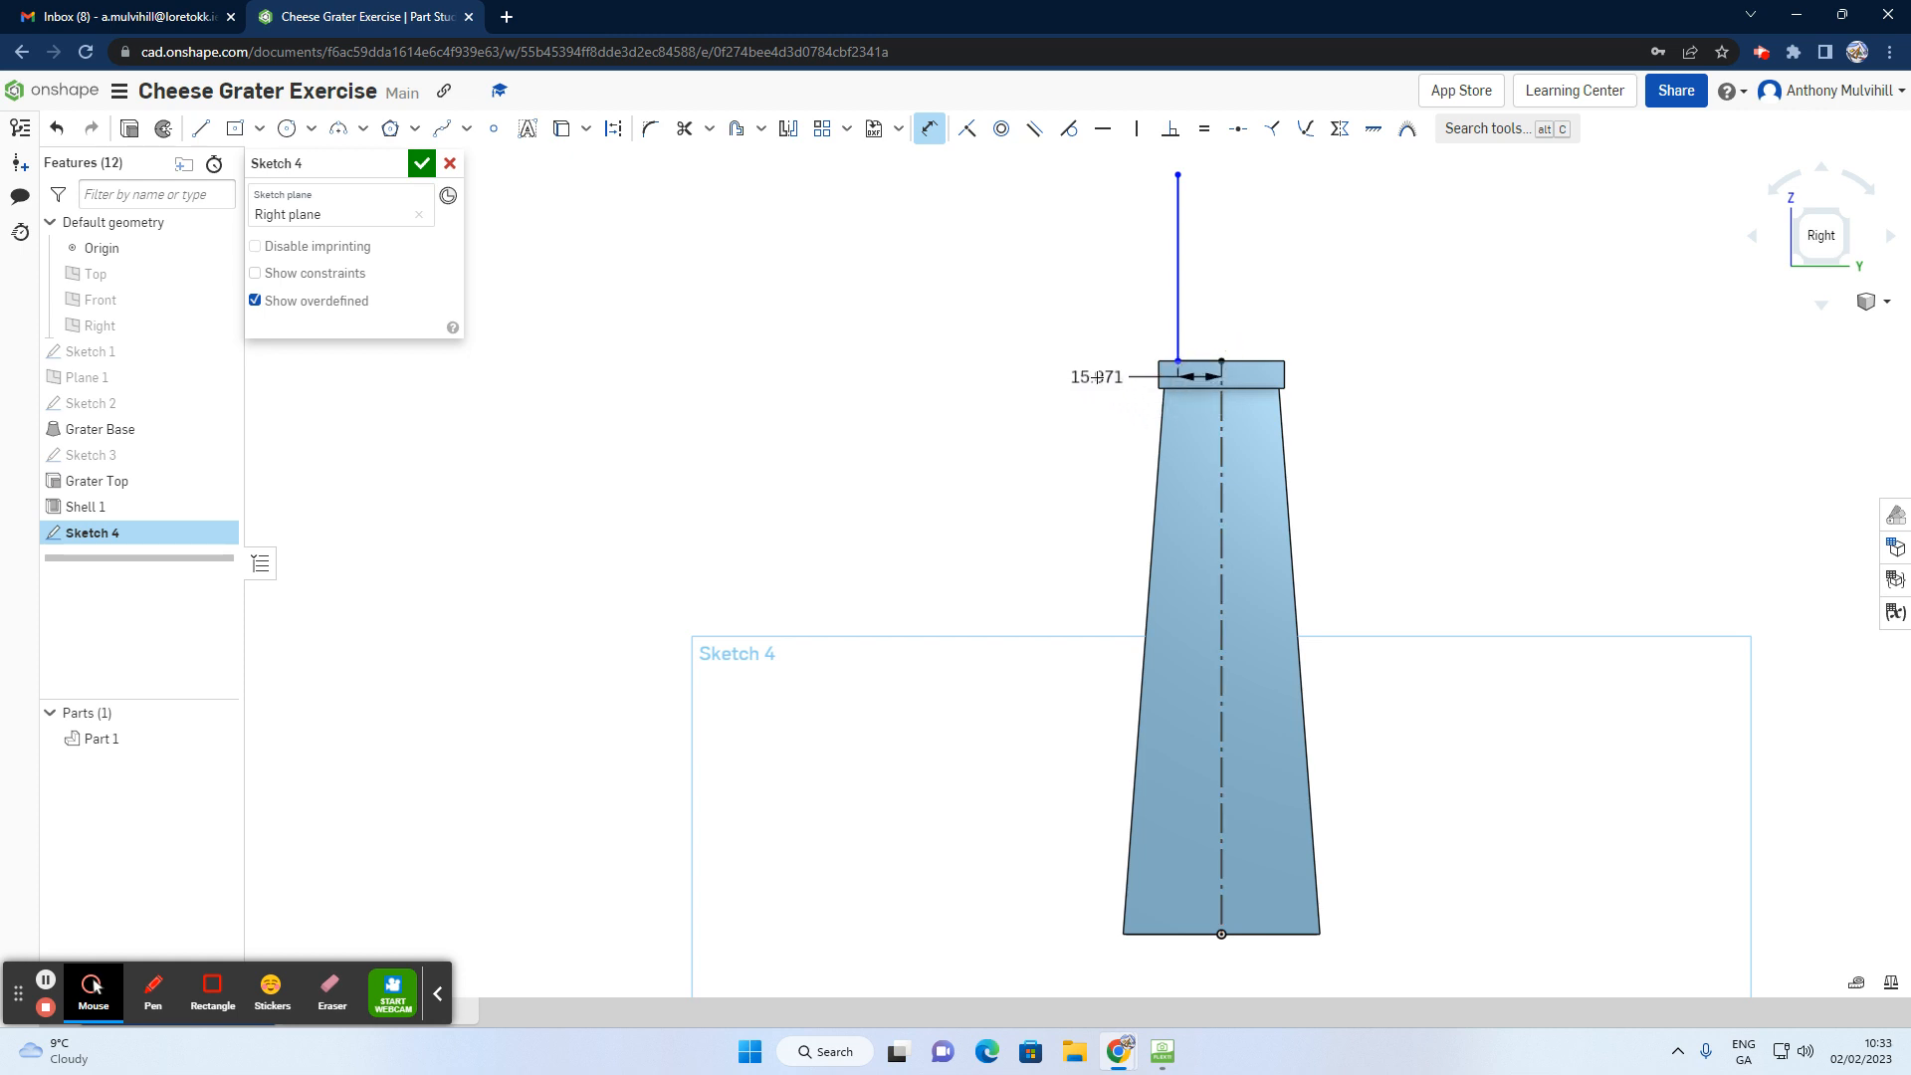
{"action": "left_click", "coordinate": [1097, 378]}
{"action": "type", "text": "1"}
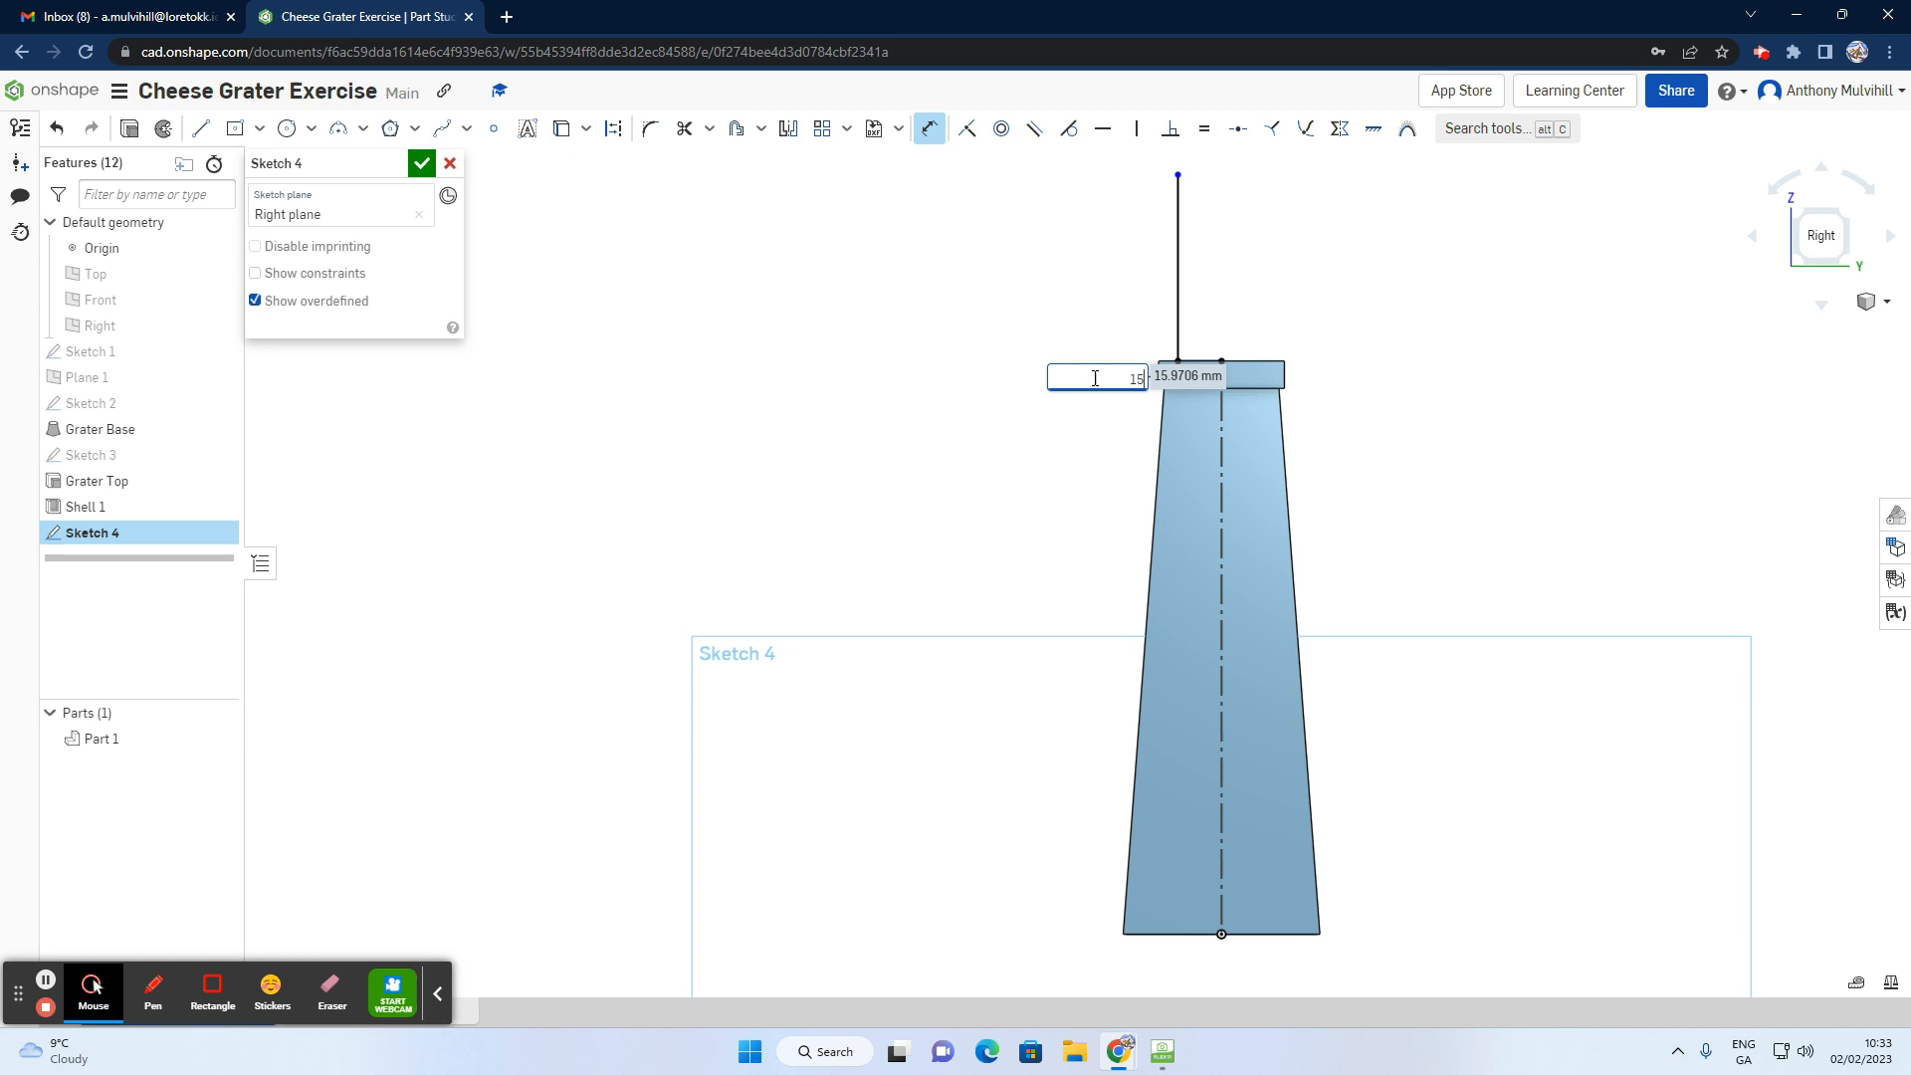
{"action": "type", "text": "5"}
{"action": "key", "text": "Return"}
Step: Dimension the length of the handle's vertical line above the cap as 65 mm
{"action": "left_click", "coordinate": [1179, 304]}
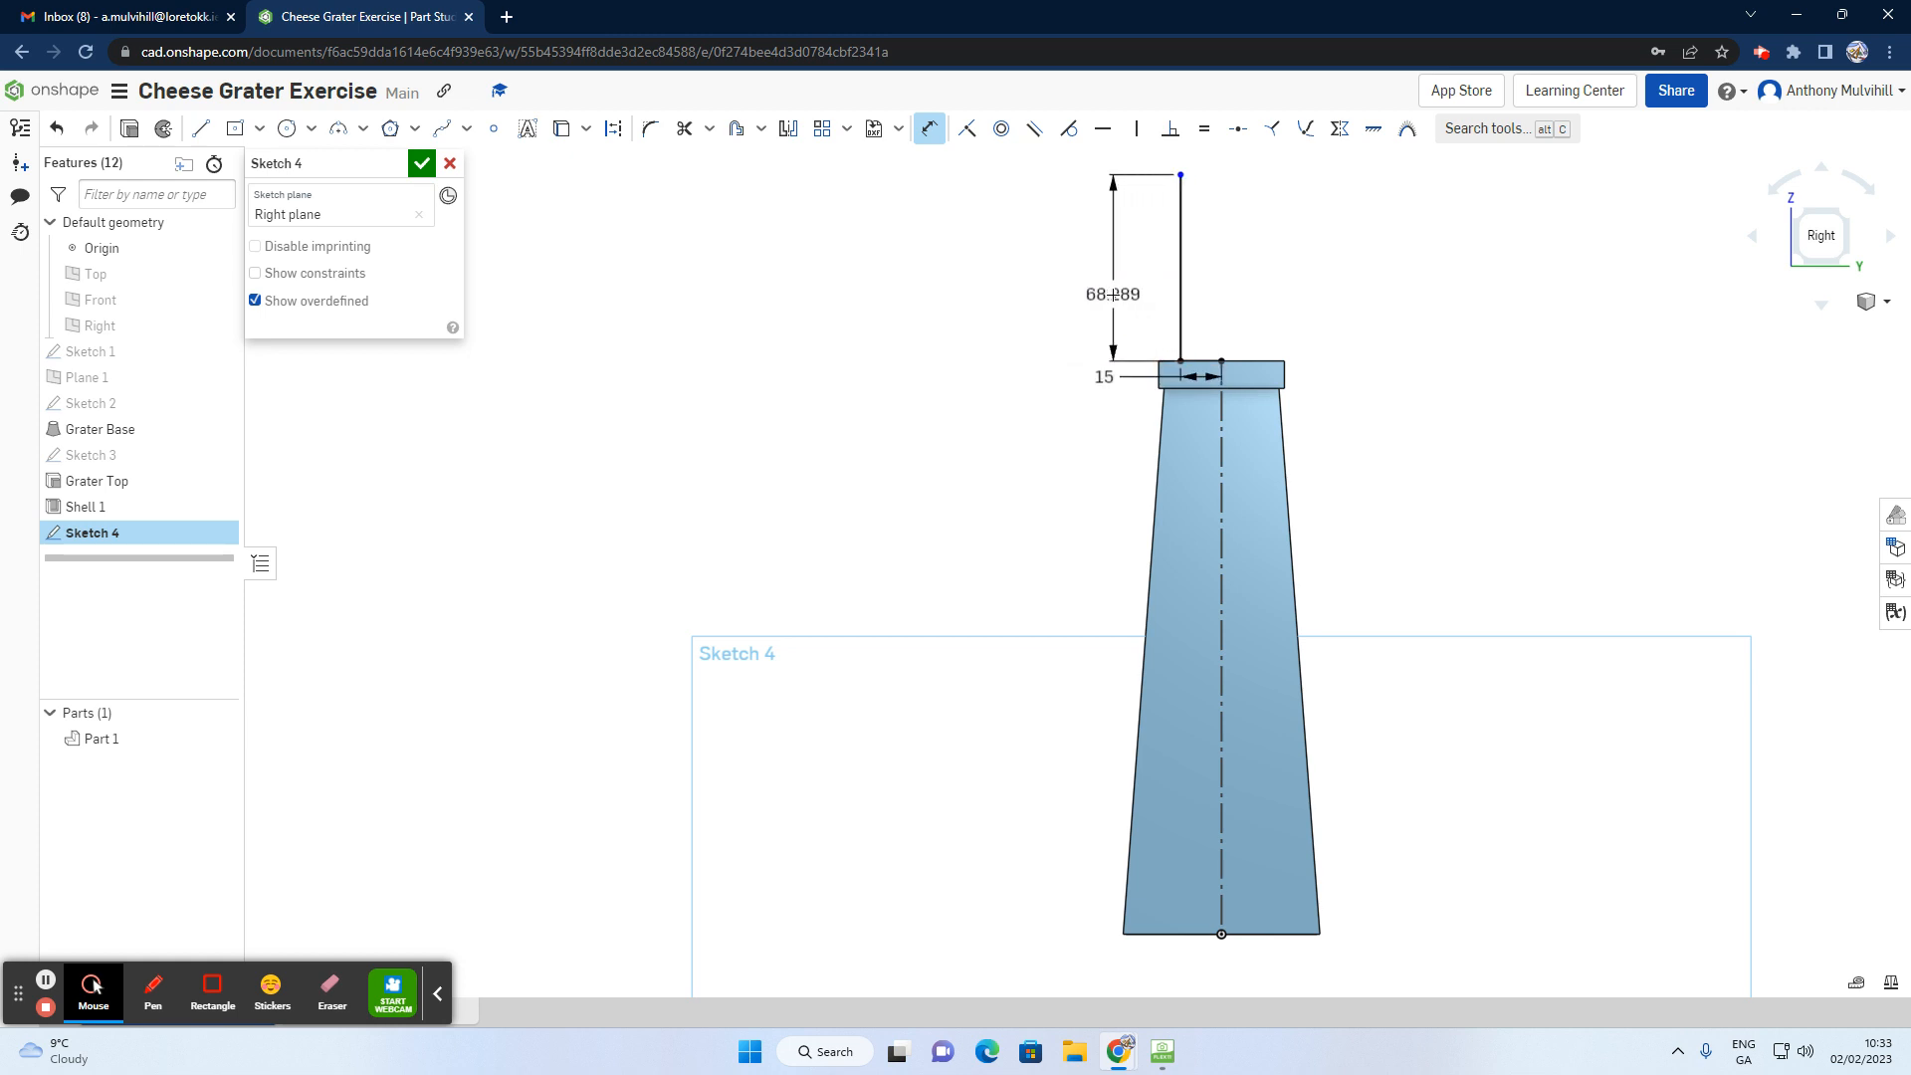
{"action": "left_click", "coordinate": [1107, 289]}
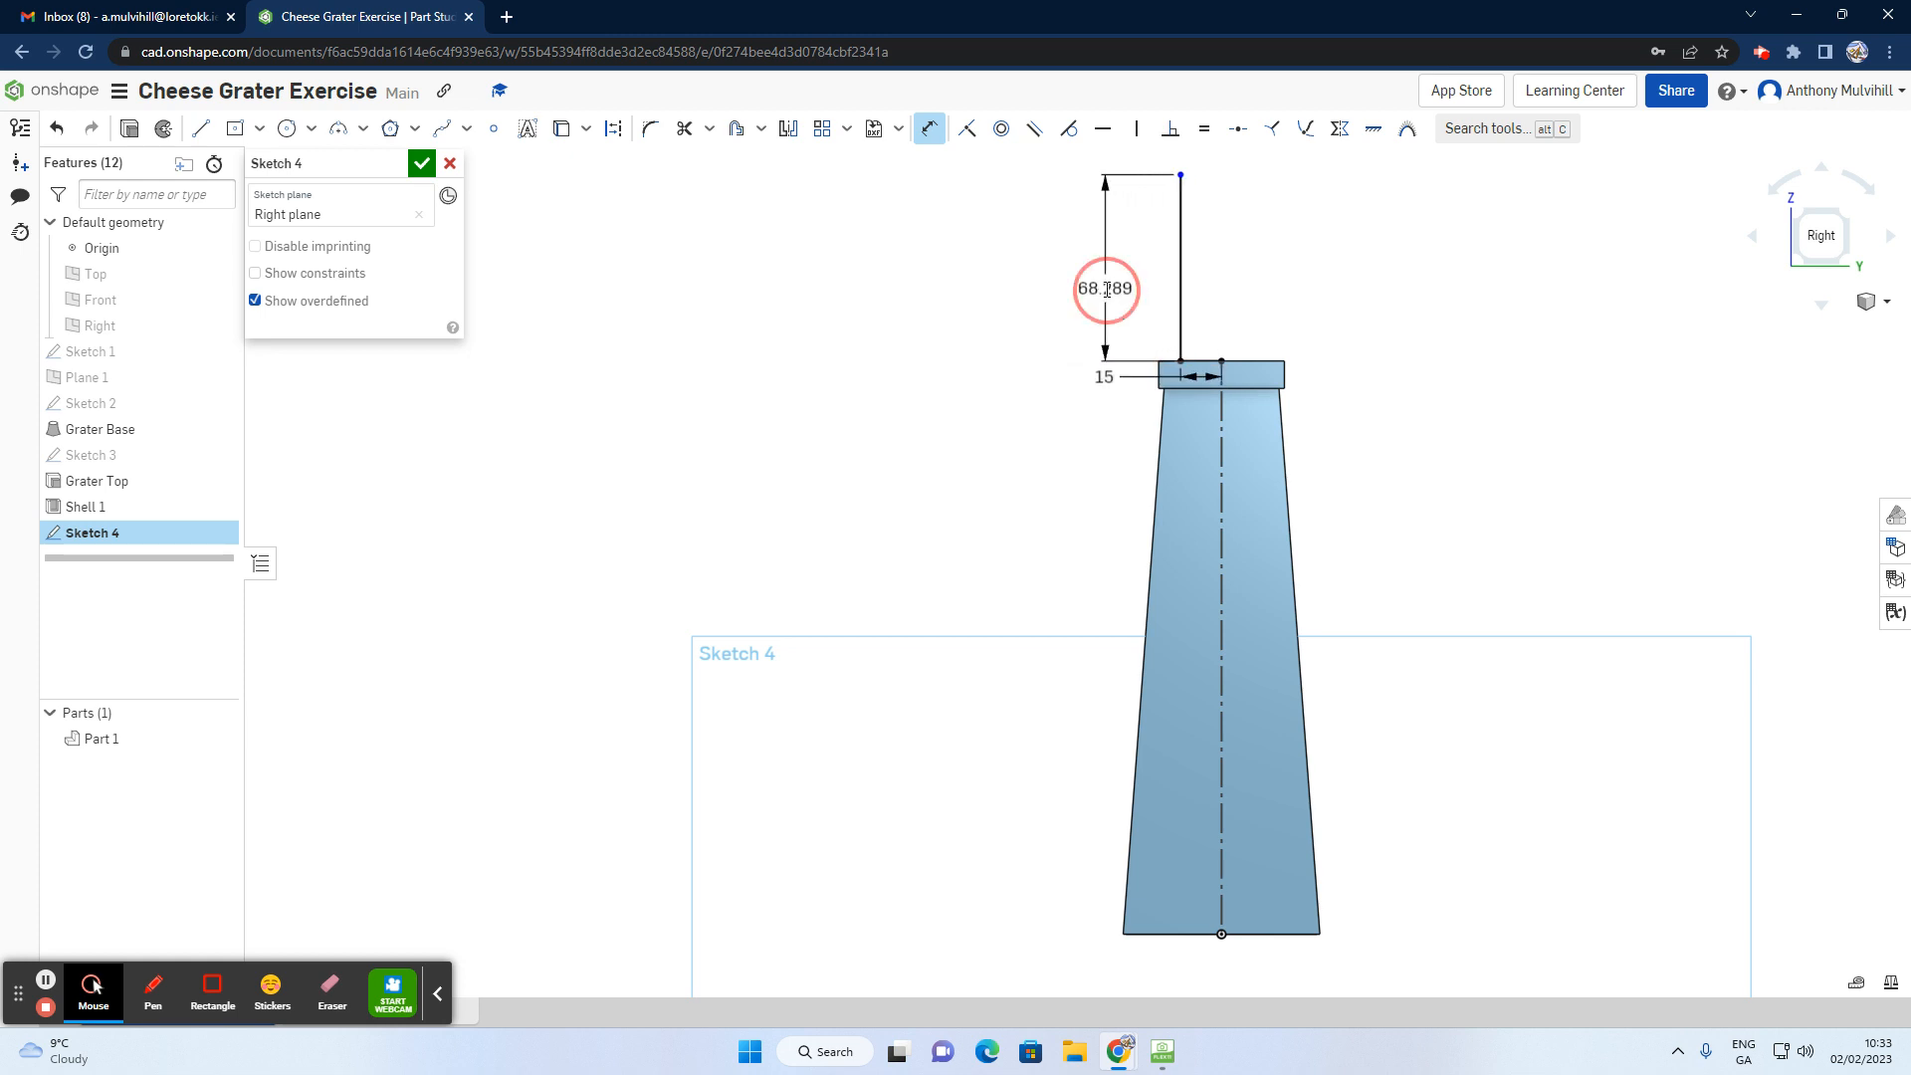
{"action": "type", "text": "65"}
{"action": "key", "text": "Return"}
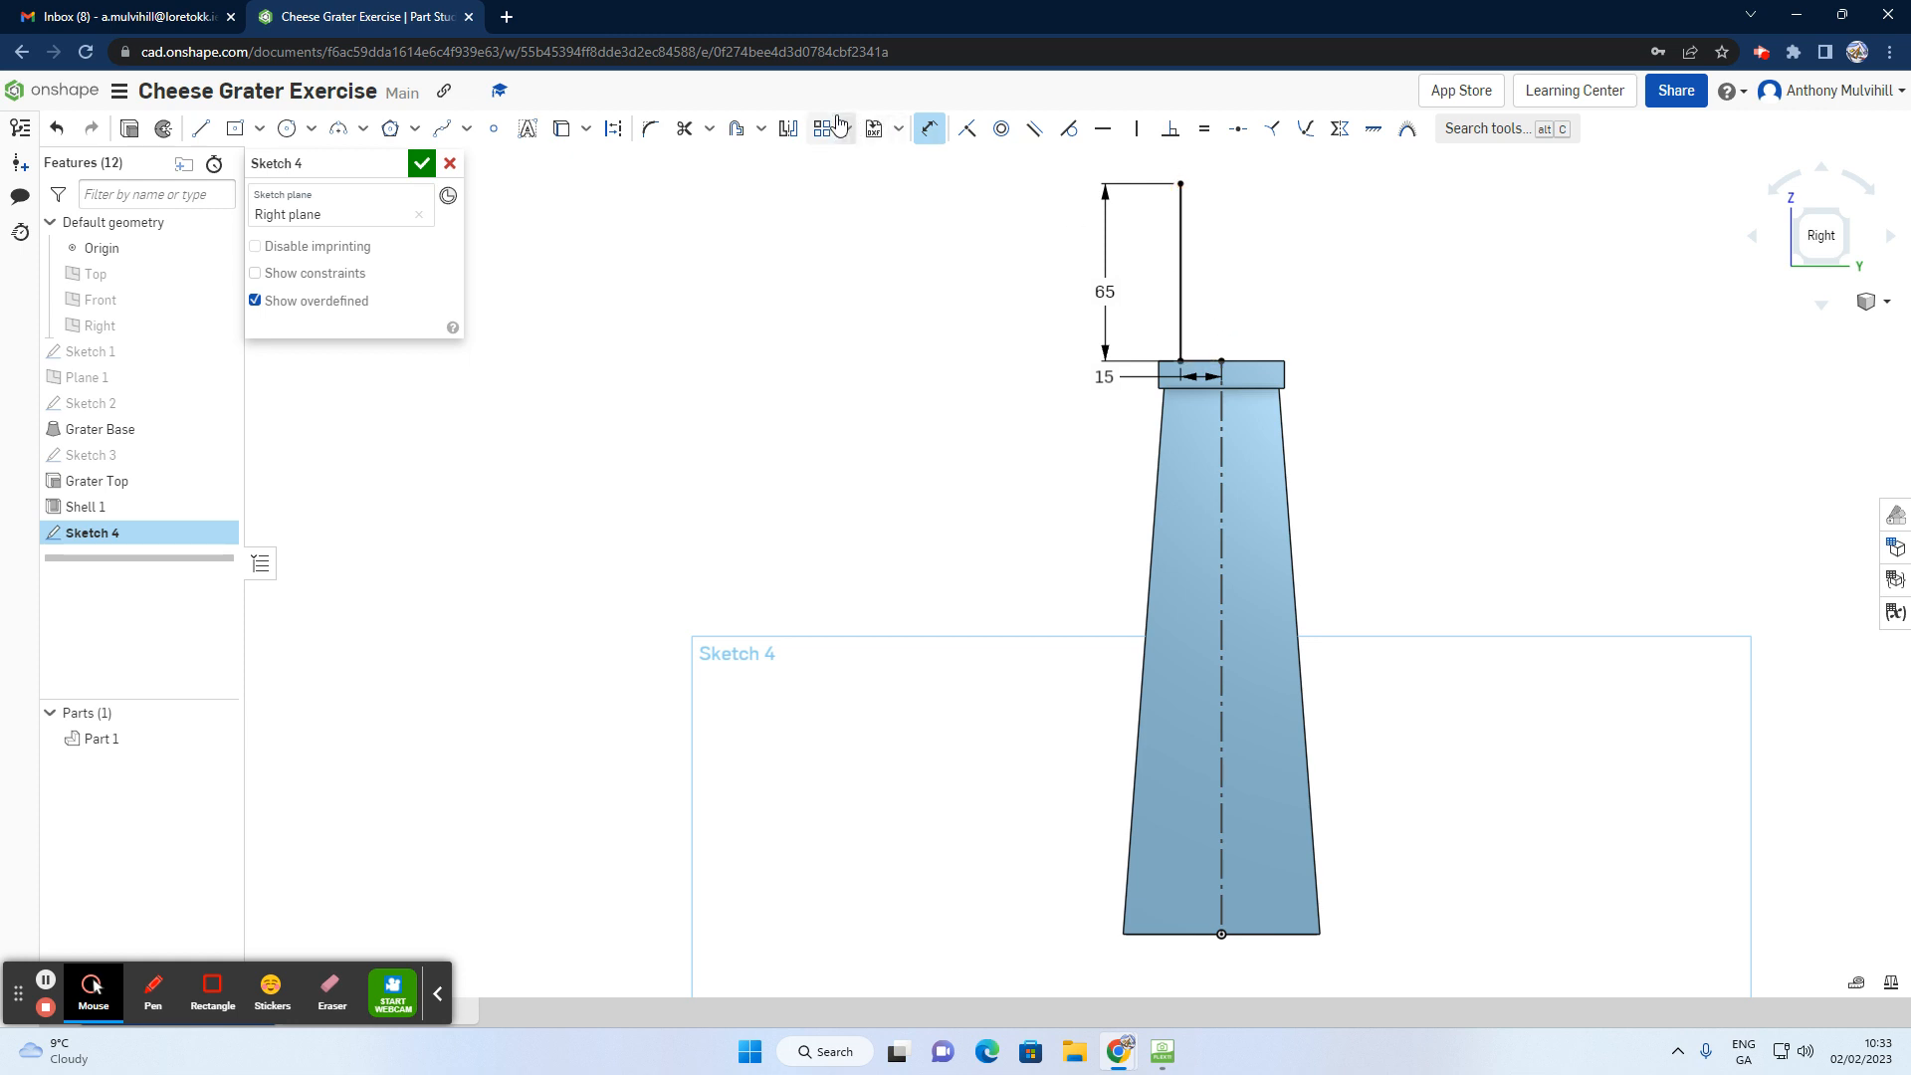
Step: Mirror the handle's vertical line across the construction centreline
{"action": "left_click", "coordinate": [790, 130]}
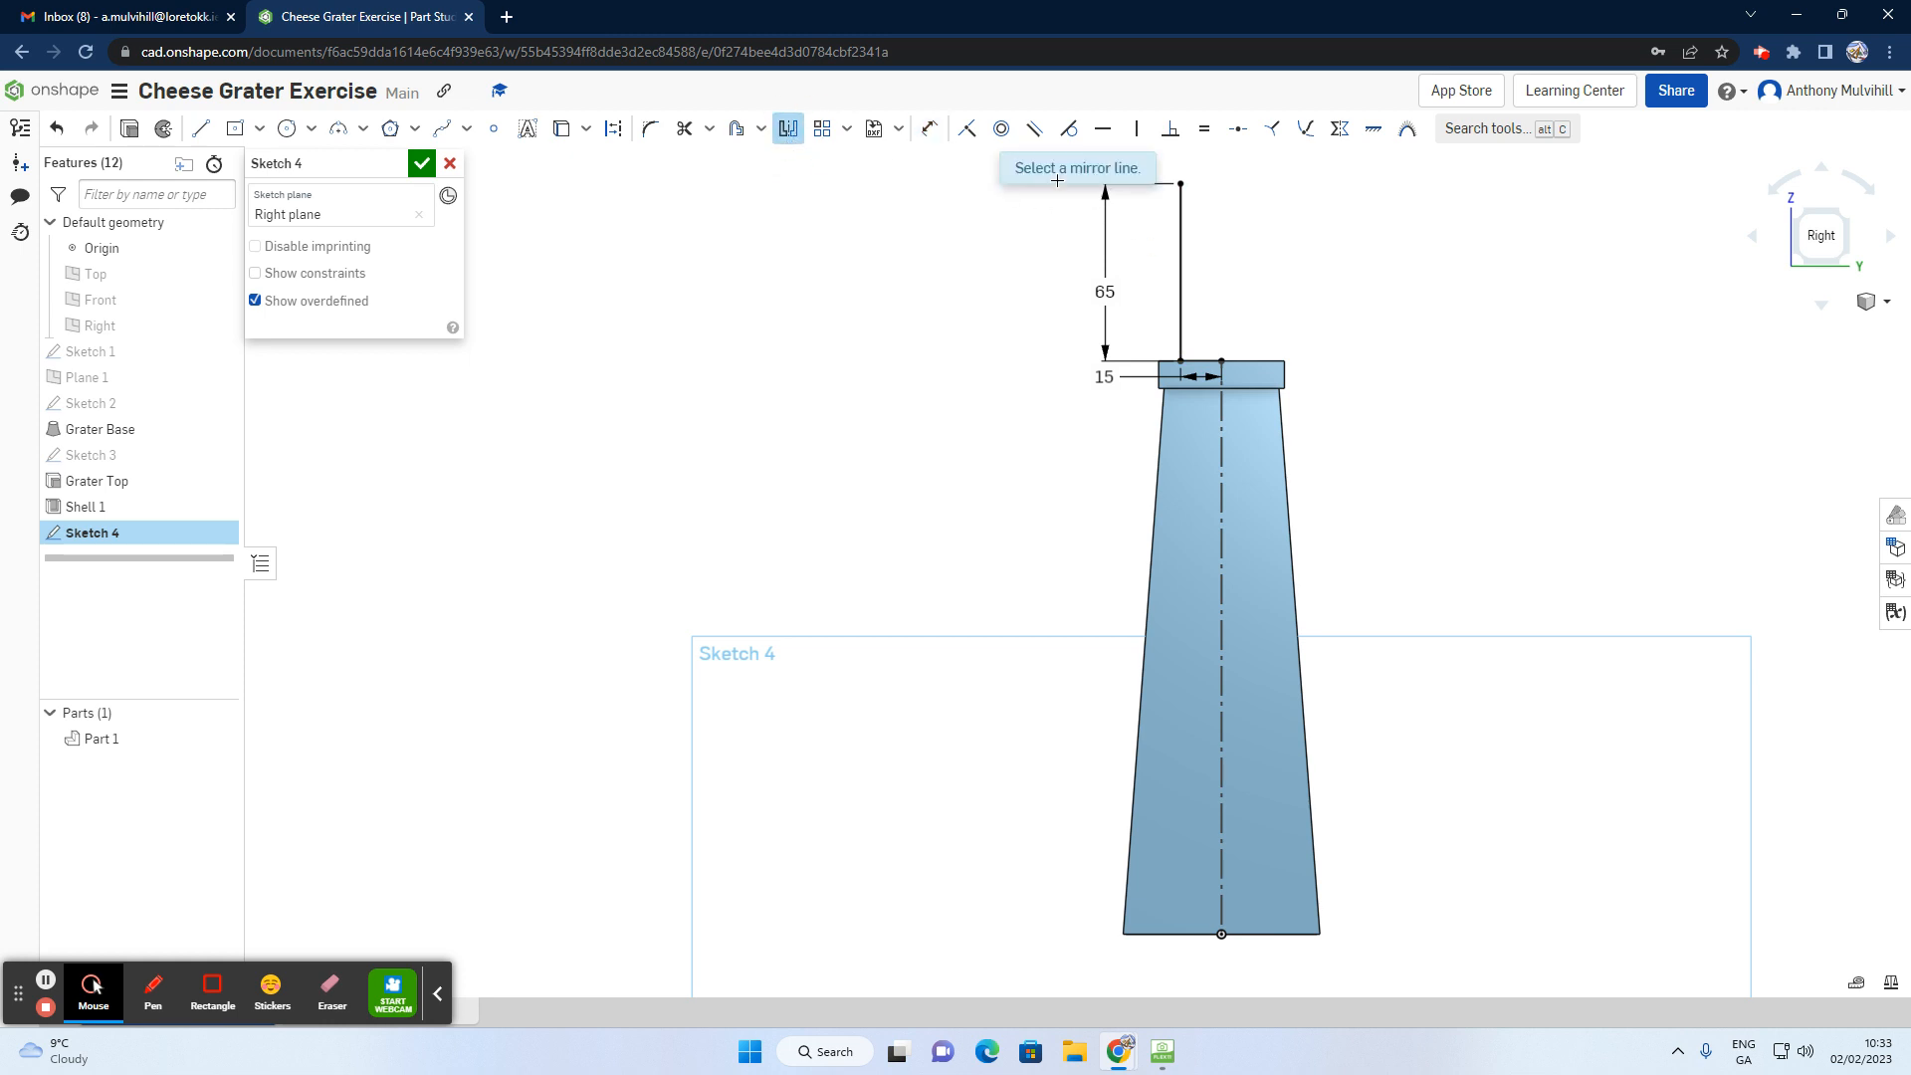
{"action": "left_click", "coordinate": [1223, 486]}
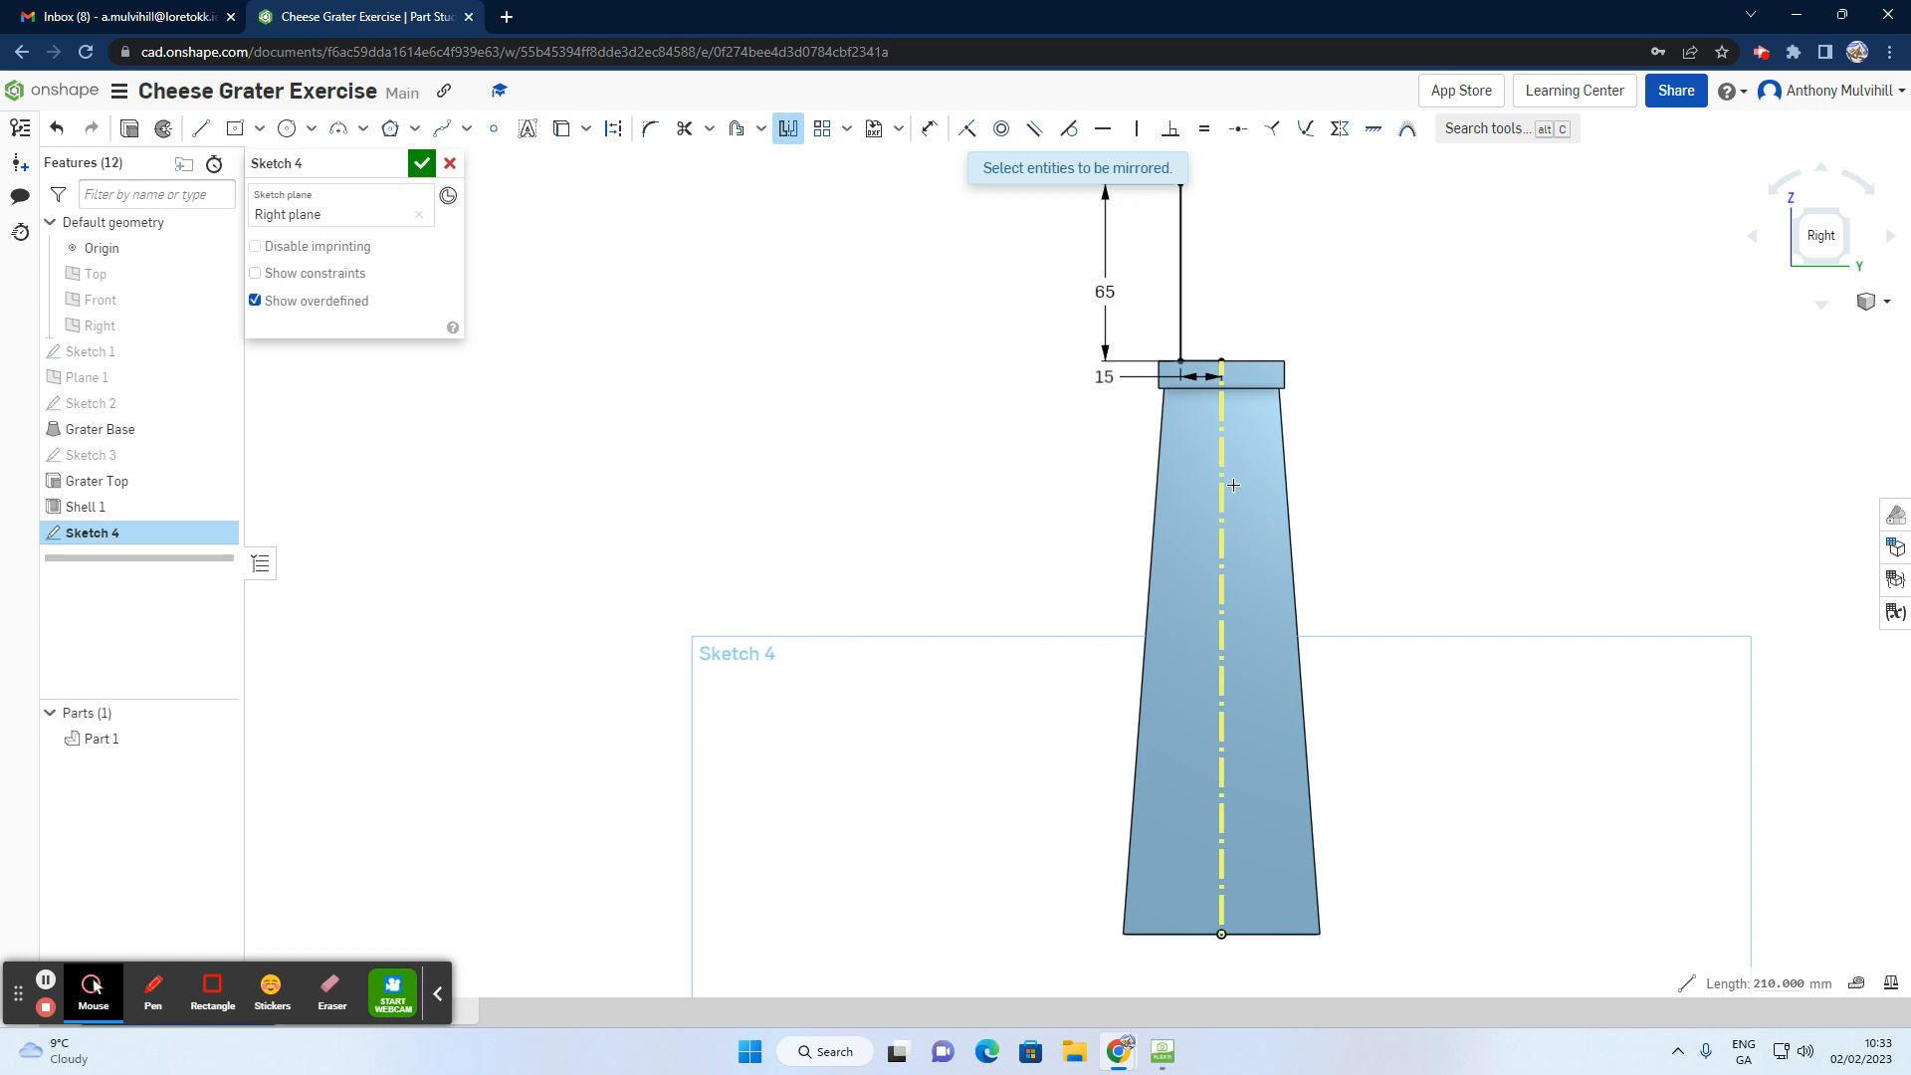
{"action": "left_click", "coordinate": [1180, 237]}
{"action": "left_click", "coordinate": [1208, 358]}
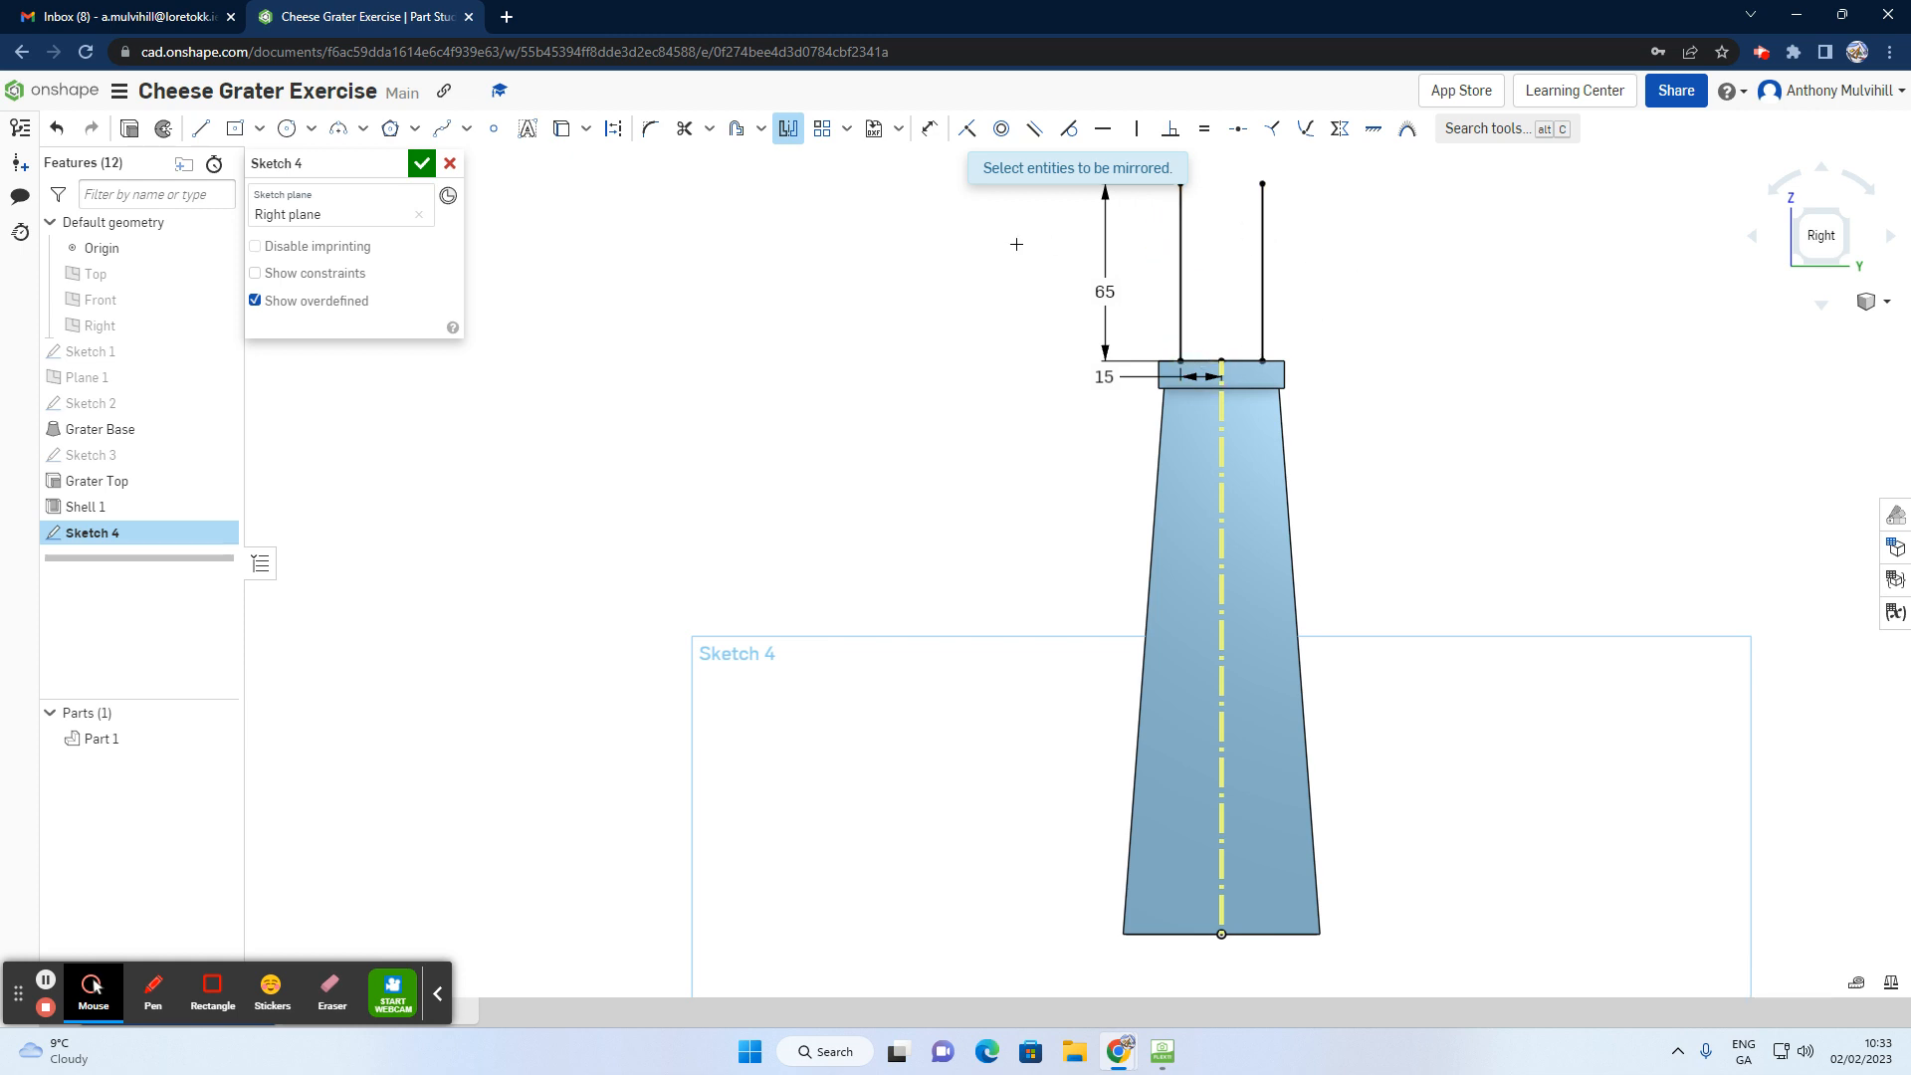
{"action": "left_click", "coordinate": [785, 142]}
Step: Draw a 30 mm diameter circle spanning the two lines' upper endpoints and trim away its lower half to leave a rounded top
{"action": "scroll", "coordinate": [1296, 171], "scroll_direction": "down", "scroll_amount": 3}
{"action": "scroll", "coordinate": [1297, 171], "scroll_direction": "up", "scroll_amount": 5}
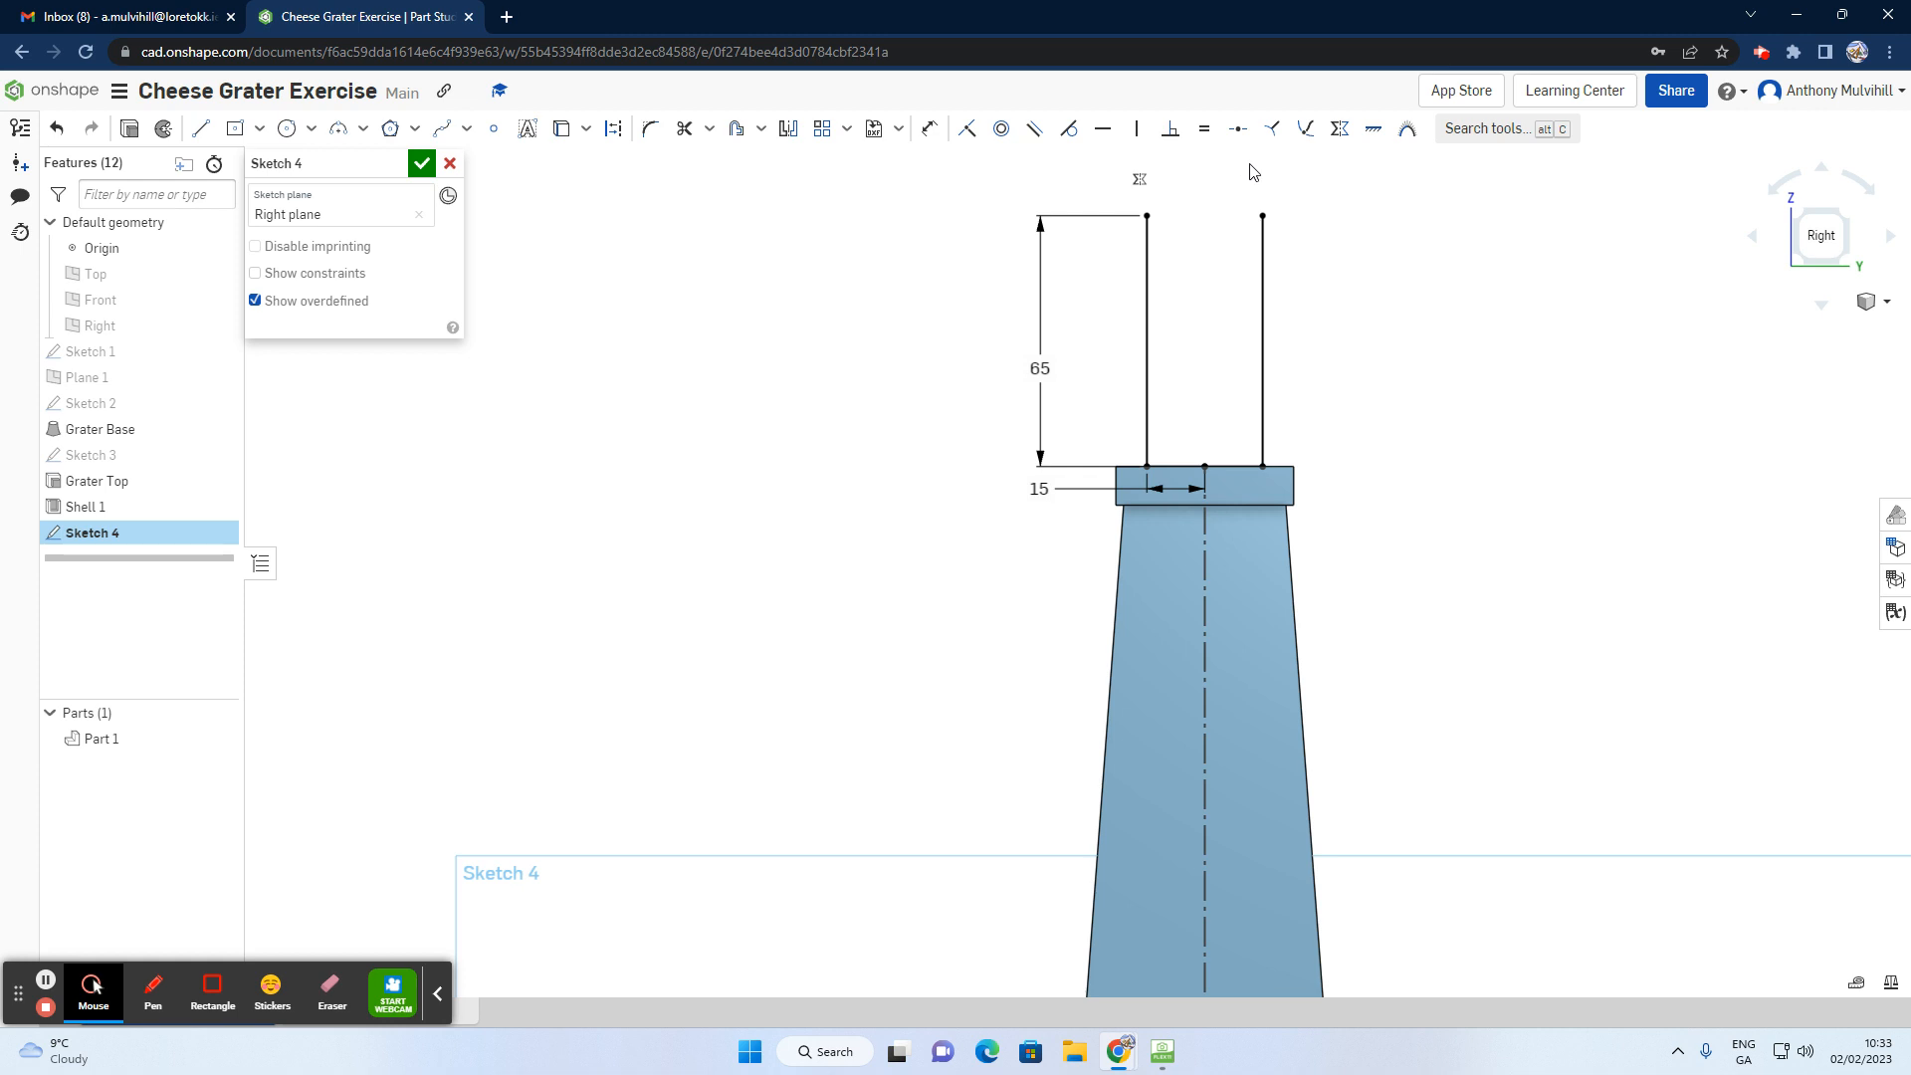
{"action": "left_click", "coordinate": [289, 130]}
{"action": "left_click", "coordinate": [1147, 216]}
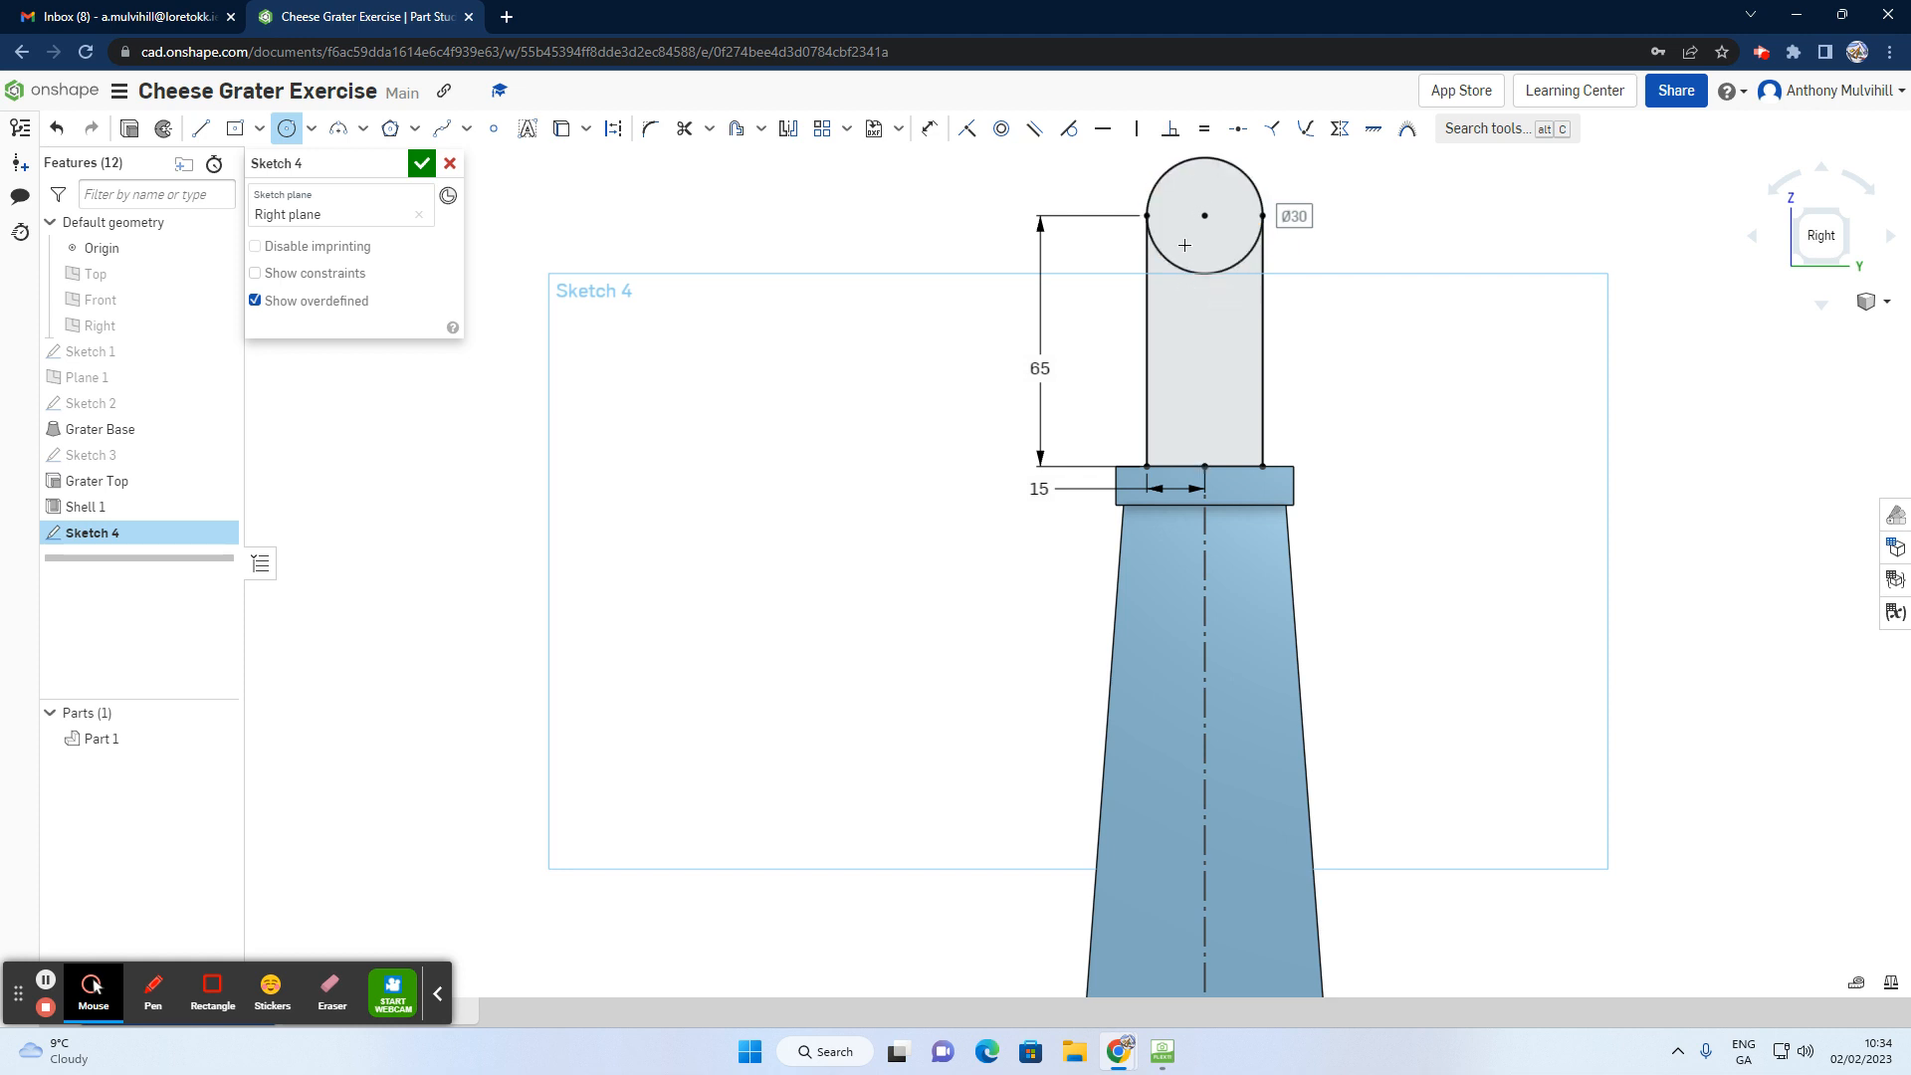
{"action": "left_click", "coordinate": [683, 127]}
{"action": "left_click_drag", "start_coordinate": [1203, 251], "coordinate": [1202, 285]}
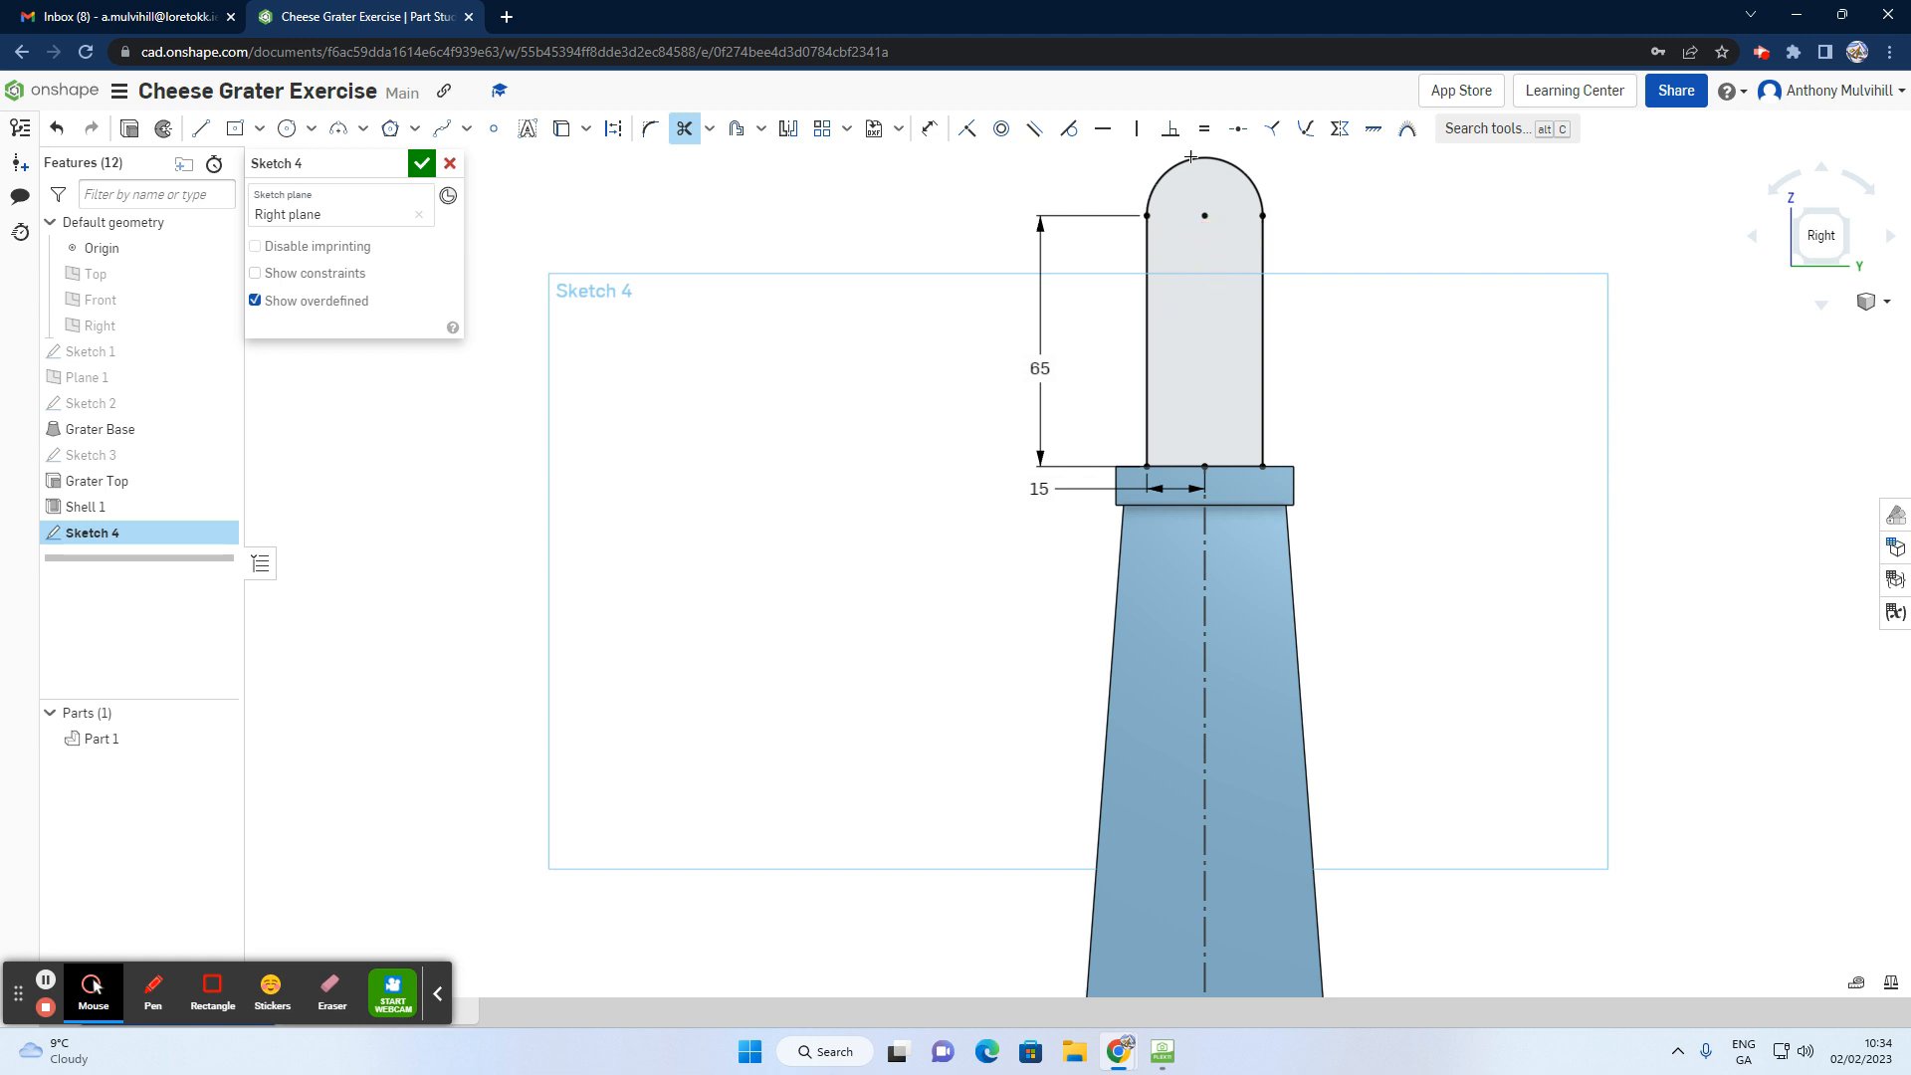
Step: Extrude the round-topped handle profile symmetrically to a depth of 100 mm, adding it to the grater body
{"action": "scroll", "coordinate": [1518, 461], "scroll_direction": "down", "scroll_amount": 4}
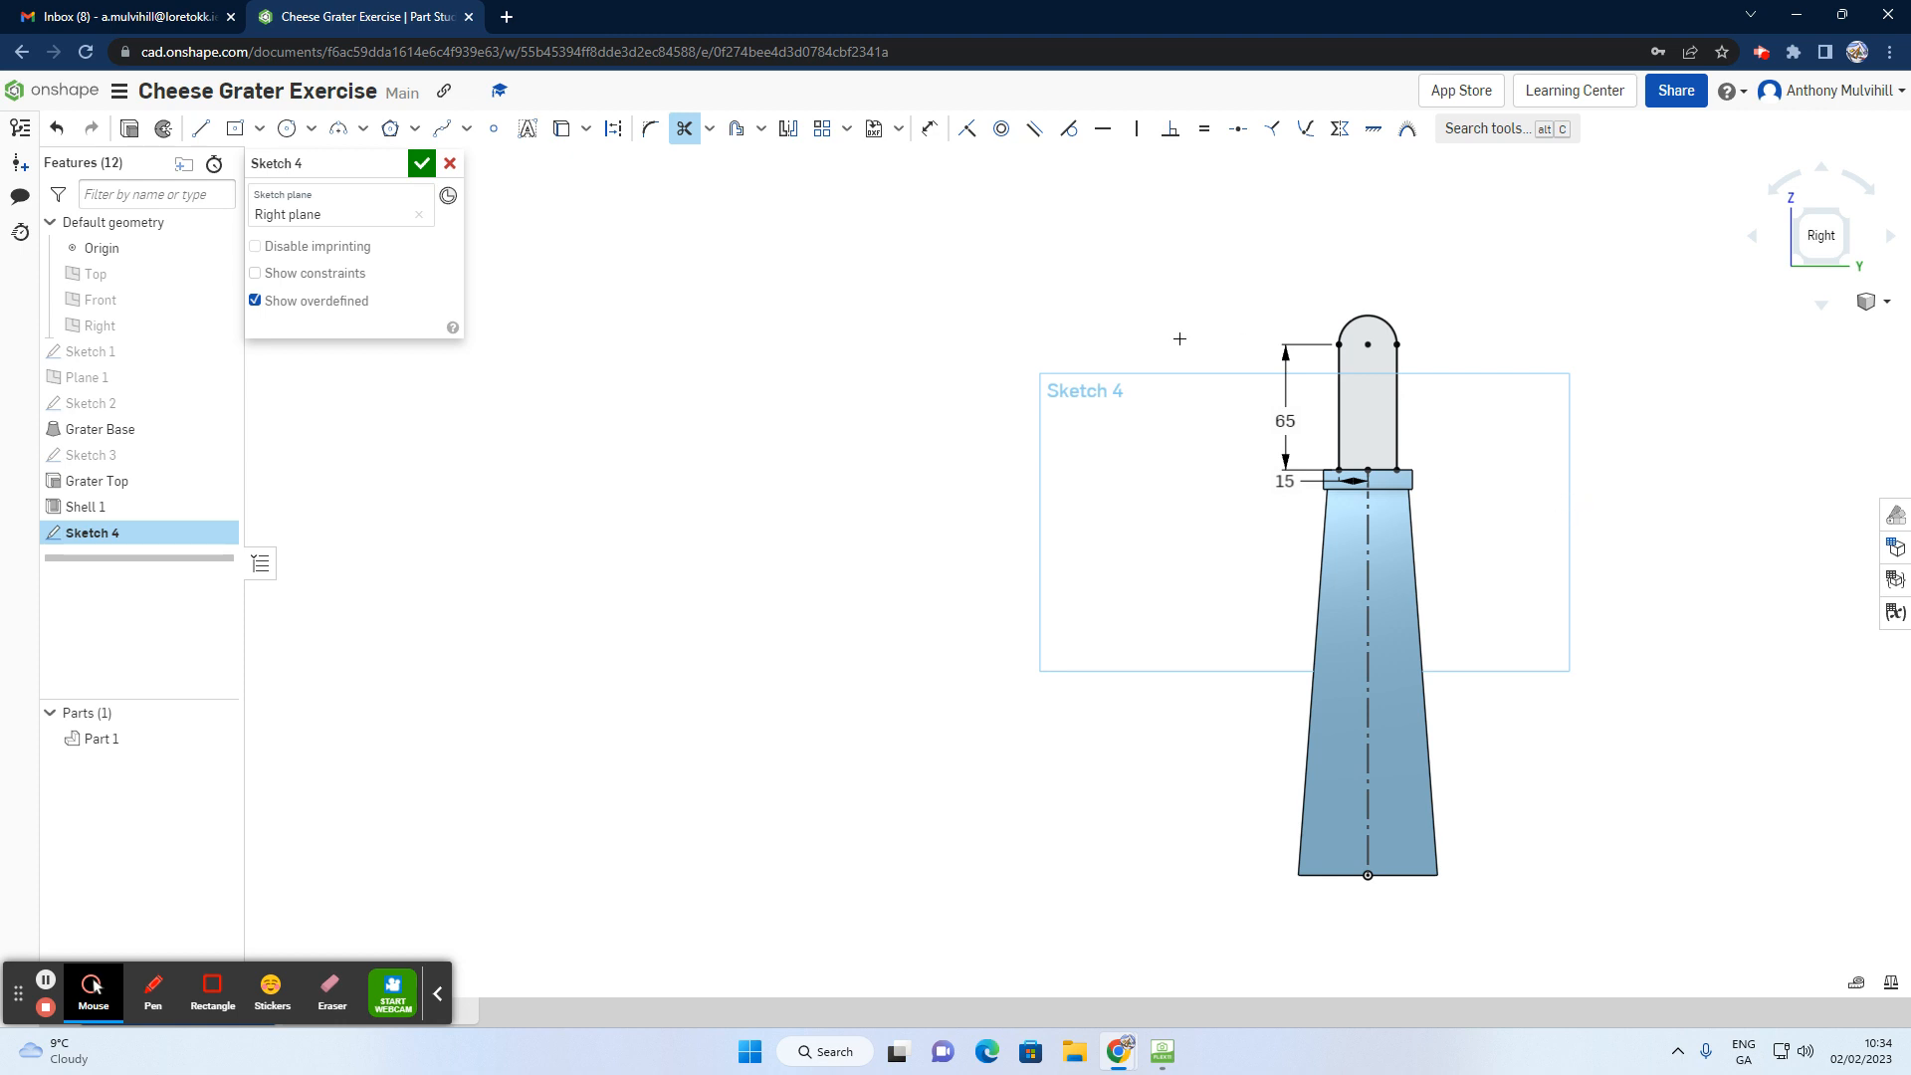
{"action": "mouse_move", "coordinate": [1648, 456]}
{"action": "right_mouse_down"}
{"action": "mouse_move", "coordinate": [1493, 495]}
{"action": "mouse_move", "coordinate": [1552, 482]}
{"action": "right_mouse_up"}
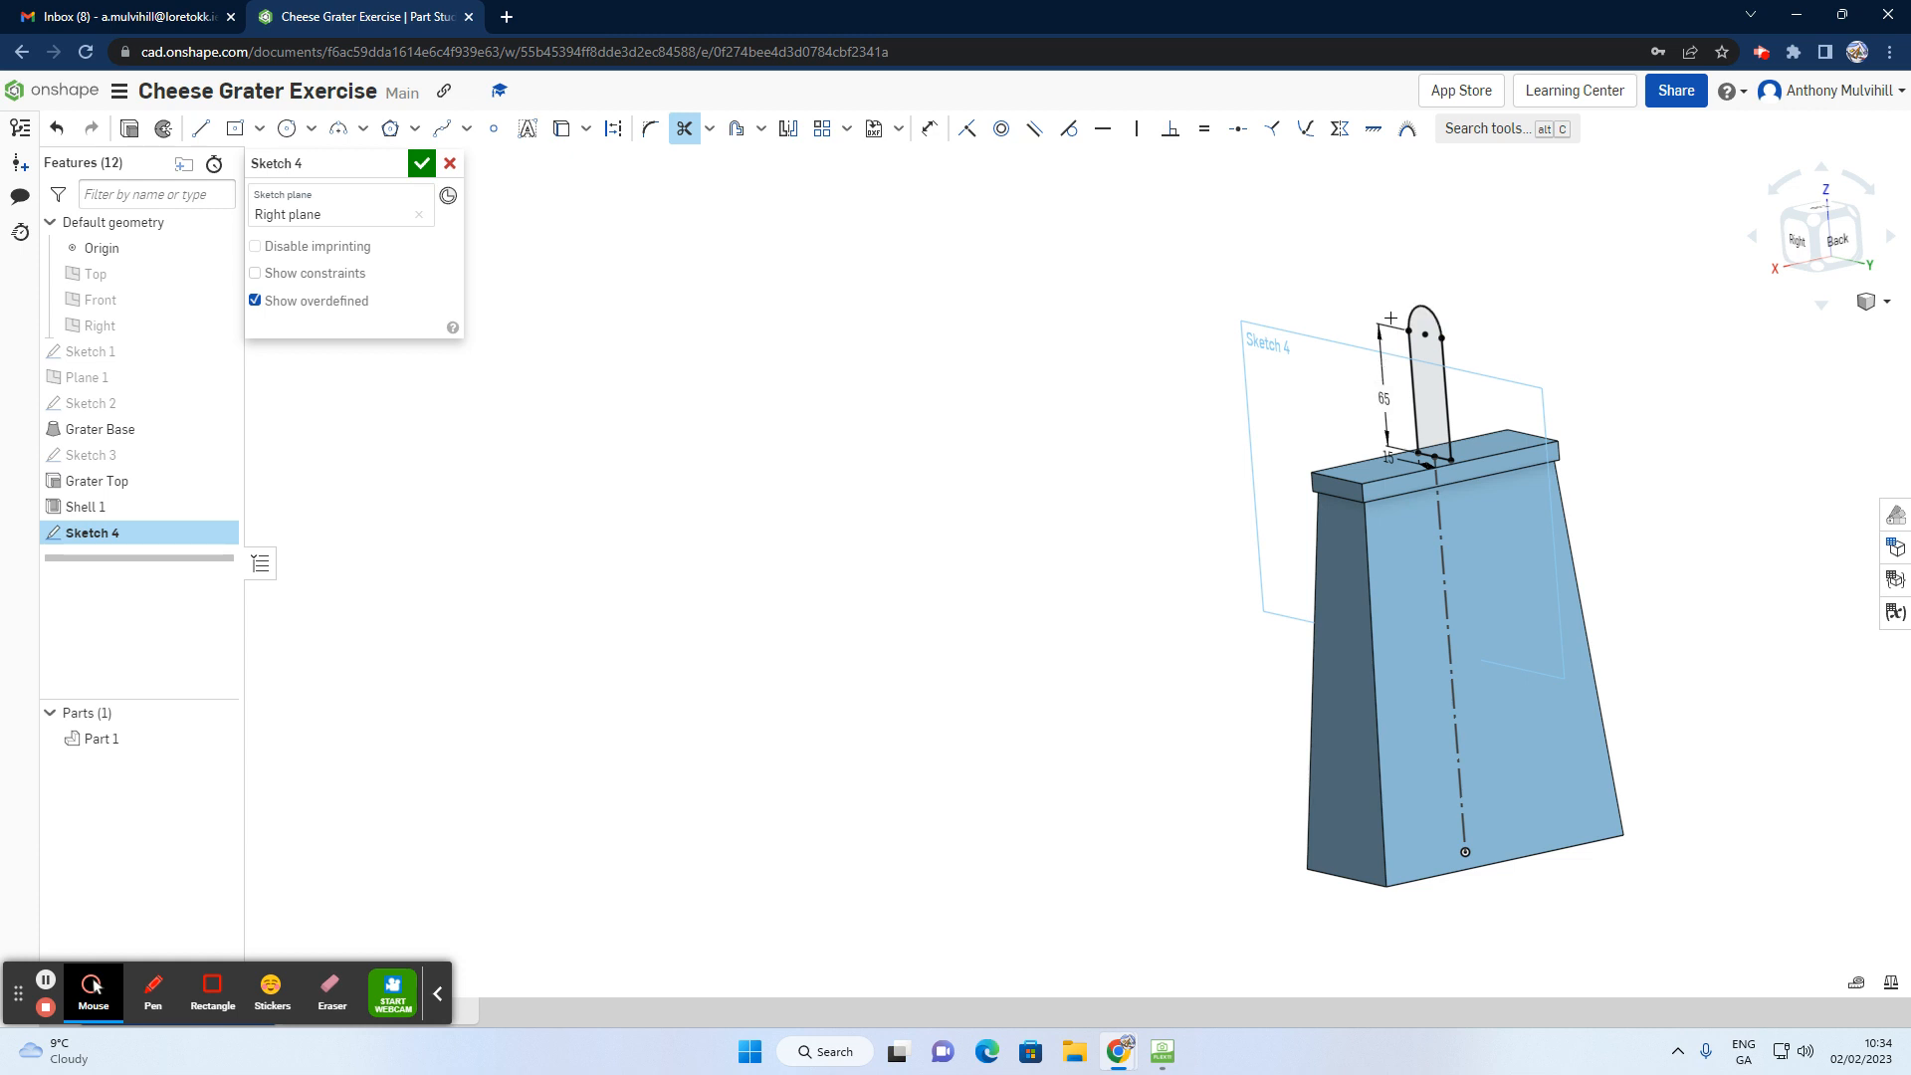
{"action": "left_click", "coordinate": [130, 130]}
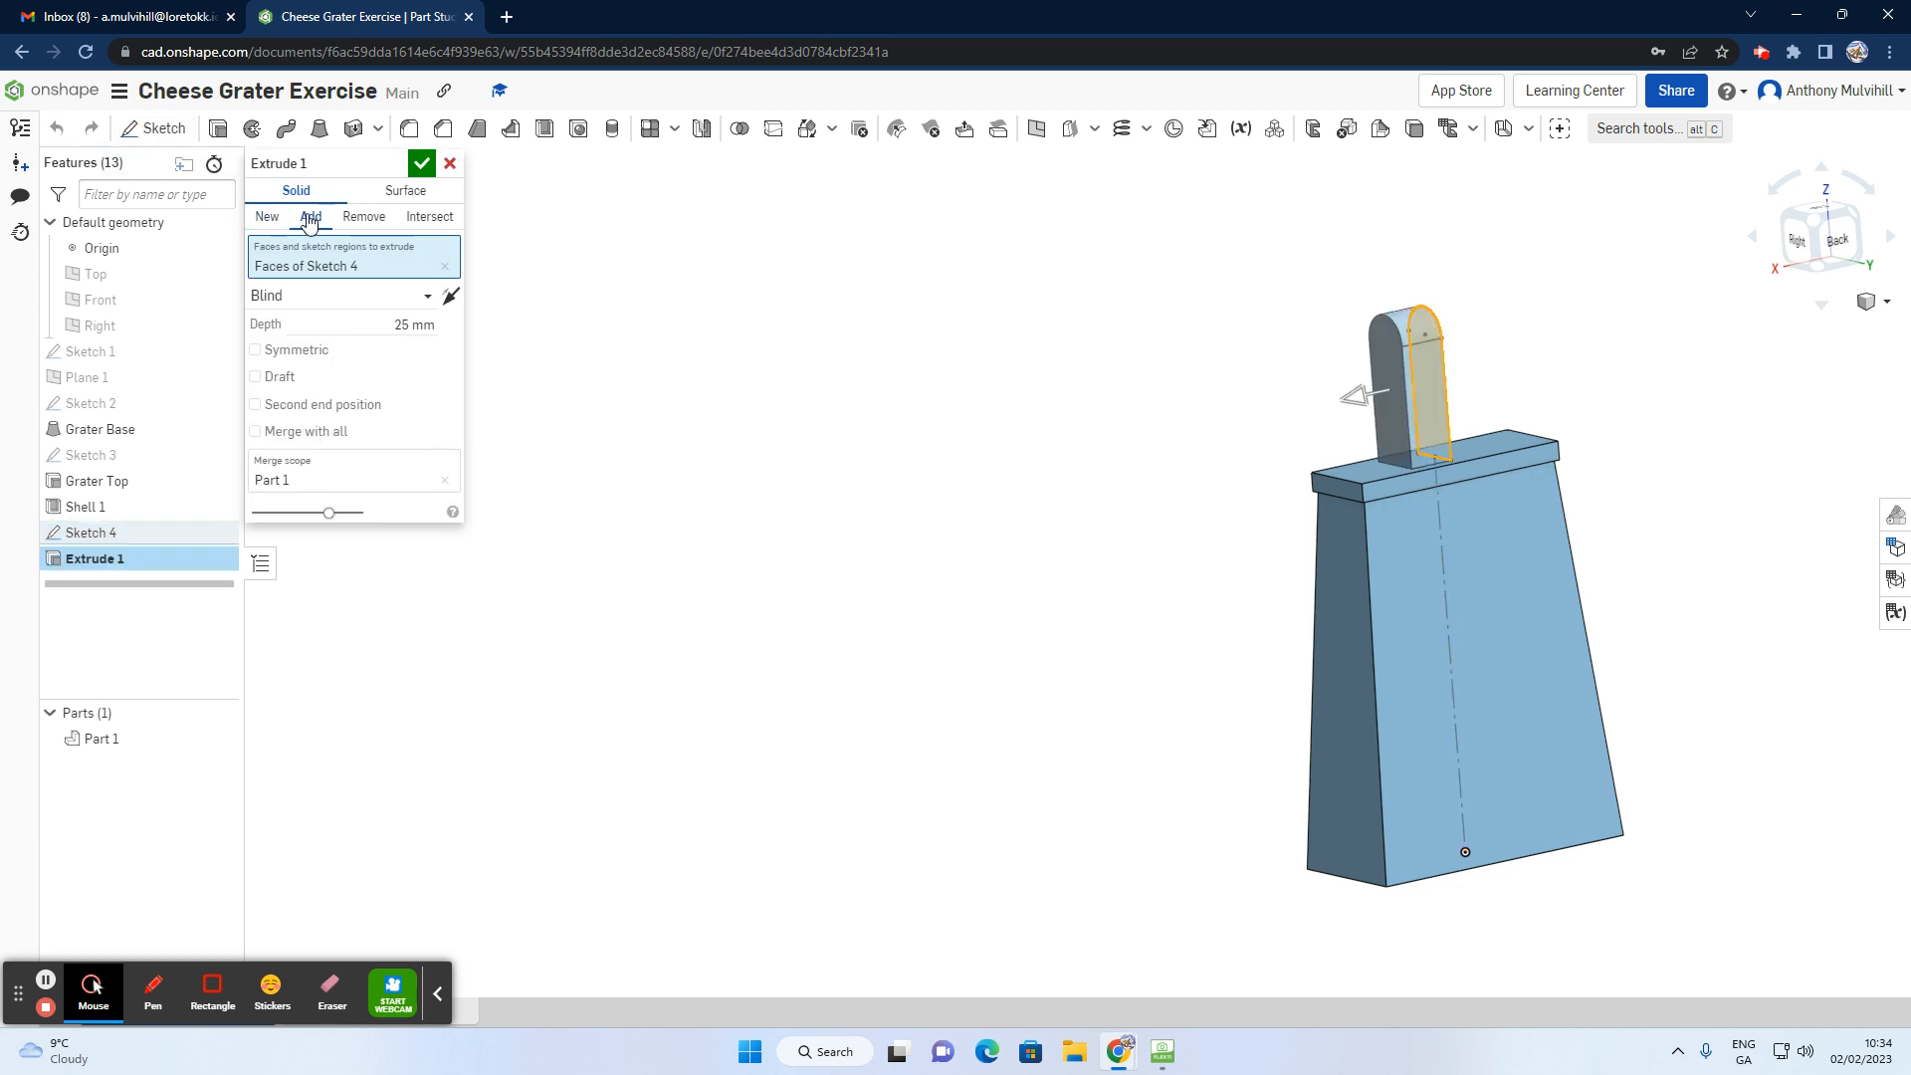
{"action": "left_click", "coordinate": [411, 323]}
{"action": "type", "text": "100"}
{"action": "key", "text": "Return"}
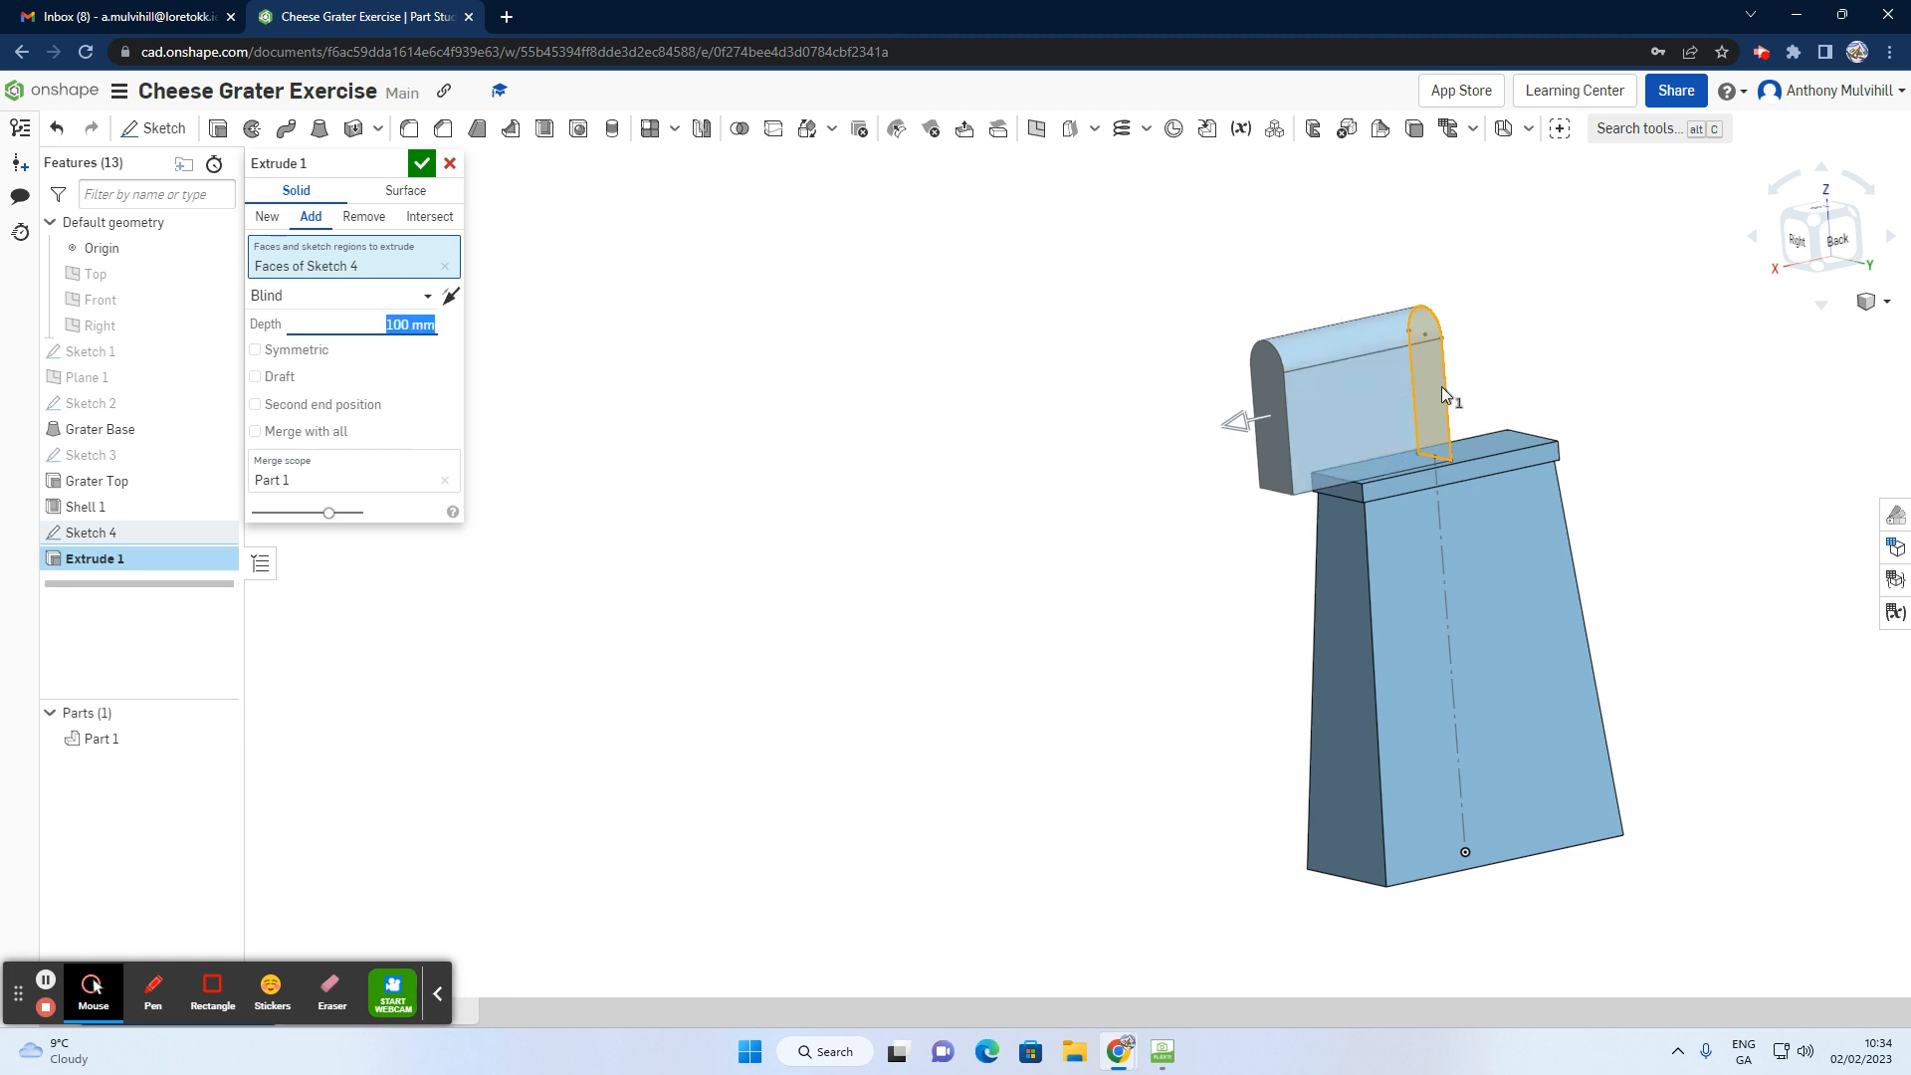
{"action": "right_click_drag", "start_coordinate": [1499, 377], "coordinate": [1462, 376]}
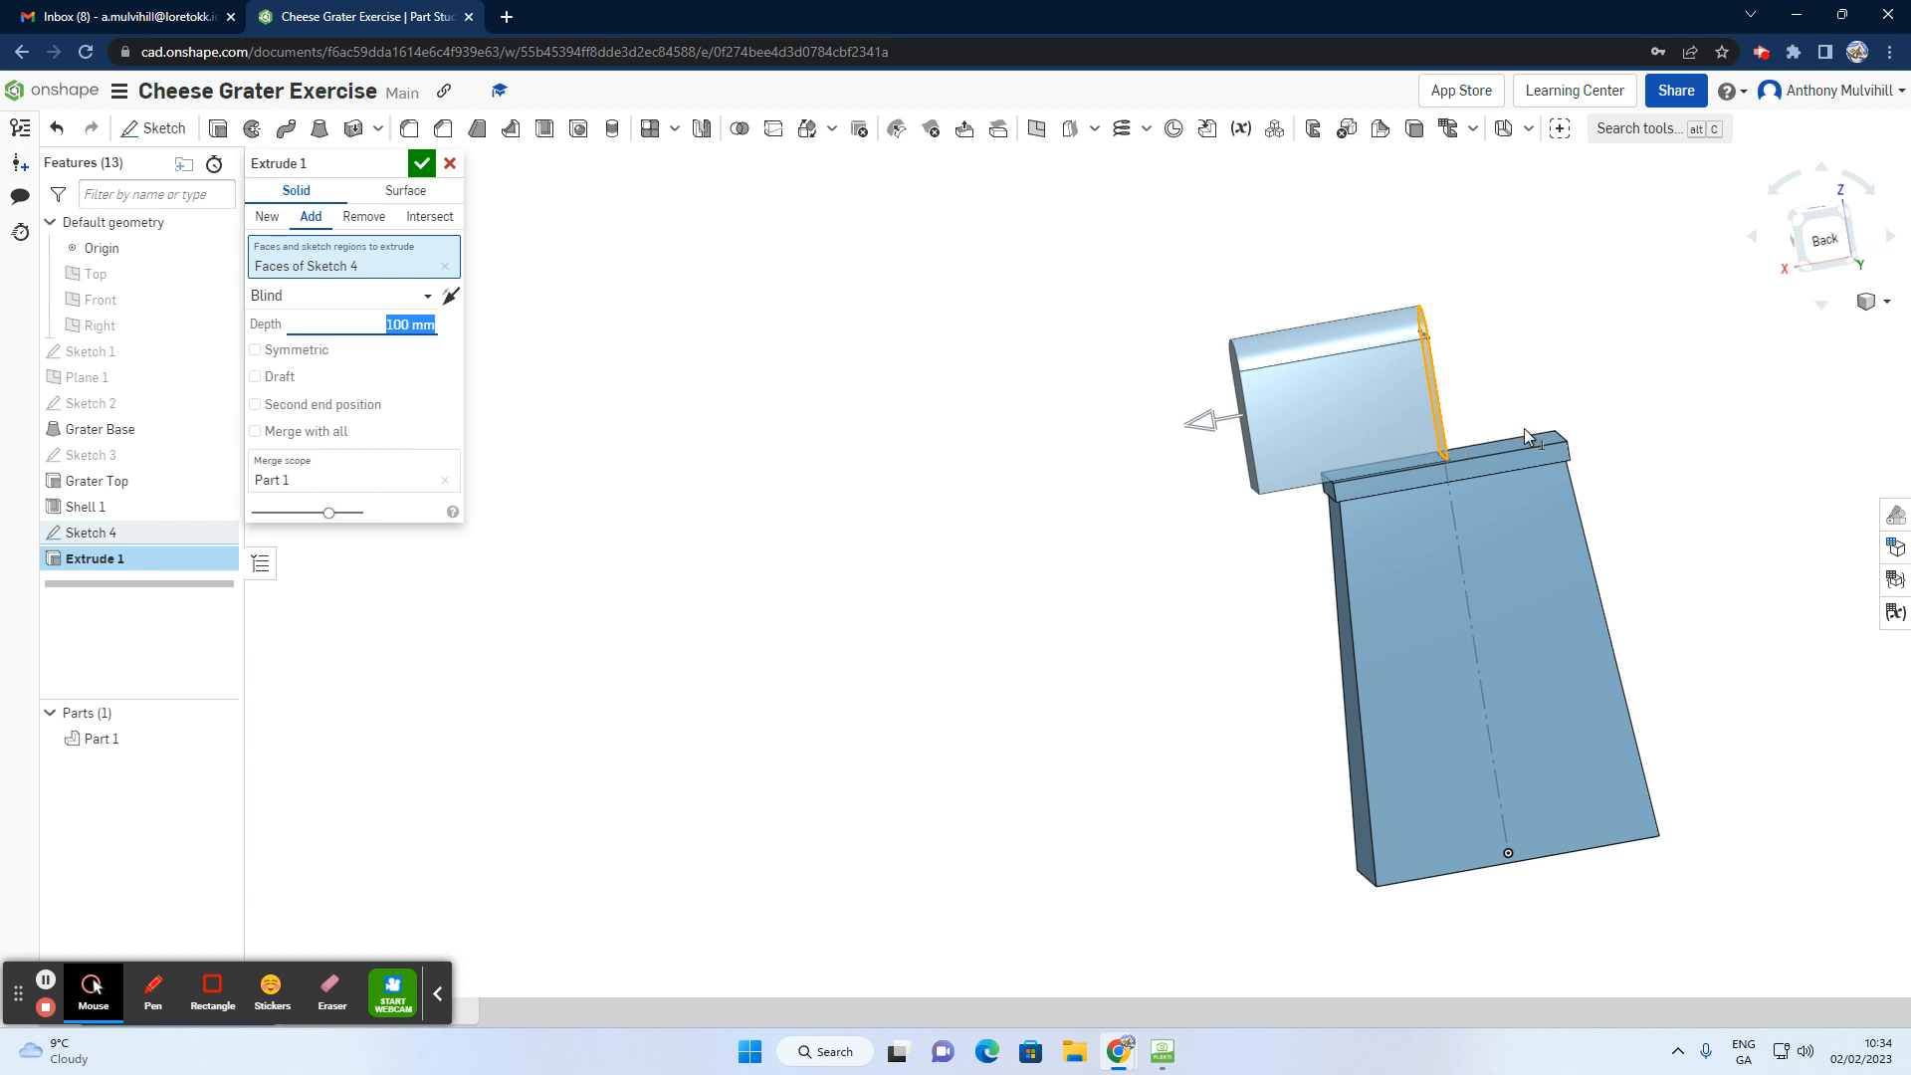
{"action": "left_click", "coordinate": [256, 351]}
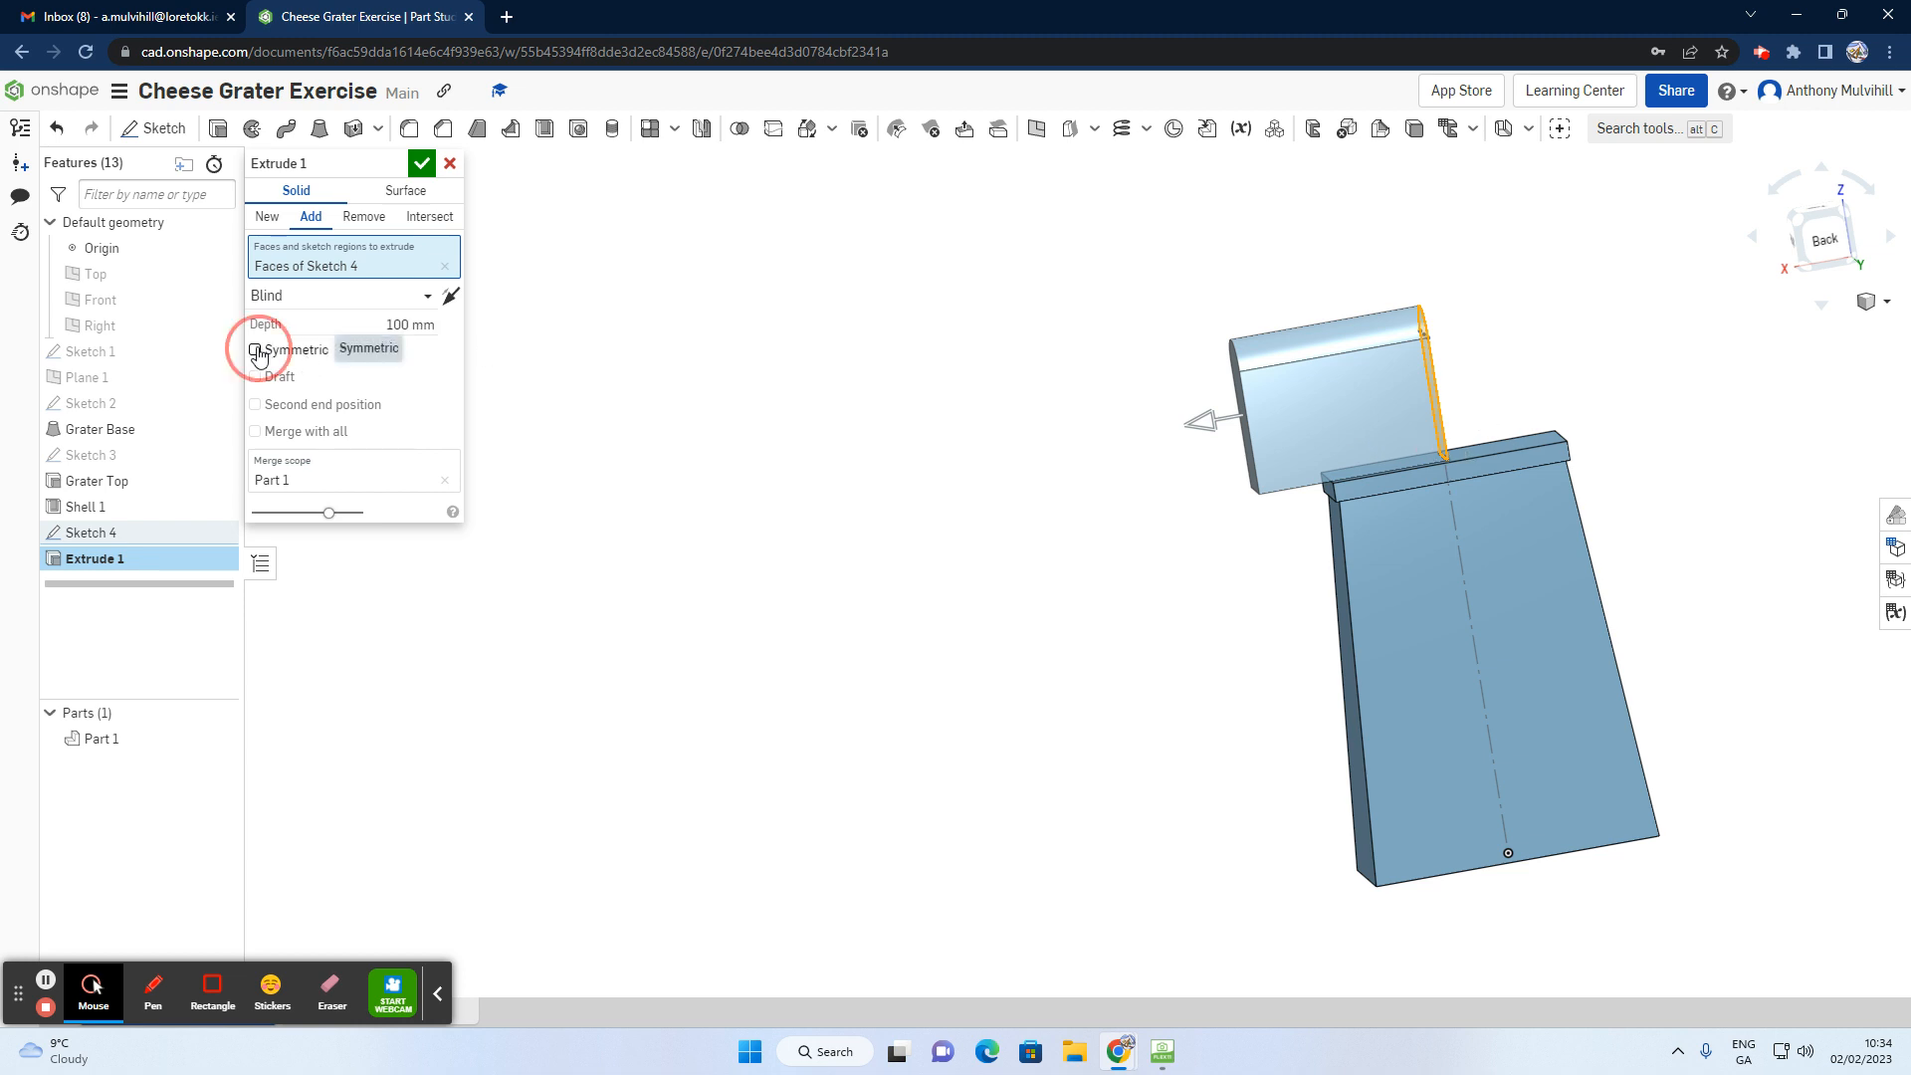
{"action": "left_click", "coordinate": [420, 166]}
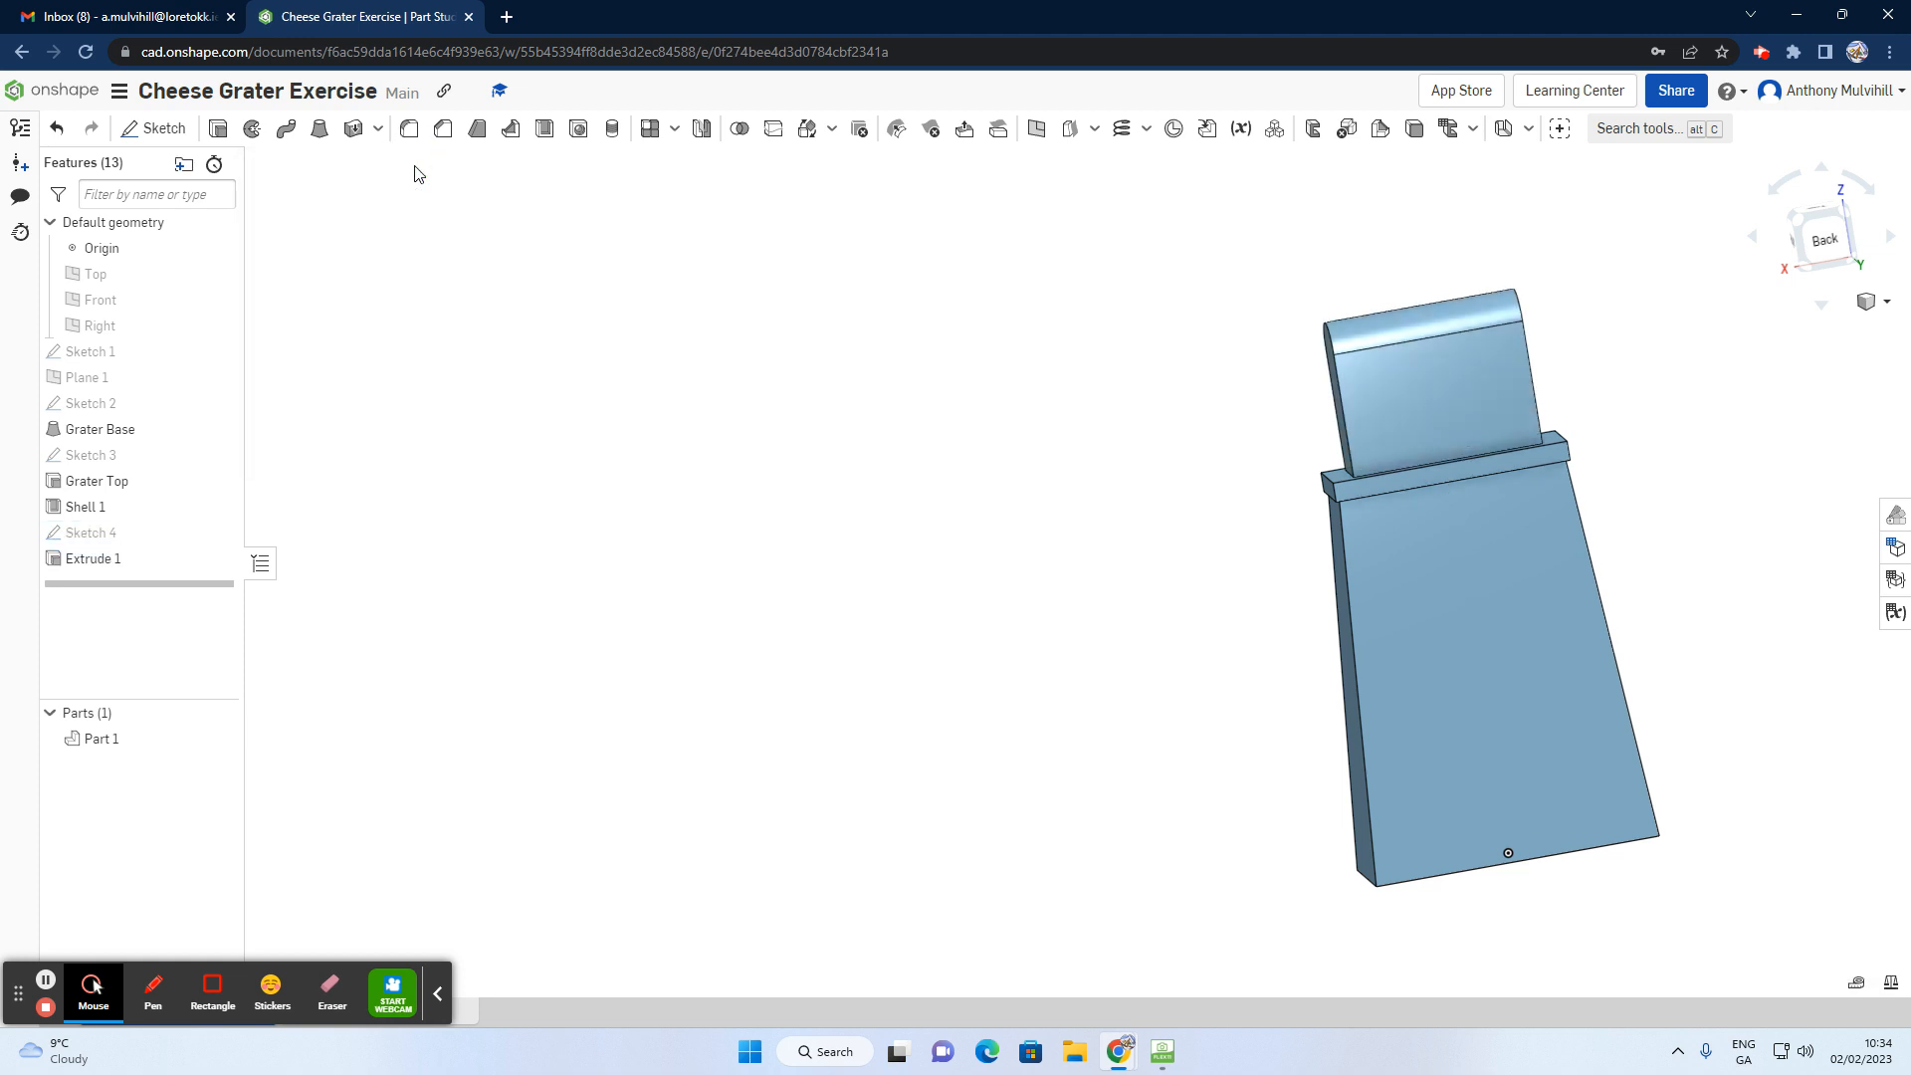
Step: Inspect the handle block from several sides, consult the textbook drawing in HoverCam Flex11 for the handle dimensions, and return to Onshape
{"action": "right_click_drag", "start_coordinate": [695, 342], "coordinate": [770, 324]}
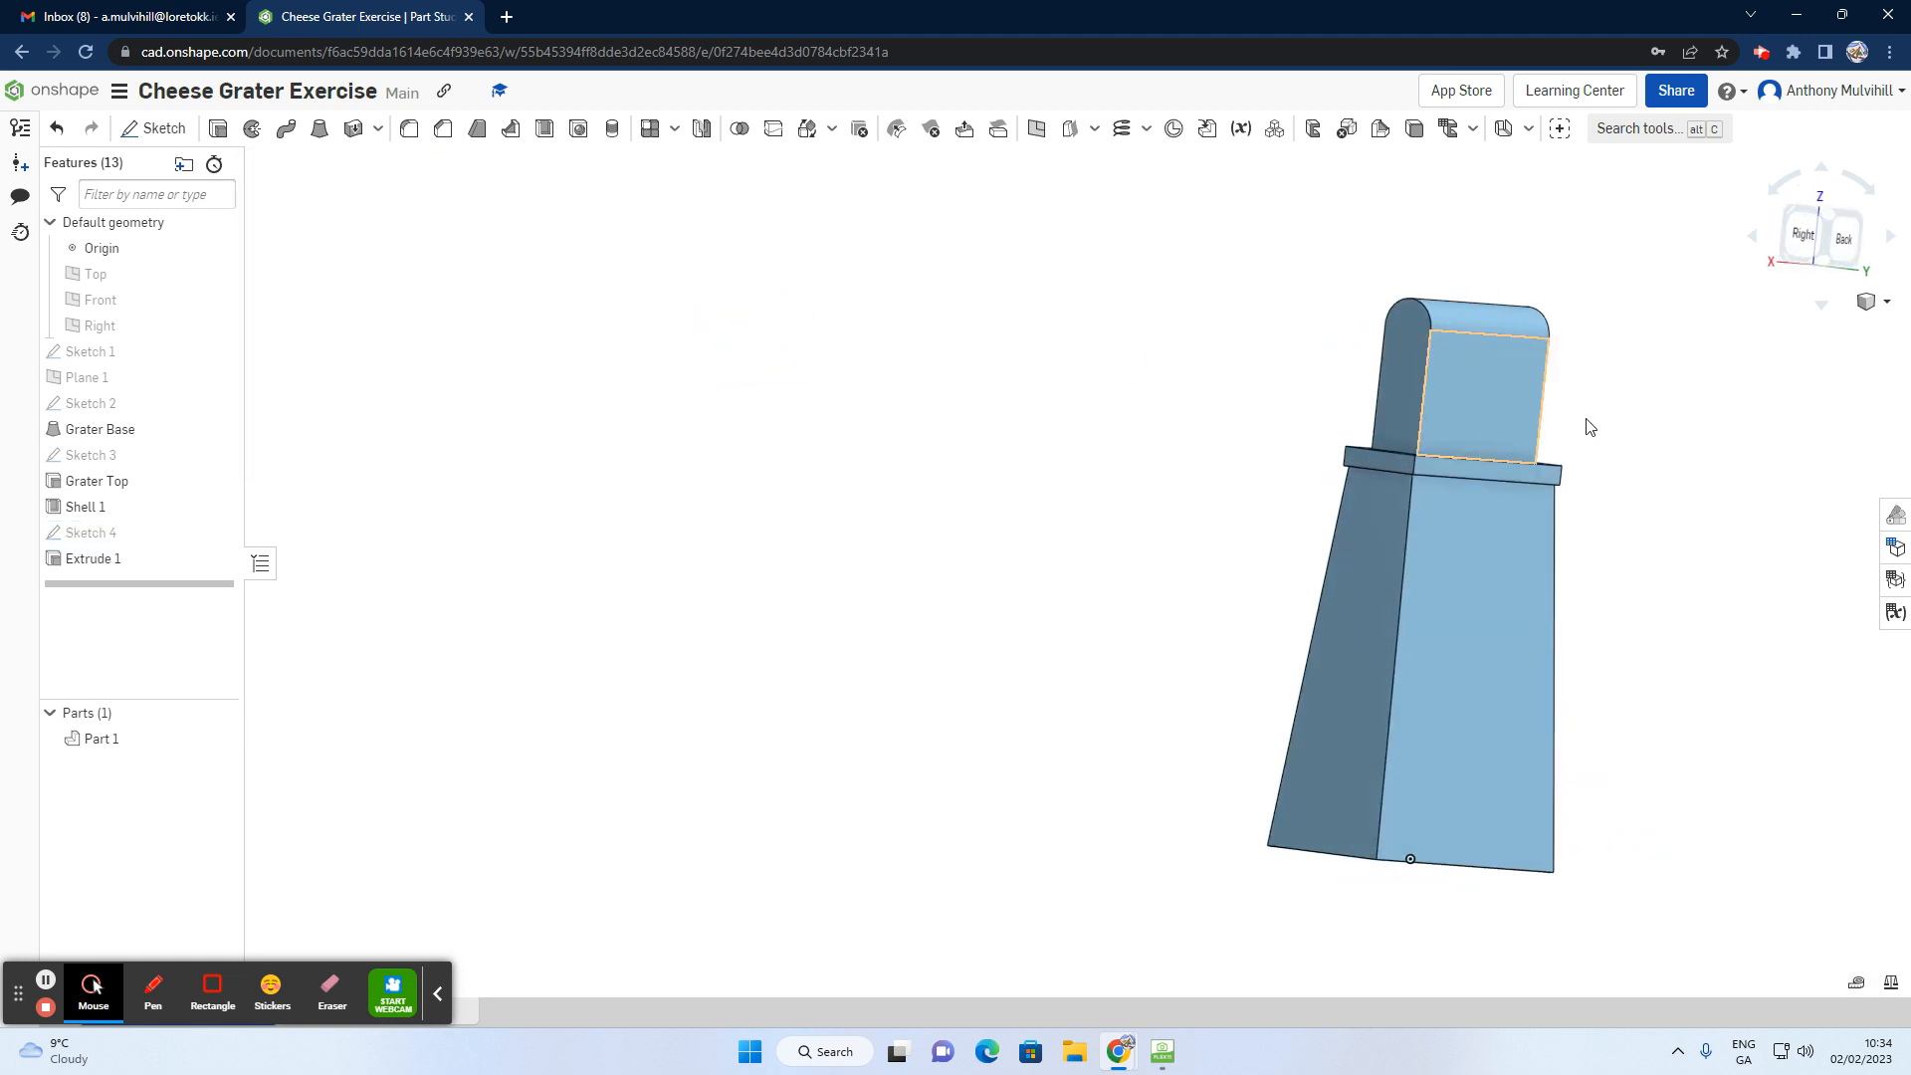
{"action": "scroll", "coordinate": [1742, 435], "scroll_direction": "up", "scroll_amount": 3}
{"action": "scroll", "coordinate": [1712, 492], "scroll_direction": "down", "scroll_amount": 4}
{"action": "right_click_drag", "start_coordinate": [1689, 627], "coordinate": [1602, 641]}
{"action": "left_click", "coordinate": [1163, 1050]}
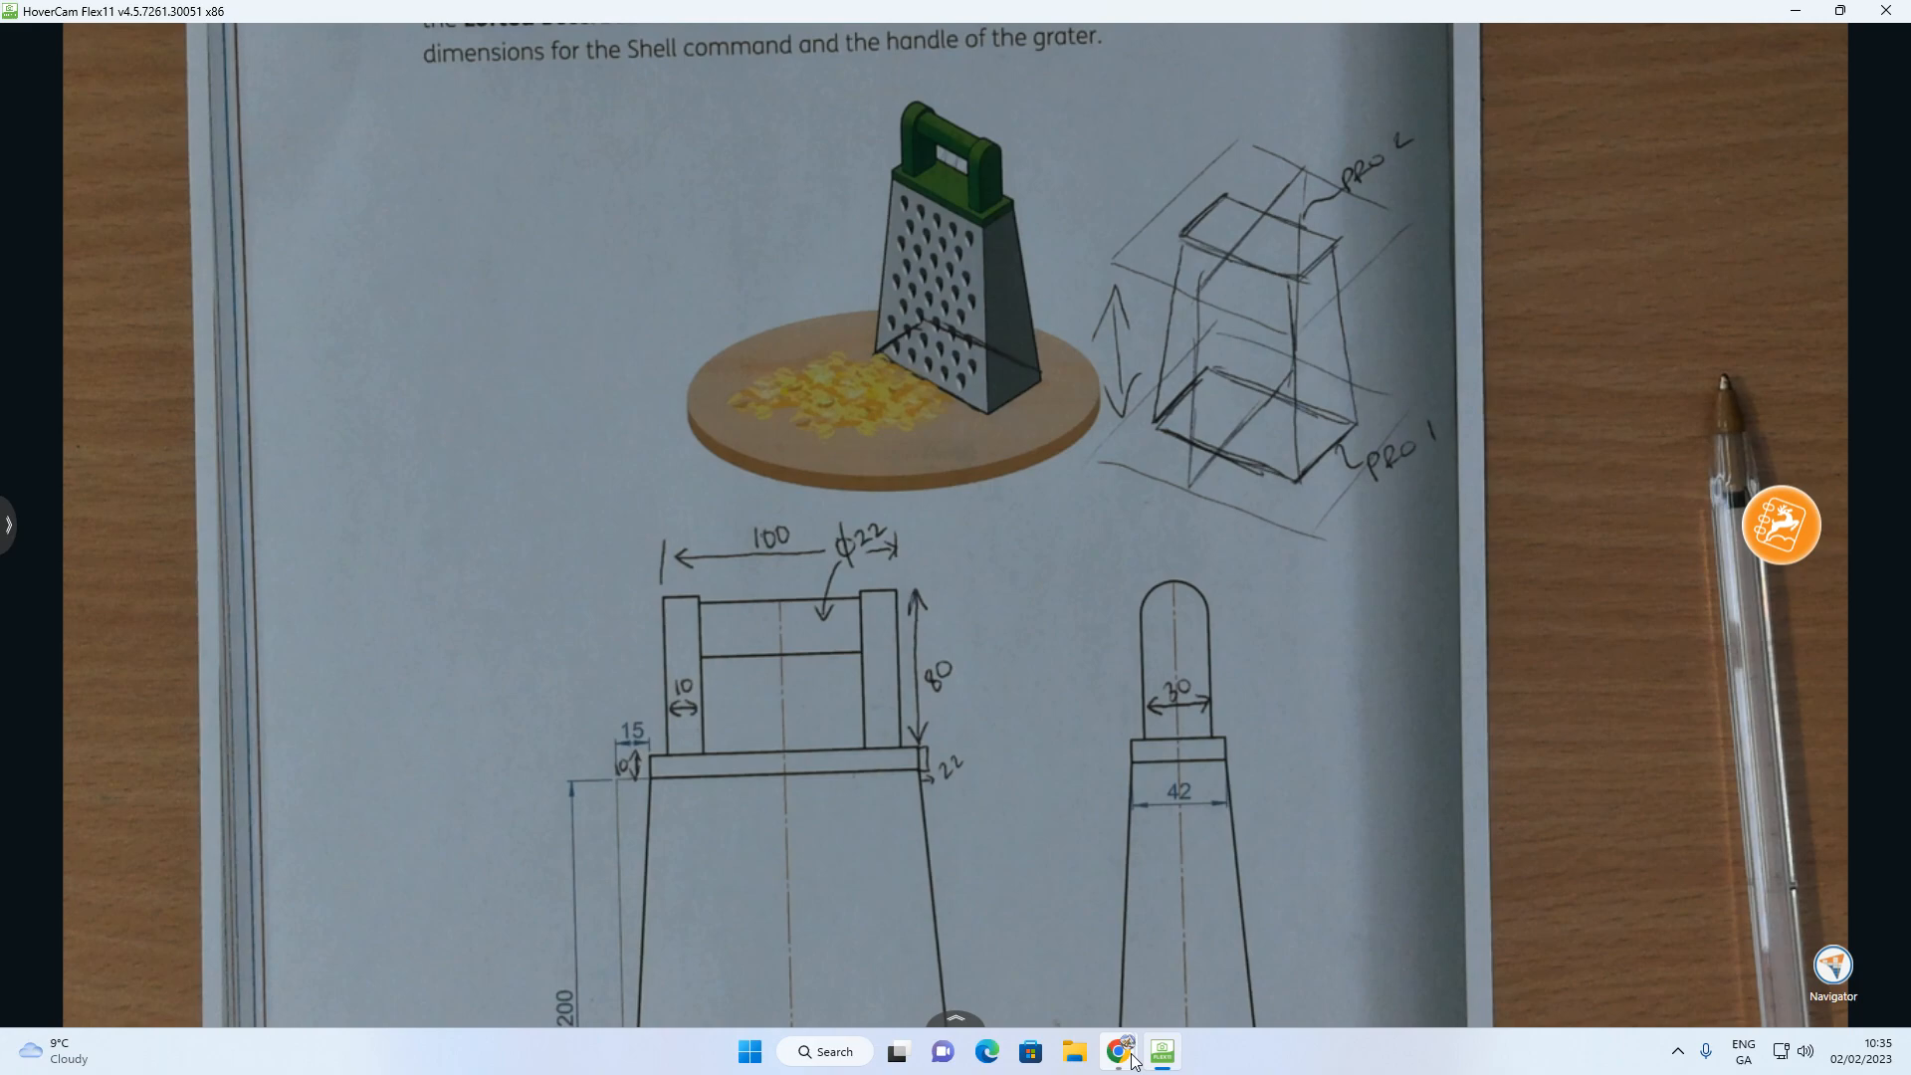
{"action": "mouse_move", "coordinate": [1118, 1047]}
{"action": "left_click", "coordinate": [1078, 965]}
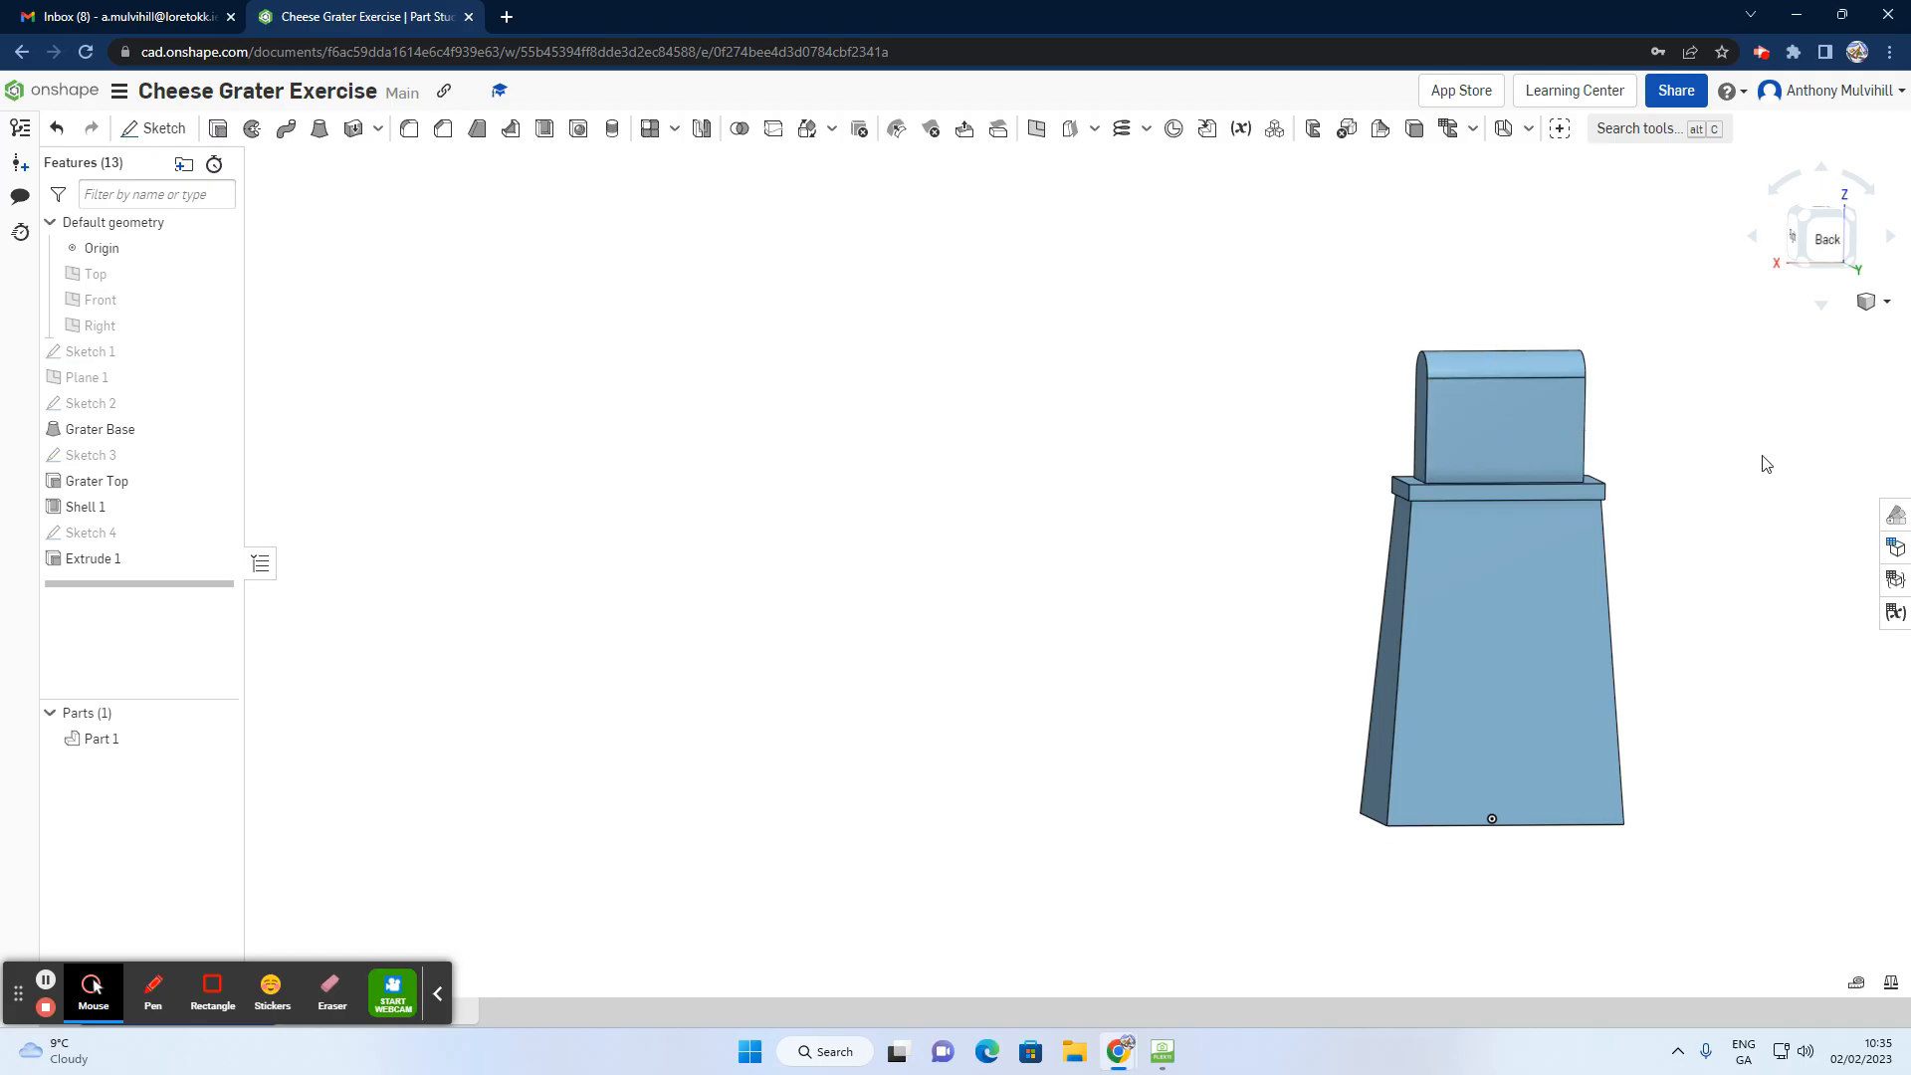
Step: Start a sketch on the flat back face of the handle block
{"action": "left_click", "coordinate": [1851, 213]}
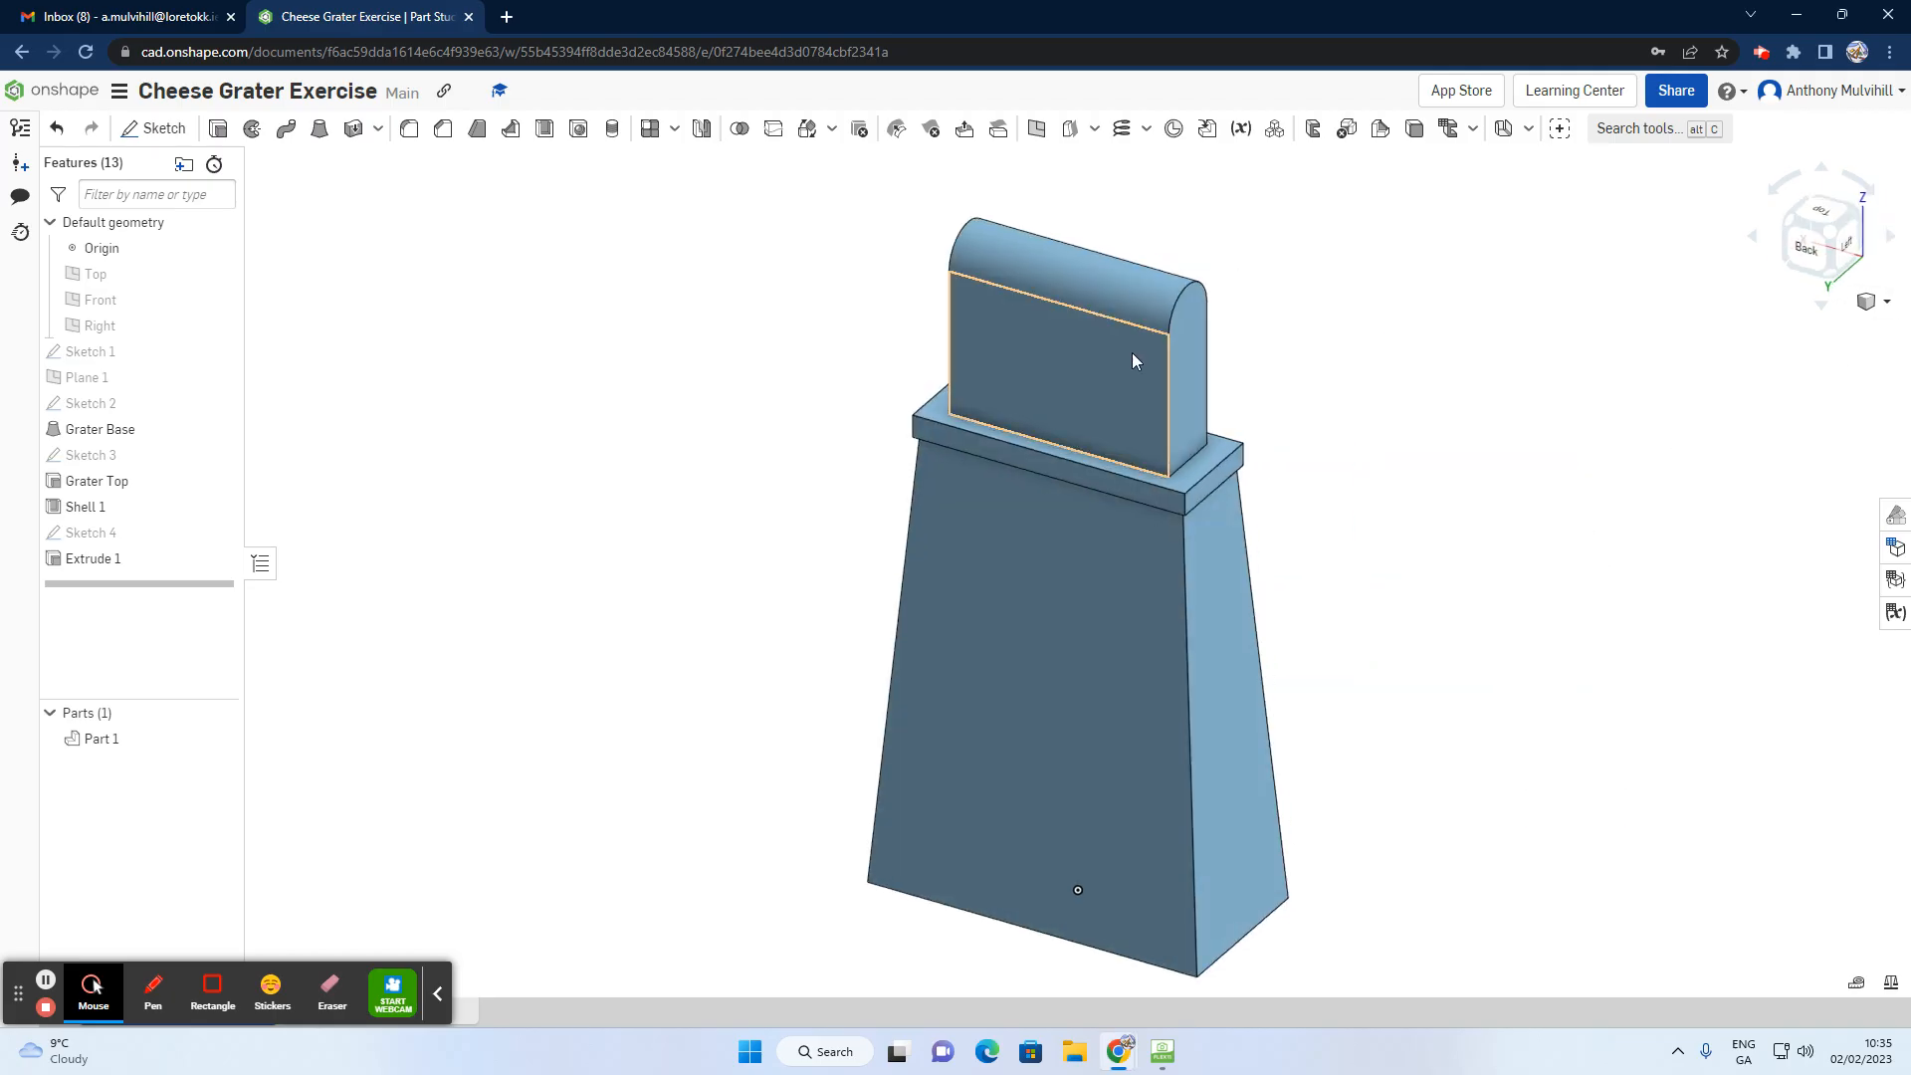
{"action": "left_click", "coordinate": [154, 129]}
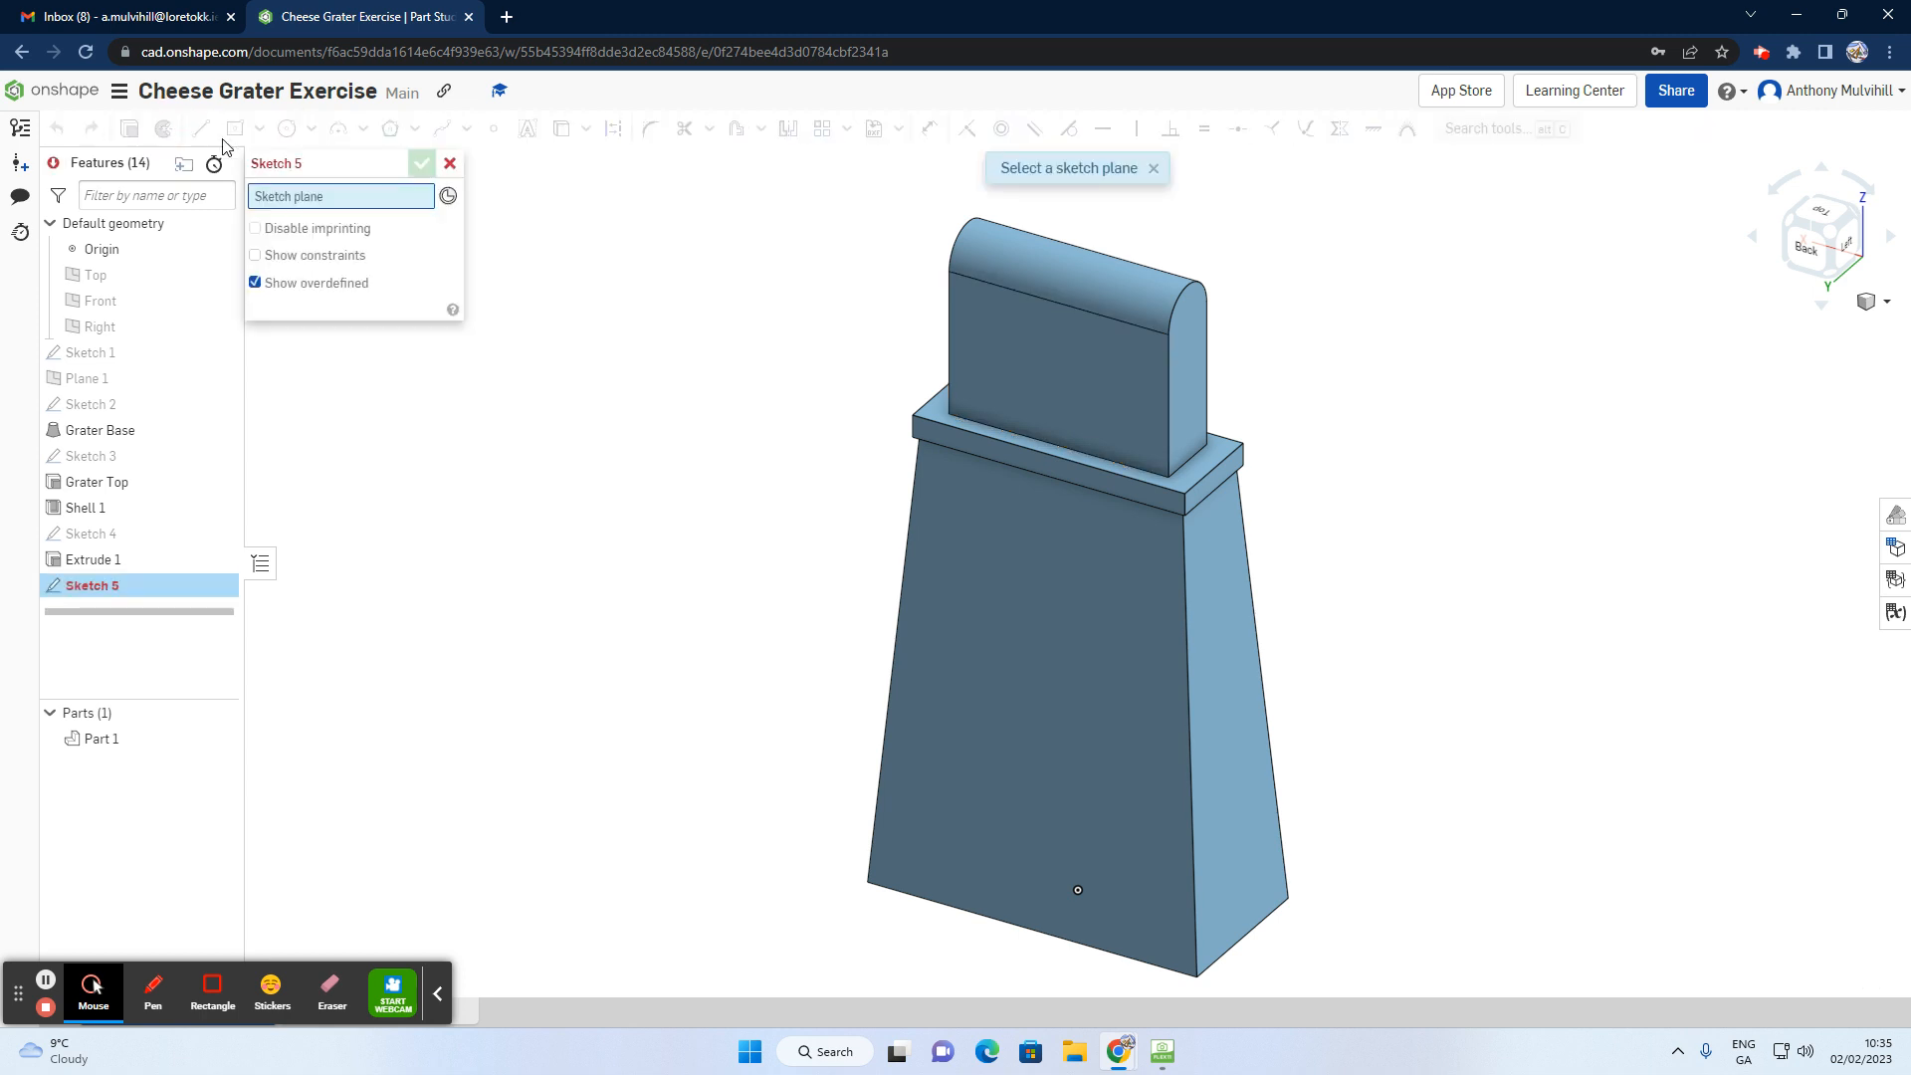
{"action": "left_click", "coordinate": [1055, 368]}
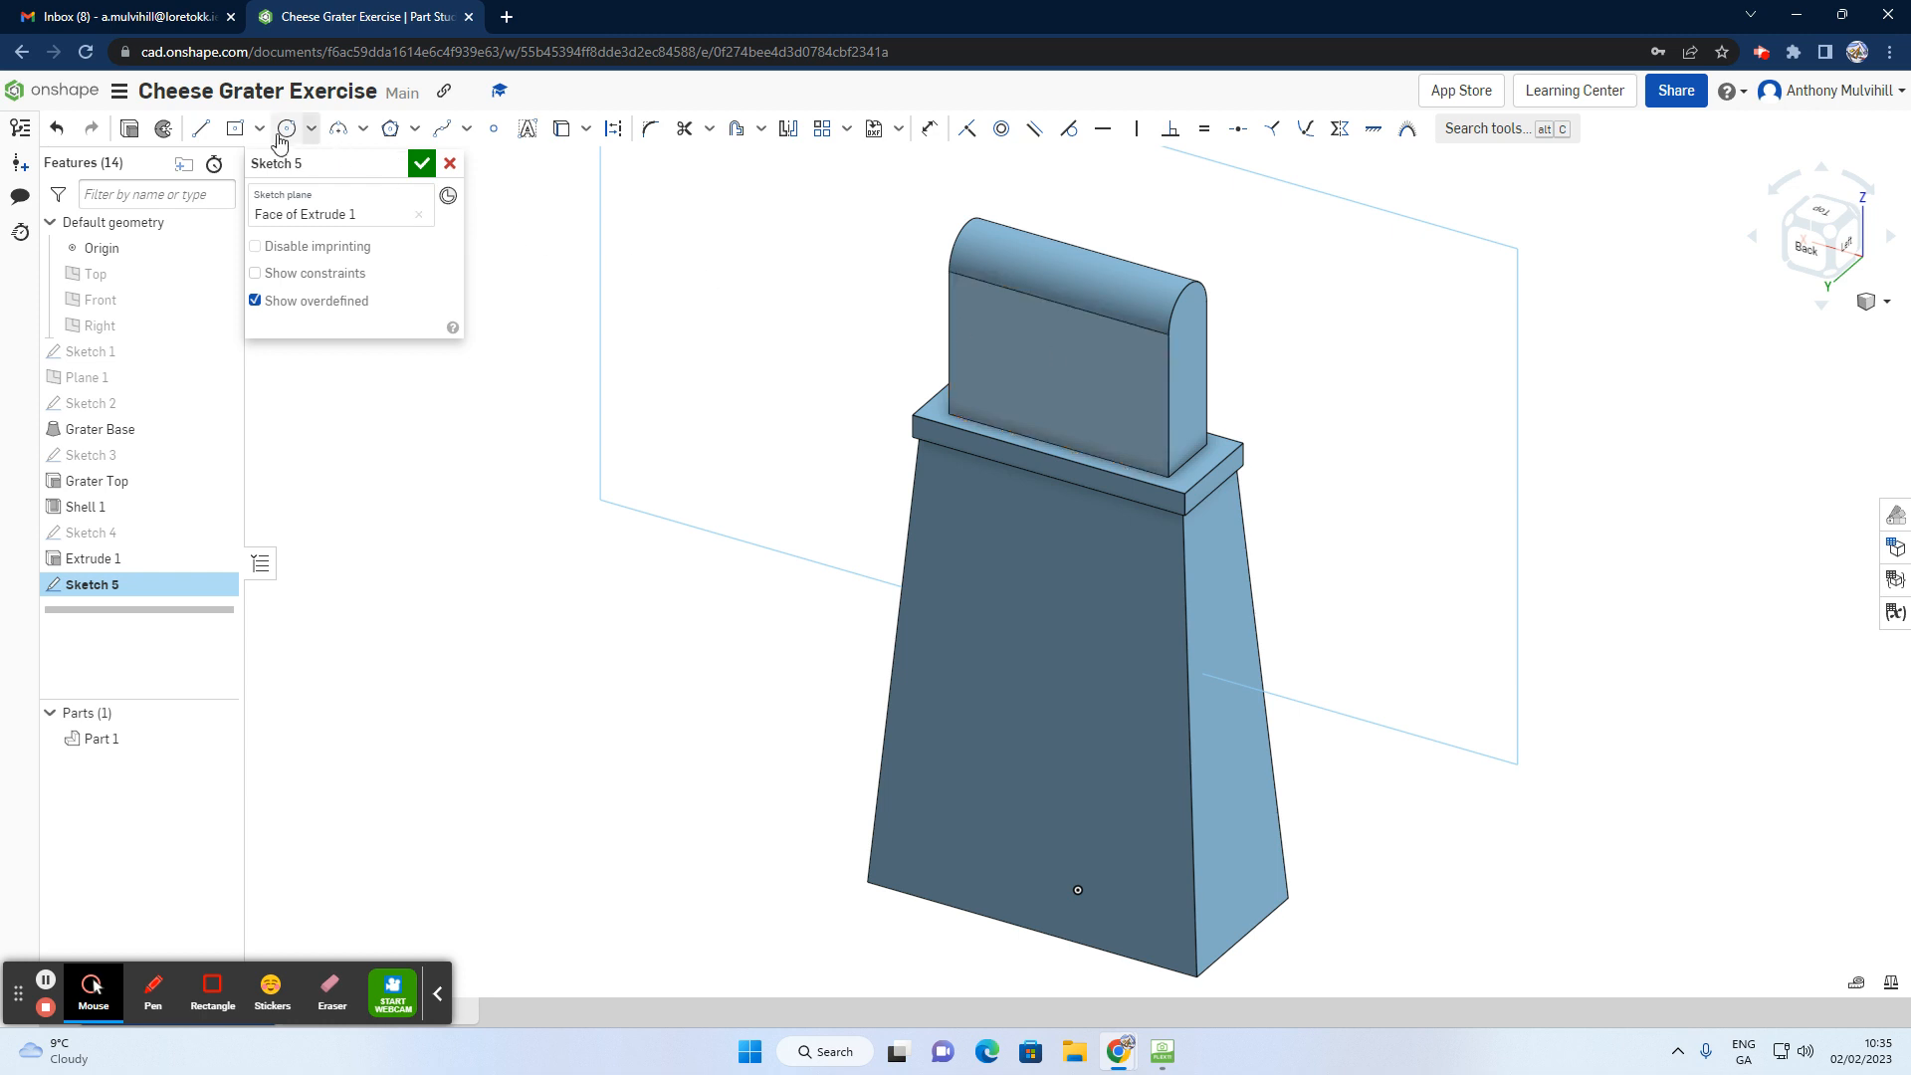
Step: Draw a vertical construction line about 85 mm long upward from the midpoint of the handle block's bottom edge, viewed from the Back
{"action": "left_click", "coordinate": [205, 129]}
{"action": "left_click", "coordinate": [612, 132]}
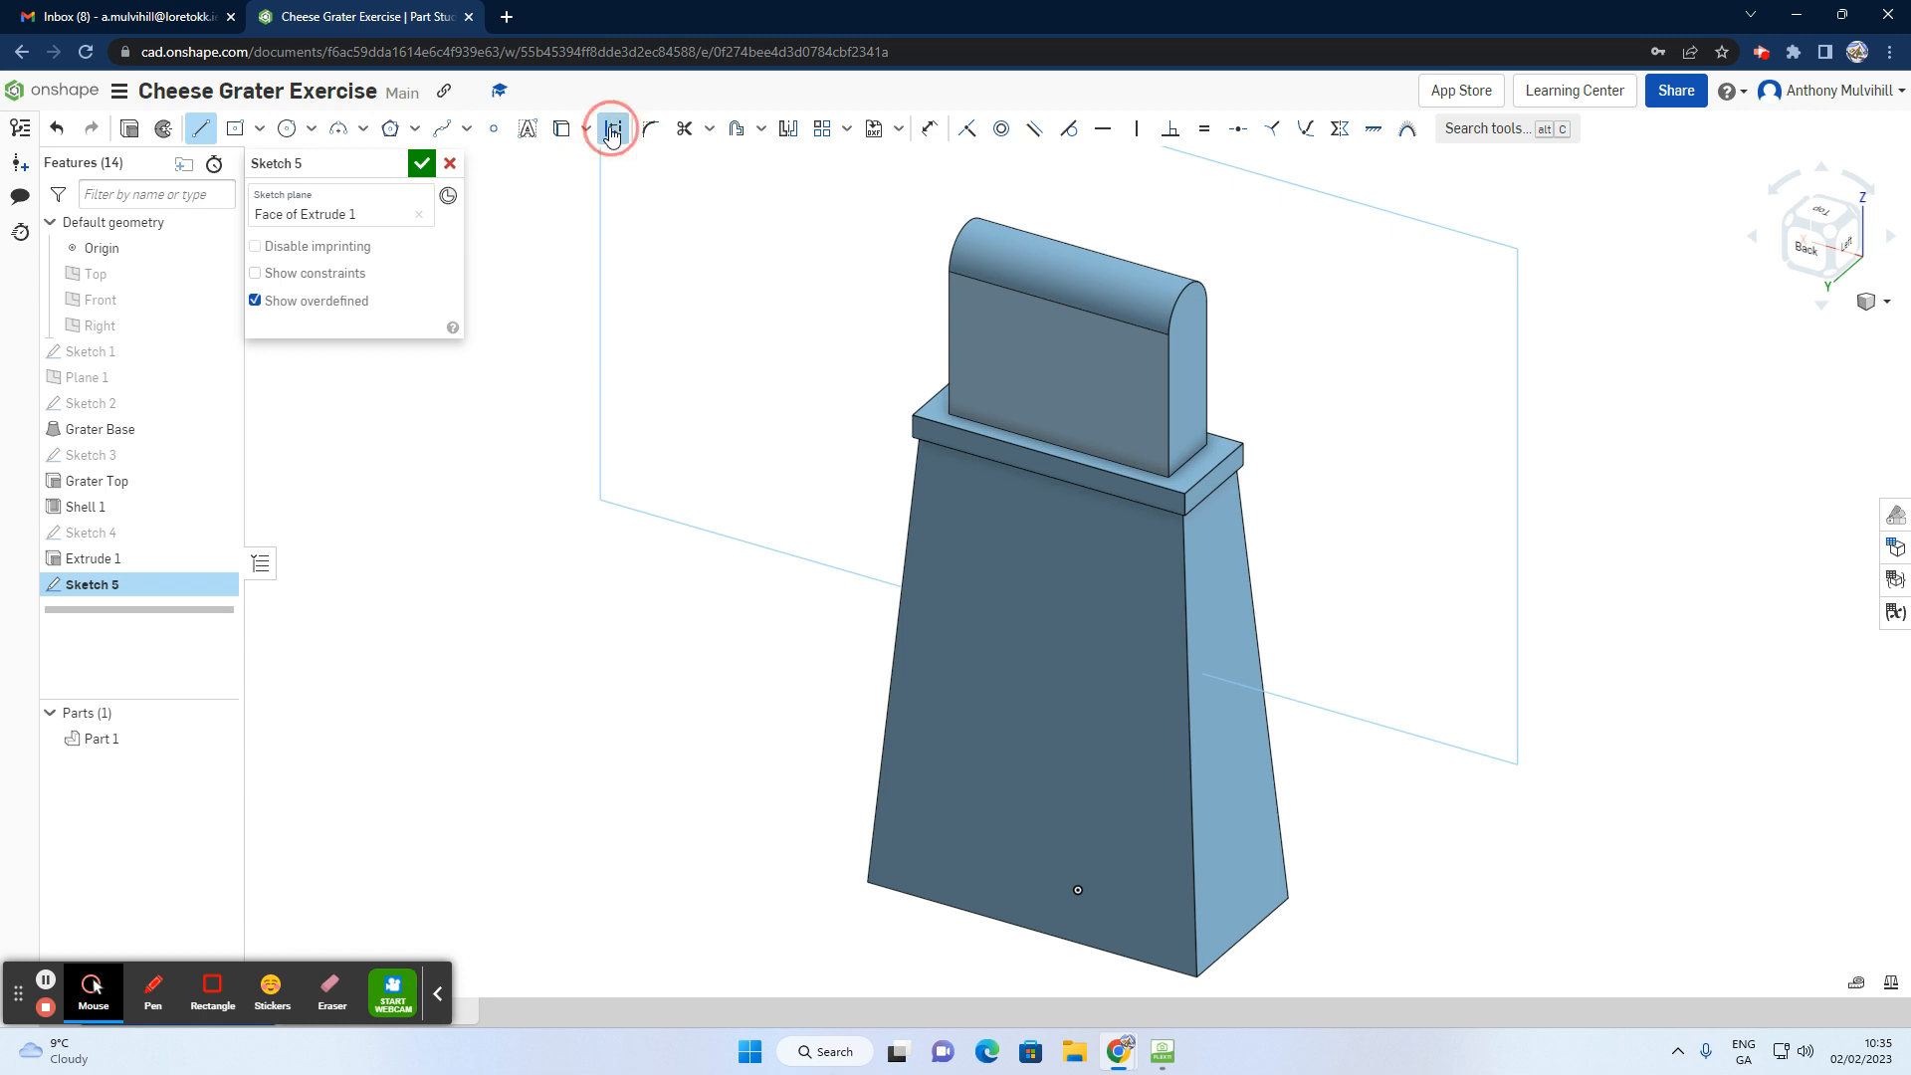
{"action": "left_click", "coordinate": [1808, 249]}
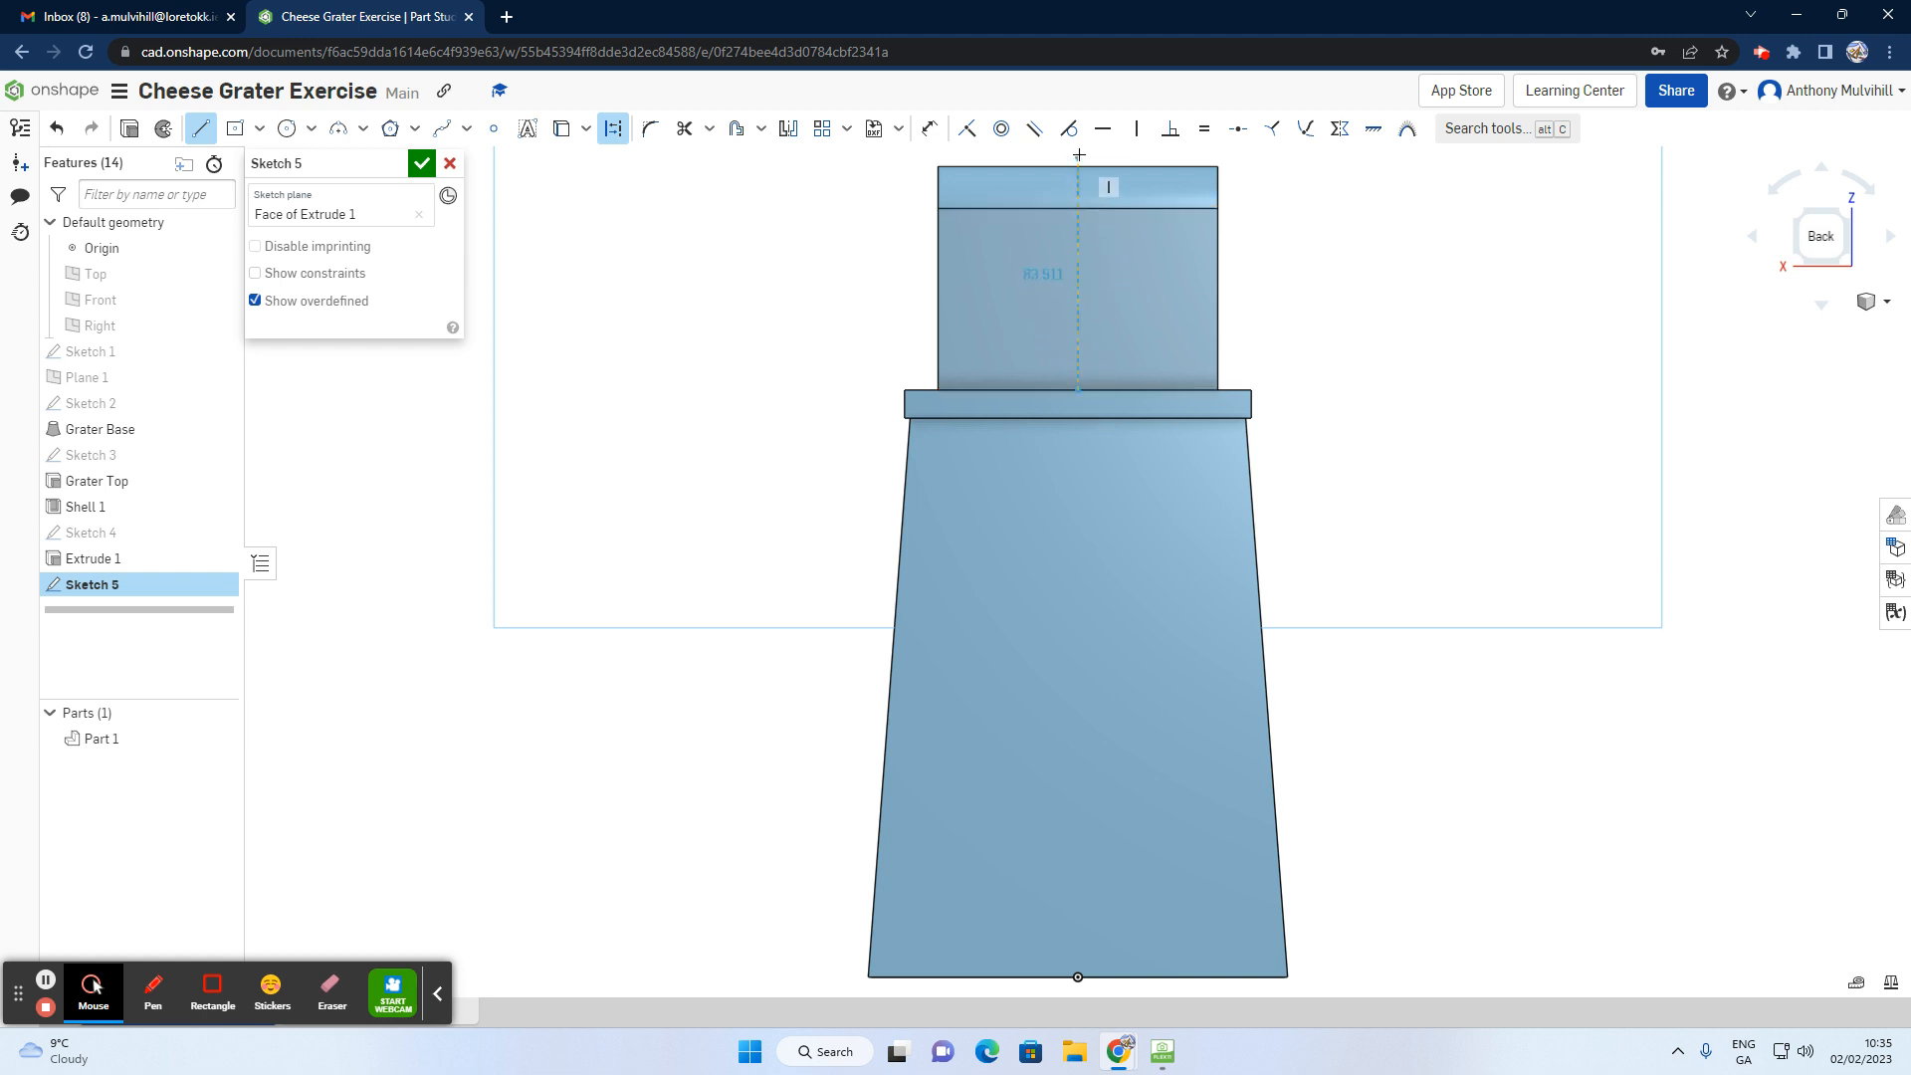
{"action": "left_click", "coordinate": [1077, 152]}
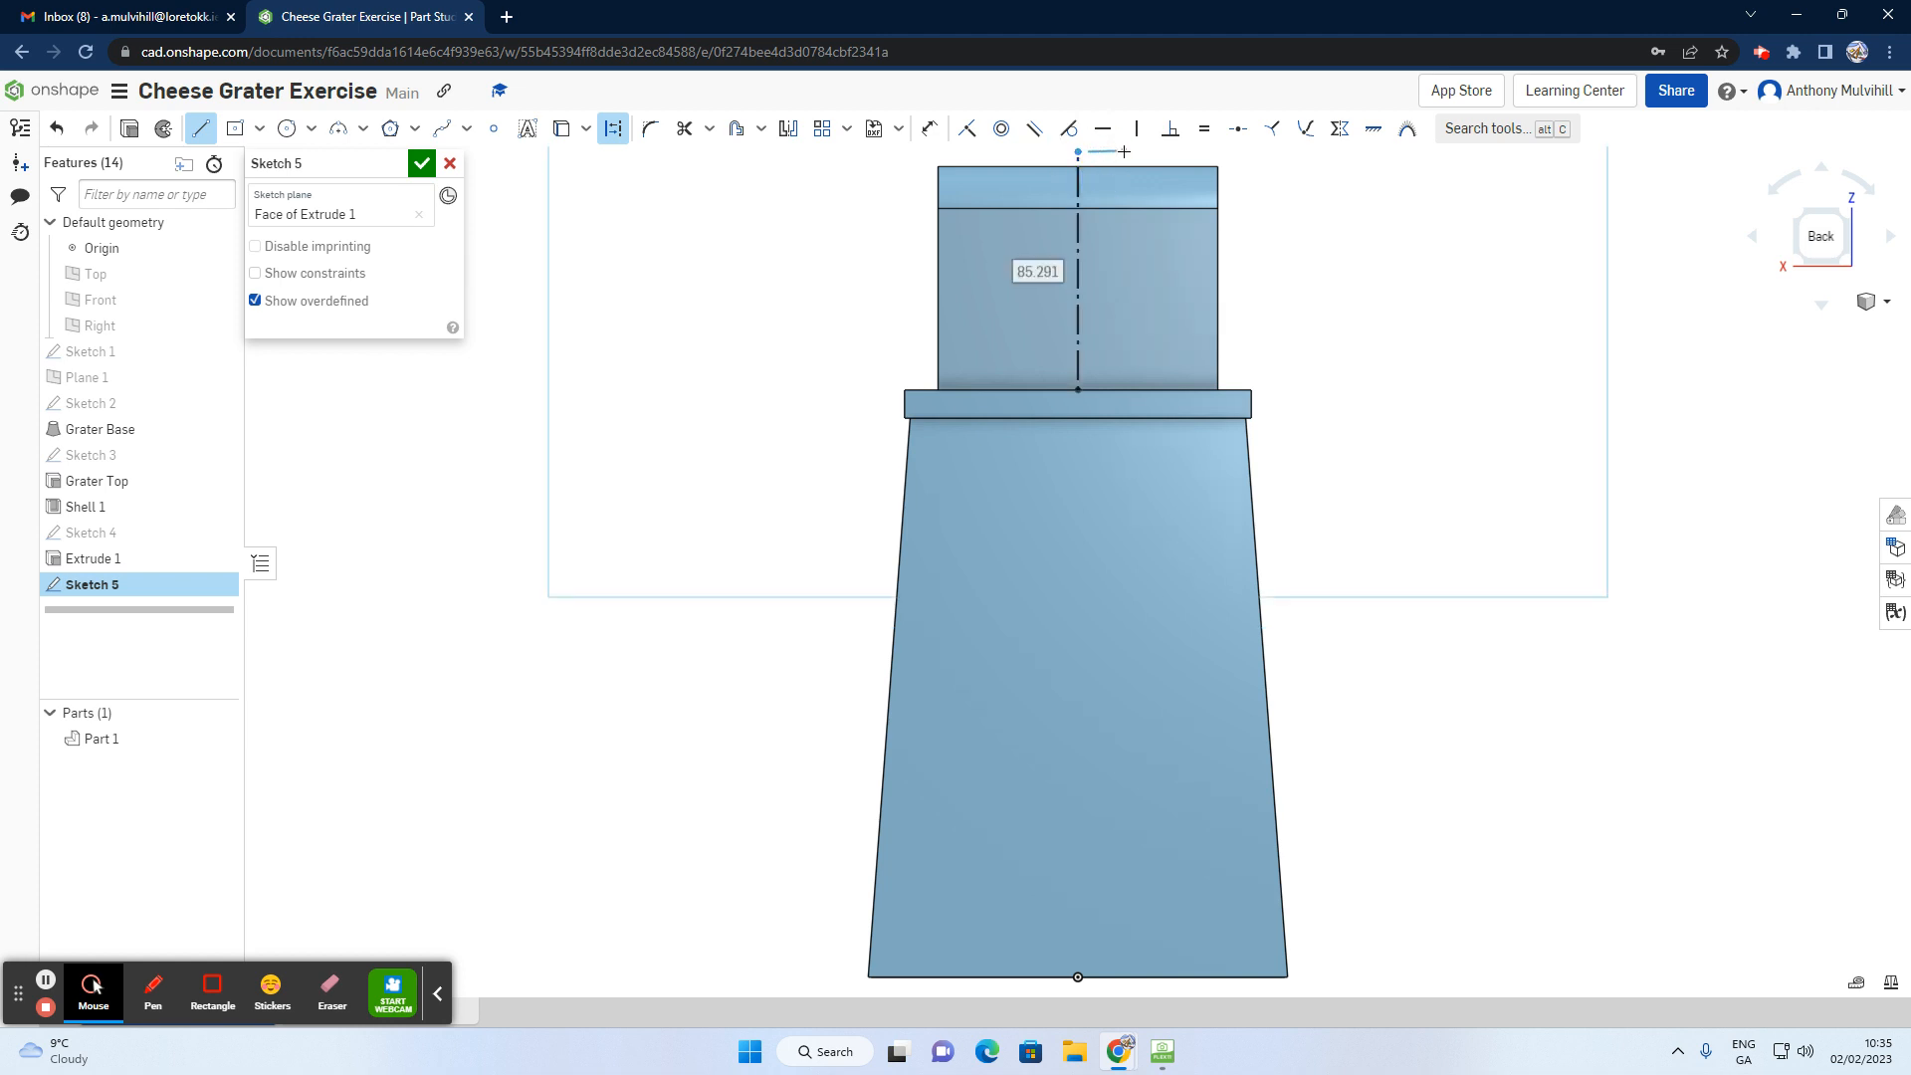
{"action": "right_click", "coordinate": [1132, 168]}
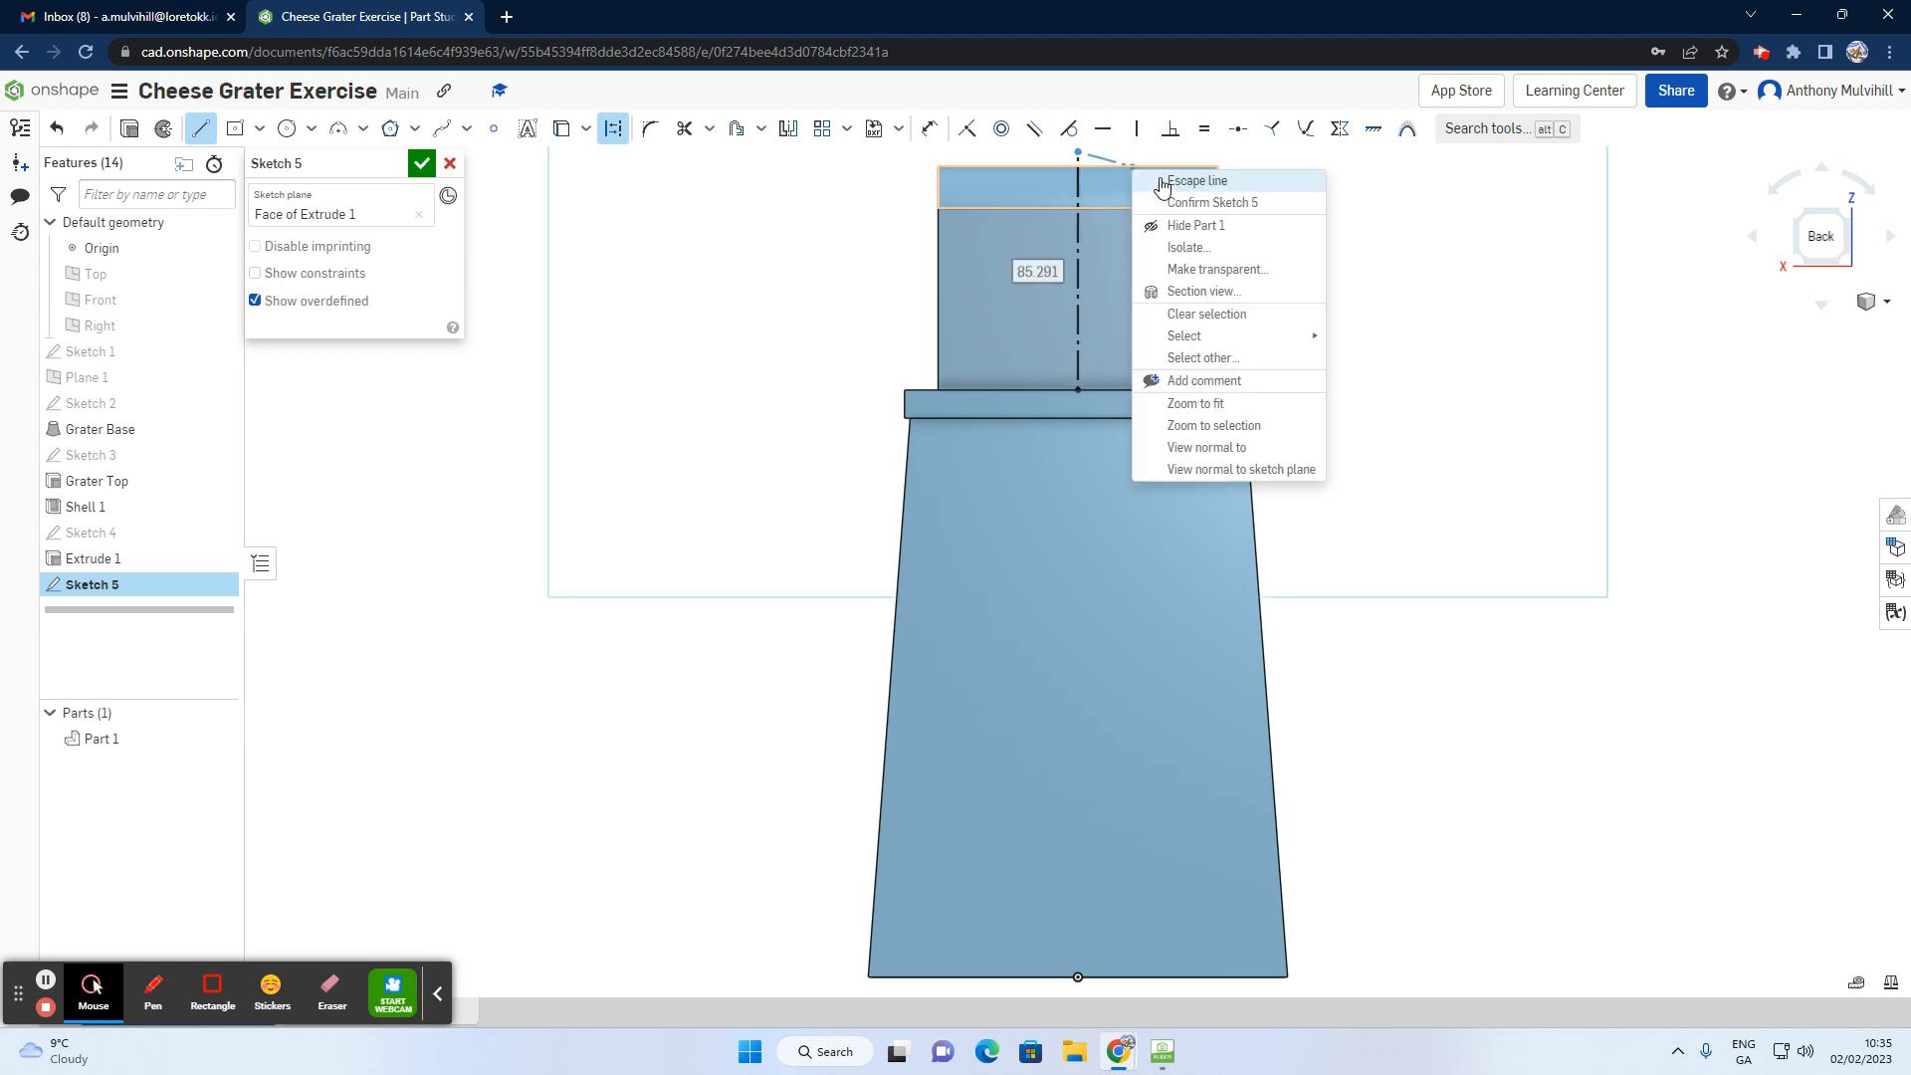
{"action": "left_click", "coordinate": [1161, 182]}
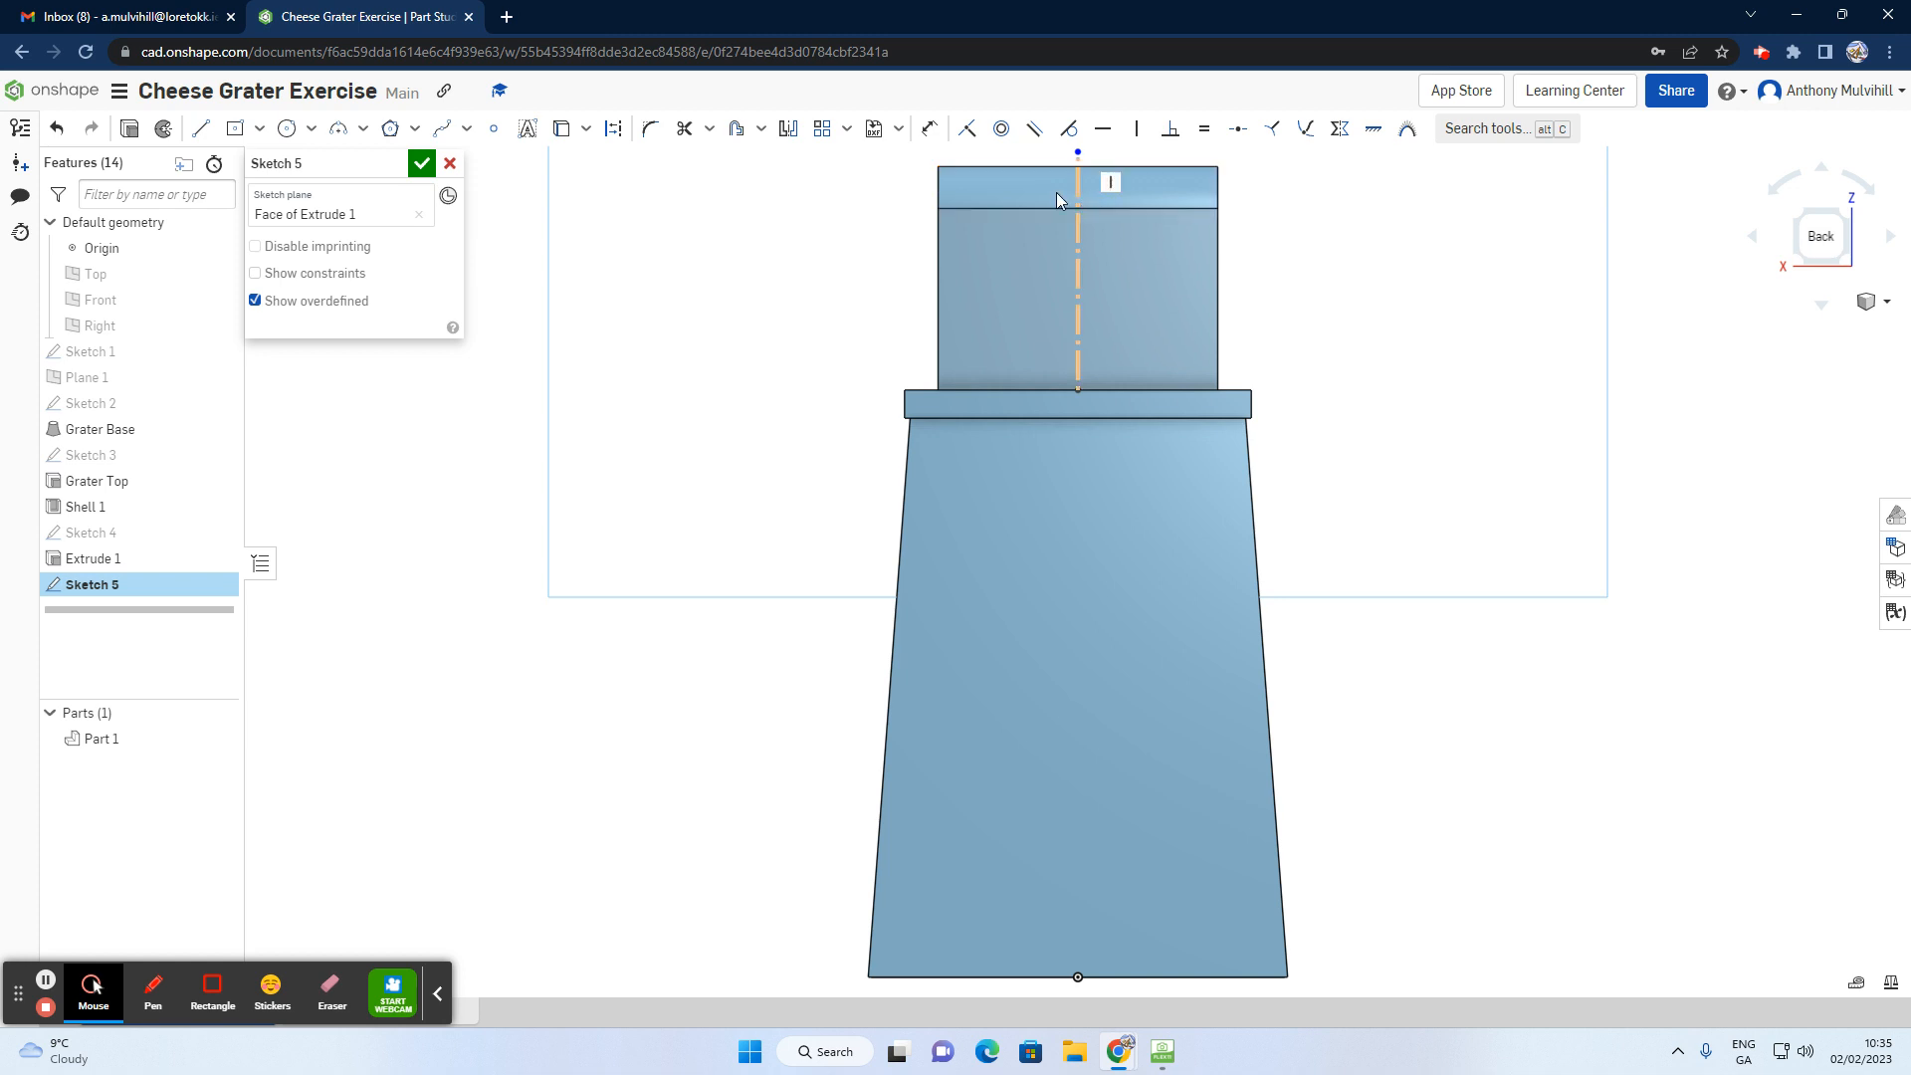
Step: Dimension the vertical construction line's length on the handle's back face as 80 mm
{"action": "left_click", "coordinate": [929, 131]}
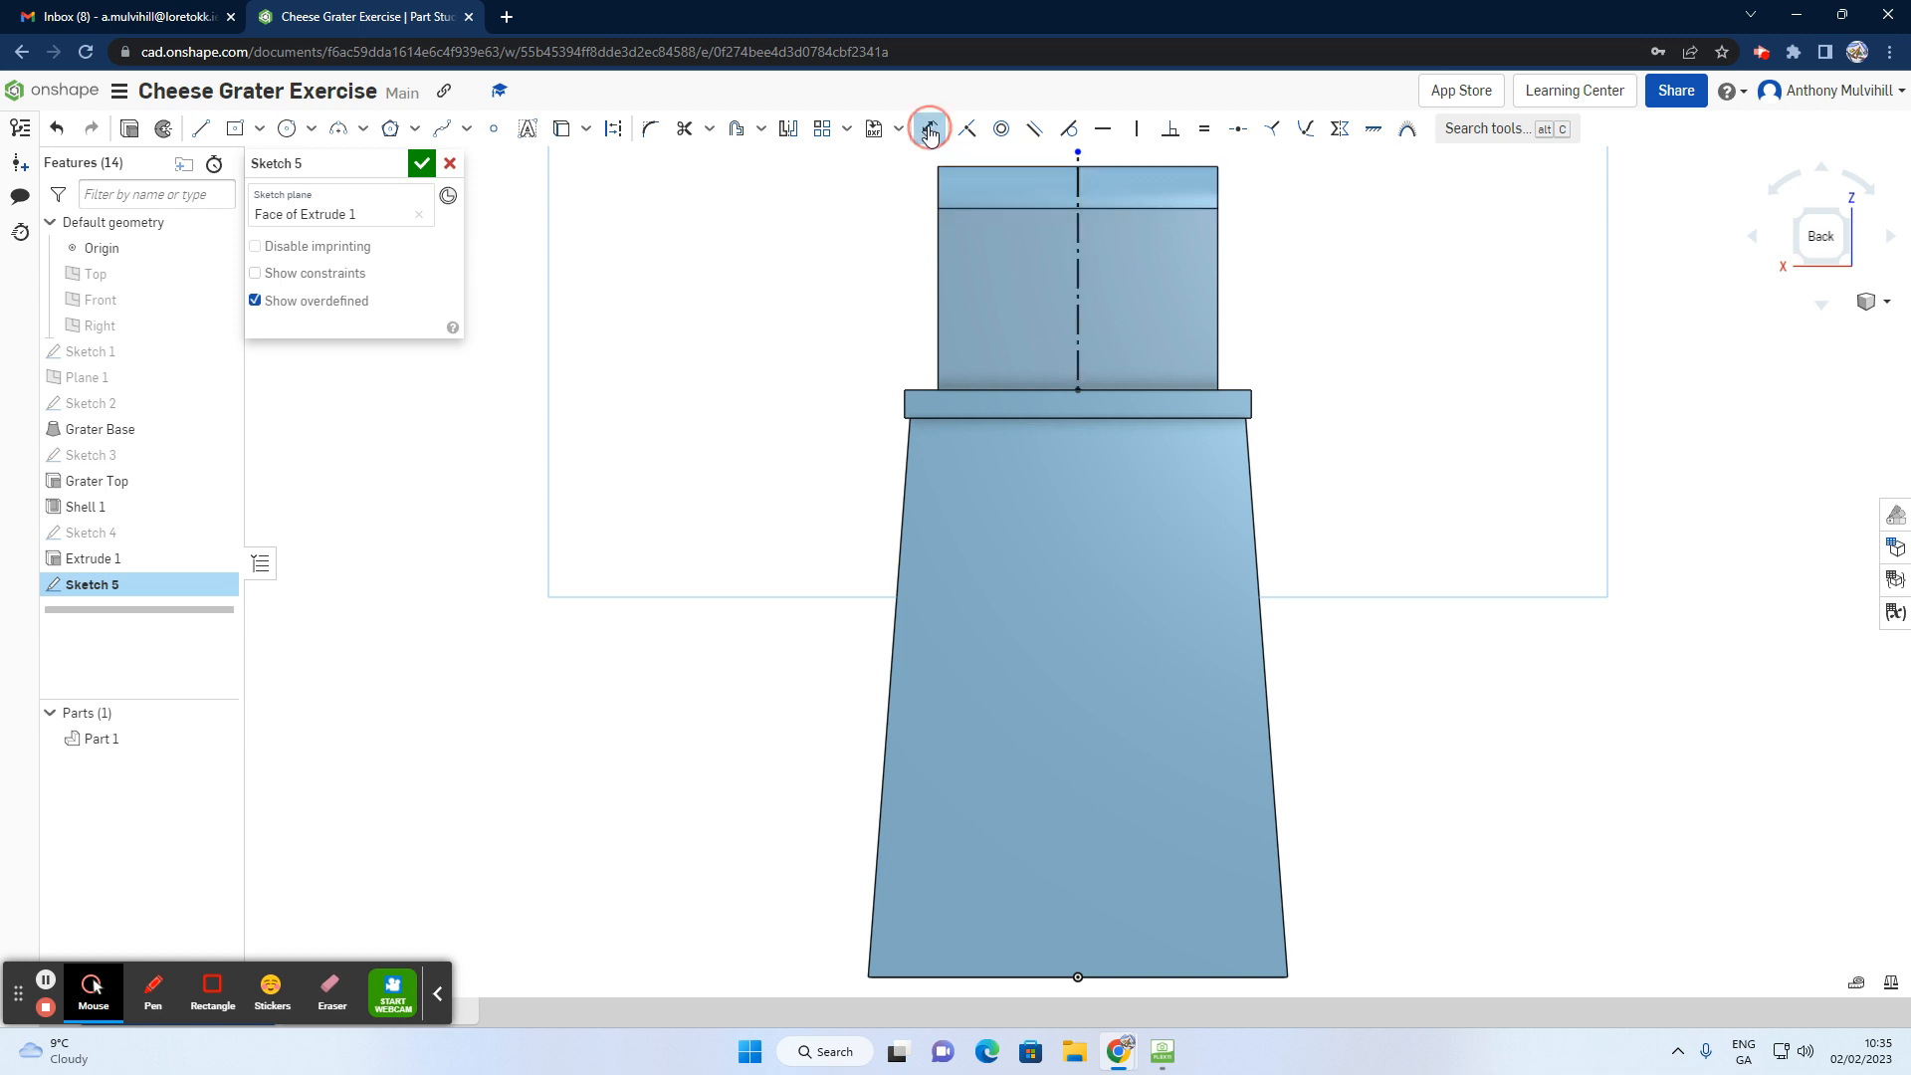
{"action": "left_click", "coordinate": [1080, 261]}
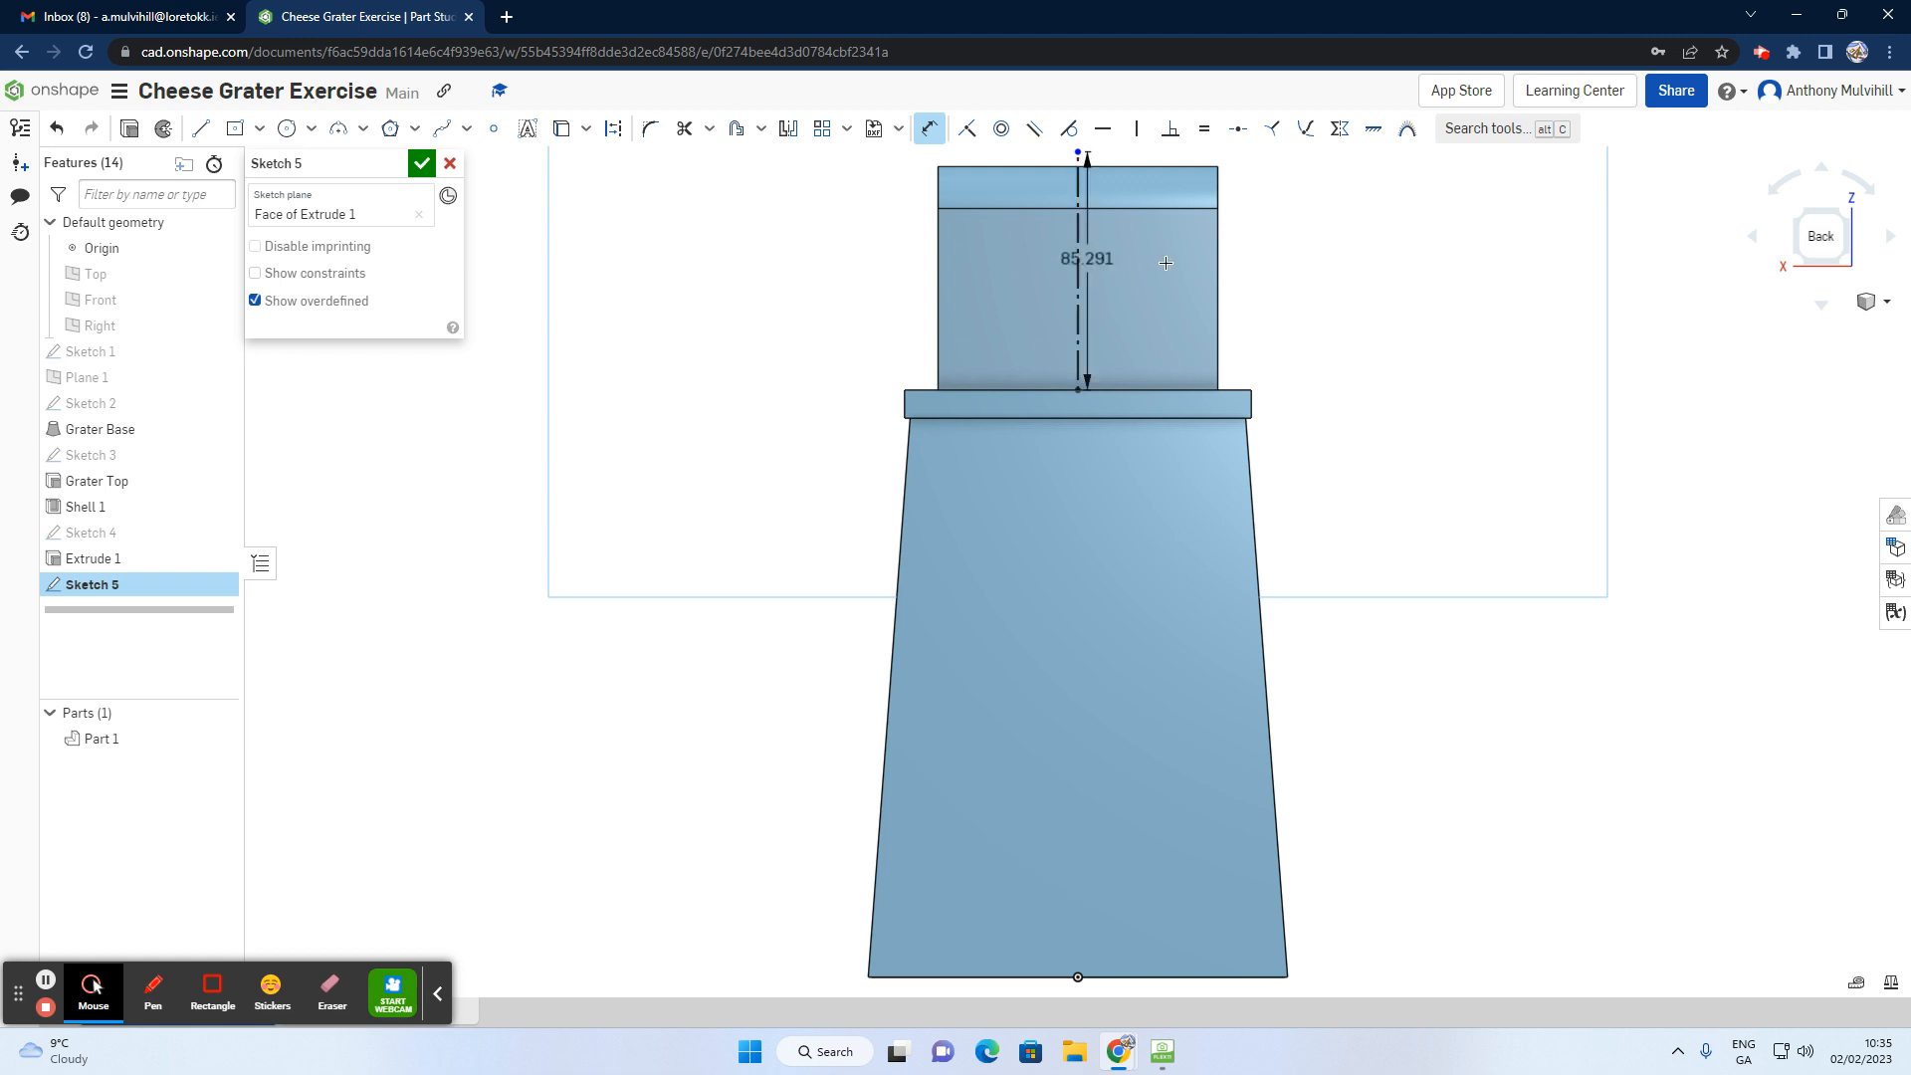
{"action": "left_click", "coordinate": [1293, 271]}
{"action": "type", "text": "80"}
{"action": "key", "text": "Return"}
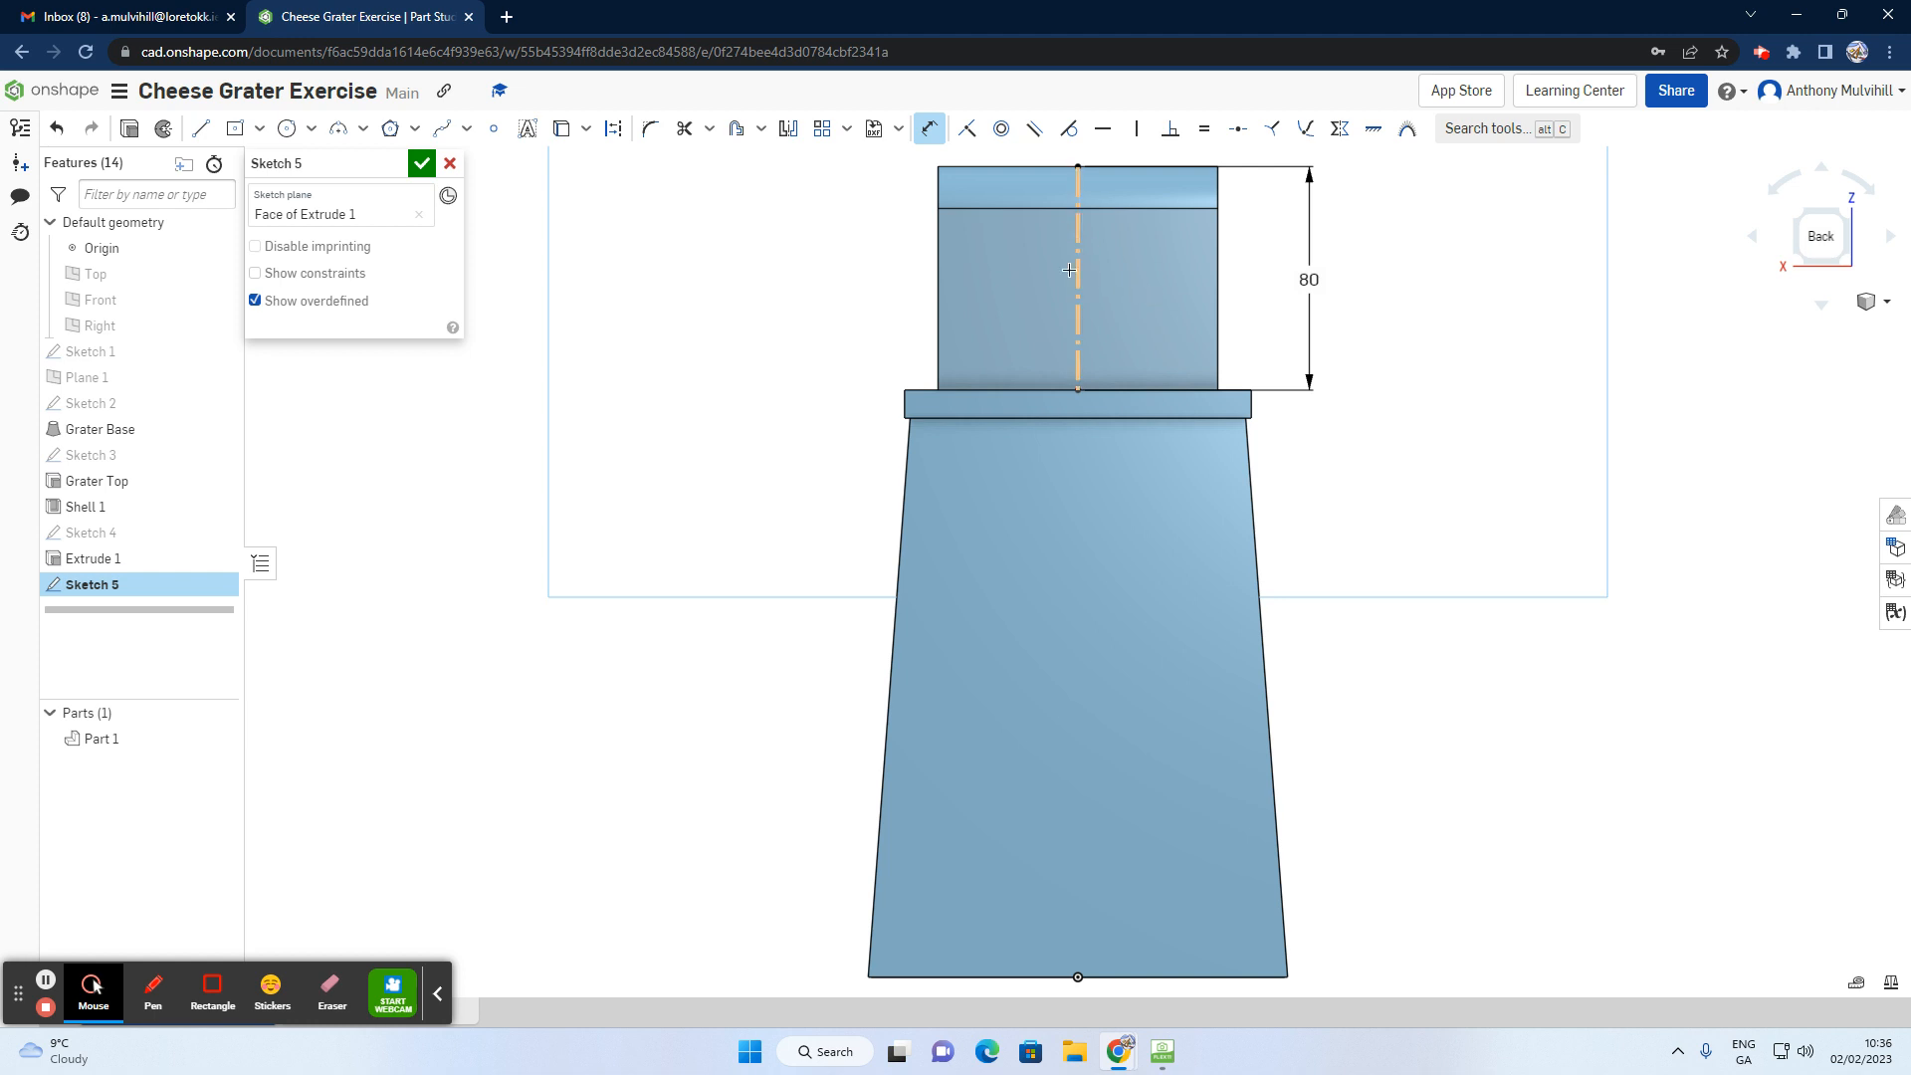
Step: Draw a center point rectangle about 79 mm wide from the midpoint of the vertical construction line, level with the line's top endpoint
{"action": "left_click", "coordinate": [234, 133]}
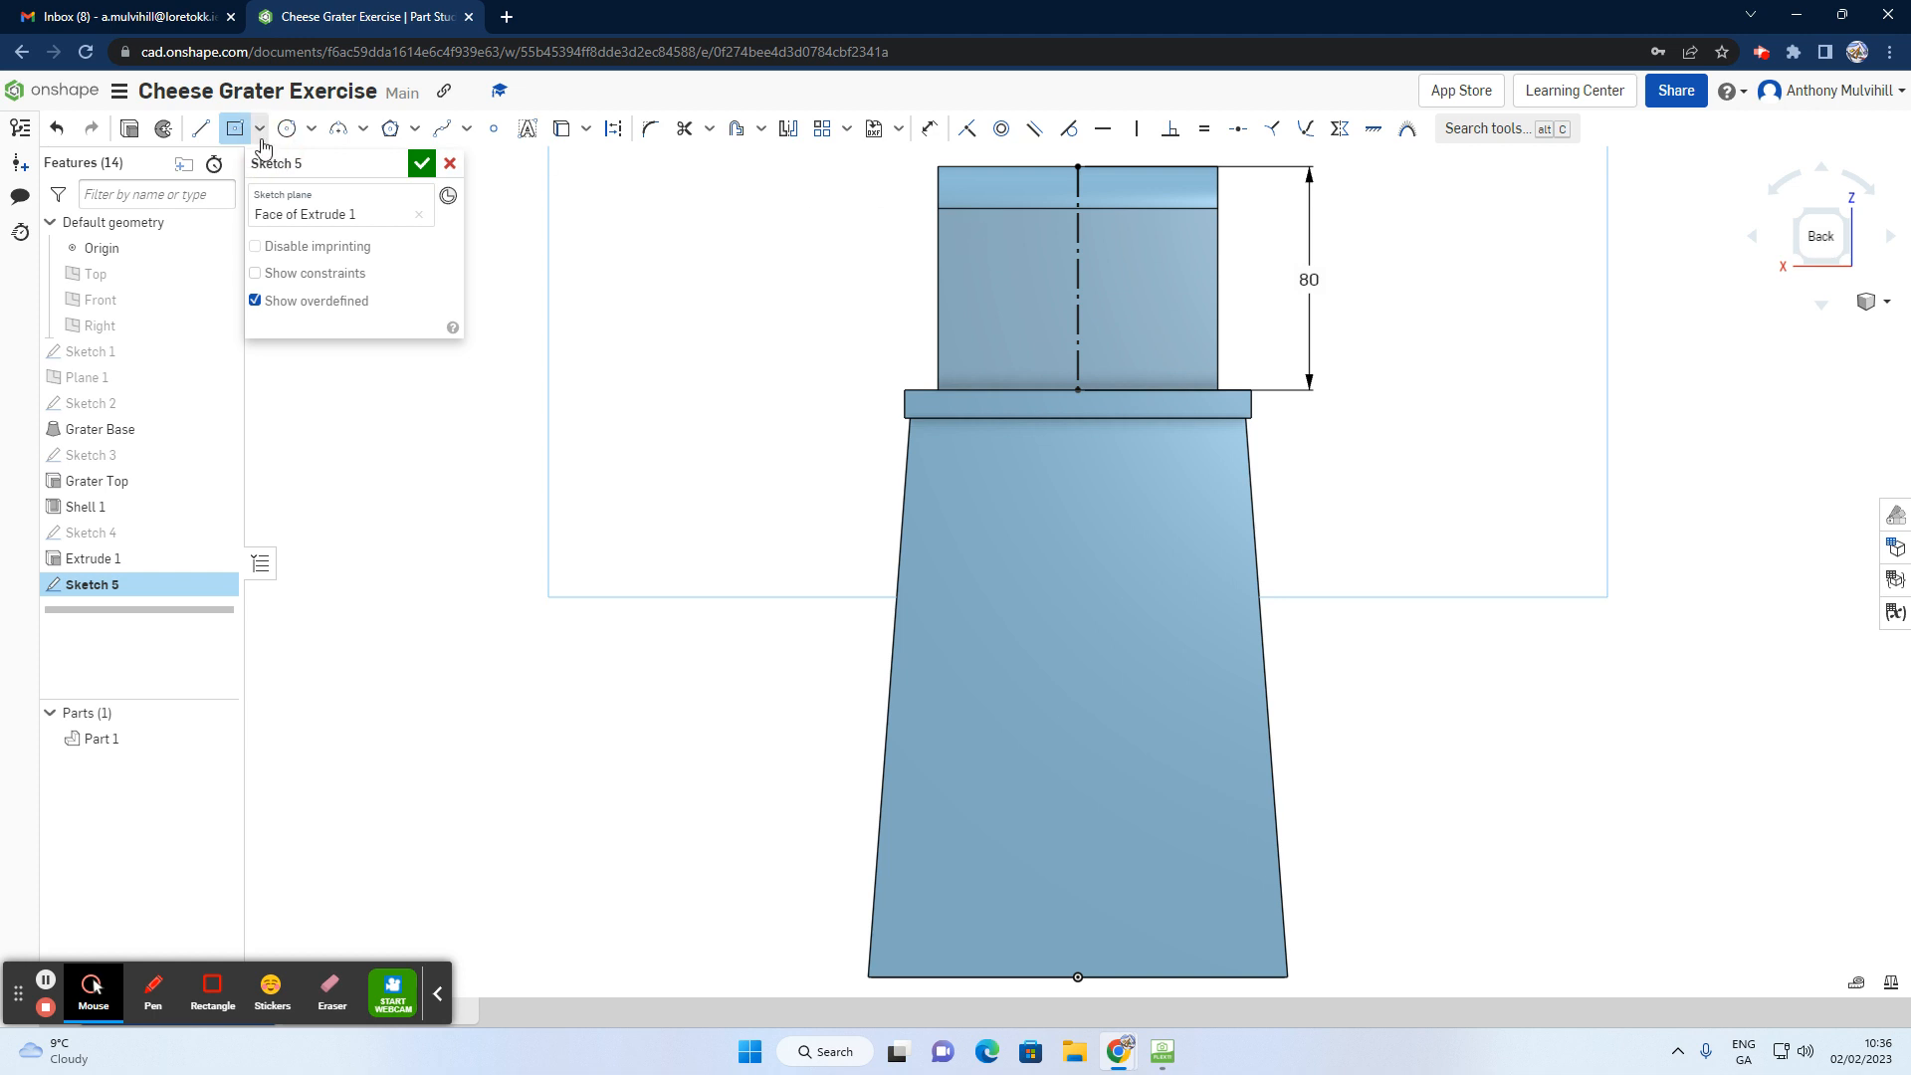
{"action": "left_click", "coordinate": [259, 129]}
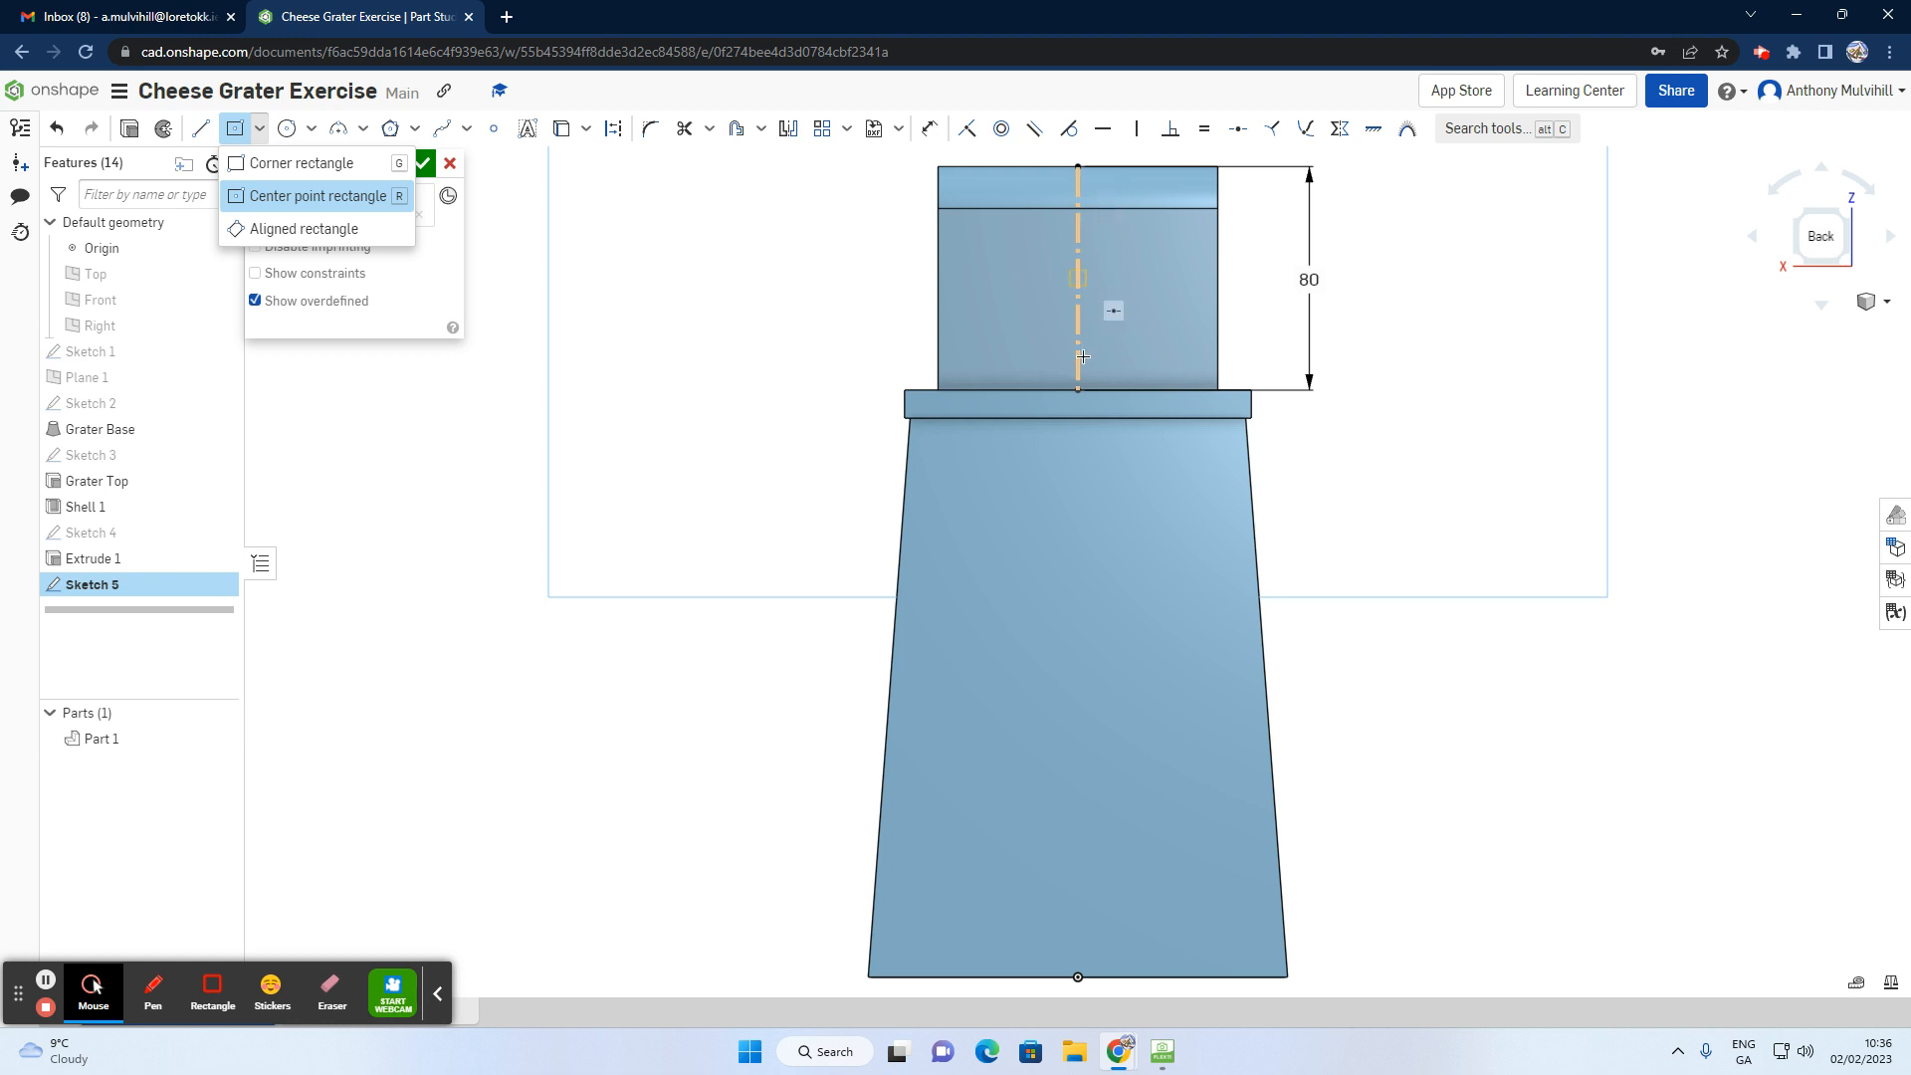
{"action": "scroll", "coordinate": [1084, 259], "scroll_direction": "up", "scroll_amount": 3}
{"action": "scroll", "coordinate": [1139, 188], "scroll_direction": "down", "scroll_amount": 4}
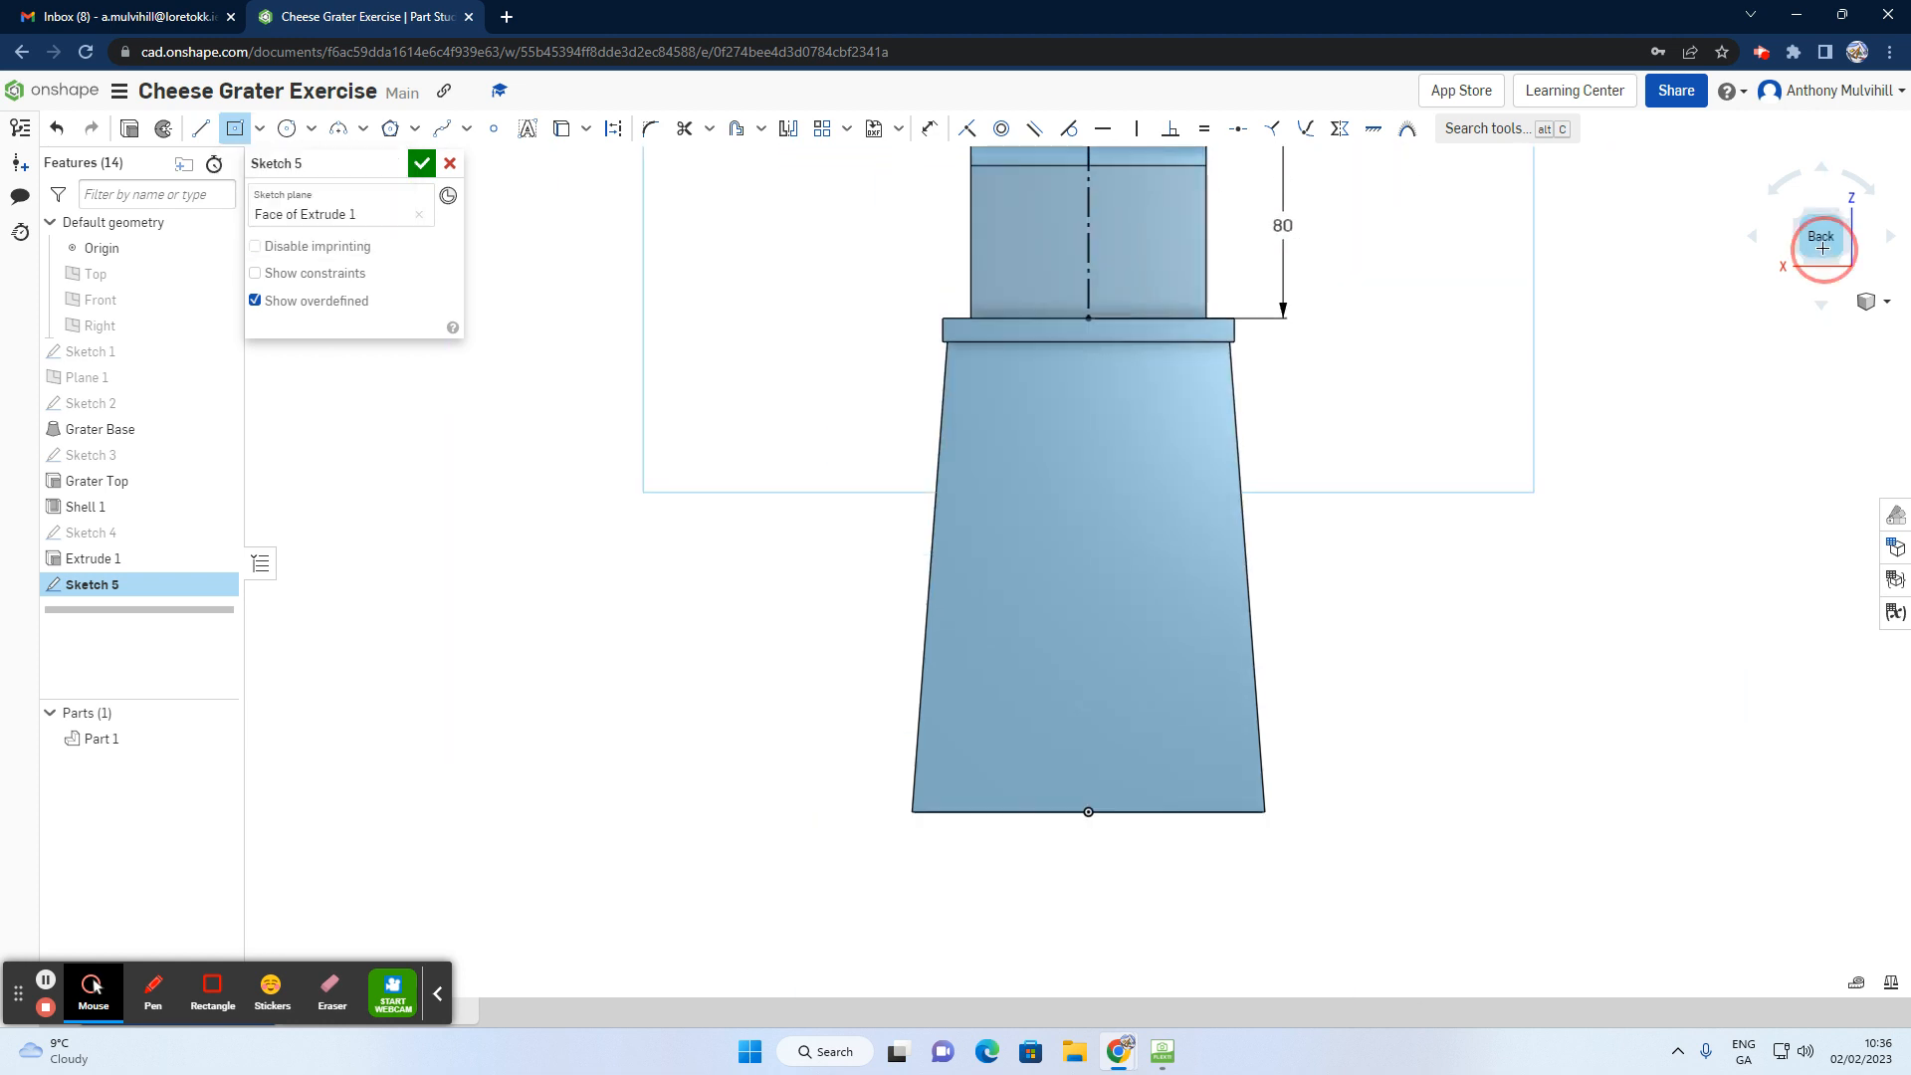
{"action": "scroll", "coordinate": [1126, 192], "scroll_direction": "up", "scroll_amount": 4}
{"action": "scroll", "coordinate": [1091, 152], "scroll_direction": "up", "scroll_amount": 2}
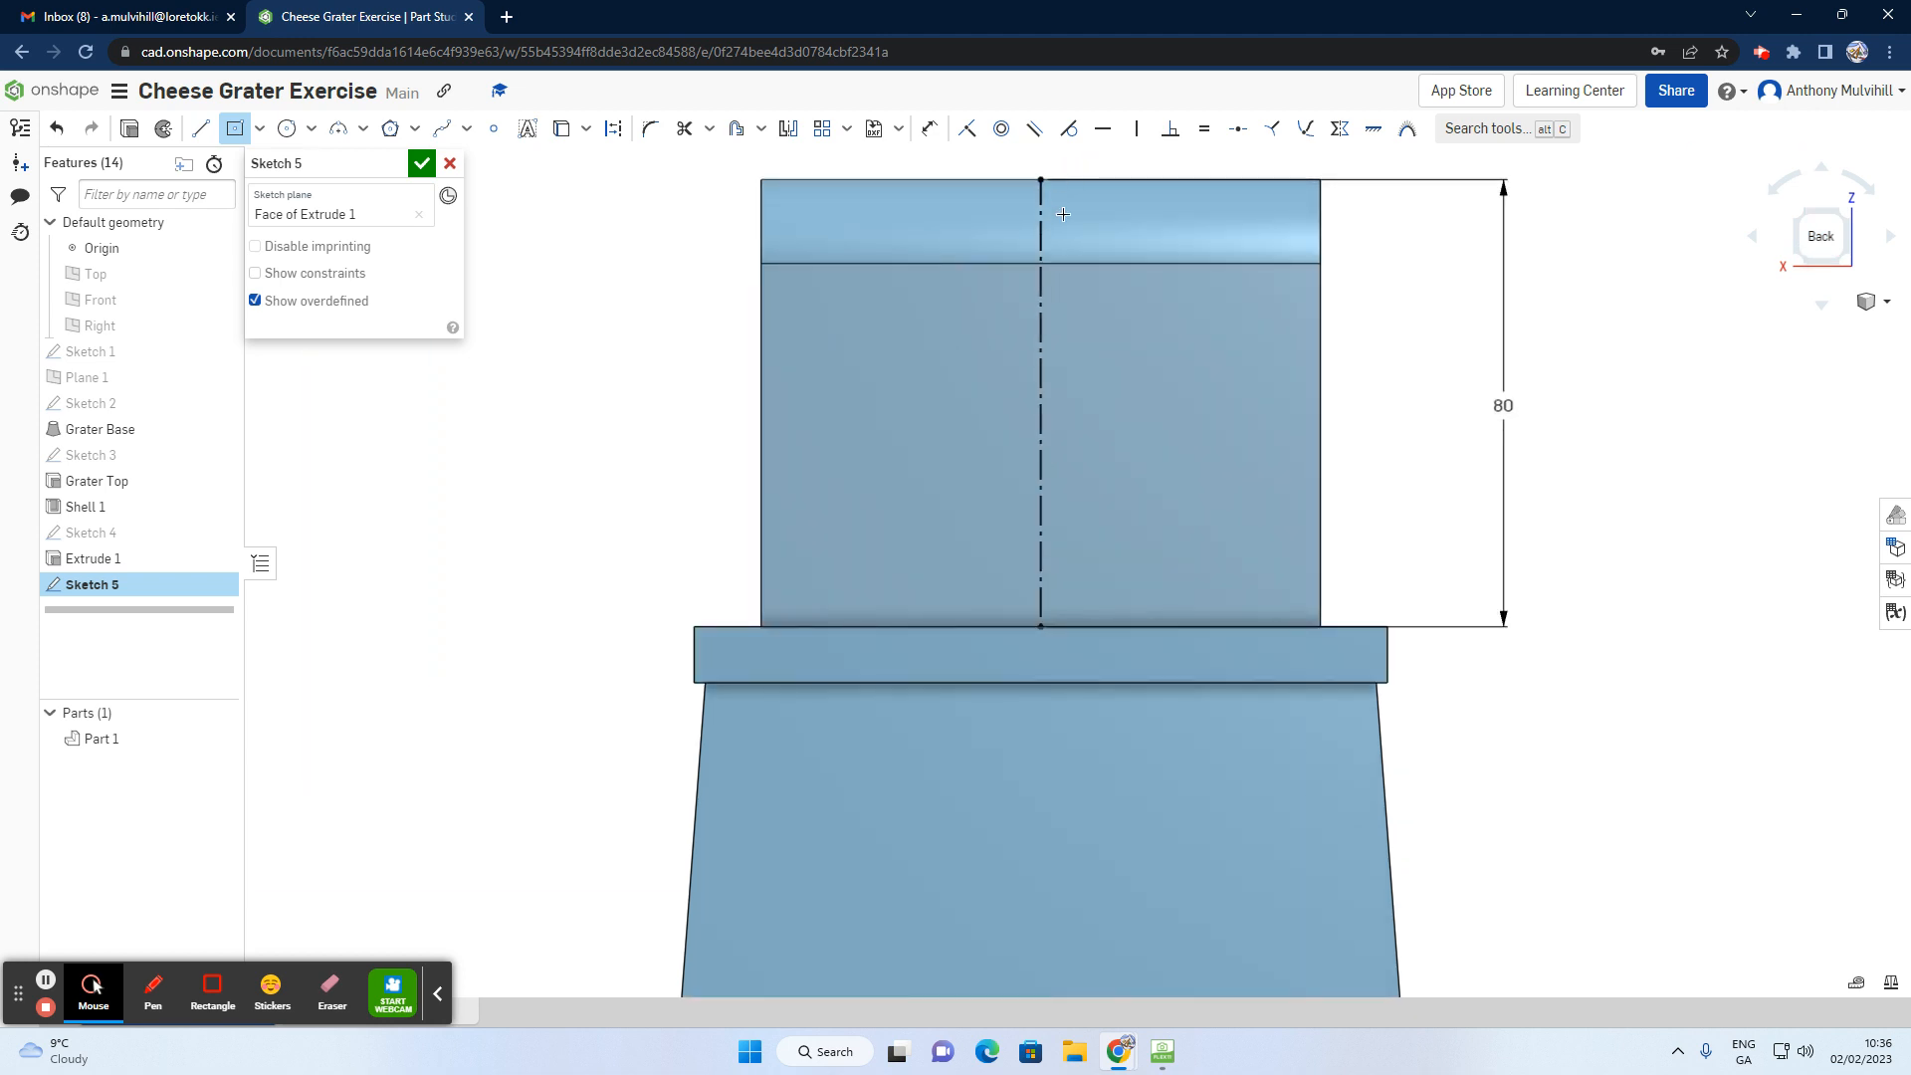
{"action": "left_click", "coordinate": [1040, 403]}
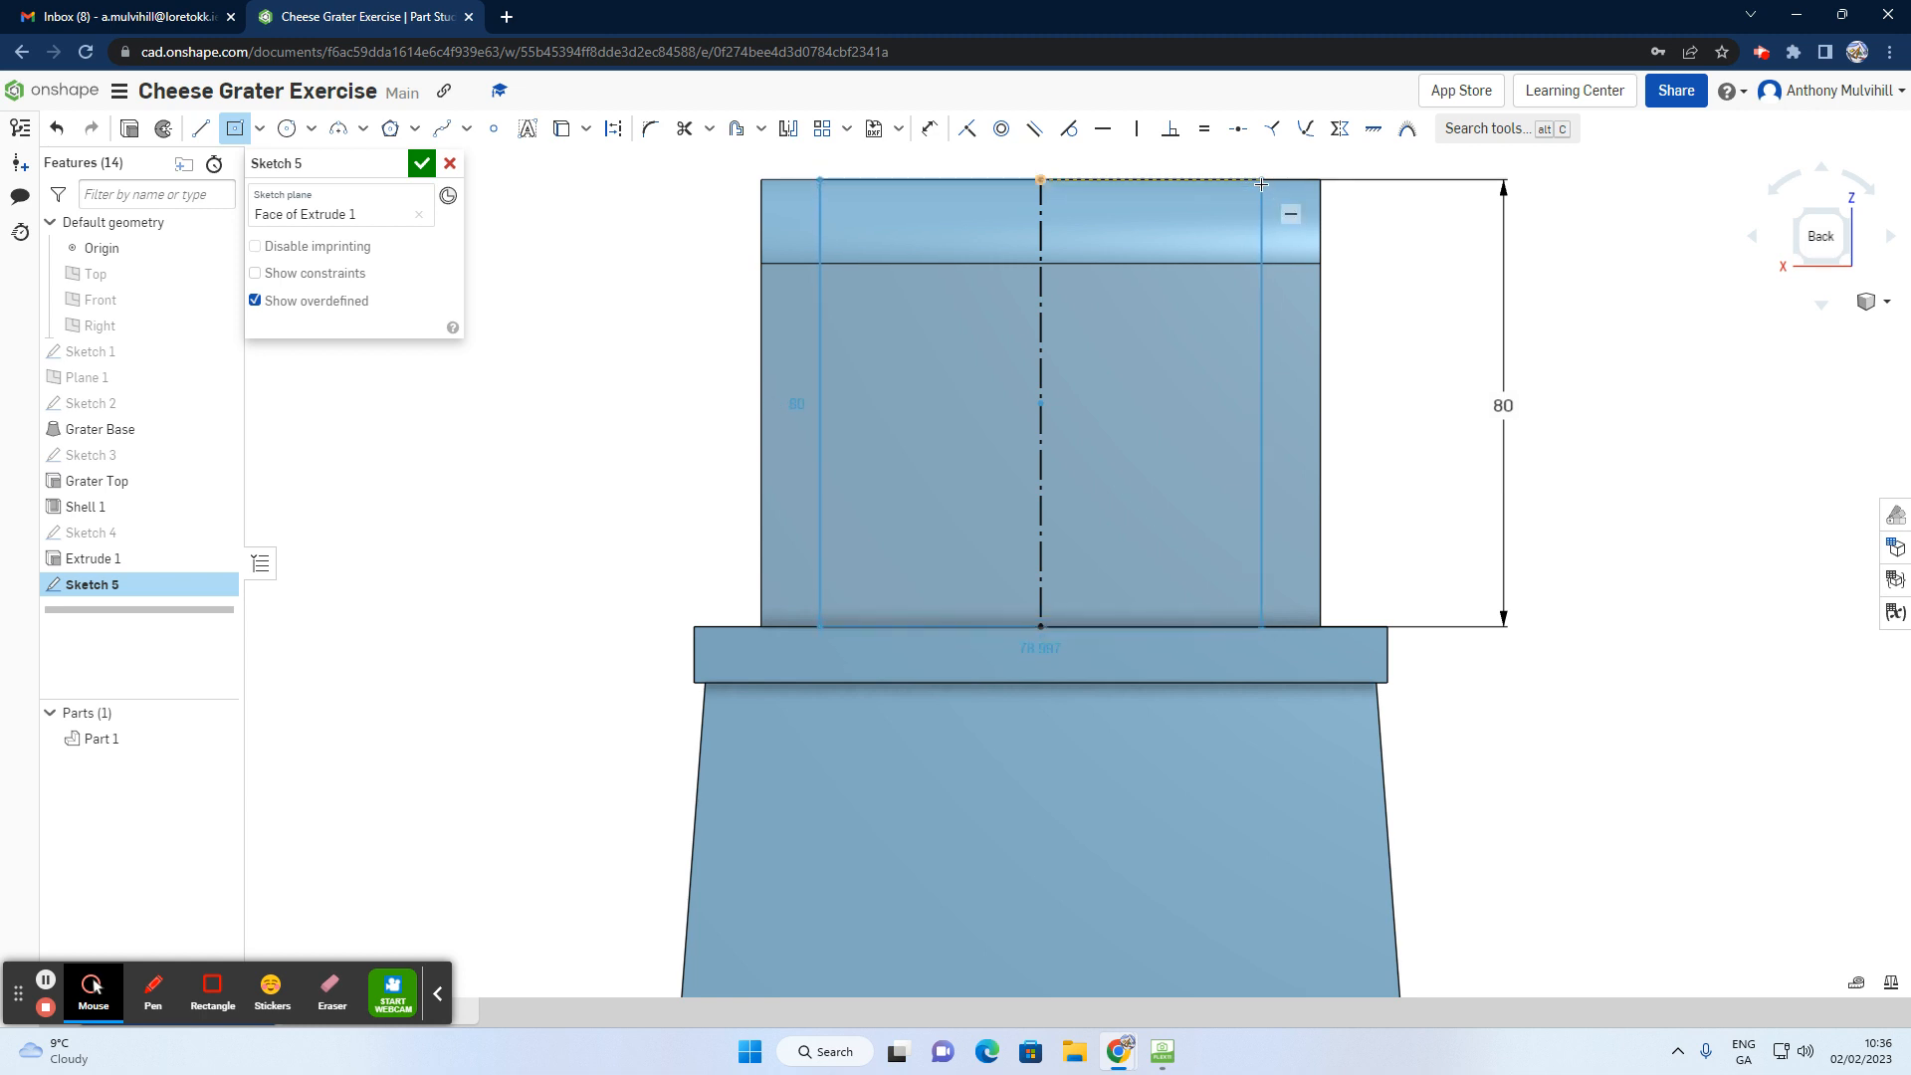
{"action": "left_click", "coordinate": [1261, 181]}
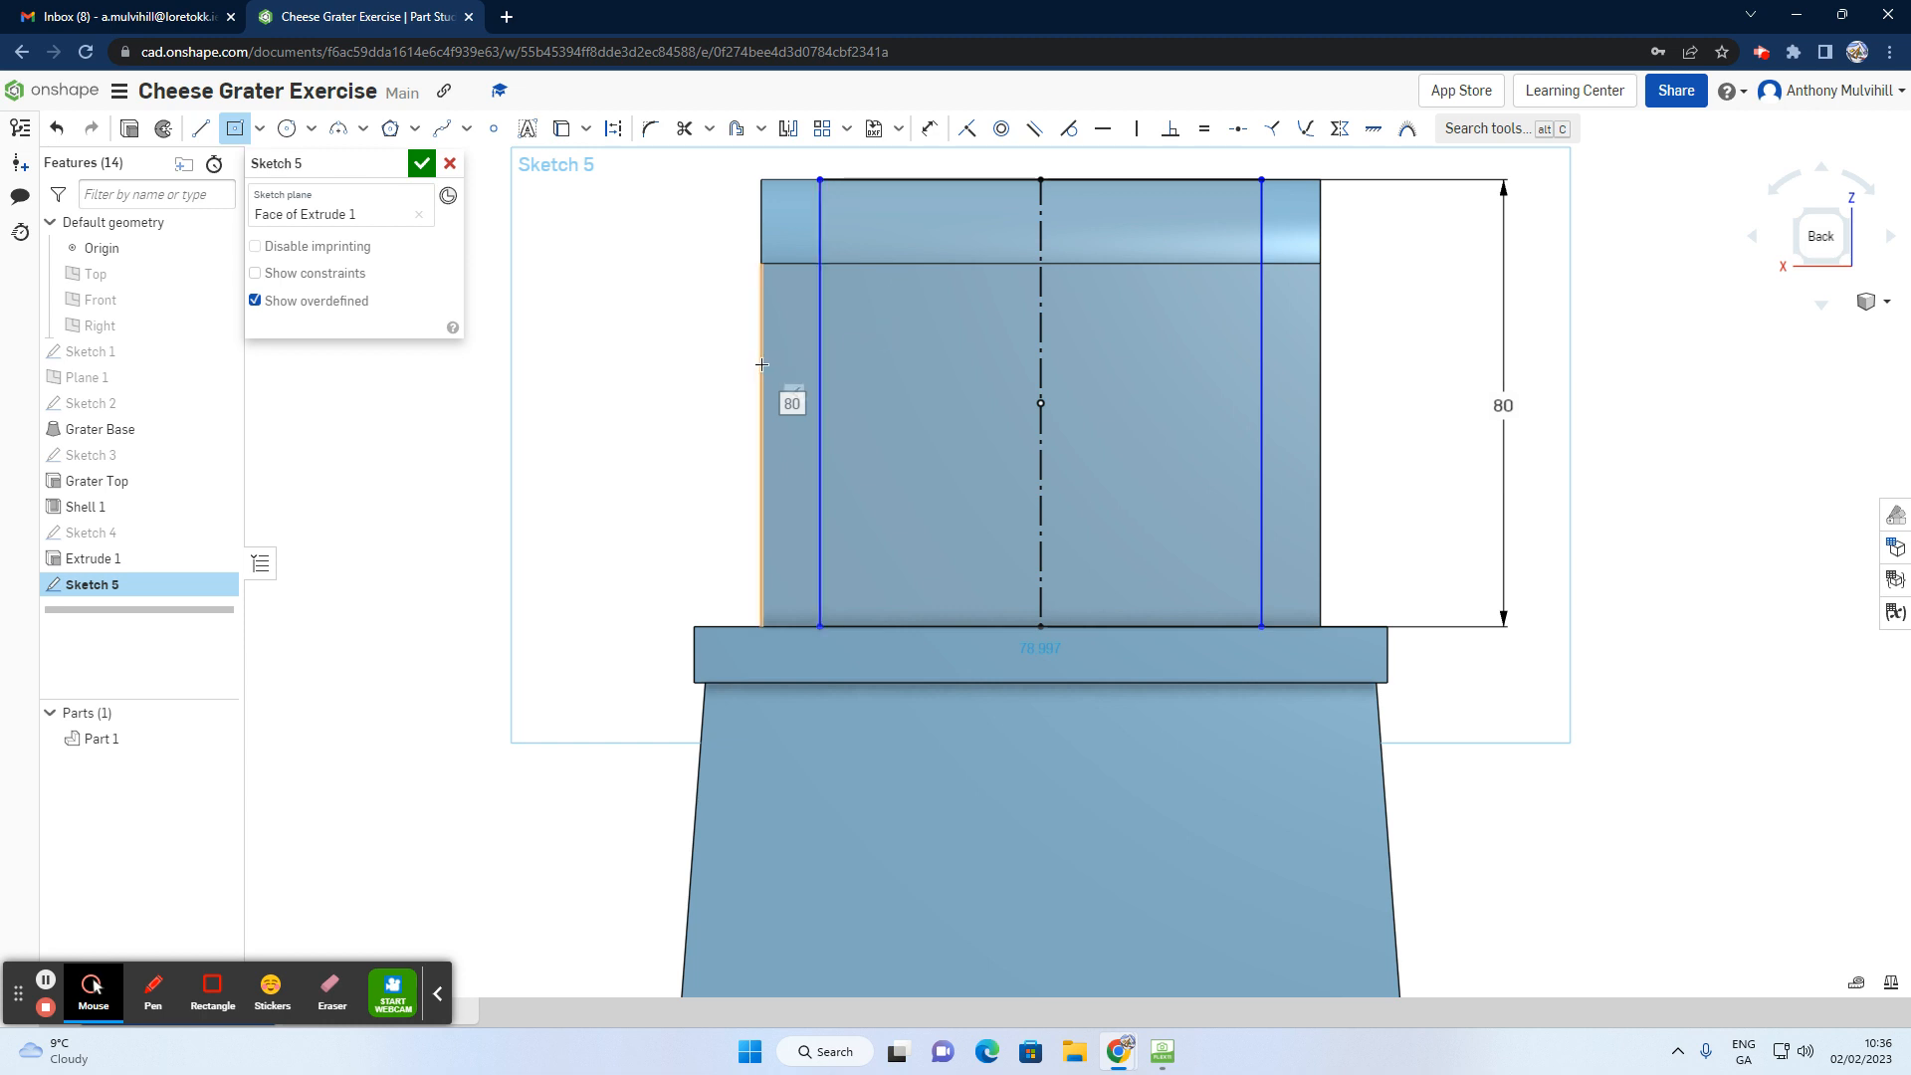
Step: Dimension the gap between the rectangle's vertical side and the adjacent side edge of the handle block as 10 mm
{"action": "left_click", "coordinate": [929, 129]}
{"action": "left_click", "coordinate": [818, 328]}
{"action": "left_click", "coordinate": [762, 329]}
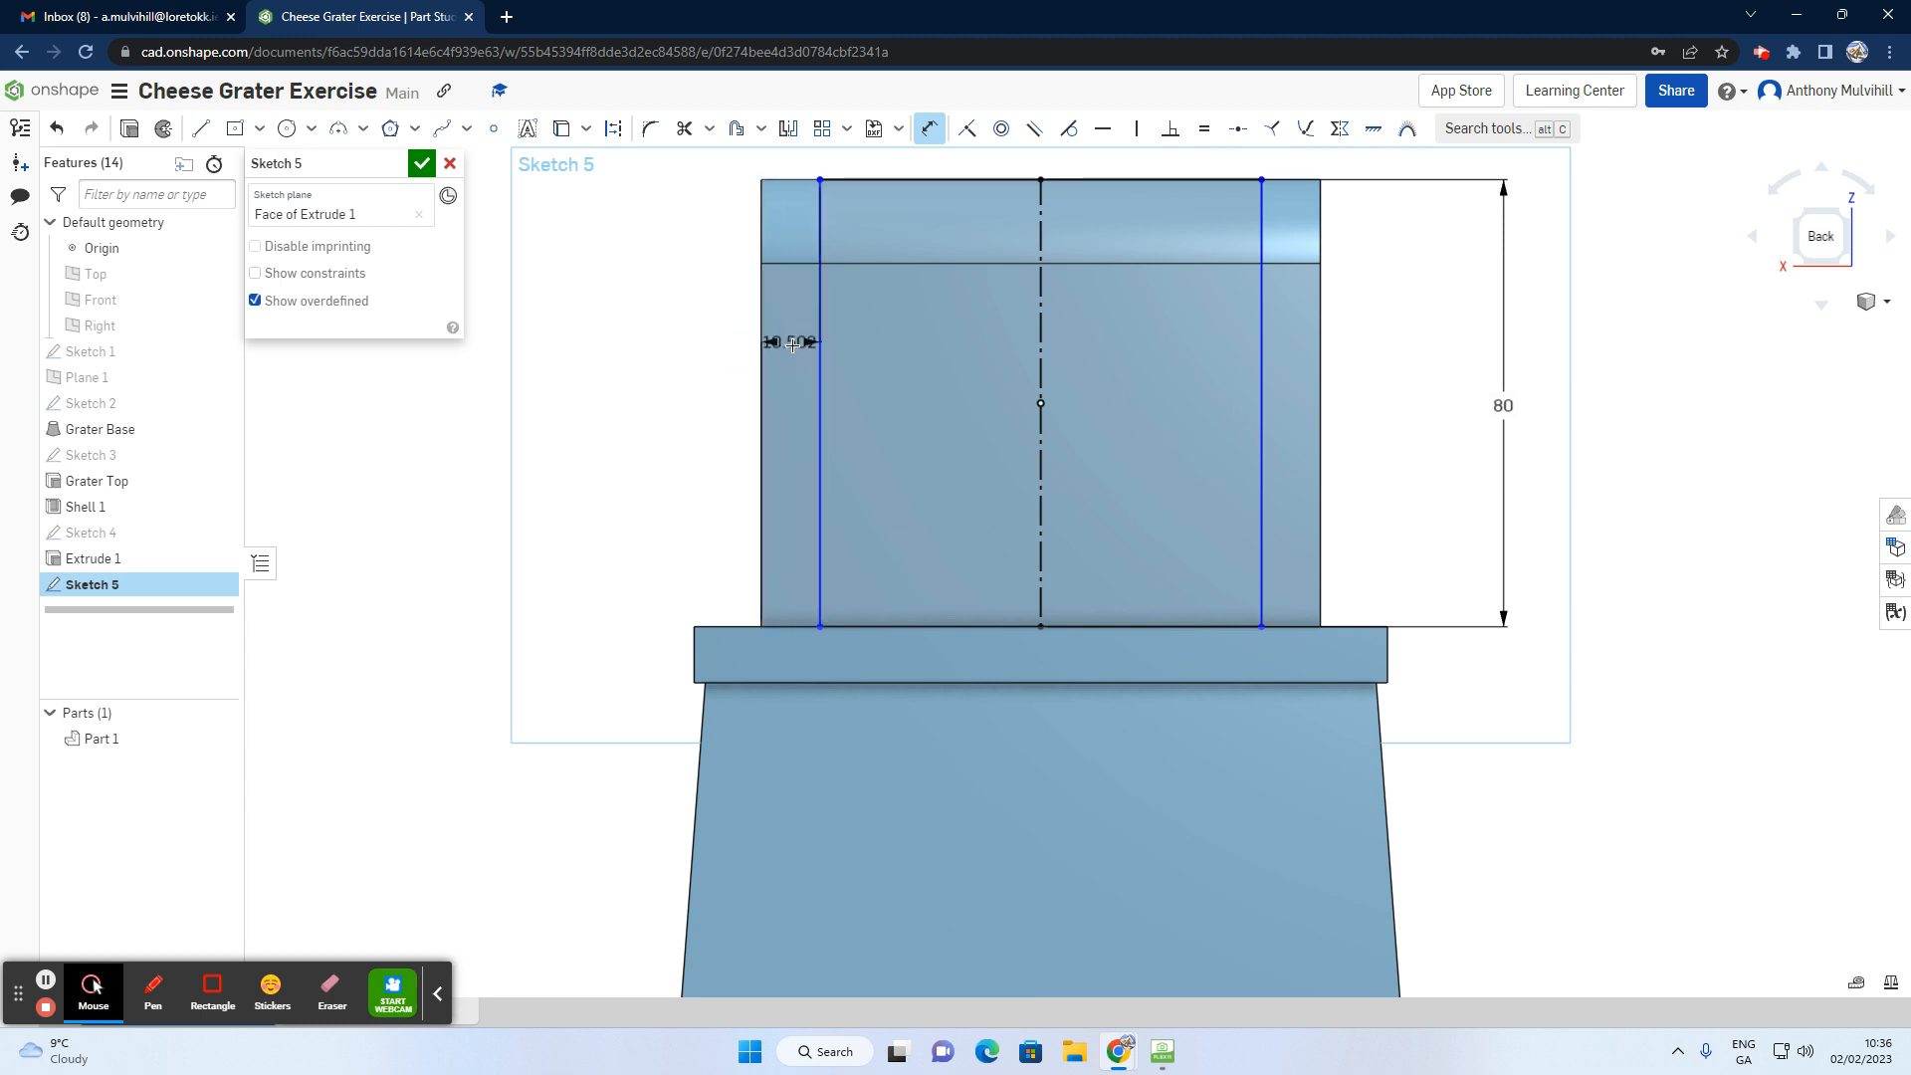
{"action": "left_click", "coordinate": [705, 346]}
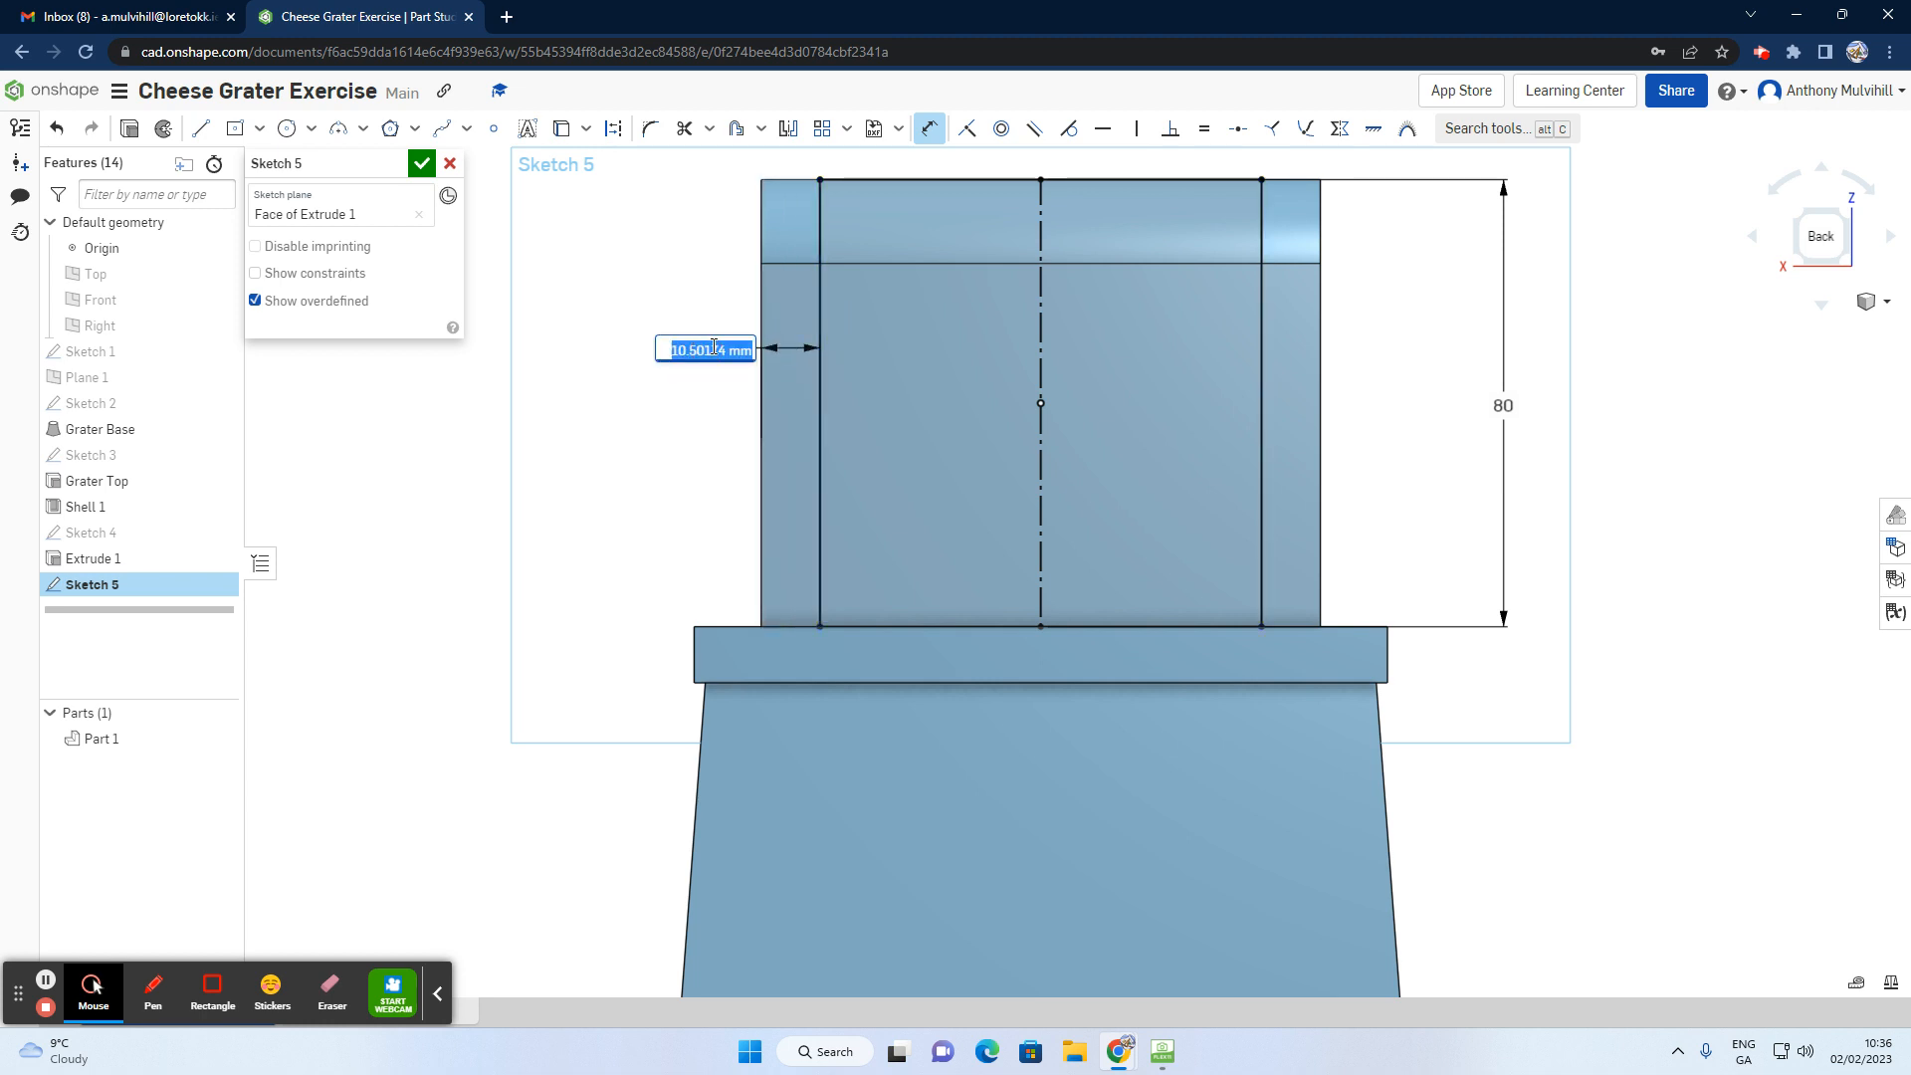
{"action": "type", "text": "10"}
{"action": "key", "text": "Return"}
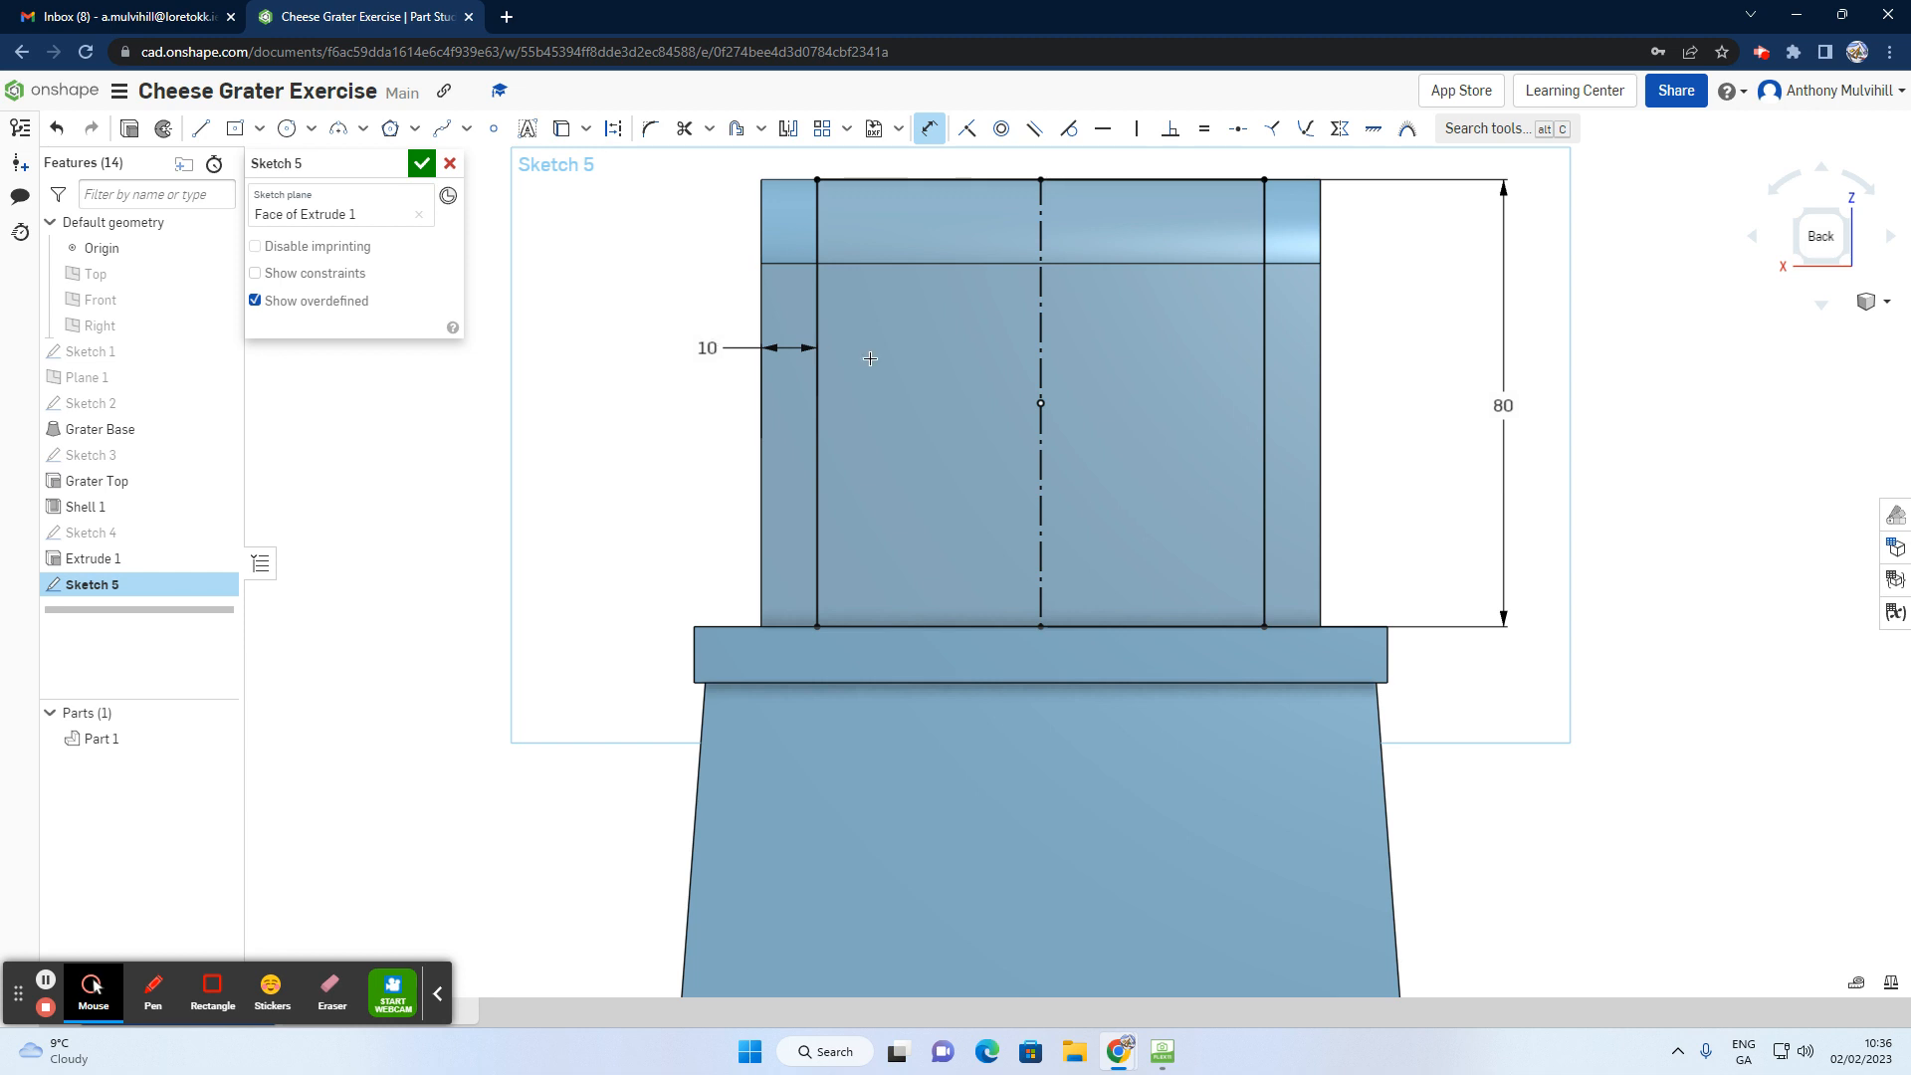
Step: Set up a Remove extrude of the rectangle through the handle block with the end type Through all
{"action": "scroll", "coordinate": [1186, 503], "scroll_direction": "down", "scroll_amount": 5}
{"action": "mouse_move", "coordinate": [1186, 503]}
{"action": "right_mouse_down"}
{"action": "mouse_move", "coordinate": [1117, 461]}
{"action": "mouse_move", "coordinate": [1245, 482]}
{"action": "mouse_move", "coordinate": [1175, 469]}
{"action": "right_mouse_up"}
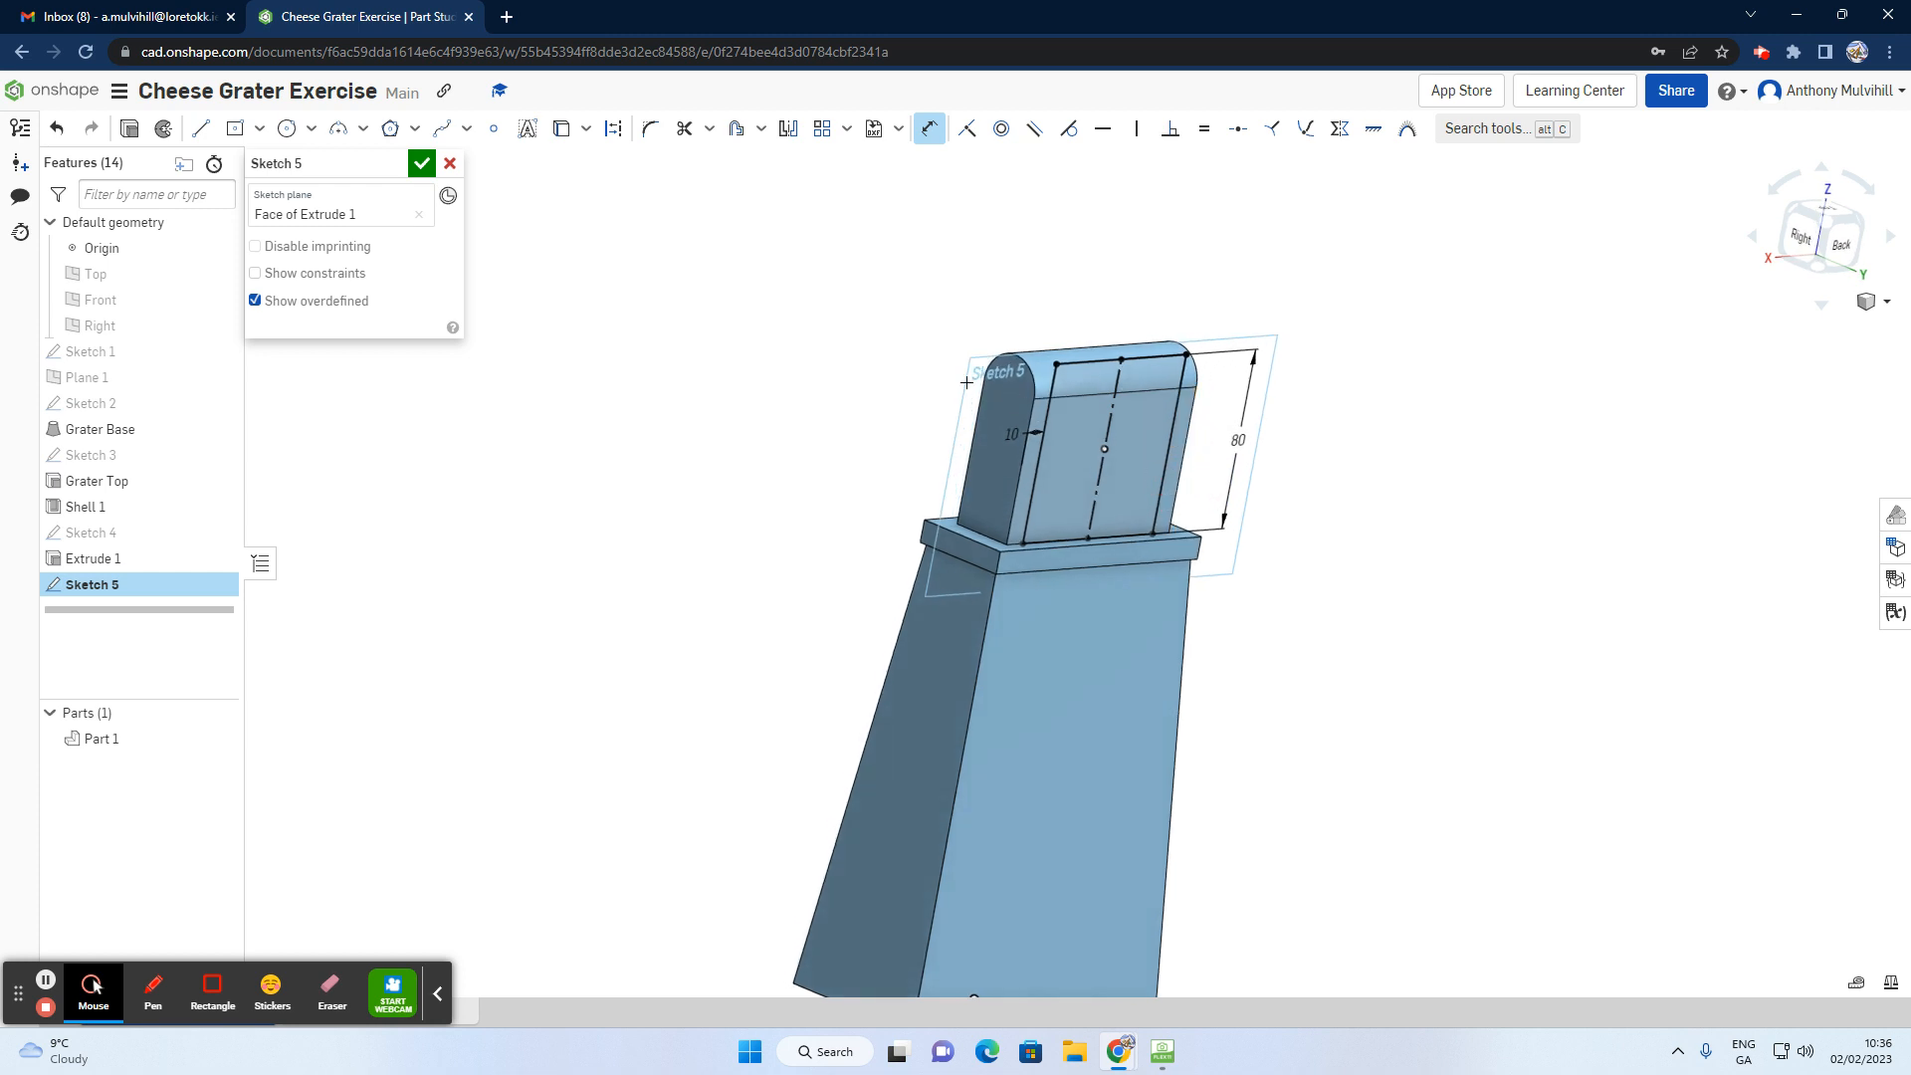
{"action": "left_click", "coordinate": [128, 128]}
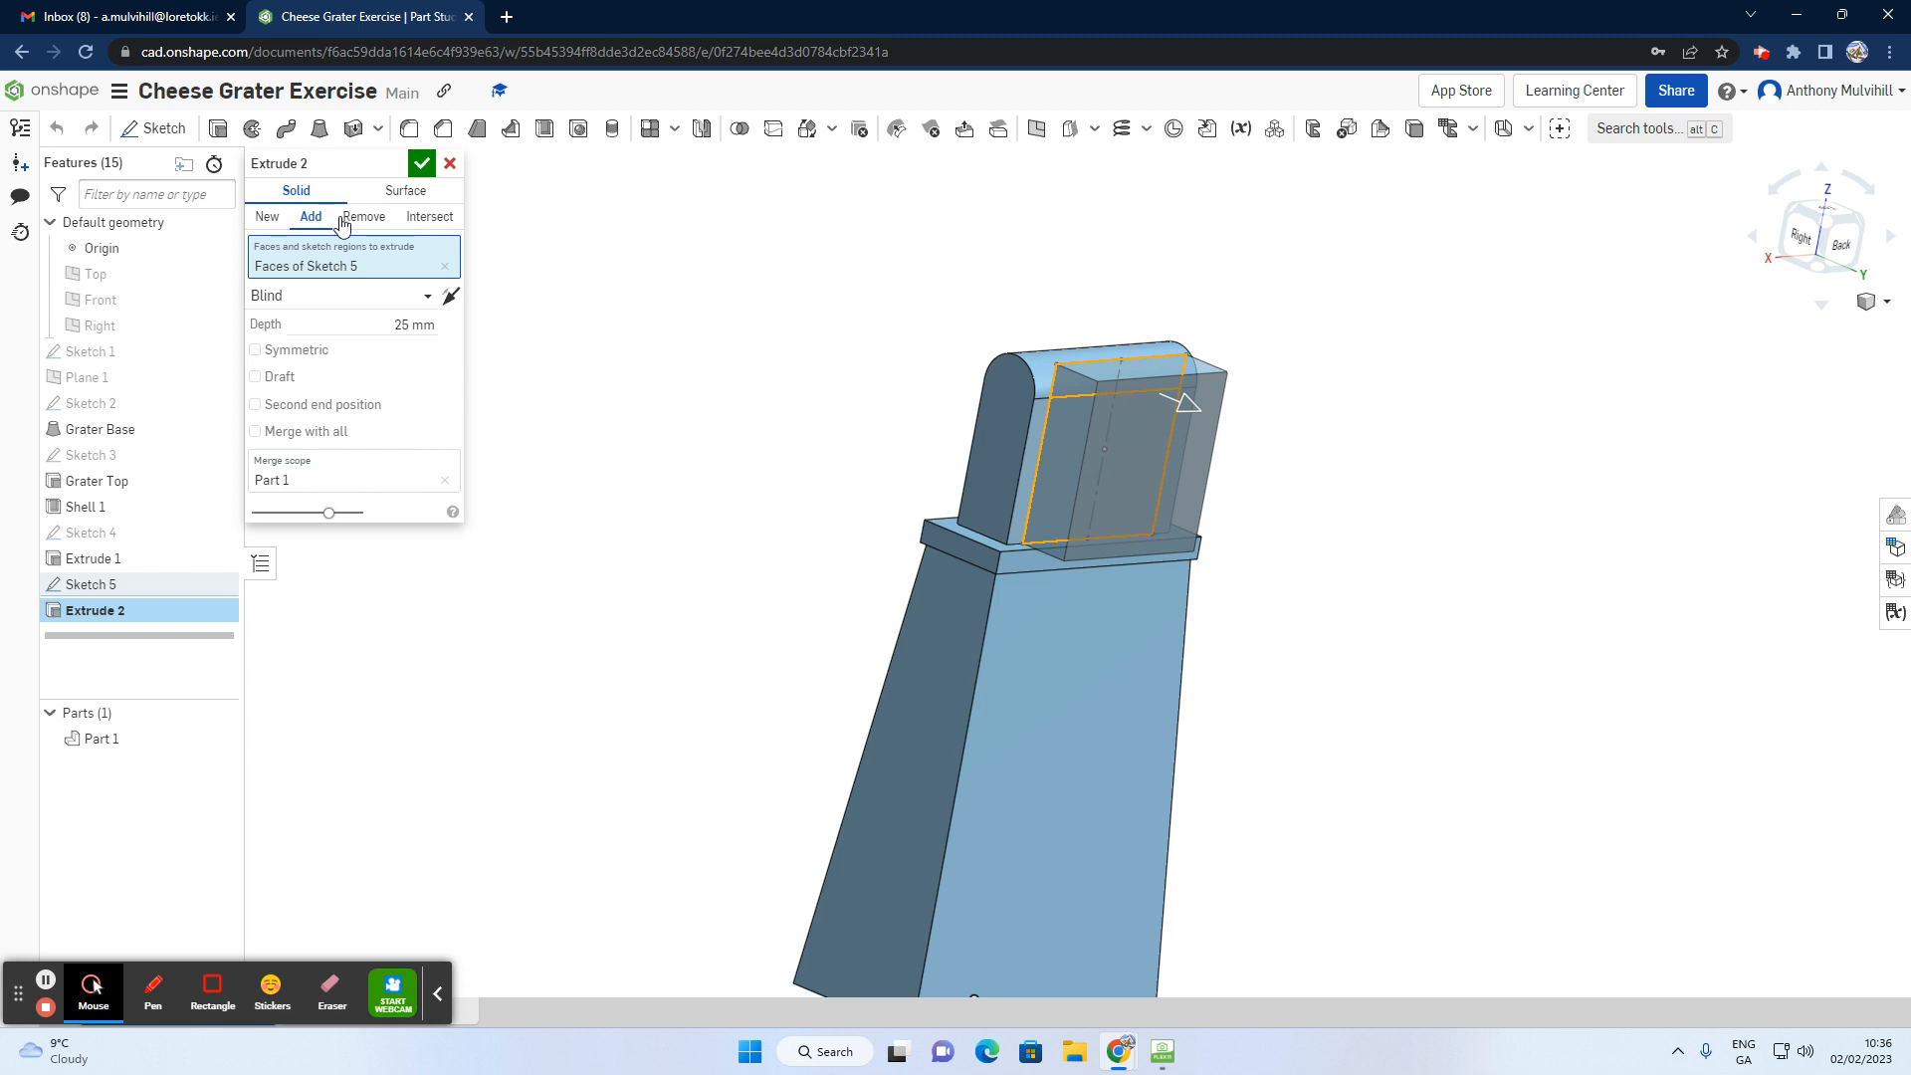
{"action": "left_click", "coordinate": [374, 218]}
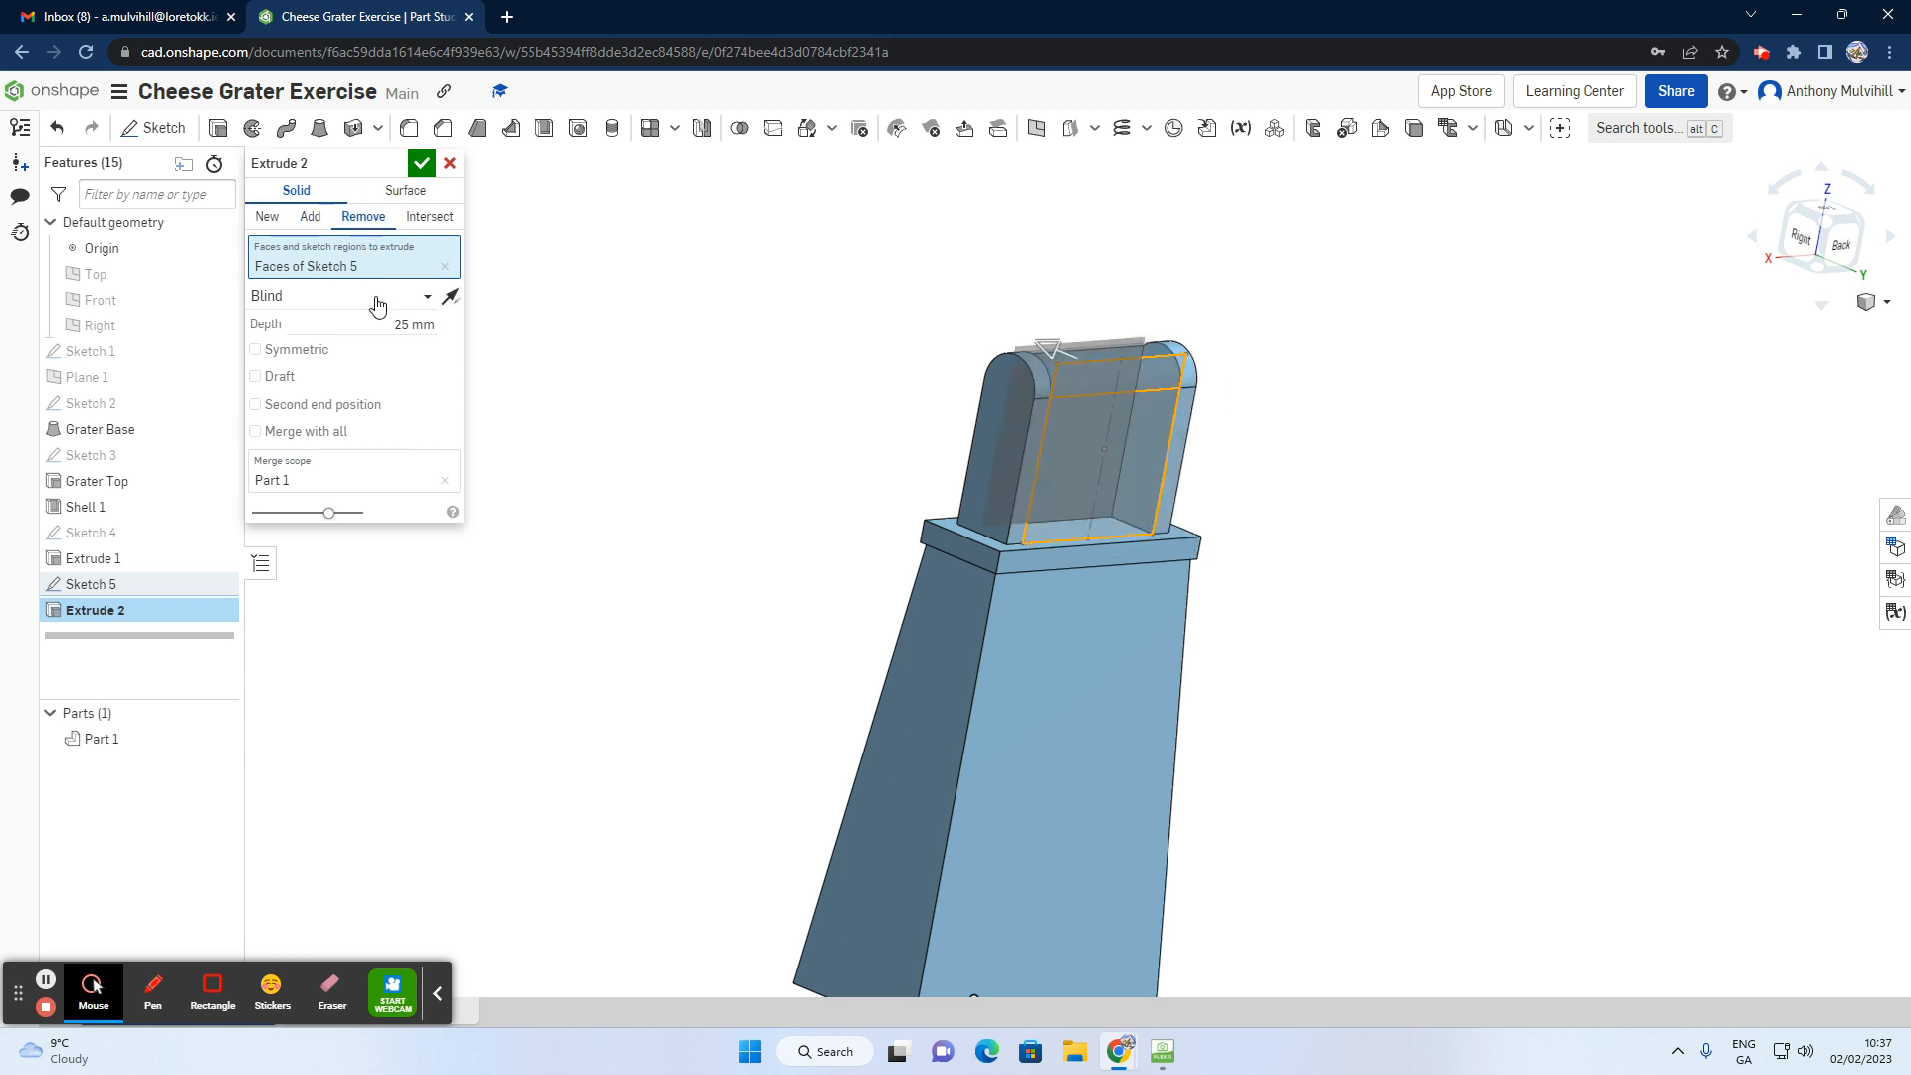
{"action": "left_click", "coordinate": [413, 298]}
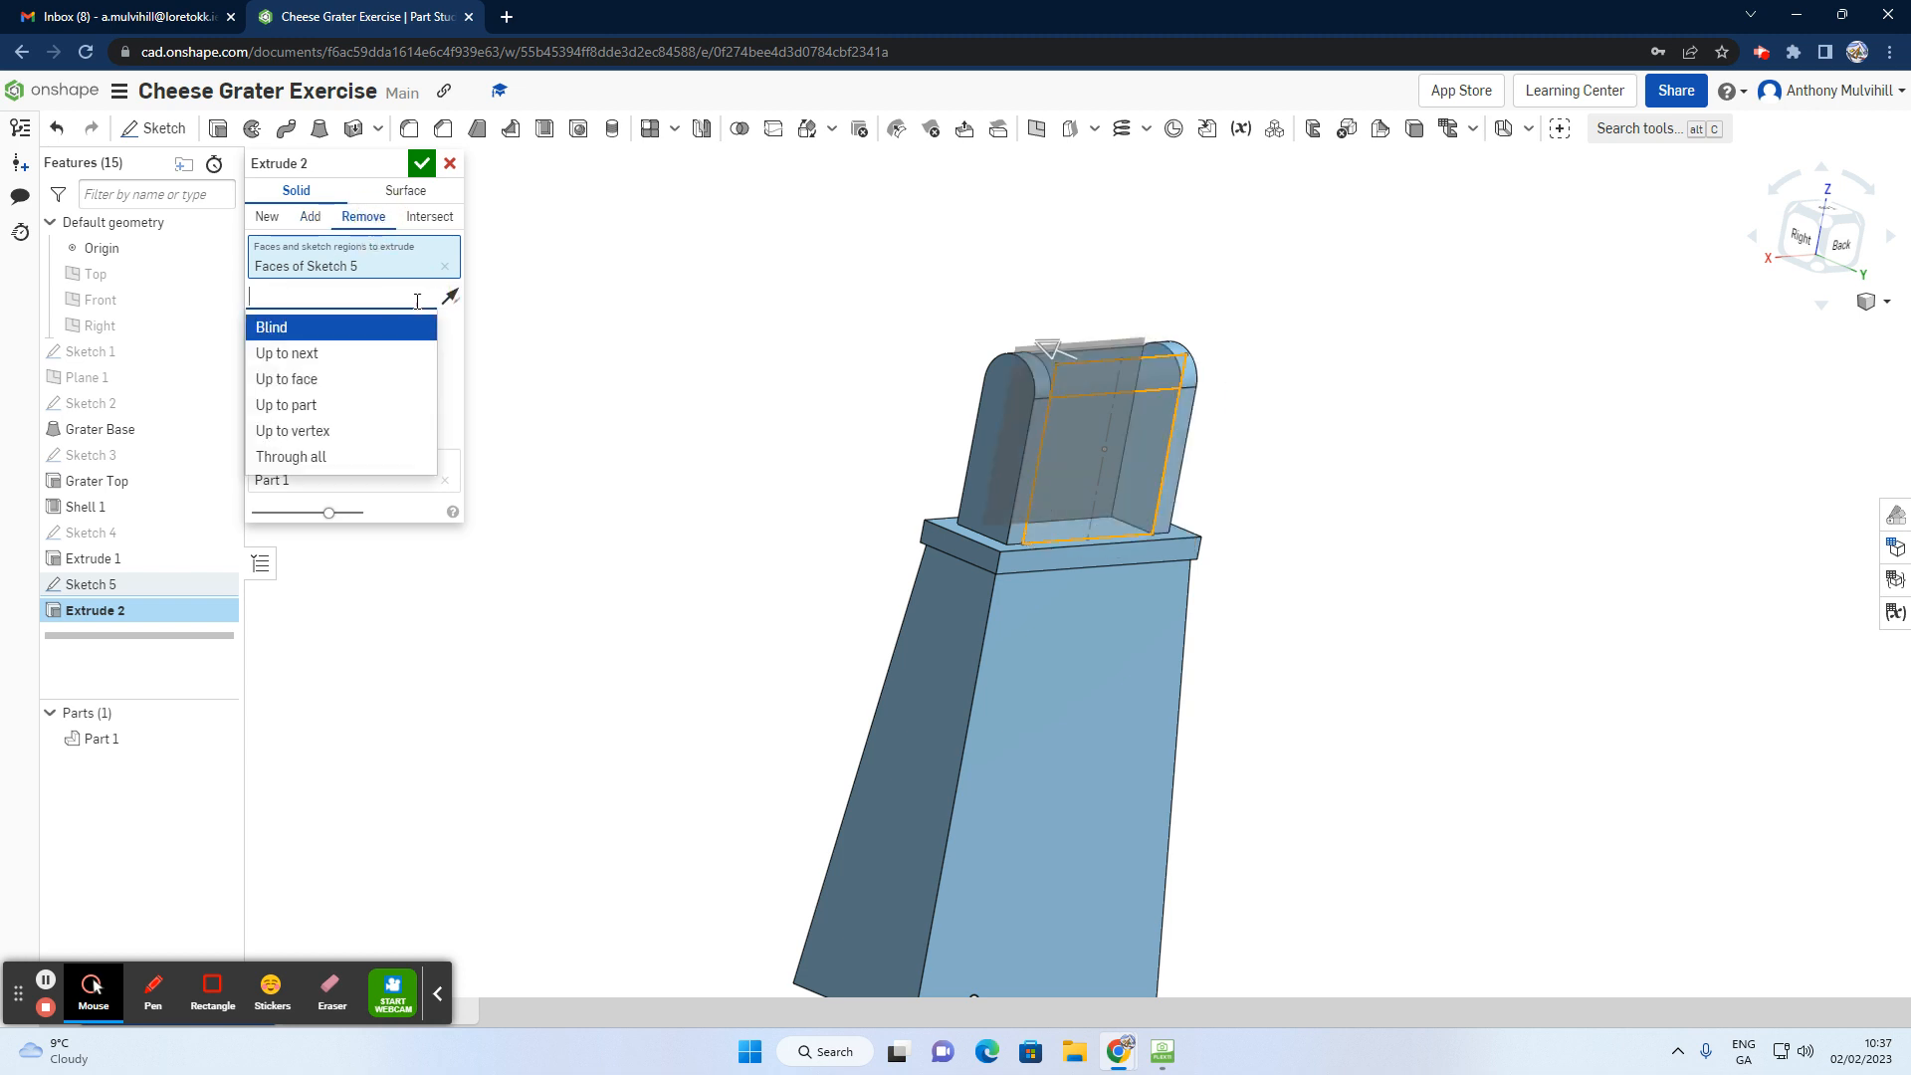
{"action": "left_click", "coordinate": [338, 457]}
{"action": "right_click_drag", "start_coordinate": [716, 328], "coordinate": [766, 371]}
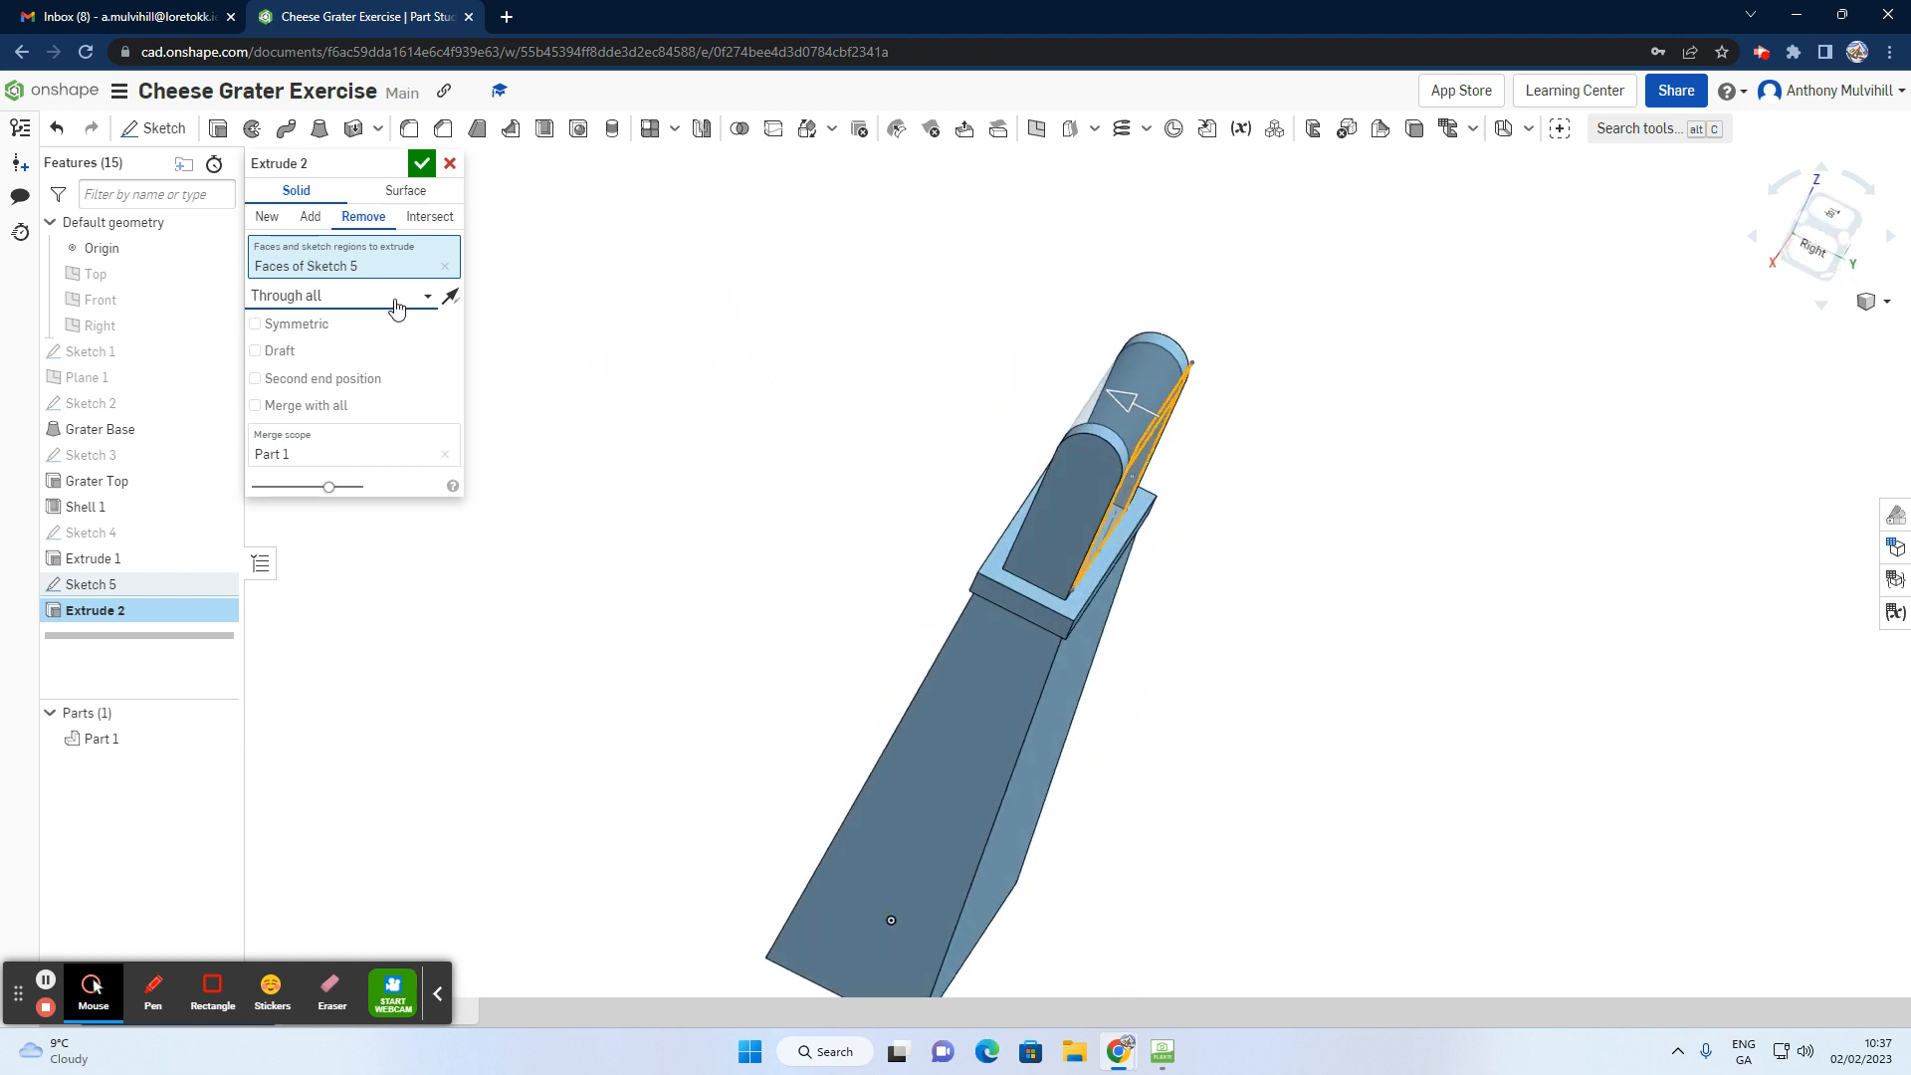
{"action": "left_click", "coordinate": [397, 299]}
{"action": "left_click", "coordinate": [437, 296]}
{"action": "left_click", "coordinate": [428, 294]}
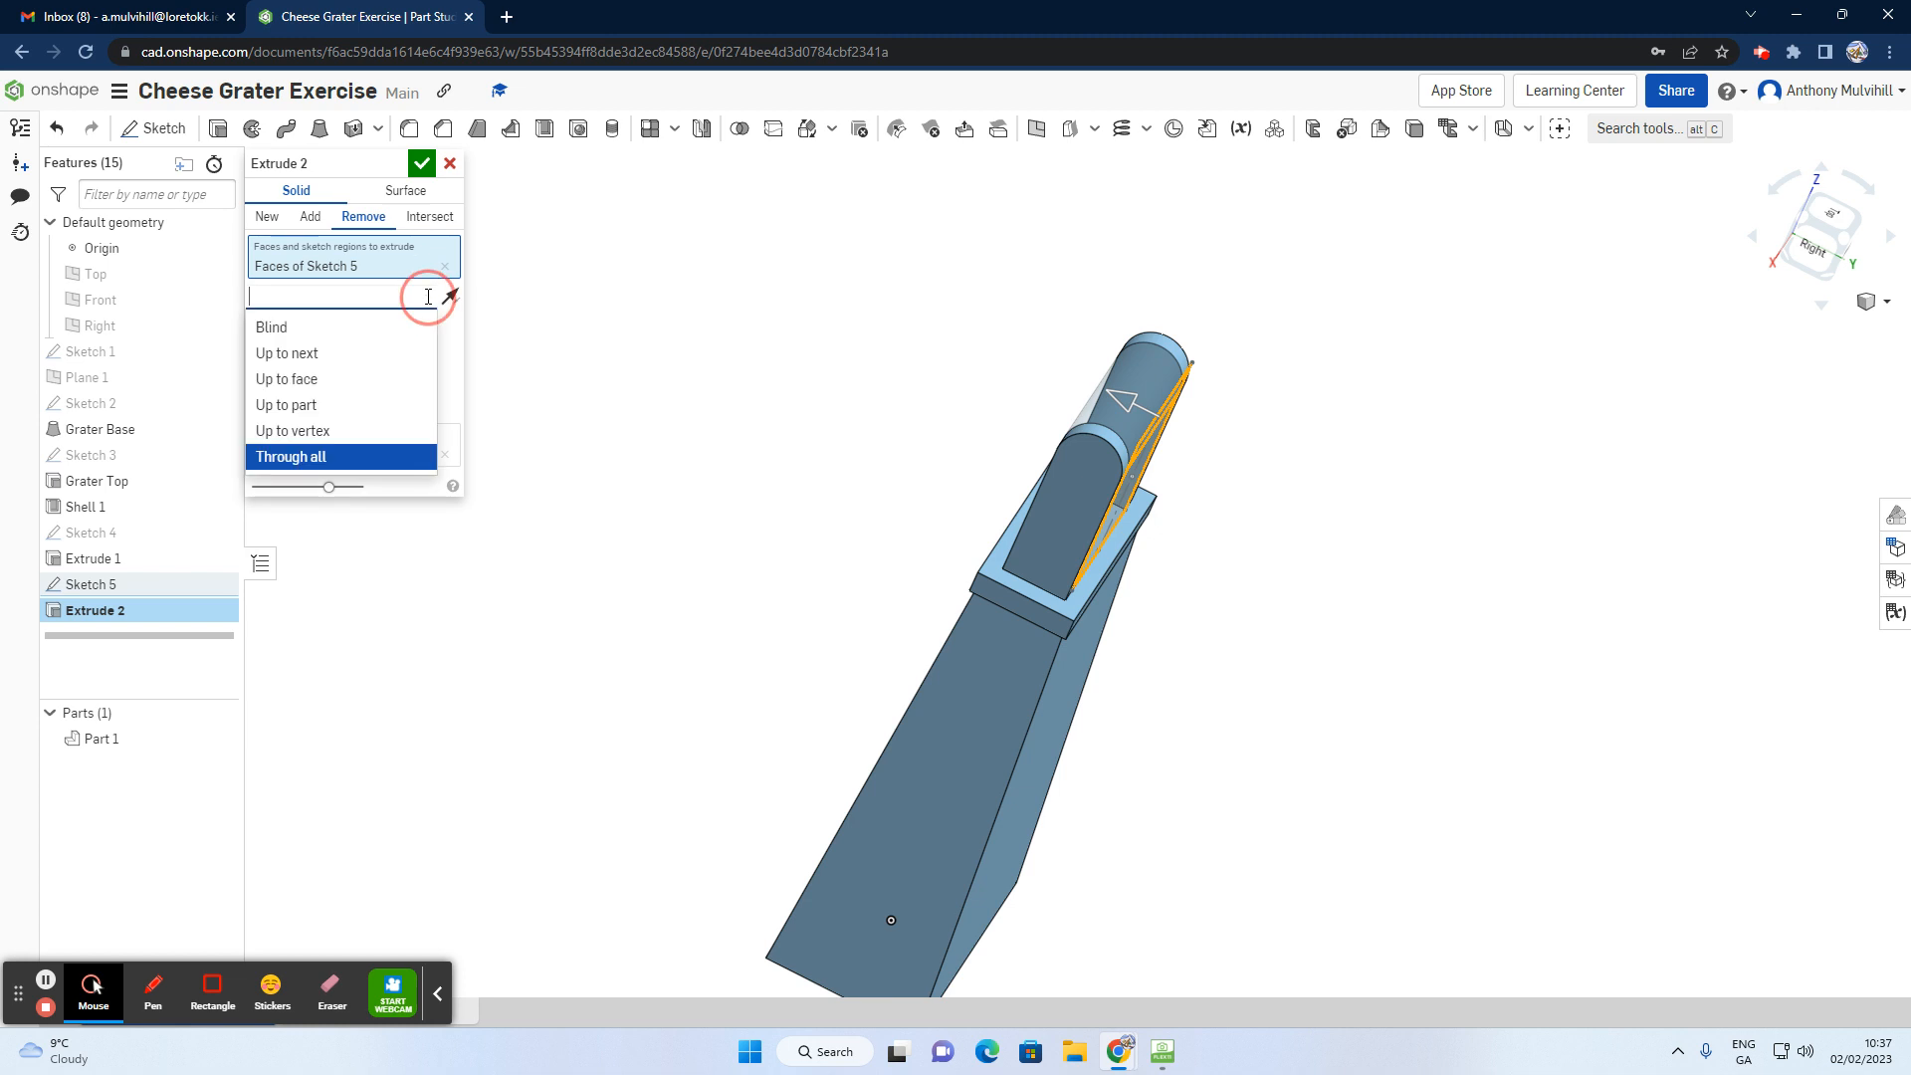
{"action": "left_click", "coordinate": [315, 336]}
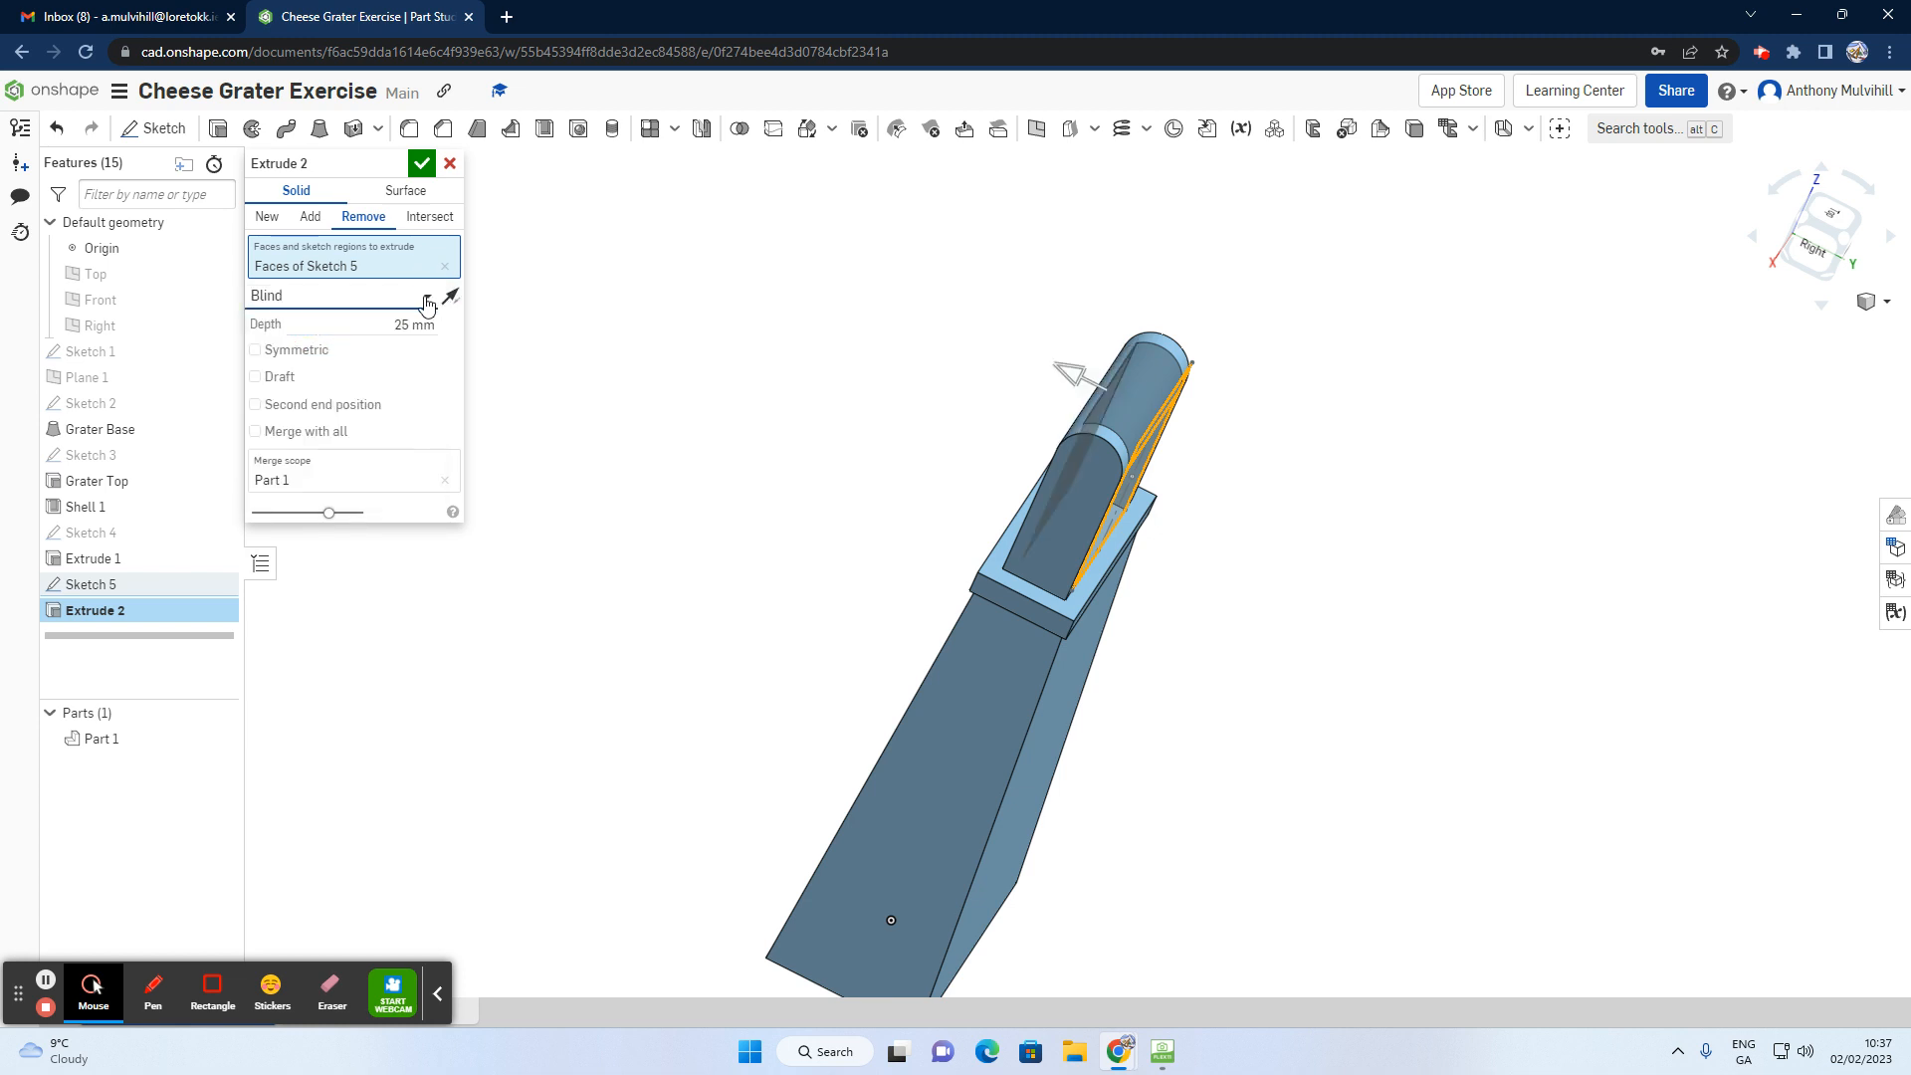
Step: Set the handle cut's end type to Through all and accept the extrude
{"action": "left_click", "coordinate": [438, 295]}
{"action": "left_click", "coordinate": [355, 455]}
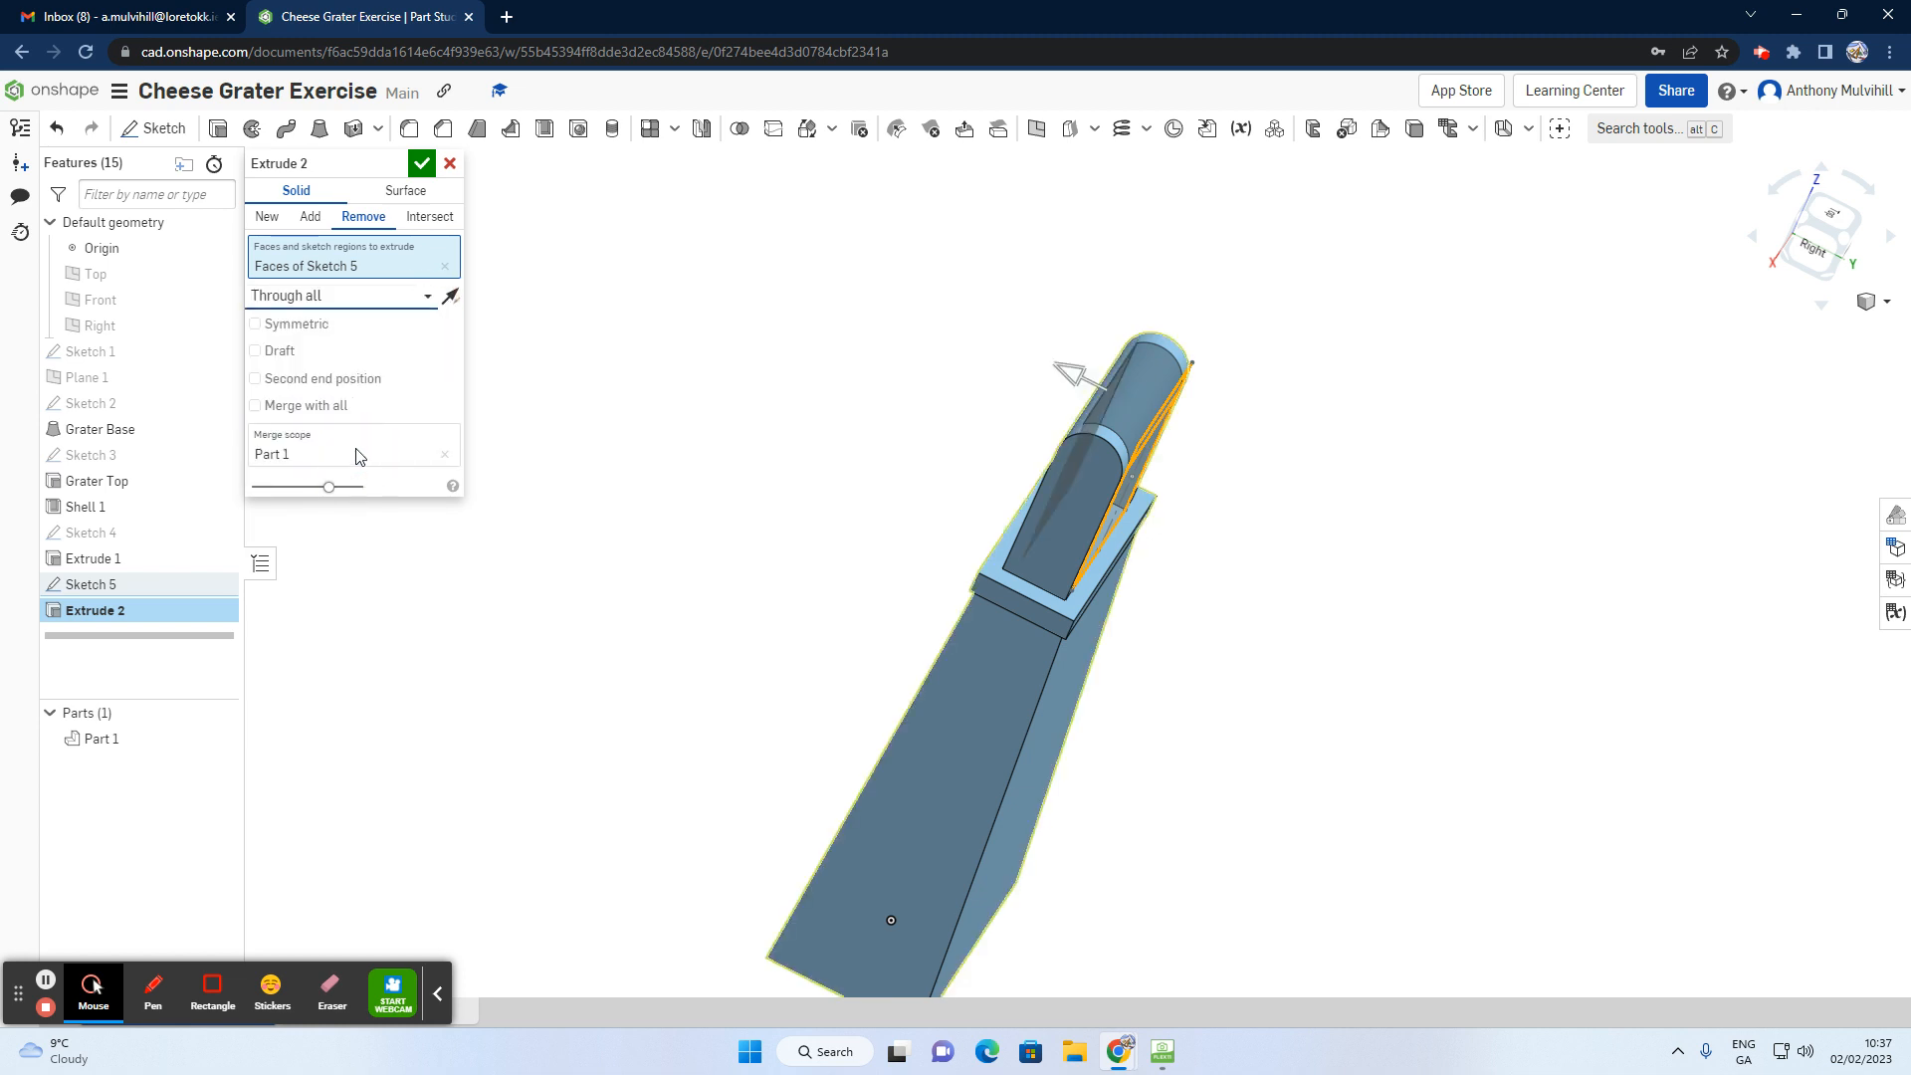
{"action": "right_click_drag", "start_coordinate": [815, 343], "coordinate": [789, 320]}
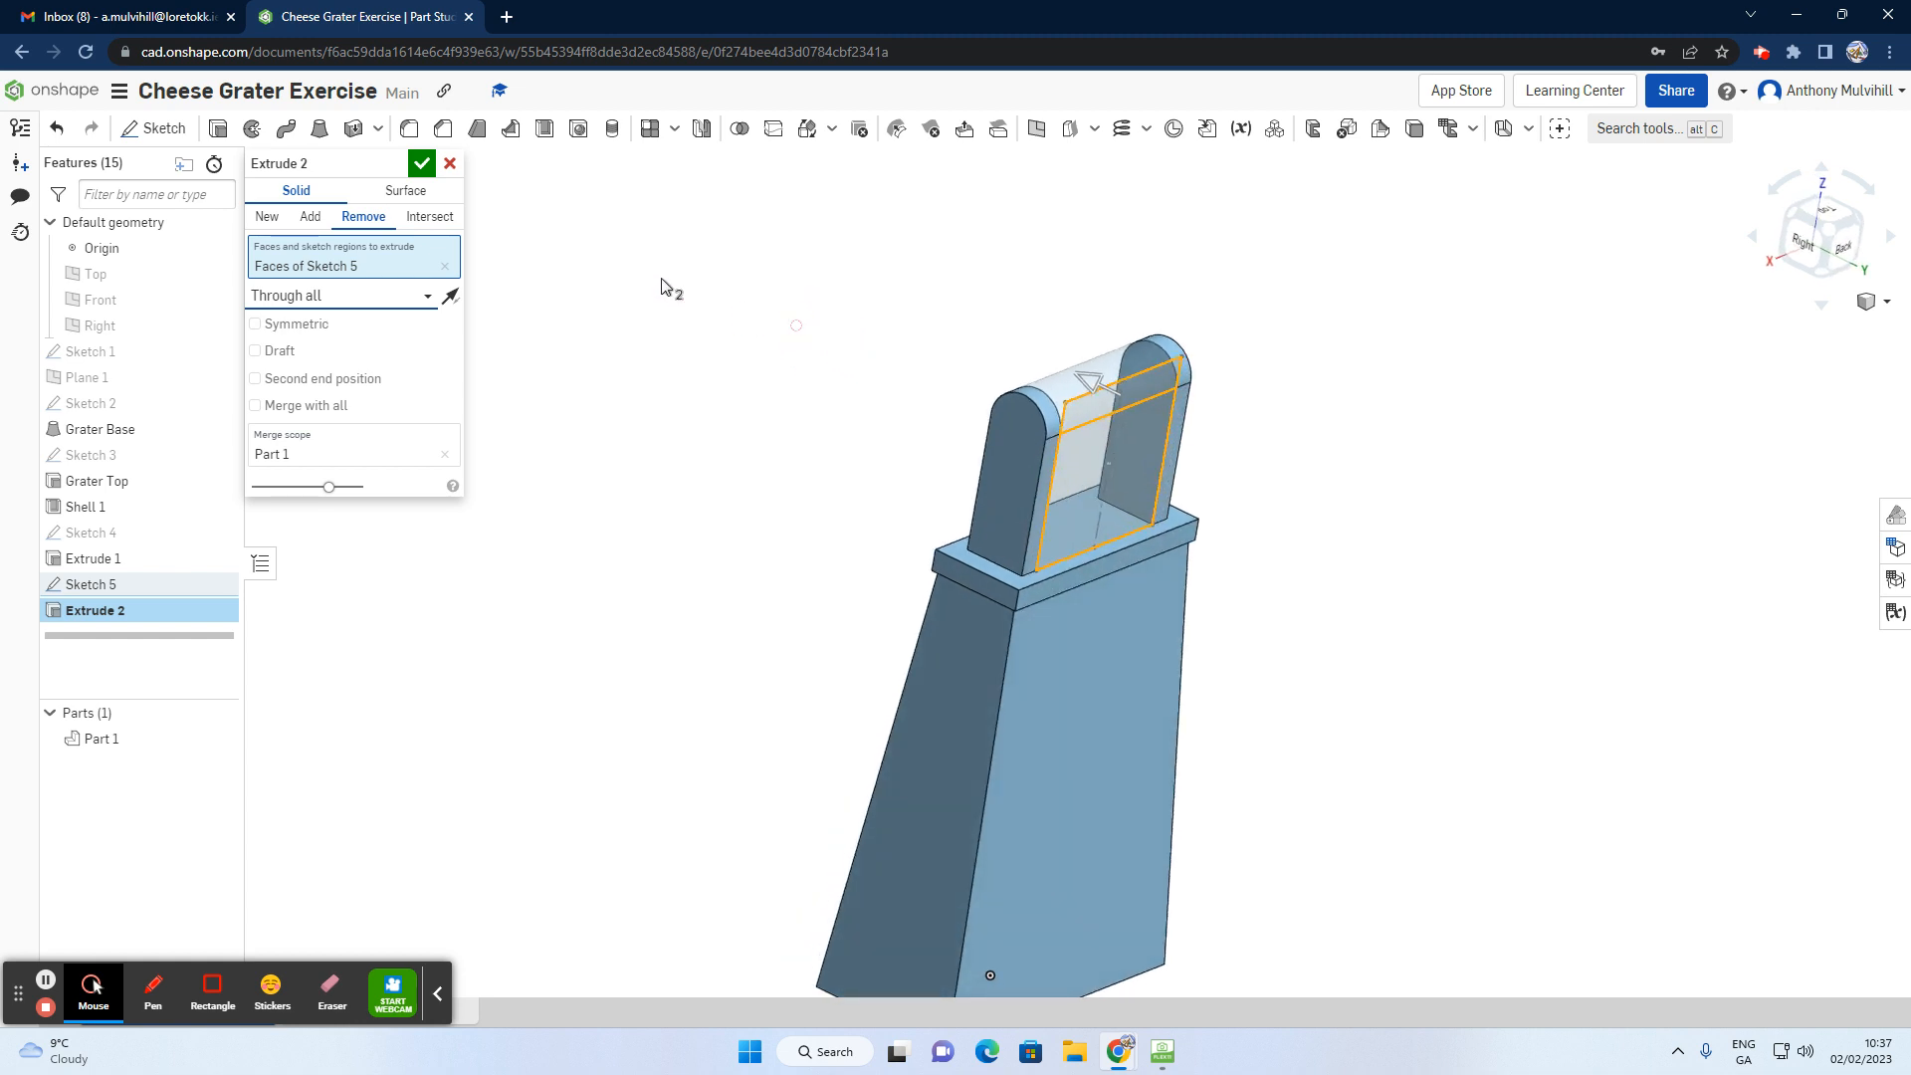
{"action": "left_click", "coordinate": [422, 165]}
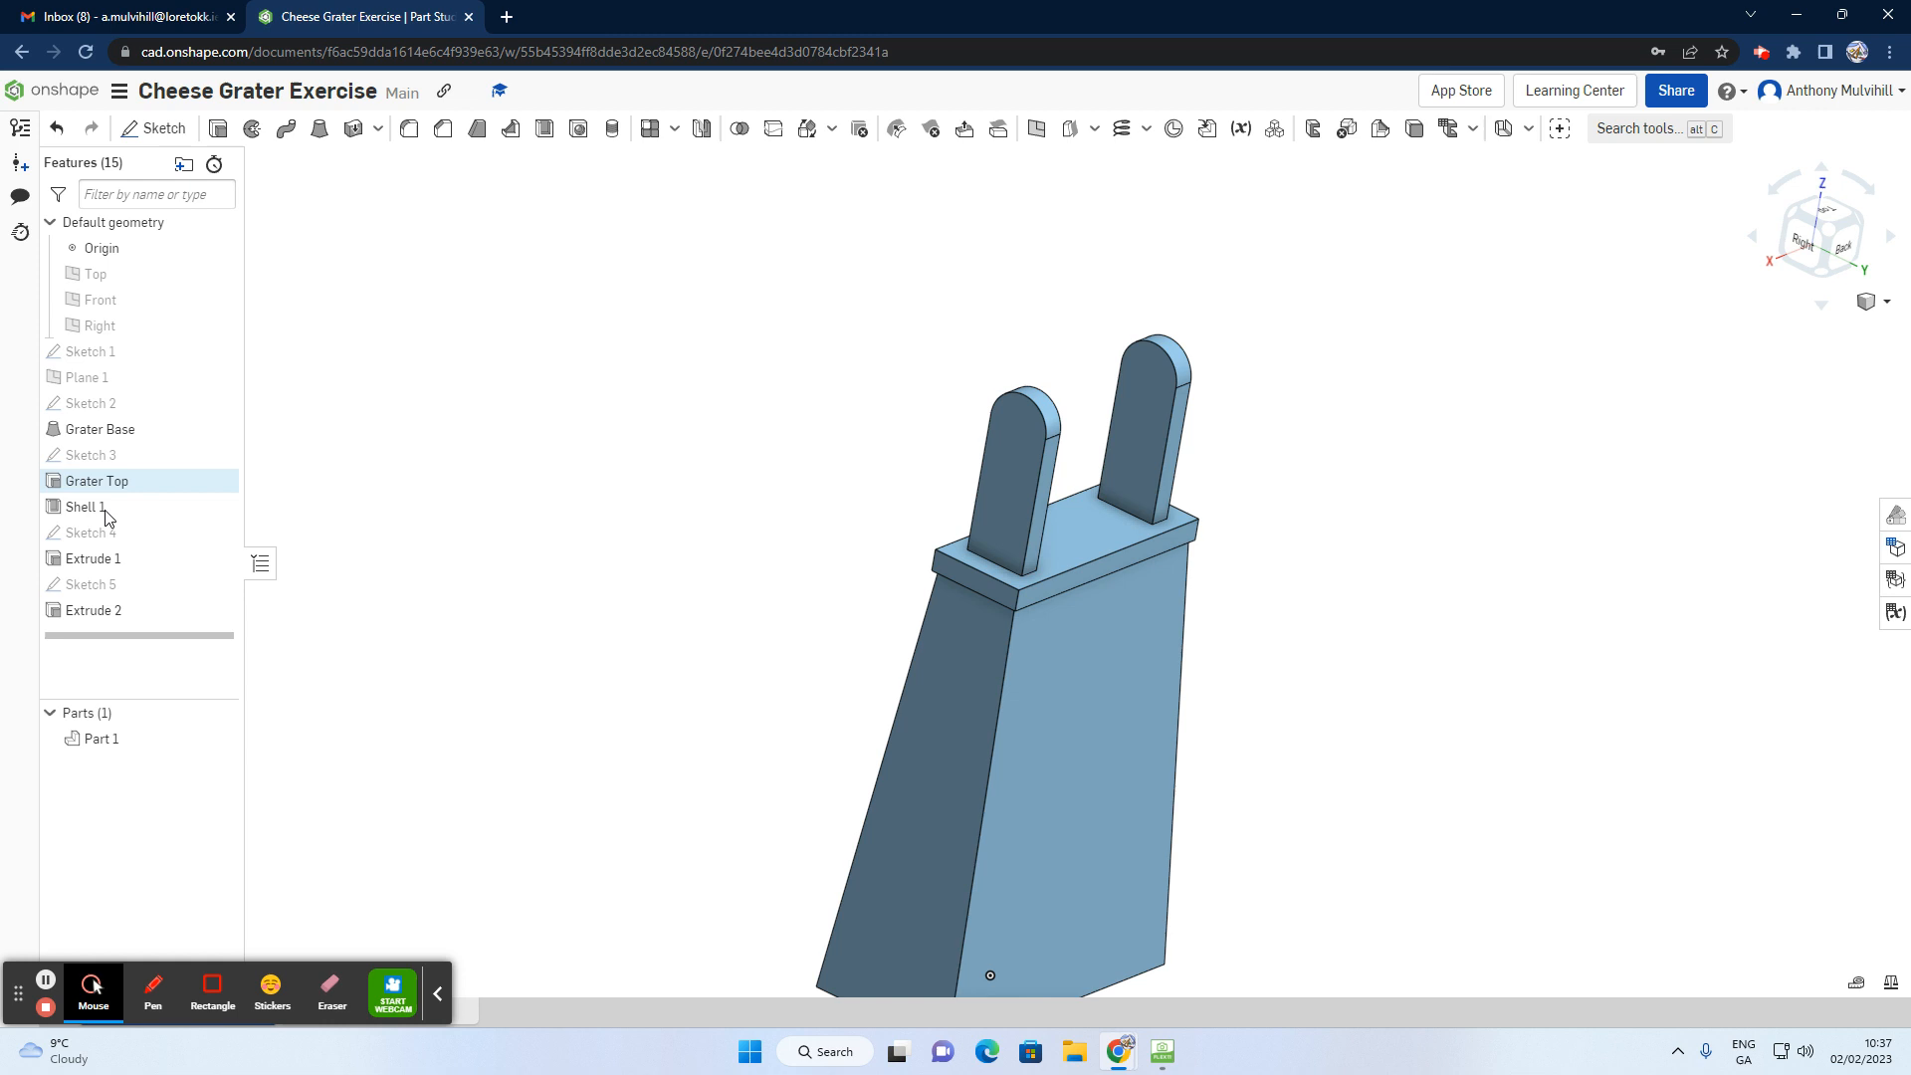
Step: Rename the extrude that forms the handle block as Handle Mount
{"action": "left_click", "coordinate": [117, 563]}
{"action": "right_click", "coordinate": [112, 563]}
{"action": "left_click", "coordinate": [144, 579]}
{"action": "type", "text": "Handle Mo"}
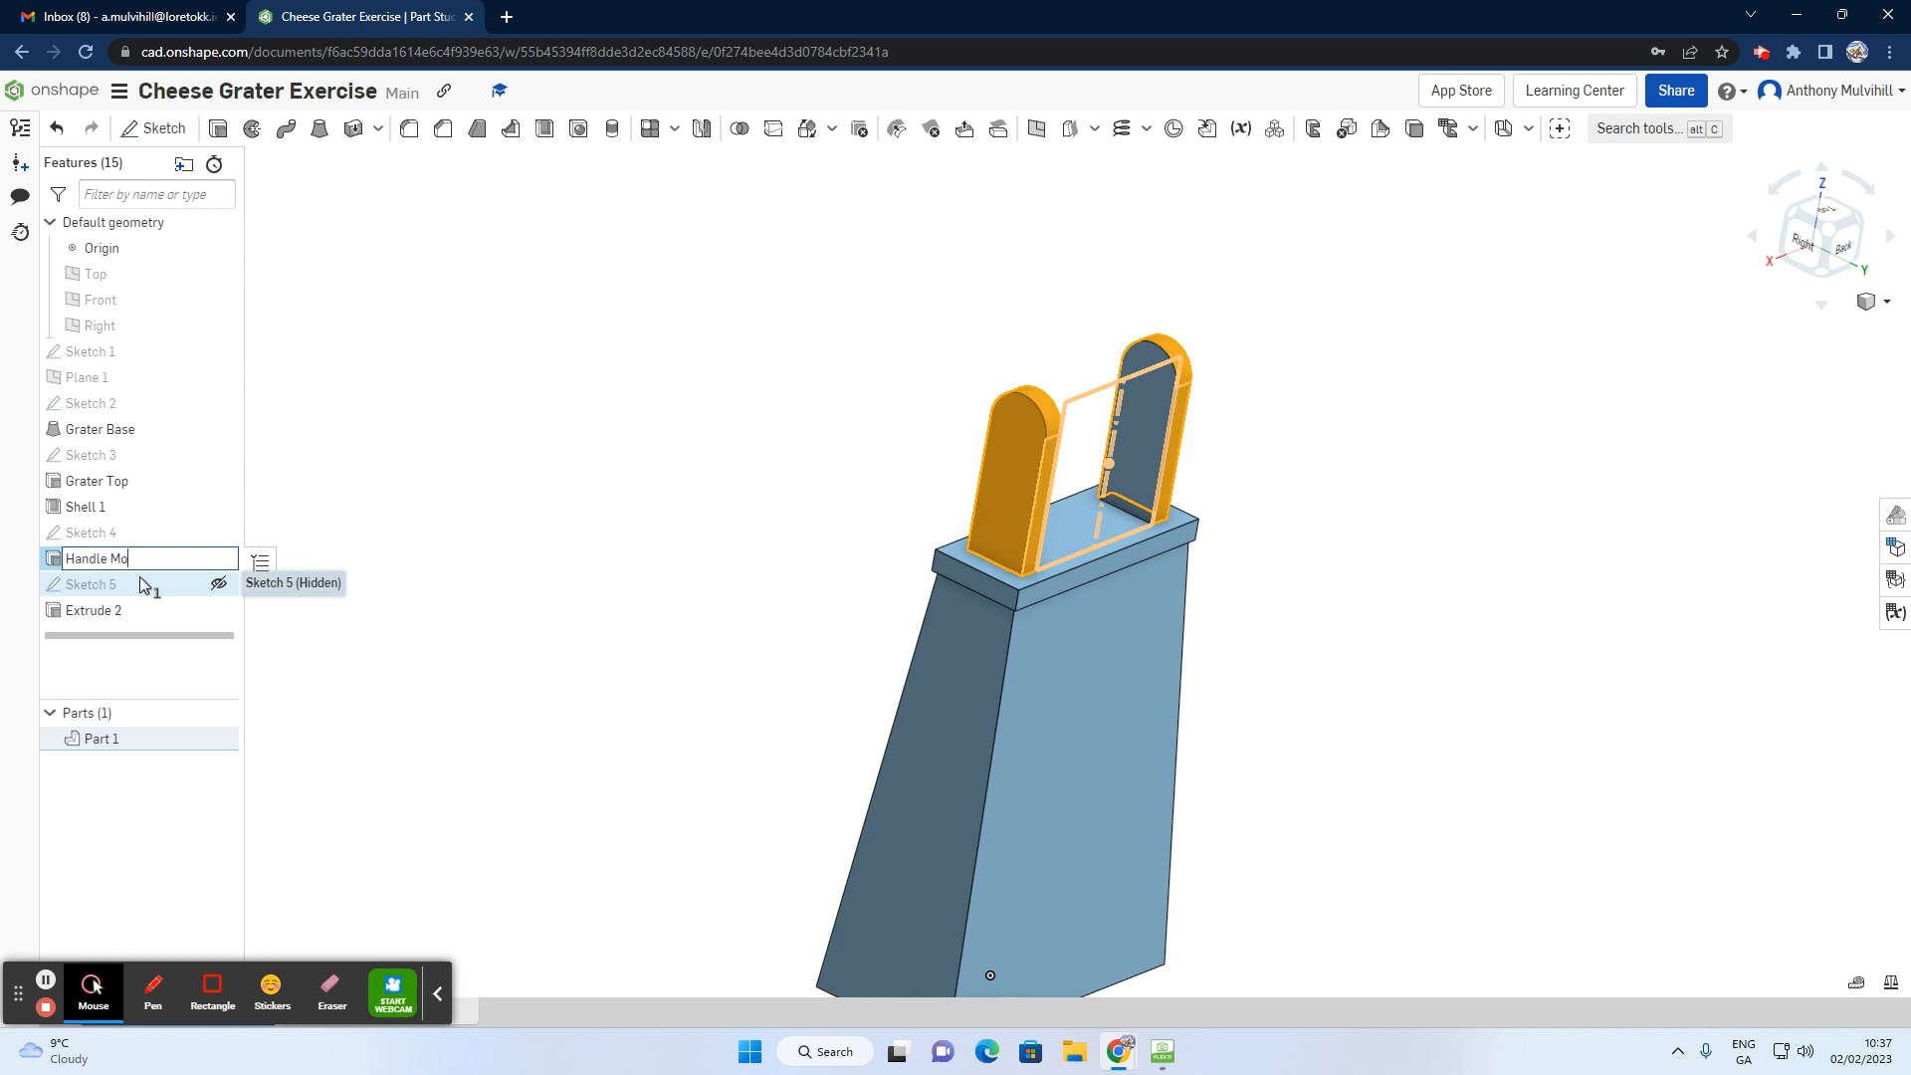
{"action": "type", "text": "unt"}
{"action": "left_click", "coordinate": [312, 486]}
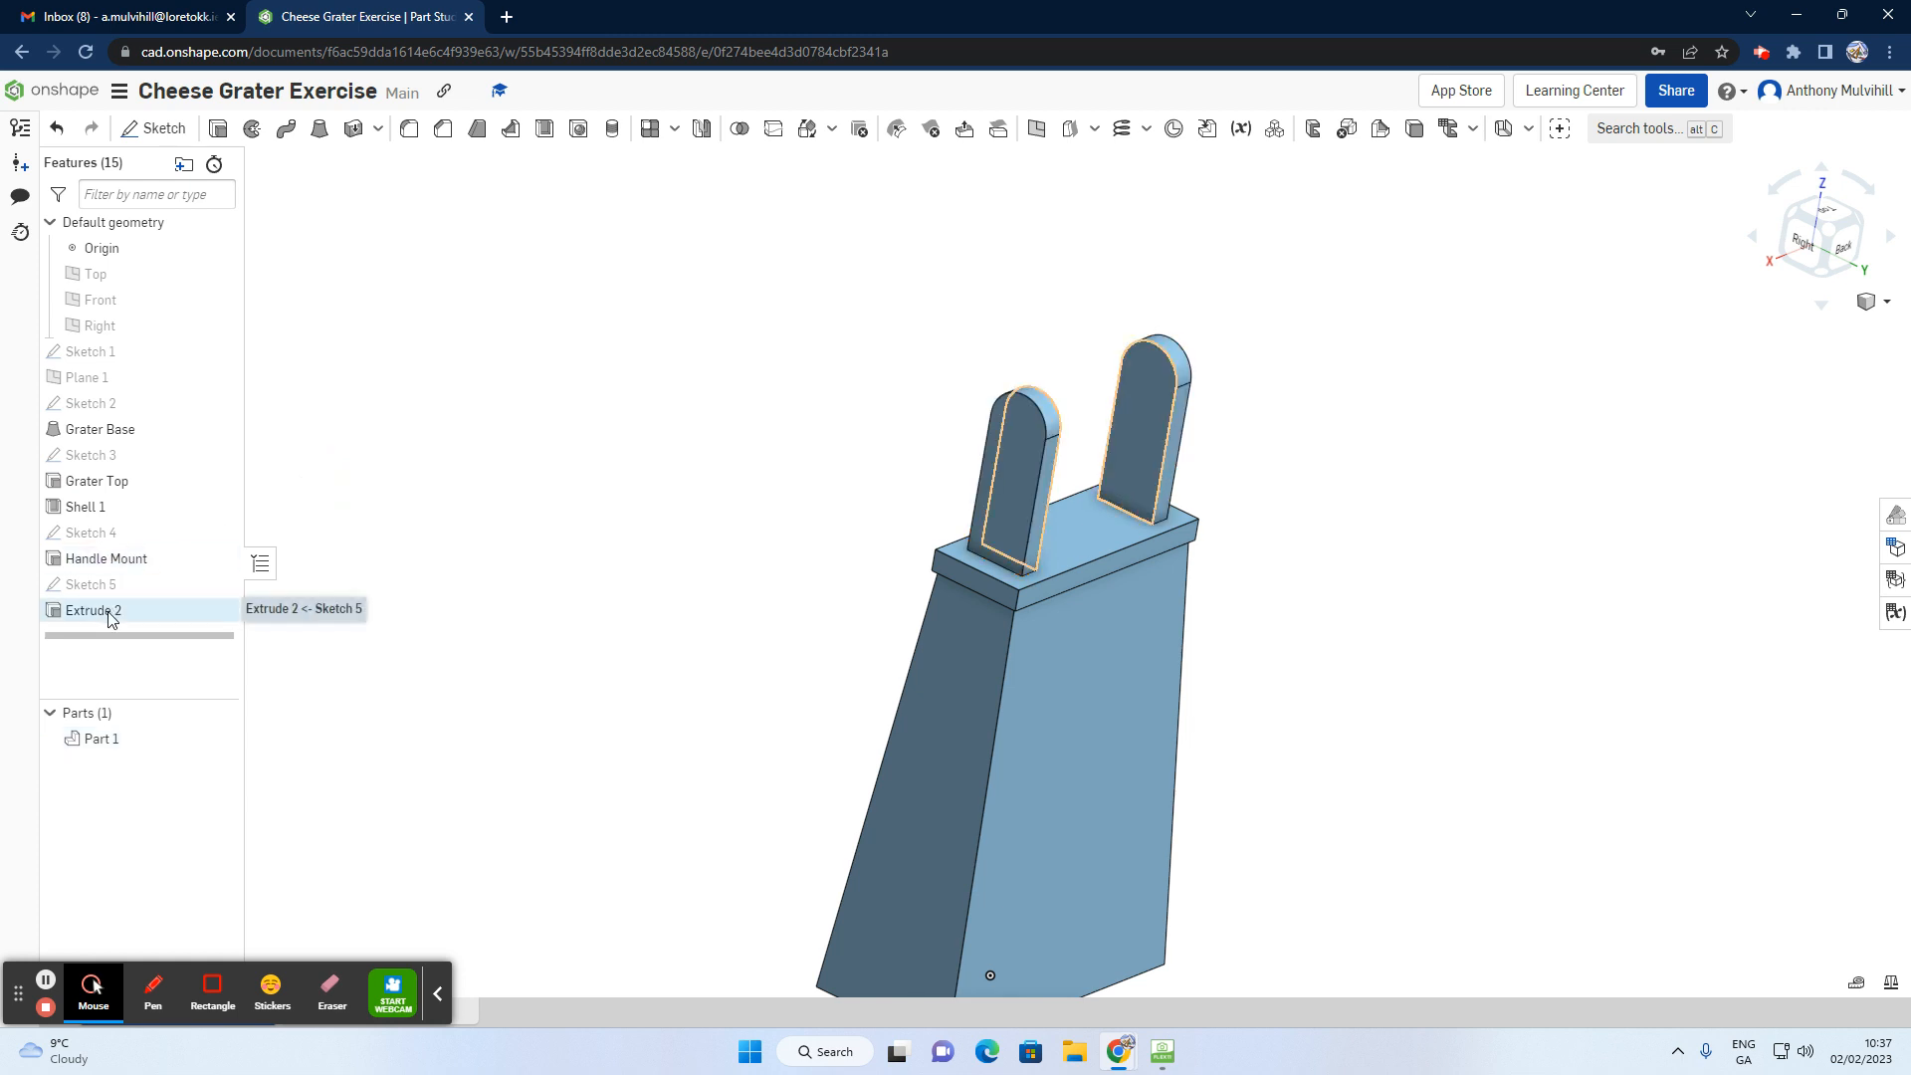
Step: Rename the extrude that cuts the opening as Handle Mount Cut
{"action": "right_click", "coordinate": [112, 618]}
{"action": "left_click", "coordinate": [150, 633]}
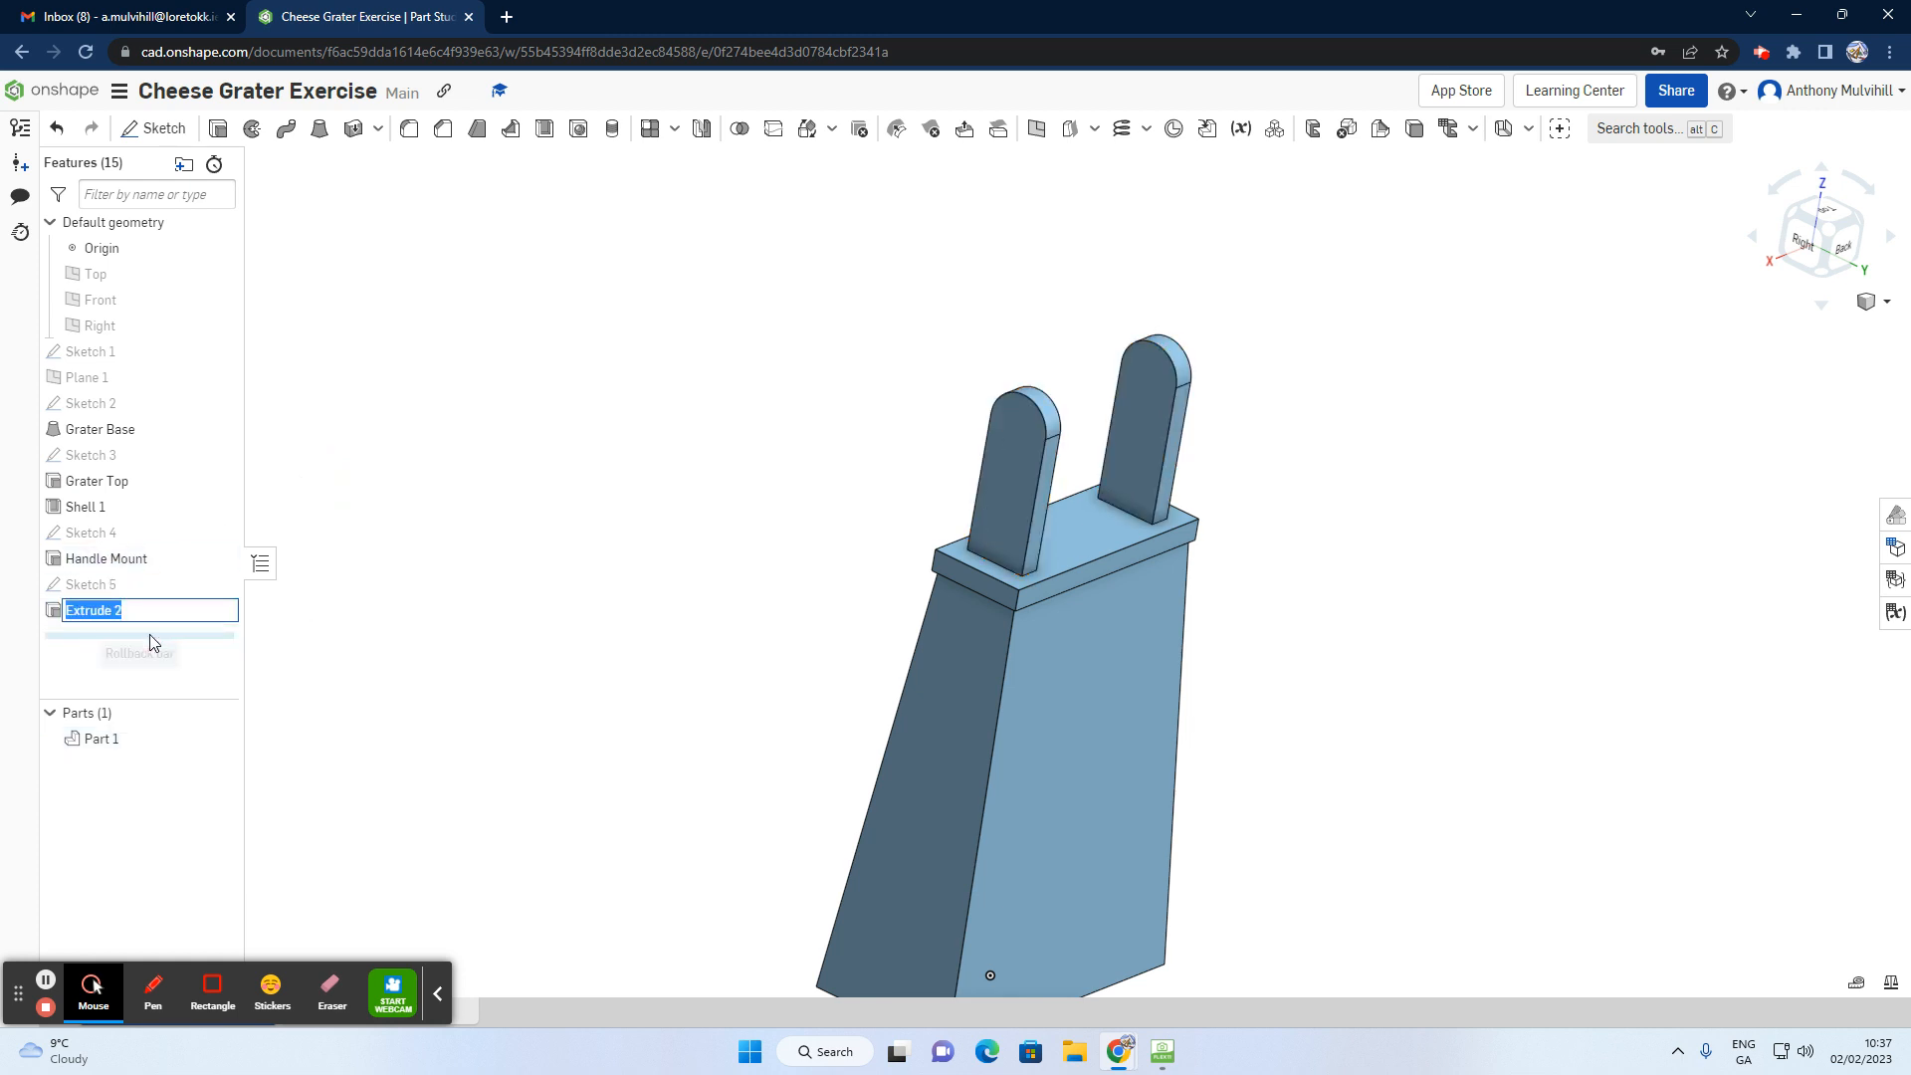
{"action": "type", "text": "Handle Mount Cut"}
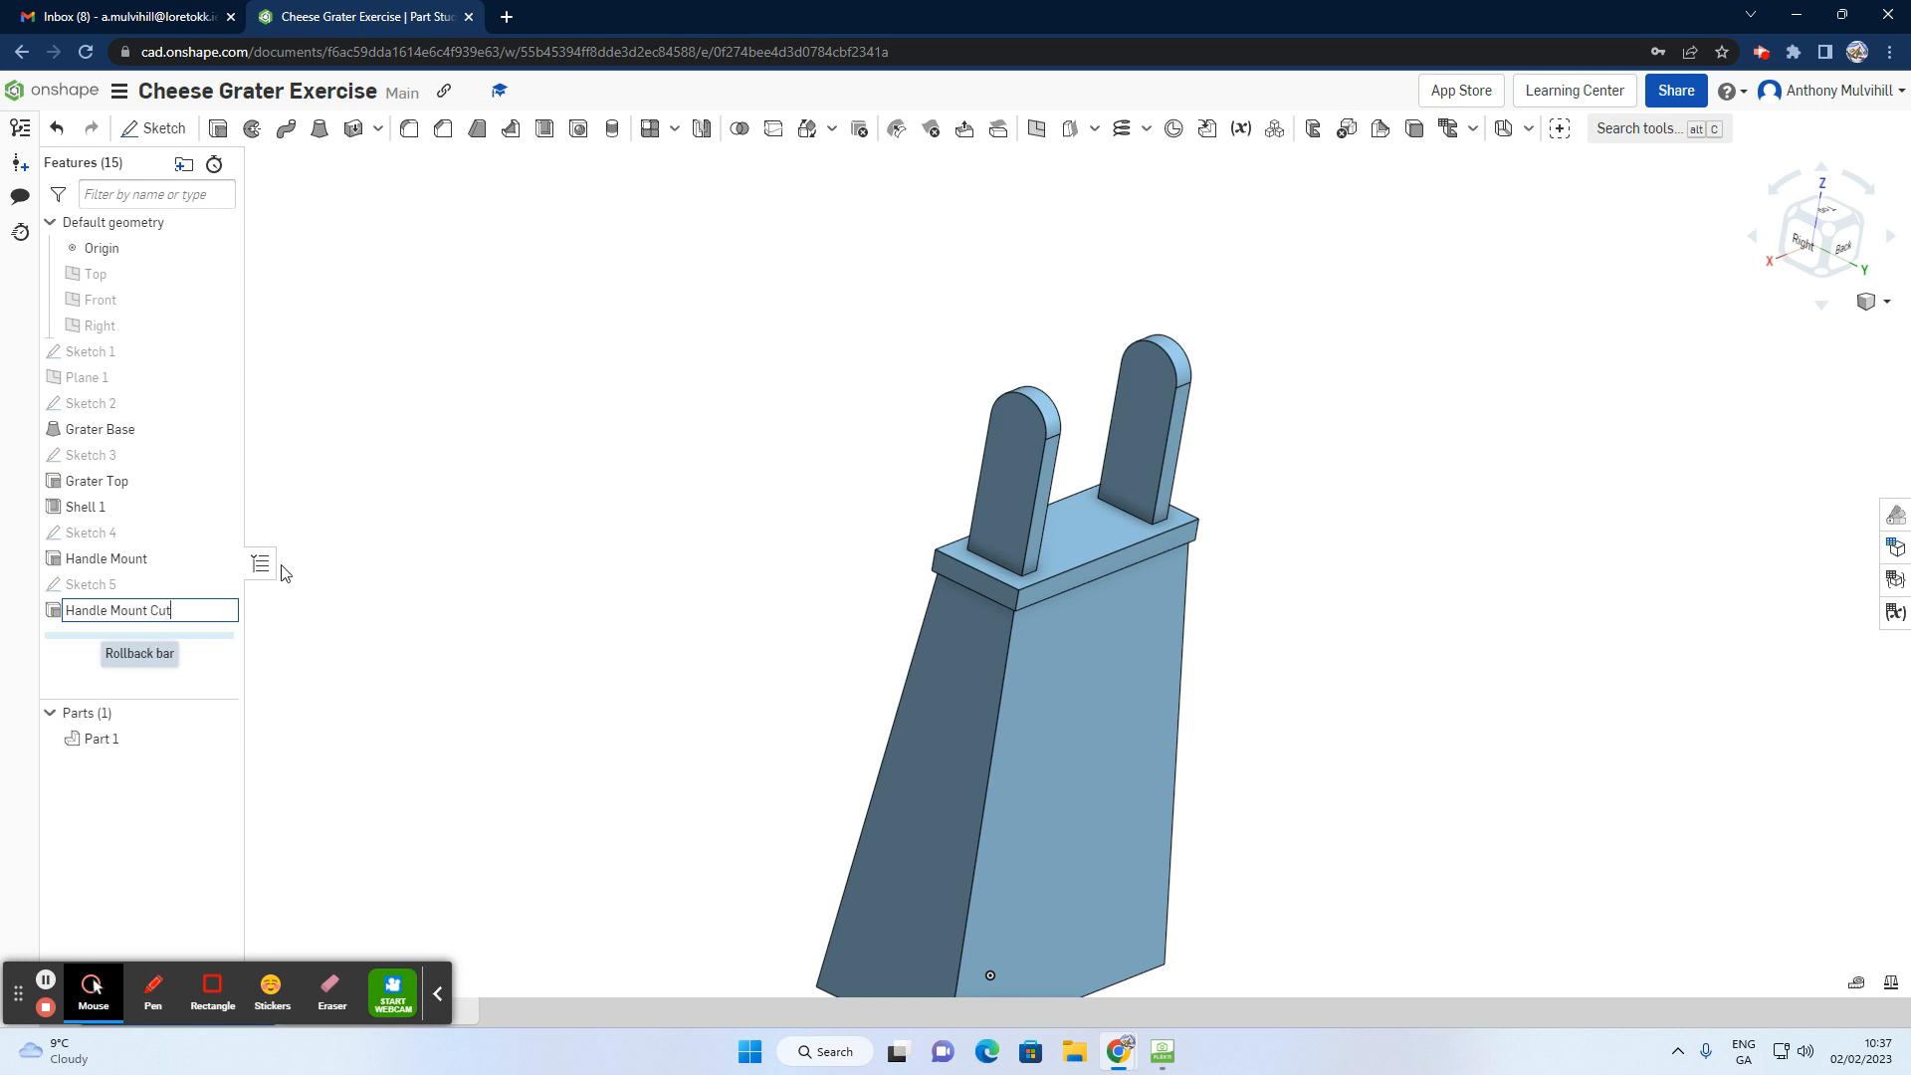
{"action": "key", "text": "Return"}
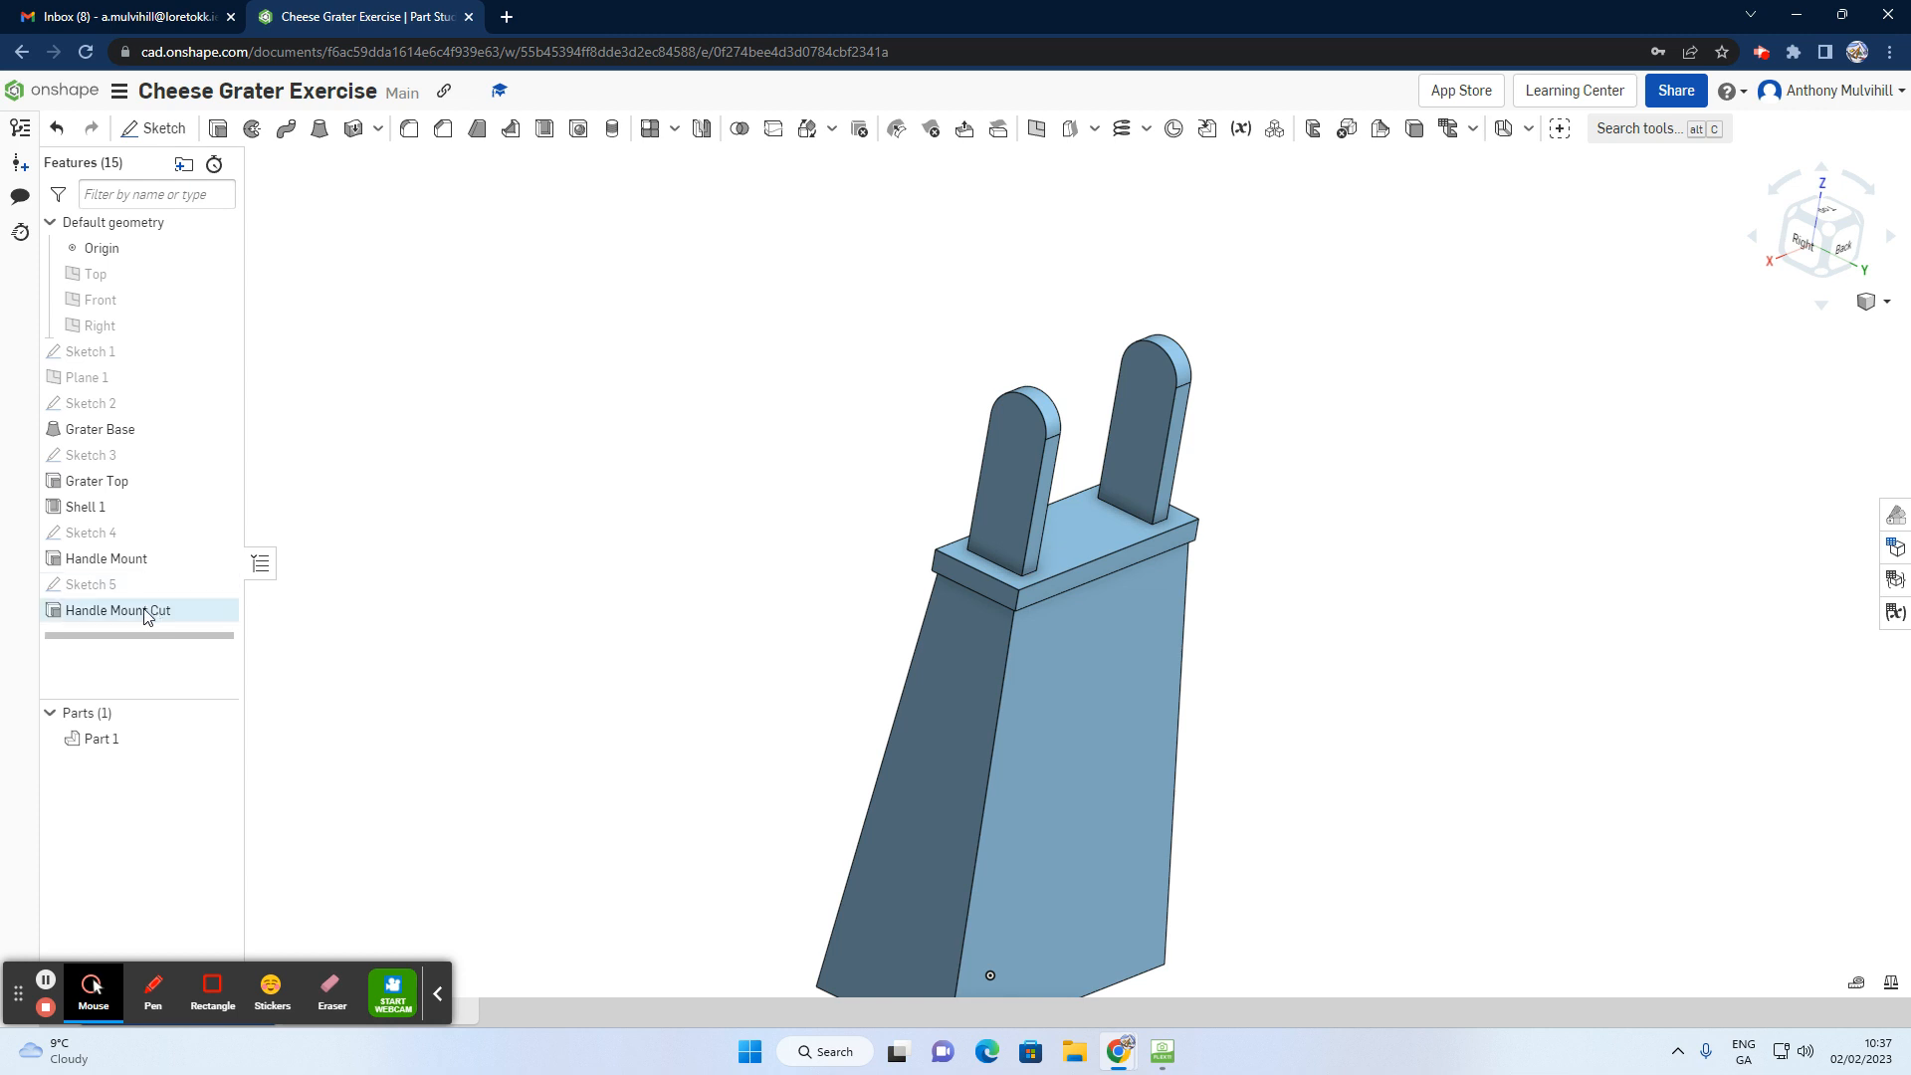
Step: Start a sketch on the inner face of the far handle upright, viewed at an angle
{"action": "right_click_drag", "start_coordinate": [1062, 465], "coordinate": [914, 431]}
{"action": "right_click_drag", "start_coordinate": [955, 342], "coordinate": [1084, 307]}
{"action": "scroll", "coordinate": [1202, 338], "scroll_direction": "up", "scroll_amount": 3}
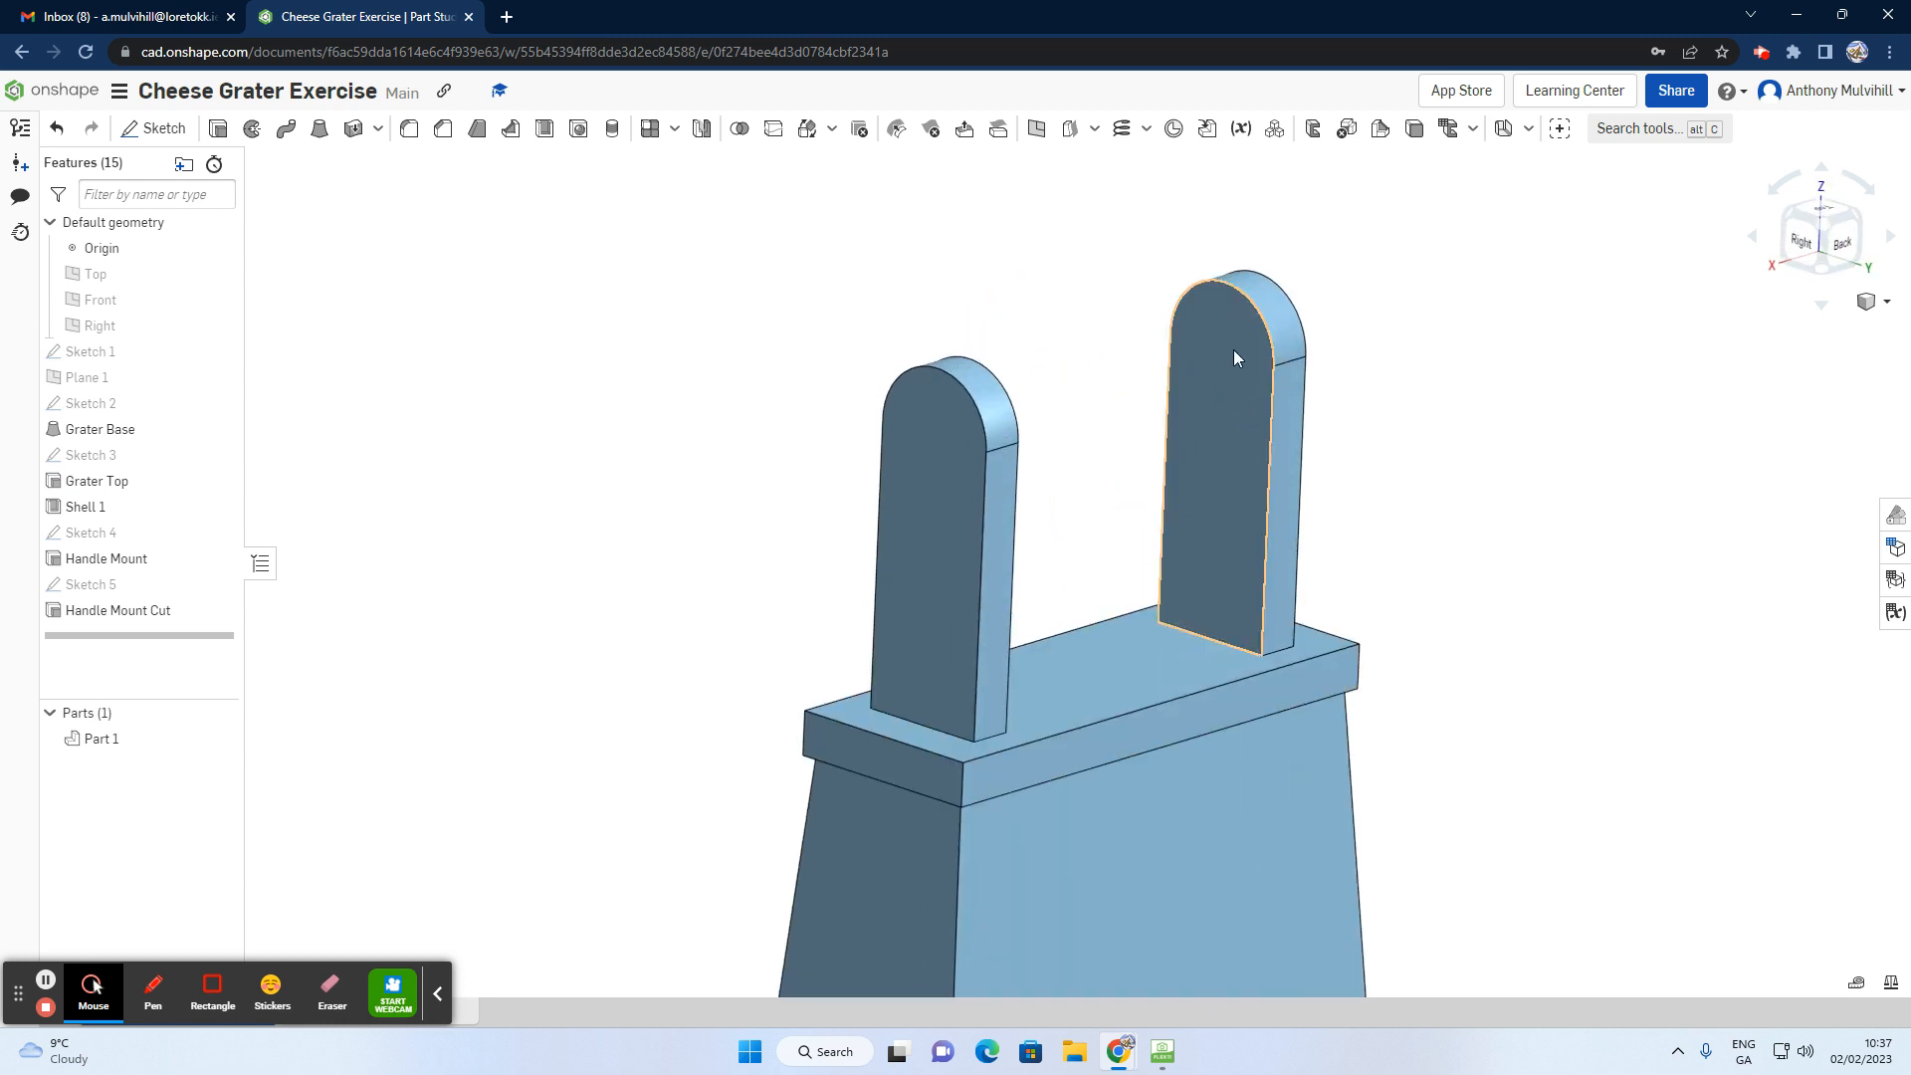
{"action": "scroll", "coordinate": [1233, 353], "scroll_direction": "up", "scroll_amount": 3}
{"action": "scroll", "coordinate": [1233, 354], "scroll_direction": "down", "scroll_amount": 2}
{"action": "left_click", "coordinate": [159, 129]}
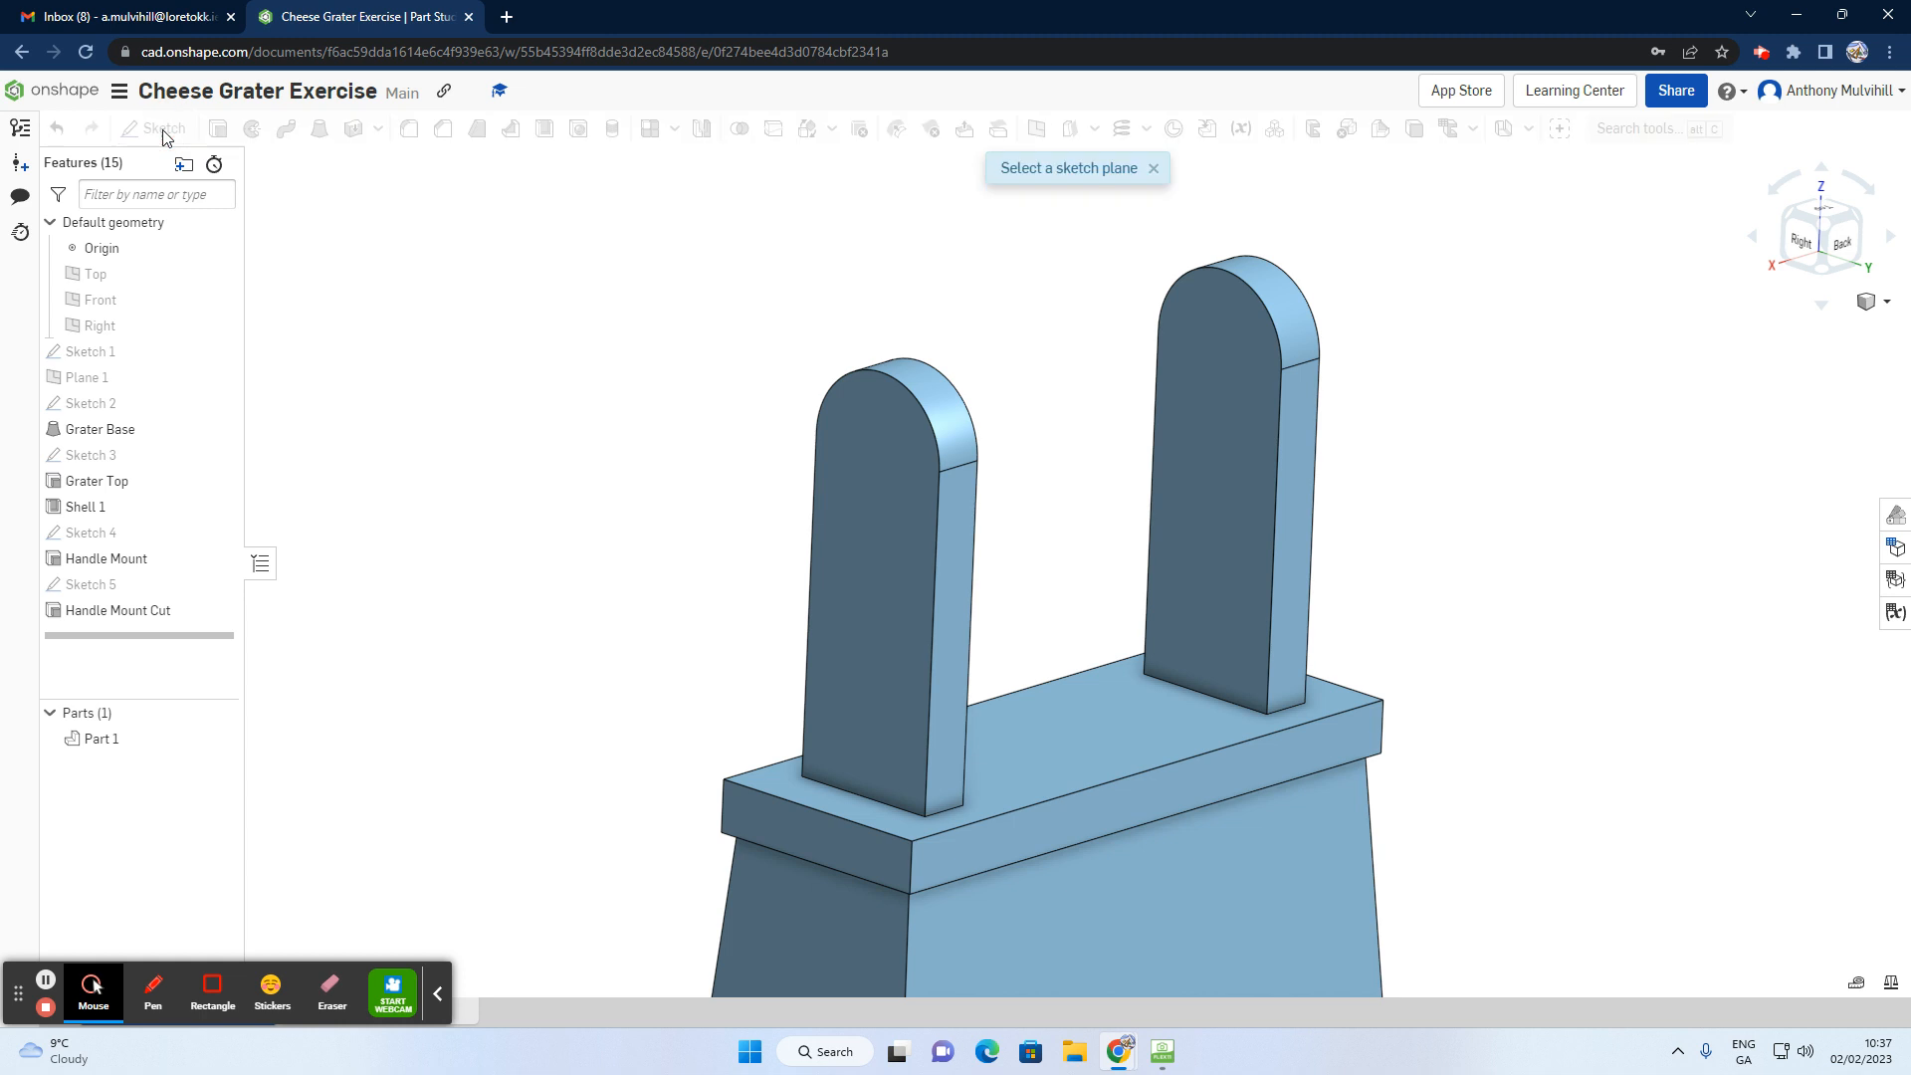
{"action": "left_click", "coordinate": [1234, 370]}
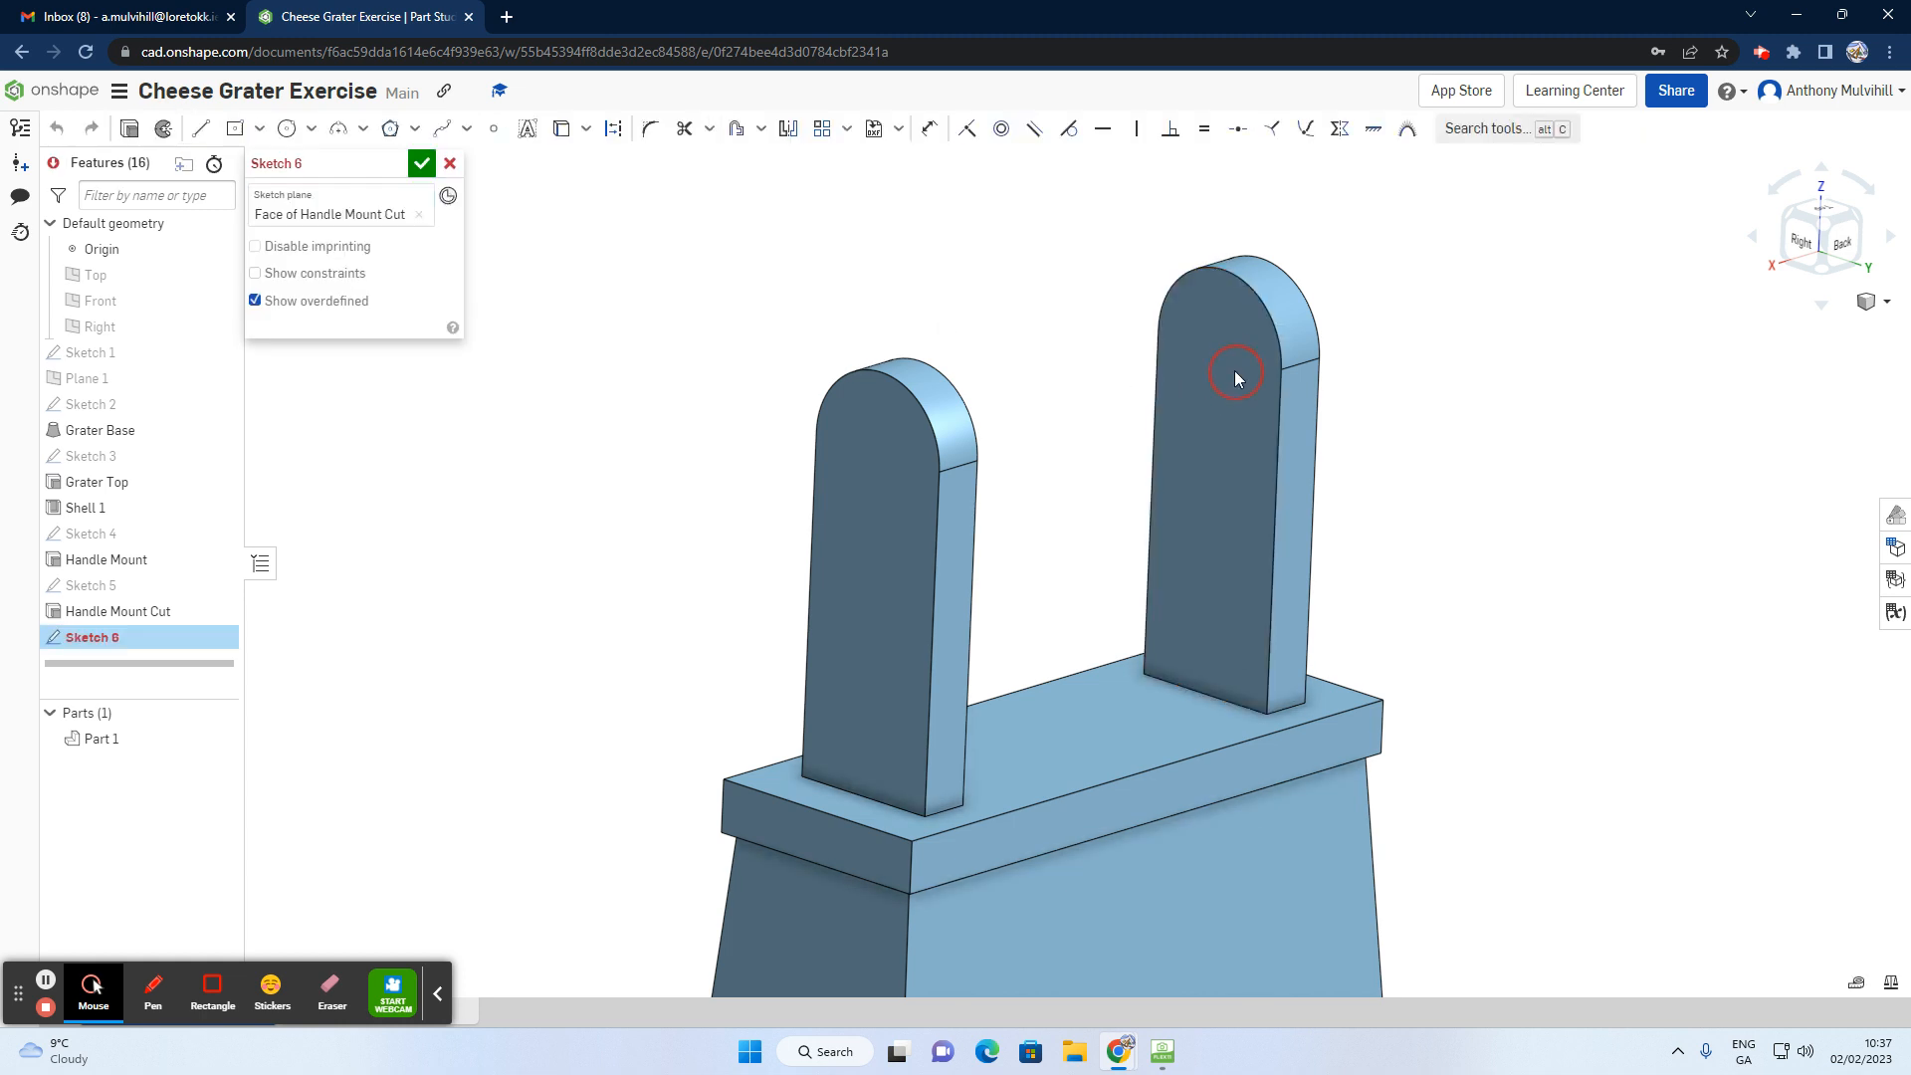
{"action": "key", "text": "n"}
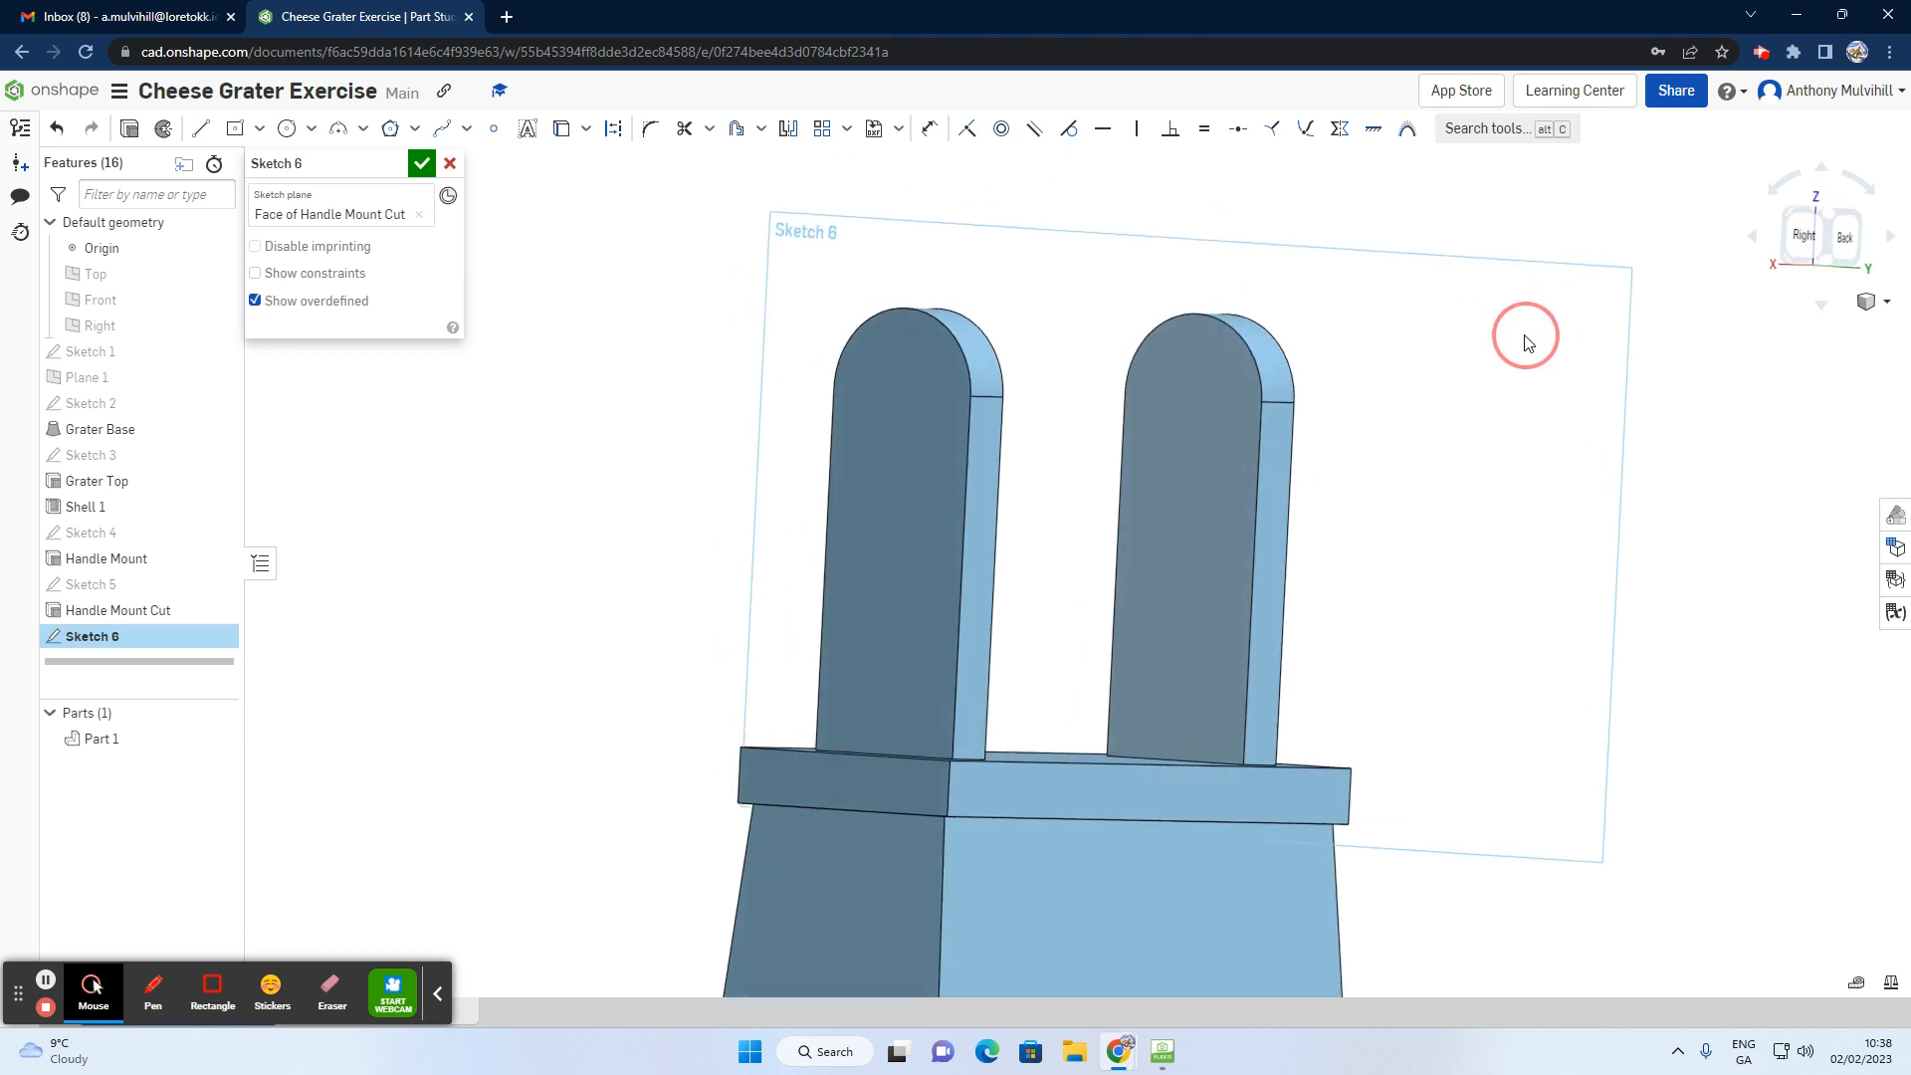
{"action": "mouse_move", "coordinate": [1427, 339]}
{"action": "right_mouse_down"}
{"action": "mouse_move", "coordinate": [1522, 338]}
{"action": "mouse_move", "coordinate": [1521, 357]}
{"action": "right_mouse_up"}
Step: Draw a circle about 22 mm in diameter around the center of the upright's rounded top
{"action": "left_click", "coordinate": [288, 130]}
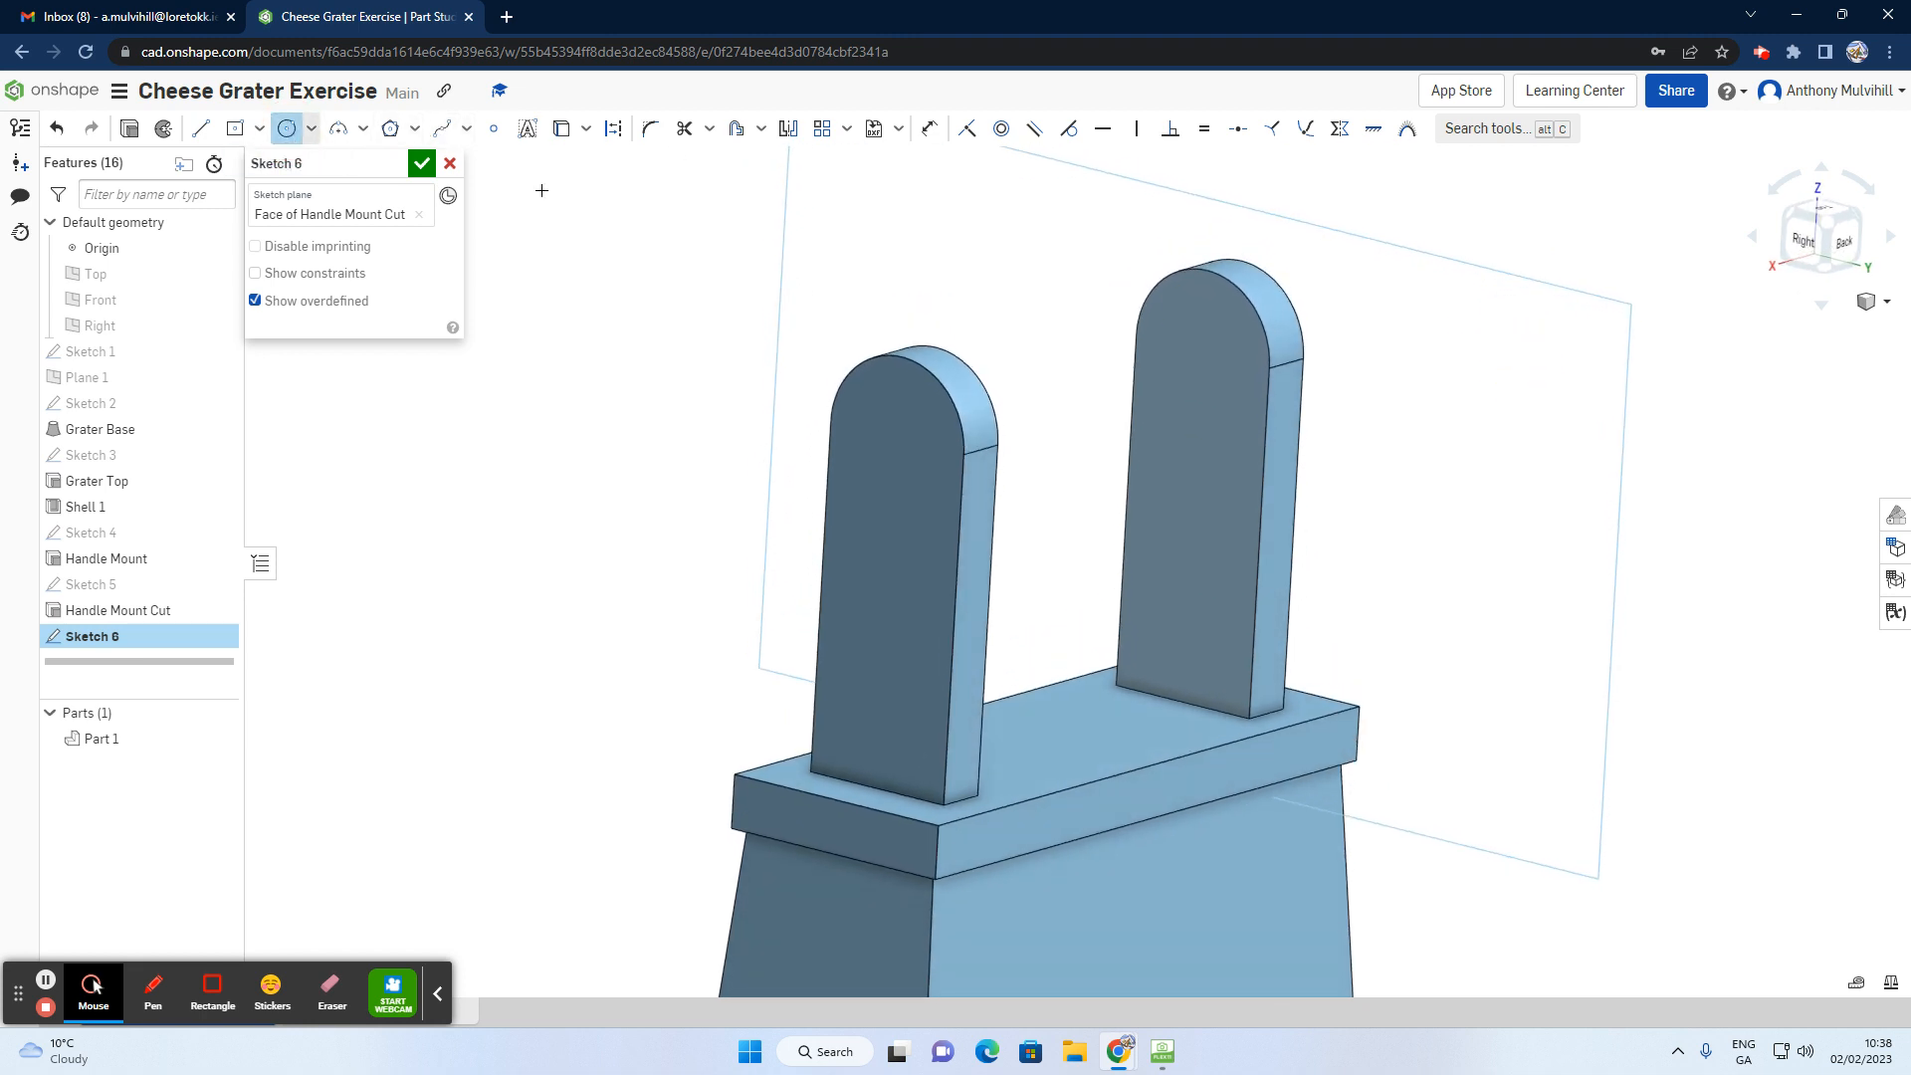
{"action": "left_click", "coordinate": [1202, 350]}
{"action": "left_click", "coordinate": [1238, 318]}
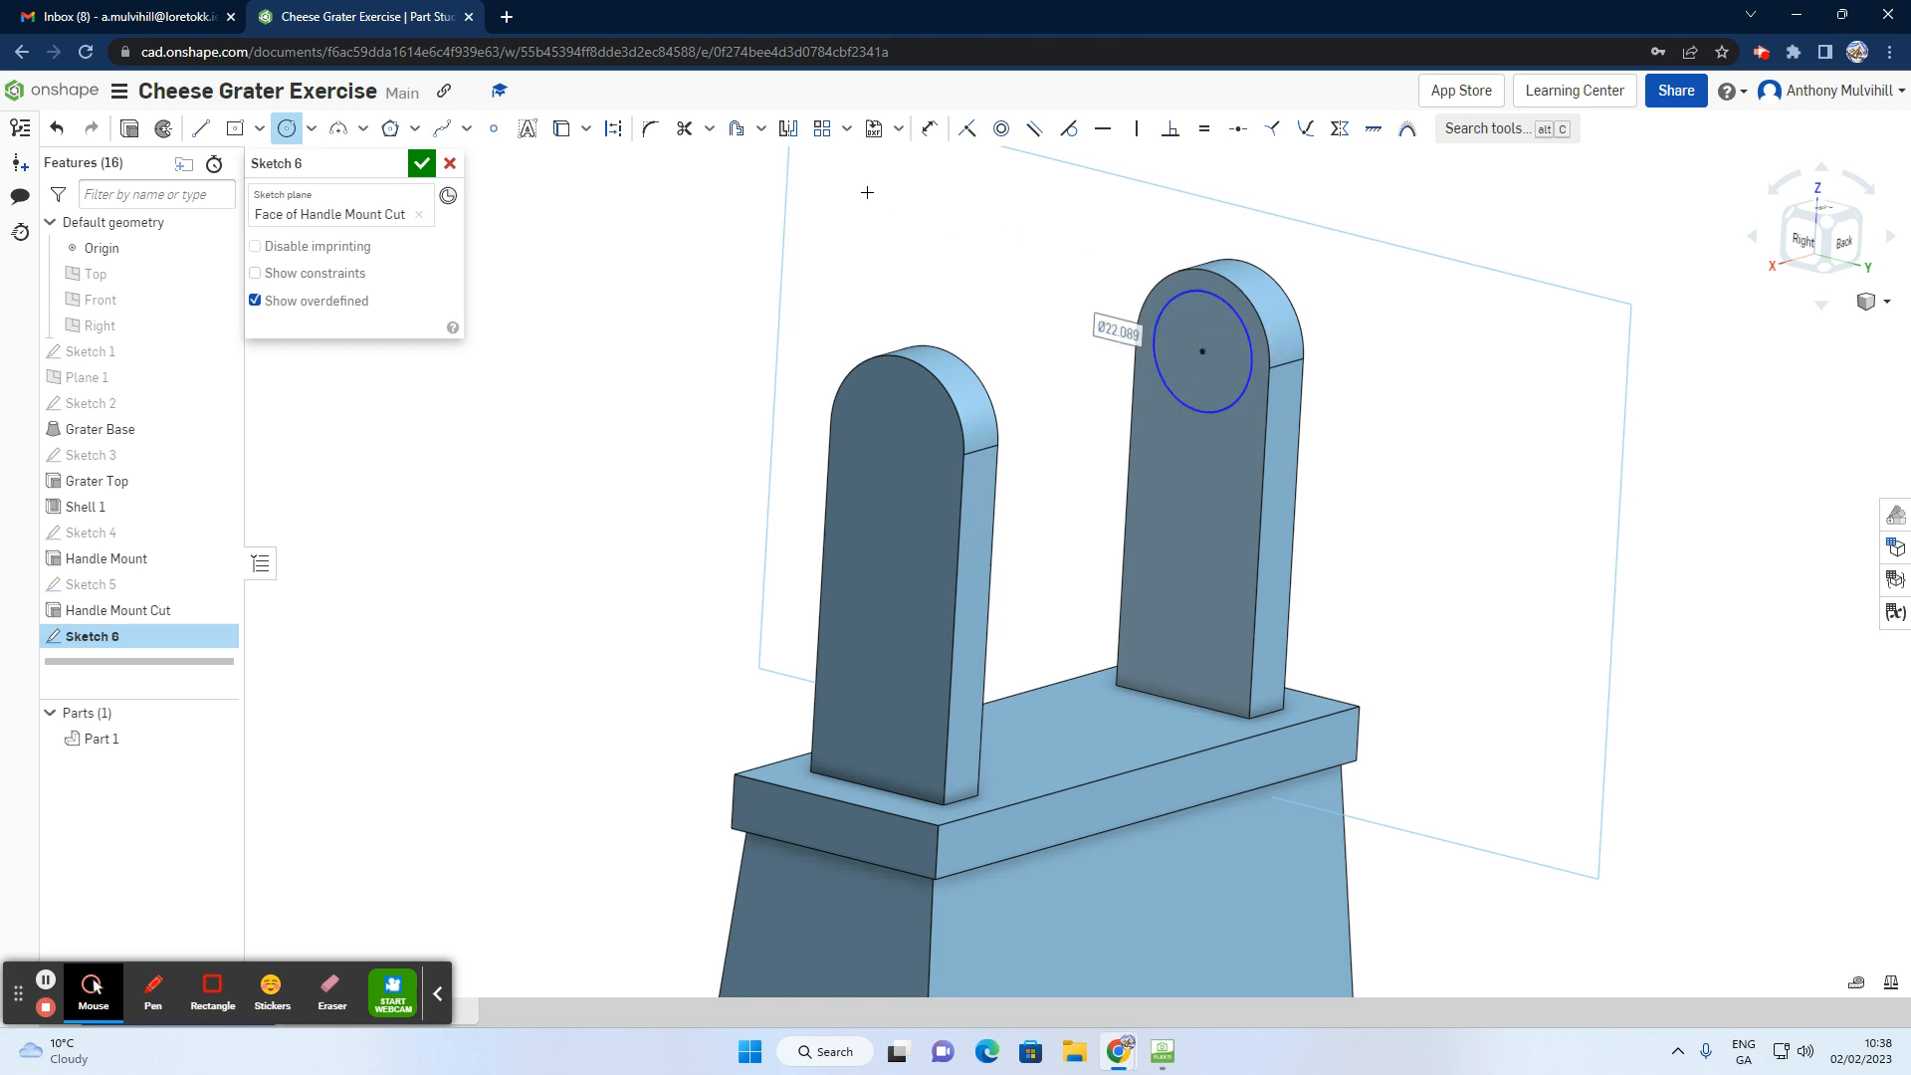
Step: Dimension the circle's diameter on the upright's inner face as 22 mm
{"action": "left_click", "coordinate": [930, 134]}
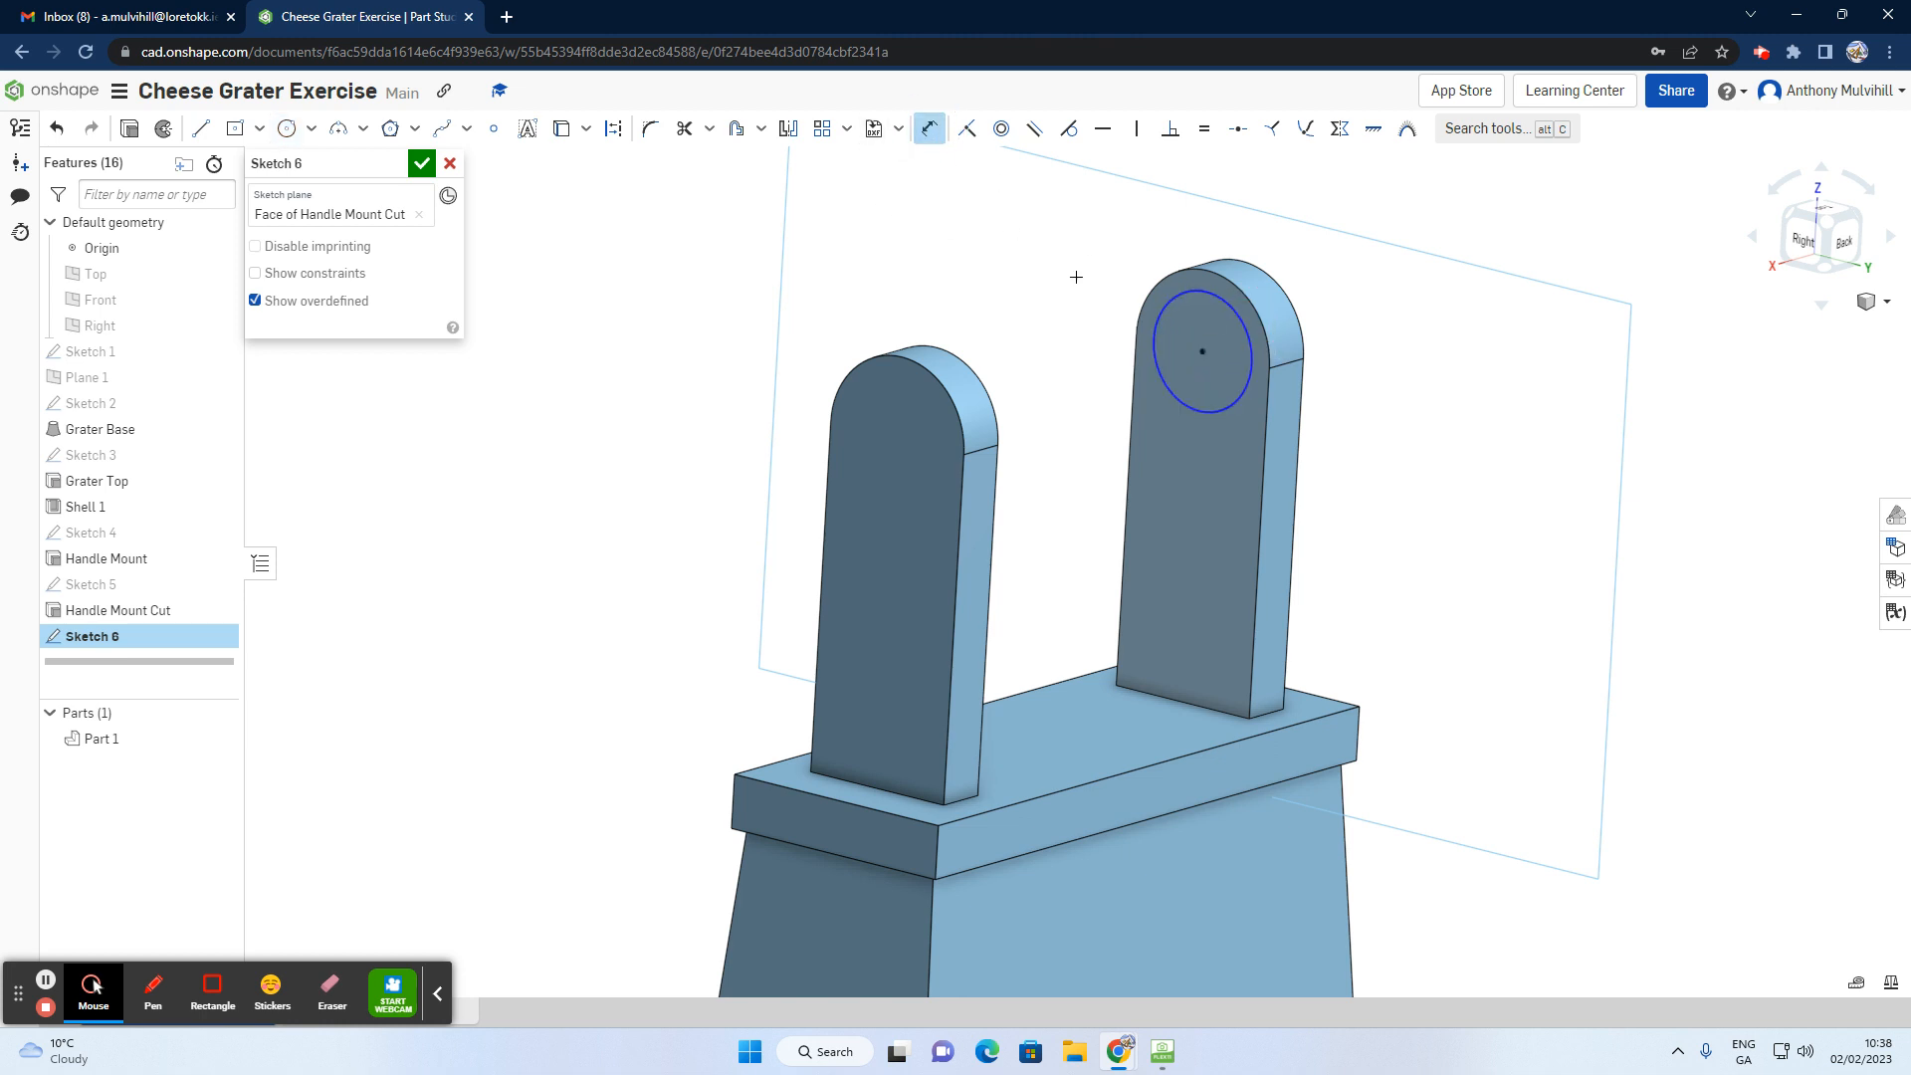
{"action": "left_click", "coordinate": [1237, 400]}
{"action": "left_click", "coordinate": [1398, 420]}
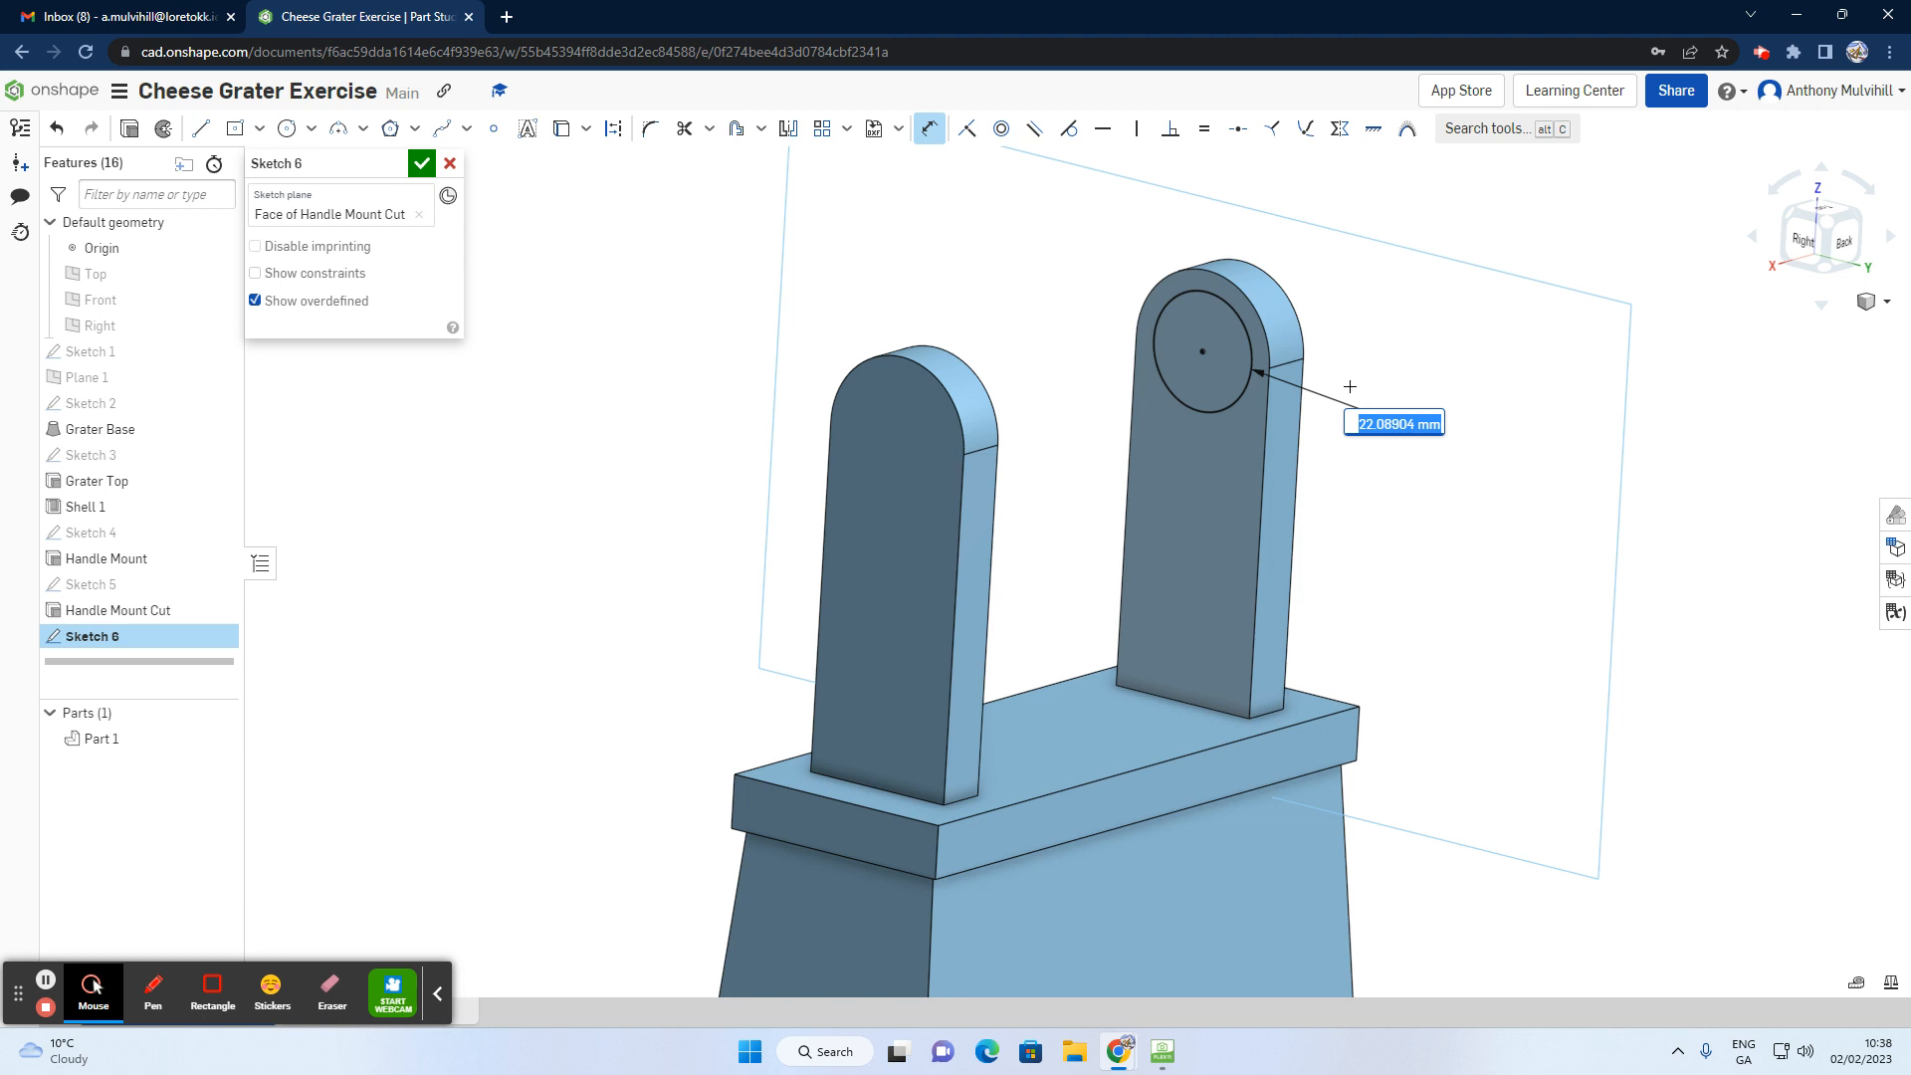
{"action": "type", "text": "22"}
{"action": "key", "text": "Return"}
Step: Extrude the 22 mm circle as added material up to the face of the opposite handle upright
{"action": "mouse_move", "coordinate": [1442, 382]}
{"action": "right_mouse_down"}
{"action": "mouse_move", "coordinate": [1407, 375]}
{"action": "mouse_move", "coordinate": [1433, 375]}
{"action": "right_mouse_up"}
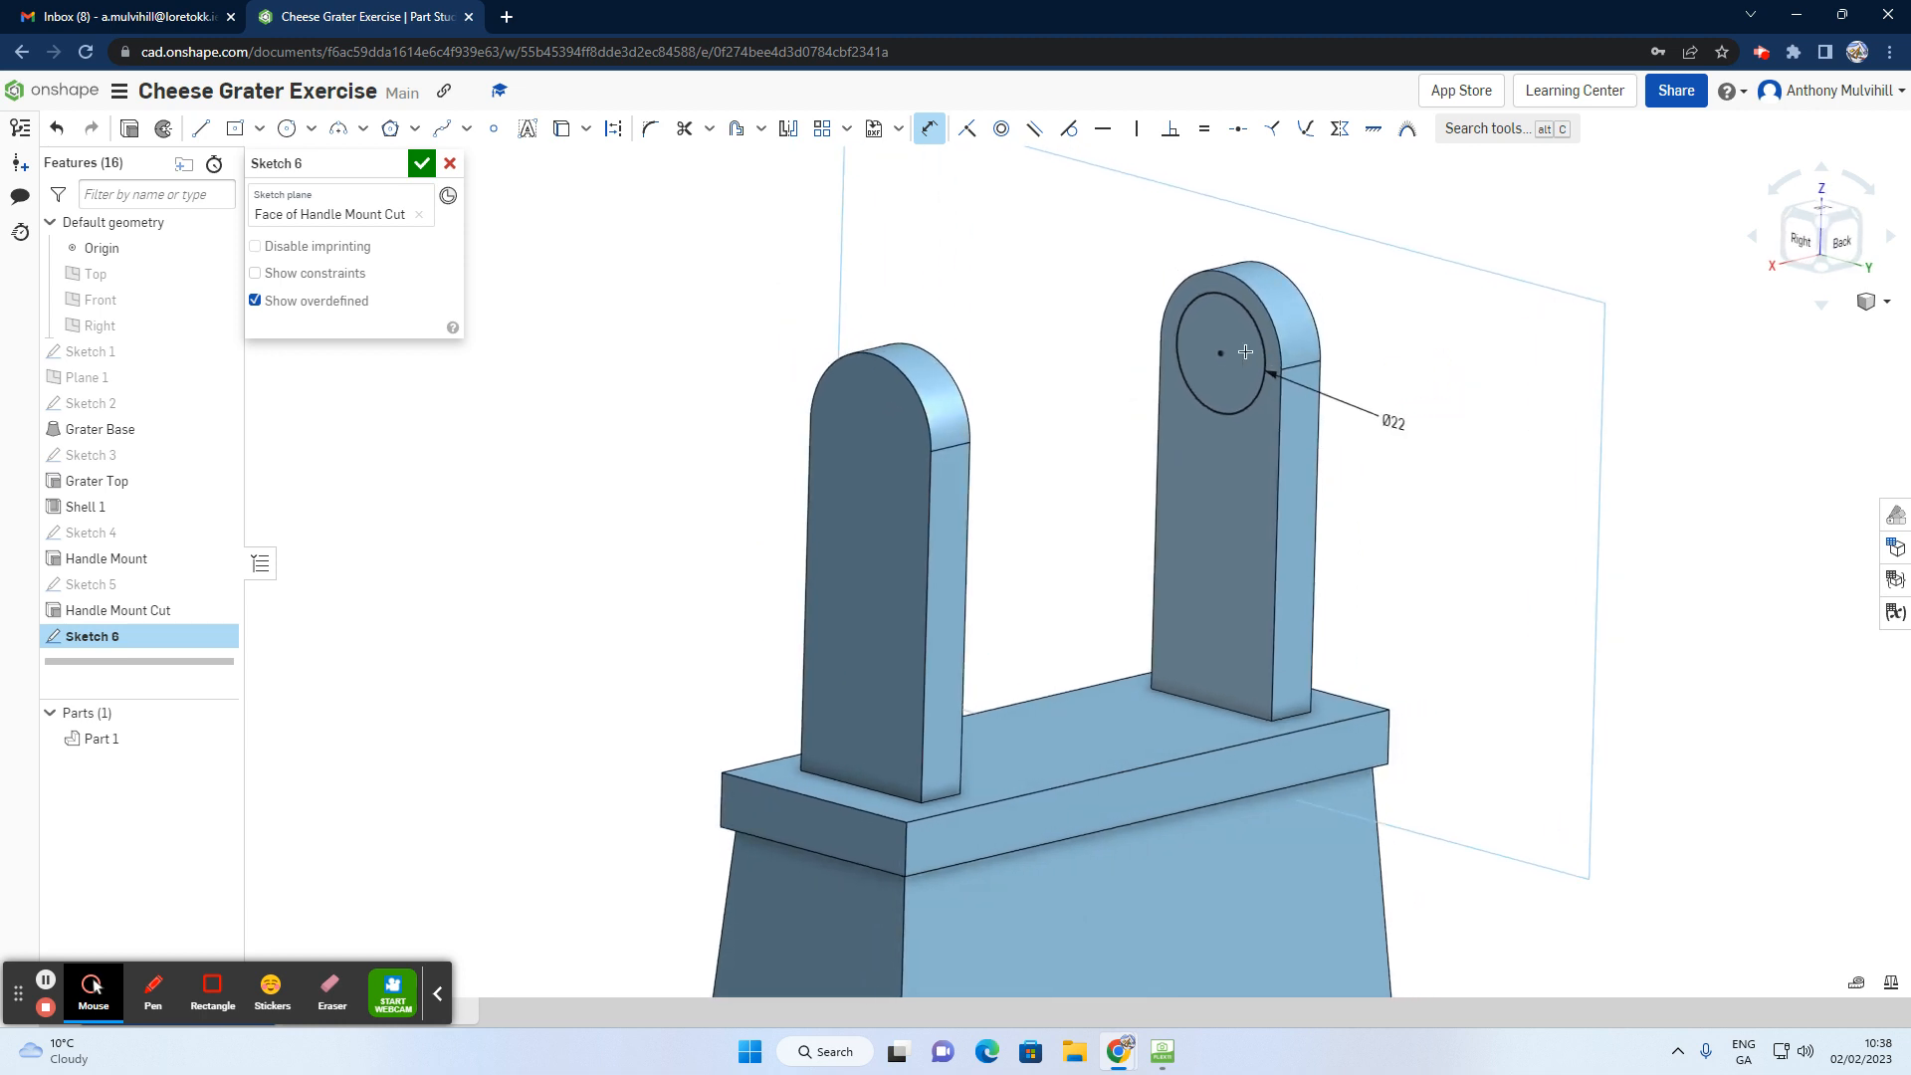
{"action": "mouse_move", "coordinate": [1215, 341]}
{"action": "right_mouse_down"}
{"action": "mouse_move", "coordinate": [976, 410]}
{"action": "mouse_move", "coordinate": [1099, 353]}
{"action": "right_mouse_up"}
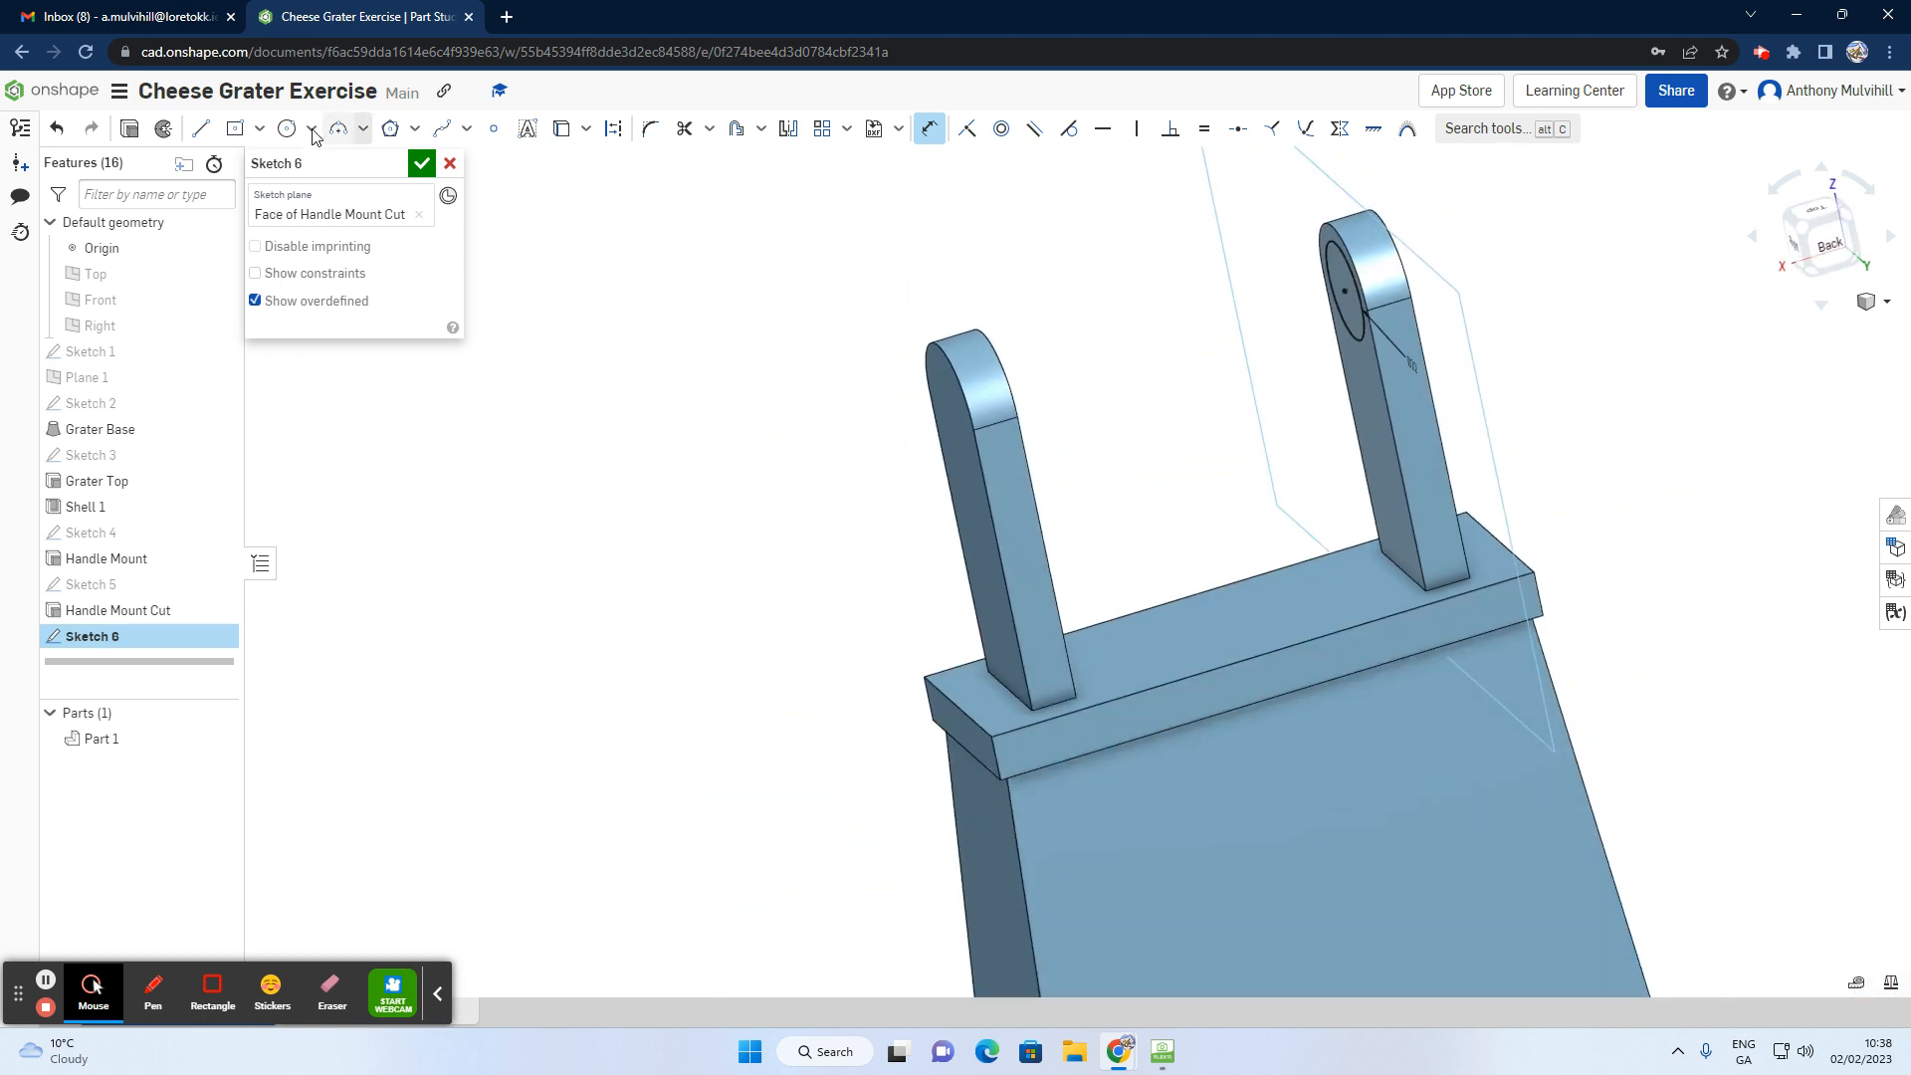
{"action": "left_click", "coordinate": [129, 129]}
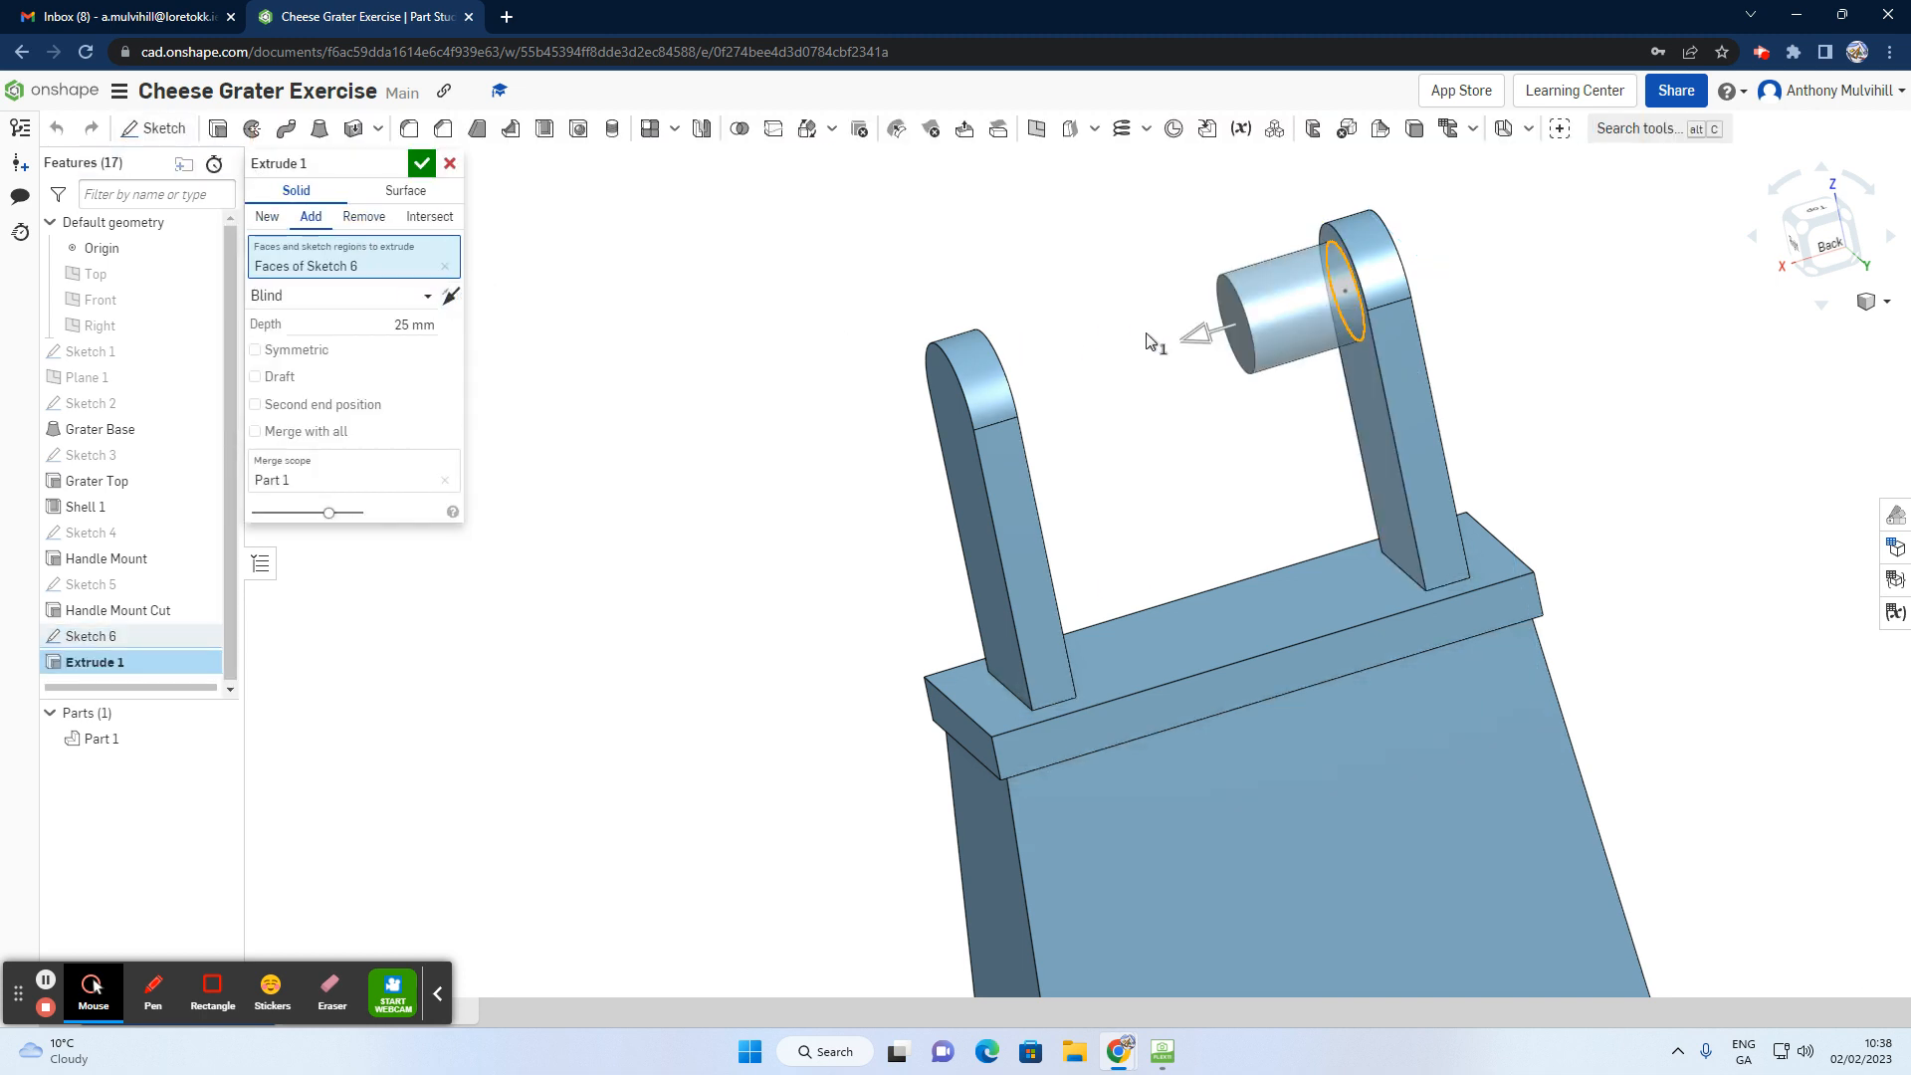
{"action": "left_click_drag", "start_coordinate": [1179, 340], "coordinate": [775, 436]}
{"action": "left_click_drag", "start_coordinate": [953, 414], "coordinate": [1194, 339]}
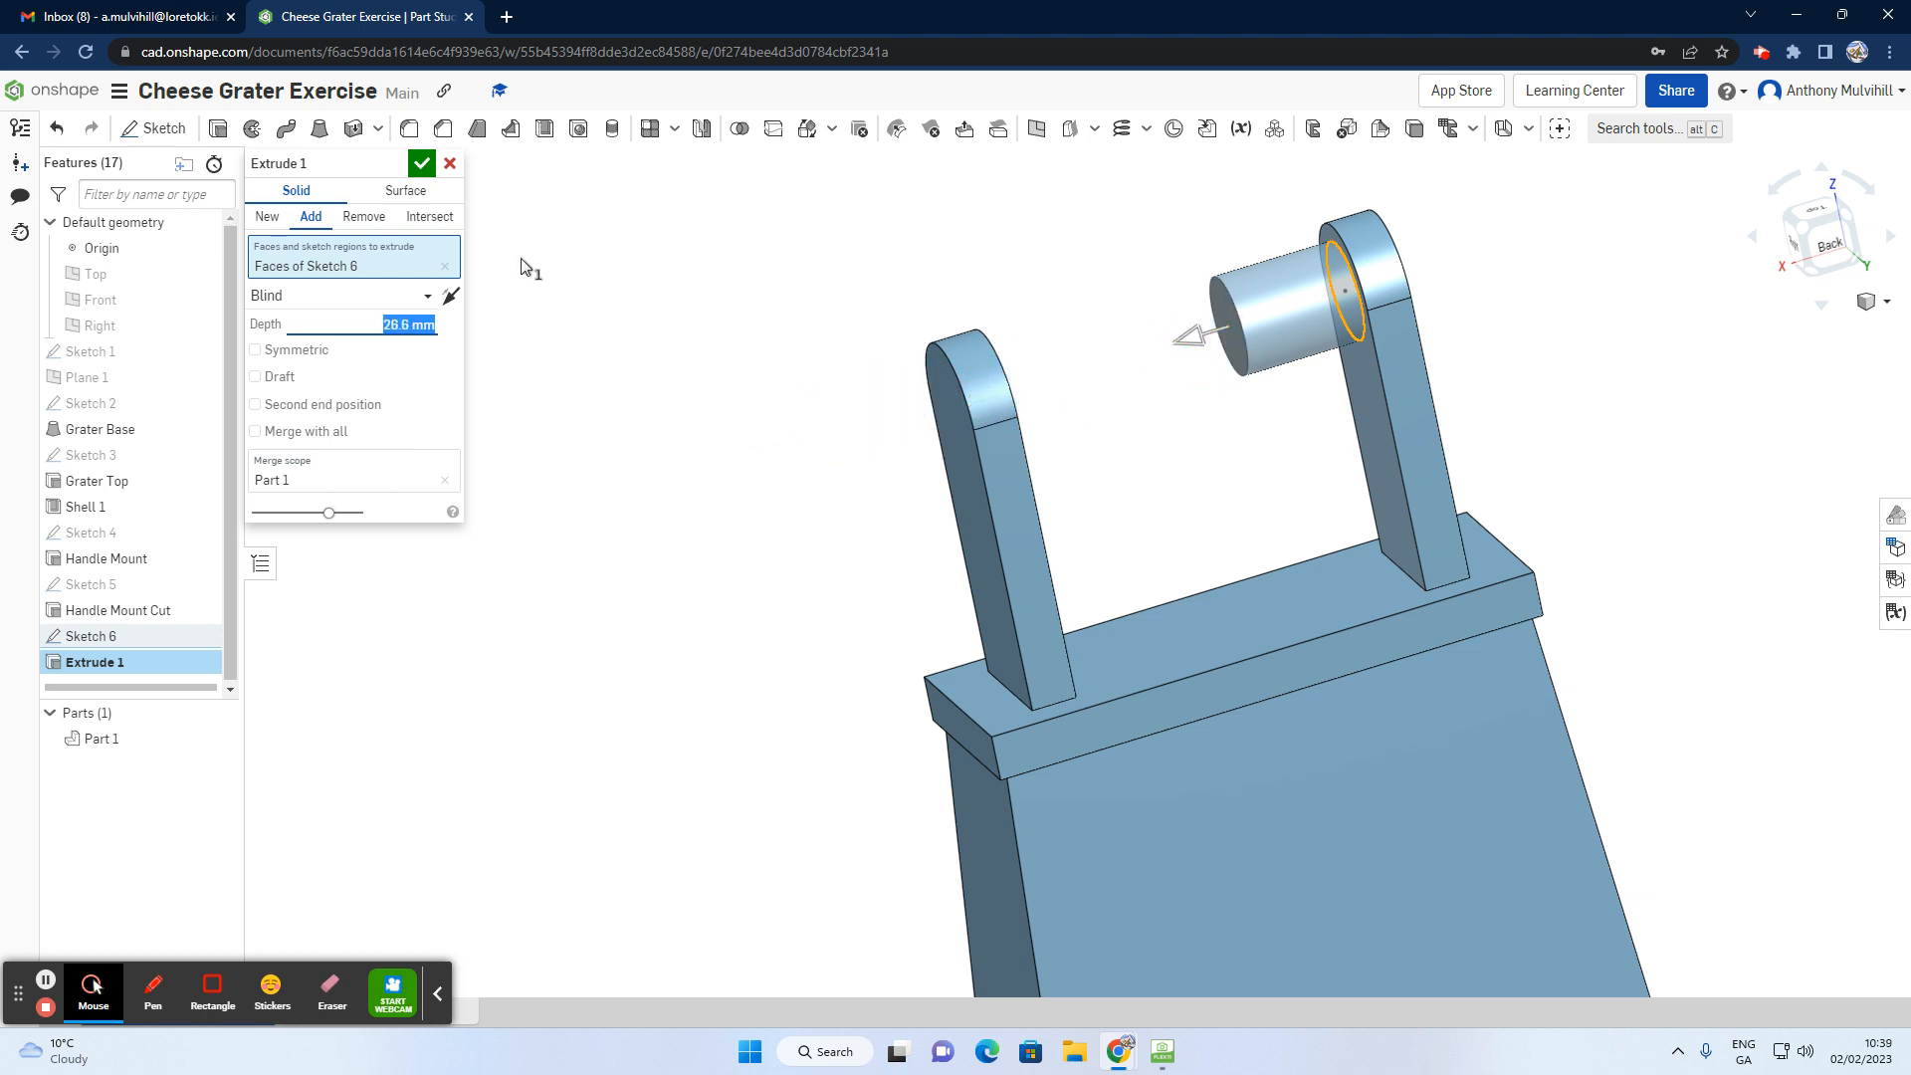
{"action": "left_click", "coordinate": [421, 301]}
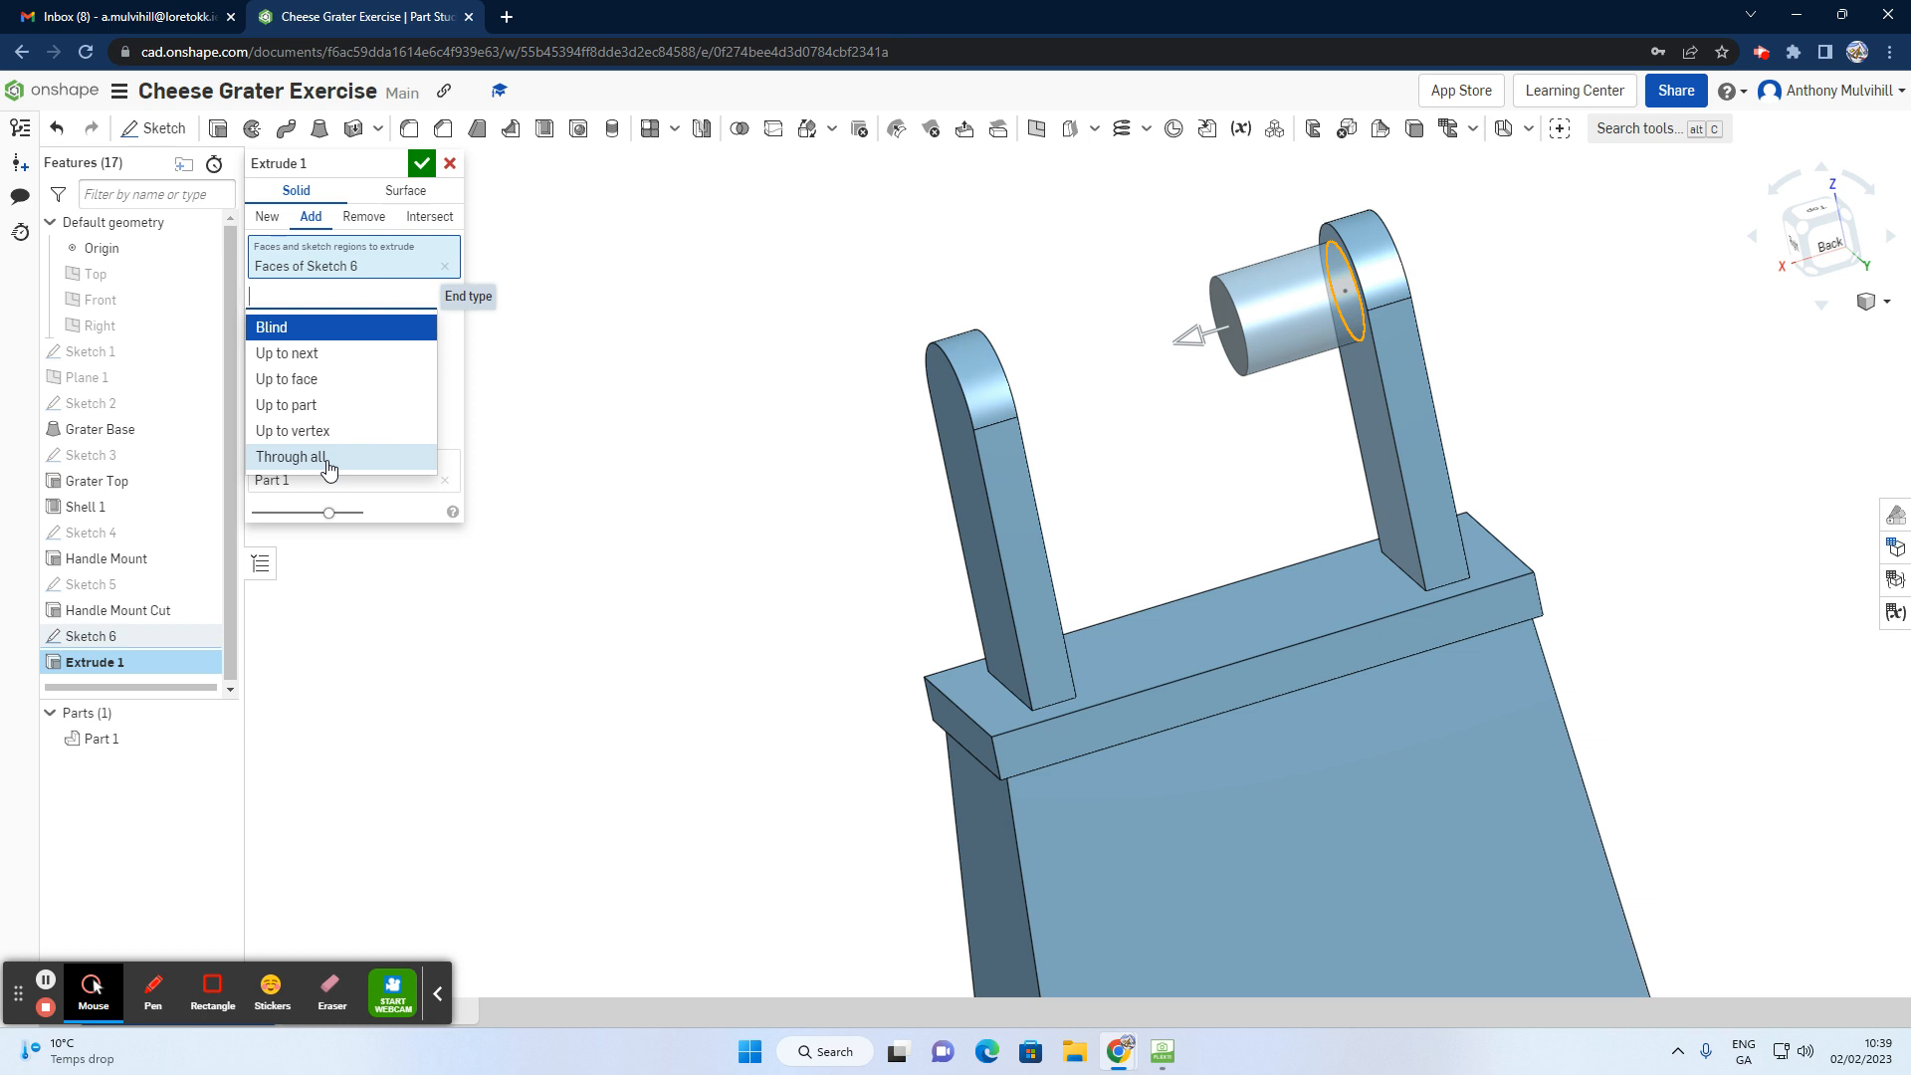
{"action": "left_click", "coordinate": [322, 385]}
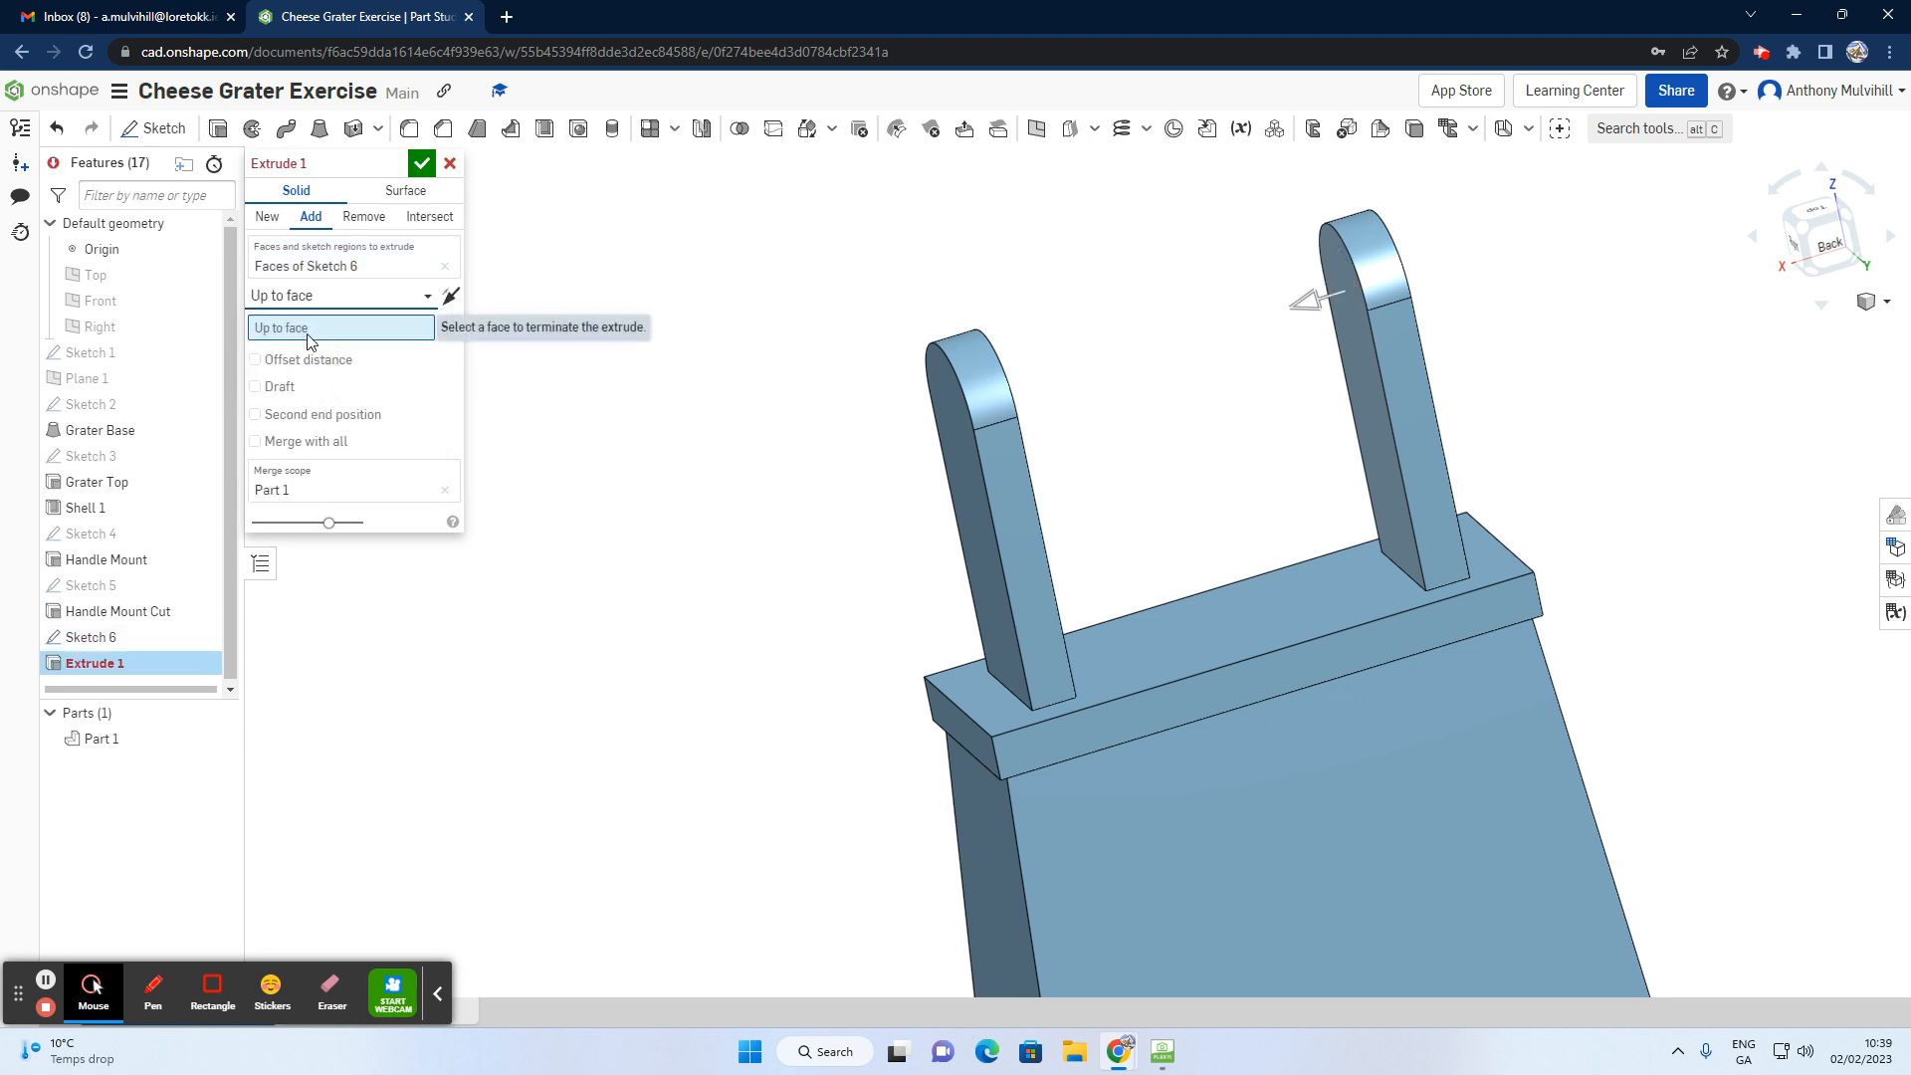
{"action": "right_click_drag", "start_coordinate": [711, 304], "coordinate": [637, 321]}
{"action": "left_click", "coordinate": [995, 416]}
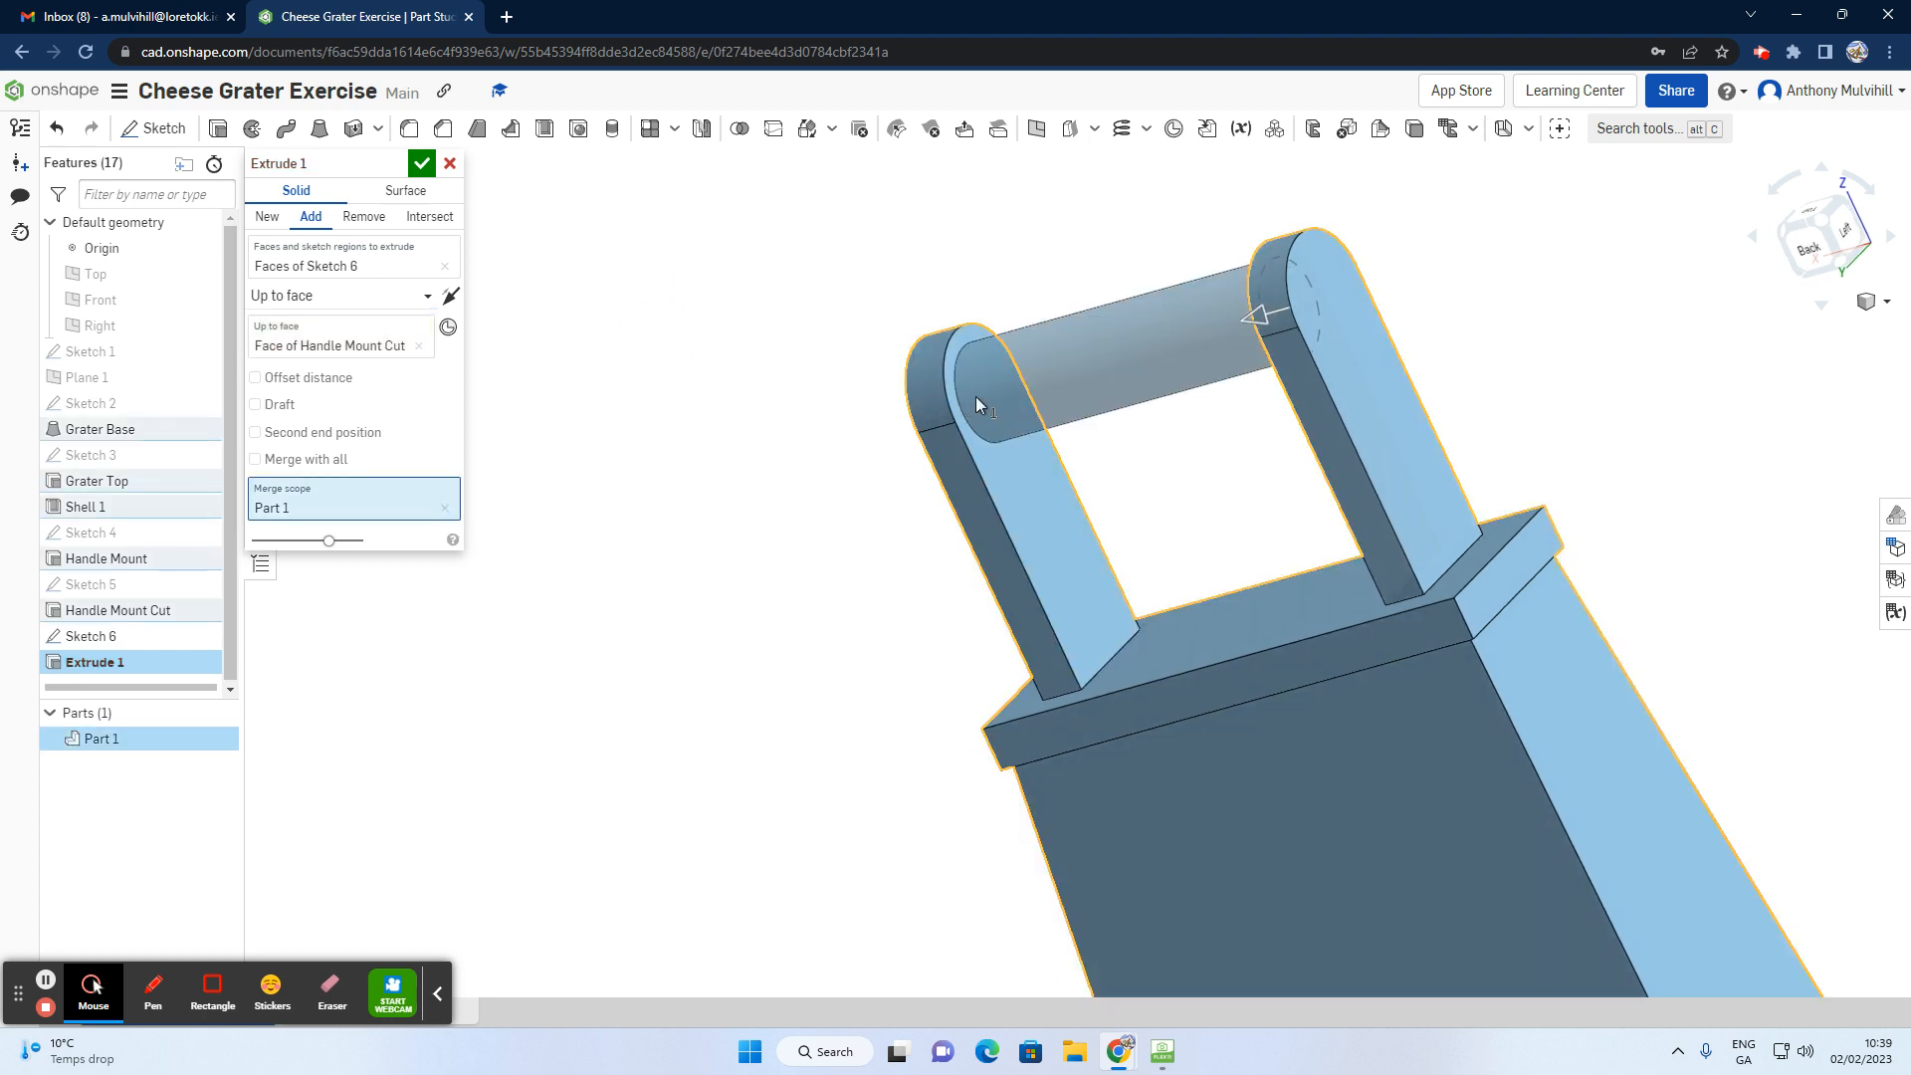
{"action": "left_click", "coordinate": [421, 166]}
Step: Apply a light grey face appearance (#B6C2CC) to the Grater Base and Shell 1 features together
{"action": "scroll", "coordinate": [748, 477], "scroll_direction": "down", "scroll_amount": 5}
{"action": "right_click_drag", "start_coordinate": [852, 508], "coordinate": [943, 494]}
{"action": "scroll", "coordinate": [707, 530], "scroll_direction": "up", "scroll_amount": 3}
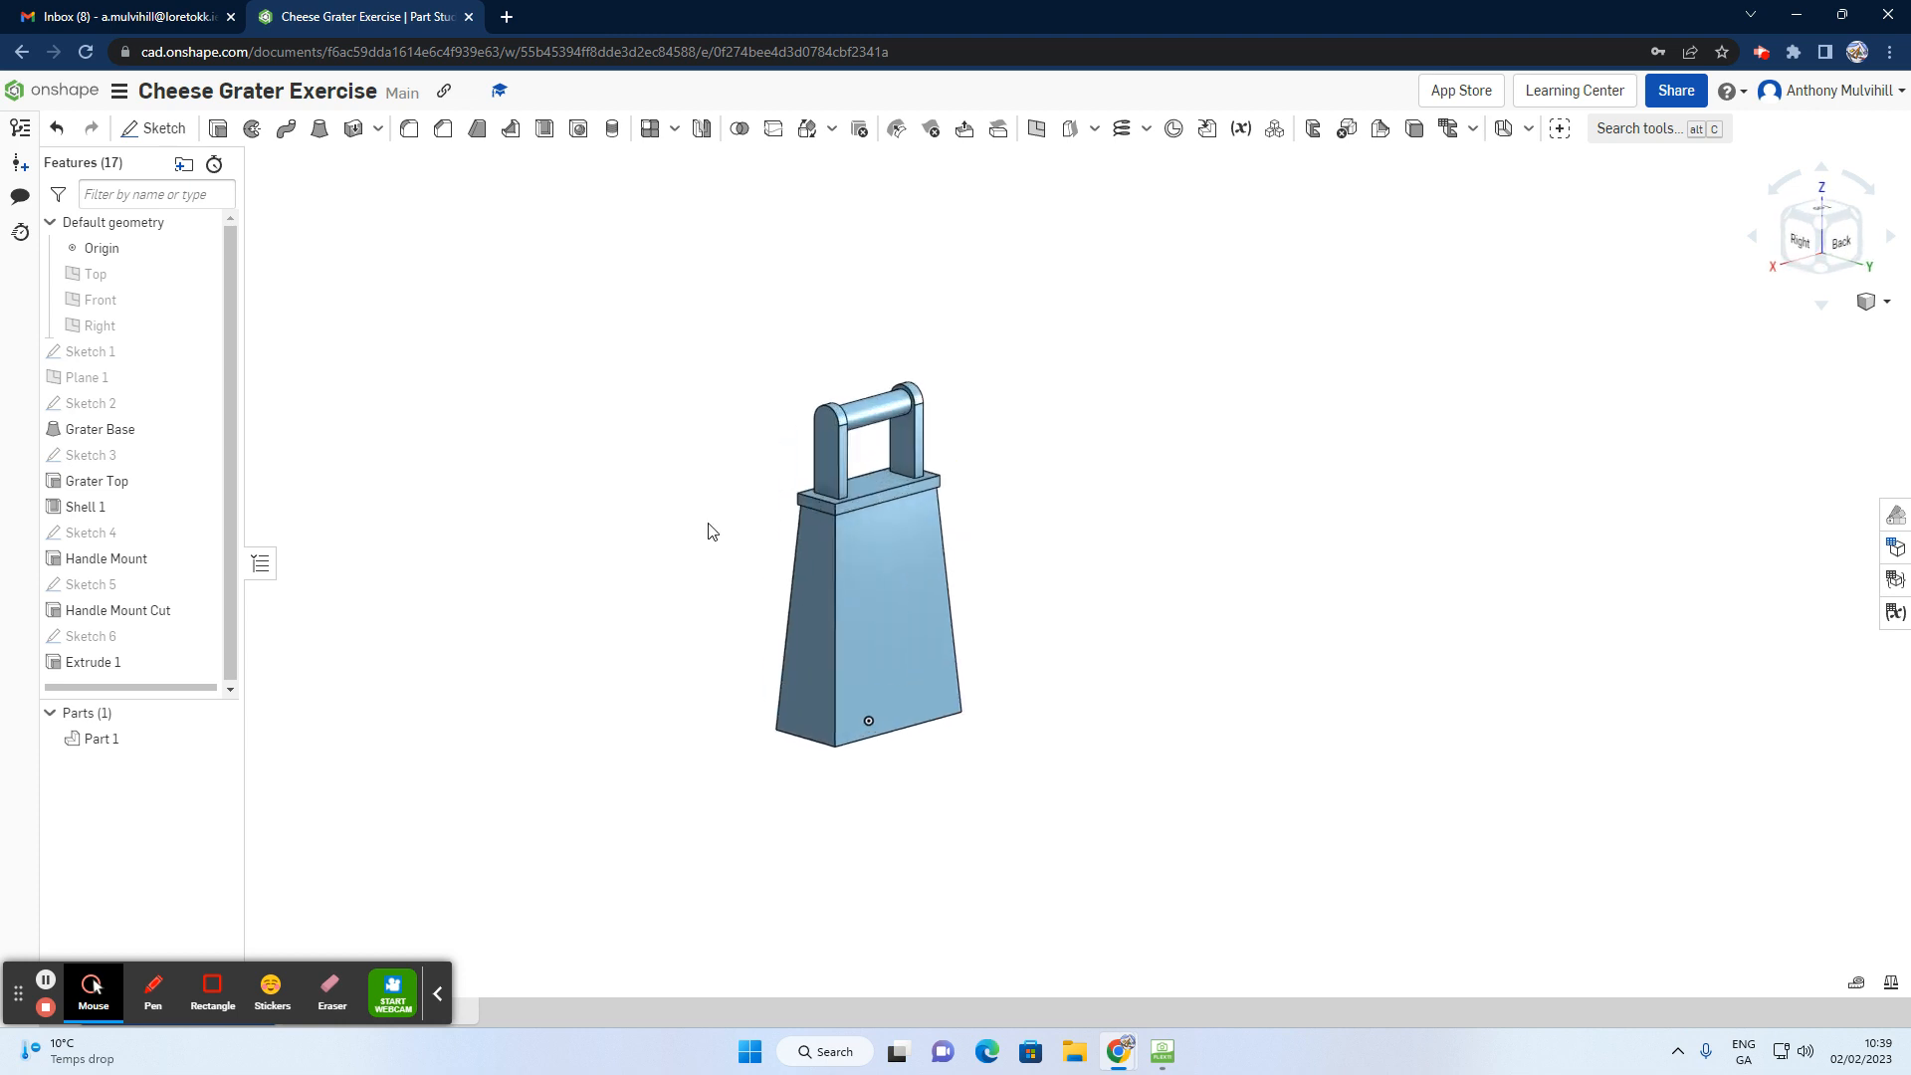
{"action": "scroll", "coordinate": [708, 531], "scroll_direction": "up", "scroll_amount": 2}
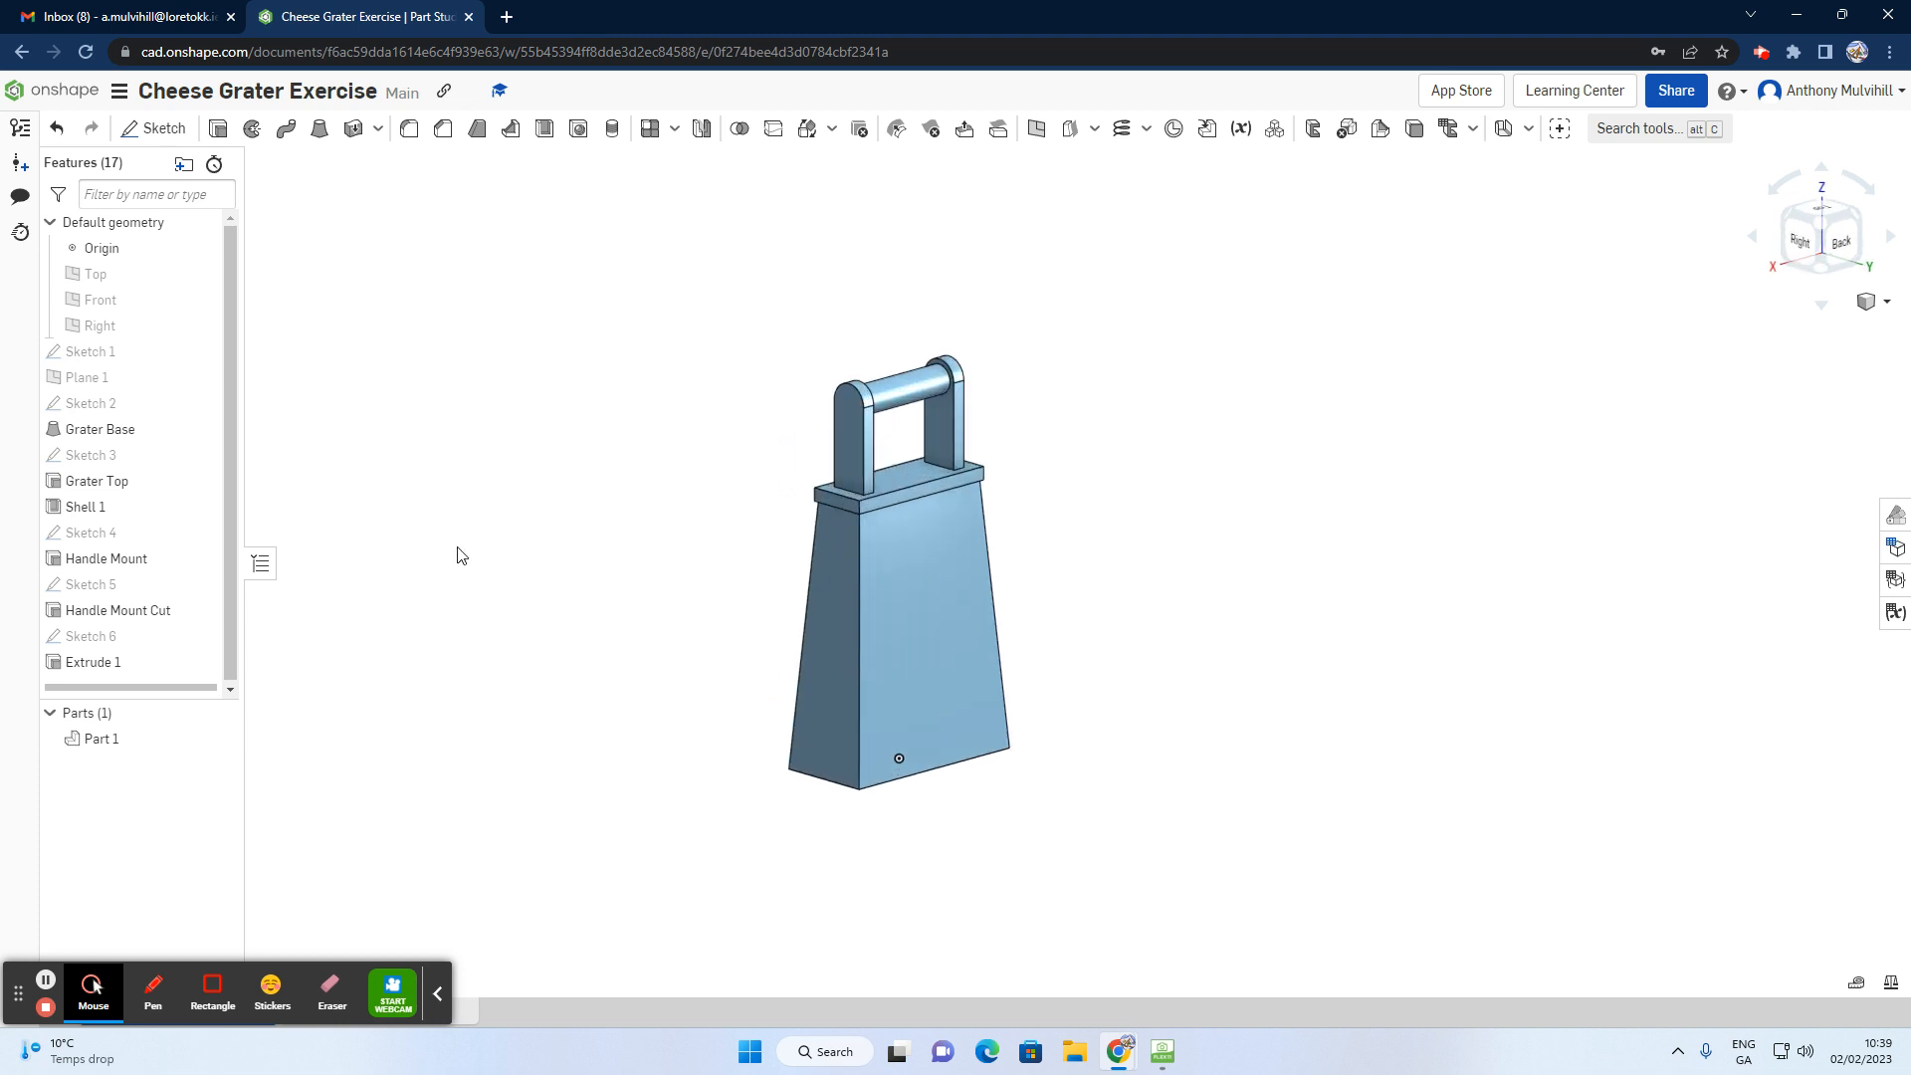
{"action": "left_click", "coordinate": [112, 436]}
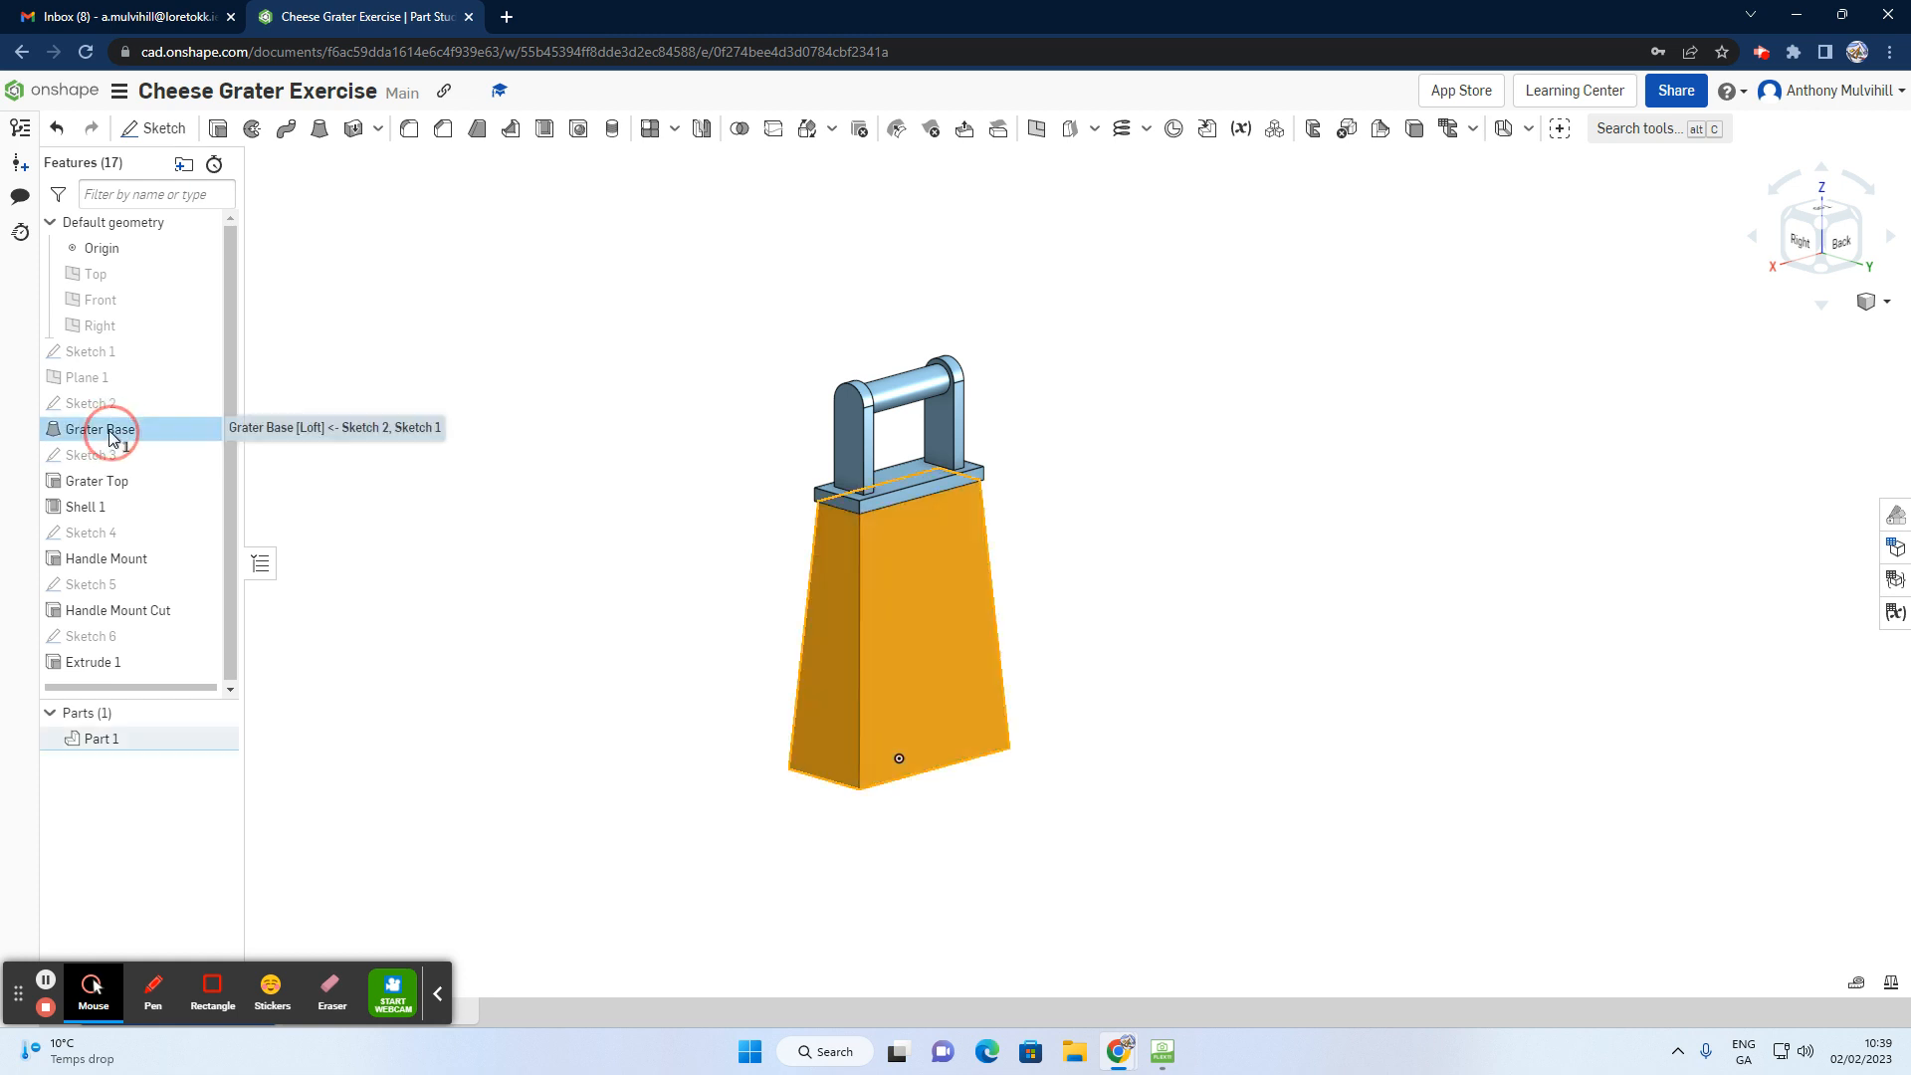
{"action": "left_click", "coordinate": [370, 404]}
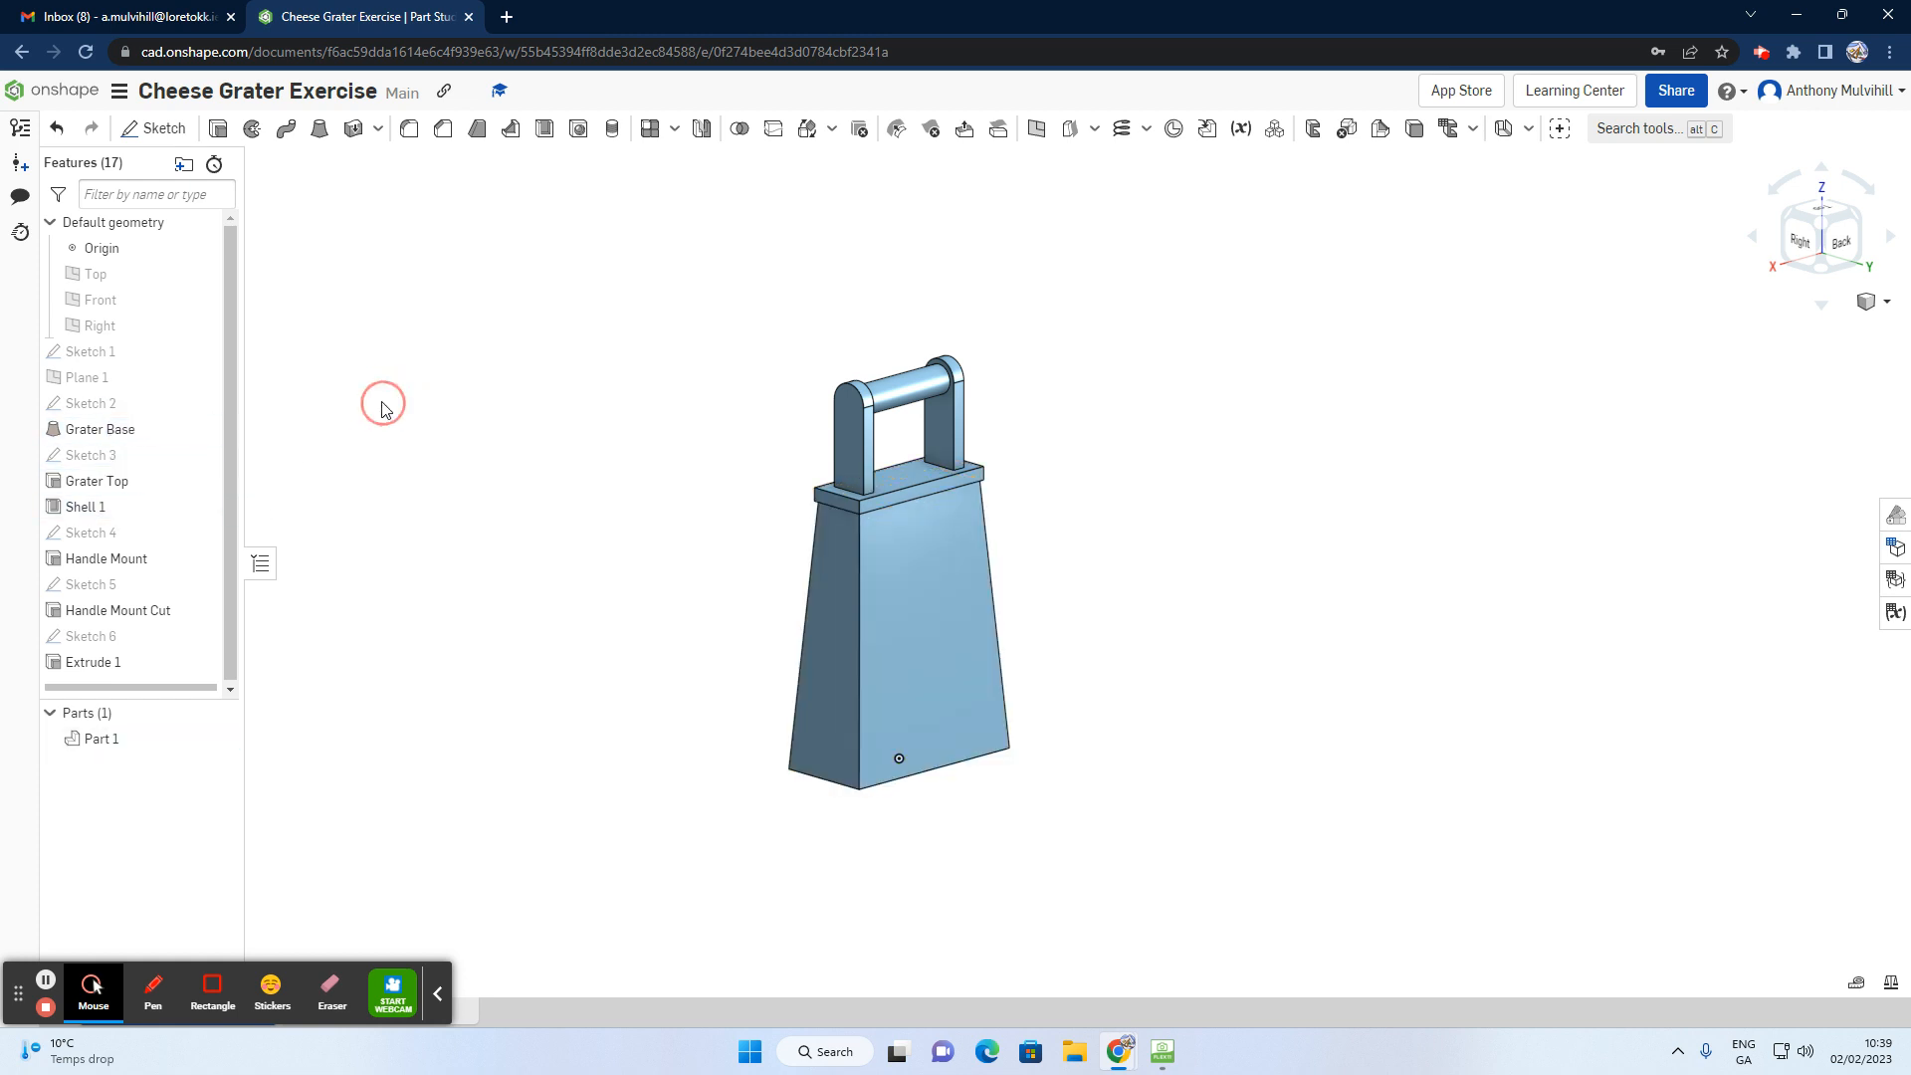
{"action": "left_click", "coordinate": [107, 435]}
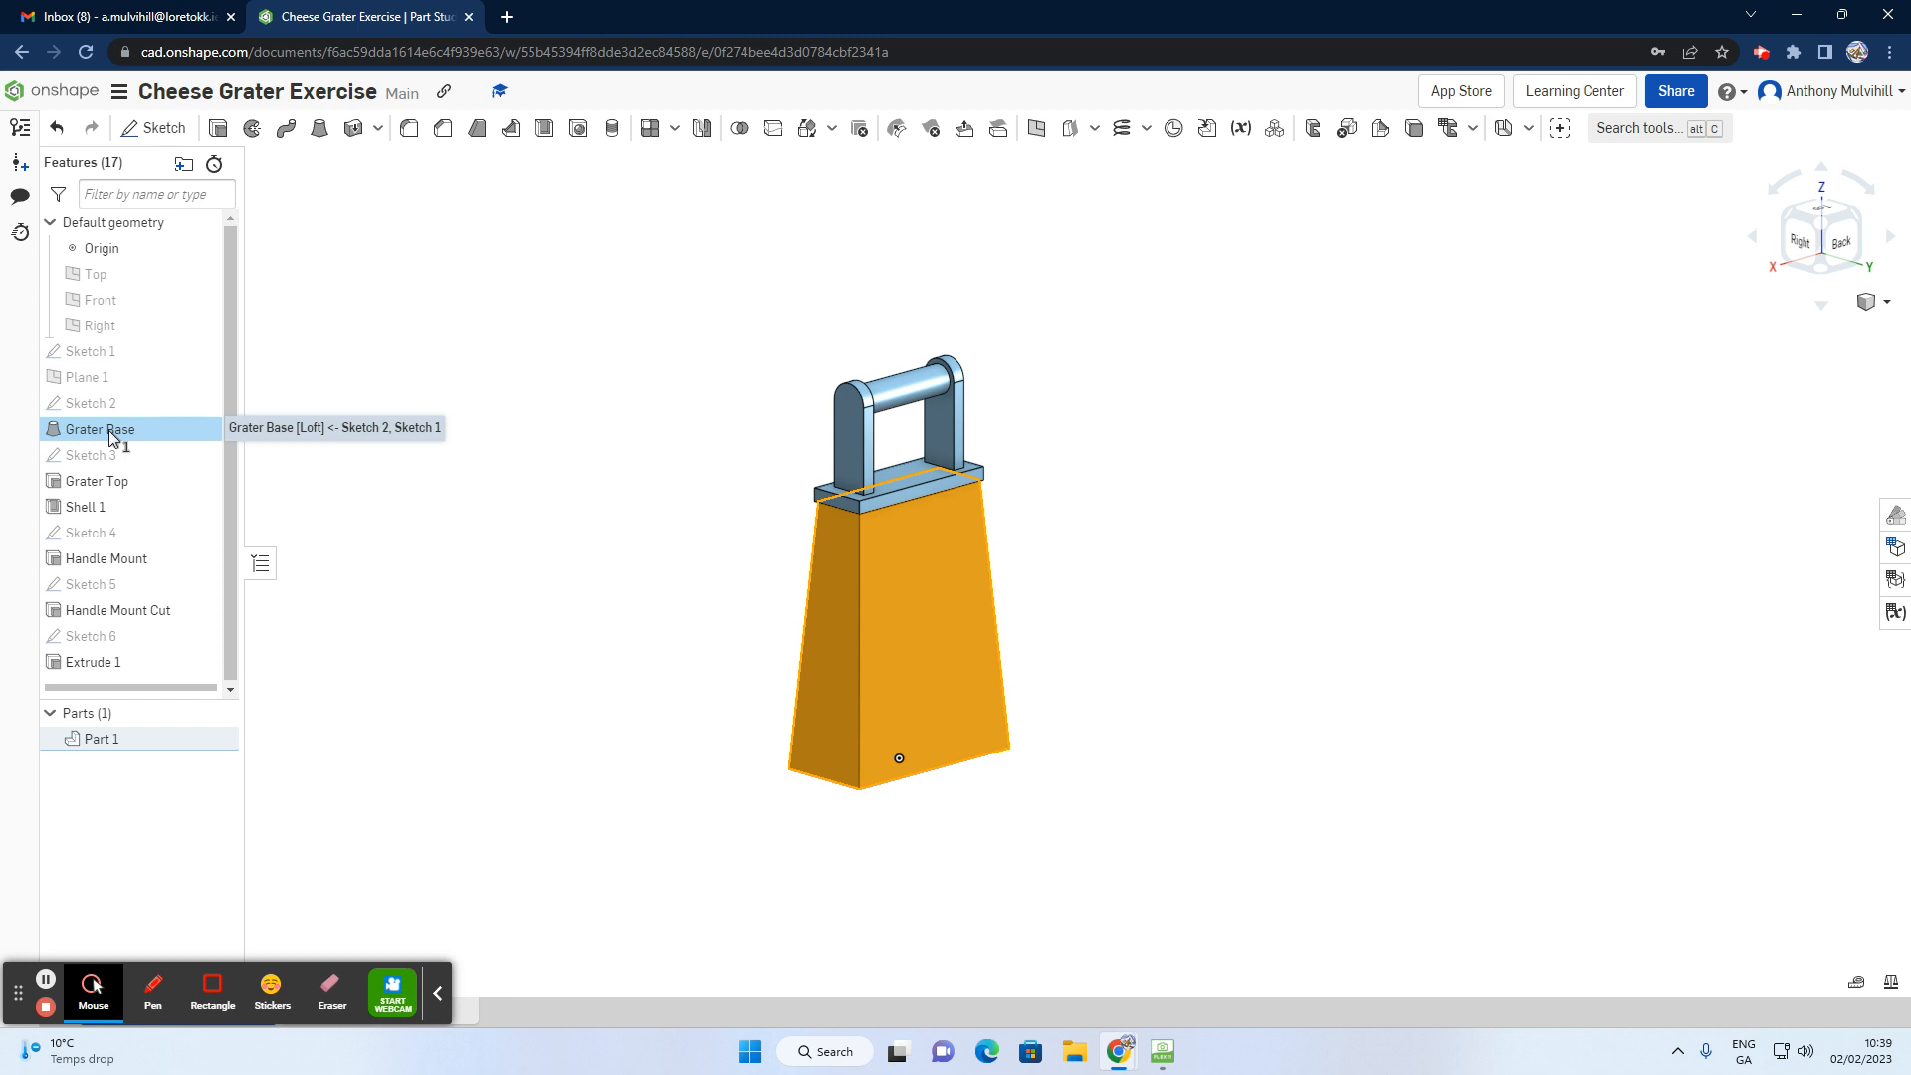
{"action": "right_click", "coordinate": [121, 509]}
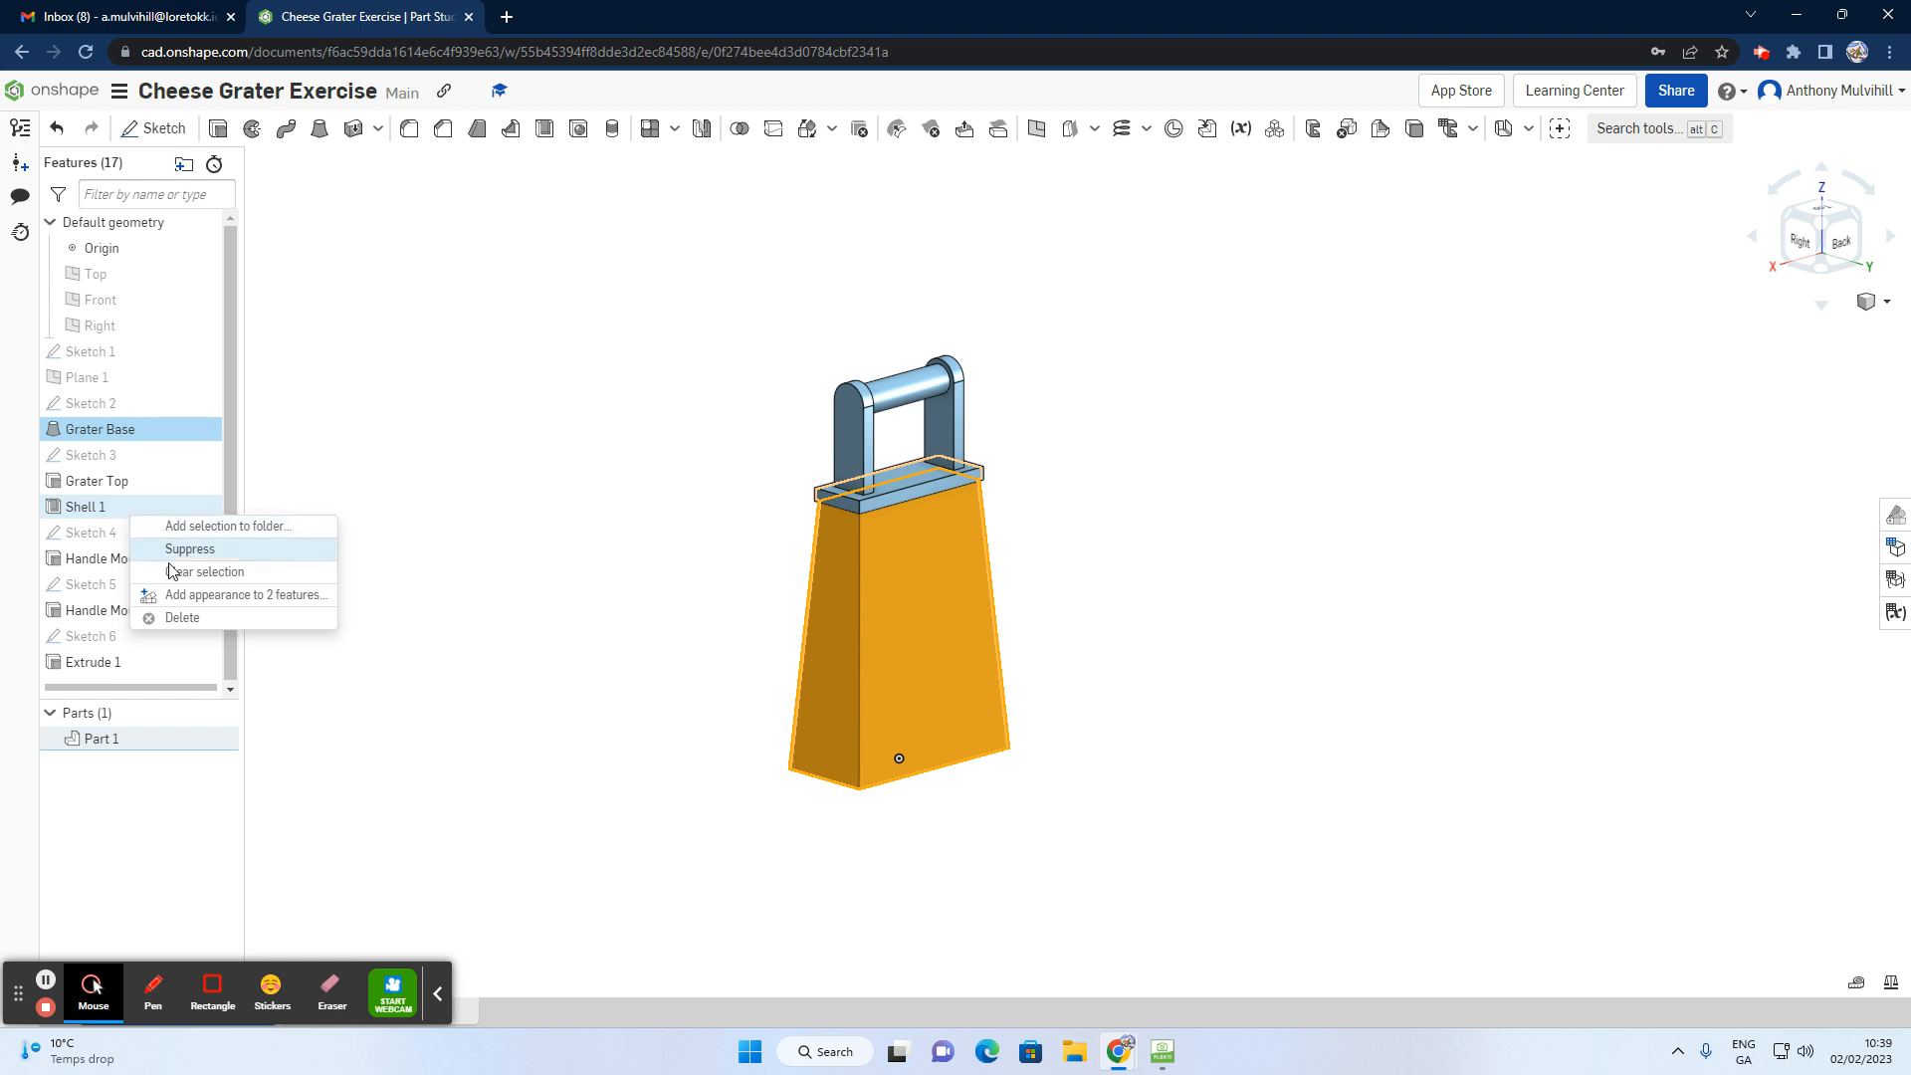
{"action": "left_click", "coordinate": [260, 594]}
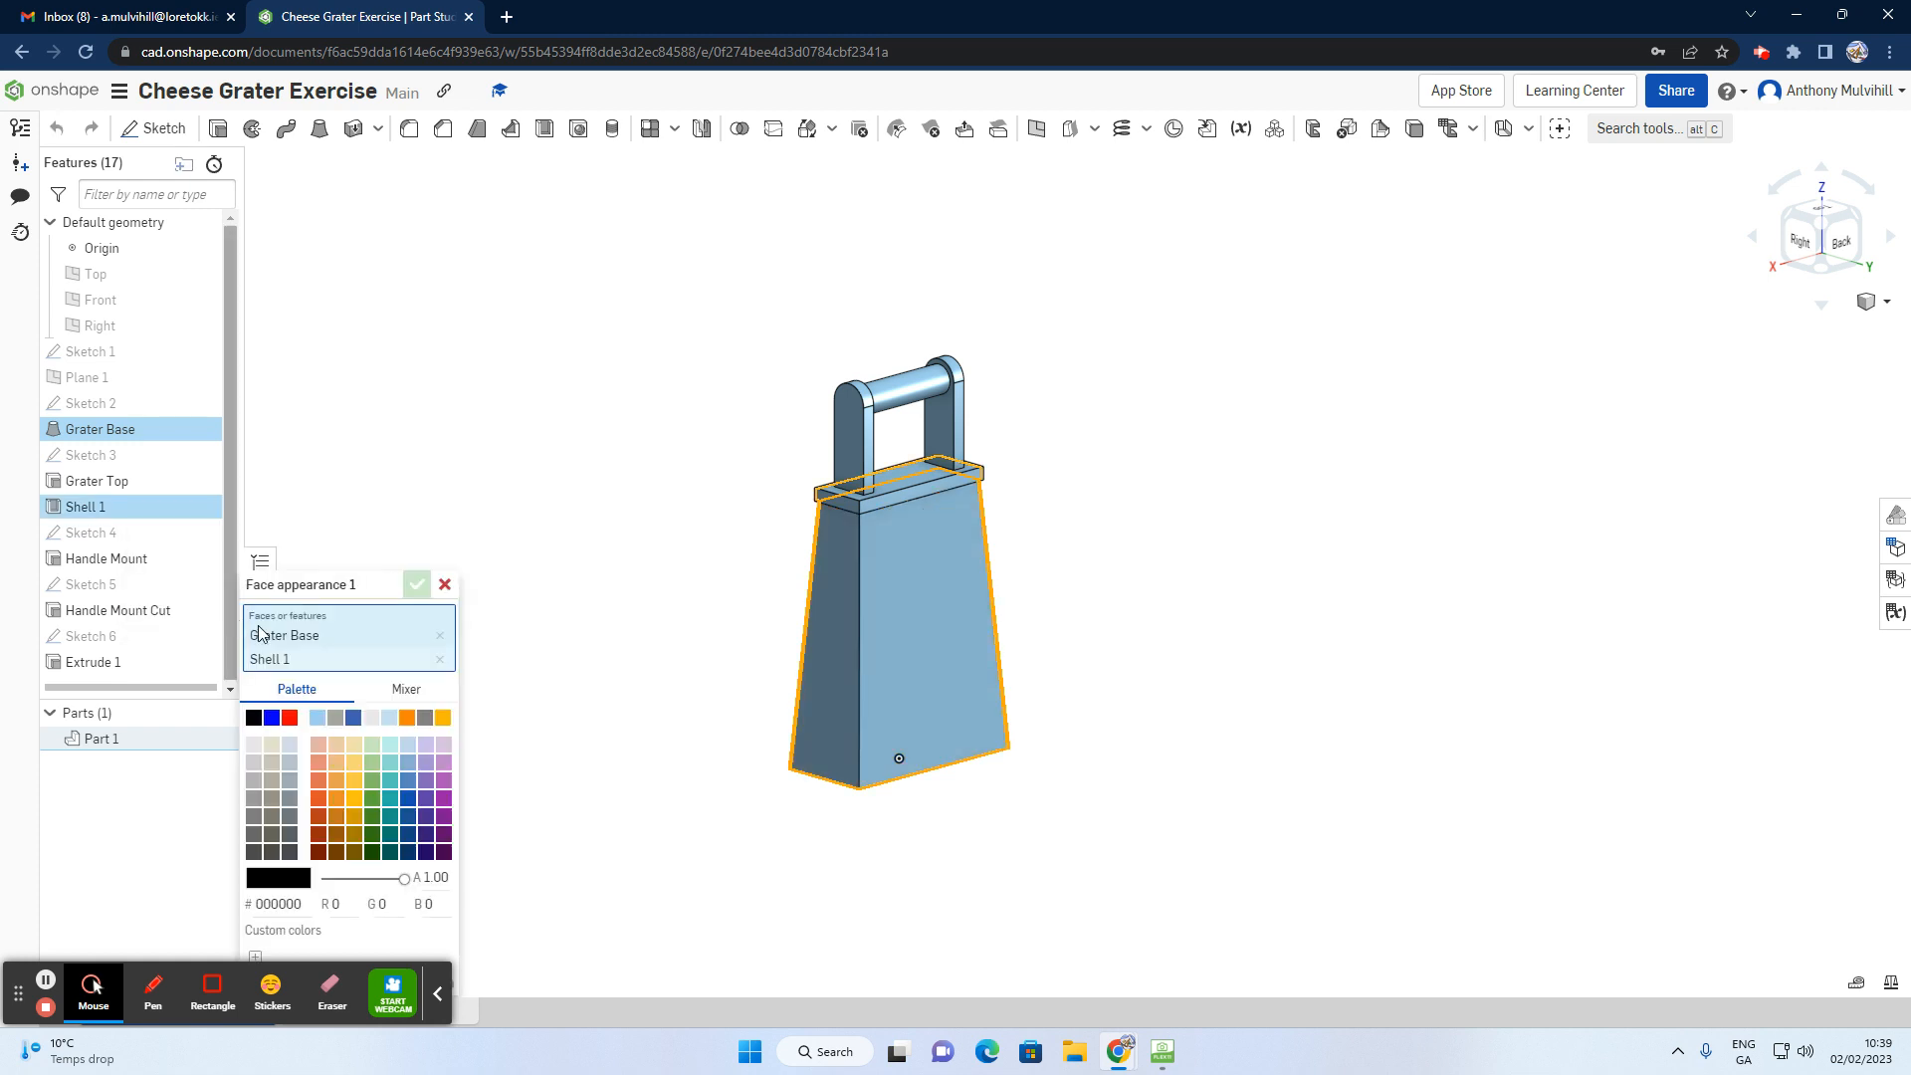
{"action": "left_click", "coordinate": [290, 764]}
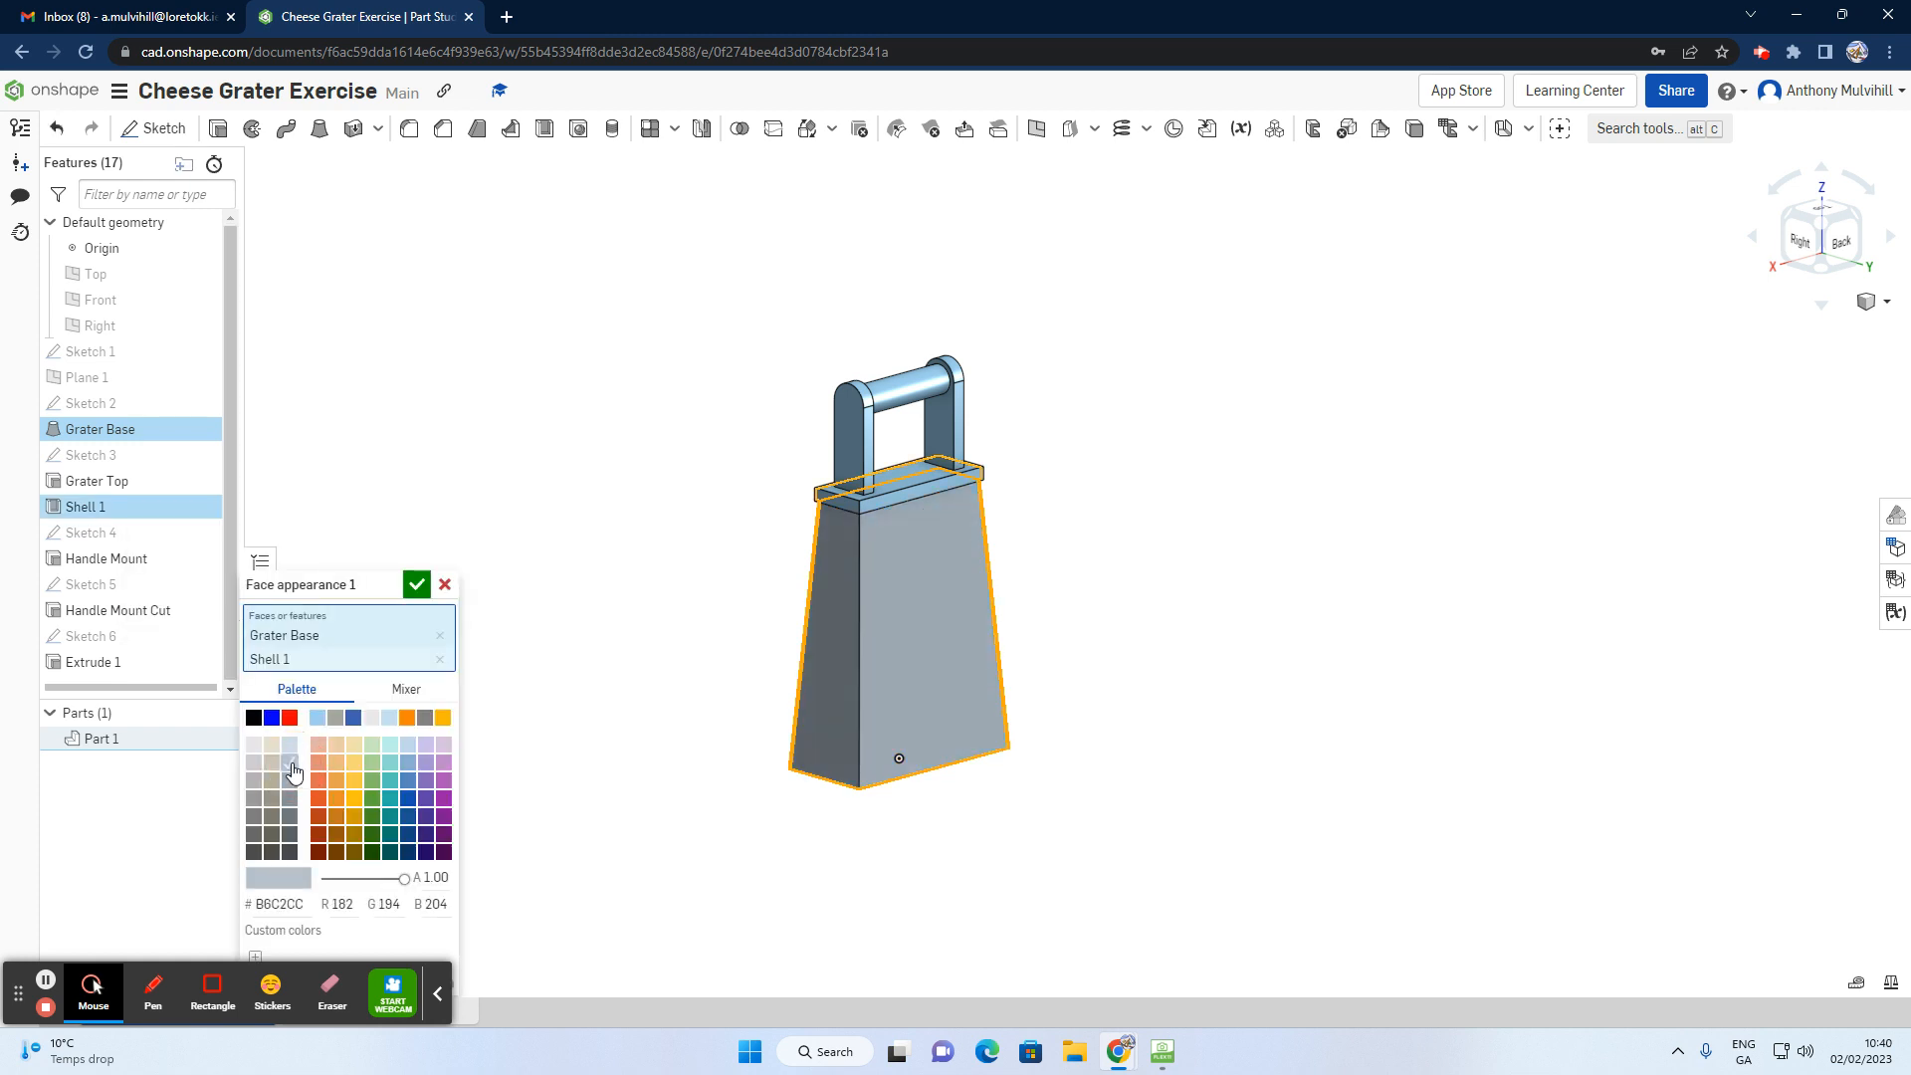
{"action": "left_click", "coordinate": [416, 584]}
{"action": "mouse_move", "coordinate": [584, 714]}
{"action": "right_mouse_down"}
{"action": "mouse_move", "coordinate": [582, 530]}
{"action": "mouse_move", "coordinate": [582, 692]}
{"action": "mouse_move", "coordinate": [555, 730]}
{"action": "right_mouse_up"}
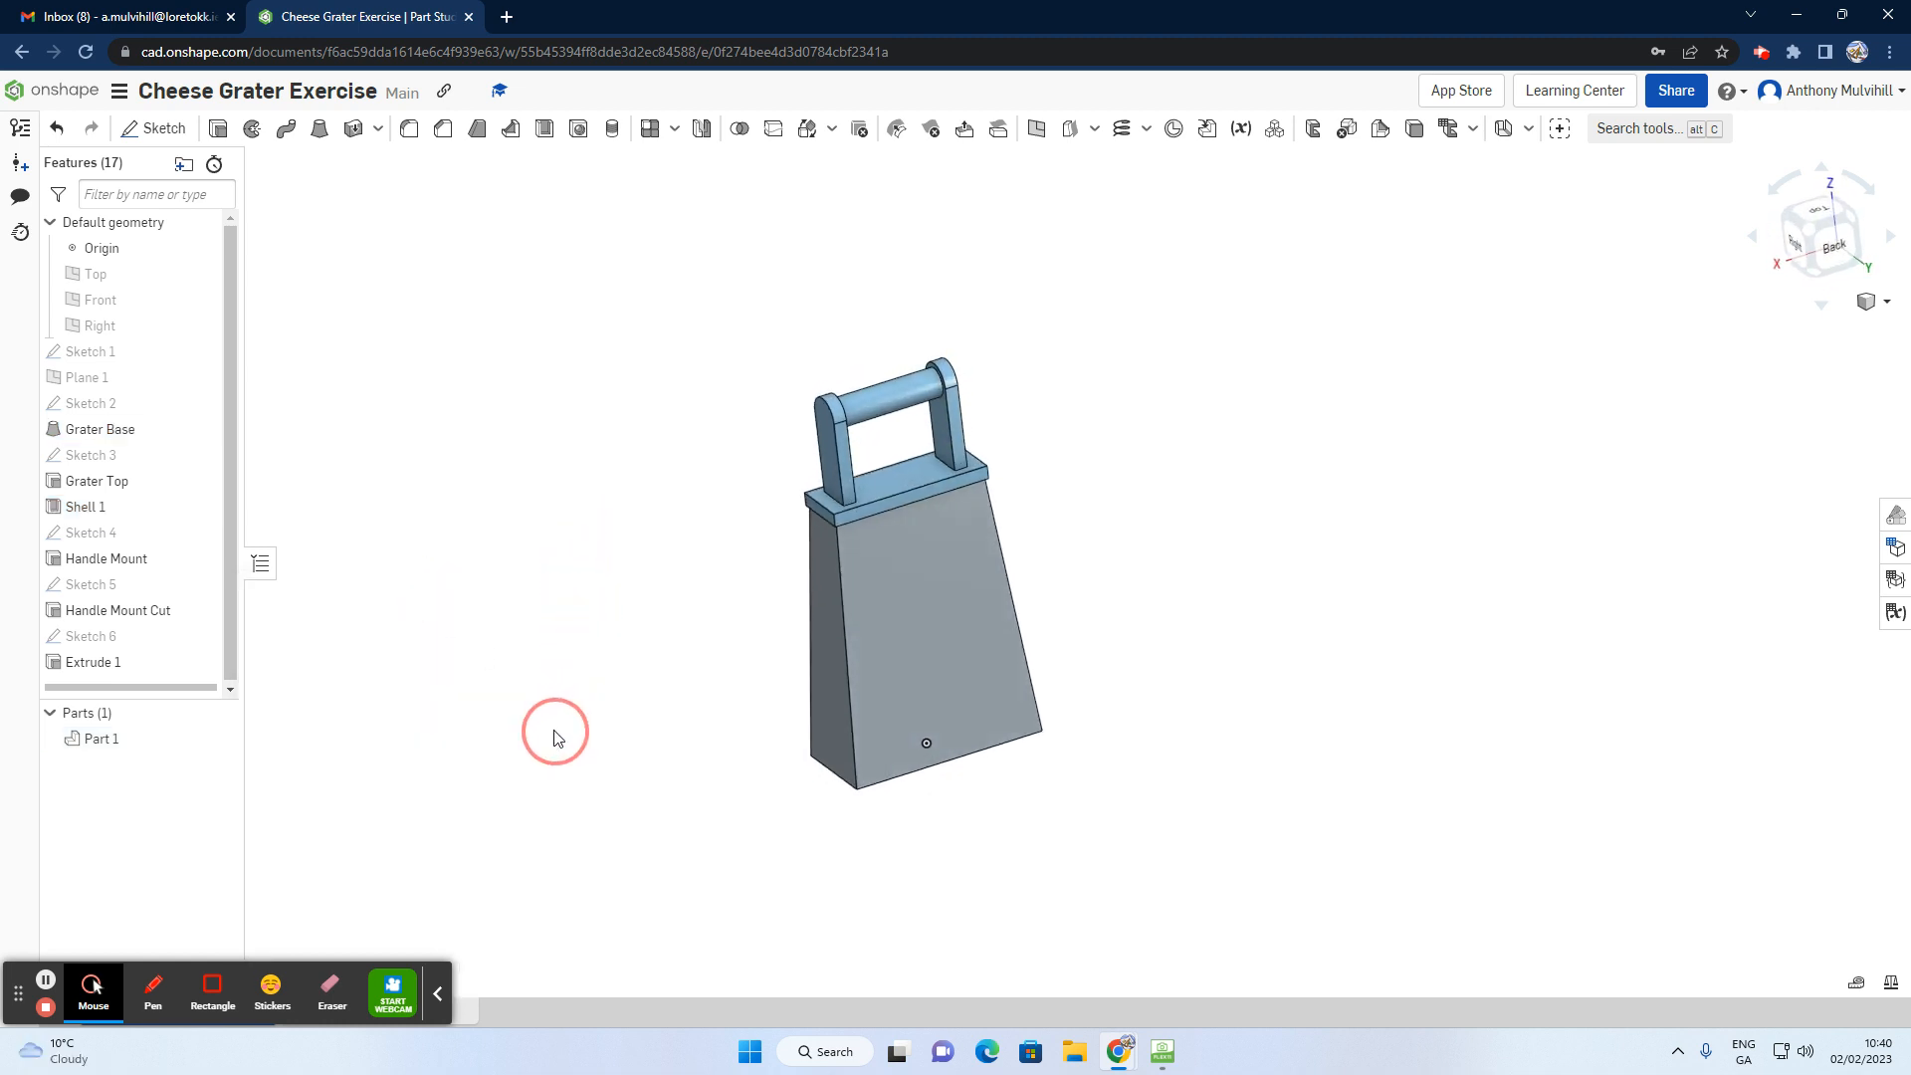
{"action": "left_click", "coordinate": [137, 485]}
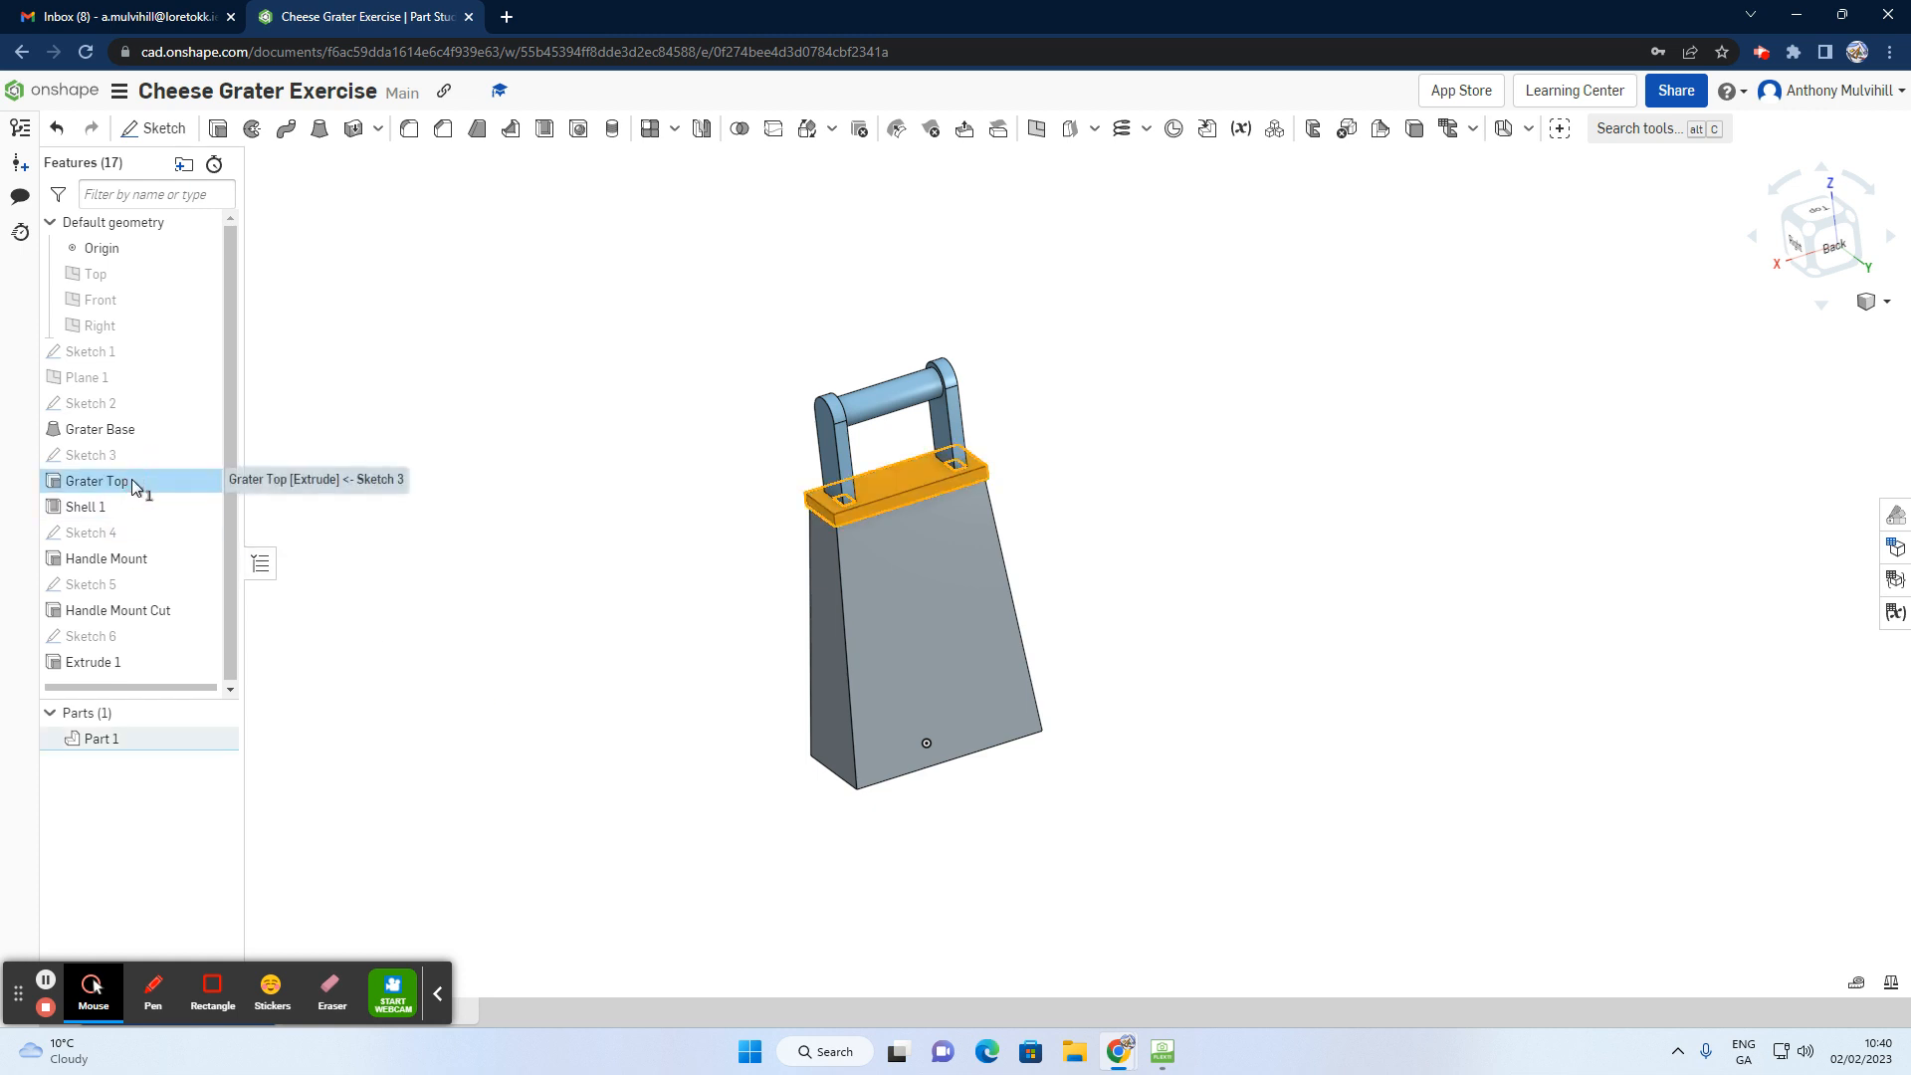
{"action": "right_click", "coordinate": [160, 565]}
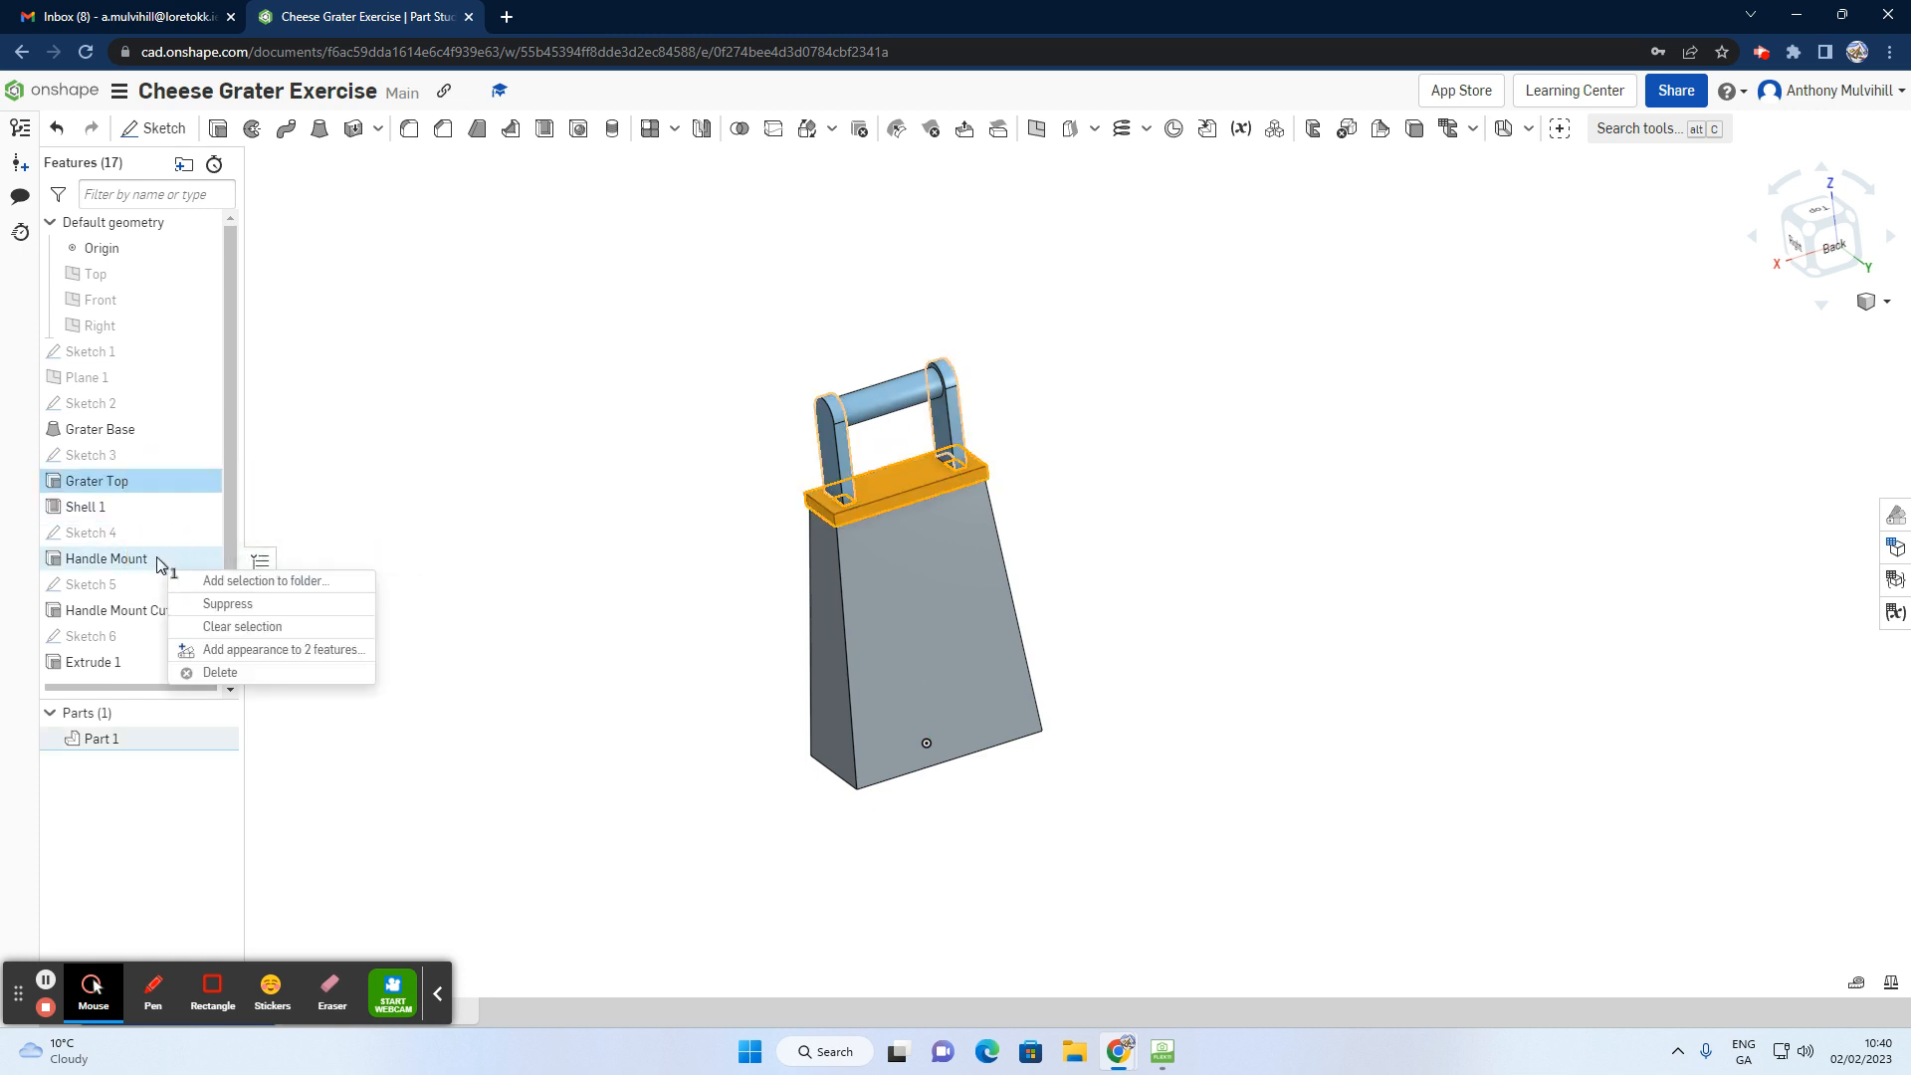
{"action": "left_click", "coordinate": [128, 611]}
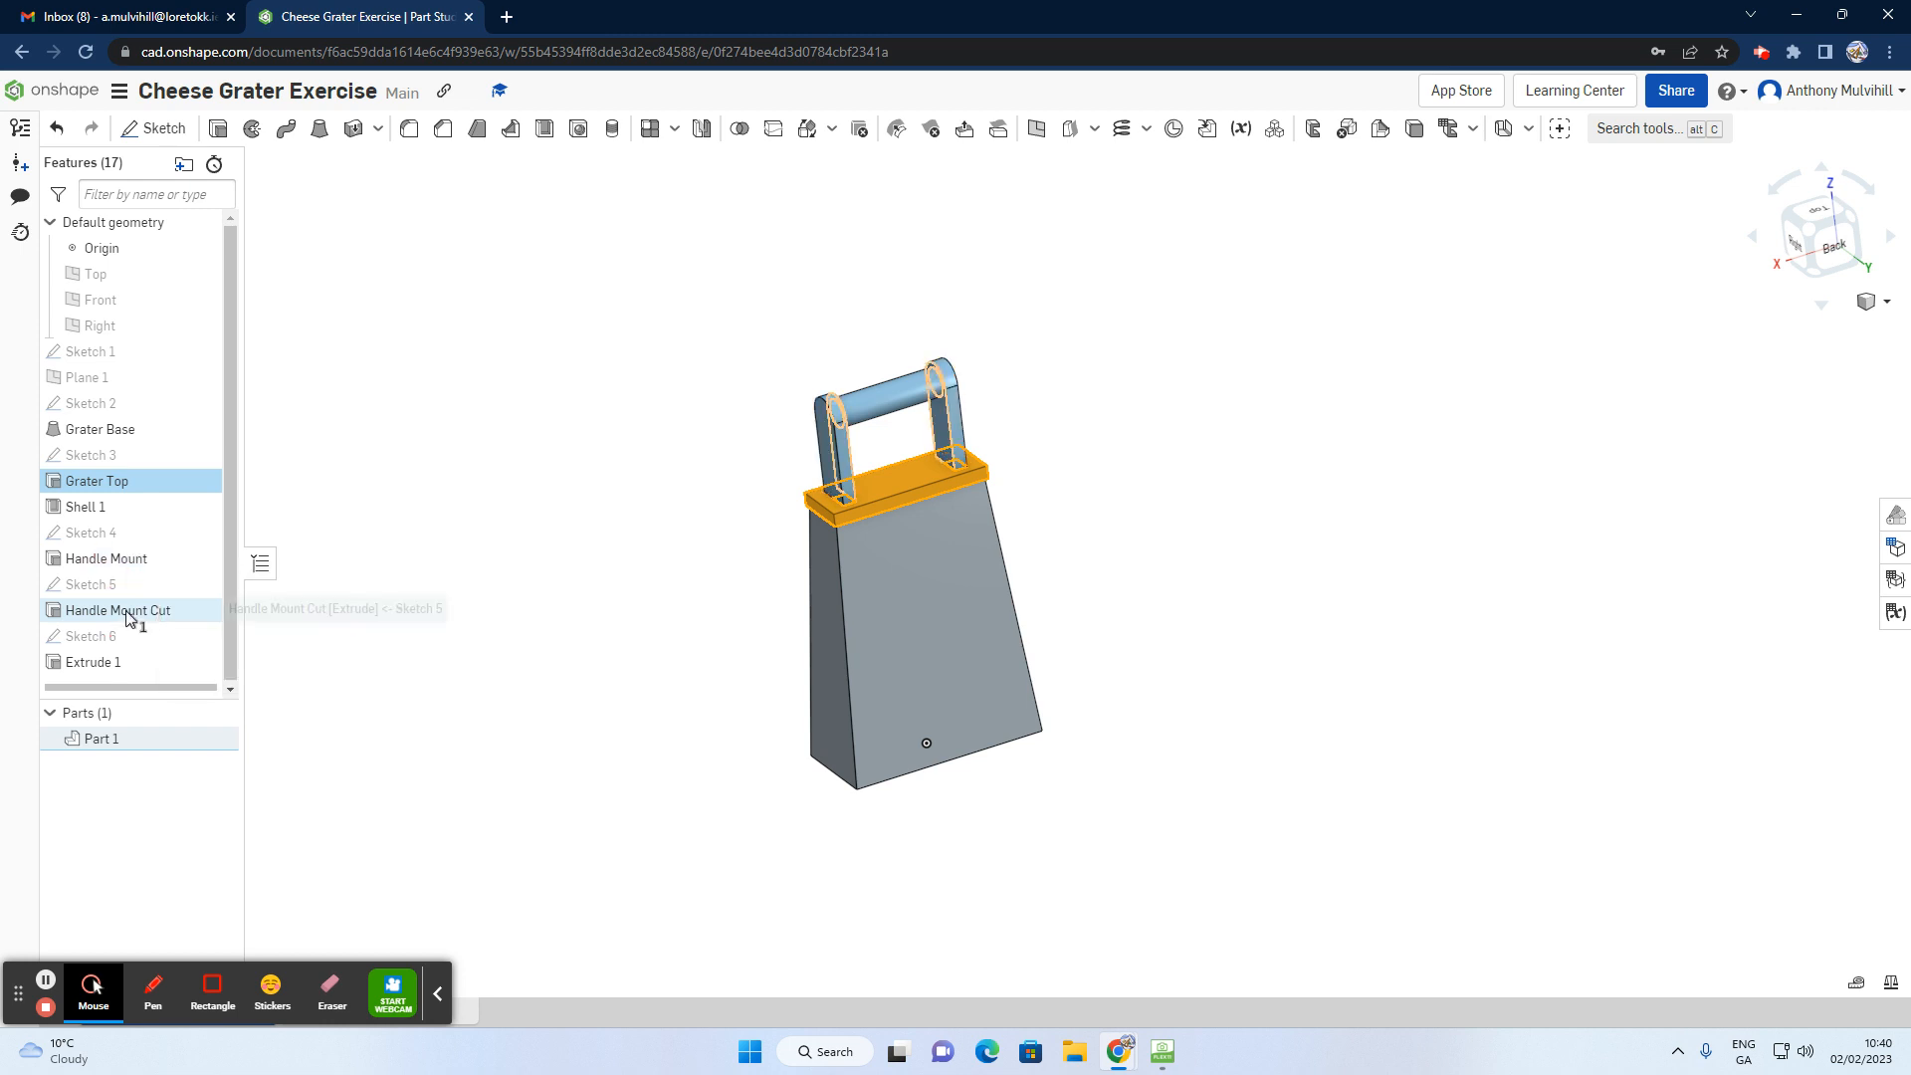
{"action": "right_click", "coordinate": [113, 559]}
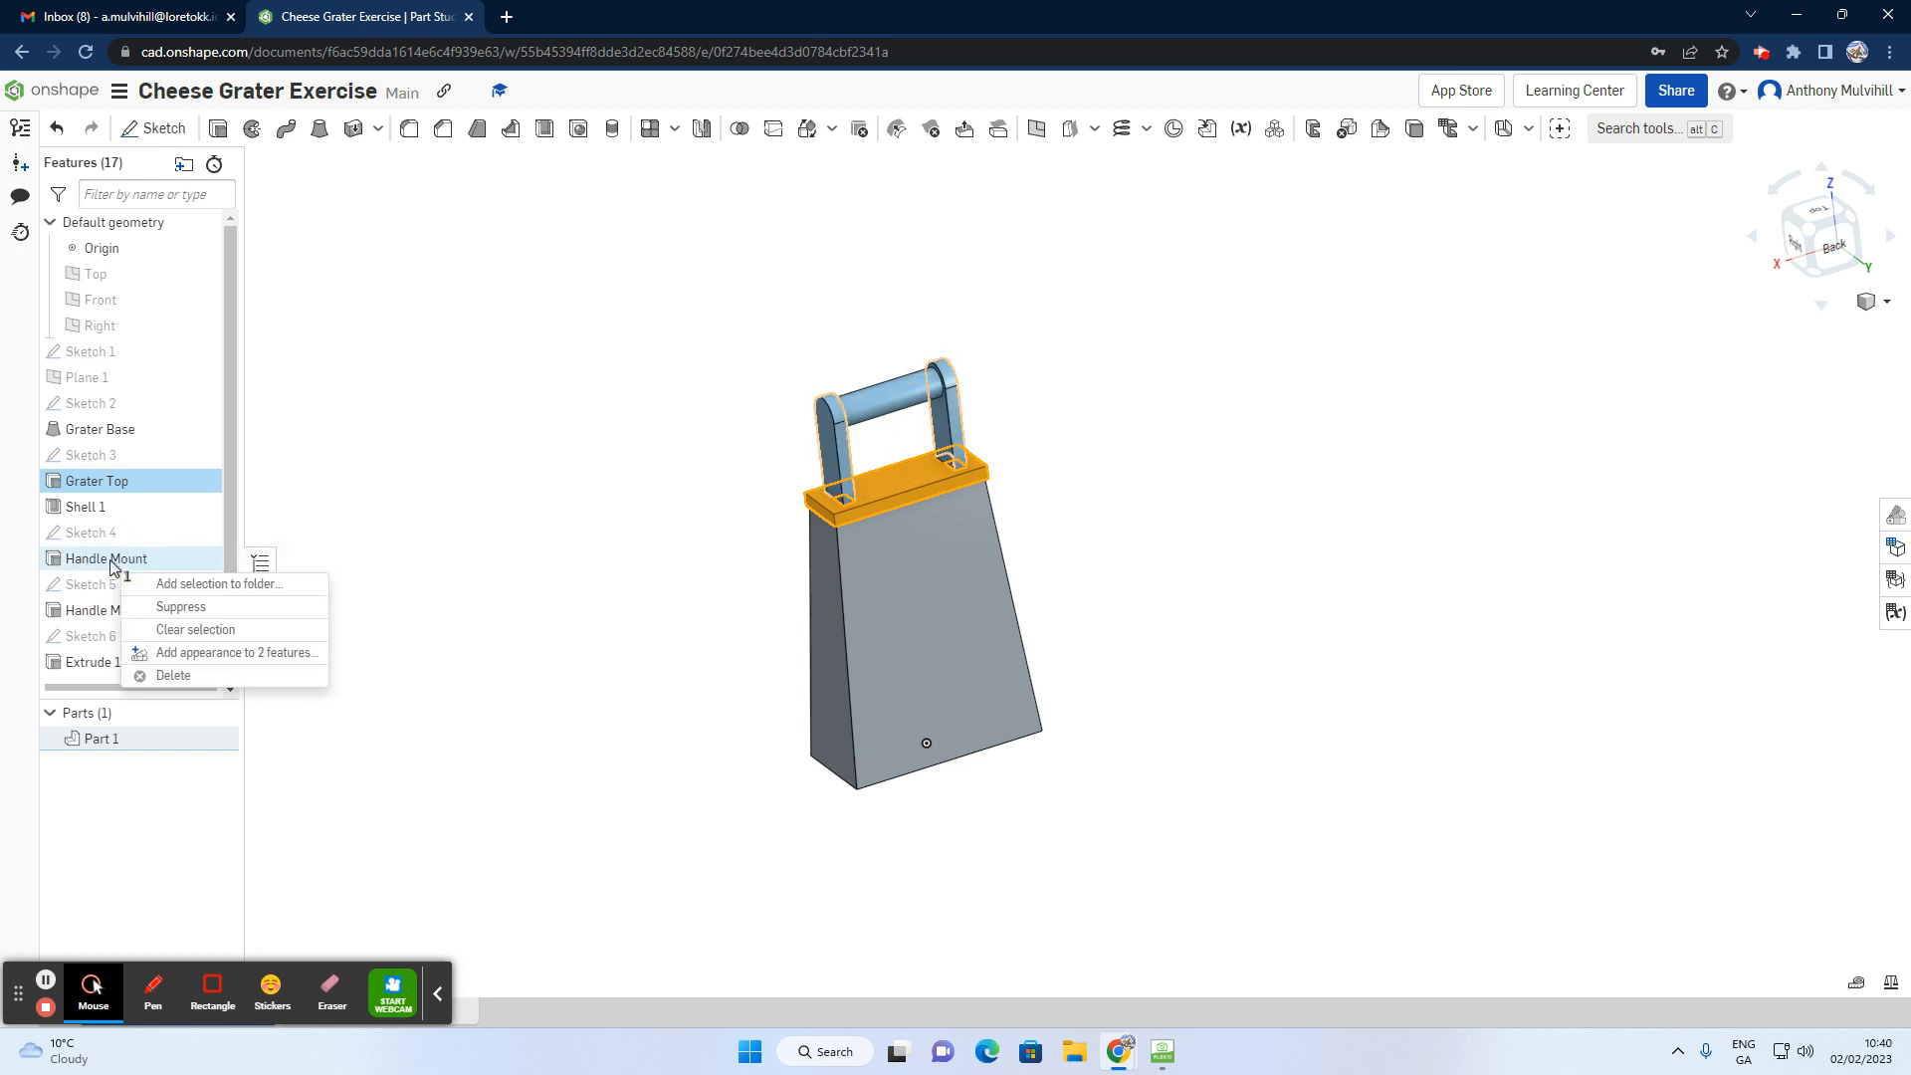
{"action": "left_click", "coordinate": [109, 621]}
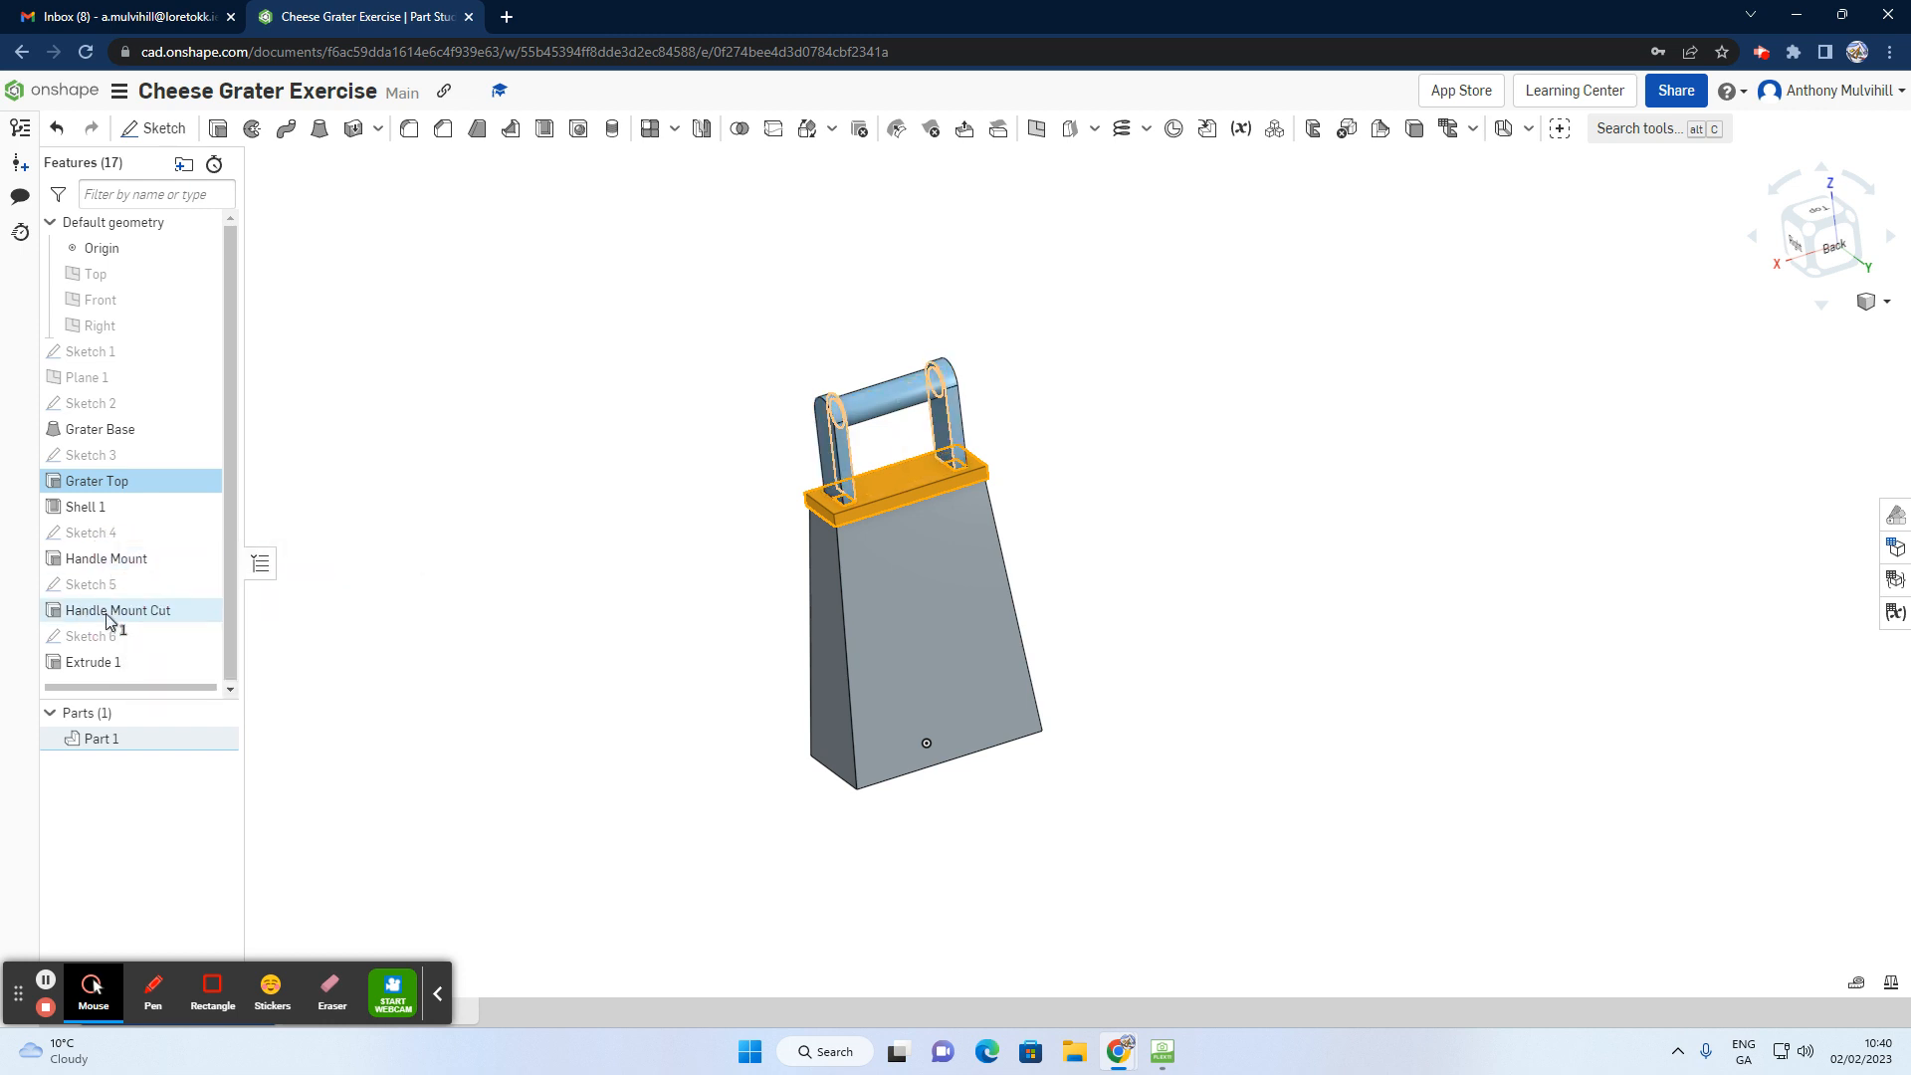
{"action": "left_click", "coordinate": [123, 558], "text": "shift"}
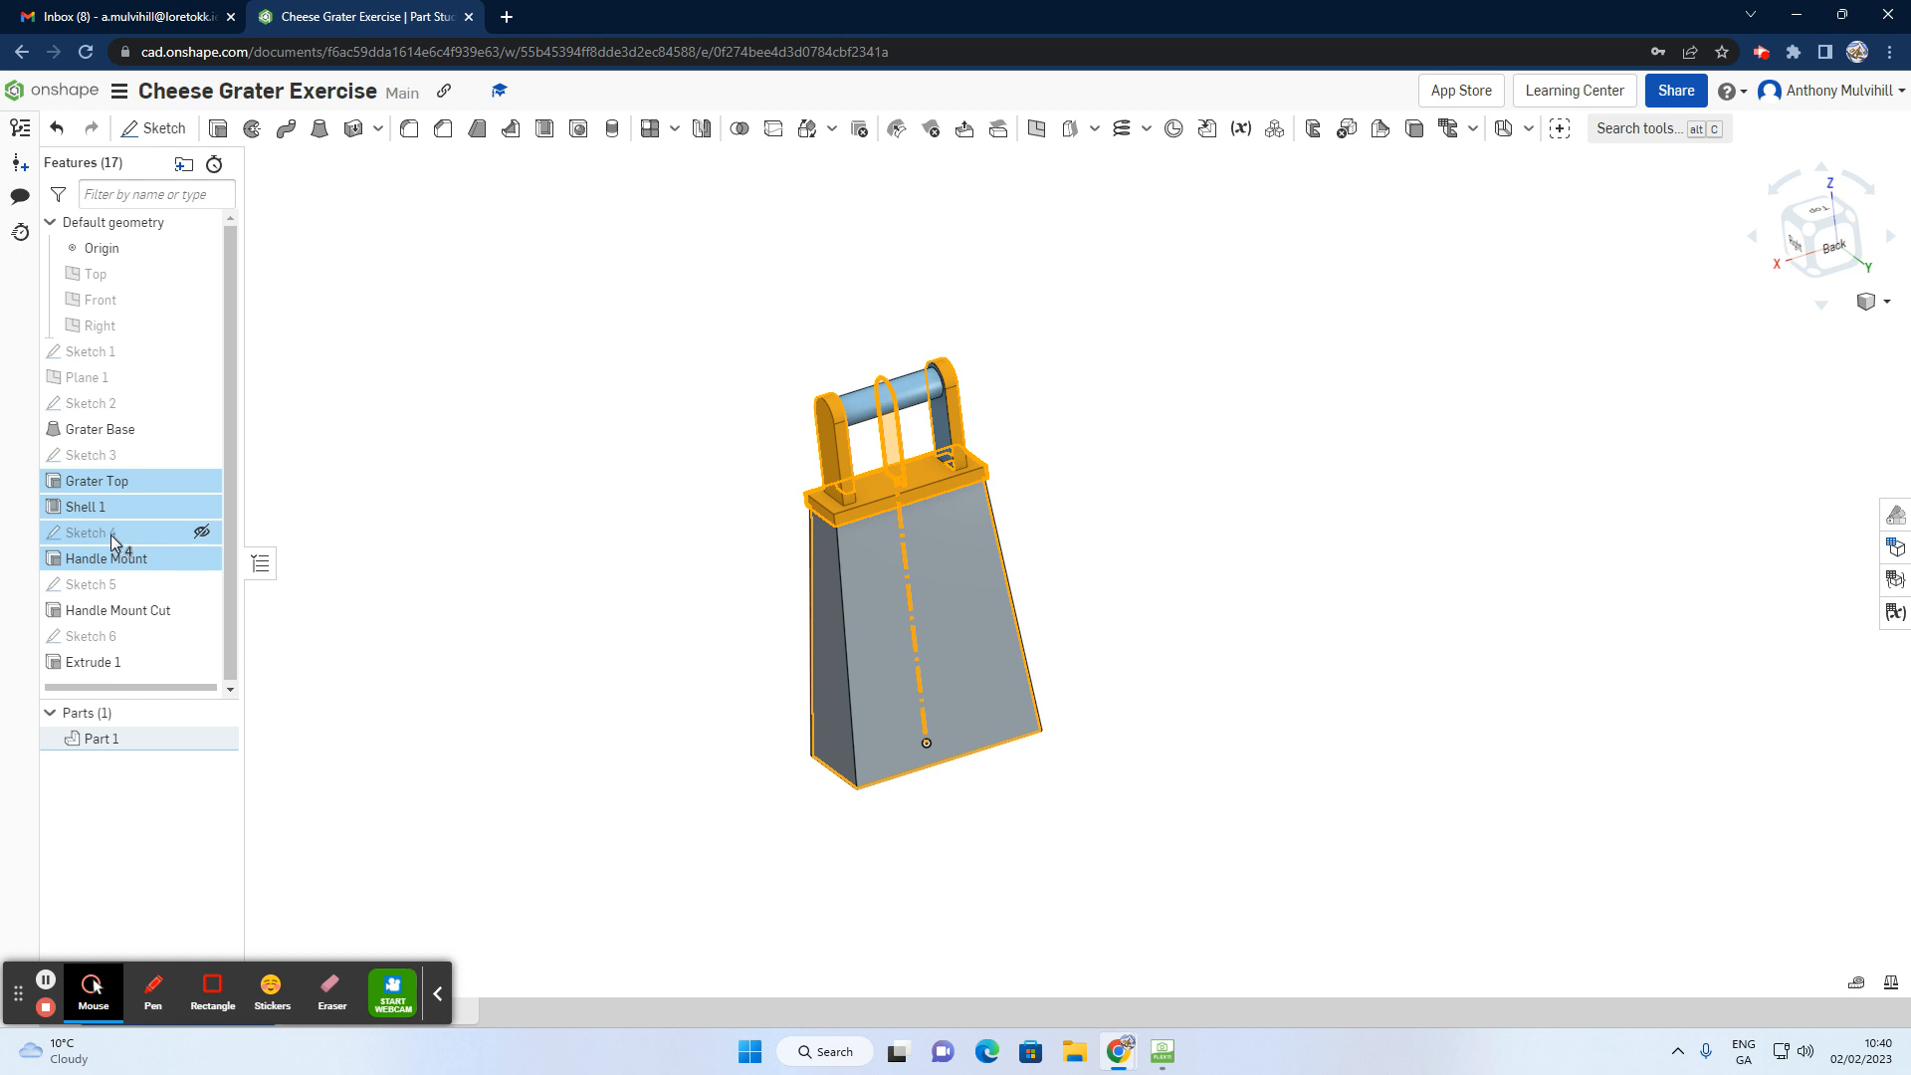
{"action": "key", "text": "Escape"}
{"action": "left_click", "coordinate": [133, 662]}
{"action": "left_click", "coordinate": [140, 611], "text": "ctrl"}
{"action": "left_click_drag", "start_coordinate": [140, 611], "coordinate": [414, 542]}
{"action": "left_click", "coordinate": [414, 541]}
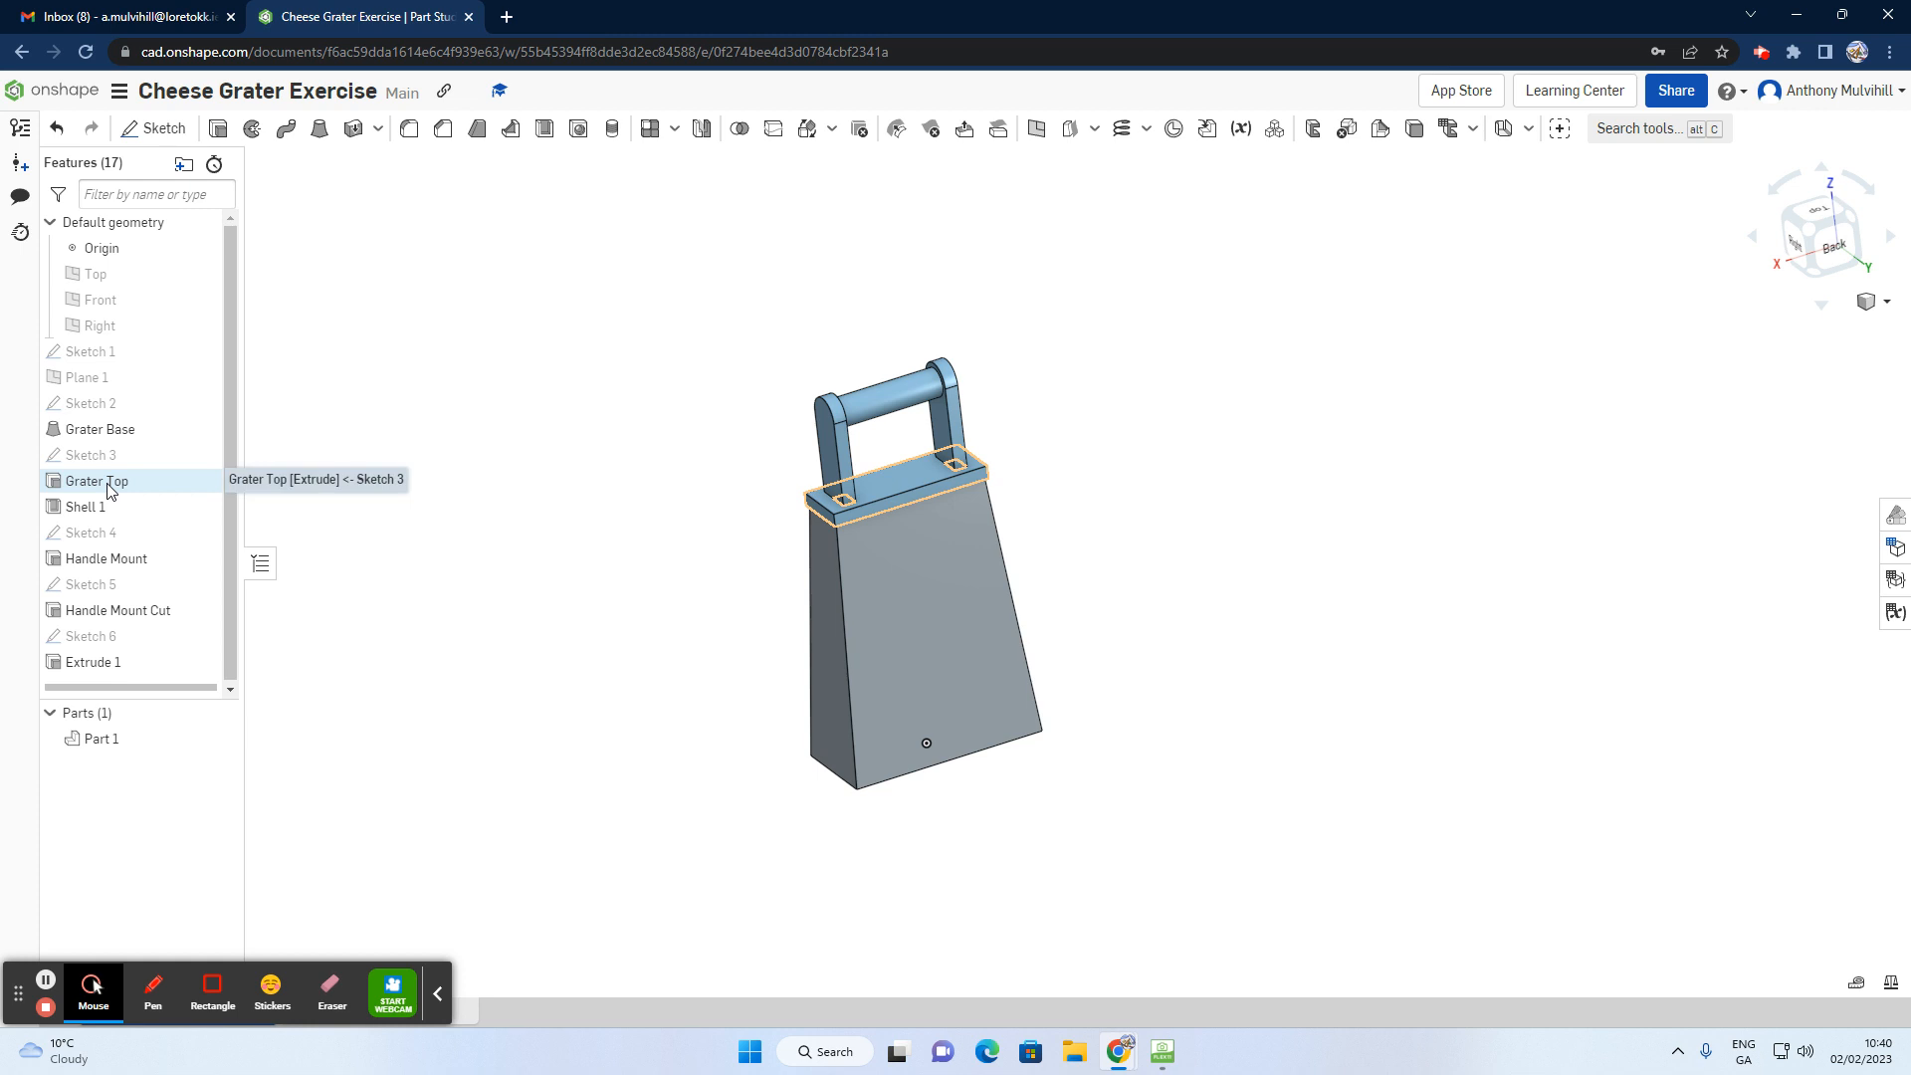
Step: Apply a green face appearance (#5FA73D) to the Grater Top, Handle Mount, Handle Mount Cut and Extrude 1 features
{"action": "left_click_drag", "start_coordinate": [132, 484], "coordinate": [118, 670]}
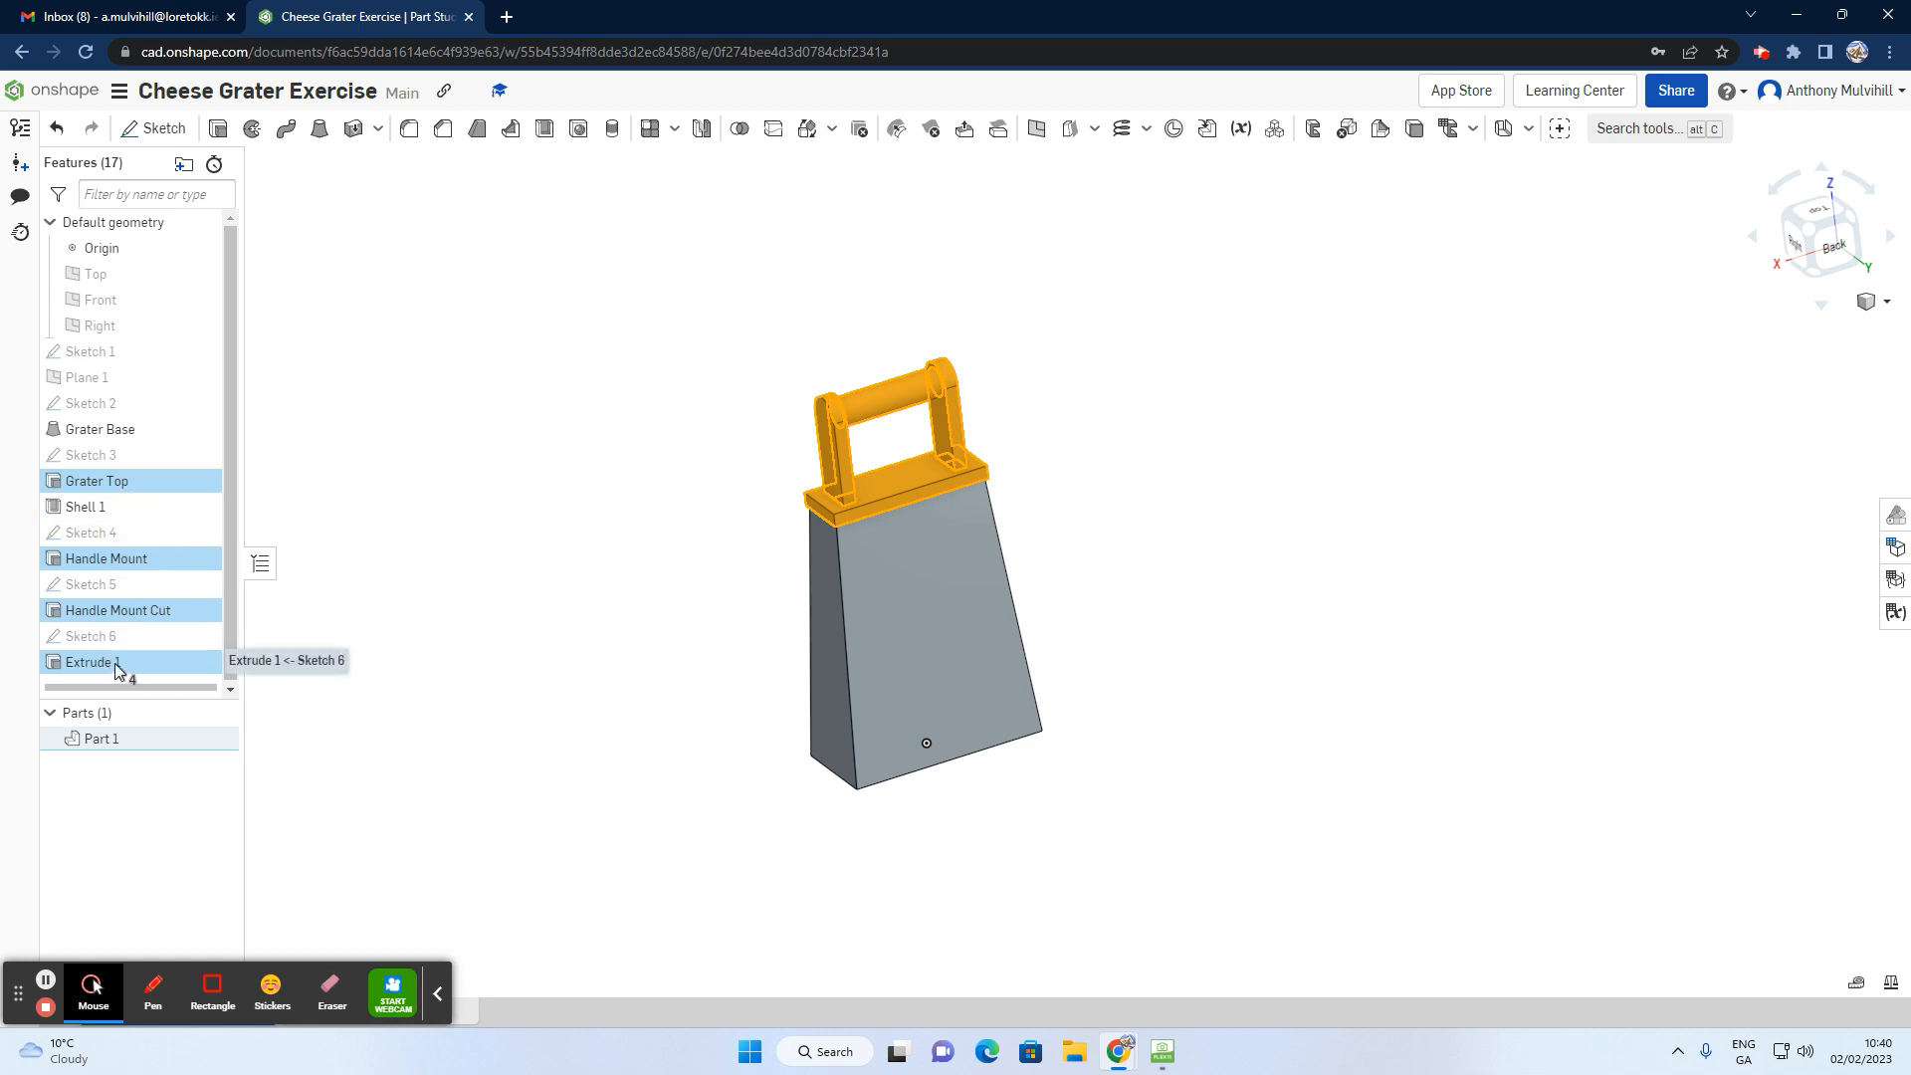
{"action": "right_click", "coordinate": [117, 670]}
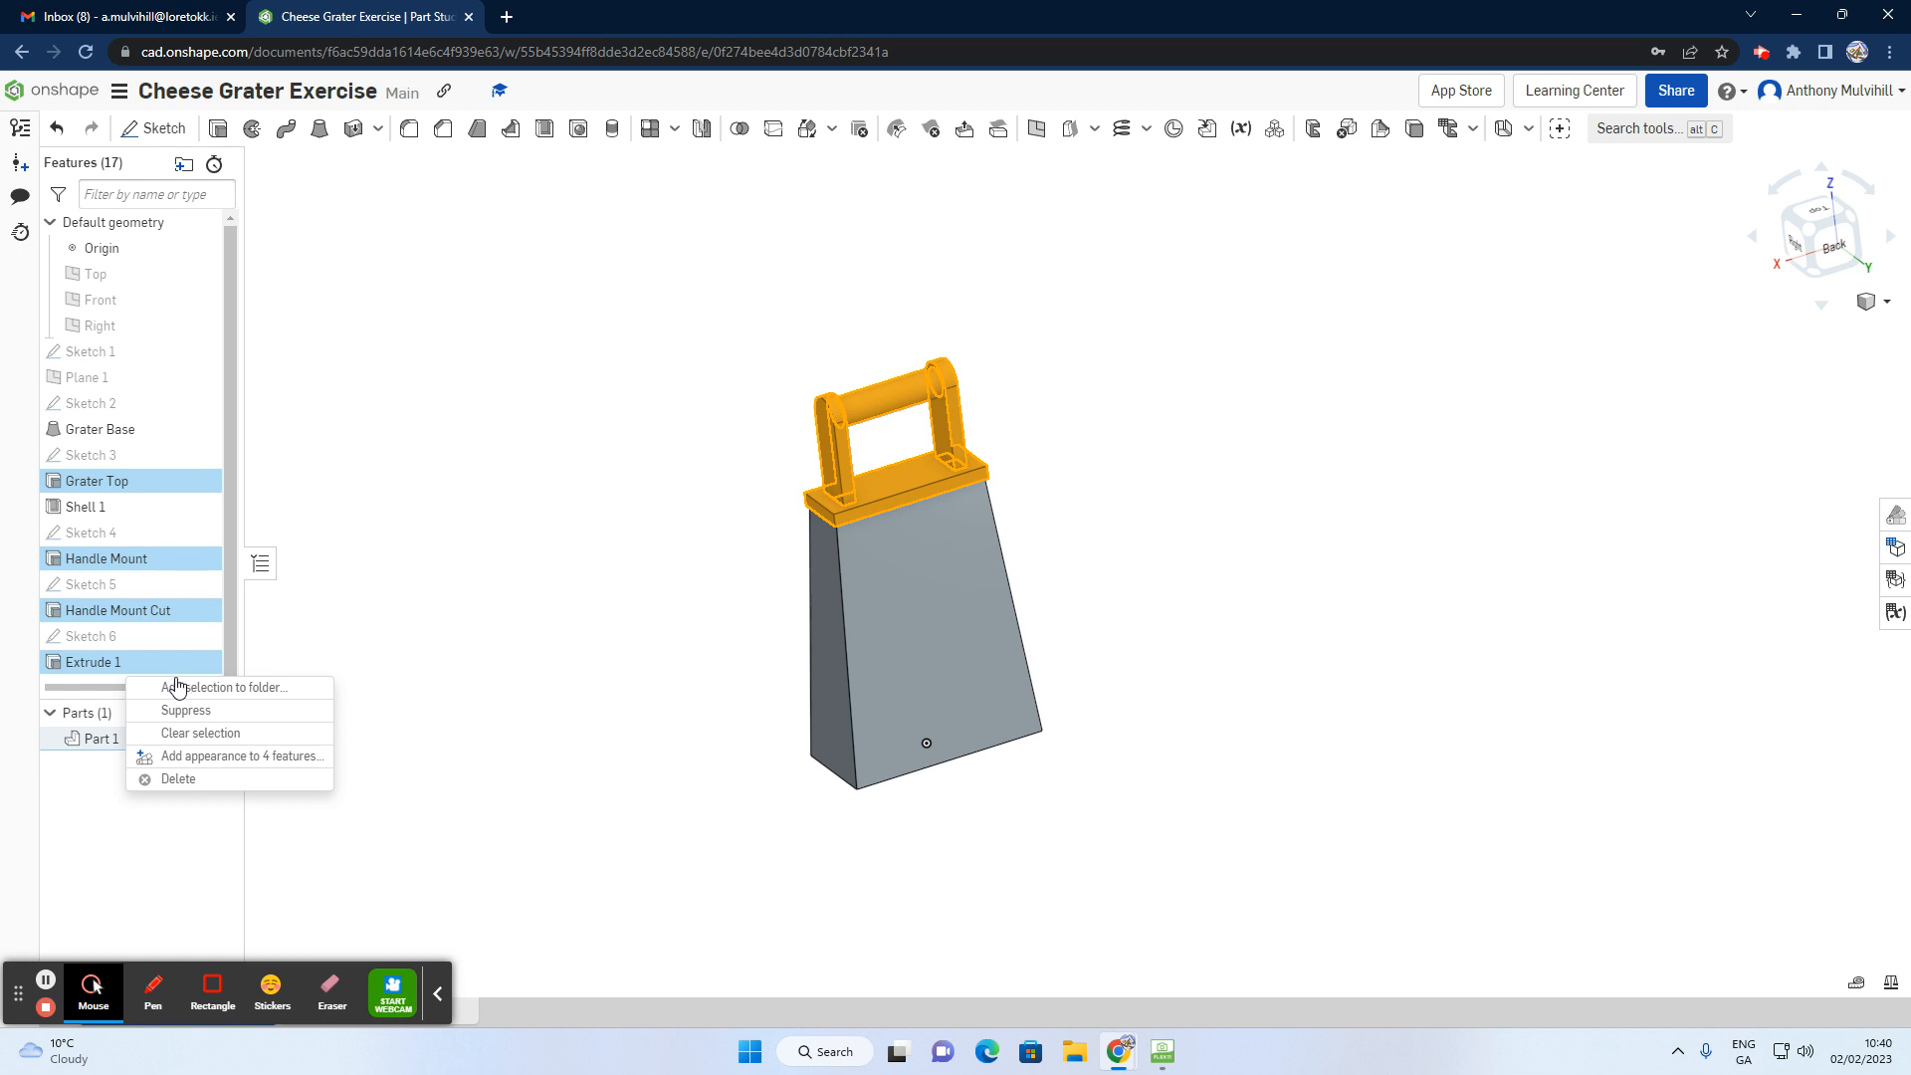
{"action": "left_click", "coordinate": [227, 758]}
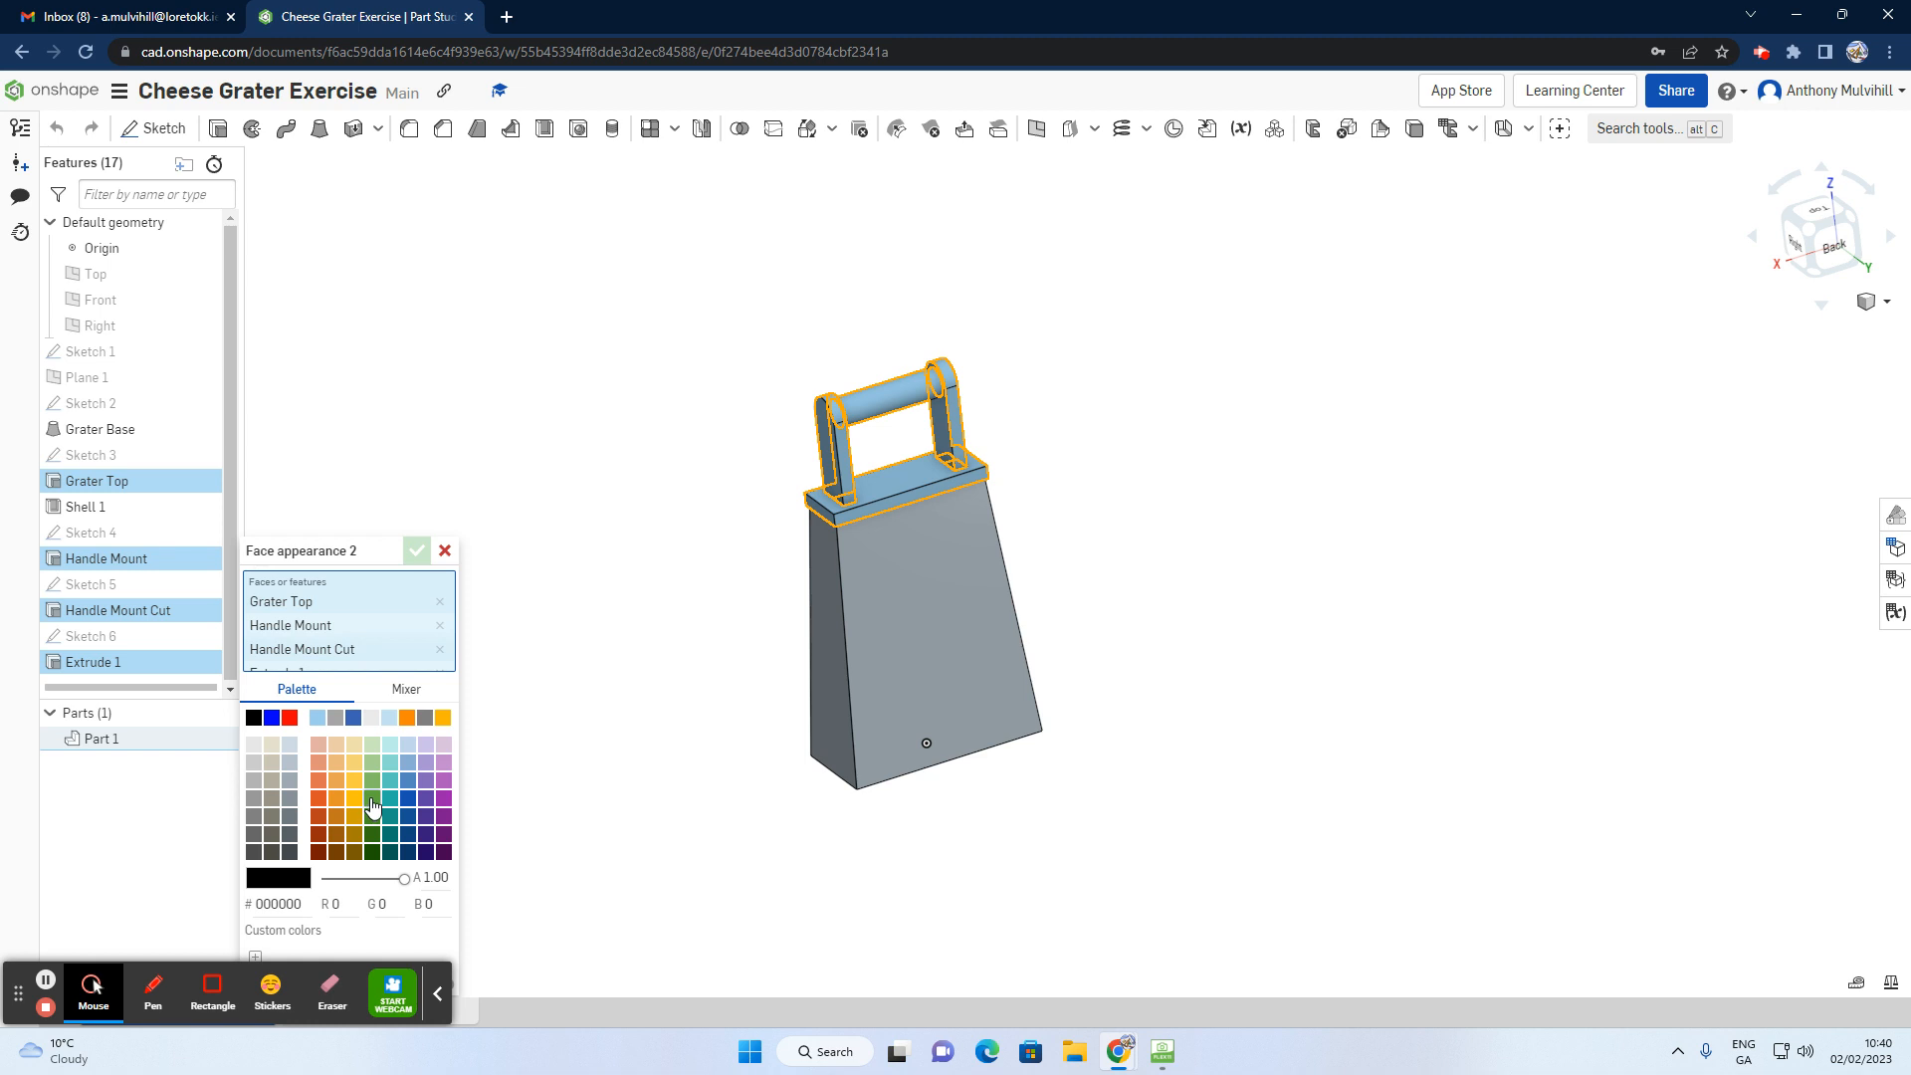
{"action": "left_click", "coordinate": [371, 798]}
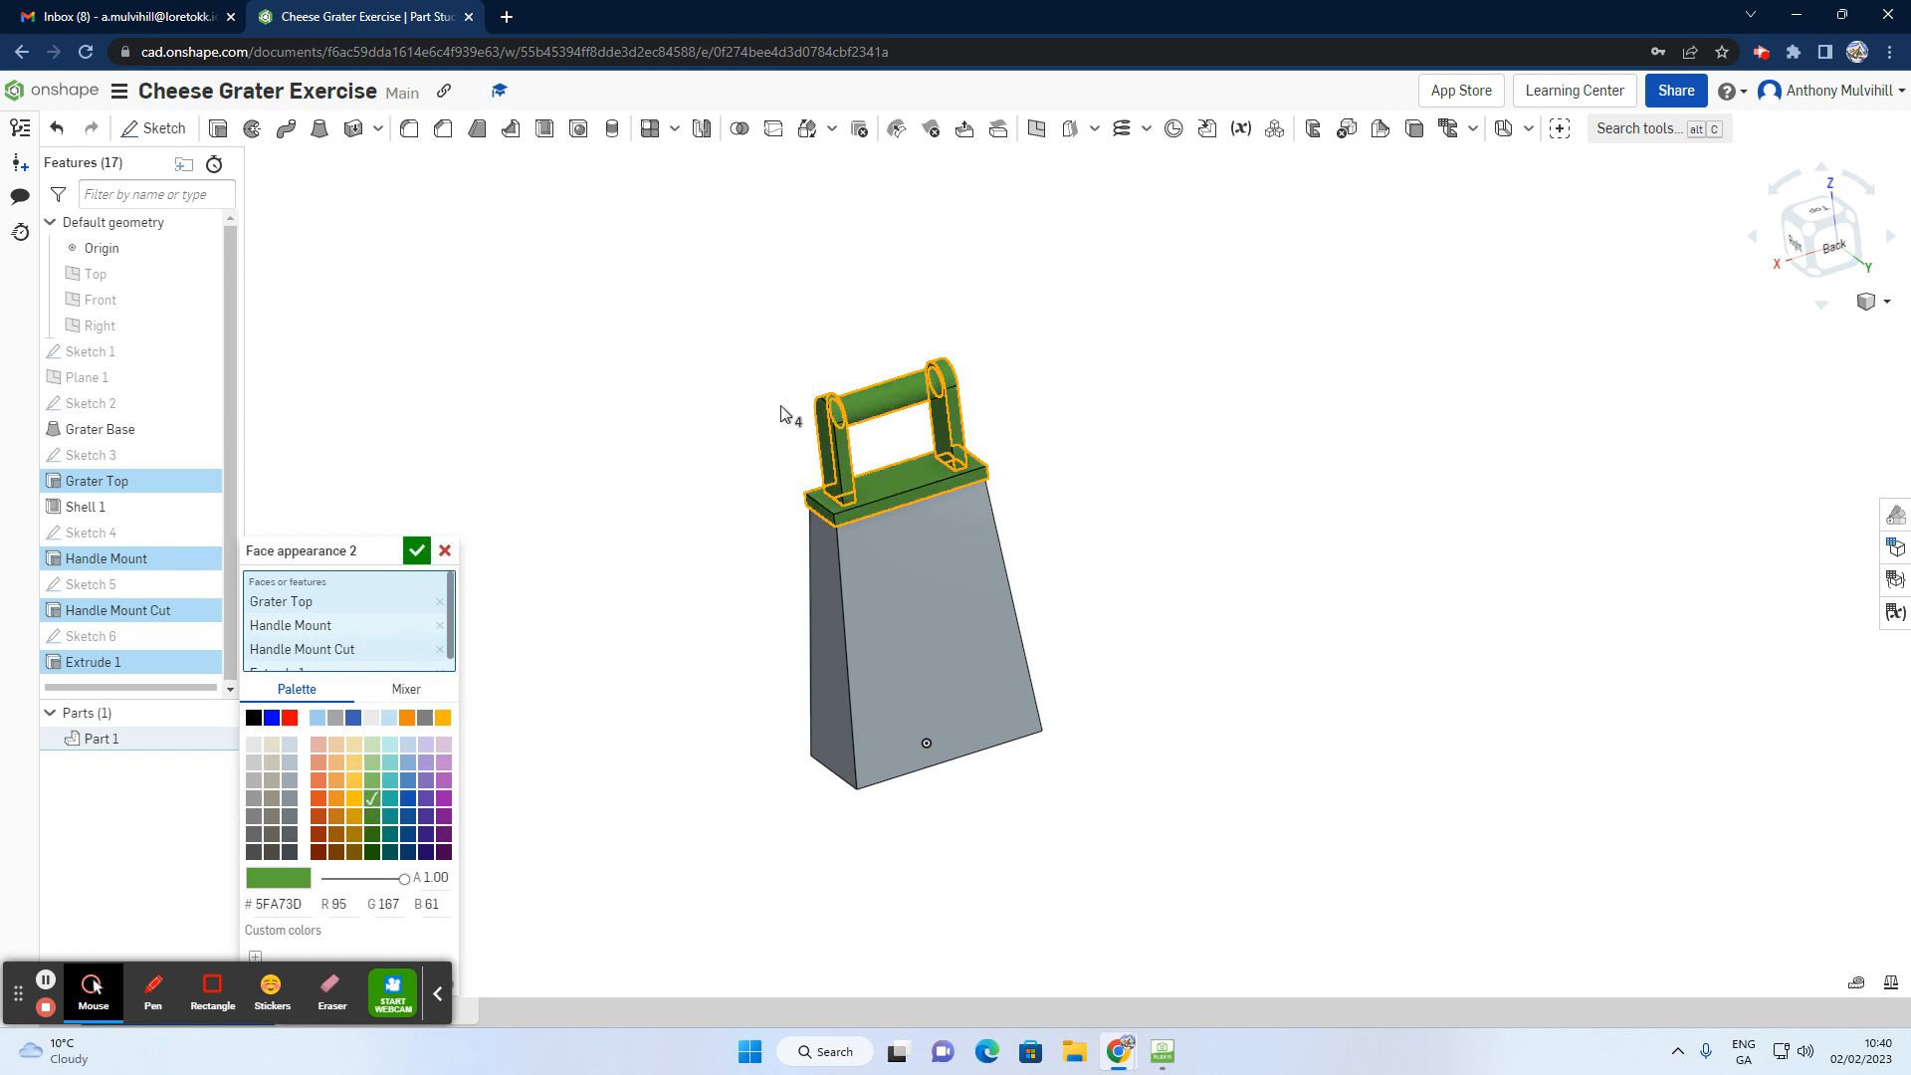
{"action": "left_click", "coordinate": [417, 550]}
{"action": "right_click_drag", "start_coordinate": [587, 561], "coordinate": [1141, 589]}
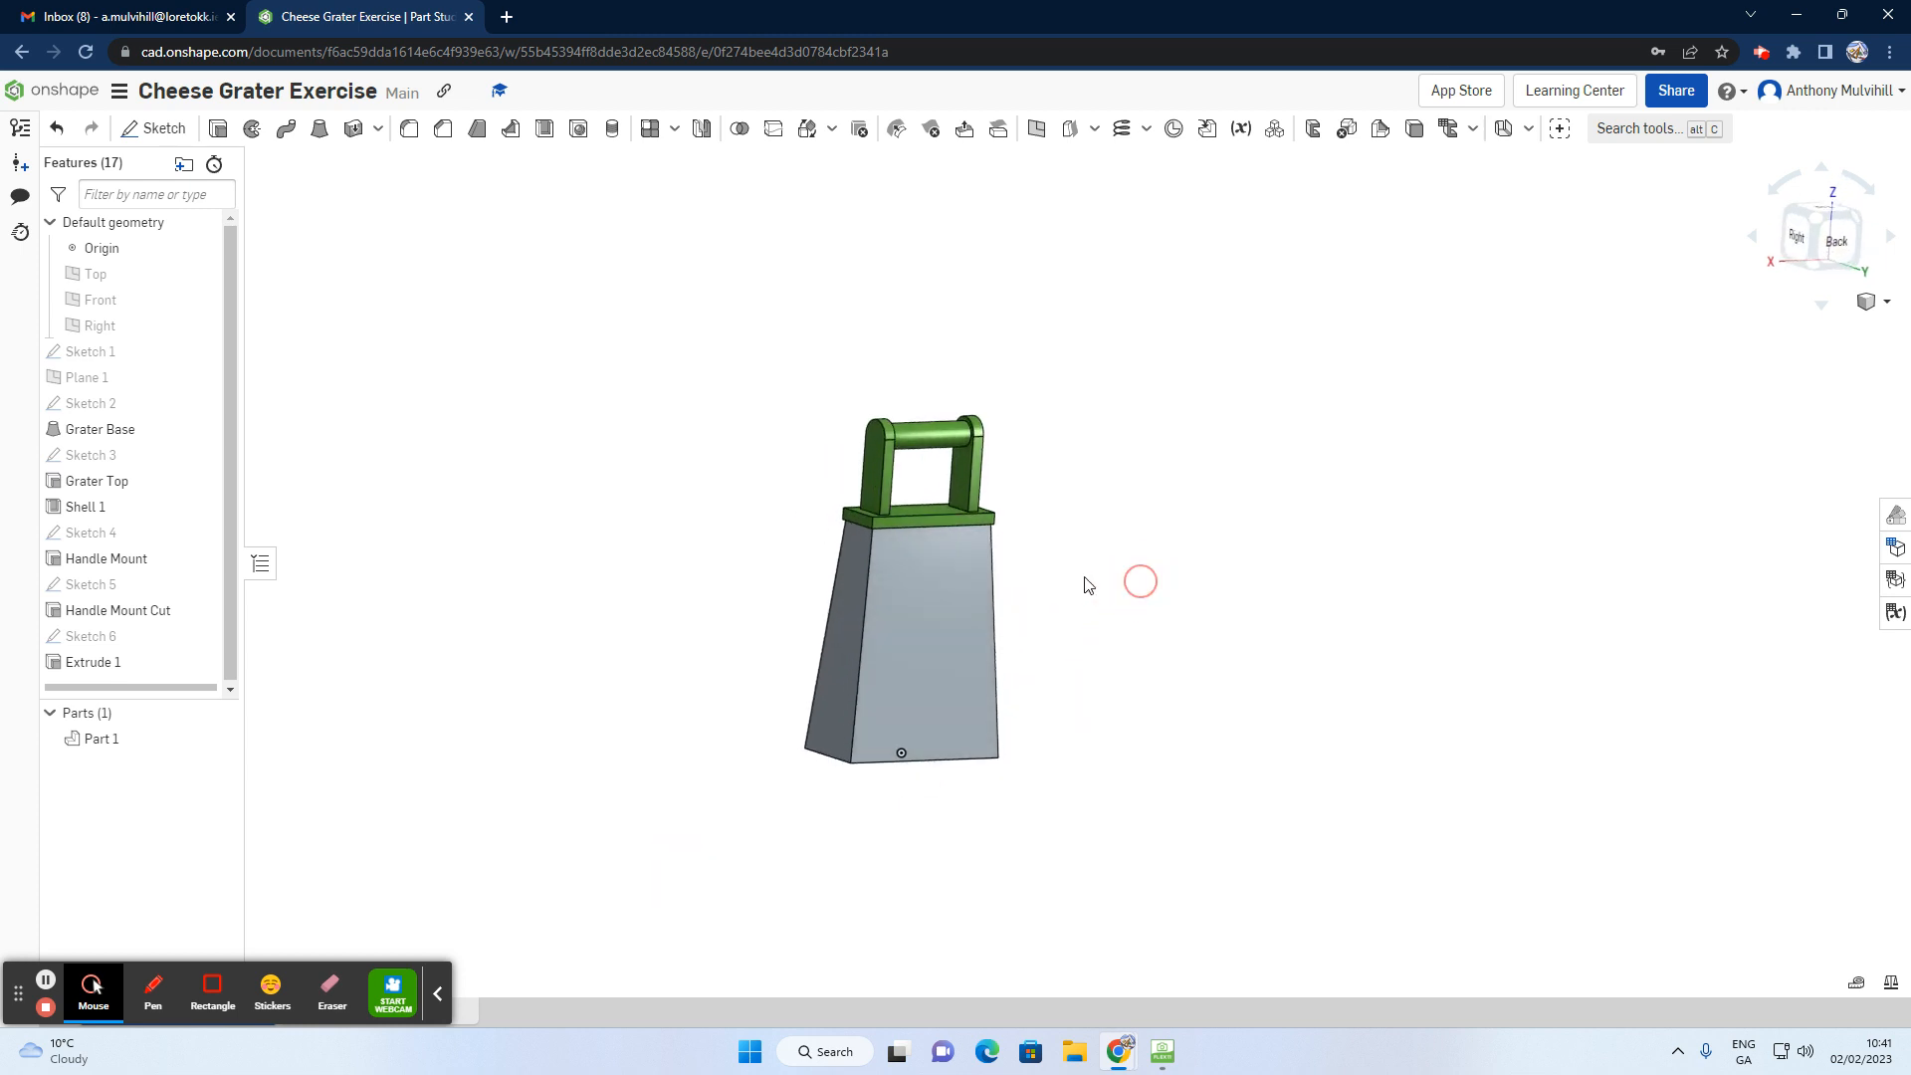
Step: Switch to HoverCam Flex11 to check the colors of the textbook's grater picture, and return to the Onshape model
{"action": "left_click", "coordinate": [1162, 1050]}
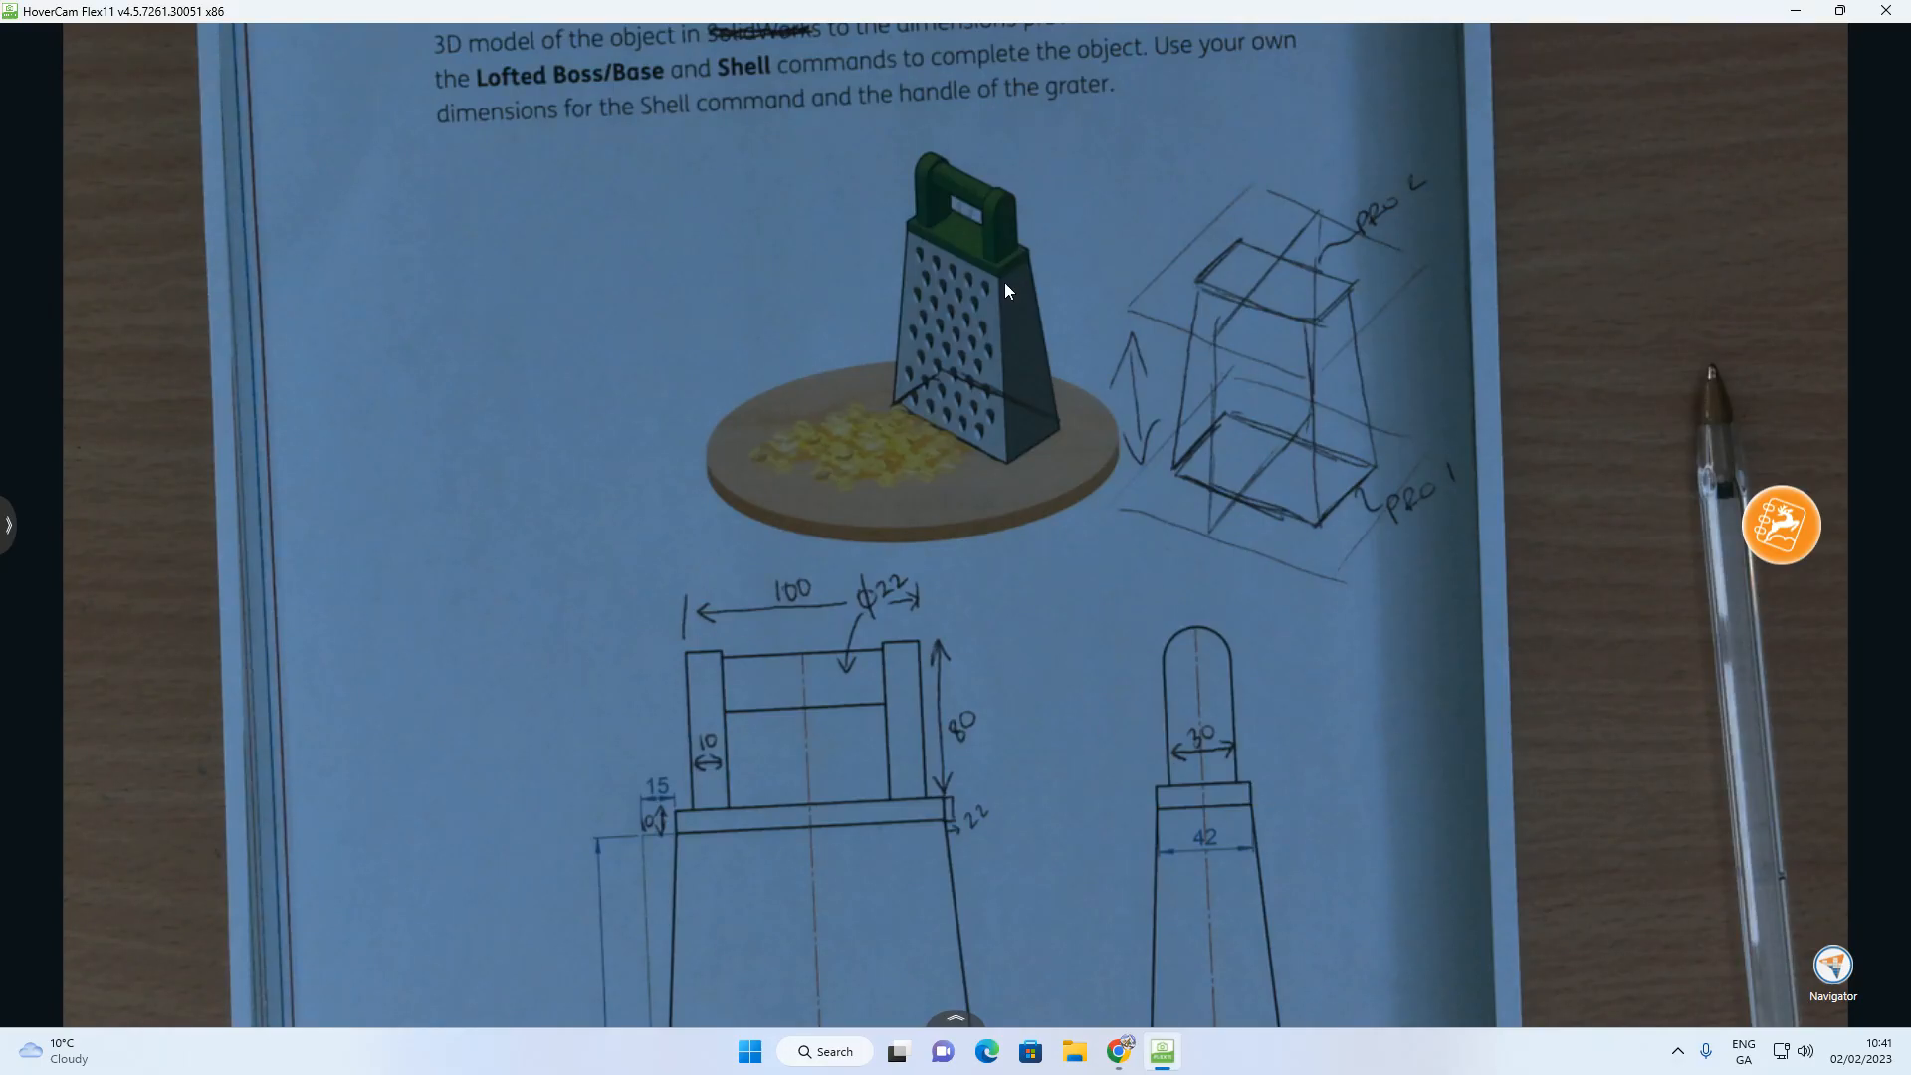
{"action": "mouse_move", "coordinate": [1119, 1050]}
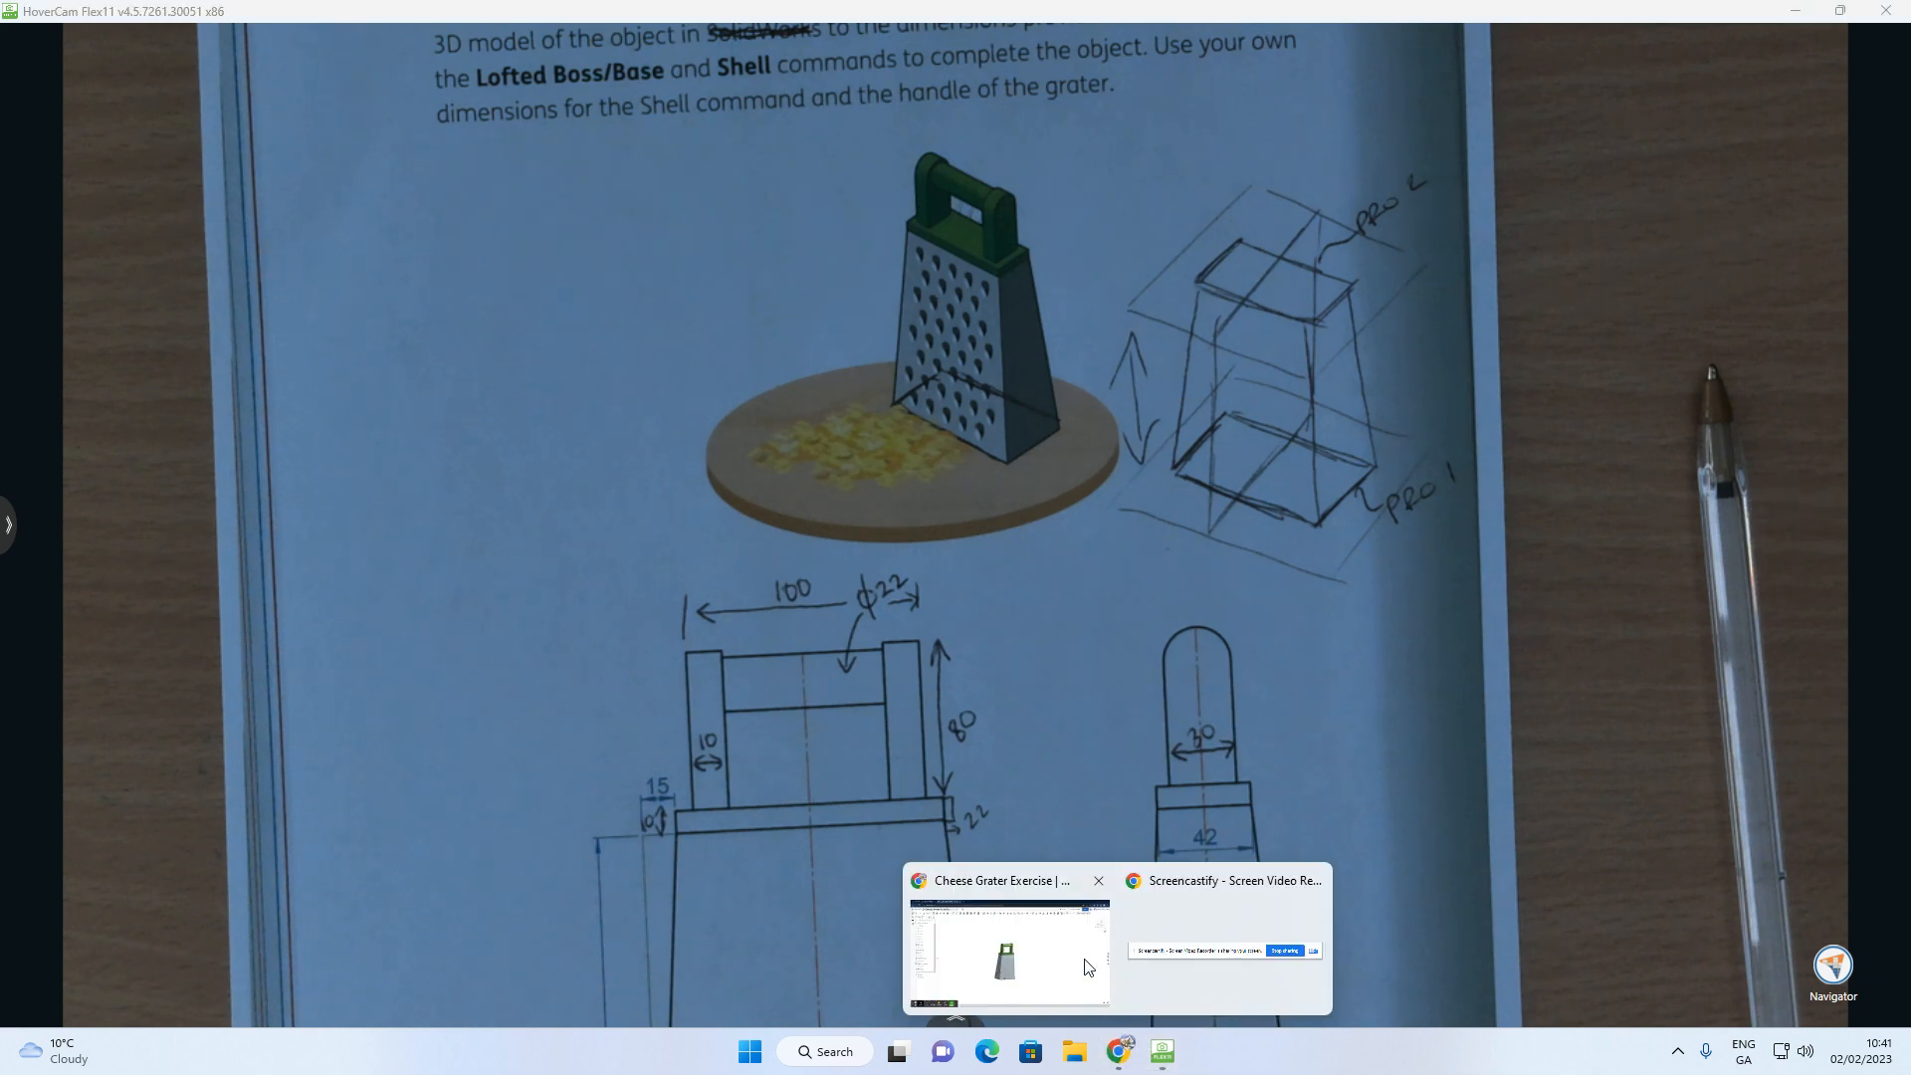
{"action": "left_click", "coordinate": [1094, 975]}
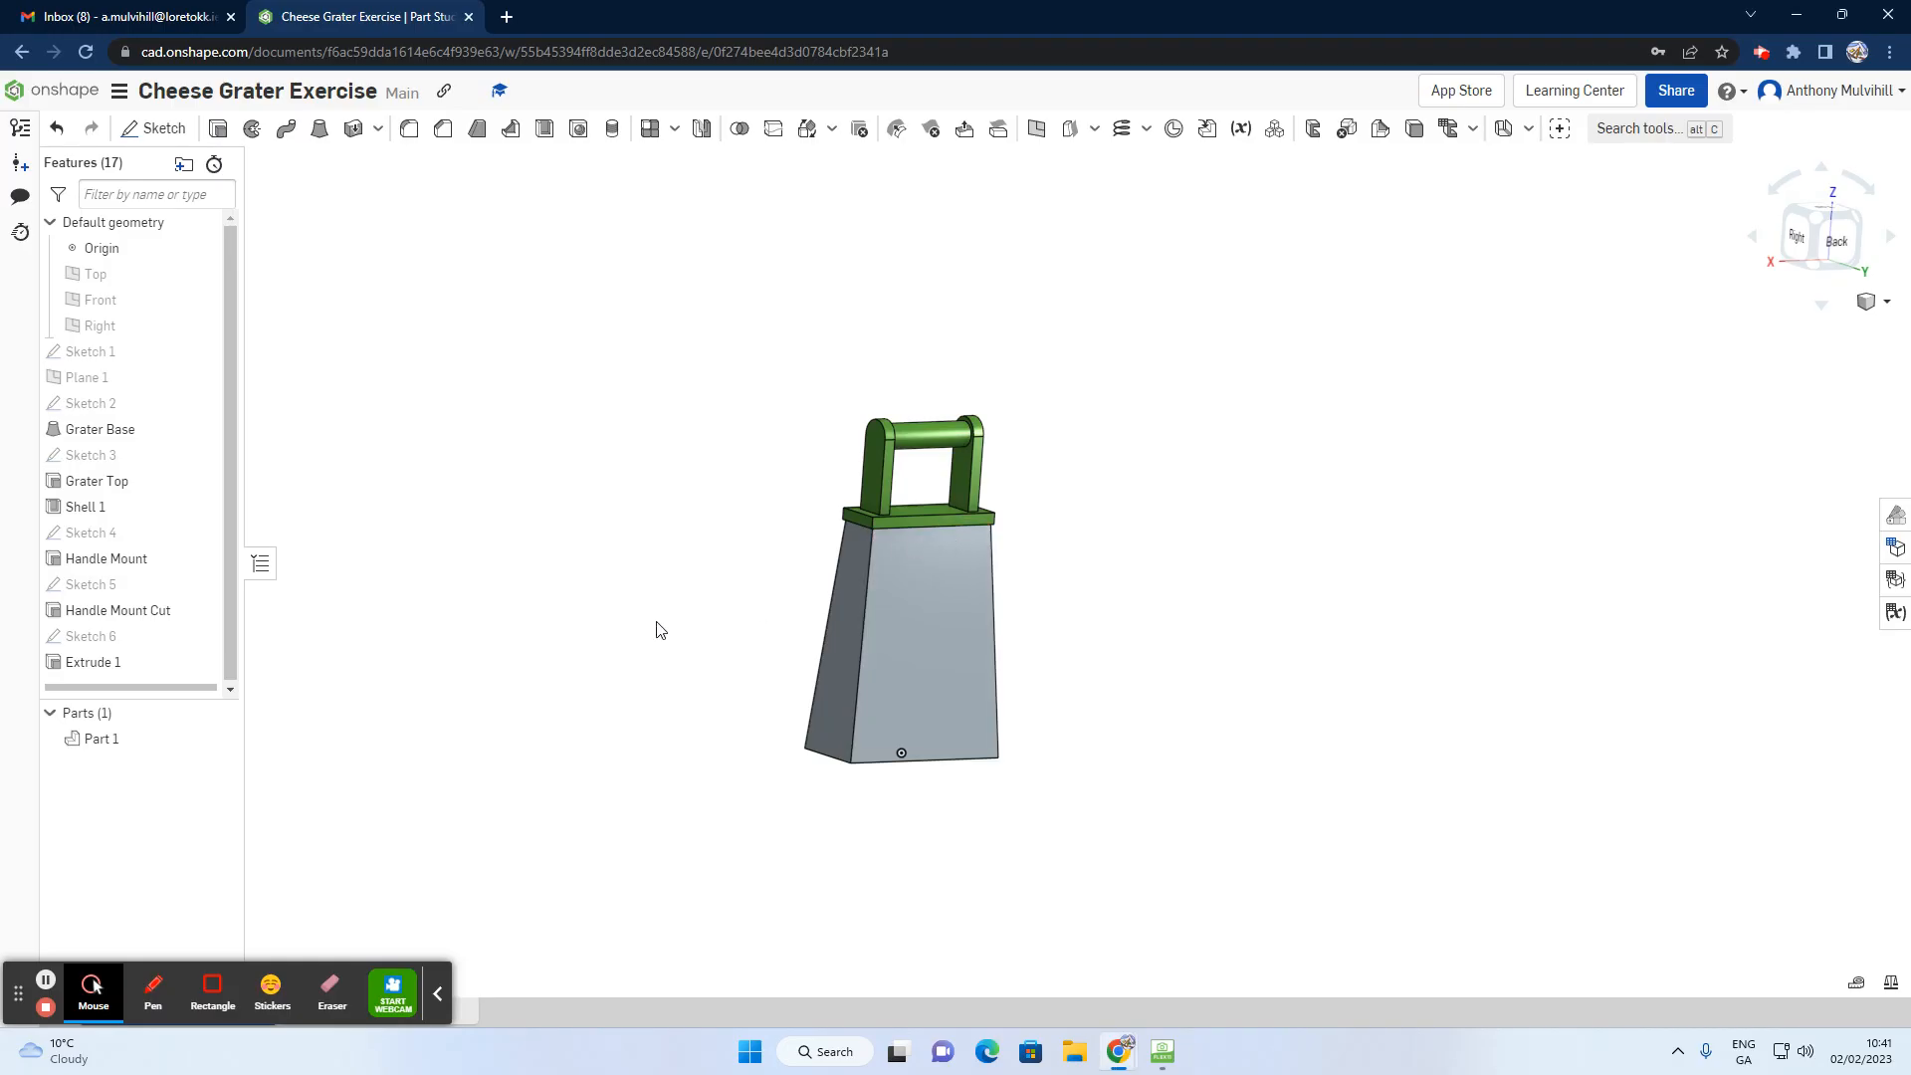
Step: Rename the extrude that forms the round bar between the uprights as Handle
{"action": "left_click", "coordinate": [100, 660]}
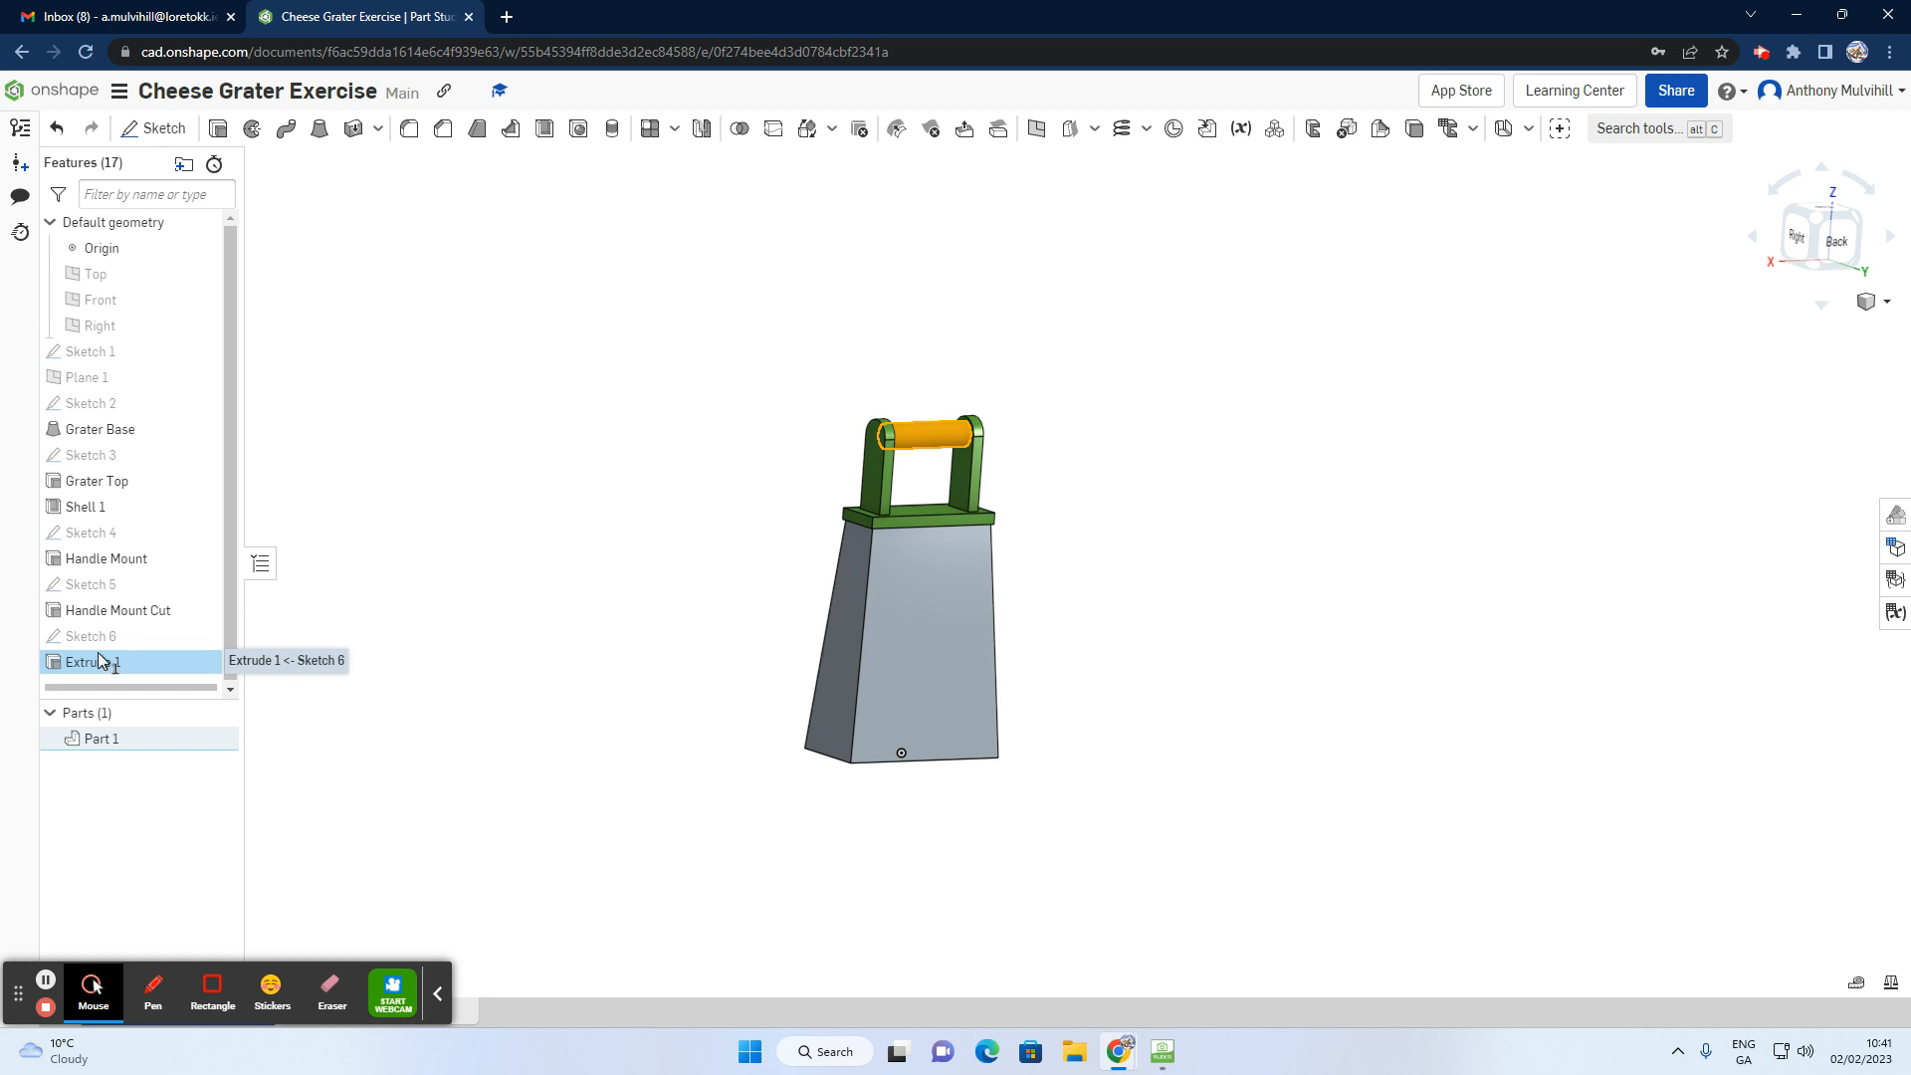
{"action": "right_click", "coordinate": [100, 661]}
{"action": "left_click", "coordinate": [157, 671]}
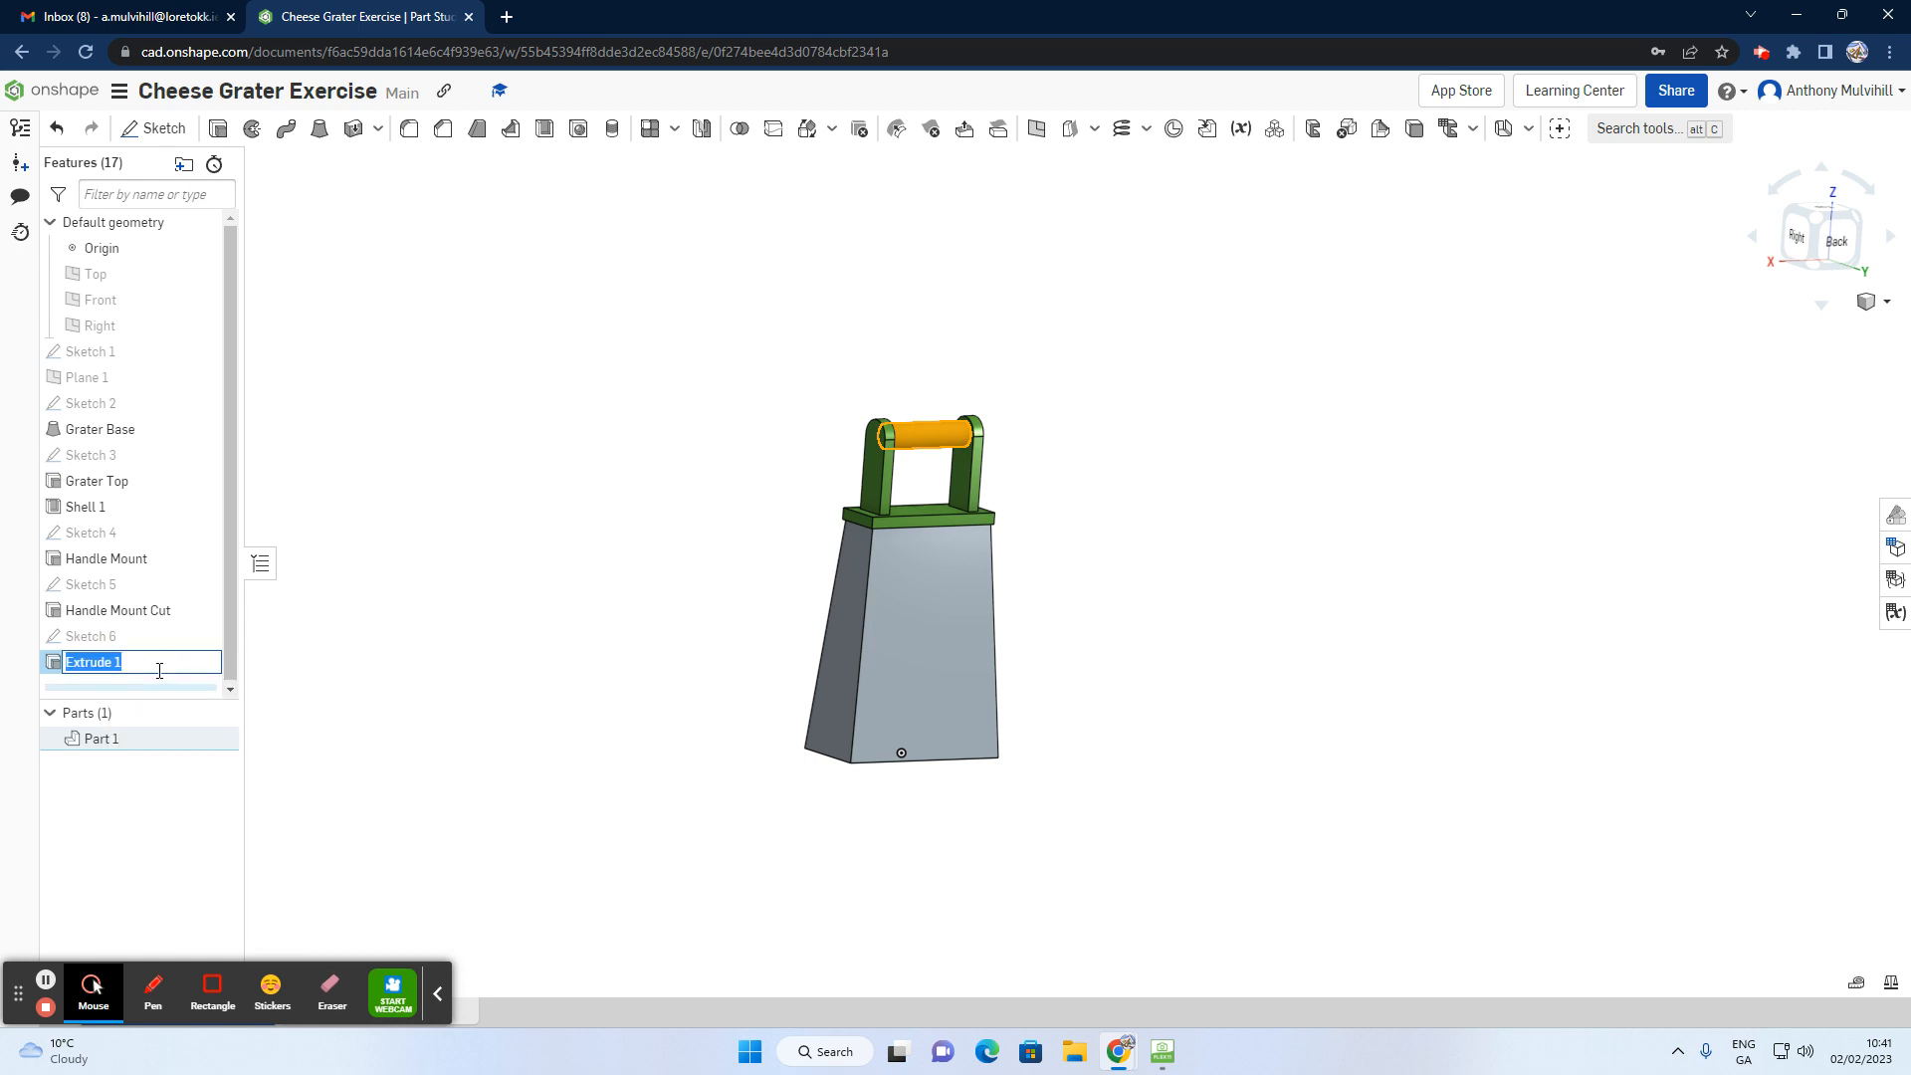
{"action": "type", "text": "Handle"}
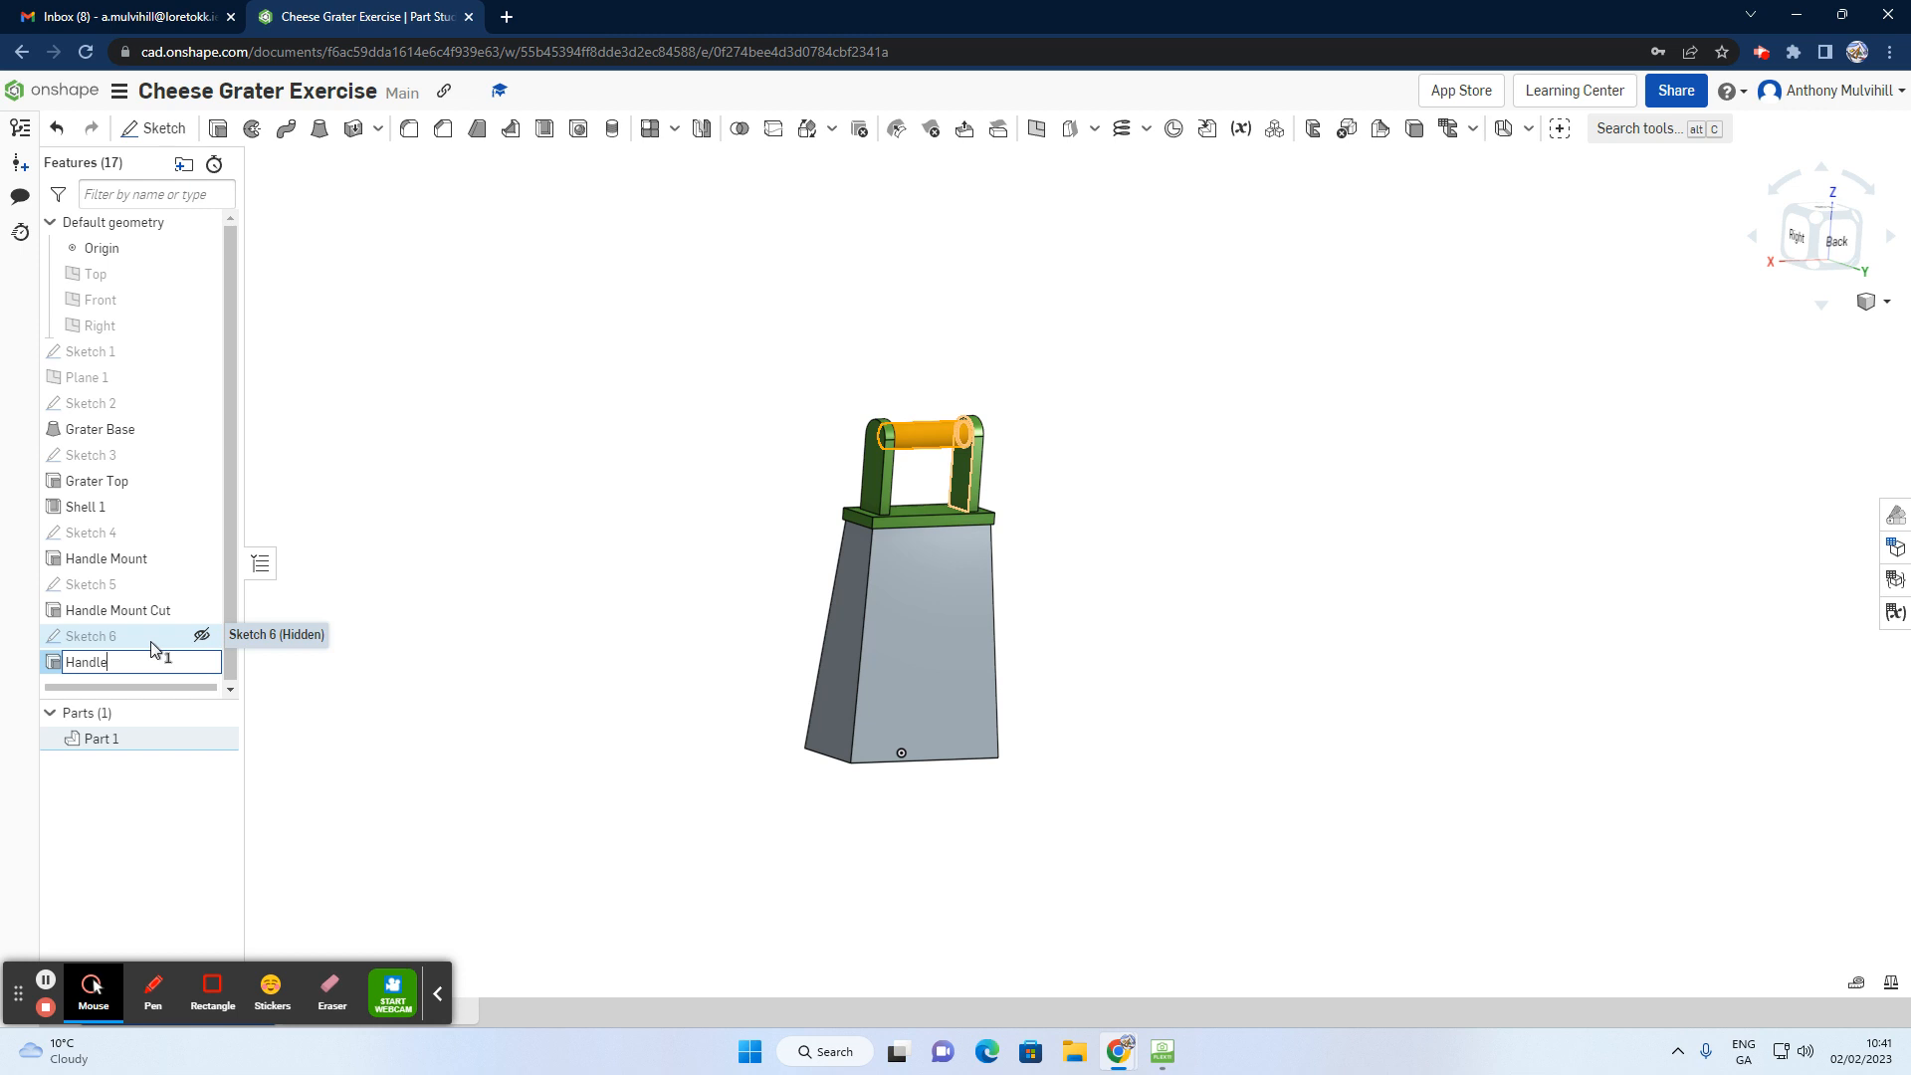
{"action": "left_click", "coordinate": [384, 533]}
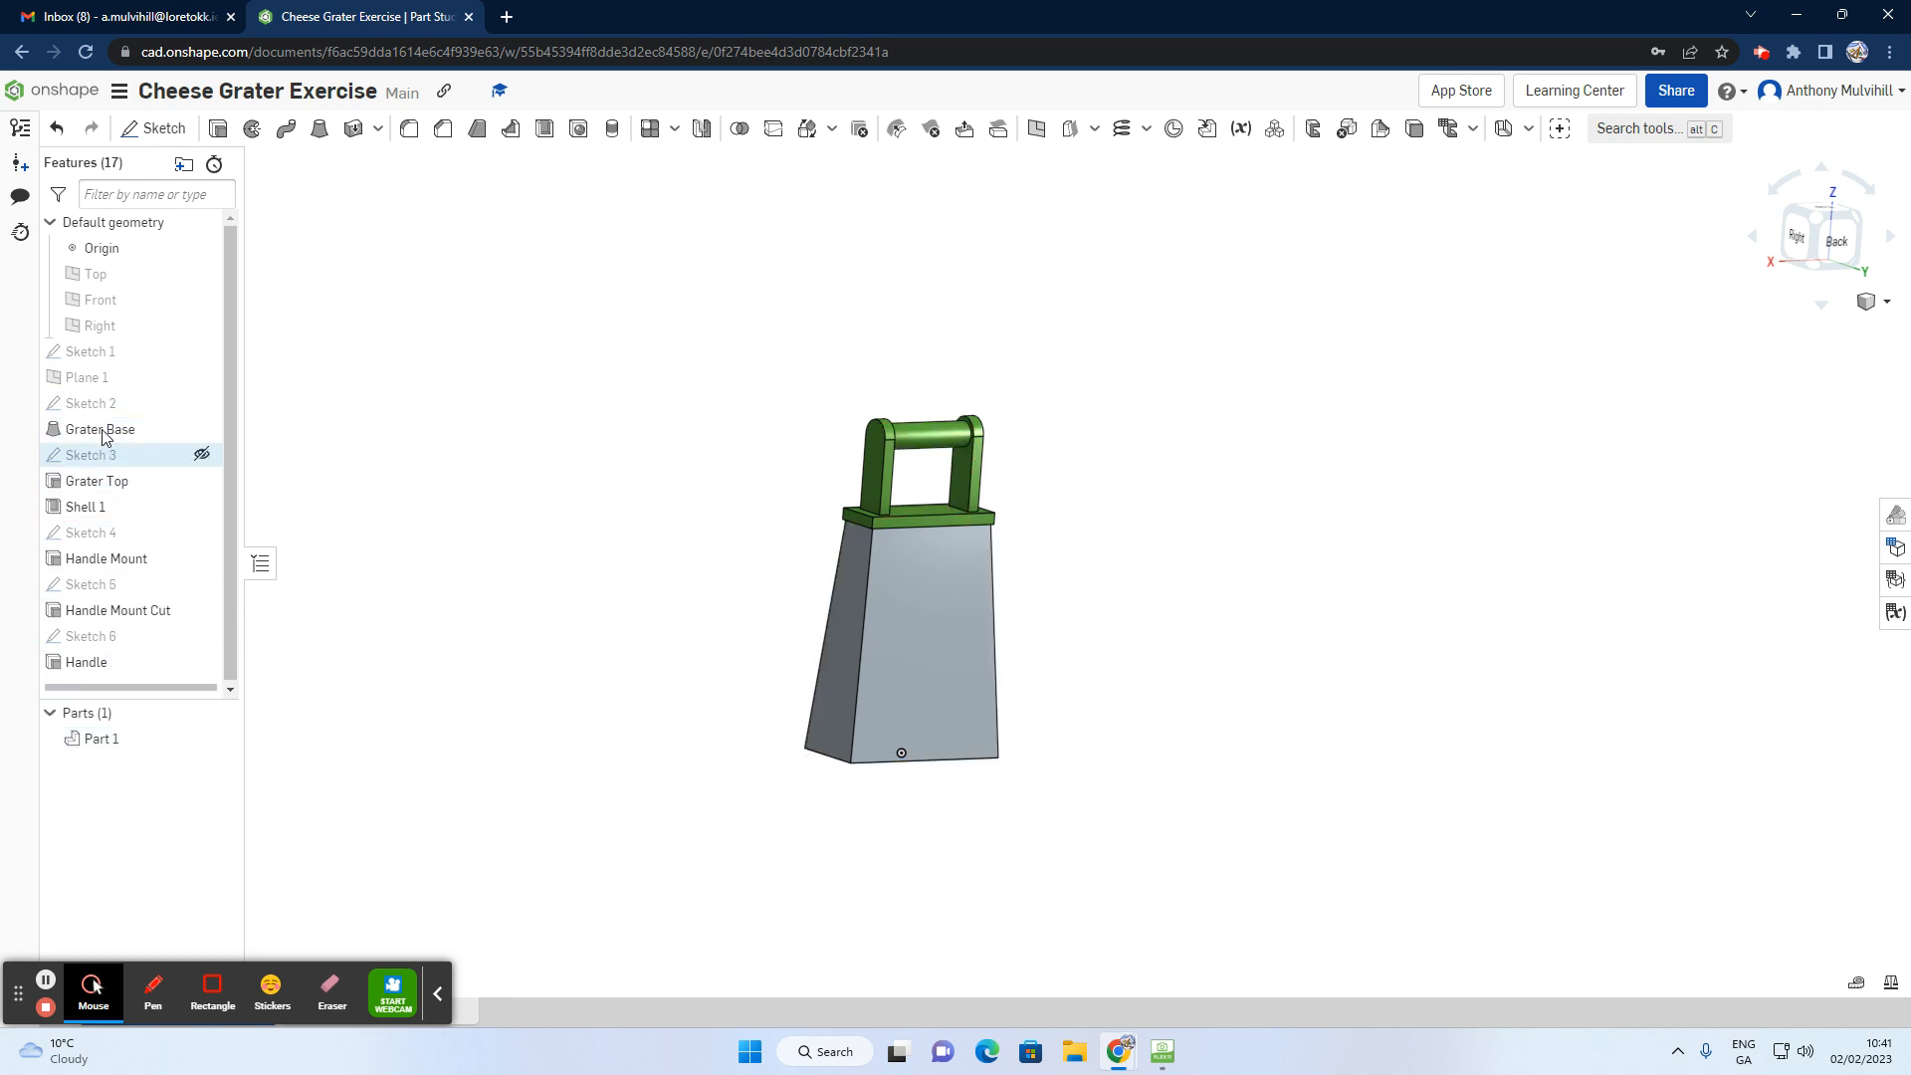
{"action": "left_click", "coordinate": [119, 610]}
{"action": "left_click", "coordinate": [79, 557], "text": "ctrl"}
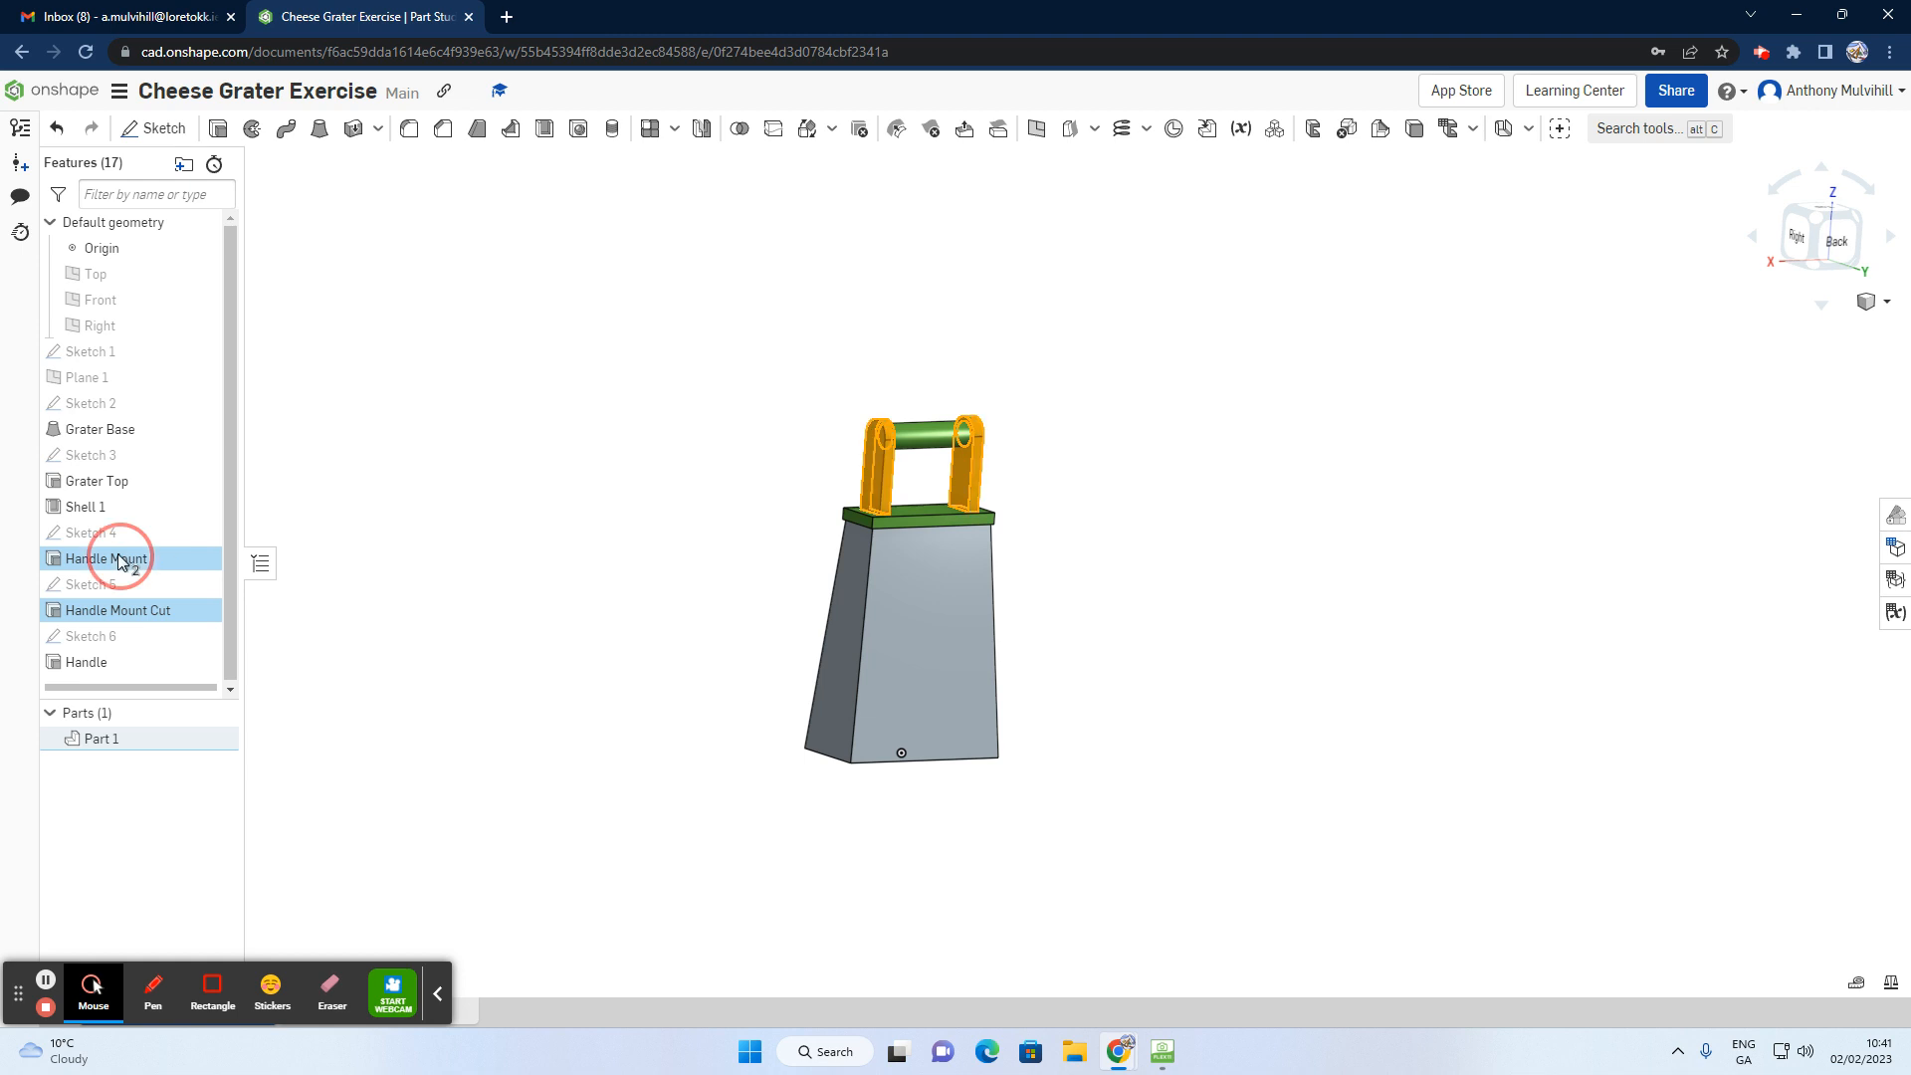
{"action": "left_click", "coordinate": [363, 457]}
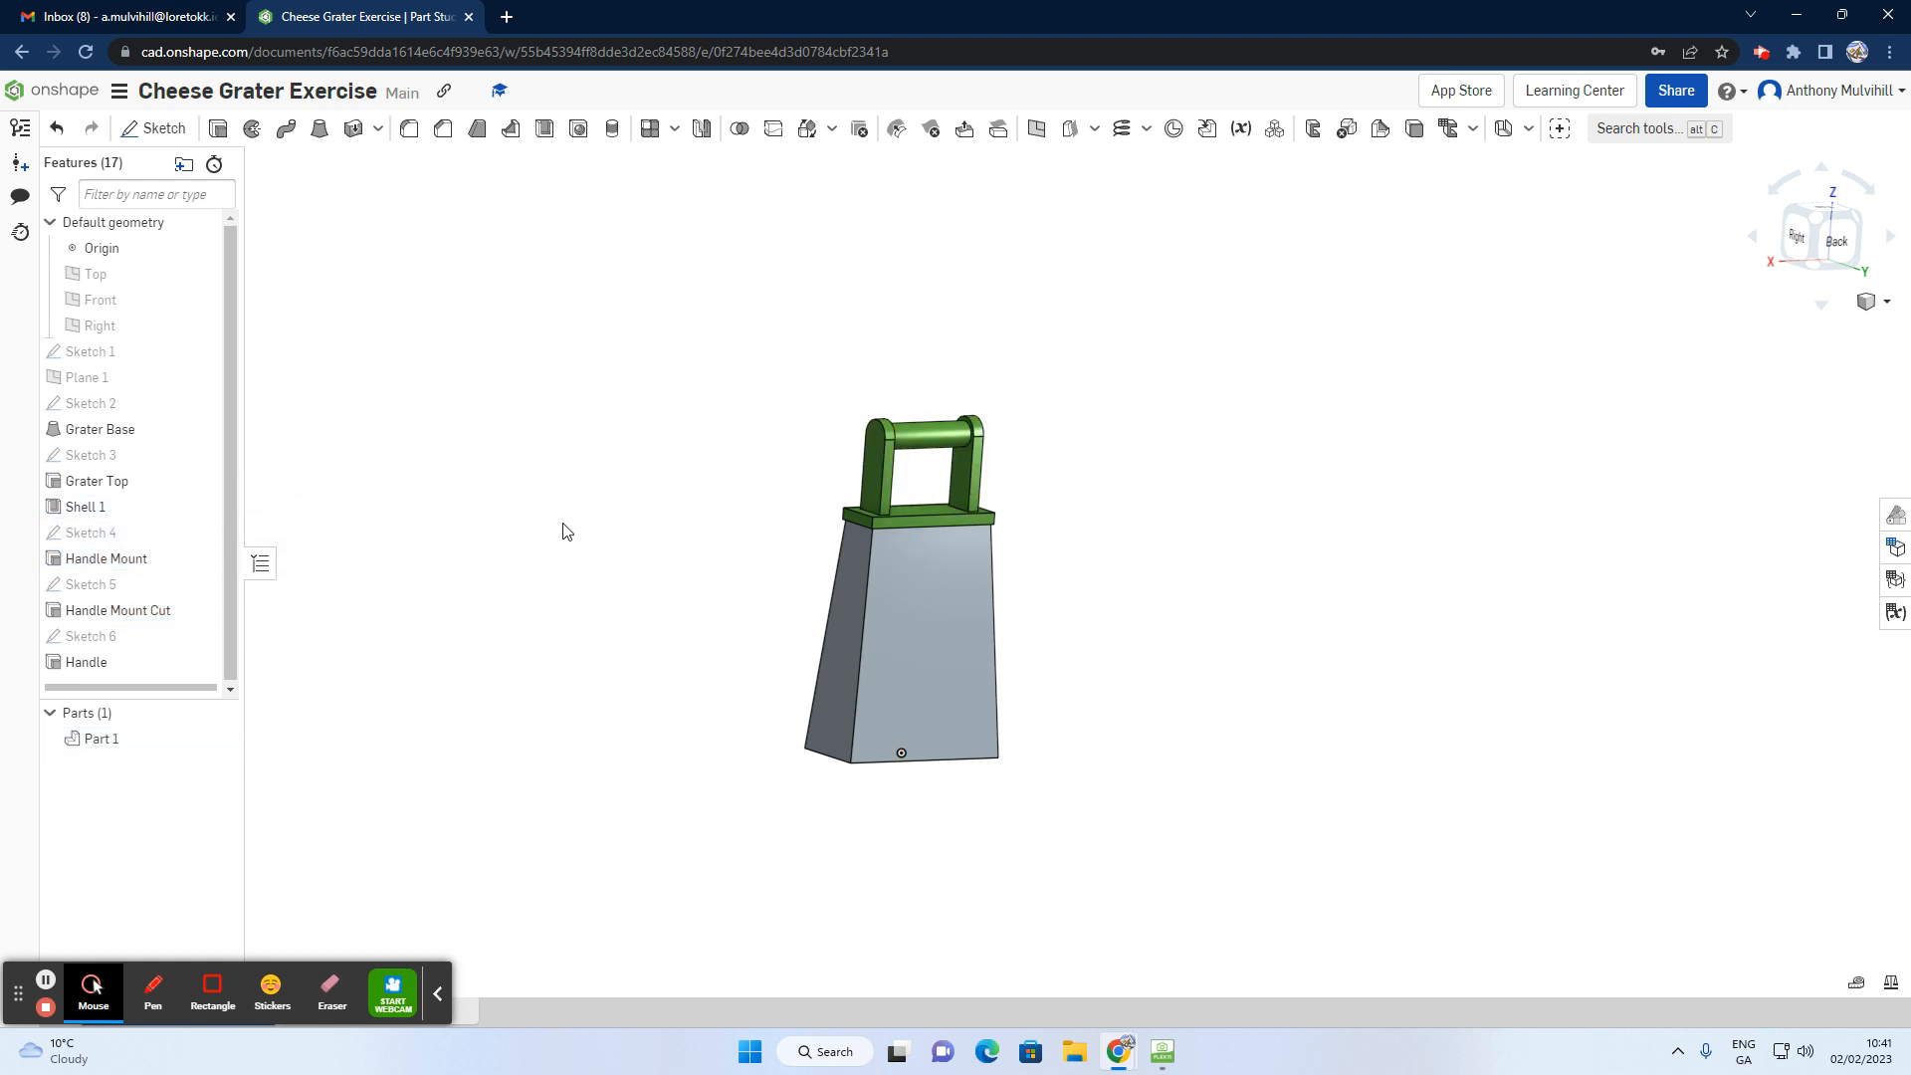